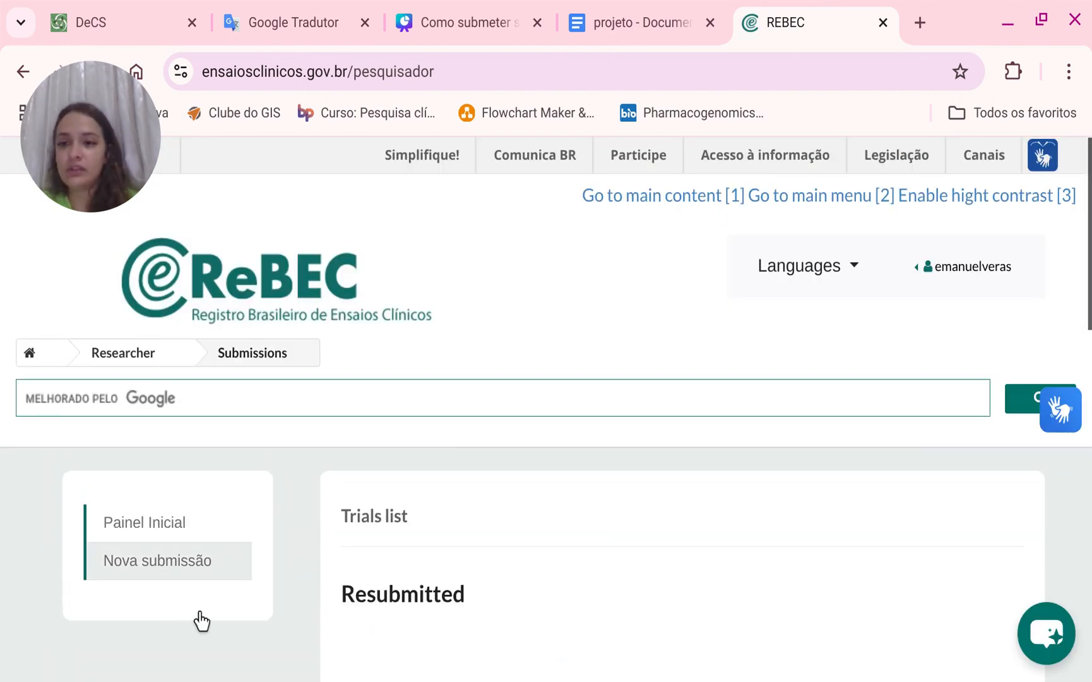
Start a new submission, read through the terms of use, tick Accept and confirm.
{"action": "left_click", "coordinate": [208, 565]}
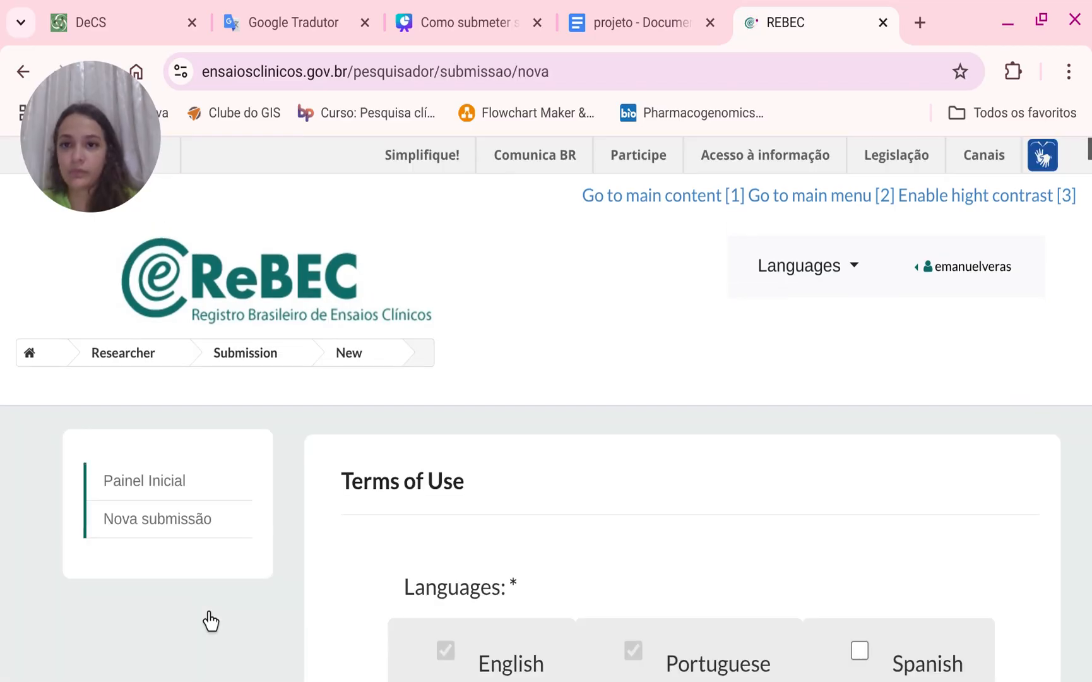
{"action": "scroll", "coordinate": [622, 618], "scroll_direction": "down", "scroll_amount": 4}
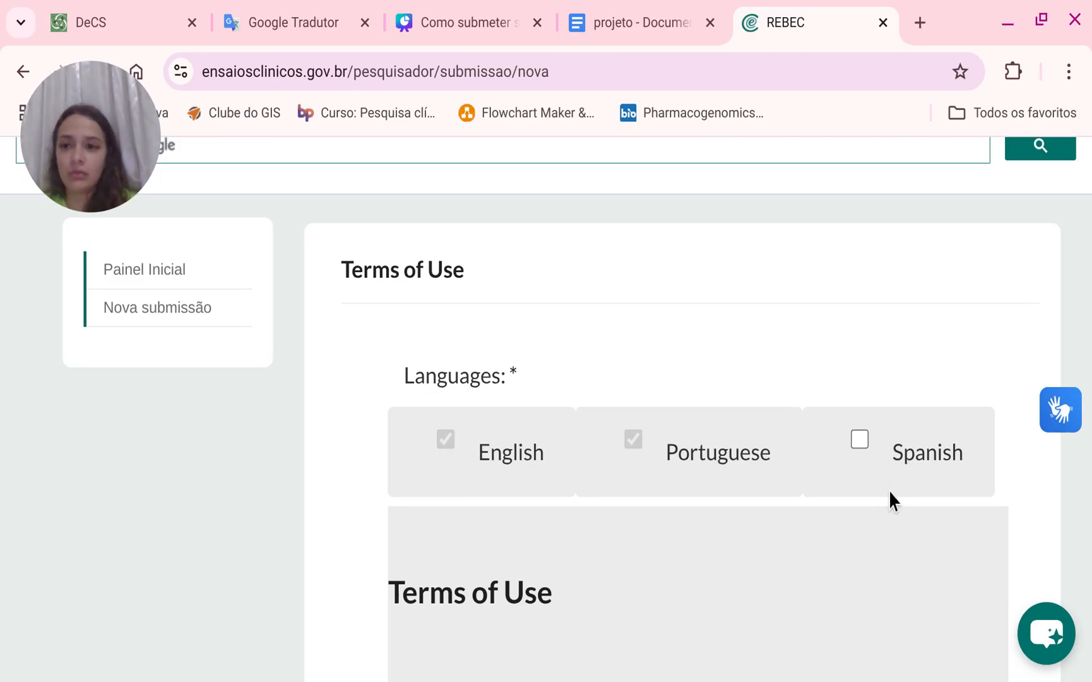
{"action": "scroll", "coordinate": [822, 530], "scroll_direction": "down", "scroll_amount": 12}
{"action": "scroll", "coordinate": [822, 535], "scroll_direction": "down", "scroll_amount": 20}
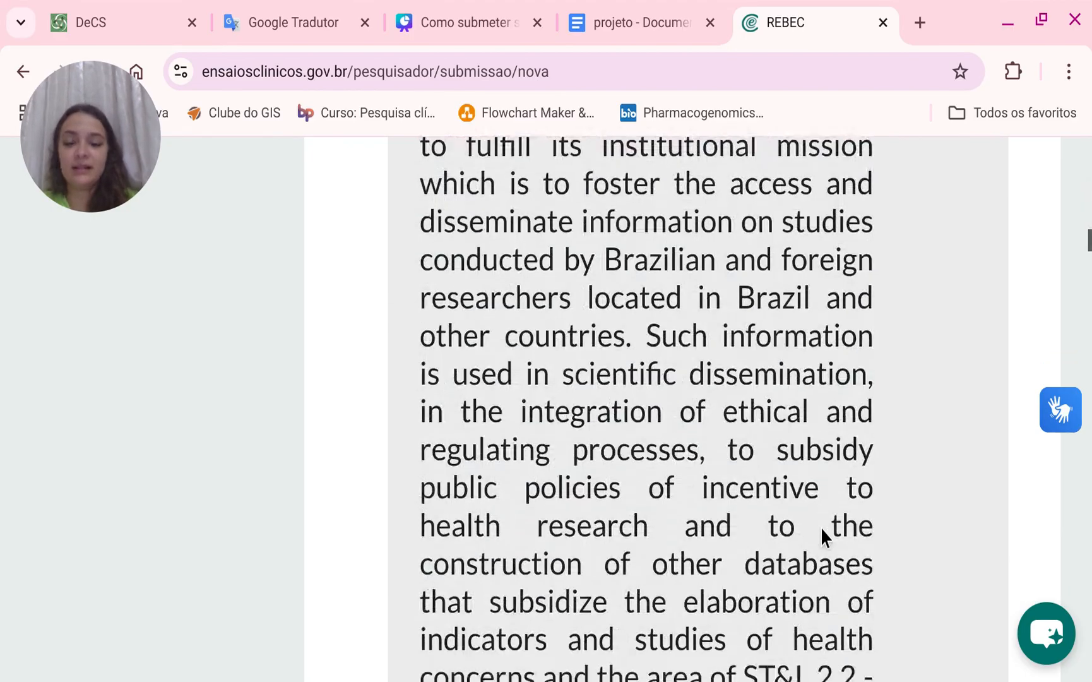
{"action": "scroll", "coordinate": [822, 526], "scroll_direction": "down", "scroll_amount": 20}
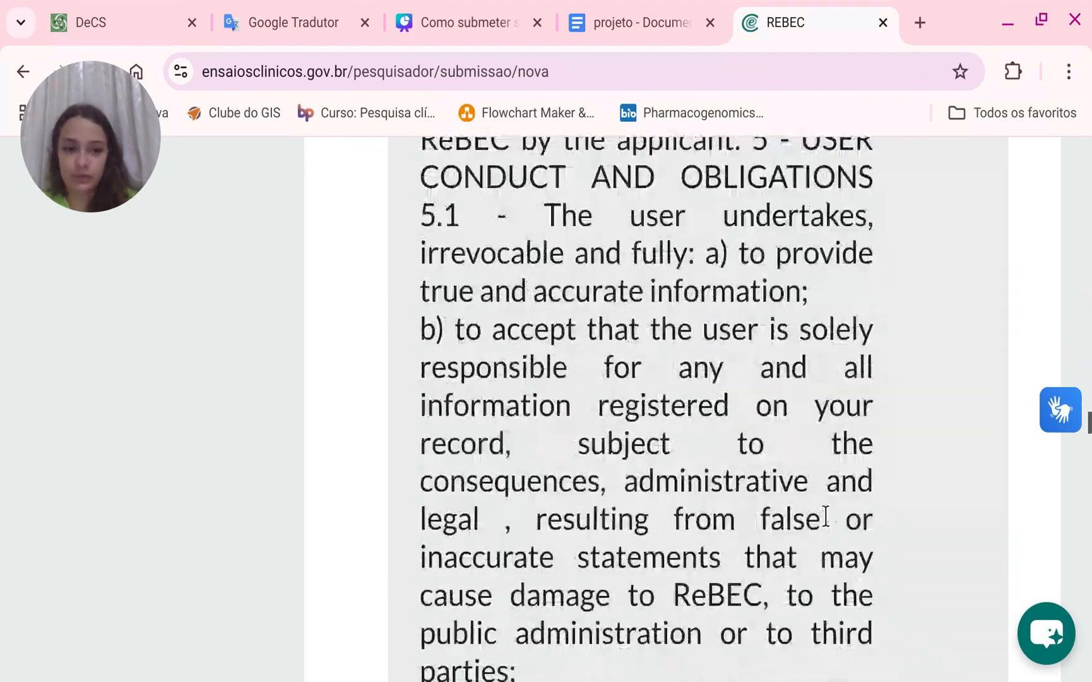
{"action": "scroll", "coordinate": [824, 513], "scroll_direction": "down", "scroll_amount": 15}
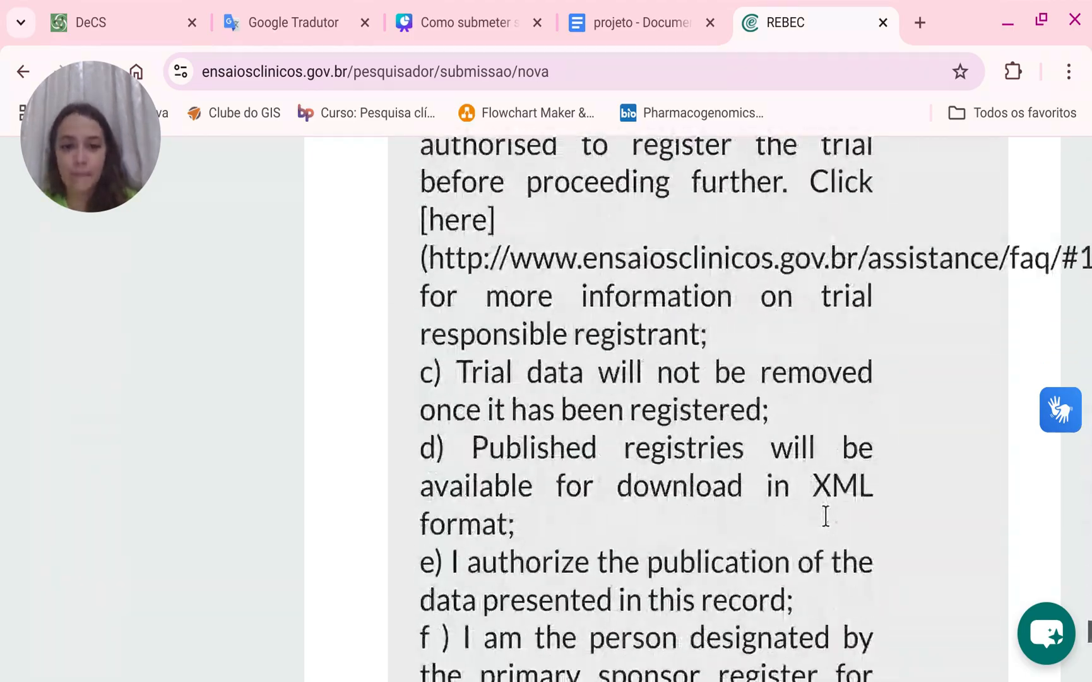
{"action": "scroll", "coordinate": [824, 514], "scroll_direction": "up", "scroll_amount": 7}
{"action": "scroll", "coordinate": [814, 530], "scroll_direction": "down", "scroll_amount": 4}
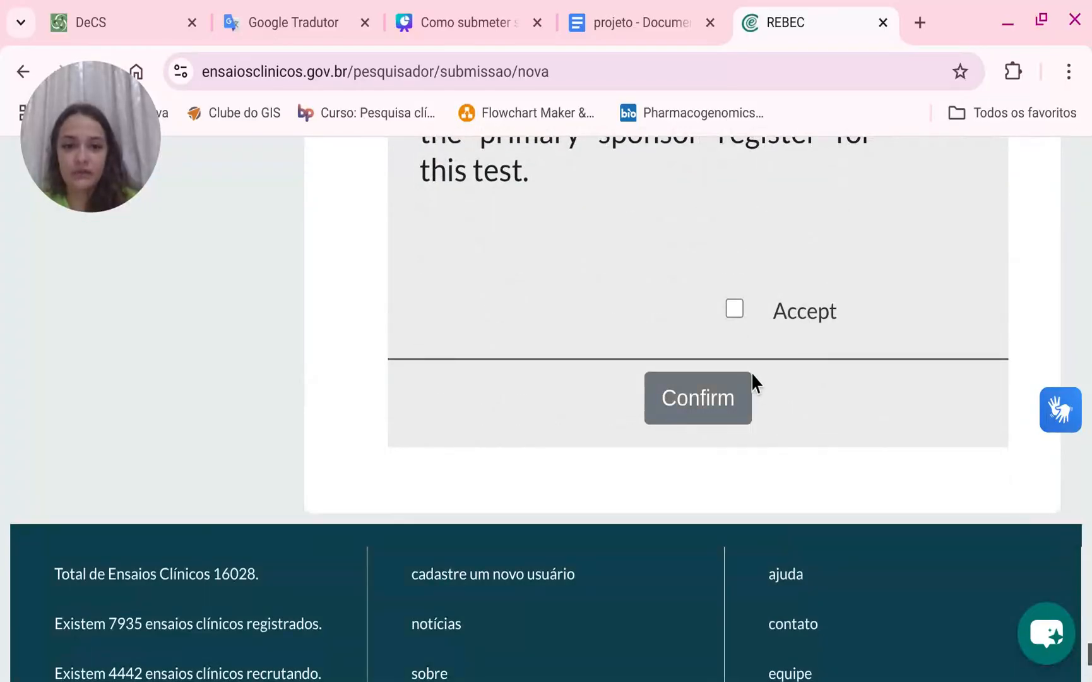
{"action": "left_click", "coordinate": [736, 328]}
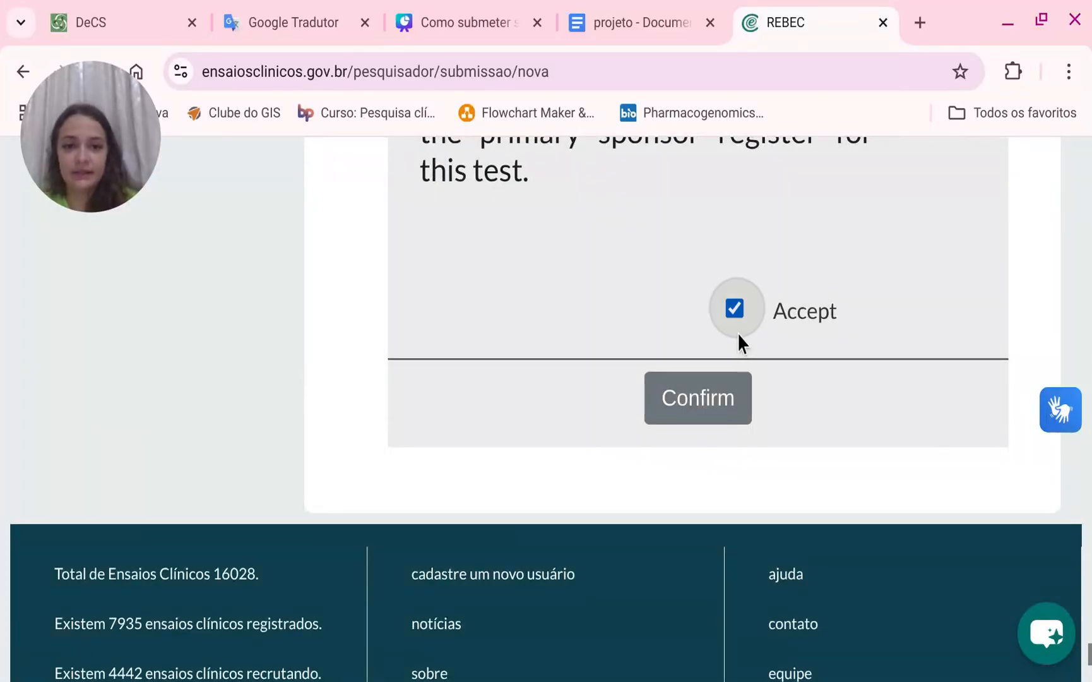
{"action": "left_click", "coordinate": [714, 432]}
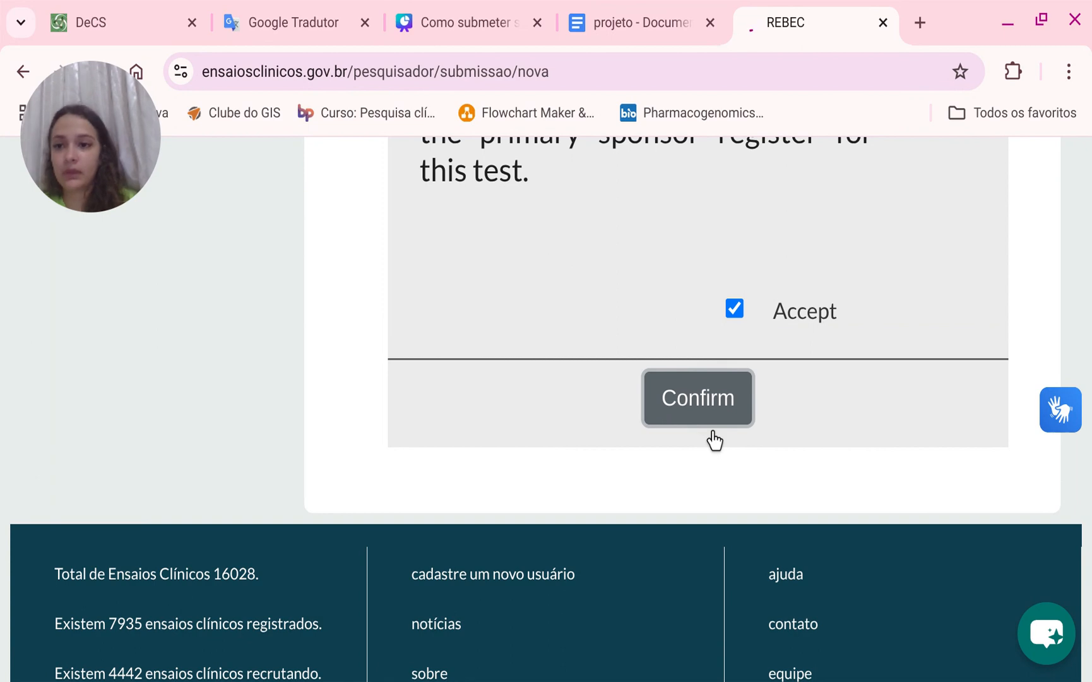
Set the study type of the new submission to Interventional.
{"action": "scroll", "coordinate": [715, 440], "scroll_direction": "down", "scroll_amount": 2}
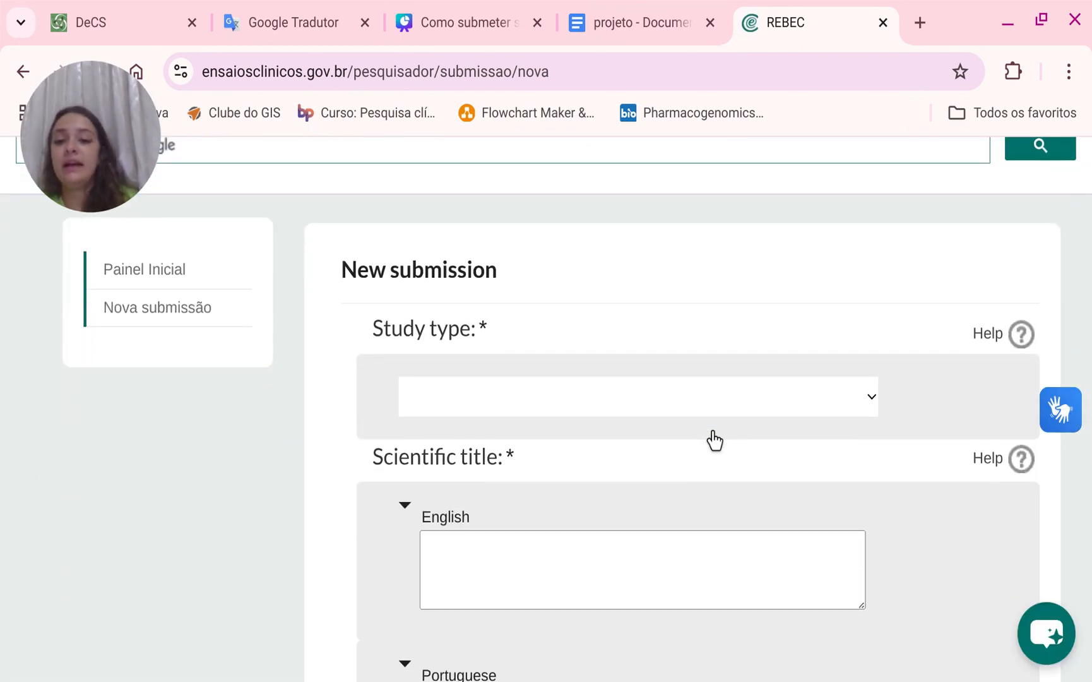
{"action": "left_click", "coordinate": [711, 431]}
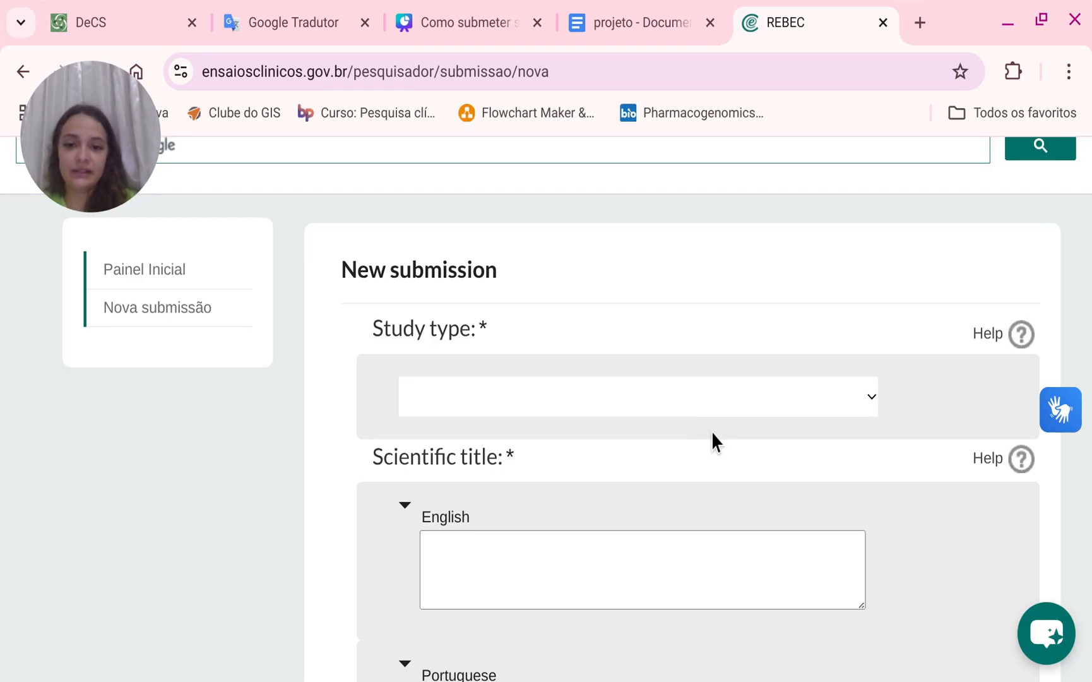
{"action": "left_click", "coordinate": [688, 449]}
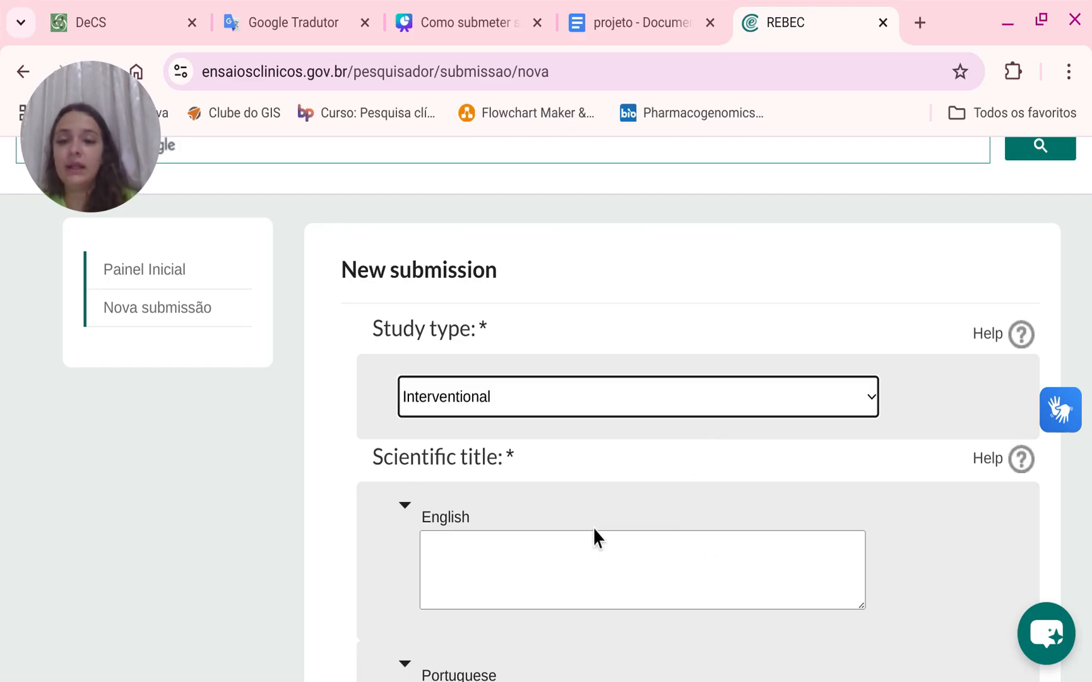
Copy the project title from the Google Docs document and paste it as the Portuguese scientific title.
{"action": "scroll", "coordinate": [549, 511], "scroll_direction": "down", "scroll_amount": 2}
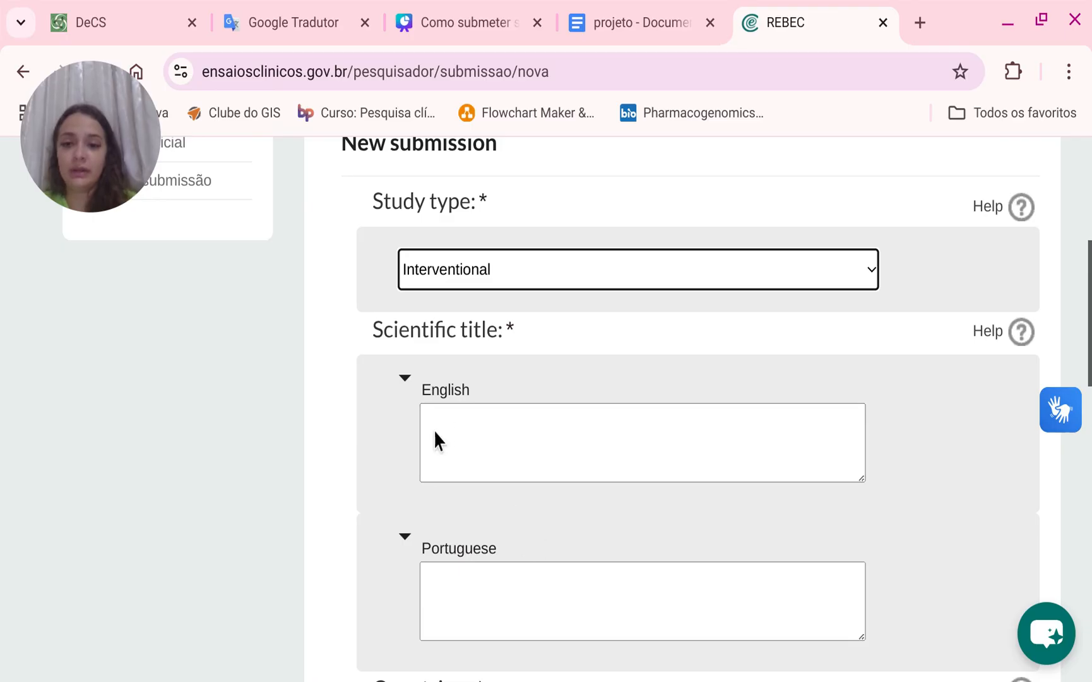
{"action": "left_click", "coordinate": [510, 442]}
{"action": "left_click", "coordinate": [512, 599]}
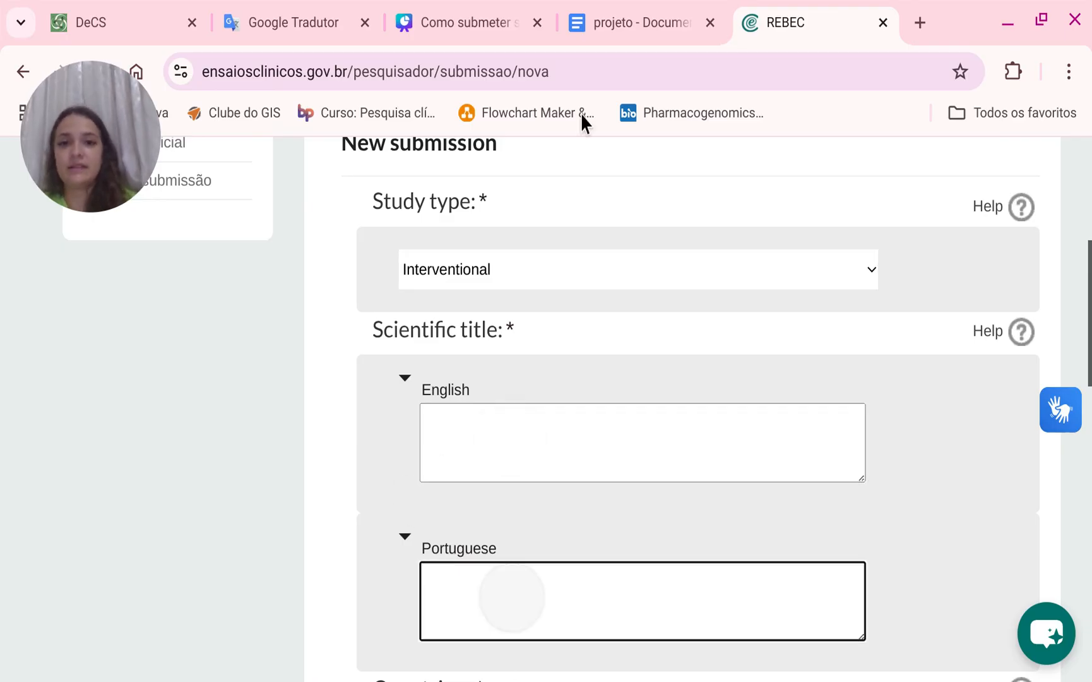
{"action": "left_click", "coordinate": [589, 29]}
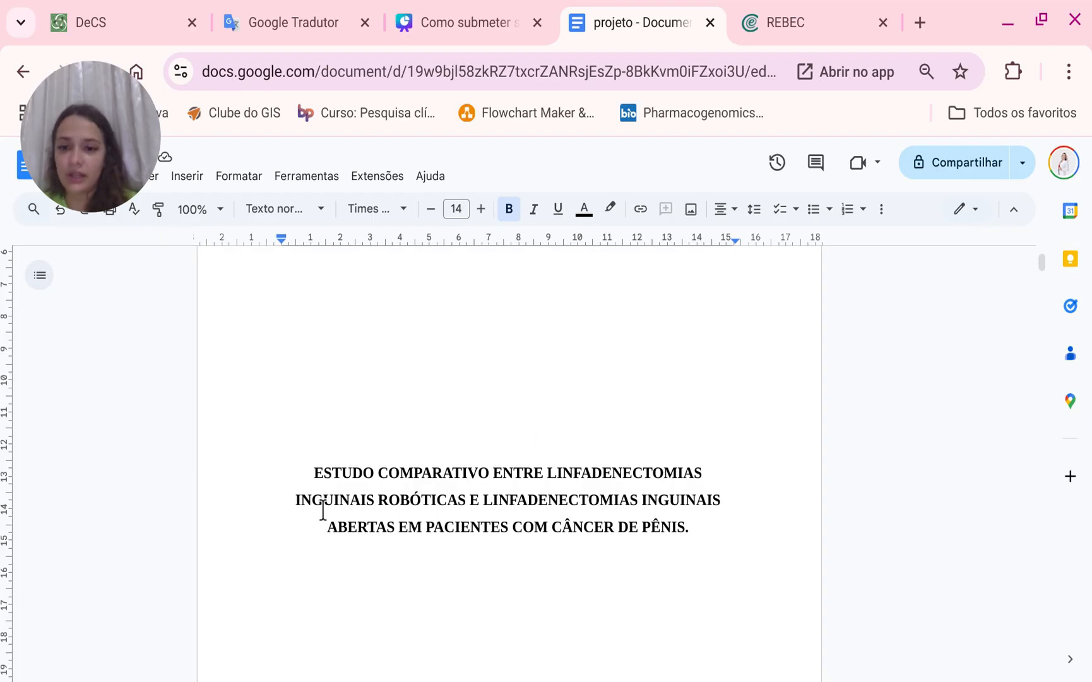
{"action": "left_click_drag", "start_coordinate": [312, 475], "coordinate": [712, 571]}
{"action": "key", "text": "ctrl+c"}
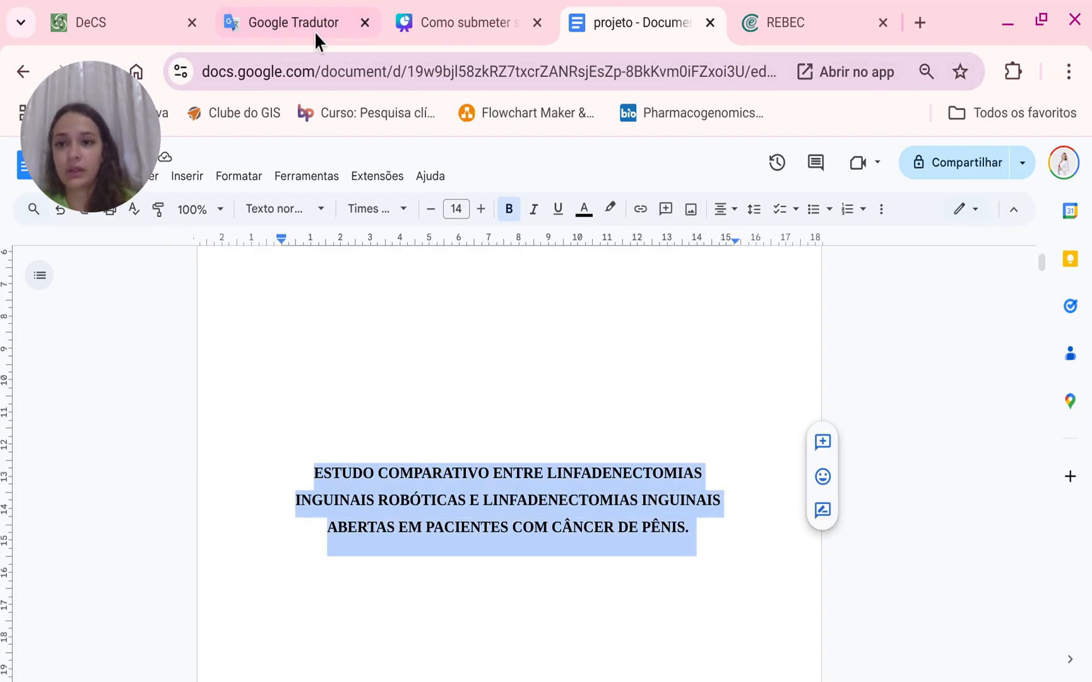
{"action": "left_click", "coordinate": [775, 26]}
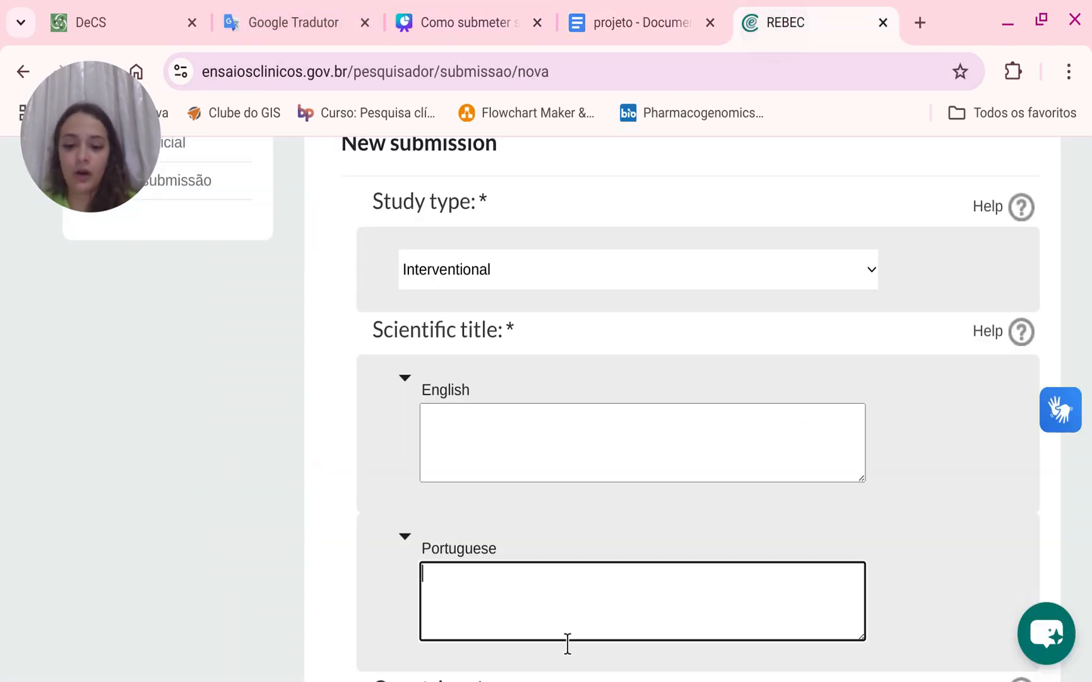
{"action": "key", "text": "ctrl+v"}
In Google Translate, replace the source text with the Portuguese title and copy its English translation.
{"action": "left_click", "coordinate": [500, 431]}
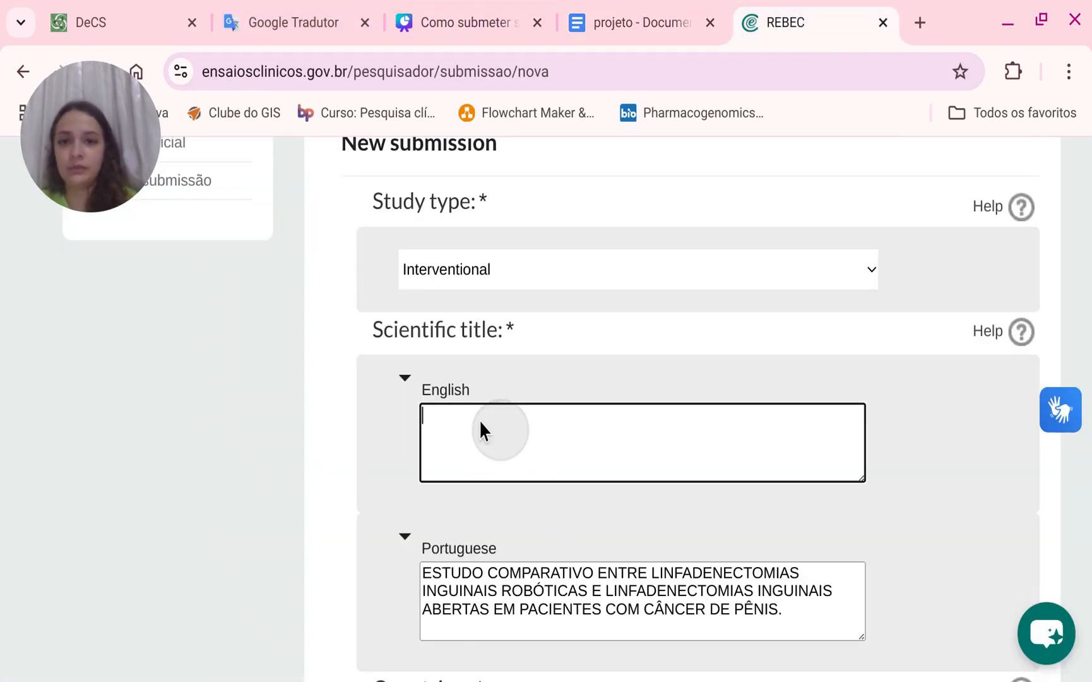
{"action": "left_click", "coordinate": [302, 9]}
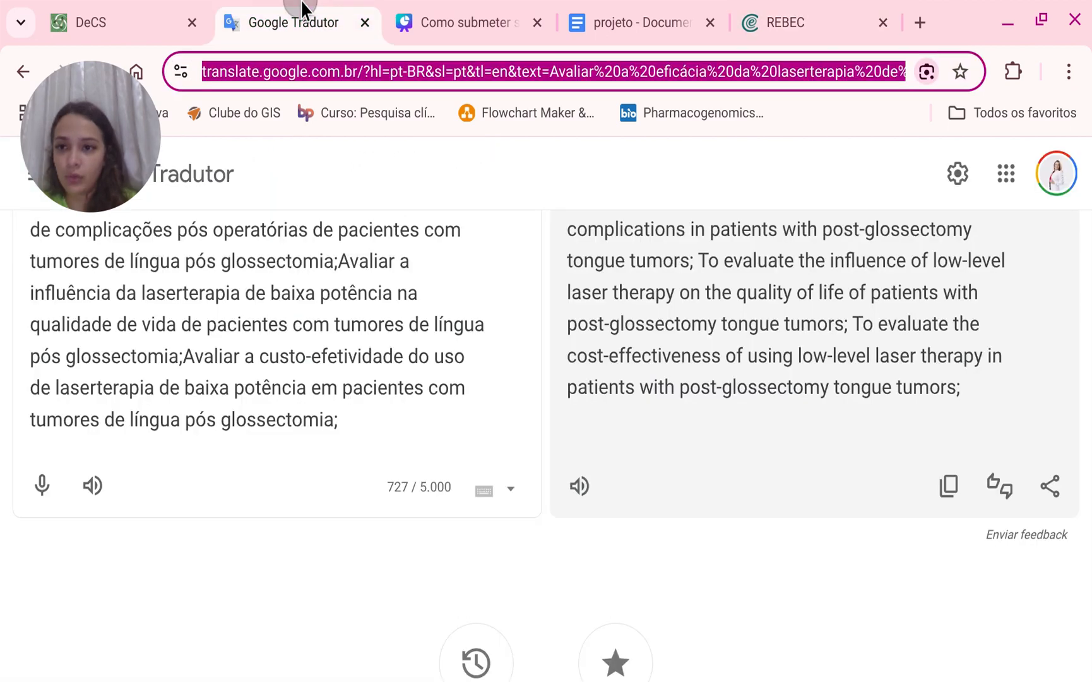
{"action": "scroll", "coordinate": [491, 393], "scroll_direction": "up", "scroll_amount": 5}
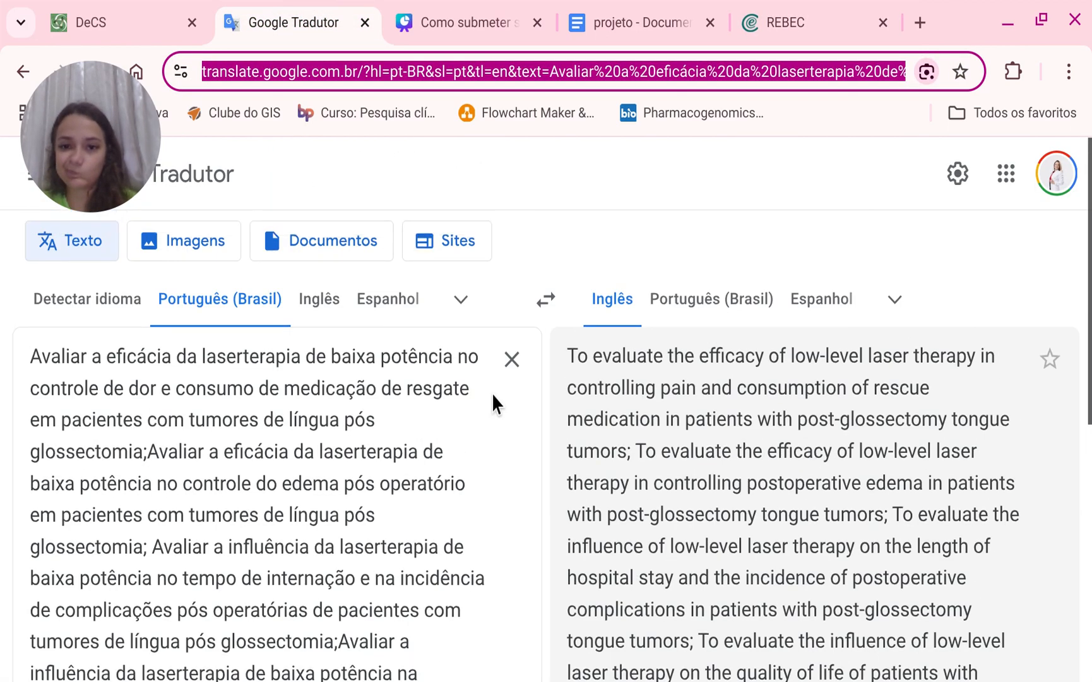
{"action": "left_click", "coordinate": [512, 358]}
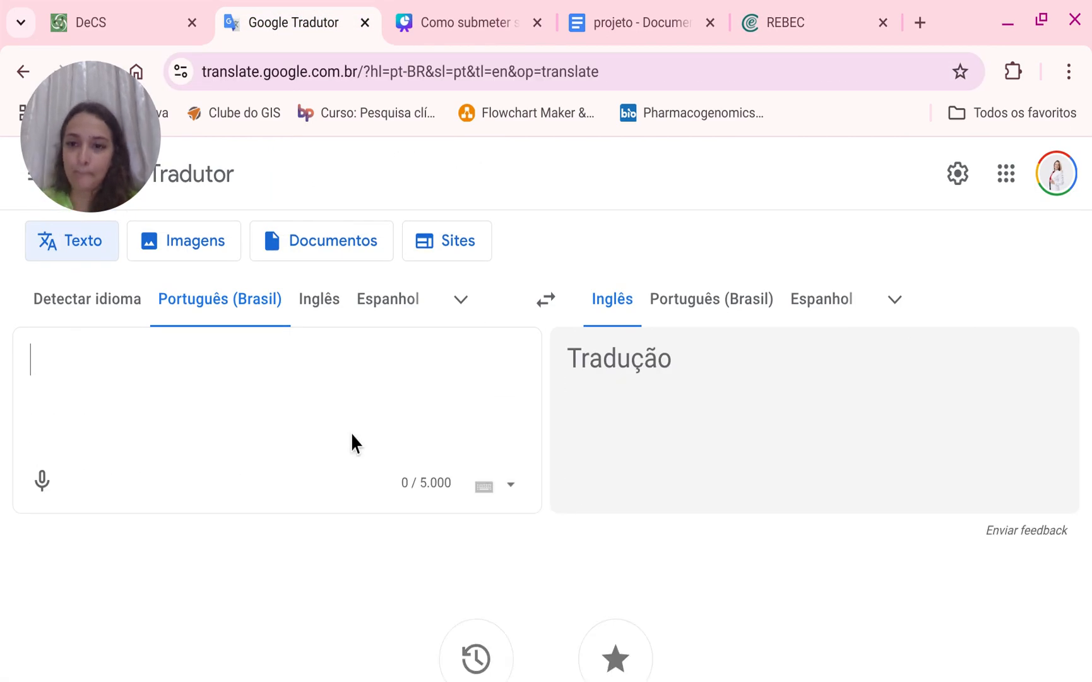
{"action": "key", "text": "ctrl+v"}
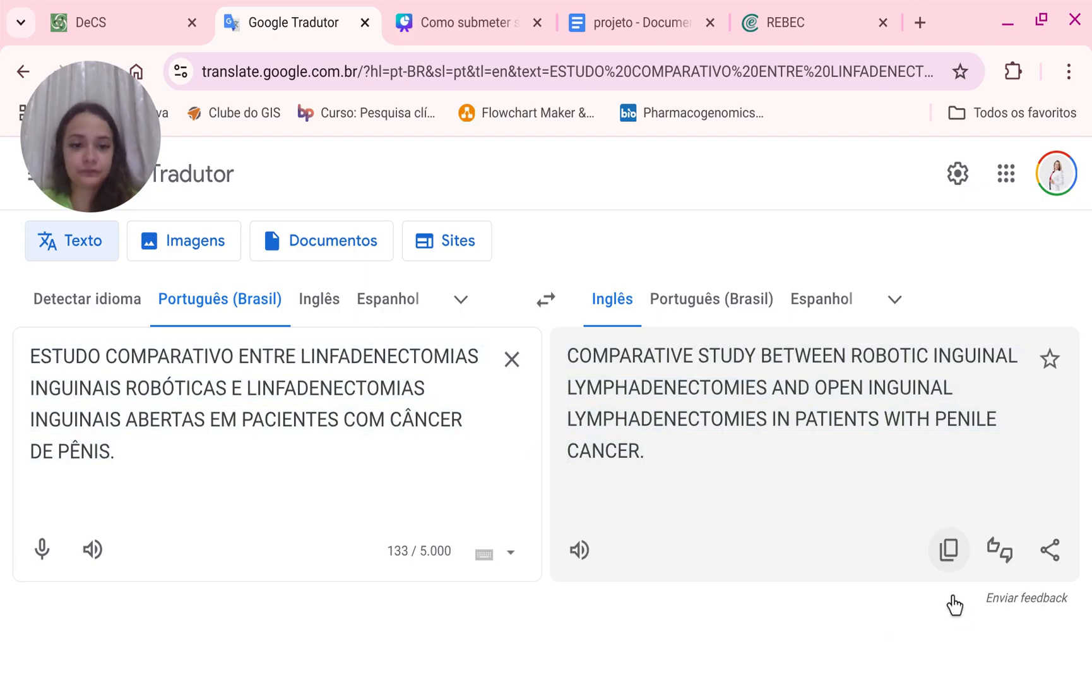
{"action": "left_click", "coordinate": [948, 549]}
Paste the translated title into the English scientific title field.
{"action": "left_click", "coordinate": [741, 19]}
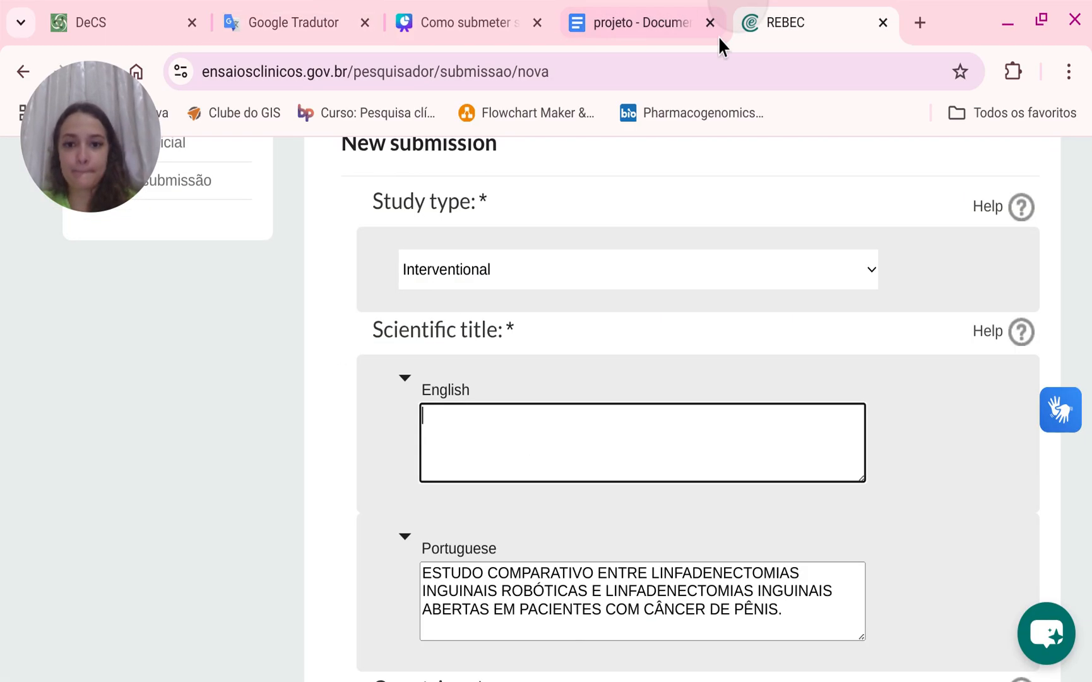
{"action": "left_click", "coordinate": [463, 470]}
{"action": "type", "text": "COMPARATIVE STUDY BETWEEN ROBOTIC INGUINAL LYMPHADENECTOMIES AND OPEN INGUINAL LYMPHADENECTOMIES IN PATIENTS WITH PENILE CANCER."}
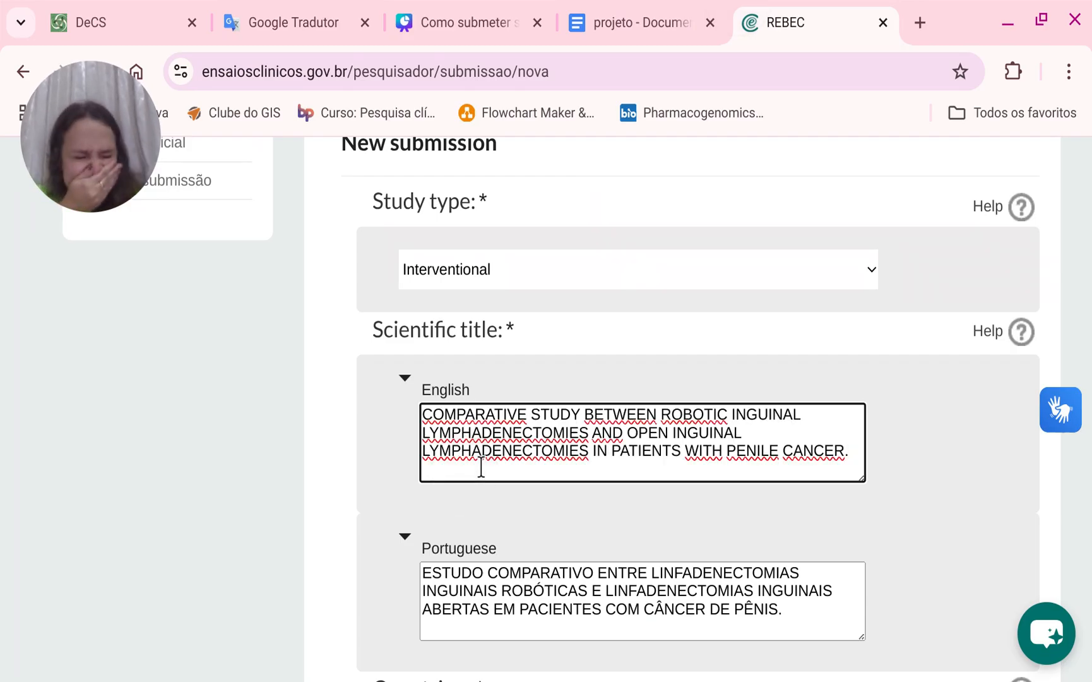
Add Brazil to the study's countries.
{"action": "scroll", "coordinate": [481, 467], "scroll_direction": "down", "scroll_amount": 4}
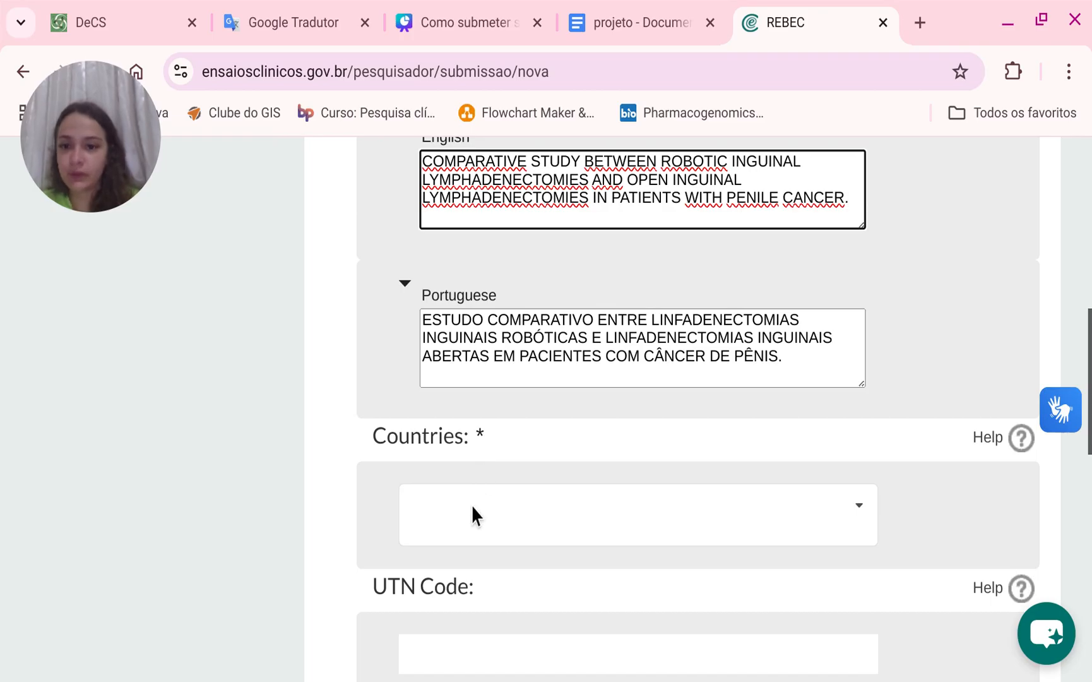
{"action": "left_click", "coordinate": [530, 511]}
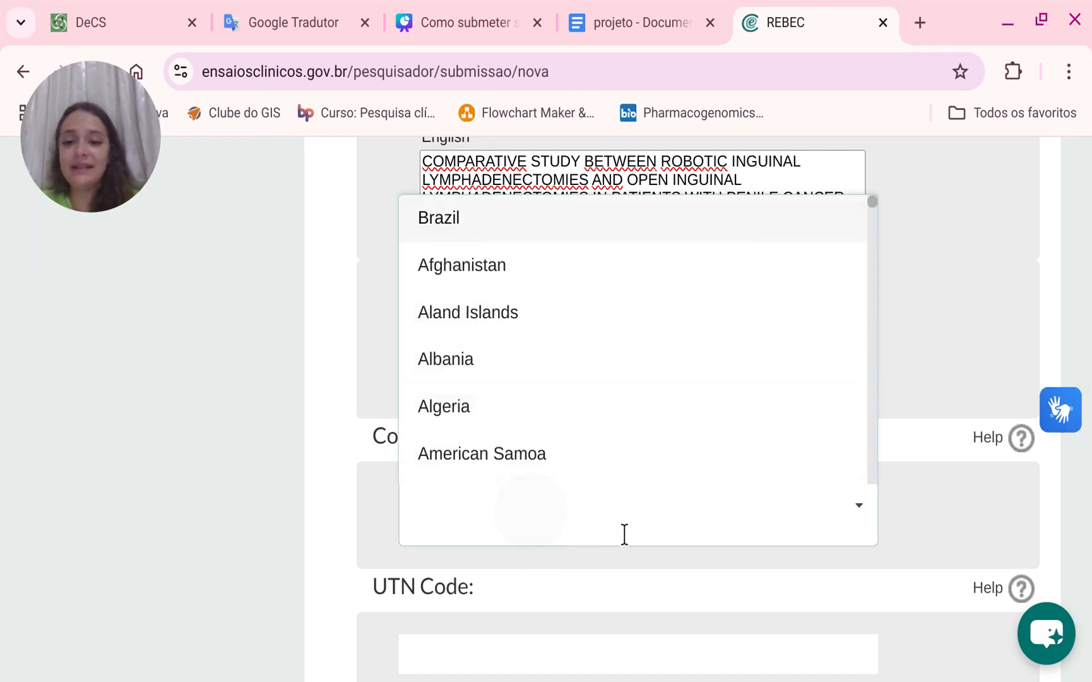
{"action": "left_click", "coordinate": [462, 232]}
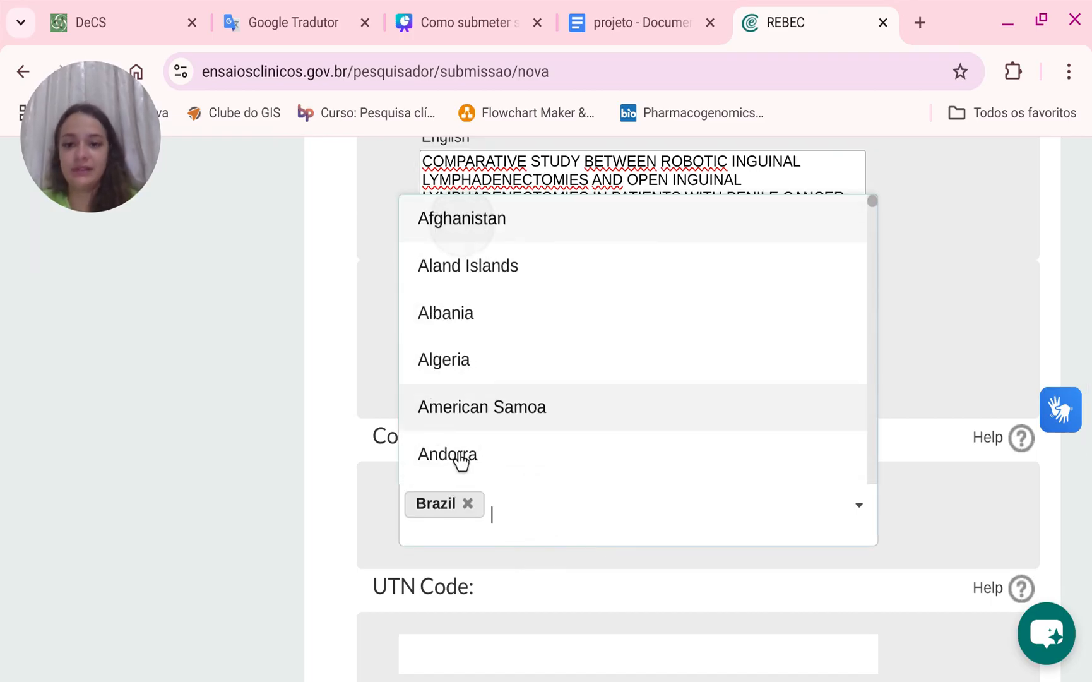
{"action": "left_click", "coordinate": [266, 549]}
Open the New Institution form for the primary sponsor.
{"action": "scroll", "coordinate": [266, 561], "scroll_direction": "down", "scroll_amount": 2}
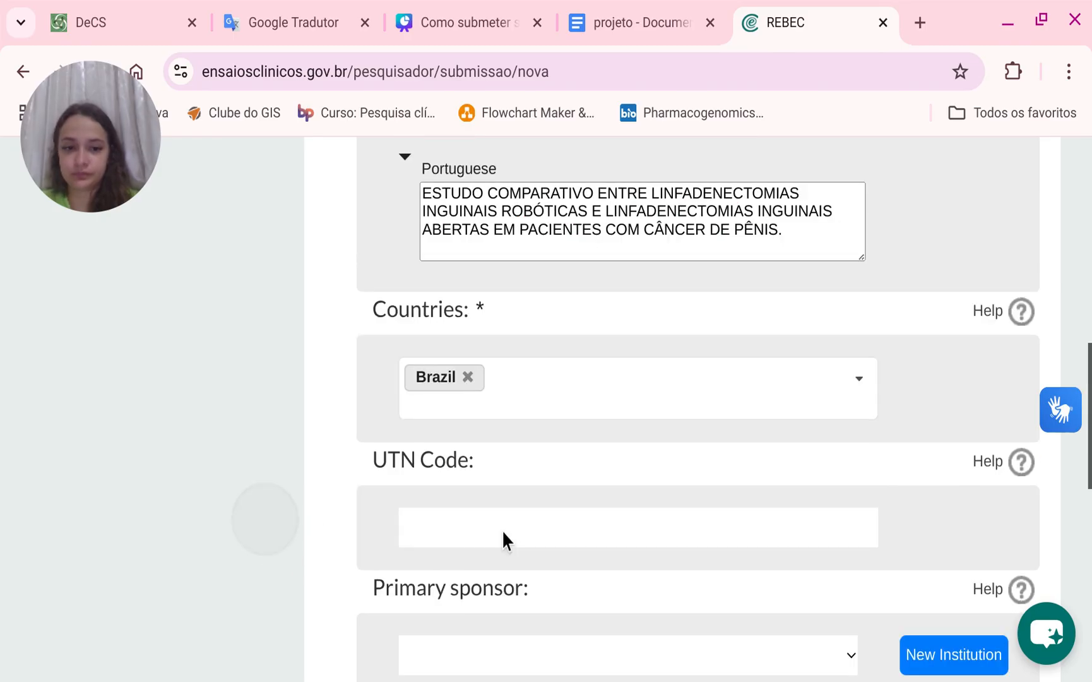
{"action": "scroll", "coordinate": [495, 524], "scroll_direction": "down", "scroll_amount": 2}
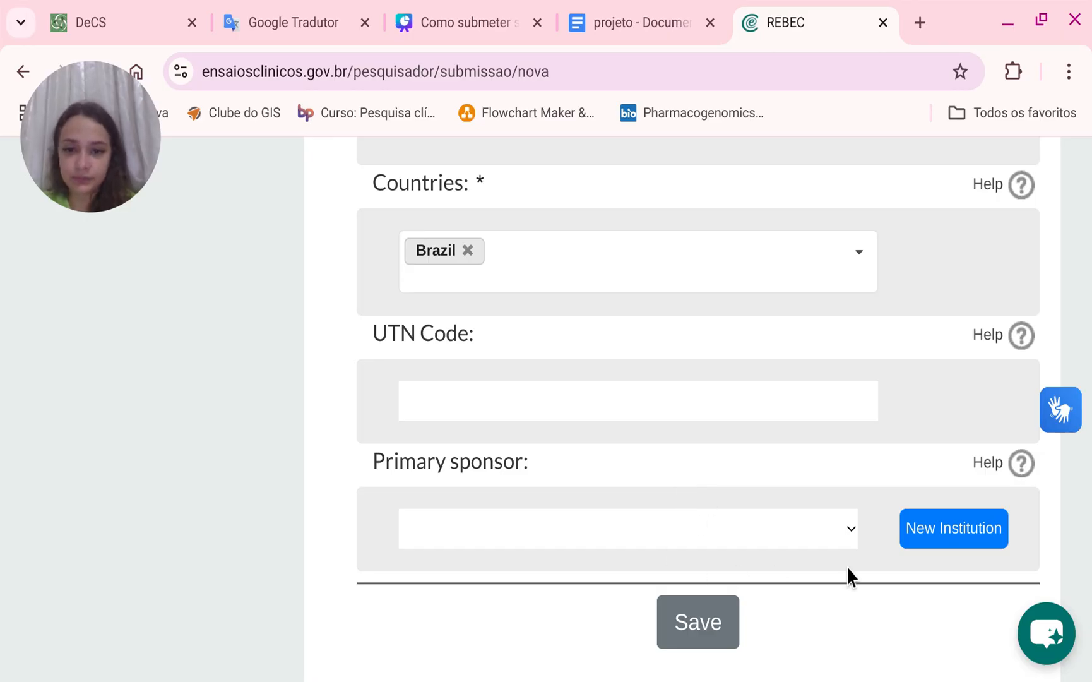
{"action": "left_click", "coordinate": [777, 571]}
{"action": "left_click", "coordinate": [624, 416]}
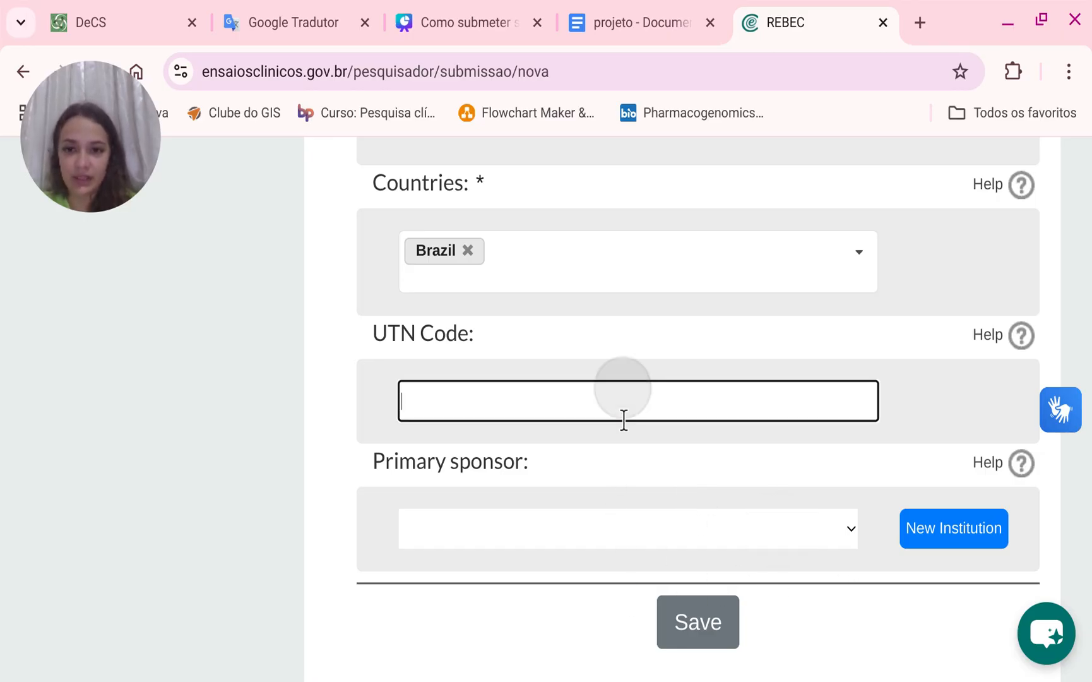
{"action": "left_click", "coordinate": [596, 559]}
{"action": "left_click", "coordinate": [954, 537]}
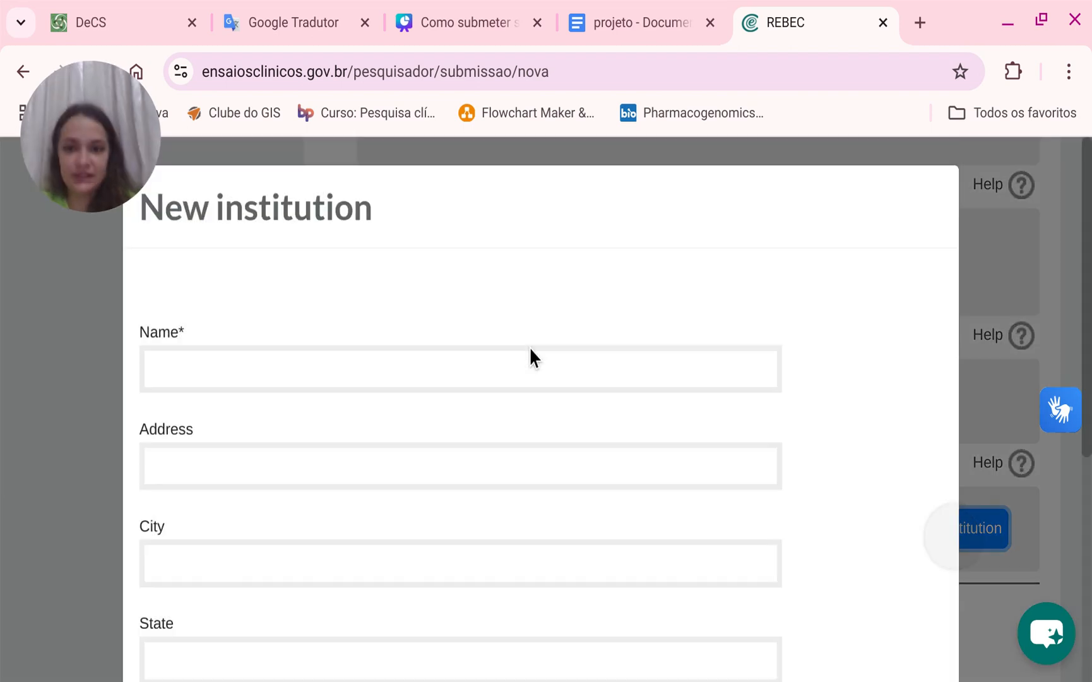
Enter Instituto do Câncer do Ceará as the new institution's name.
{"action": "left_click", "coordinate": [428, 373]}
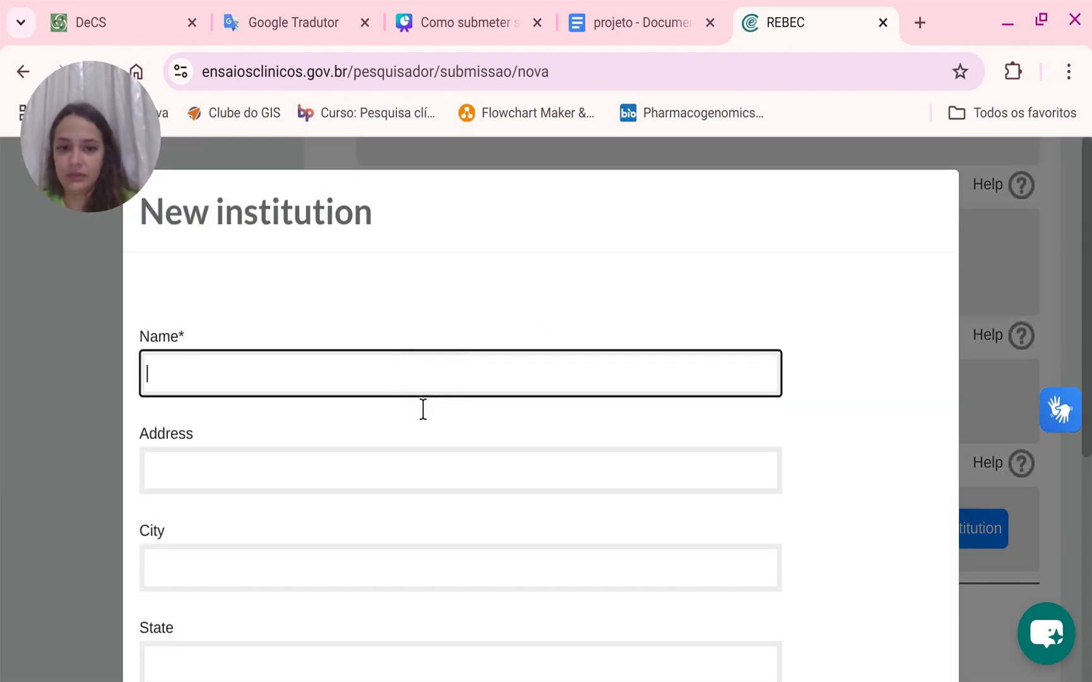
{"action": "type", "text": "Instit"}
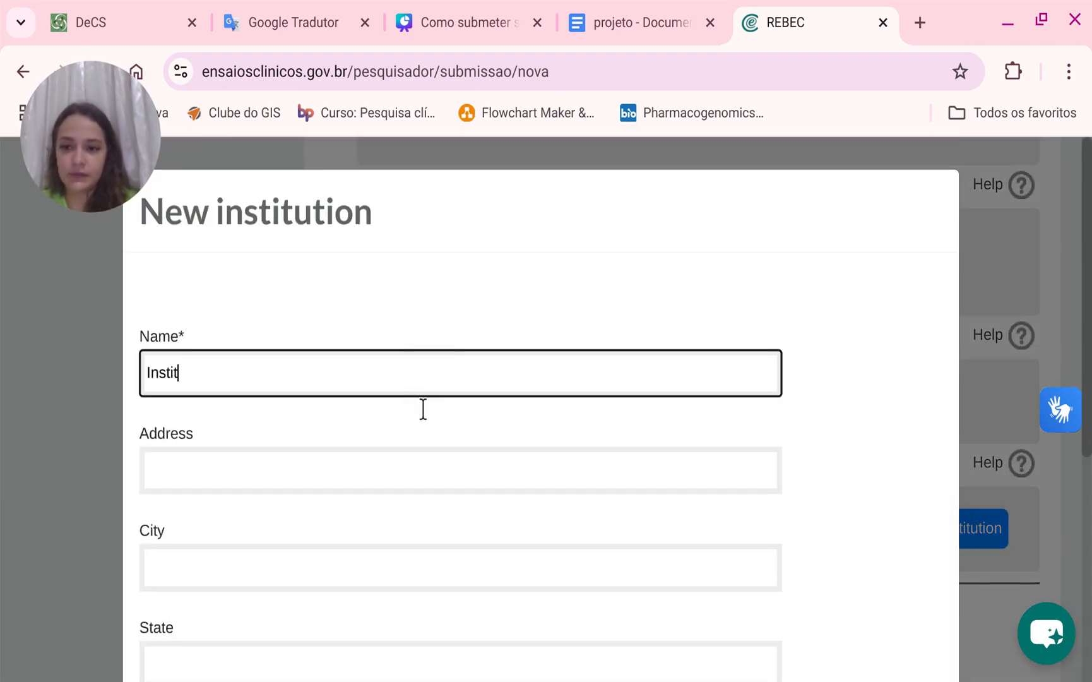
{"action": "type", "text": "uto do"}
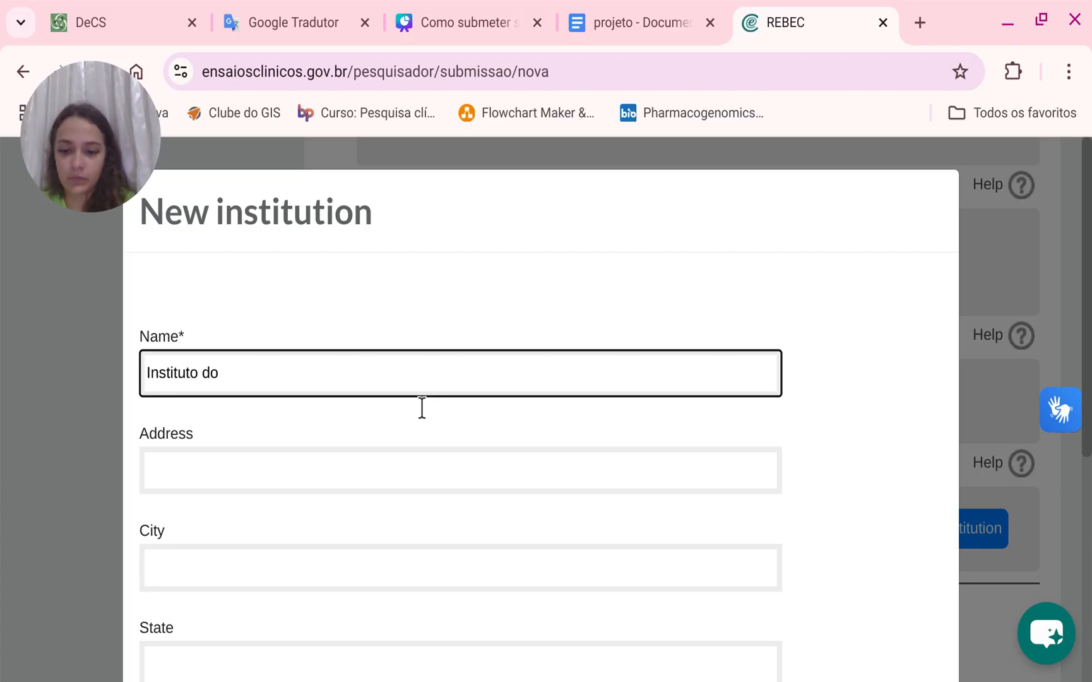
{"action": "type", "text": " Câncer do "}
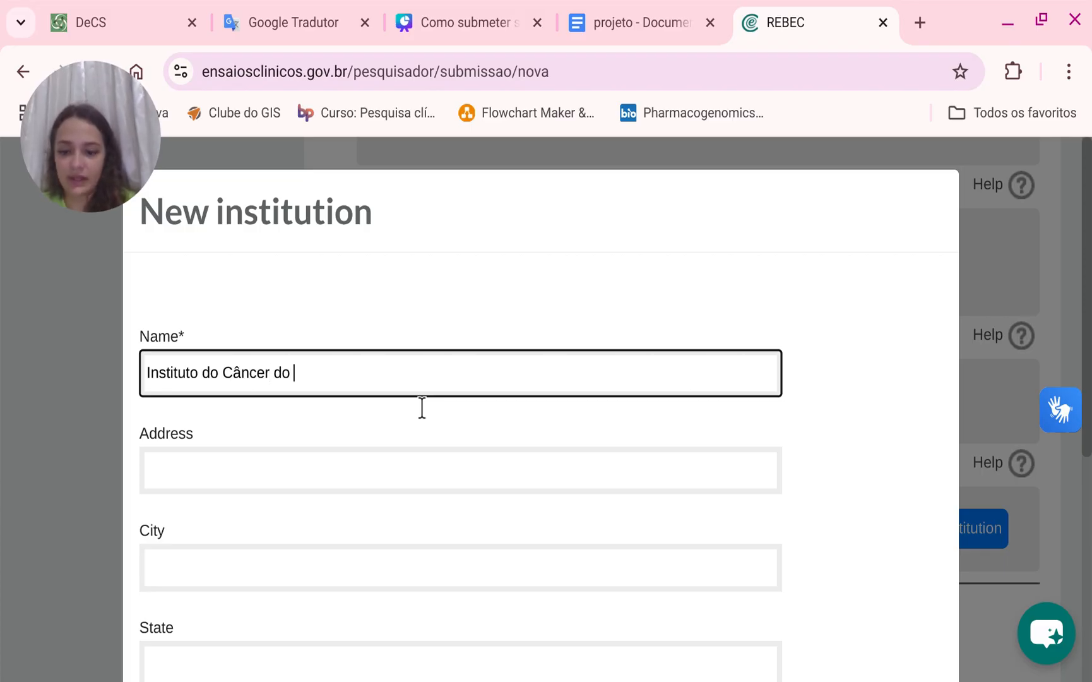
{"action": "type", "text": "Ceará"}
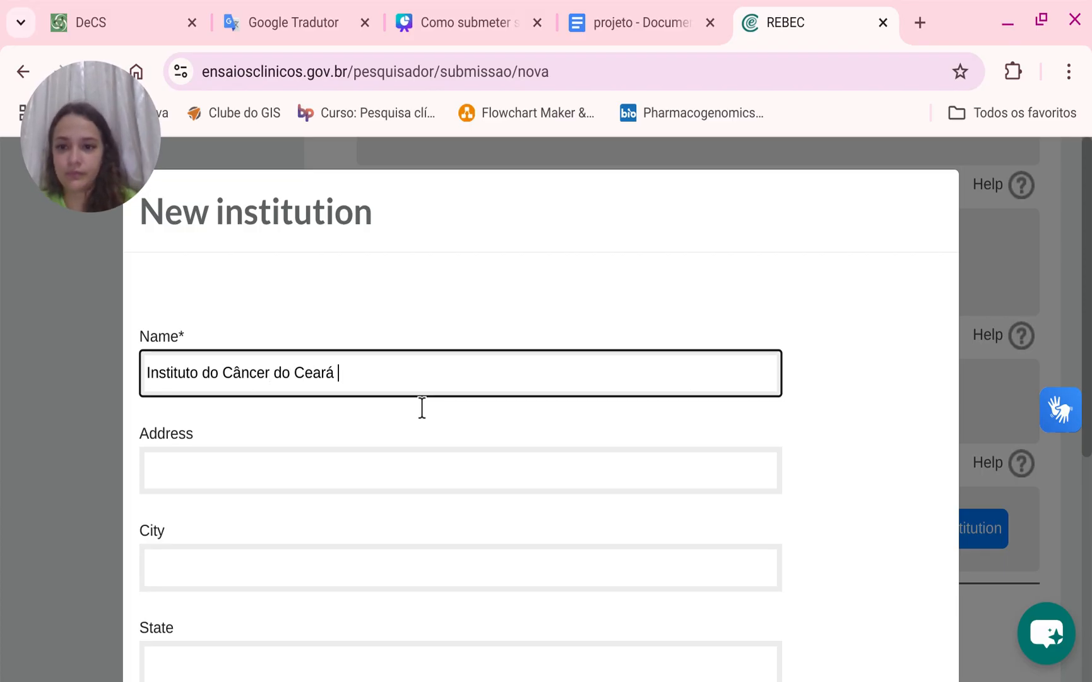
Fill in the institution's street address and city, and set its state to CE.
{"action": "left_click", "coordinate": [401, 487]}
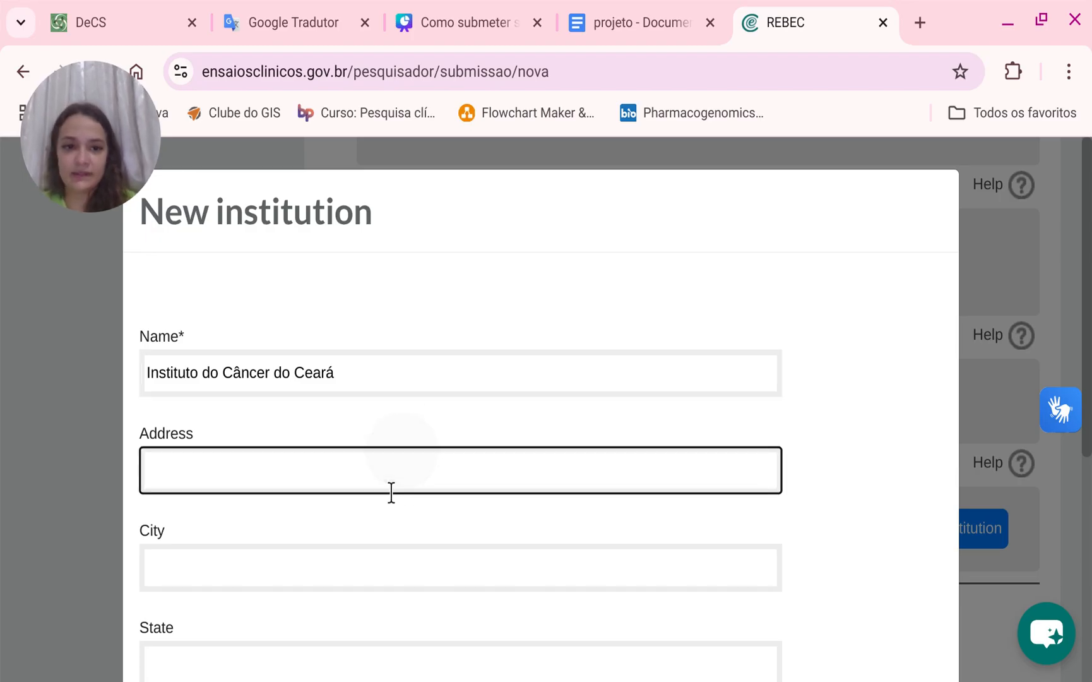
{"action": "left_click", "coordinate": [781, 505]}
{"action": "scroll", "coordinate": [707, 555], "scroll_direction": "down", "scroll_amount": 4}
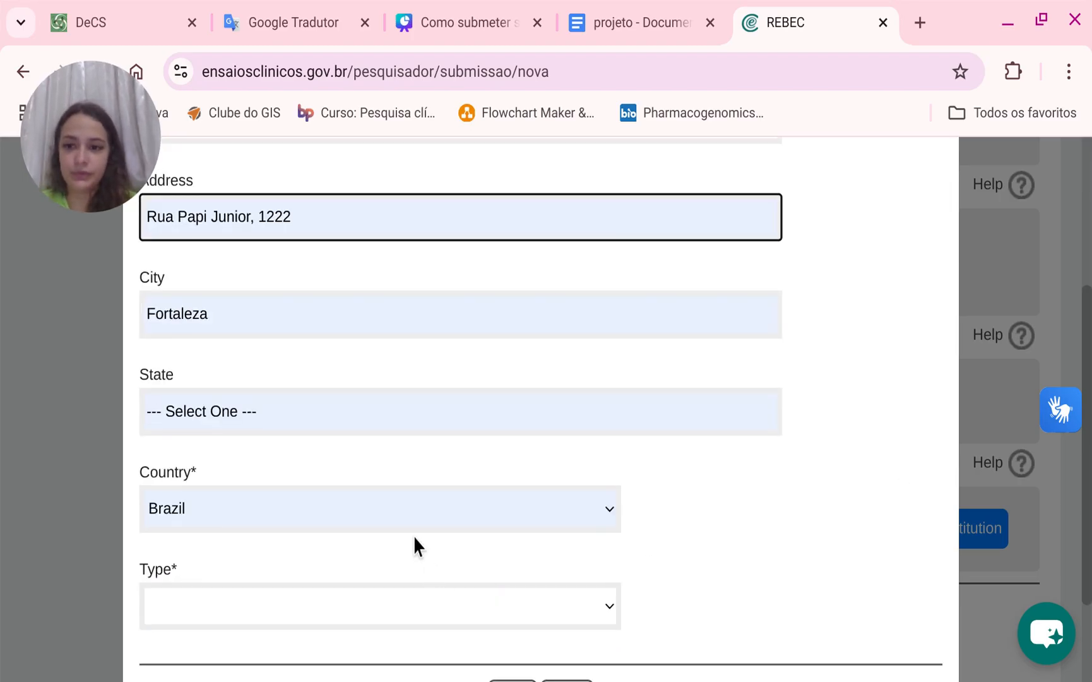
{"action": "left_click", "coordinate": [370, 429]}
{"action": "key", "text": "ctrl+a"}
{"action": "type", "text": "CE"}
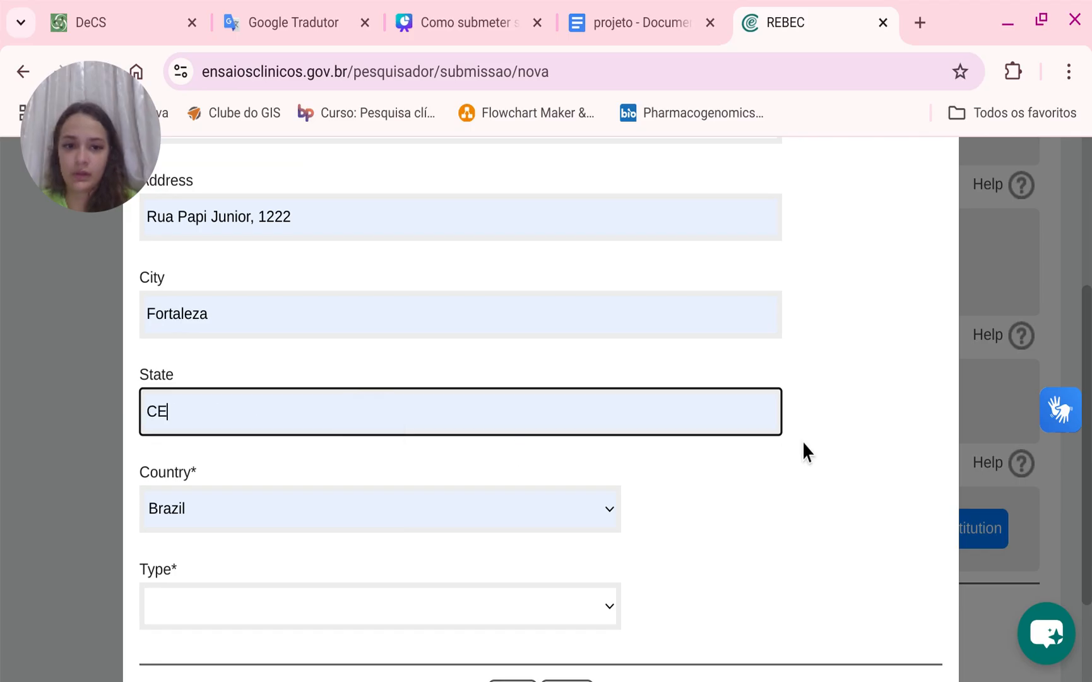
Set the institution type to Other and save the new institution.
{"action": "left_click", "coordinate": [266, 613]}
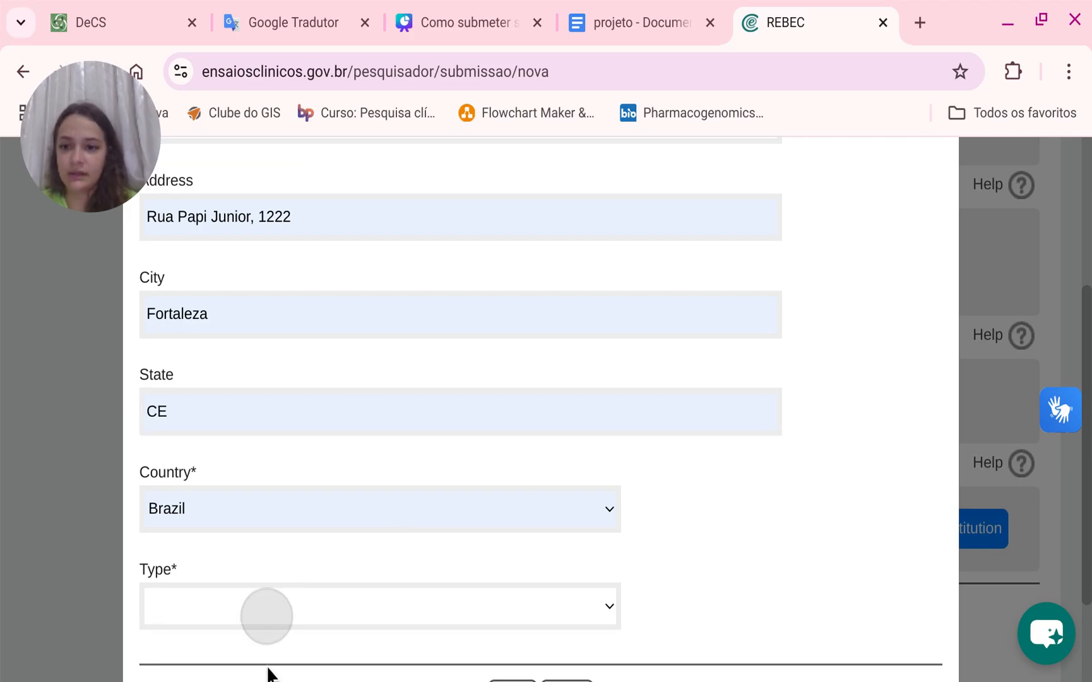
{"action": "left_click", "coordinate": [142, 508]}
{"action": "scroll", "coordinate": [444, 587], "scroll_direction": "down", "scroll_amount": 2}
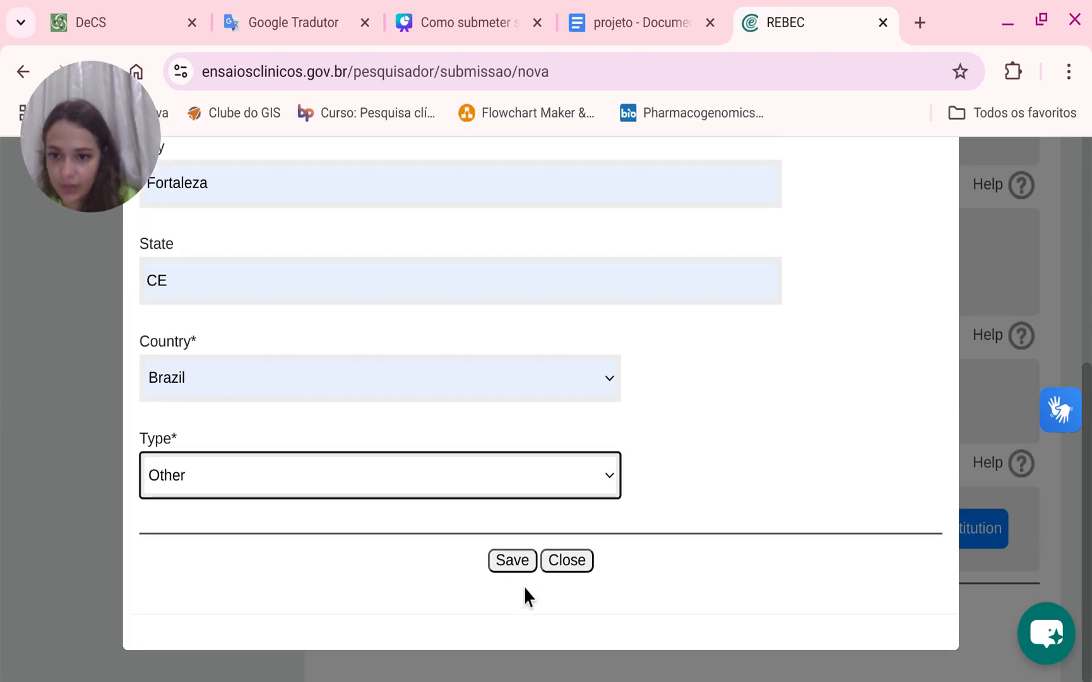
{"action": "scroll", "coordinate": [510, 602], "scroll_direction": "up", "scroll_amount": 6}
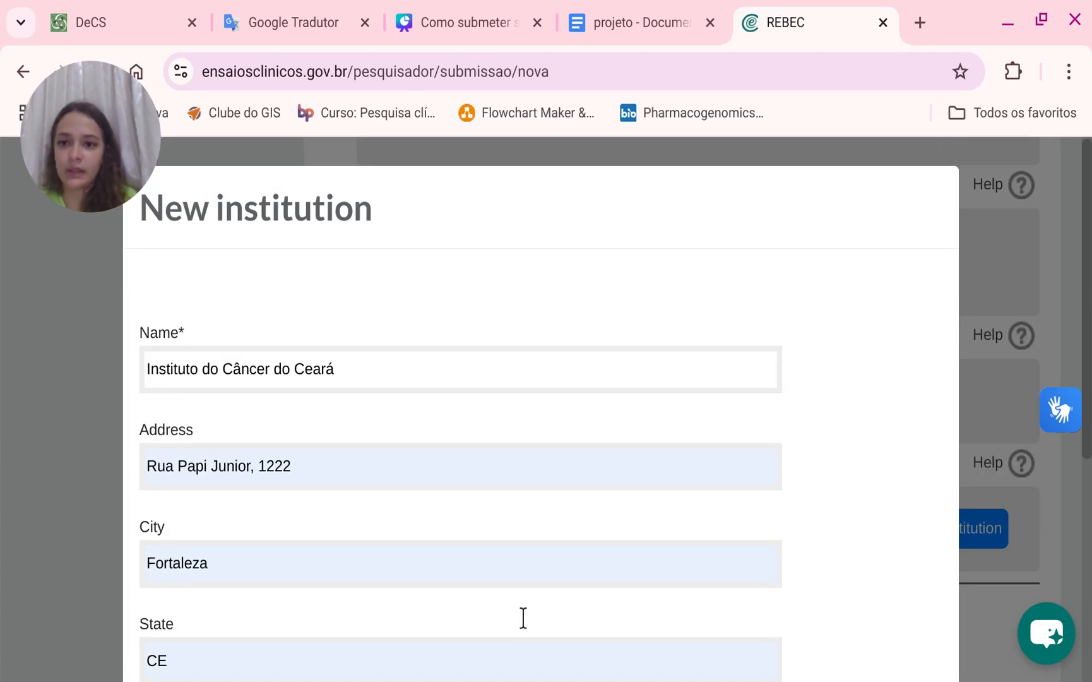
{"action": "scroll", "coordinate": [521, 618], "scroll_direction": "down", "scroll_amount": 6}
{"action": "left_click", "coordinate": [512, 560]}
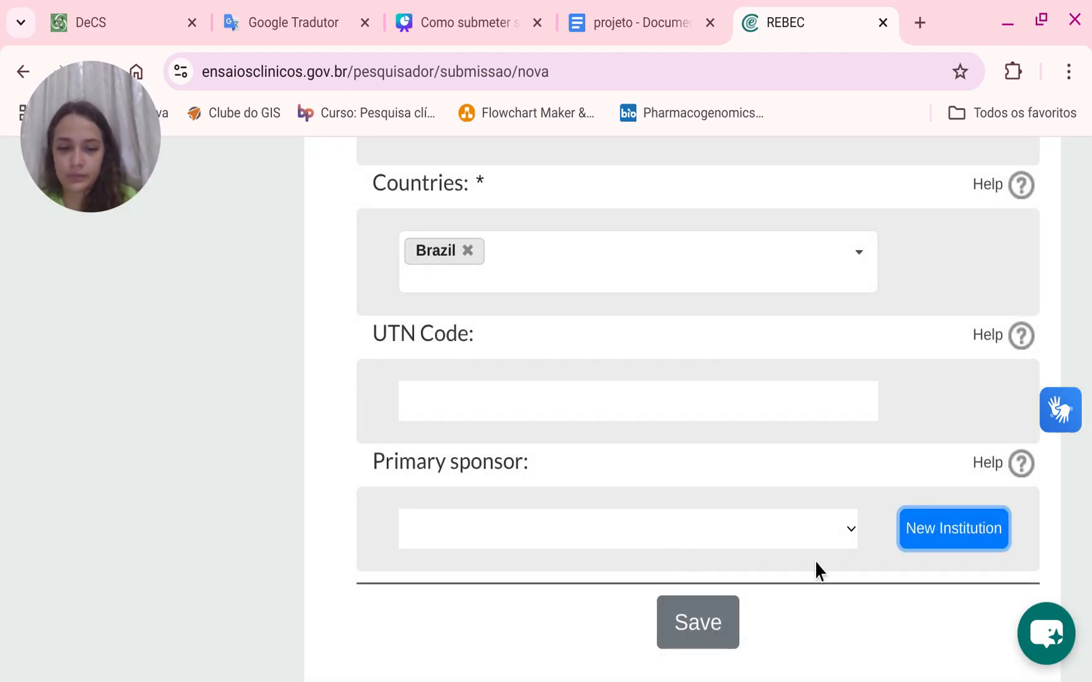
Select Instituto do Câncer do Ceará as primary sponsor and save the submission.
{"action": "left_click", "coordinate": [798, 513]}
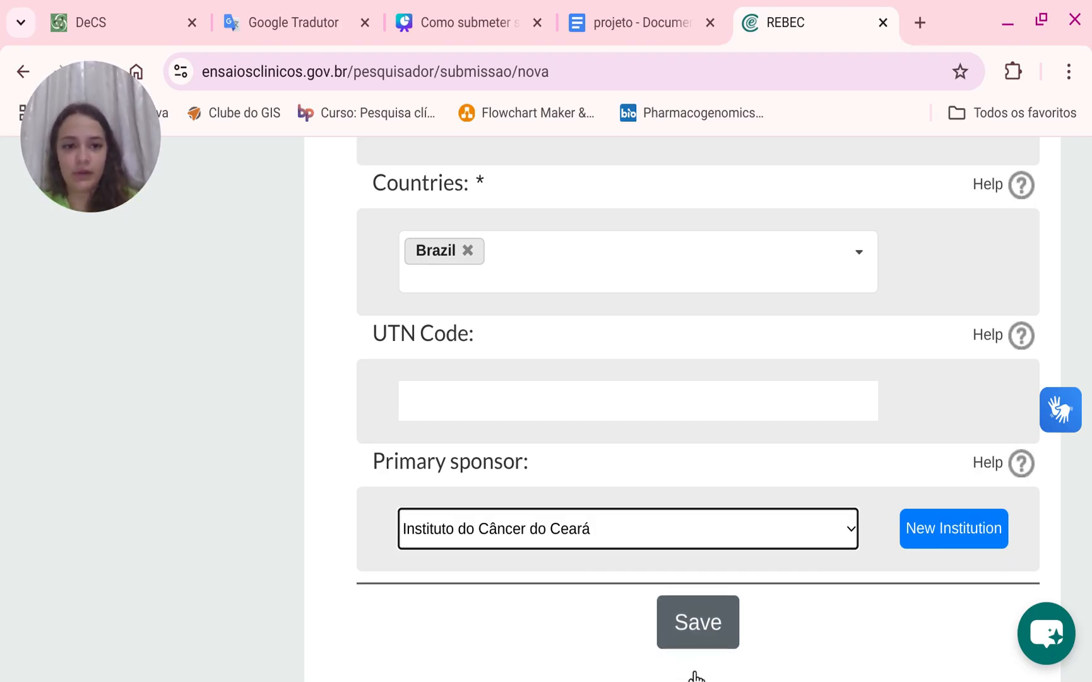
{"action": "left_click", "coordinate": [695, 643]}
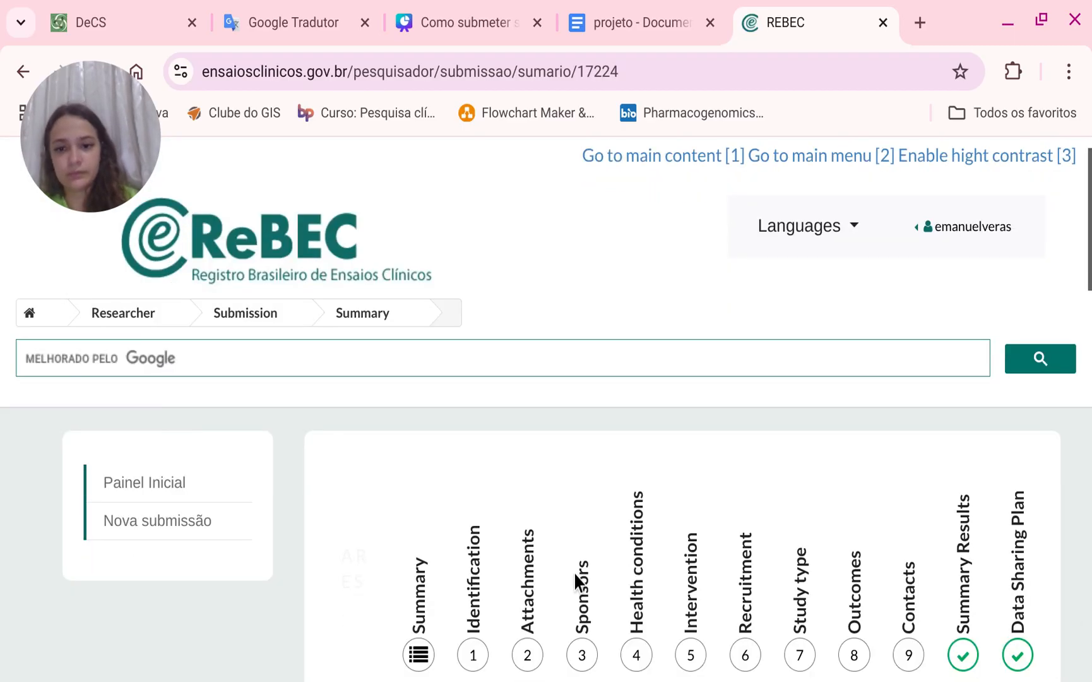
Open the Identification step of the submission from the summary page.
{"action": "scroll", "coordinate": [575, 575], "scroll_direction": "down", "scroll_amount": 5}
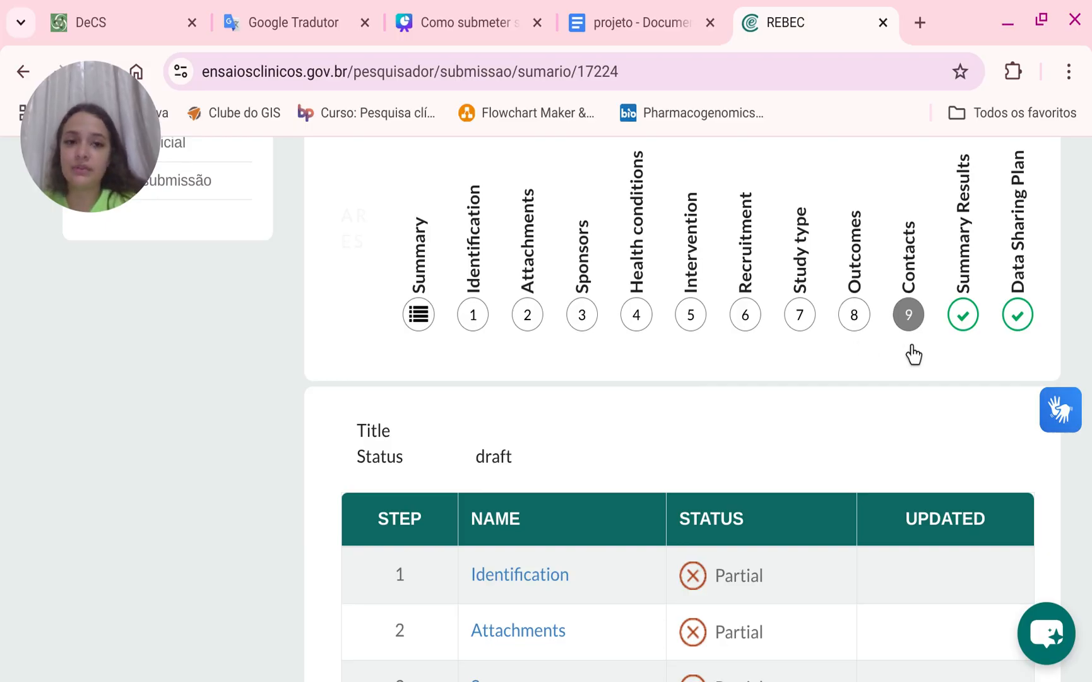
{"action": "scroll", "coordinate": [631, 449], "scroll_direction": "down", "scroll_amount": 2}
{"action": "scroll", "coordinate": [579, 461], "scroll_direction": "up", "scroll_amount": 2}
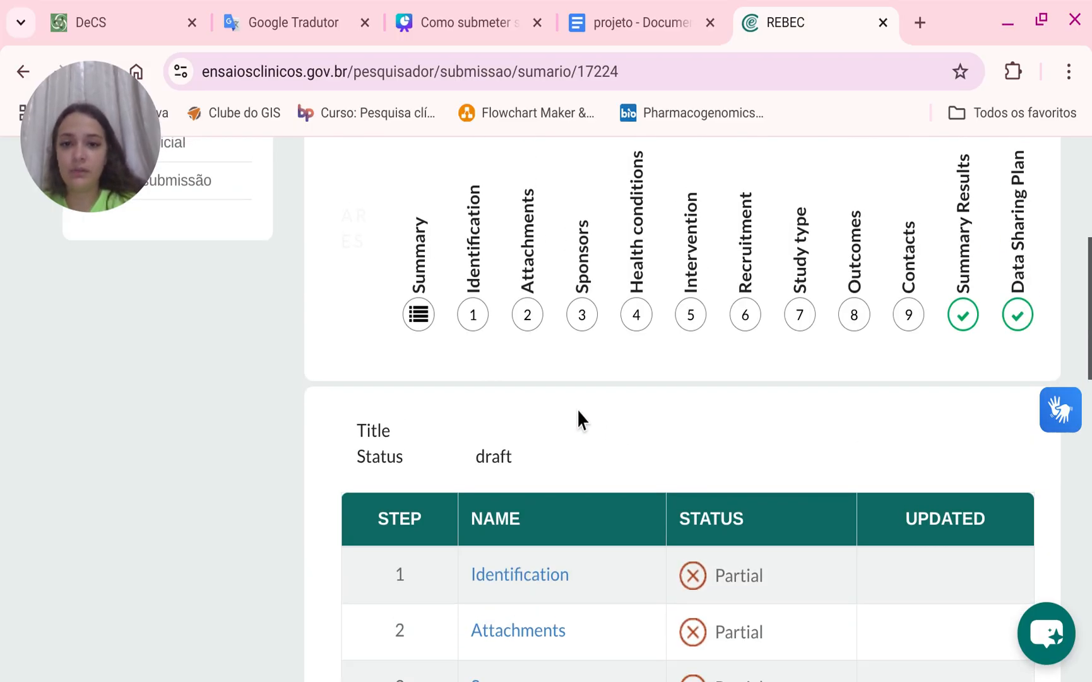
{"action": "left_click", "coordinate": [471, 340]}
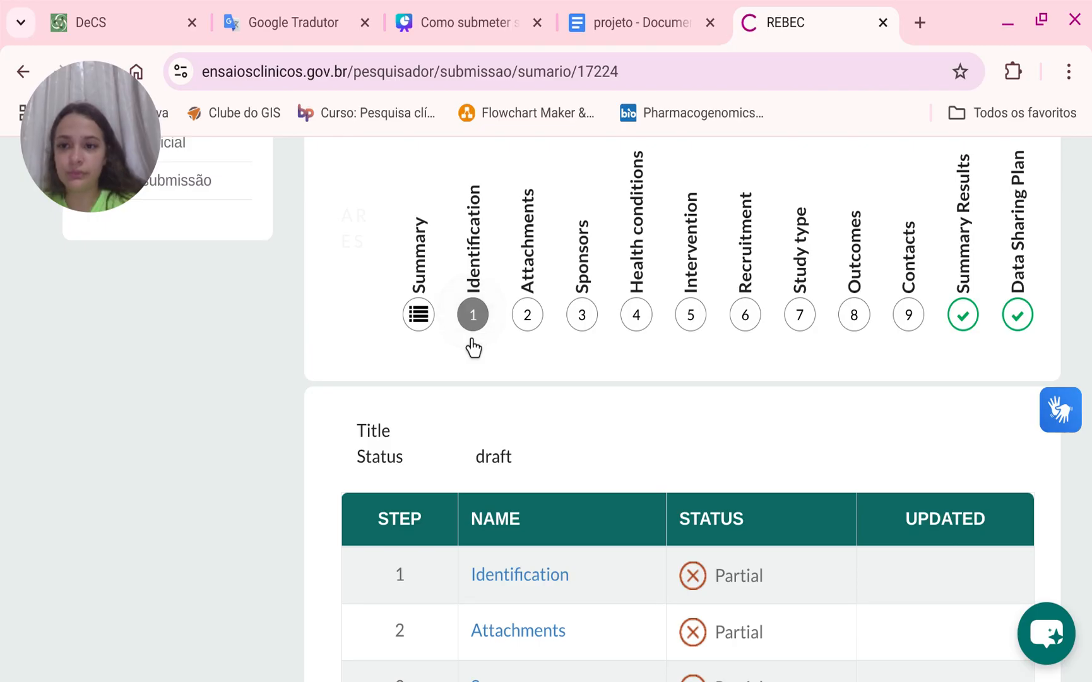
{"action": "scroll", "coordinate": [502, 452], "scroll_direction": "down", "scroll_amount": 10}
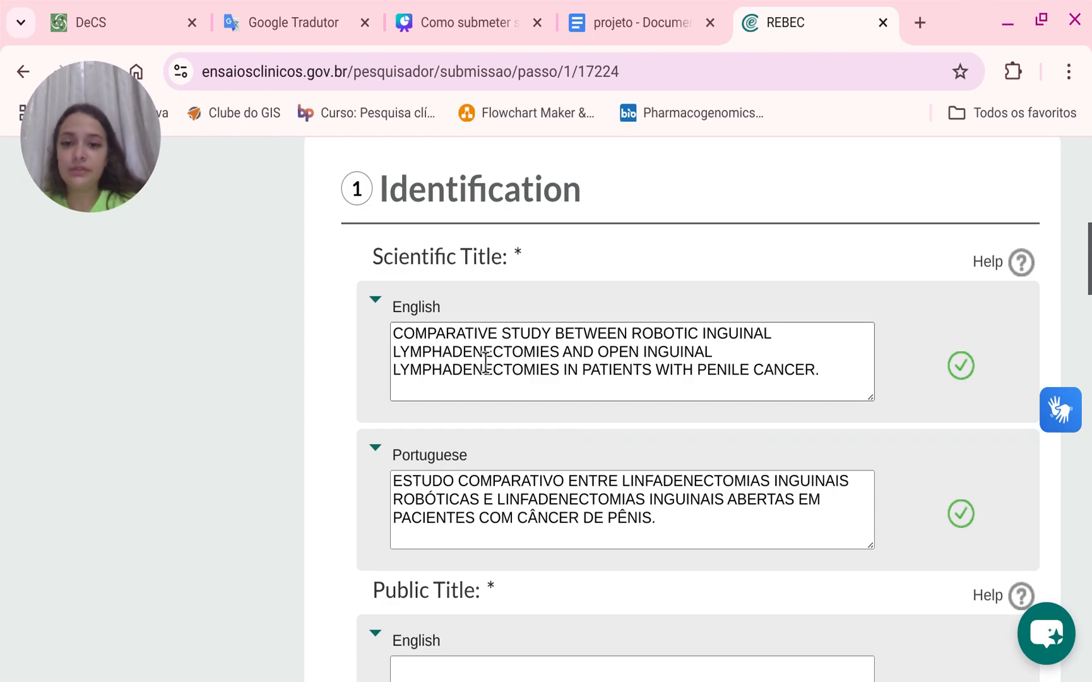
Copy the Portuguese scientific title into the Portuguese public title field.
{"action": "scroll", "coordinate": [551, 402], "scroll_direction": "down", "scroll_amount": 2}
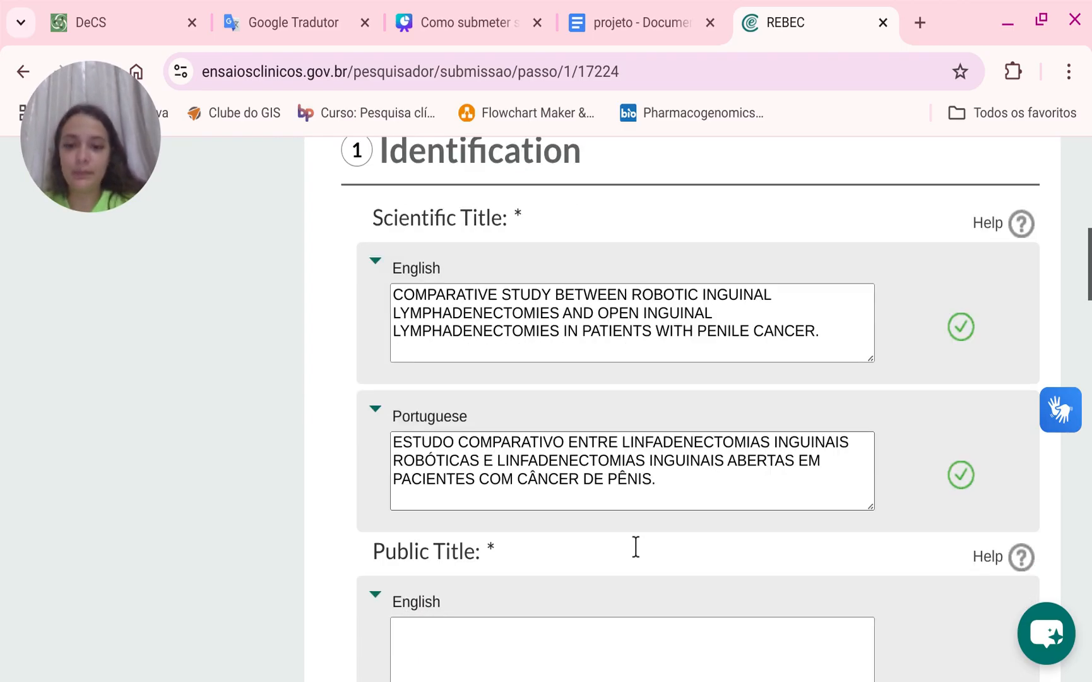
{"action": "left_click_drag", "start_coordinate": [675, 404], "coordinate": [358, 366]}
{"action": "key", "text": "ctrl+c"}
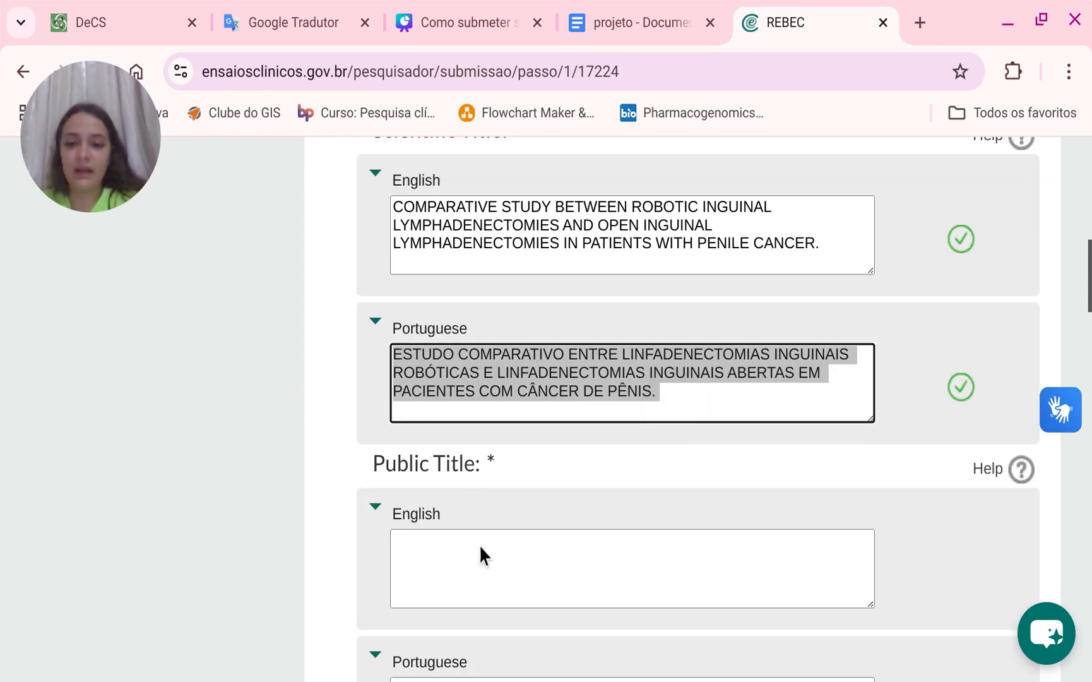
{"action": "scroll", "coordinate": [480, 555], "scroll_direction": "down", "scroll_amount": 2}
{"action": "left_click", "coordinate": [480, 606]}
{"action": "key", "text": "ctrl+v"}
Copy the English scientific title into the English public title field.
{"action": "left_click", "coordinate": [441, 472]}
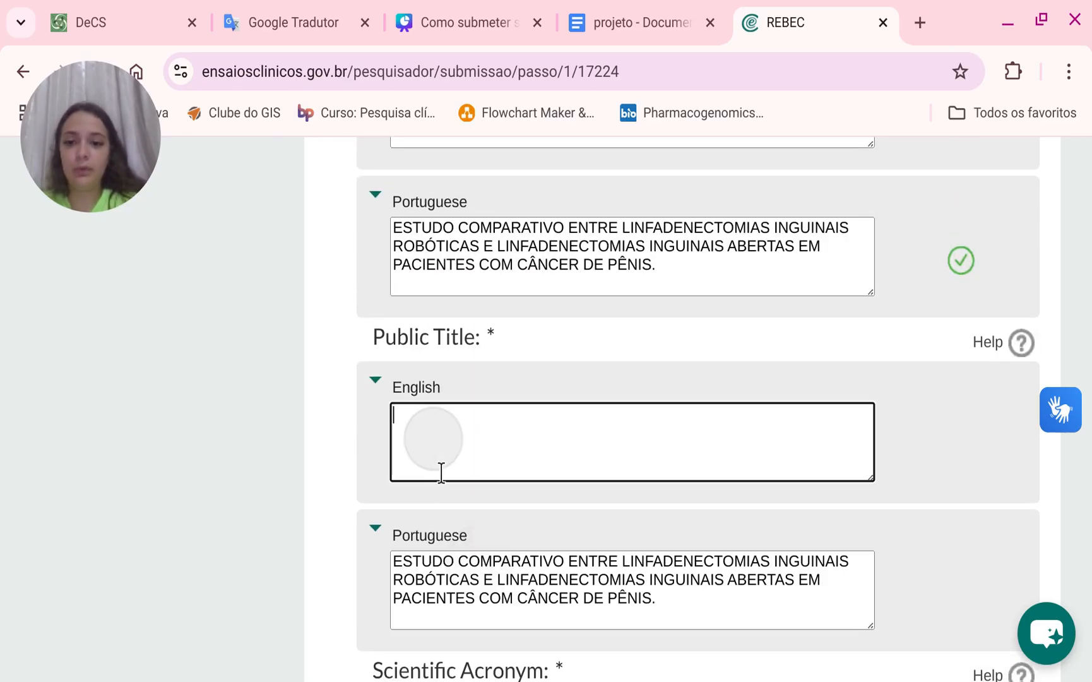
{"action": "scroll", "coordinate": [505, 410], "scroll_direction": "up", "scroll_amount": 2}
{"action": "left_click_drag", "start_coordinate": [806, 261], "coordinate": [368, 184]}
{"action": "key", "text": "ctrl+c"}
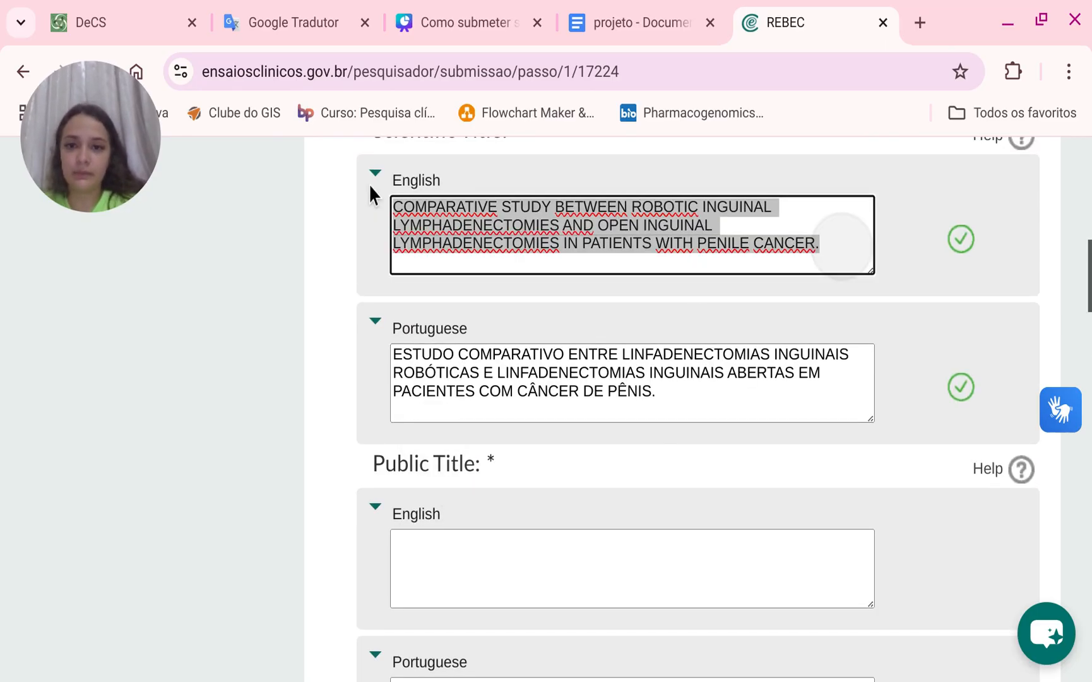
{"action": "scroll", "coordinate": [477, 482], "scroll_direction": "down", "scroll_amount": 3}
{"action": "left_click", "coordinate": [461, 334]}
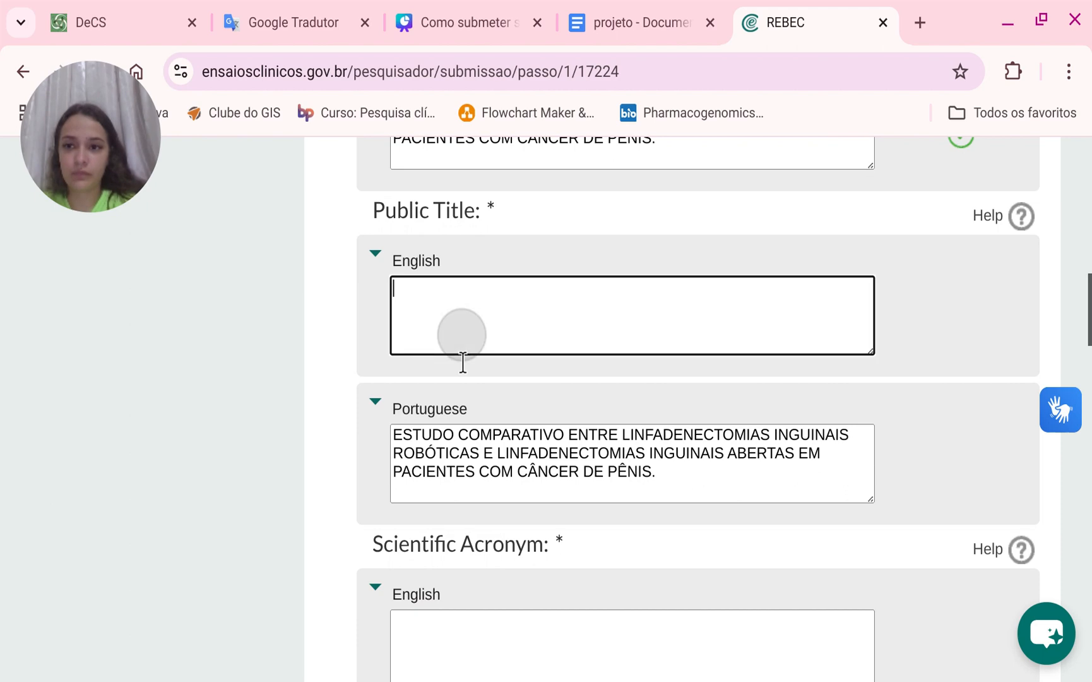
{"action": "key", "text": "ctrl+v"}
Set the secondary identifier type to NÚMERO DO PARECER DO CEP - COMITÊS DE ÉTICA EM PESQUISA.
{"action": "scroll", "coordinate": [463, 362], "scroll_direction": "down", "scroll_amount": 4}
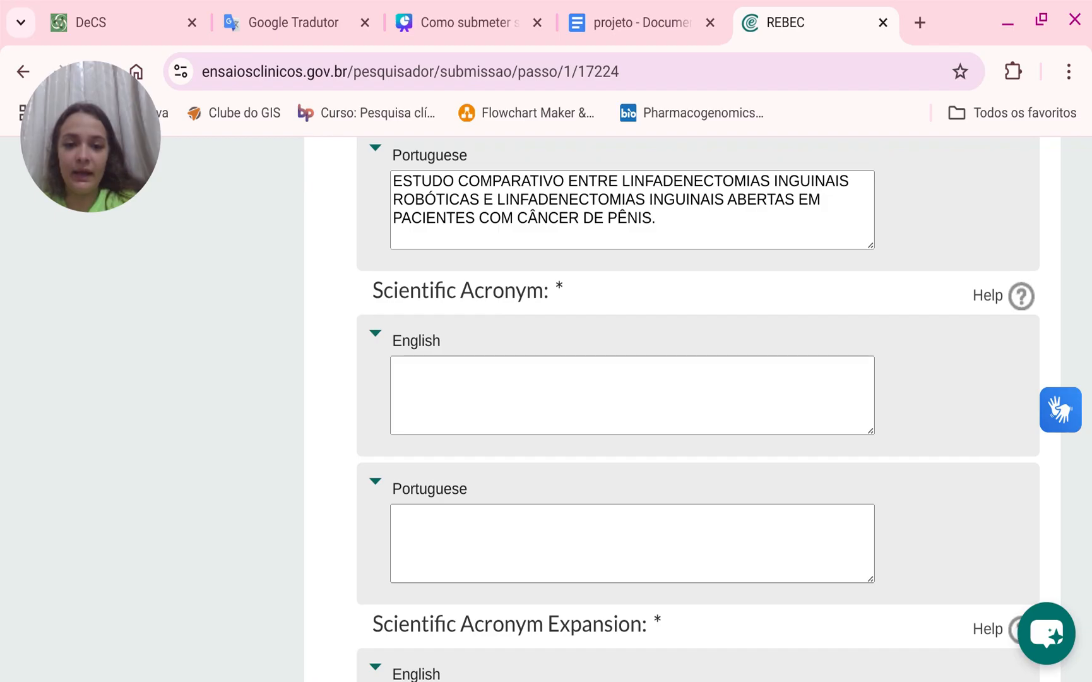
{"action": "left_click", "coordinate": [304, 411]}
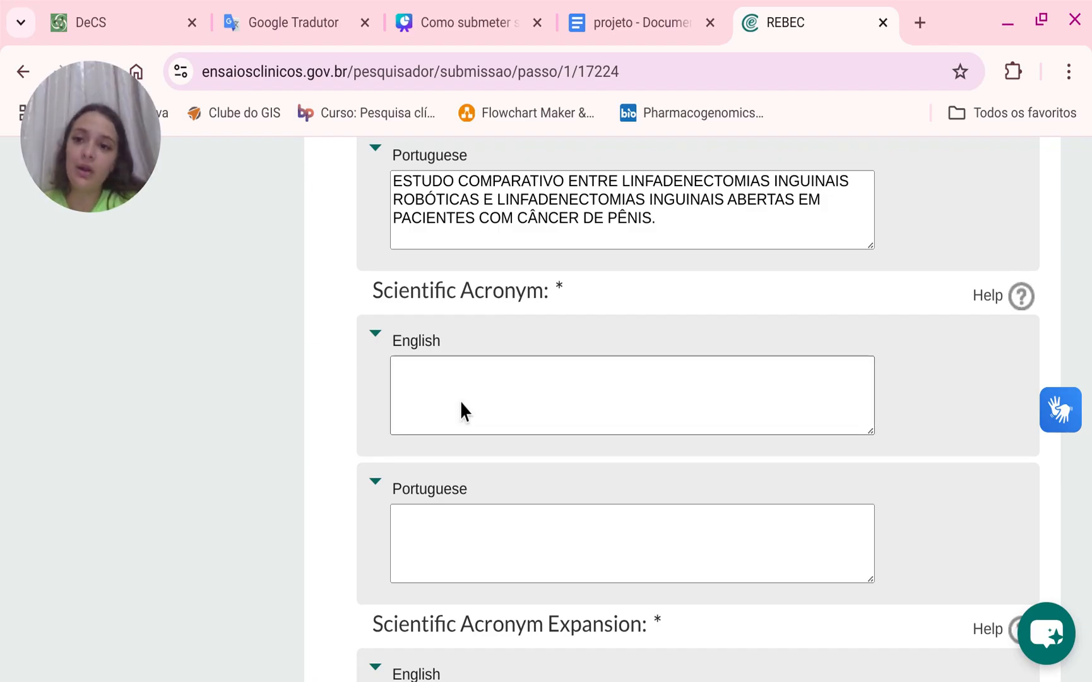
{"action": "scroll", "coordinate": [553, 425], "scroll_direction": "down", "scroll_amount": 3}
{"action": "scroll", "coordinate": [539, 353], "scroll_direction": "down", "scroll_amount": 3}
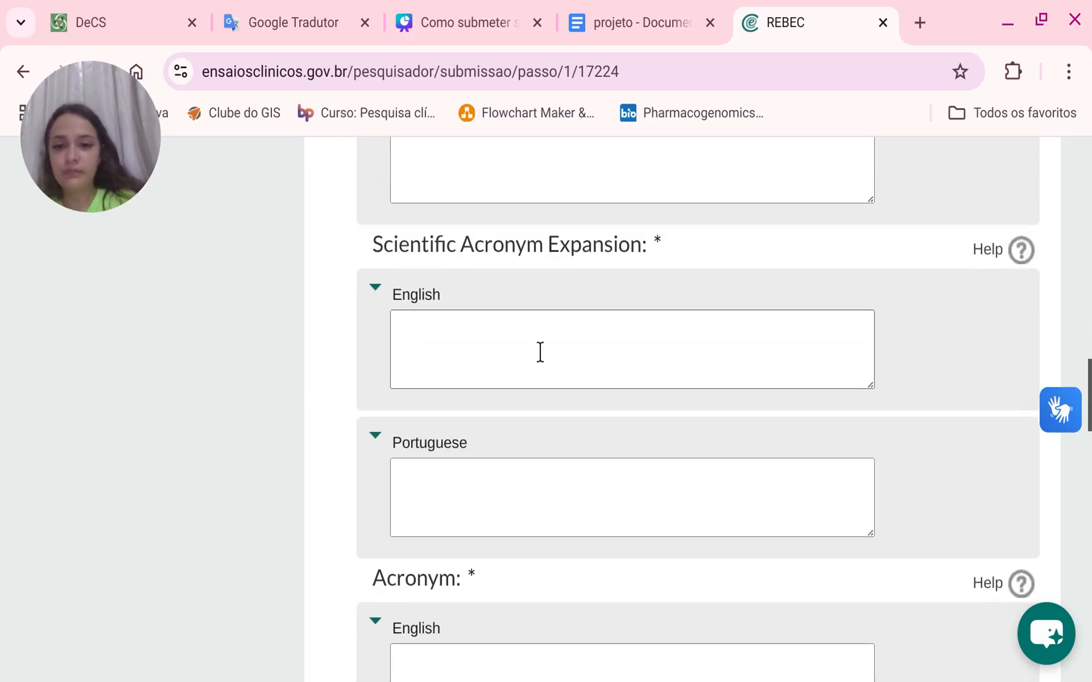
{"action": "scroll", "coordinate": [613, 417], "scroll_direction": "down", "scroll_amount": 7}
{"action": "scroll", "coordinate": [611, 414], "scroll_direction": "down", "scroll_amount": 9}
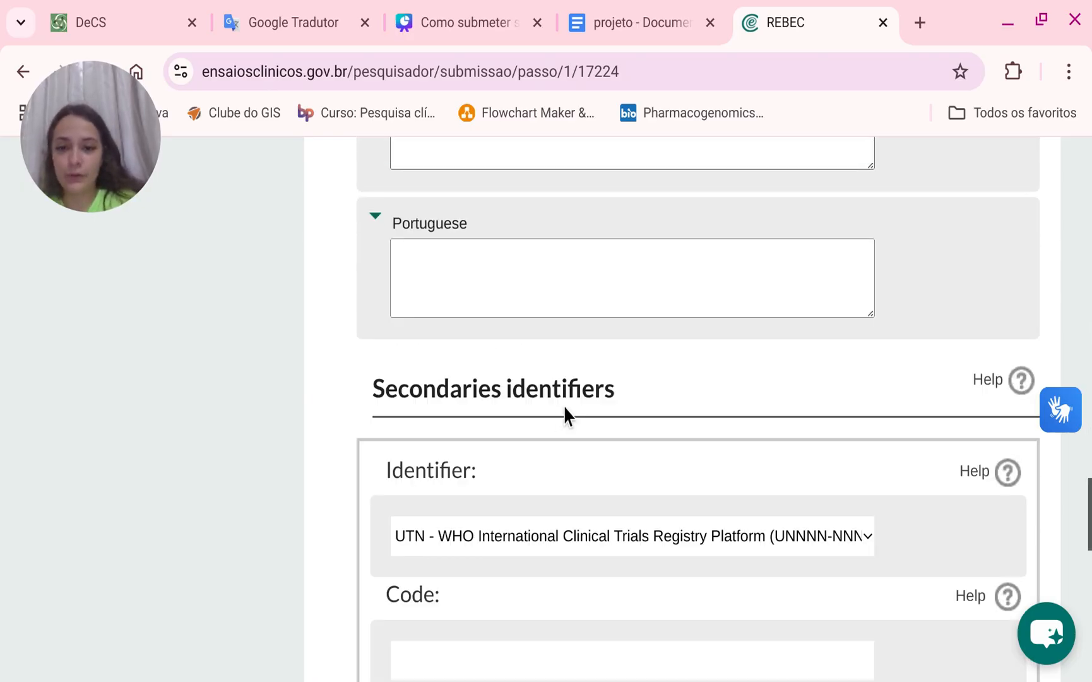
{"action": "scroll", "coordinate": [733, 426], "scroll_direction": "down", "scroll_amount": 1}
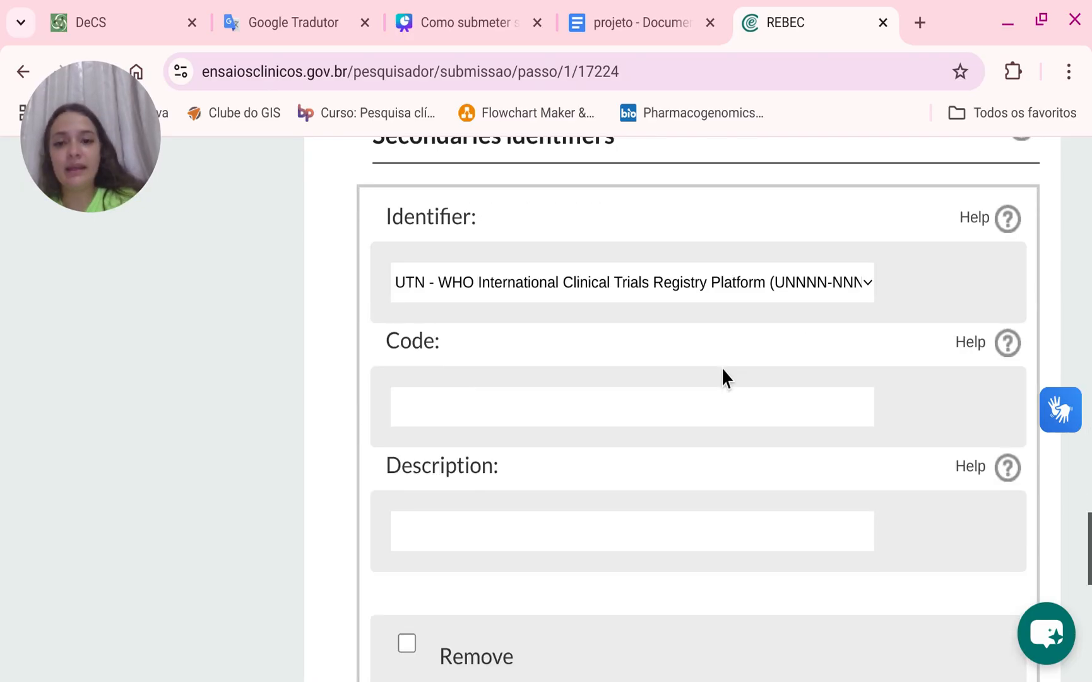
{"action": "left_click", "coordinate": [671, 301]}
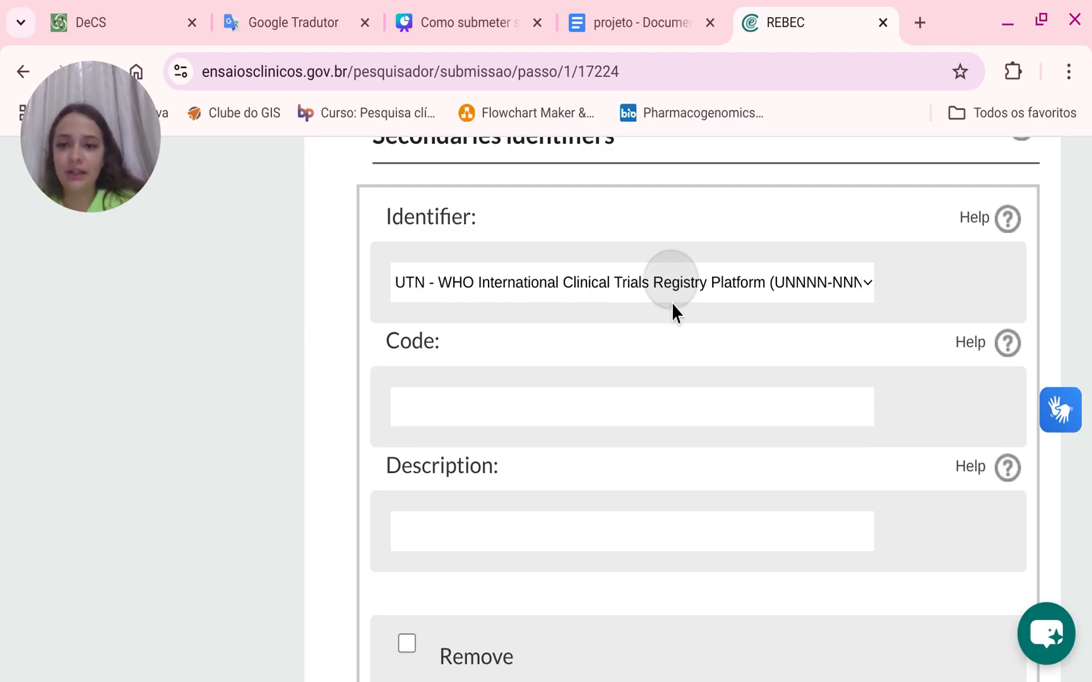
{"action": "left_click", "coordinate": [527, 435]}
{"action": "left_click", "coordinate": [528, 429]}
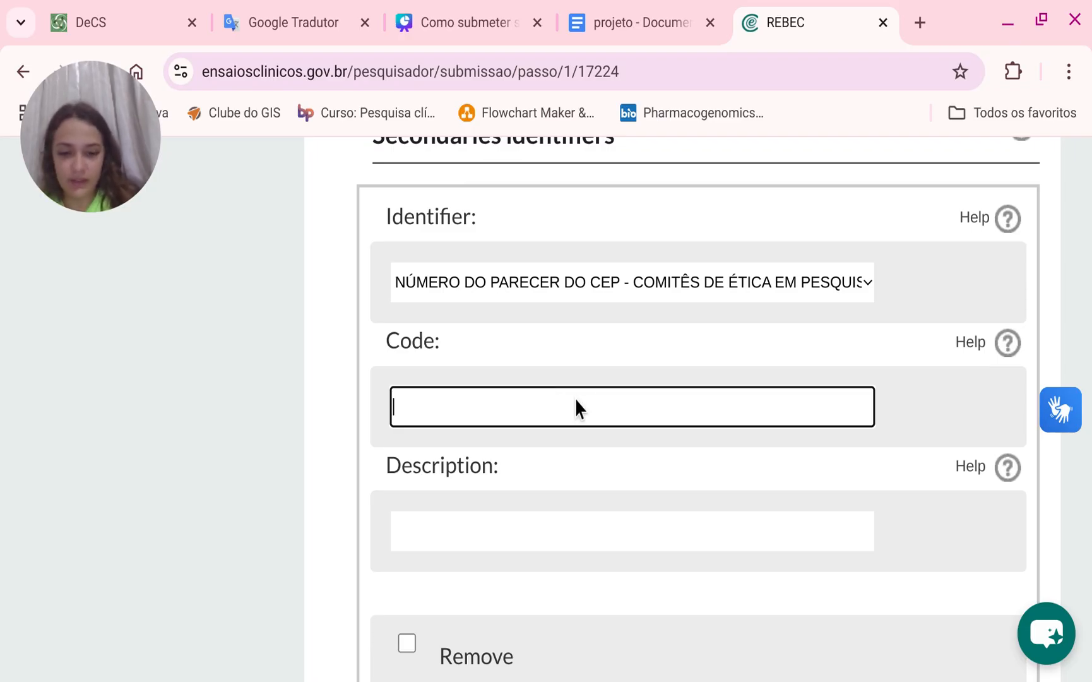
Enter the CEP opinion identifier's code 79750624.6.0000.5528 and its description PARECER CEP.
{"action": "type", "text": "797"}
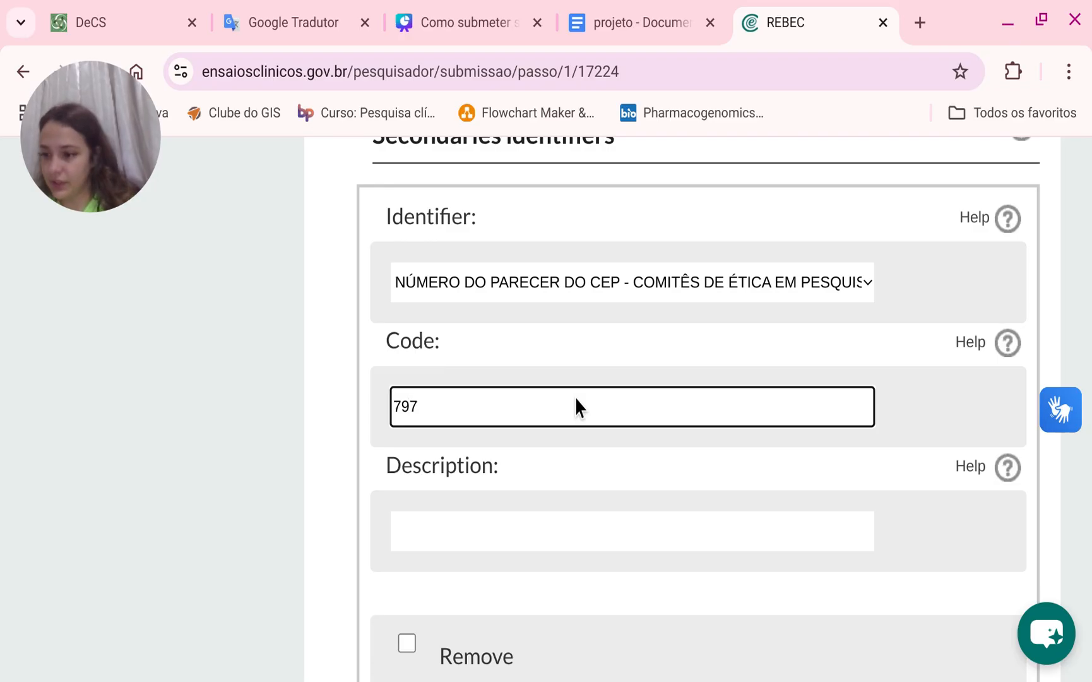
{"action": "type", "text": "50"}
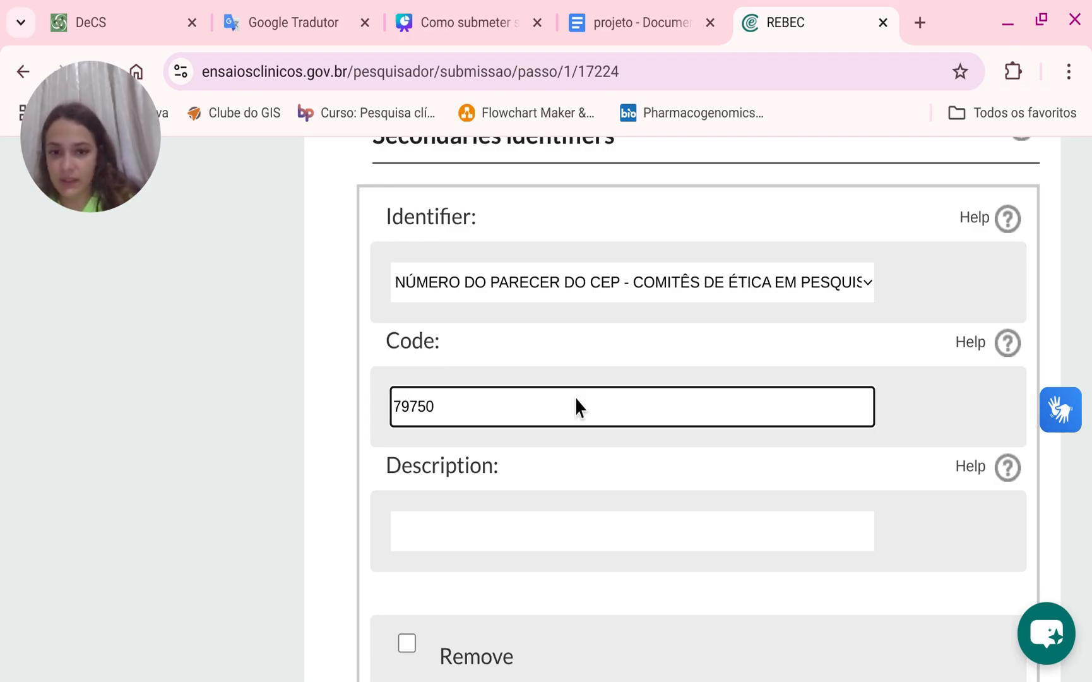
{"action": "type", "text": "624"}
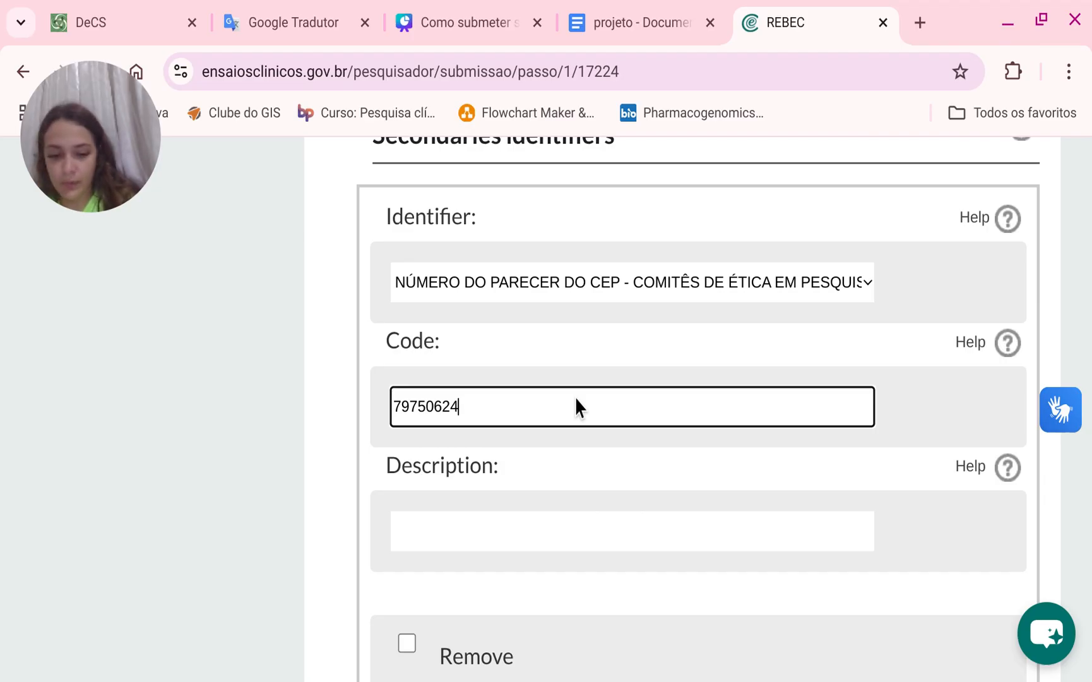
{"action": "type", "text": ".6"}
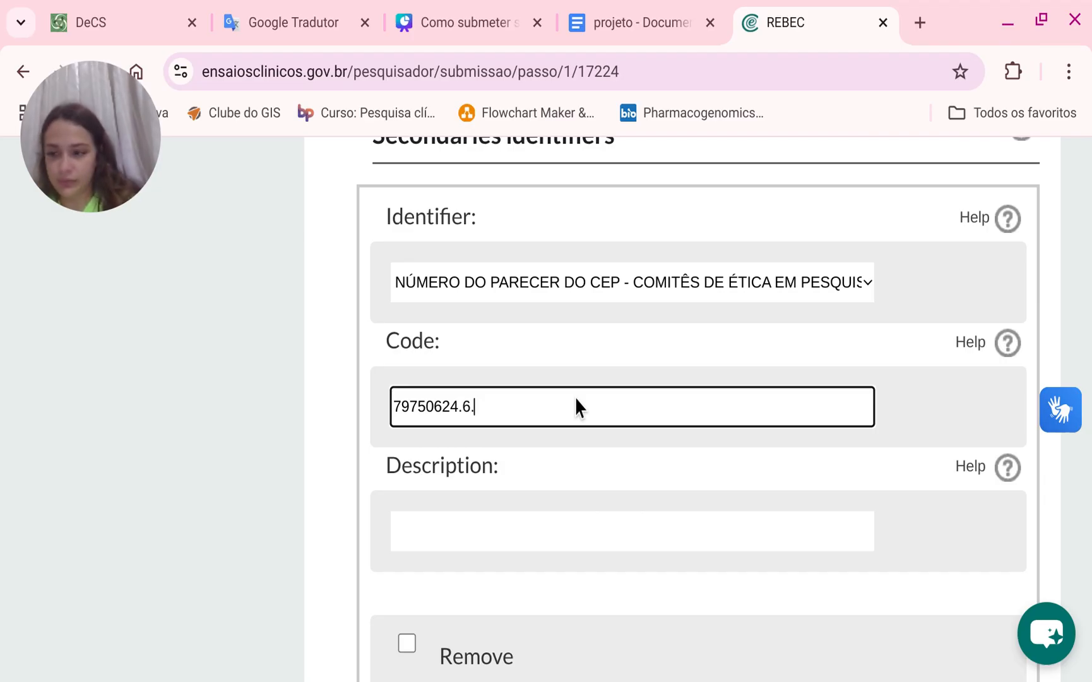
{"action": "type", "text": ".0000"}
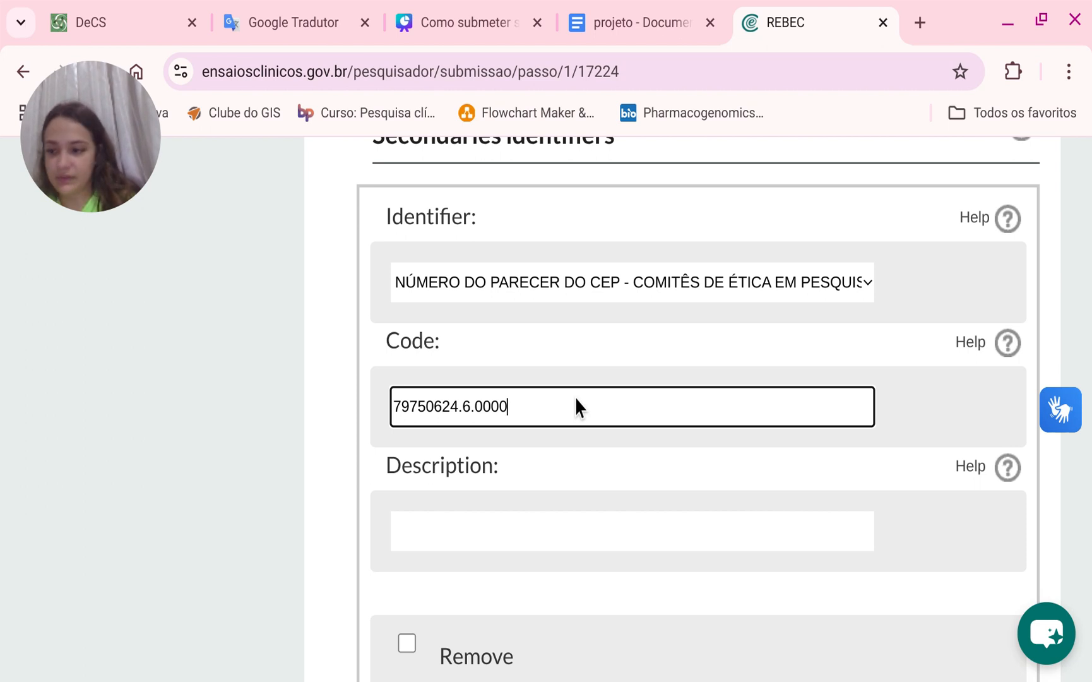
{"action": "type", "text": ".5"}
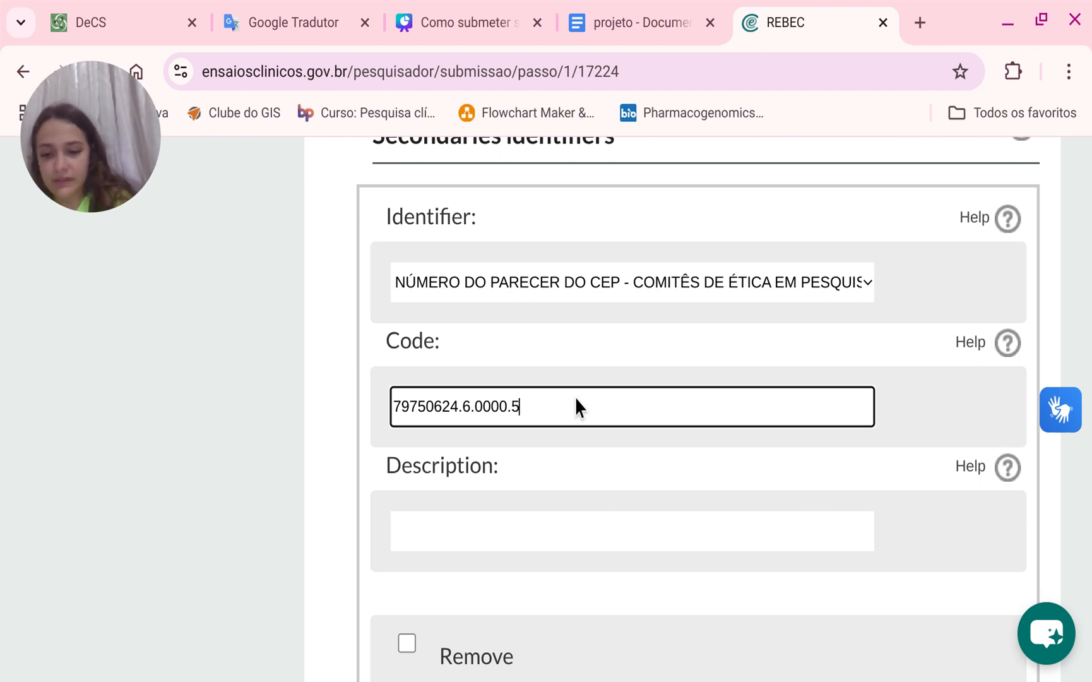
{"action": "type", "text": "528"}
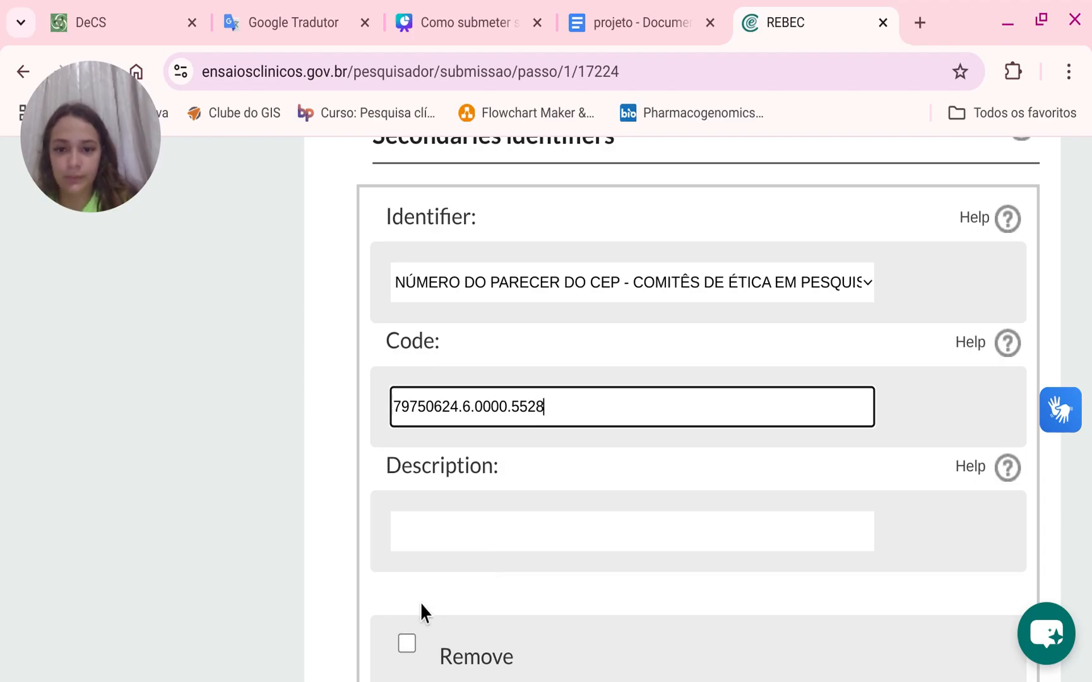
{"action": "scroll", "coordinate": [541, 512], "scroll_direction": "down", "scroll_amount": 5}
{"action": "scroll", "coordinate": [543, 461], "scroll_direction": "up", "scroll_amount": 3}
{"action": "left_click", "coordinate": [516, 400]}
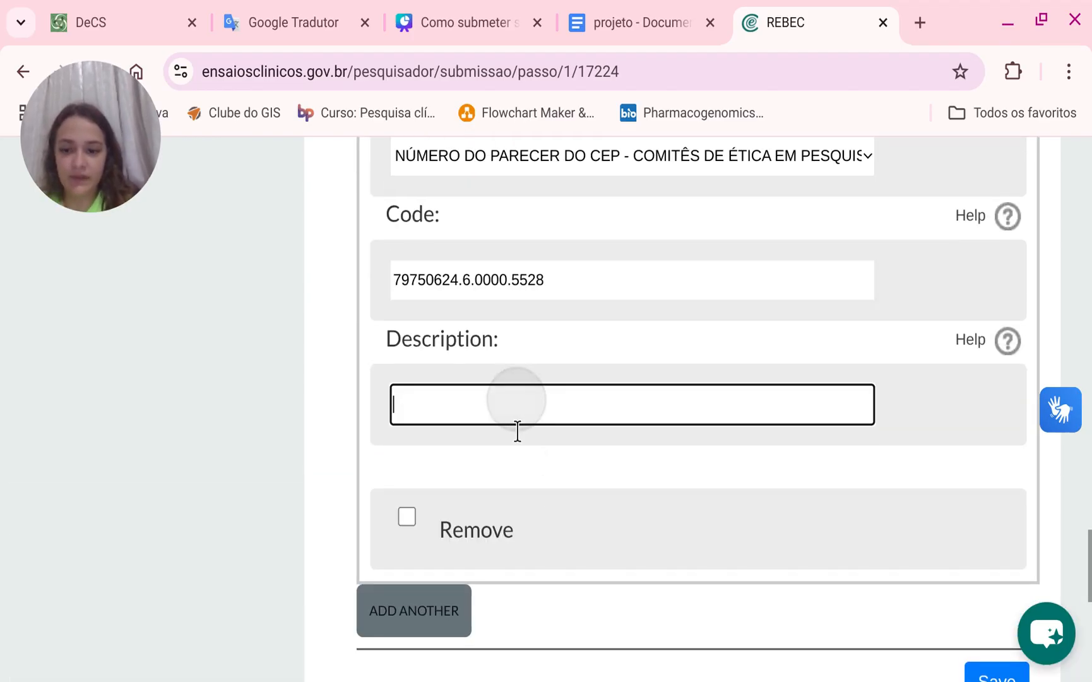
{"action": "type", "text": "PARECER CEP"}
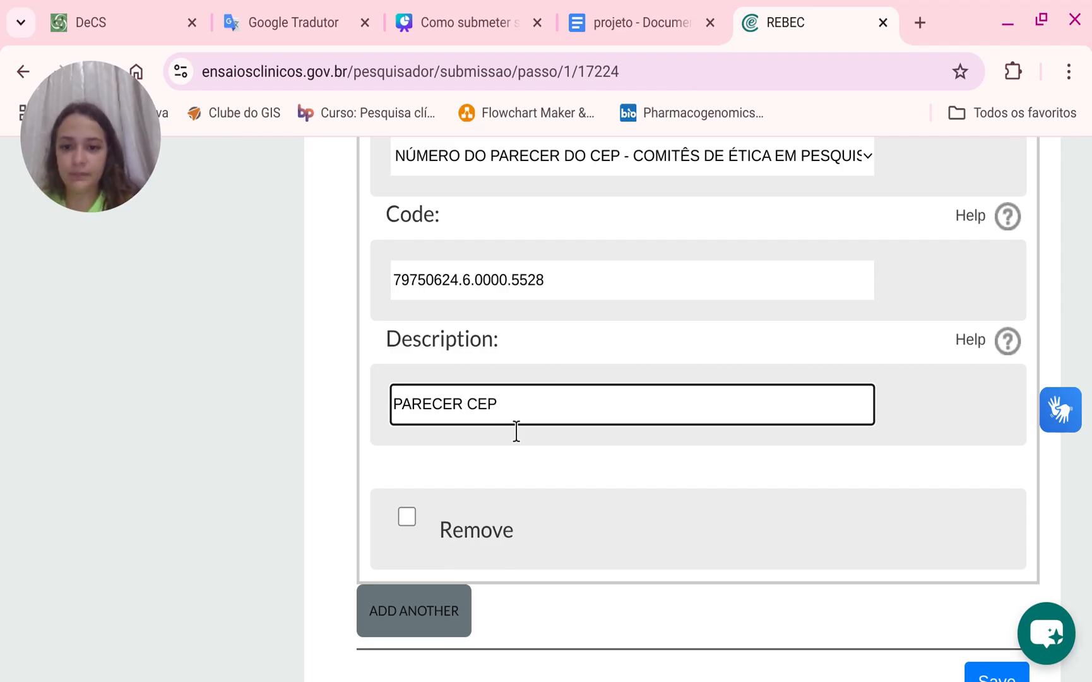
Add another secondary identifier and set its type to CAAE - Certificado De Apresentação para Apreciação Ética.
{"action": "scroll", "coordinate": [480, 398], "scroll_direction": "down", "scroll_amount": 5}
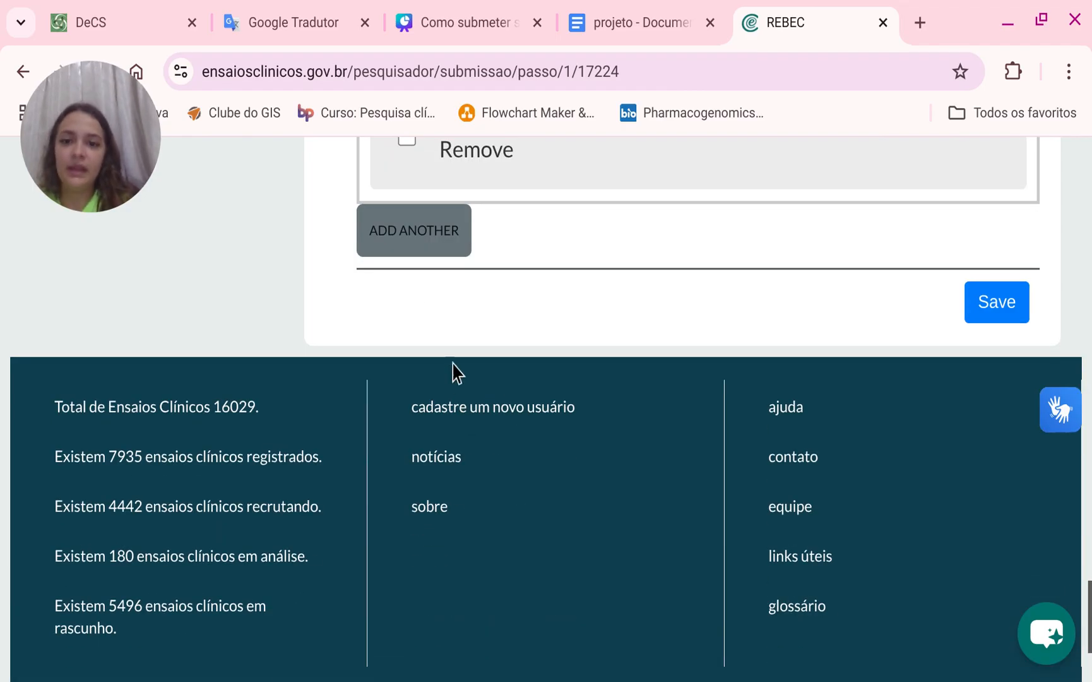
{"action": "left_click", "coordinate": [413, 243]}
{"action": "left_click", "coordinate": [555, 291]}
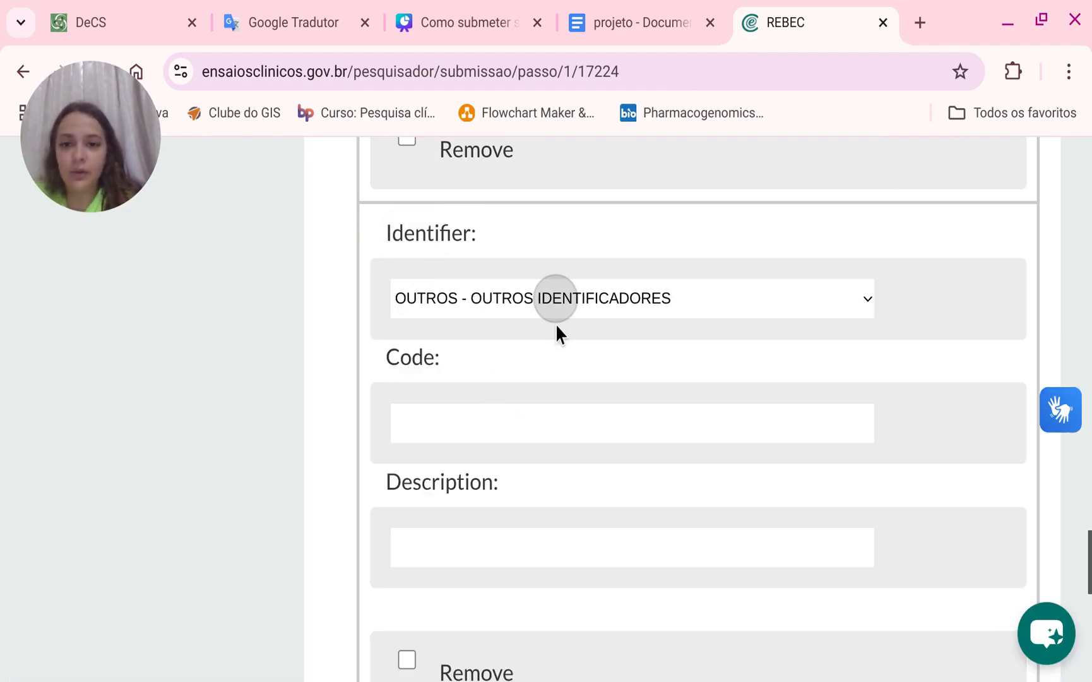
{"action": "left_click", "coordinate": [540, 395]}
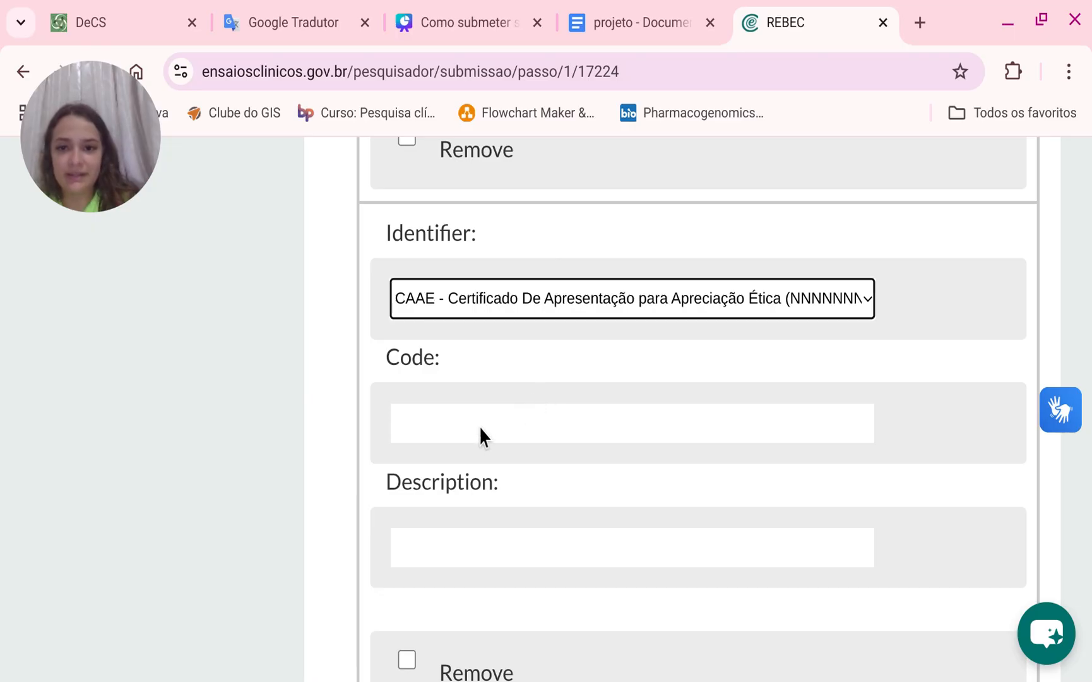
{"action": "left_click", "coordinate": [477, 429]}
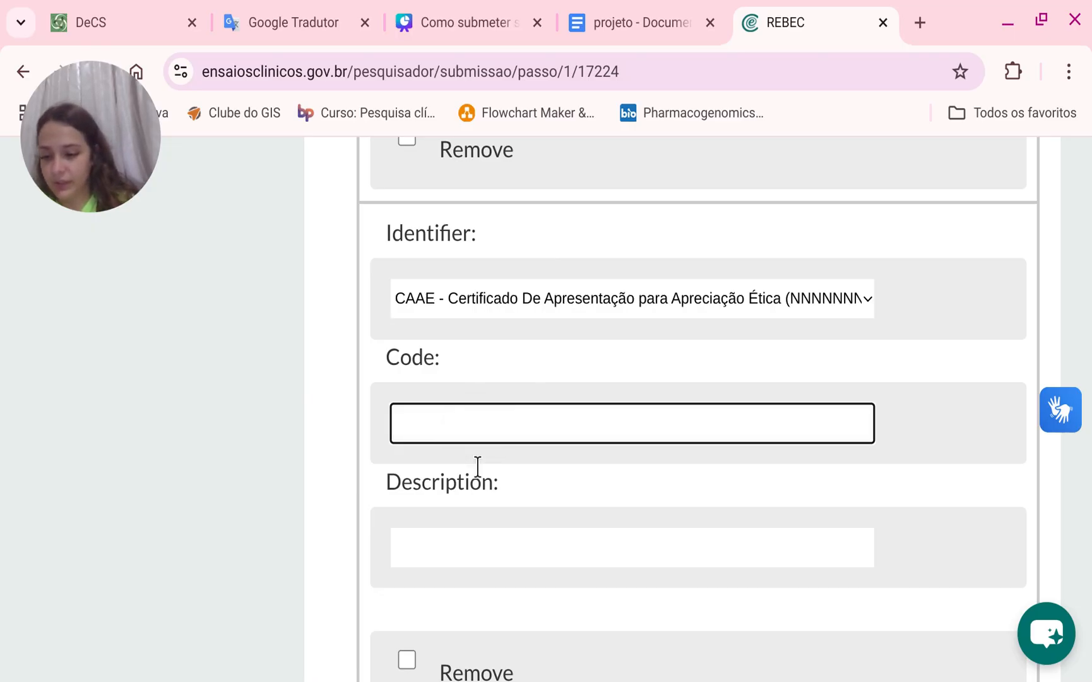
Copy the first identifier's code 79750624.6.0000.5528 into the CAAE identifier's code field.
{"action": "scroll", "coordinate": [549, 414], "scroll_direction": "up", "scroll_amount": 6}
{"action": "left_click", "coordinate": [592, 278]}
{"action": "left_click_drag", "start_coordinate": [567, 300], "coordinate": [388, 300]}
{"action": "key", "text": "ctrl+c"}
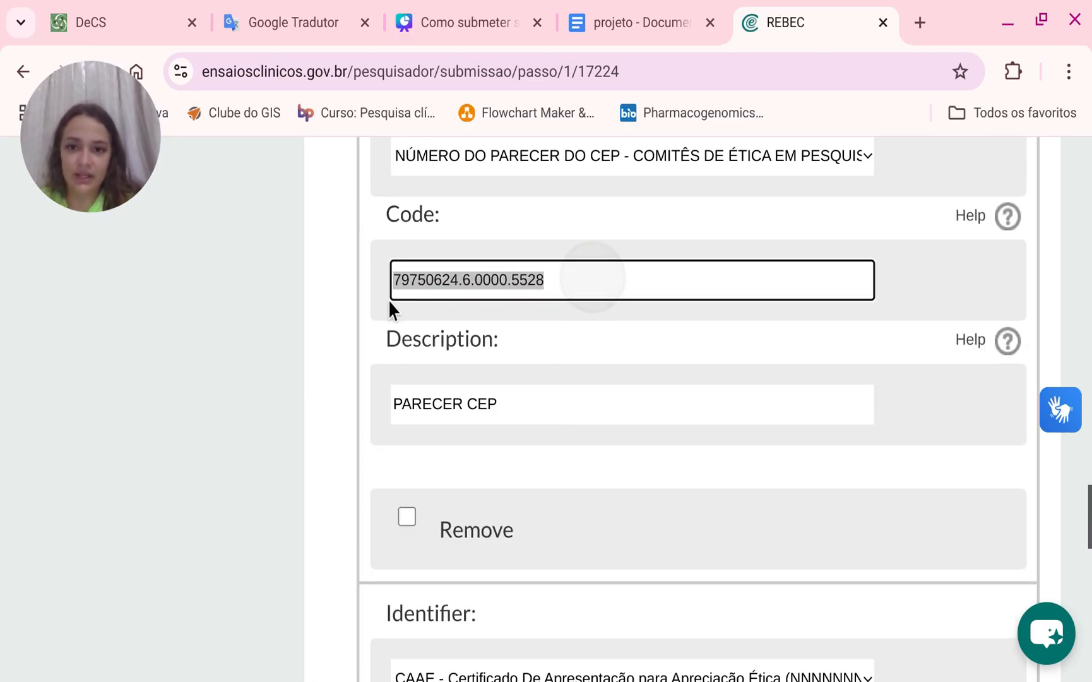
{"action": "scroll", "coordinate": [497, 446], "scroll_direction": "down", "scroll_amount": 8}
{"action": "left_click", "coordinate": [456, 303]}
{"action": "key", "text": "ctrl+v"}
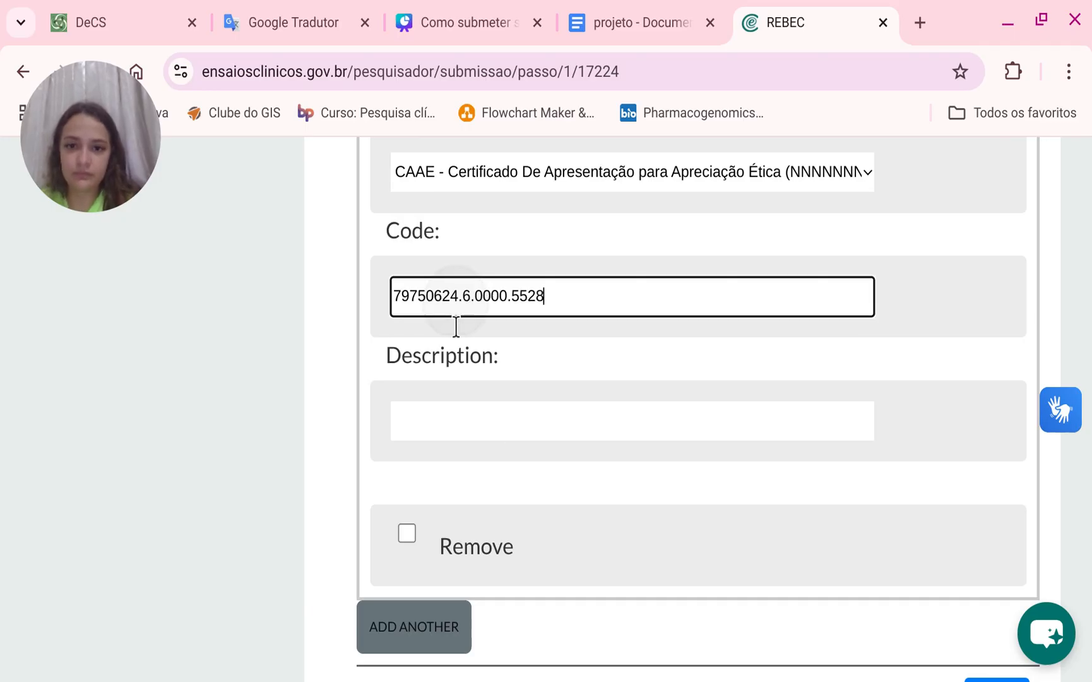
Replace the CEP opinion identifier's code with 7.478.450.
{"action": "scroll", "coordinate": [456, 326], "scroll_direction": "up", "scroll_amount": 8}
{"action": "triple_click", "coordinate": [590, 285]}
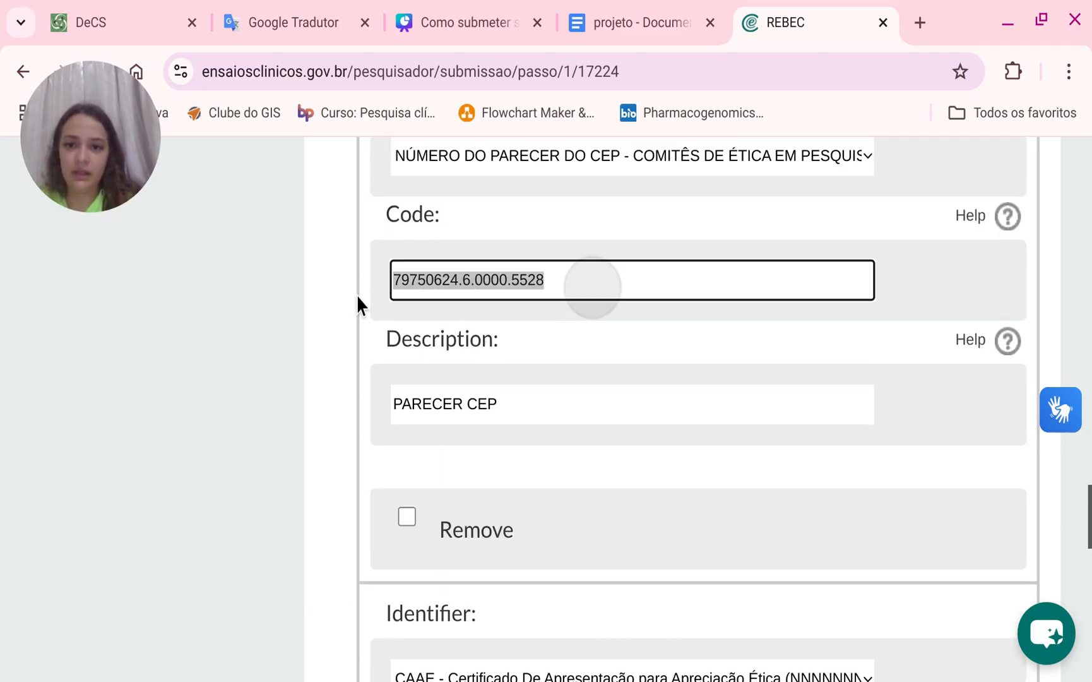
{"action": "key", "text": "BackSpace"}
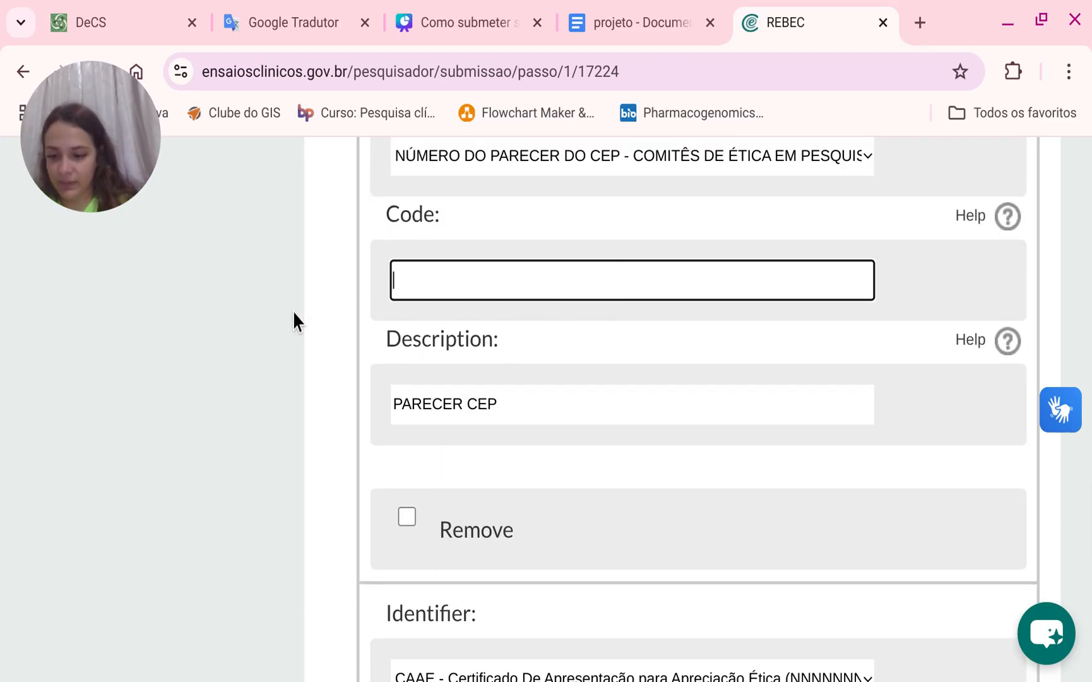
{"action": "type", "text": "7."}
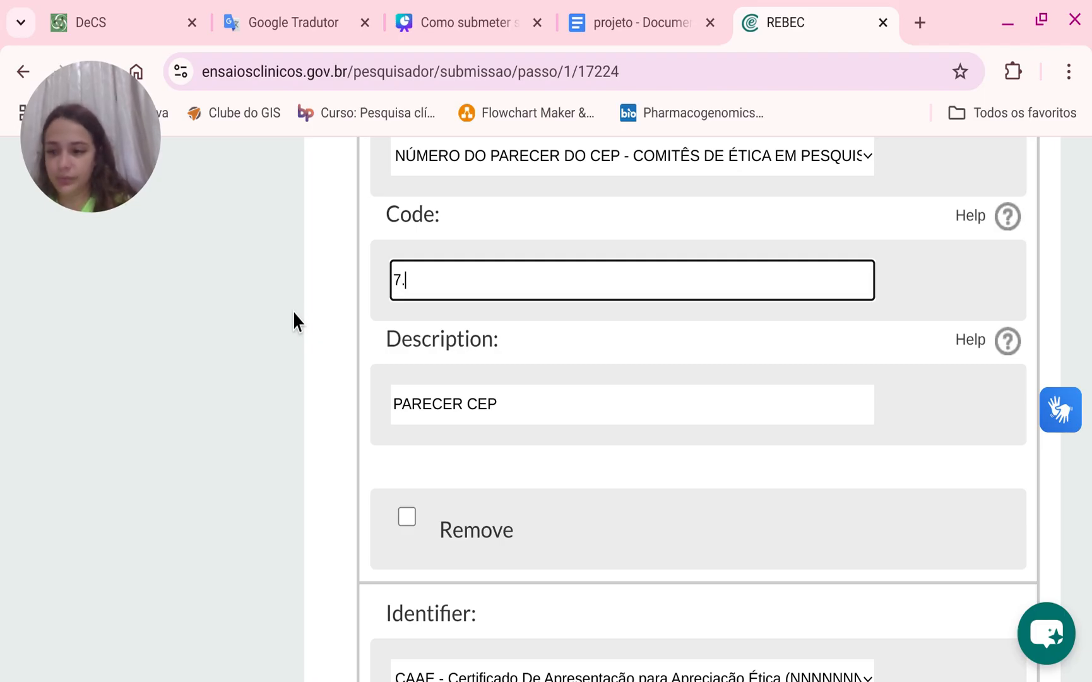
{"action": "type", "text": "4"}
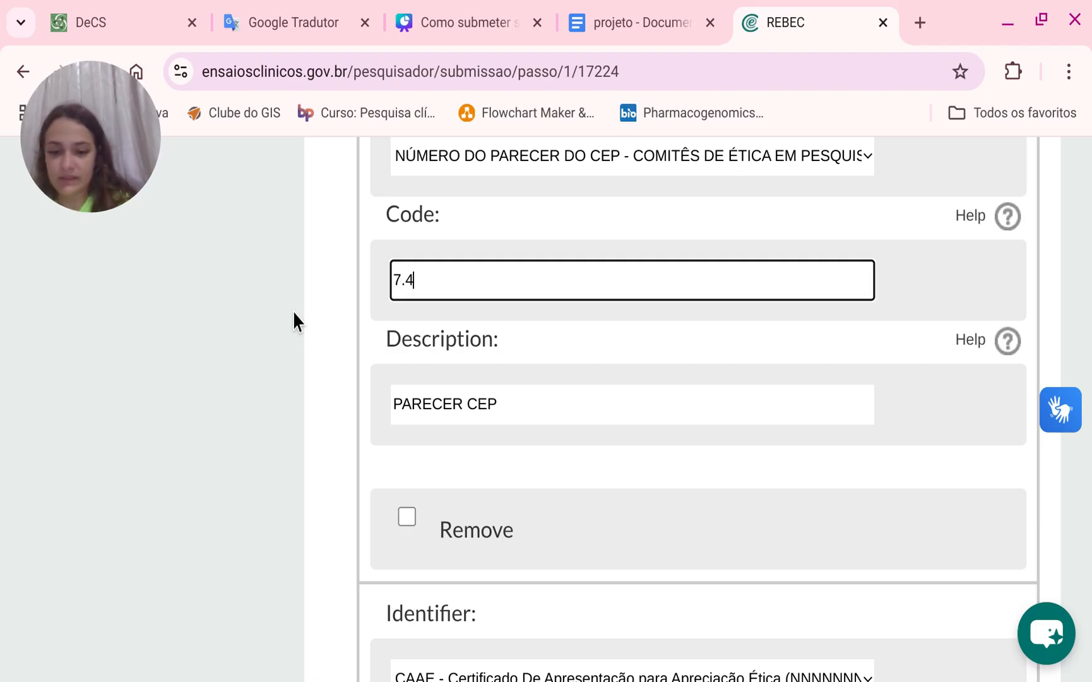
{"action": "type", "text": "78.450"}
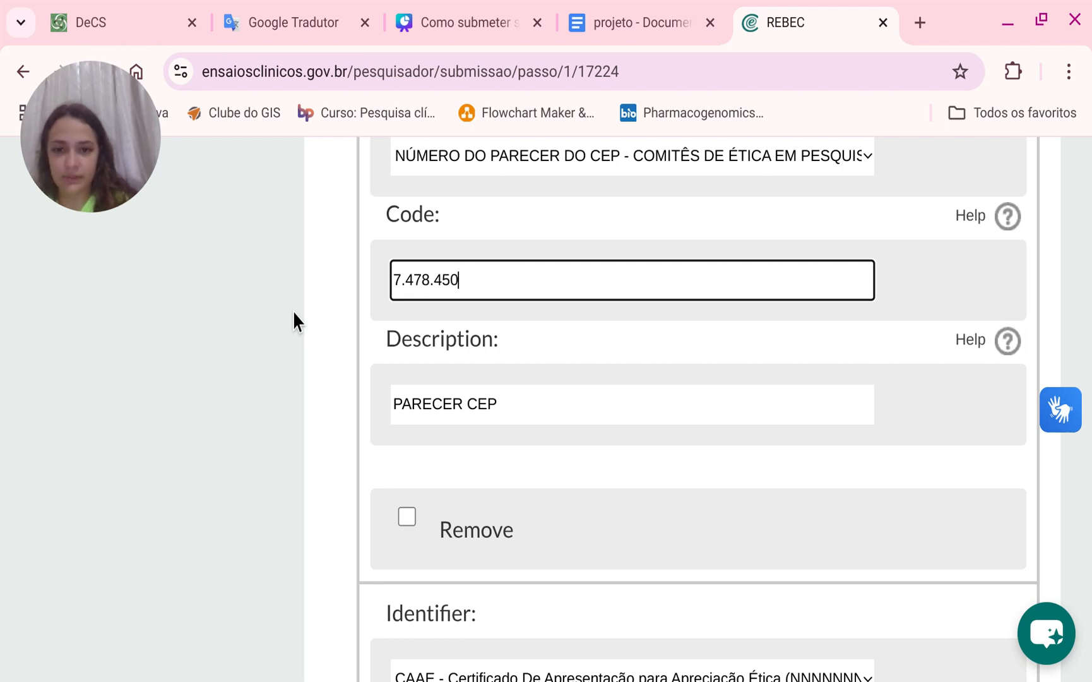
{"action": "left_click", "coordinate": [293, 310]}
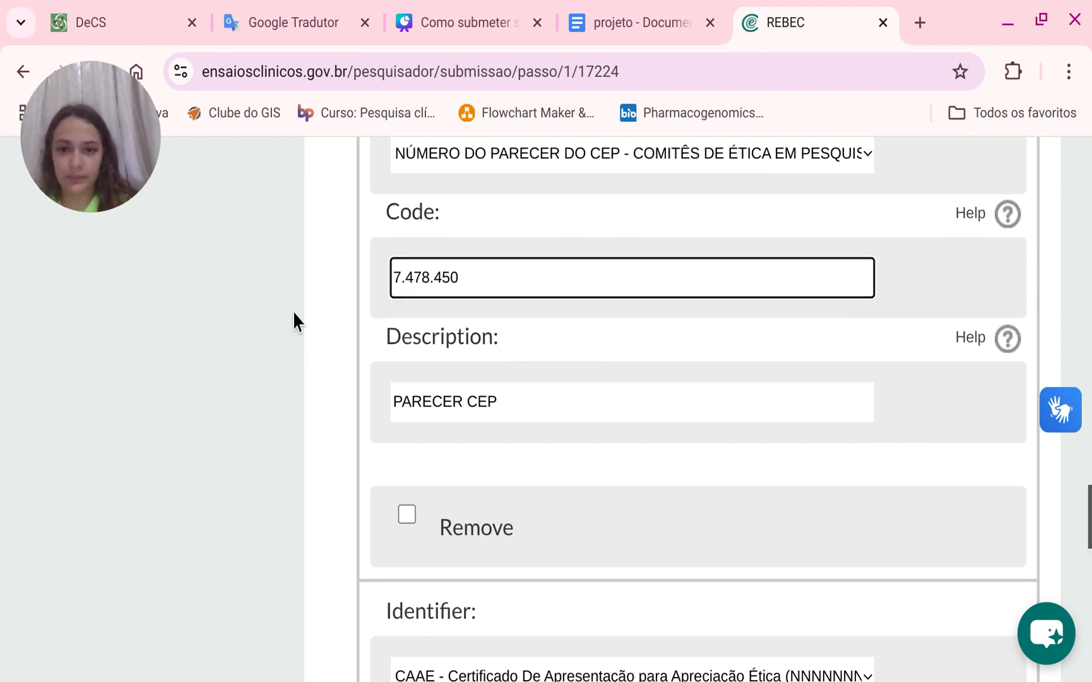
Set the CAAE identifier's description to CAAE and save the Identification step.
{"action": "scroll", "coordinate": [358, 359], "scroll_direction": "down", "scroll_amount": 5}
{"action": "left_click", "coordinate": [502, 541]}
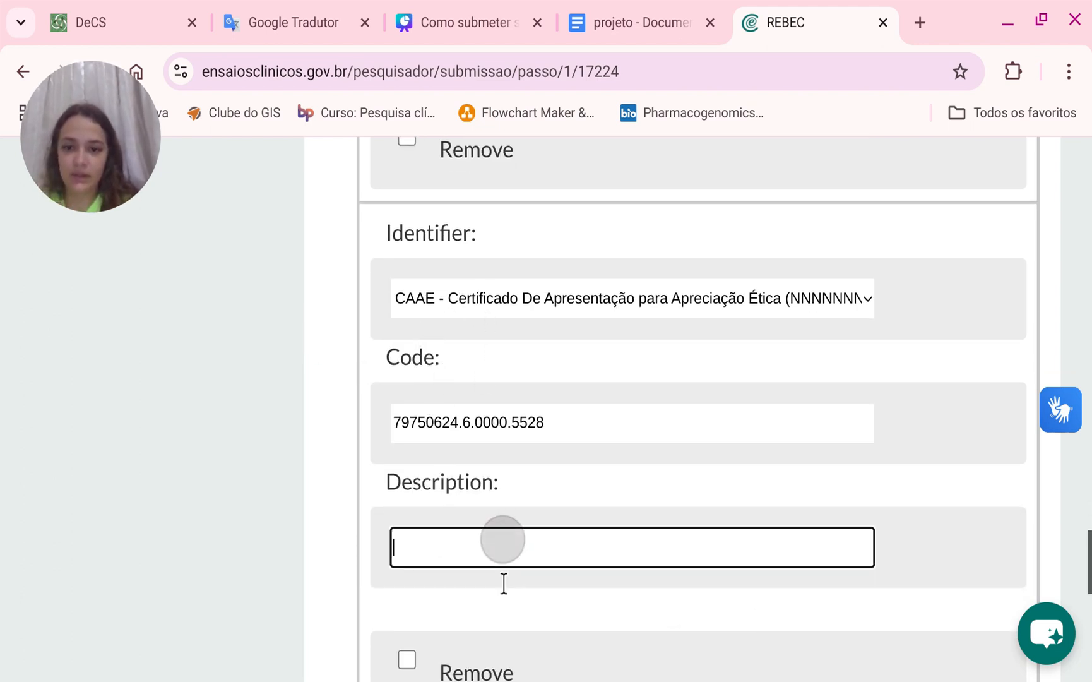
{"action": "type", "text": "CAAE"}
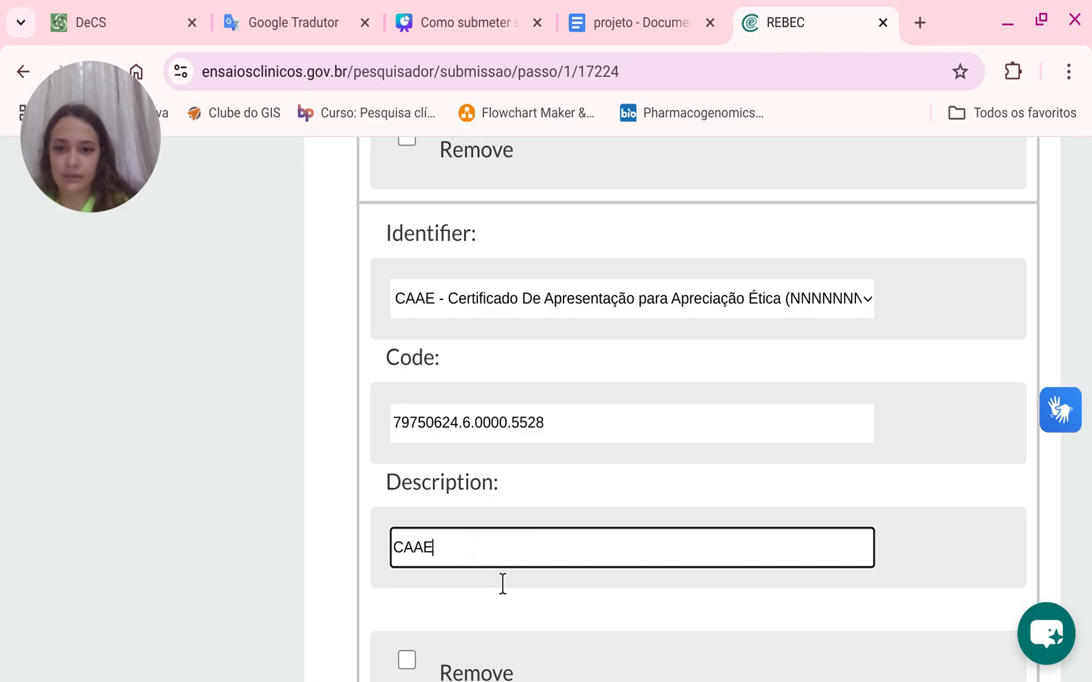
{"action": "scroll", "coordinate": [505, 582], "scroll_direction": "down", "scroll_amount": 4}
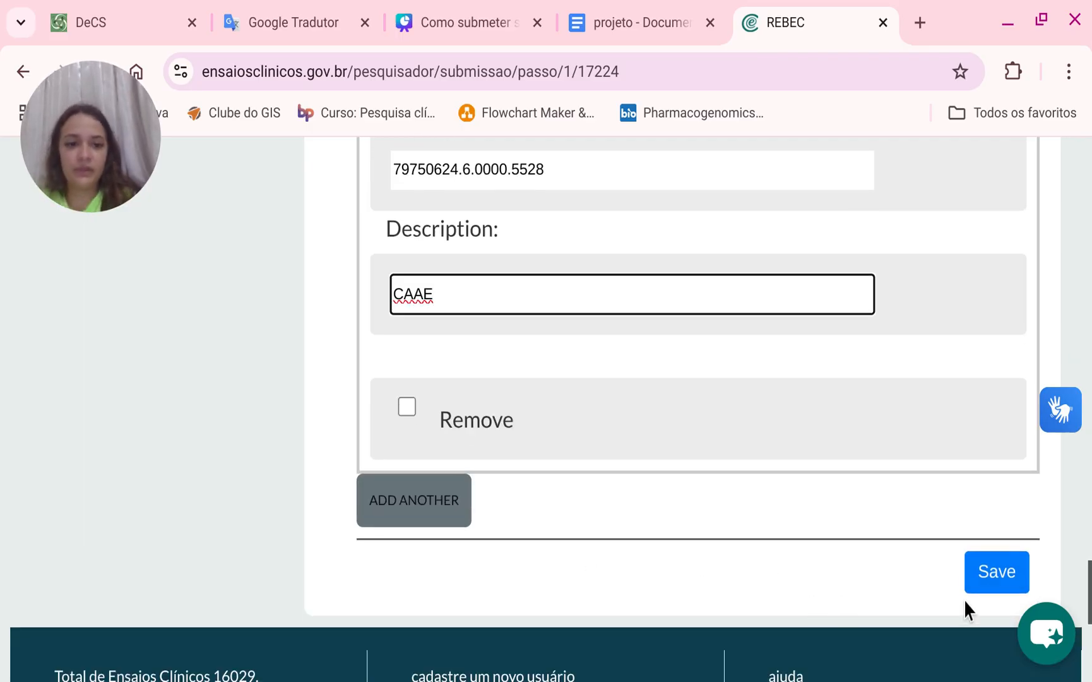
{"action": "left_click", "coordinate": [1000, 589]}
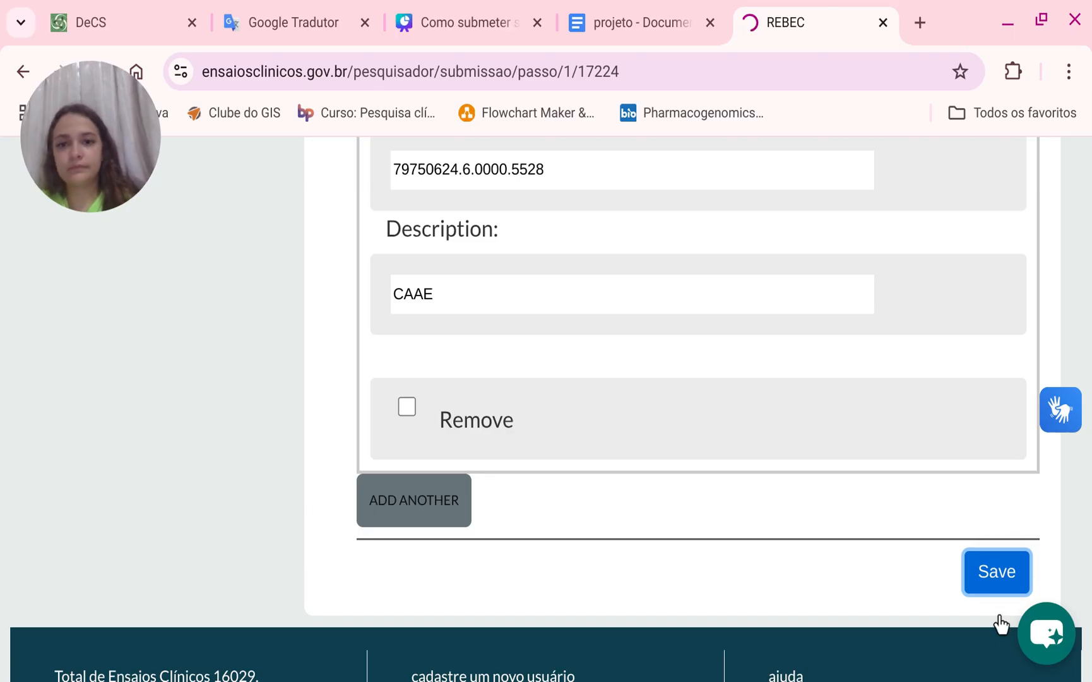
{"action": "scroll", "coordinate": [614, 416], "scroll_direction": "down", "scroll_amount": 6}
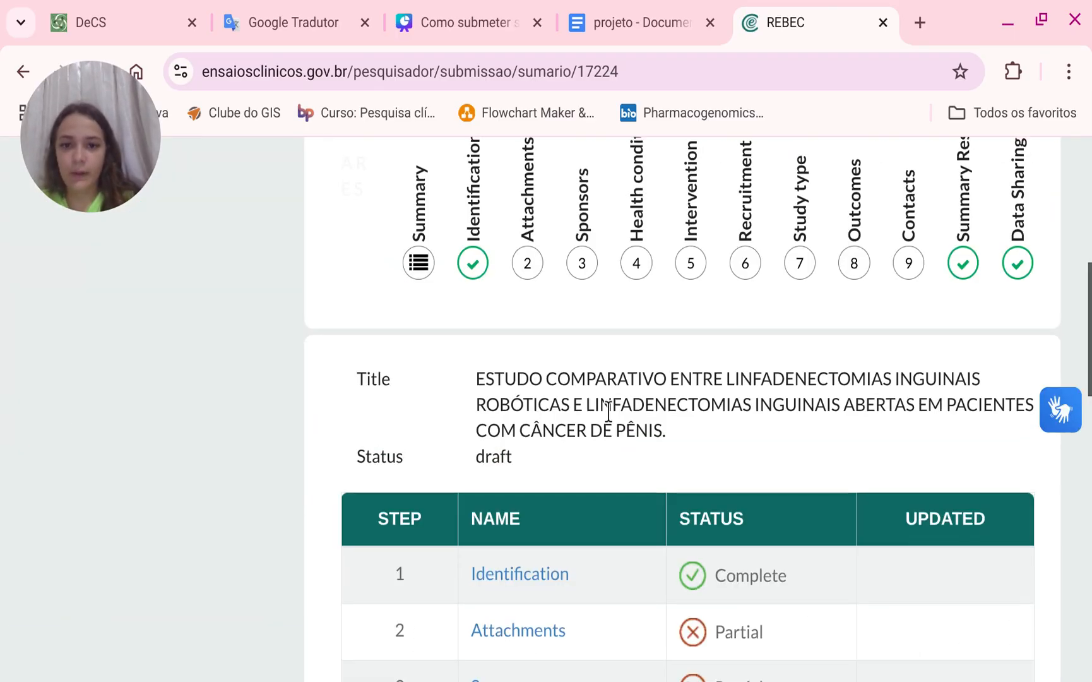
Open the Attachments step of the submission and set the attachment type to File.
{"action": "scroll", "coordinate": [609, 411], "scroll_direction": "up", "scroll_amount": 5}
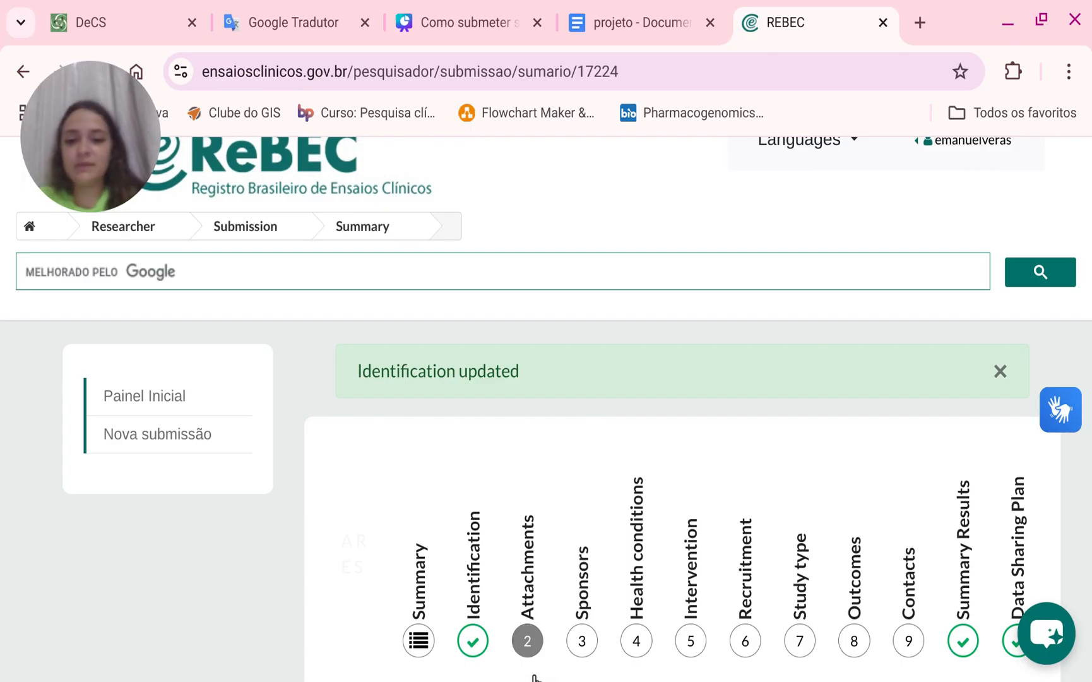
{"action": "left_click", "coordinate": [529, 643]}
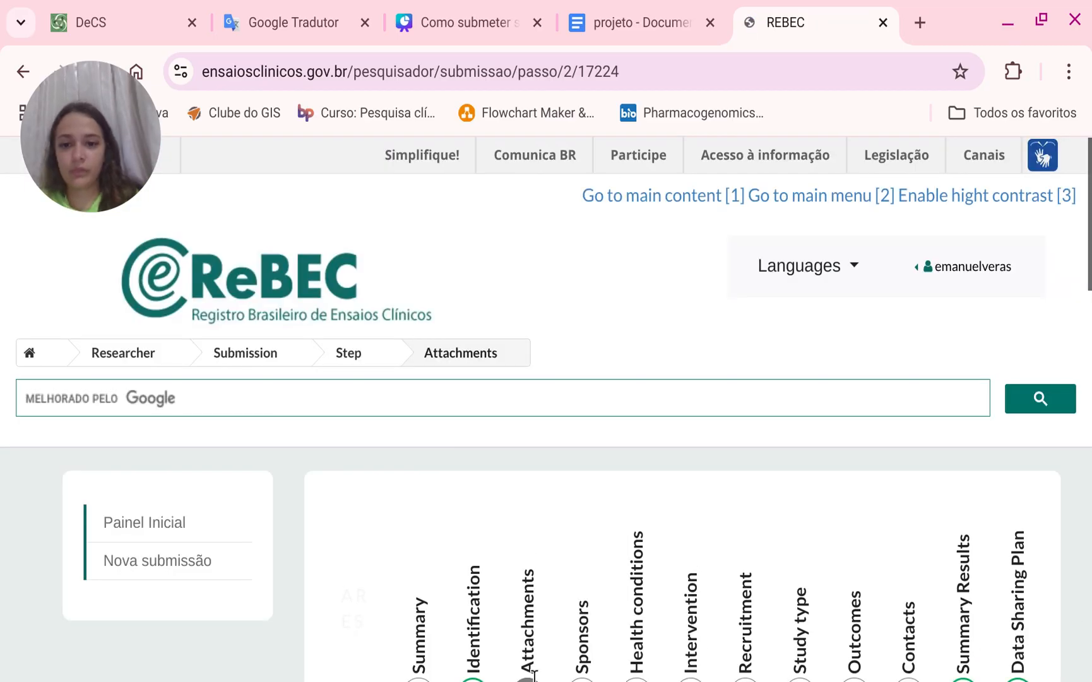
{"action": "scroll", "coordinate": [564, 597], "scroll_direction": "down", "scroll_amount": 10}
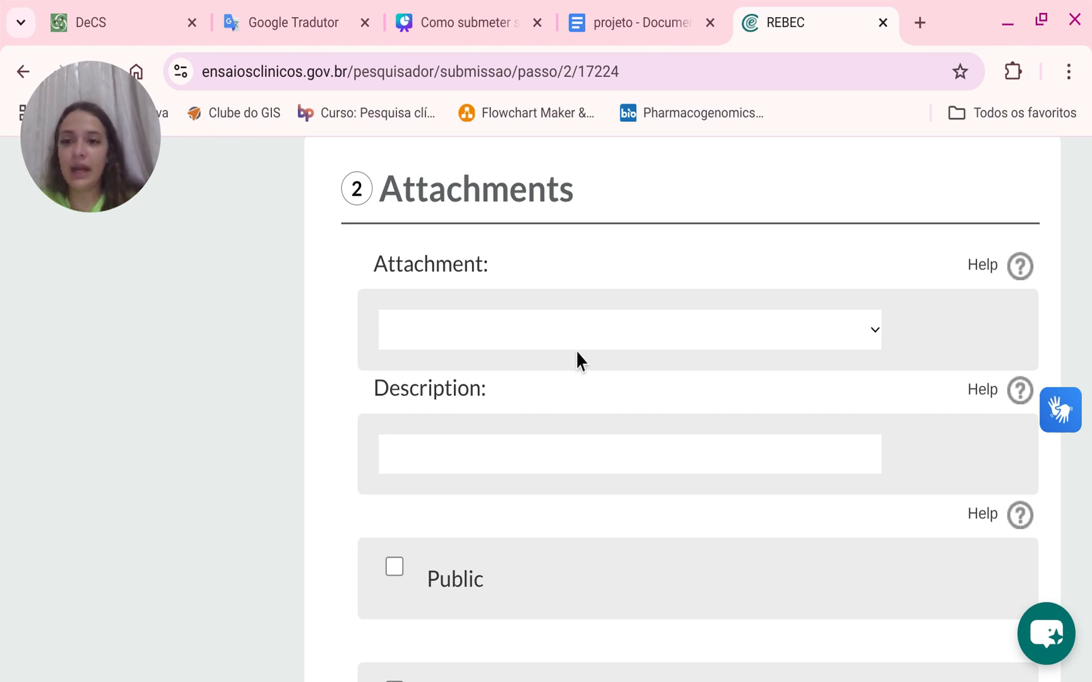
{"action": "left_click", "coordinate": [613, 358]}
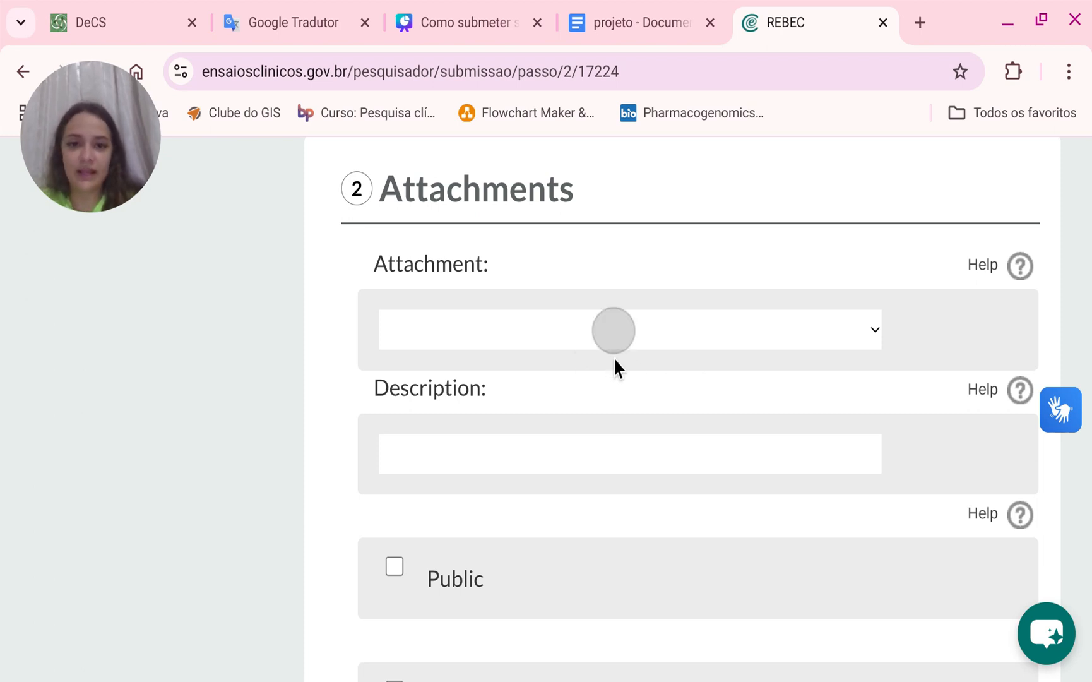
{"action": "left_click", "coordinate": [579, 377]}
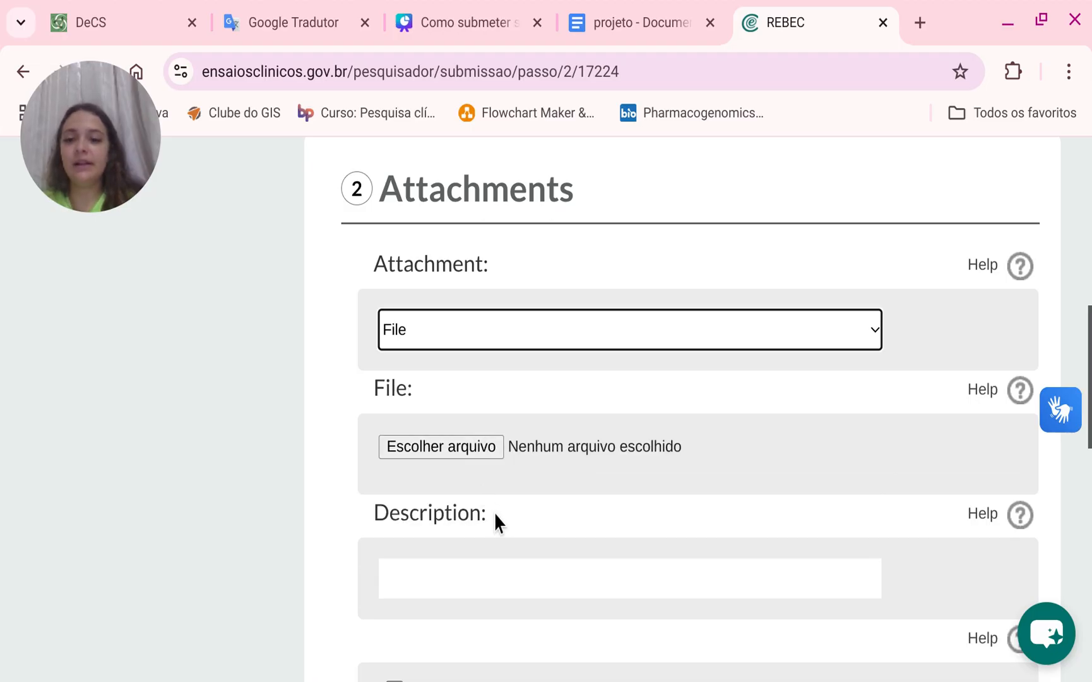
Switch to the project document and cut out the Descrição REBEC section.
{"action": "left_click", "coordinate": [701, 13]}
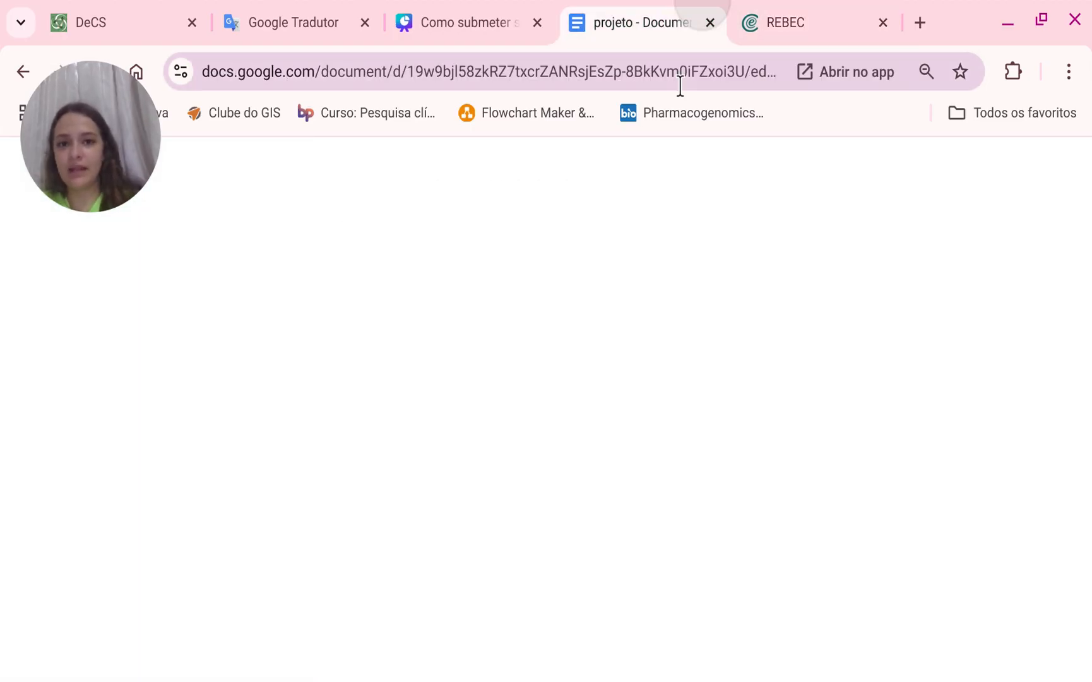
{"action": "scroll", "coordinate": [585, 422], "scroll_direction": "down", "scroll_amount": 20}
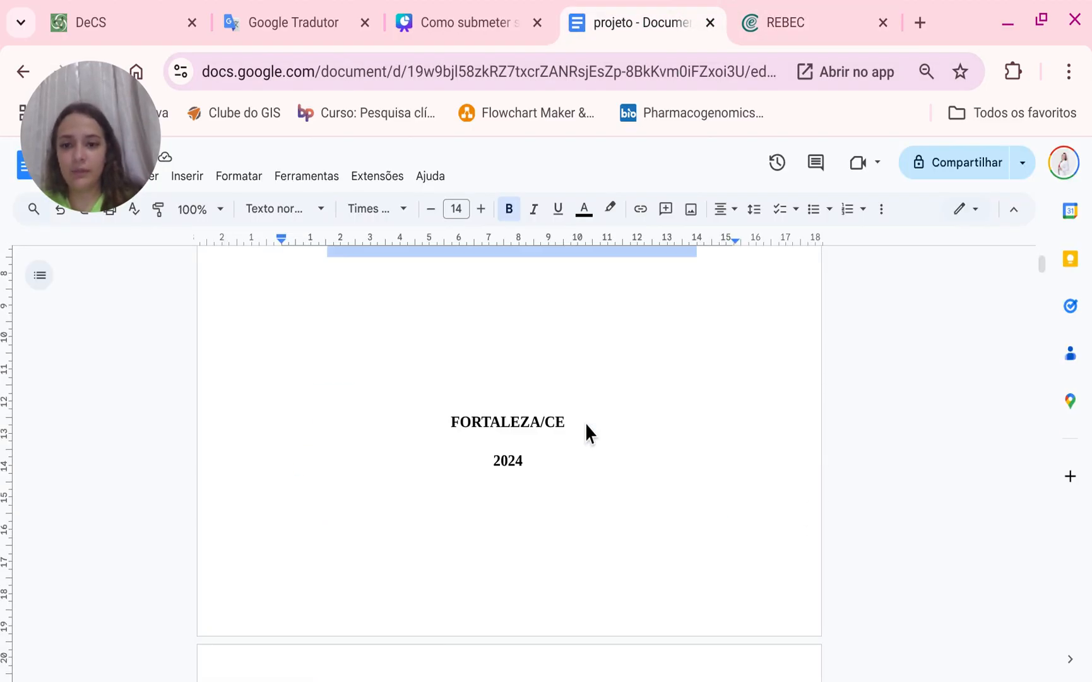
{"action": "scroll", "coordinate": [1039, 316], "scroll_direction": "down", "scroll_amount": 20}
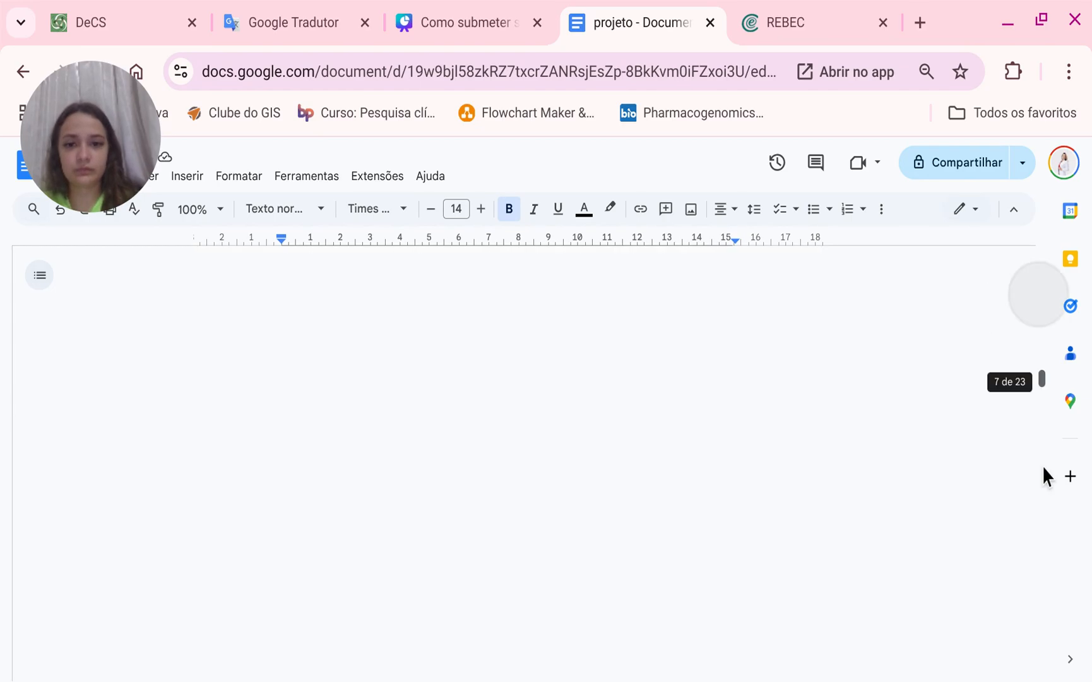
{"action": "scroll", "coordinate": [1031, 534], "scroll_direction": "down", "scroll_amount": 20}
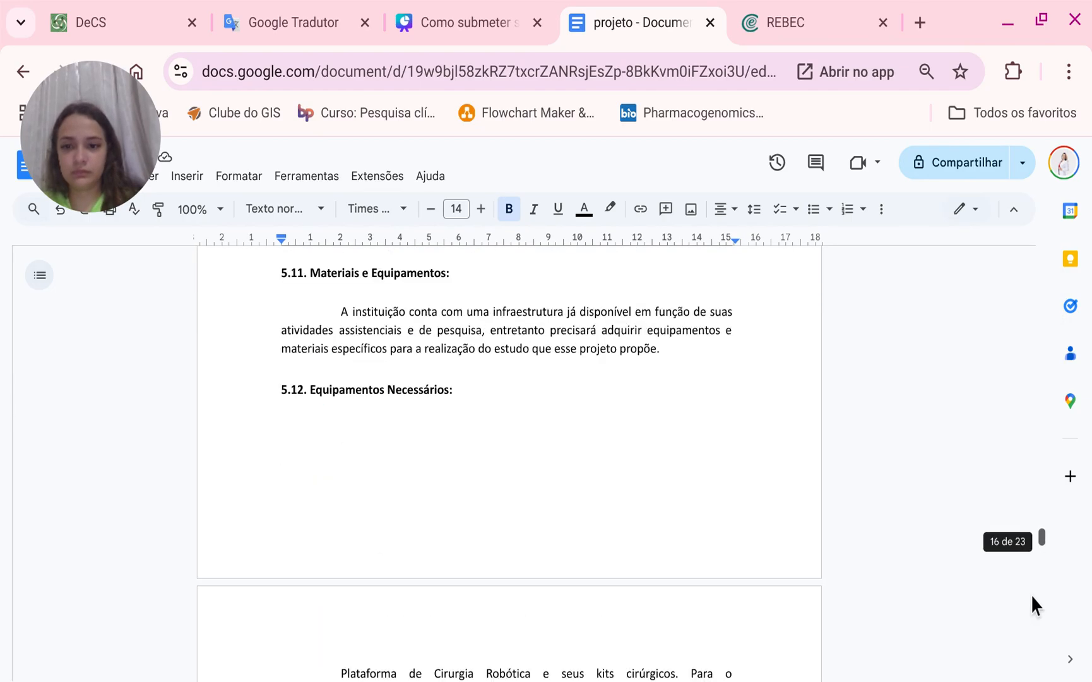
{"action": "scroll", "coordinate": [1029, 664], "scroll_direction": "down", "scroll_amount": 5}
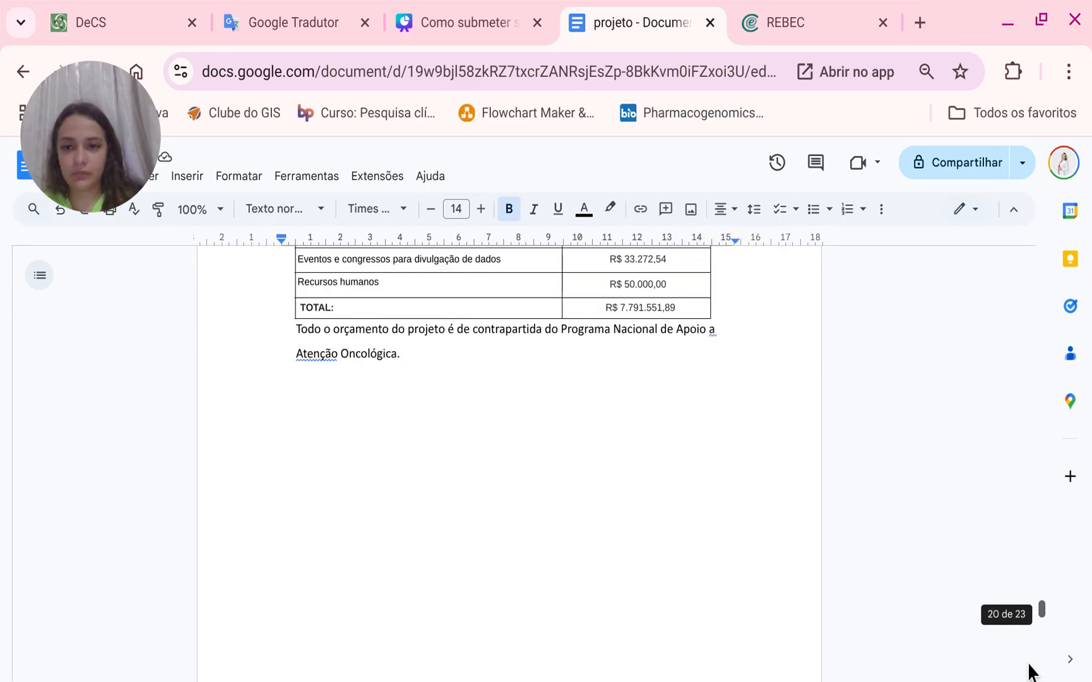
{"action": "scroll", "coordinate": [1028, 644], "scroll_direction": "up", "scroll_amount": 12}
{"action": "scroll", "coordinate": [1026, 628], "scroll_direction": "up", "scroll_amount": 3}
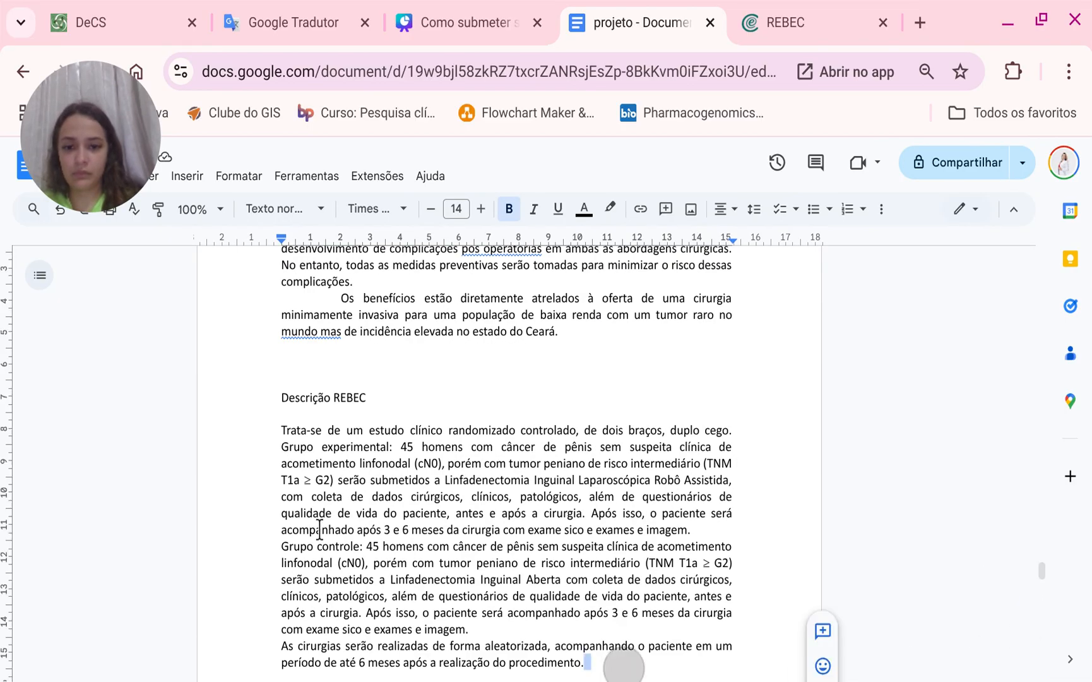
{"action": "left_click_drag", "start_coordinate": [623, 664], "coordinate": [249, 426]}
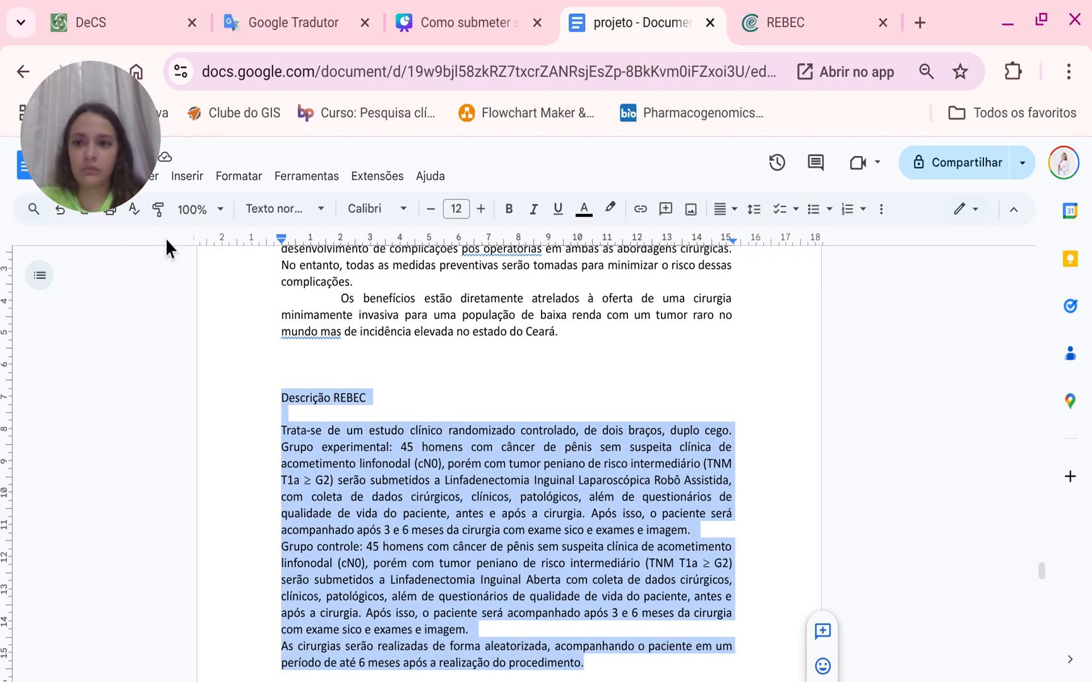
{"action": "key", "text": "ctrl+x"}
Download the project document as a PDF file.
{"action": "left_click_drag", "start_coordinate": [91, 180], "coordinate": [928, 334]}
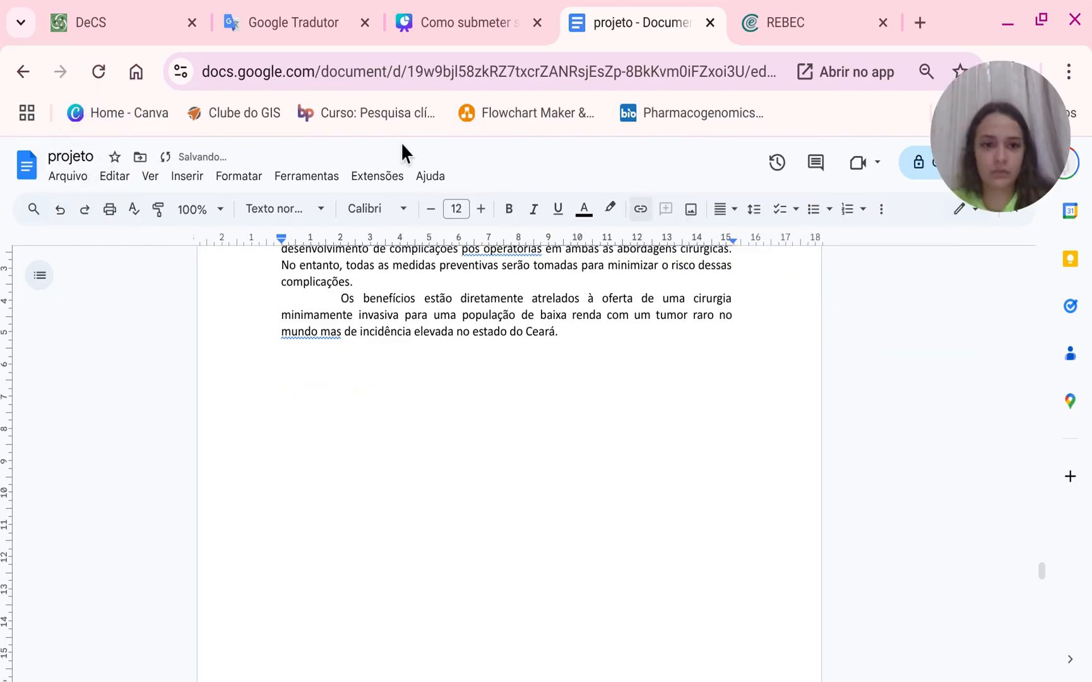
{"action": "left_click", "coordinate": [69, 178]}
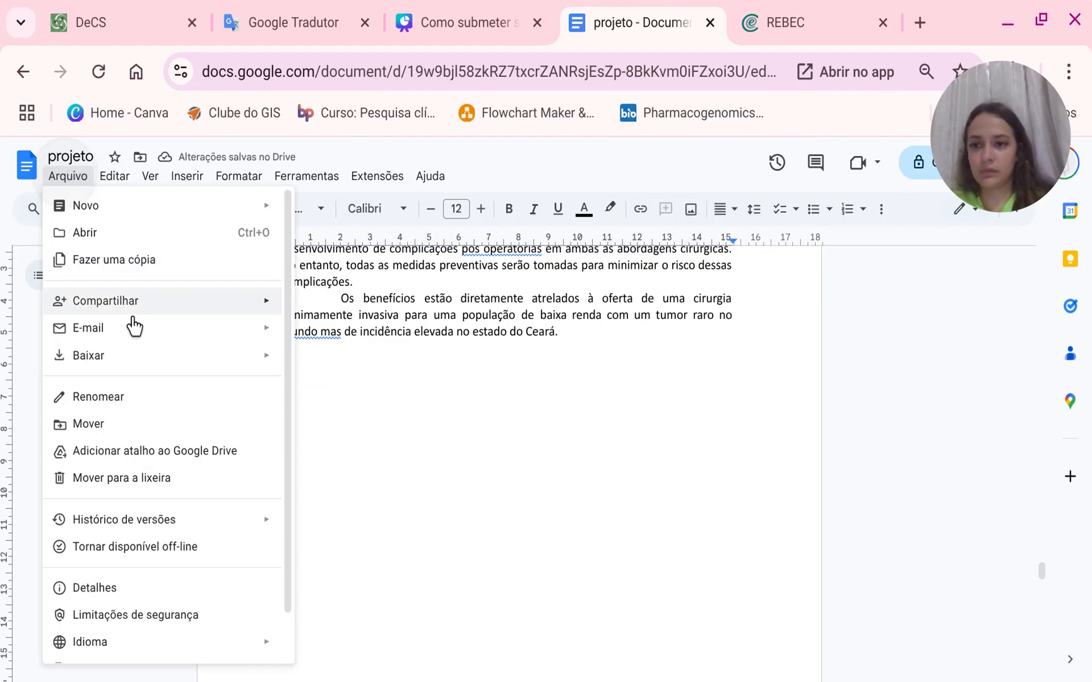
{"action": "left_click", "coordinate": [145, 355]}
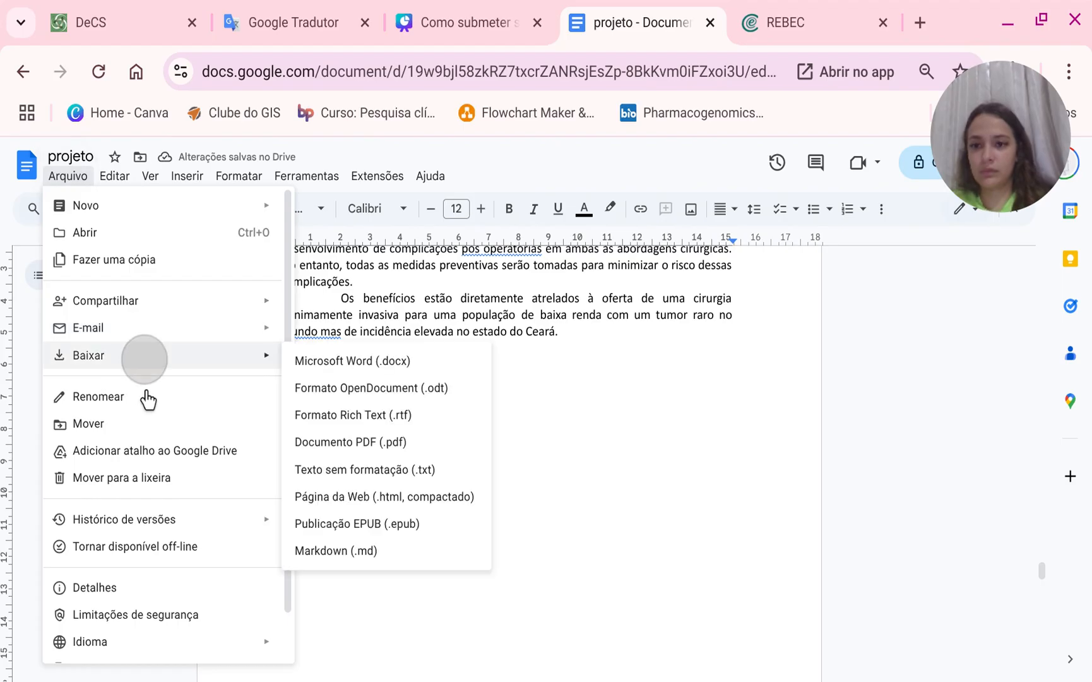
{"action": "left_click", "coordinate": [372, 441]}
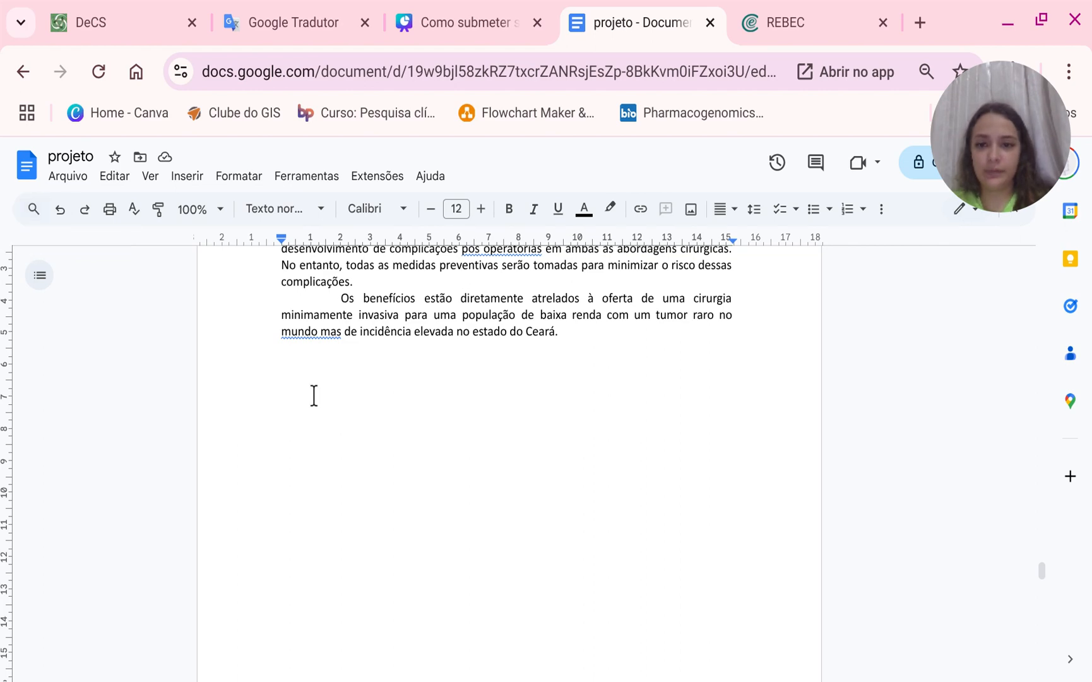
Paste the Descrição REBEC section back into the project document.
{"action": "left_click", "coordinate": [311, 361]}
{"action": "left_click", "coordinate": [294, 389]}
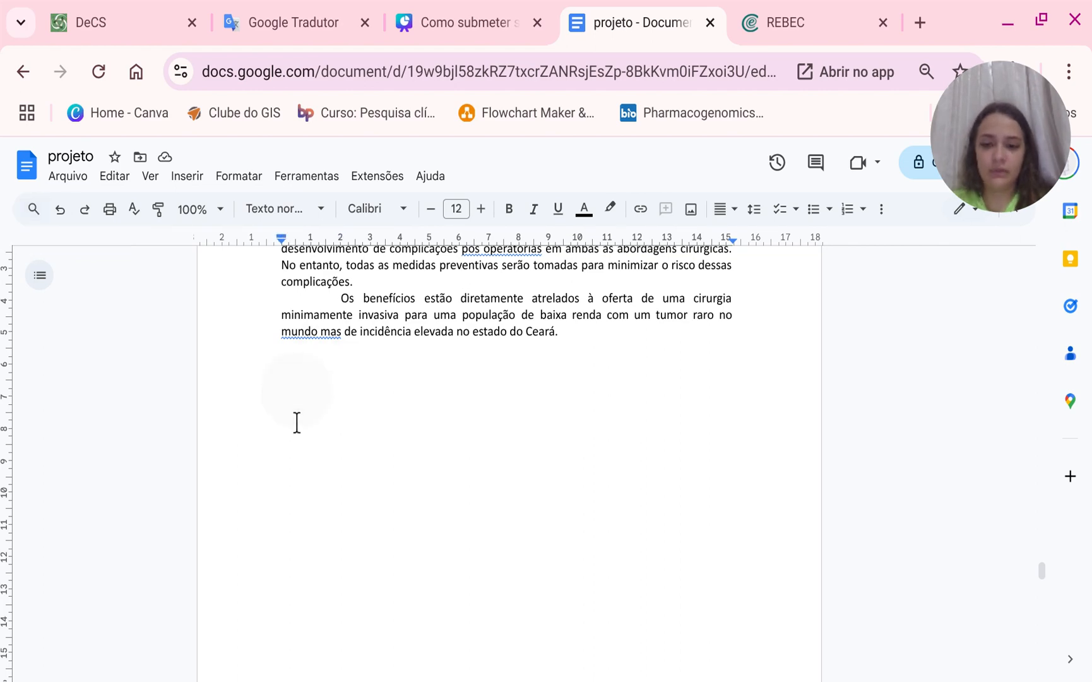
{"action": "key", "text": "ctrl+v"}
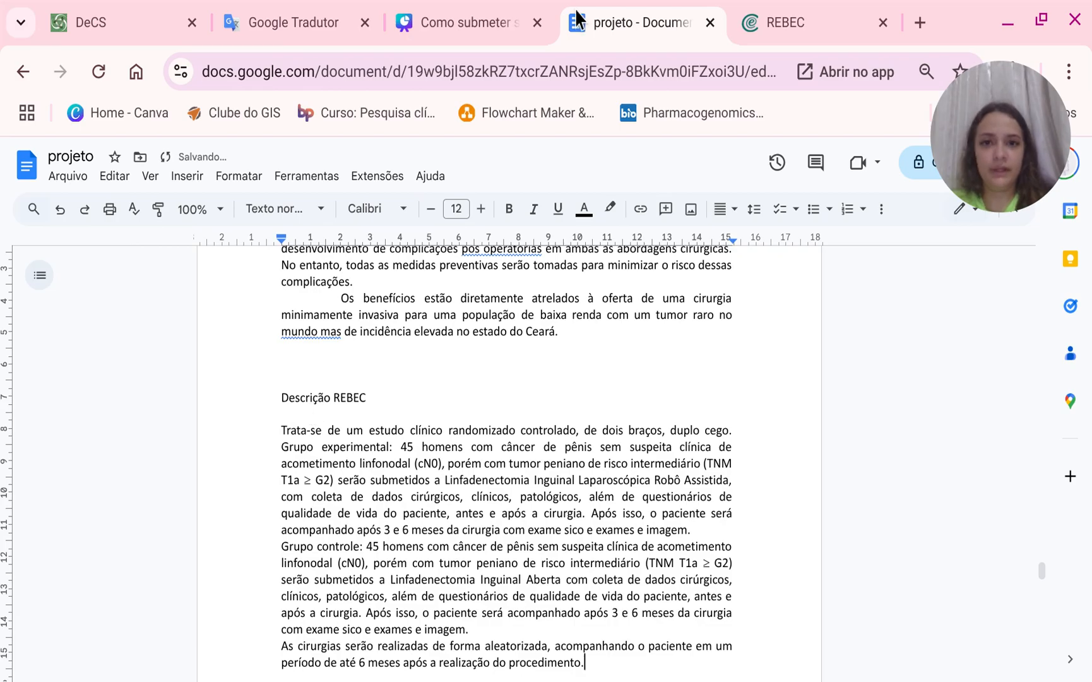
Return to the REBEC submission, choose projeto (2).pdf as the attachment file and describe it as PROJETO DE PESQUISA.
{"action": "left_click", "coordinate": [780, 27]}
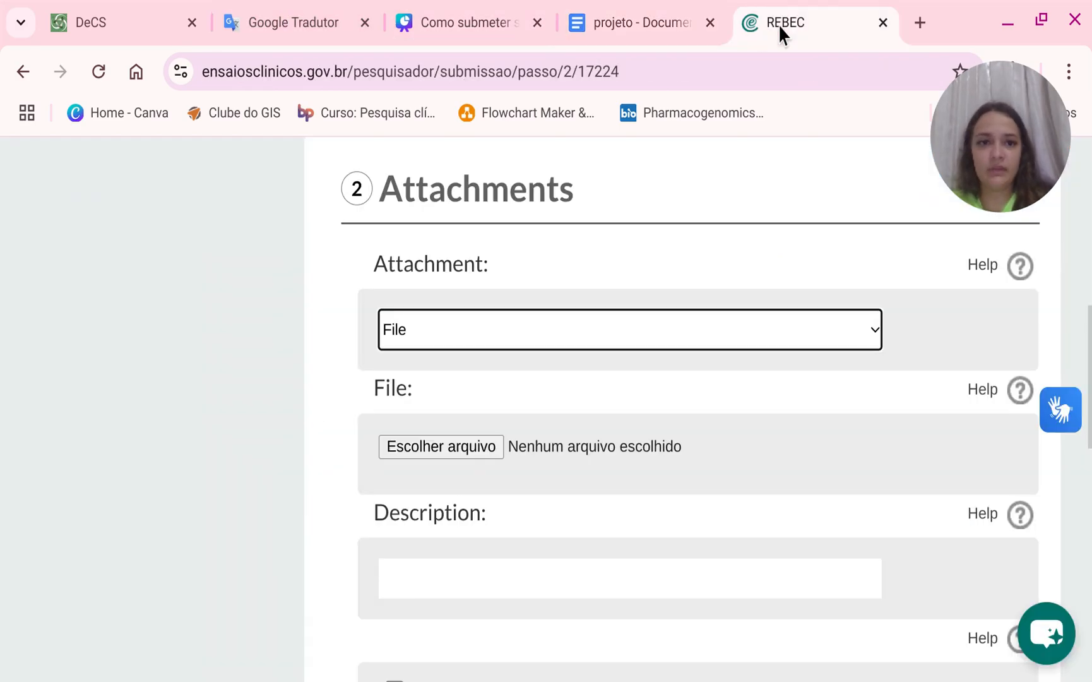
{"action": "left_click", "coordinate": [450, 441]}
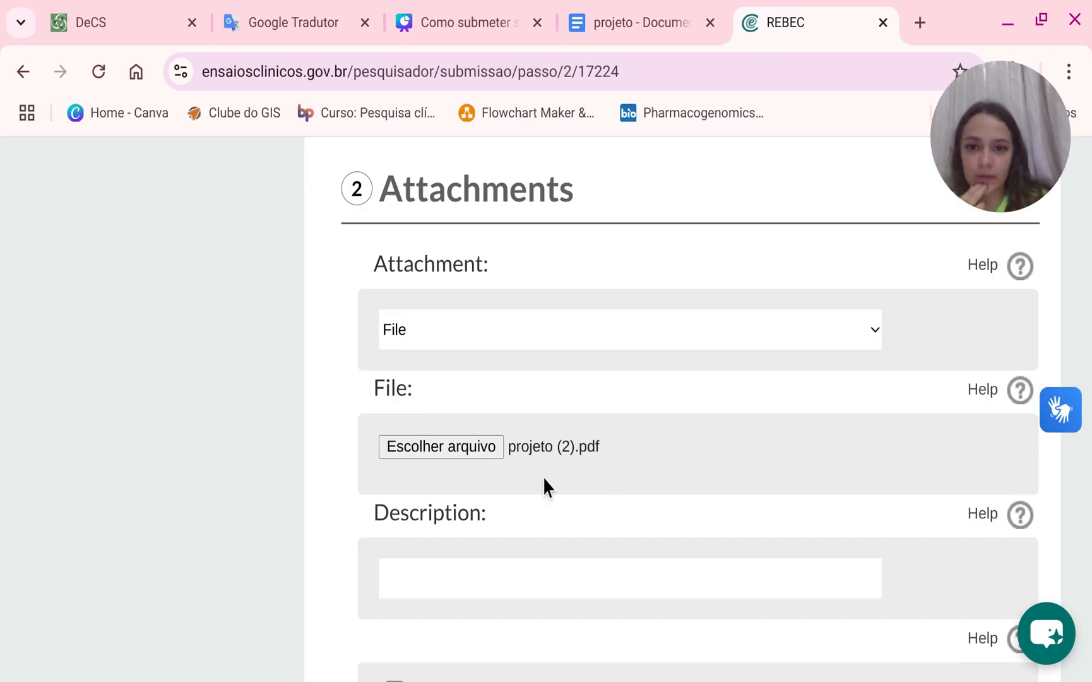
{"action": "scroll", "coordinate": [543, 479], "scroll_direction": "down", "scroll_amount": 2}
{"action": "left_click", "coordinate": [663, 452]}
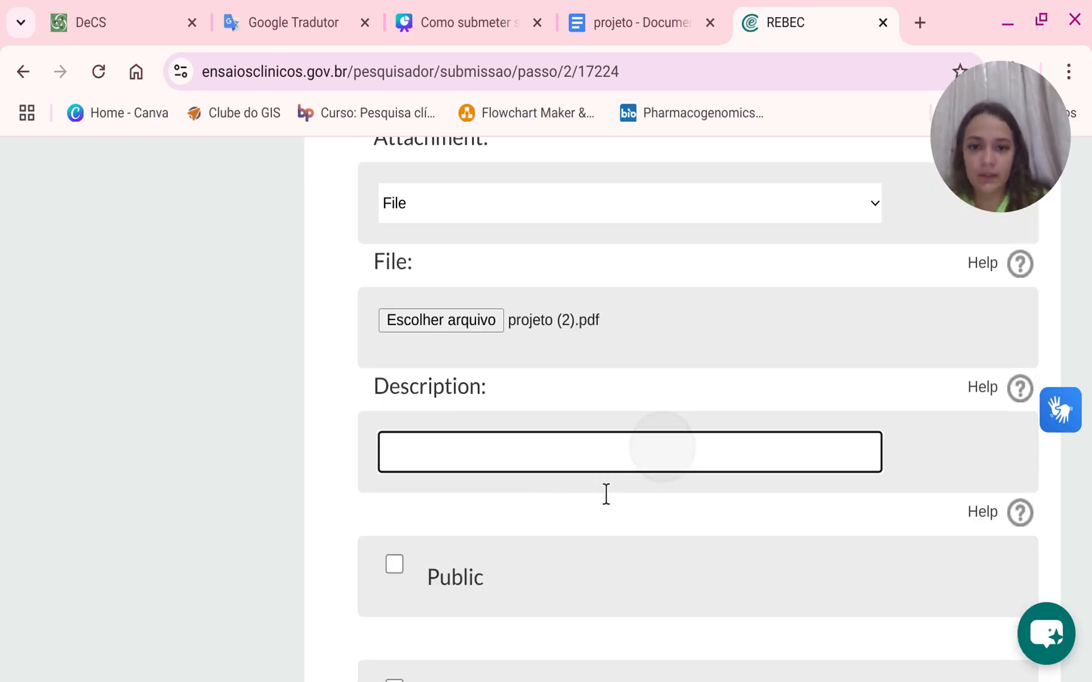
{"action": "left_click", "coordinate": [581, 512]}
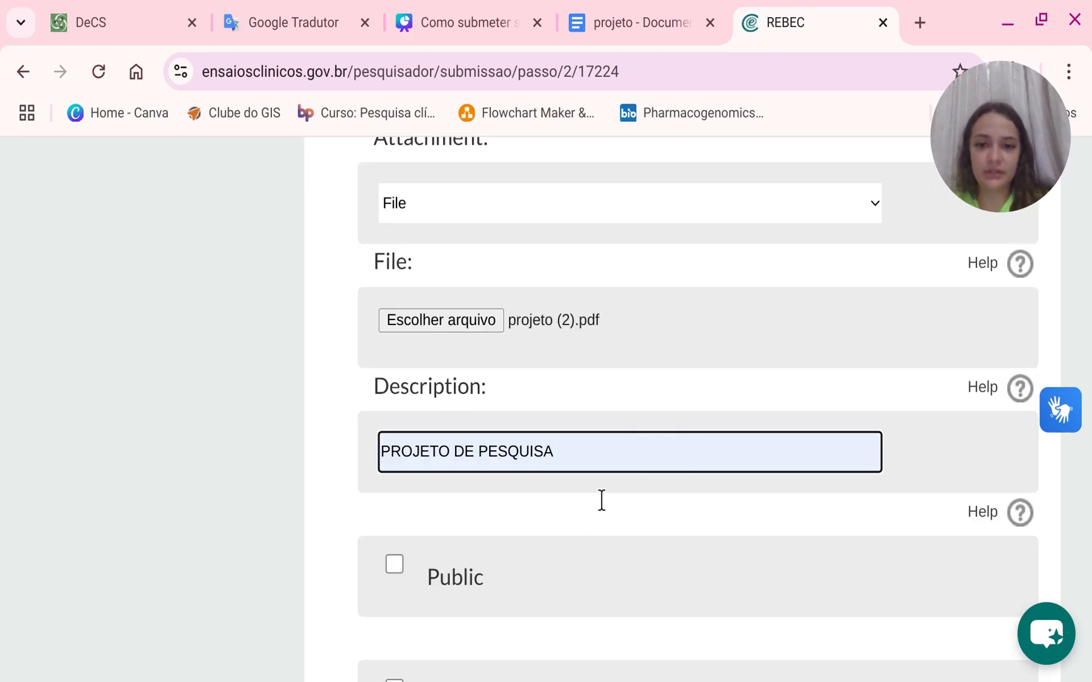
Save the Attachments step.
{"action": "scroll", "coordinate": [600, 499], "scroll_direction": "down", "scroll_amount": 4}
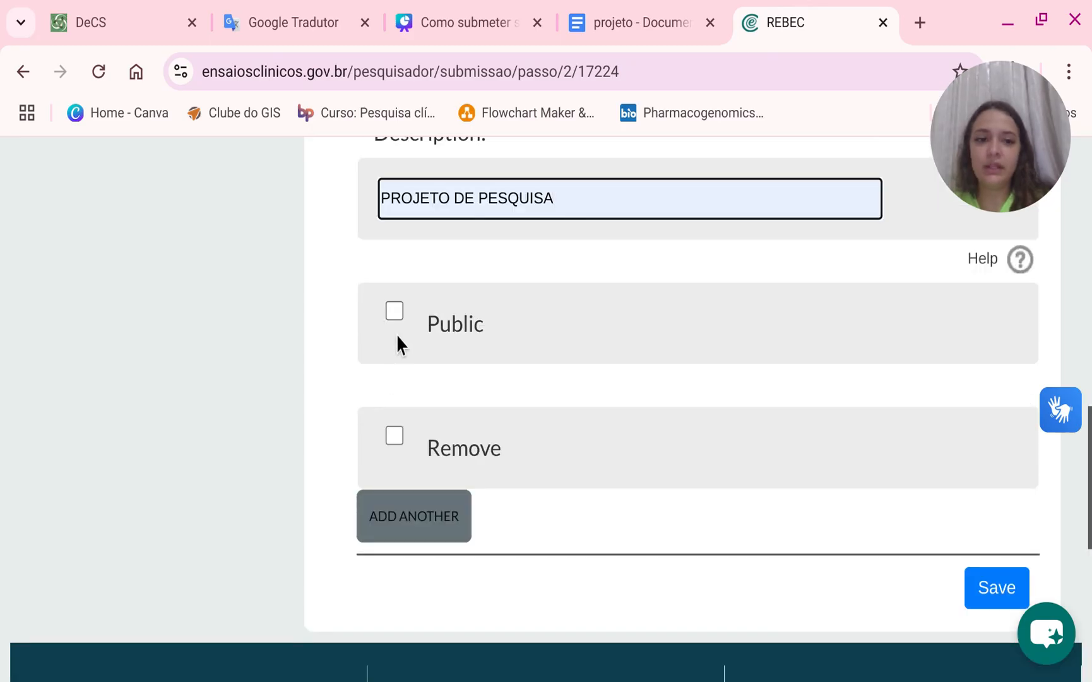
{"action": "left_click", "coordinate": [996, 590]}
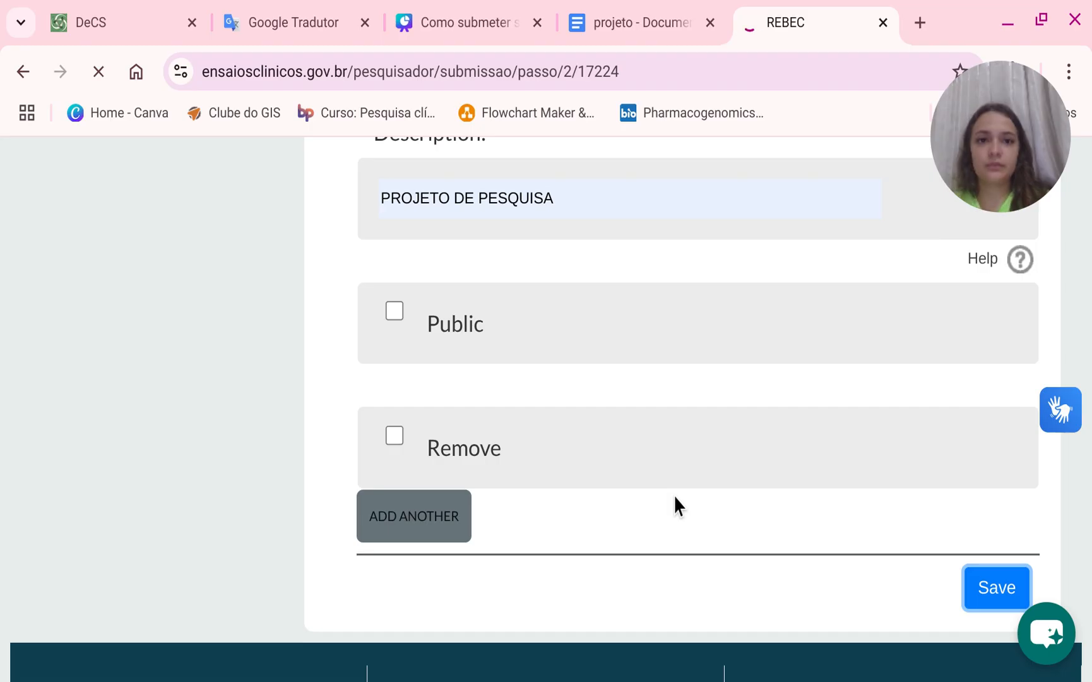
{"action": "scroll", "coordinate": [674, 486], "scroll_direction": "down", "scroll_amount": 5}
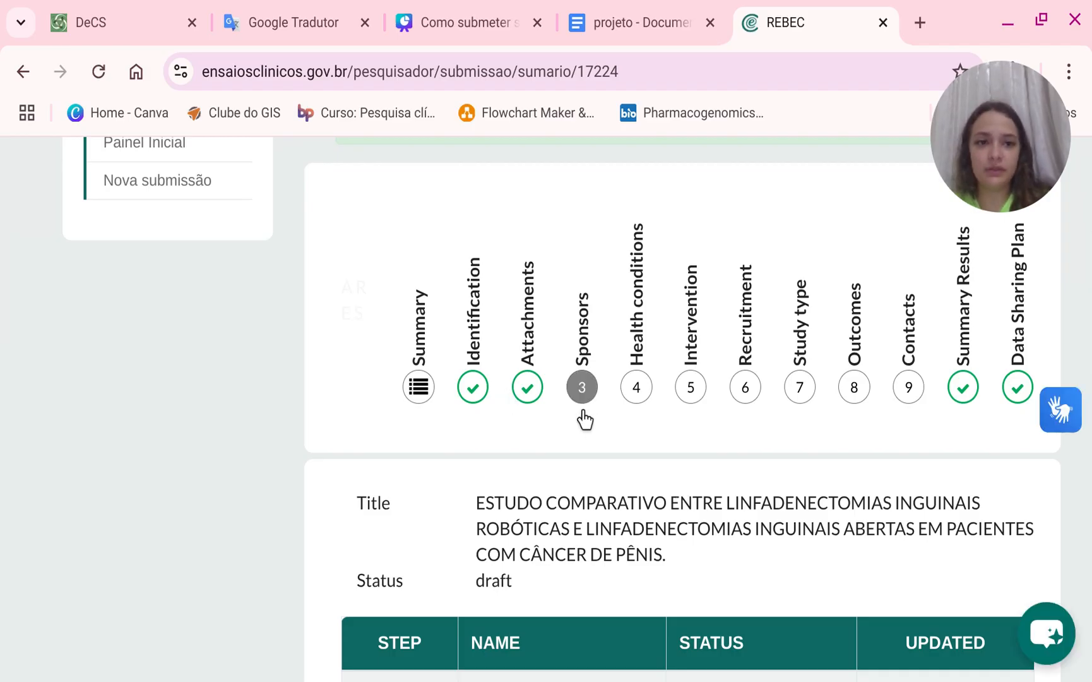
Open the Sponsors step and set the secondary sponsor institution to Instituto do Câncer do Ceará.
{"action": "left_click", "coordinate": [583, 411]}
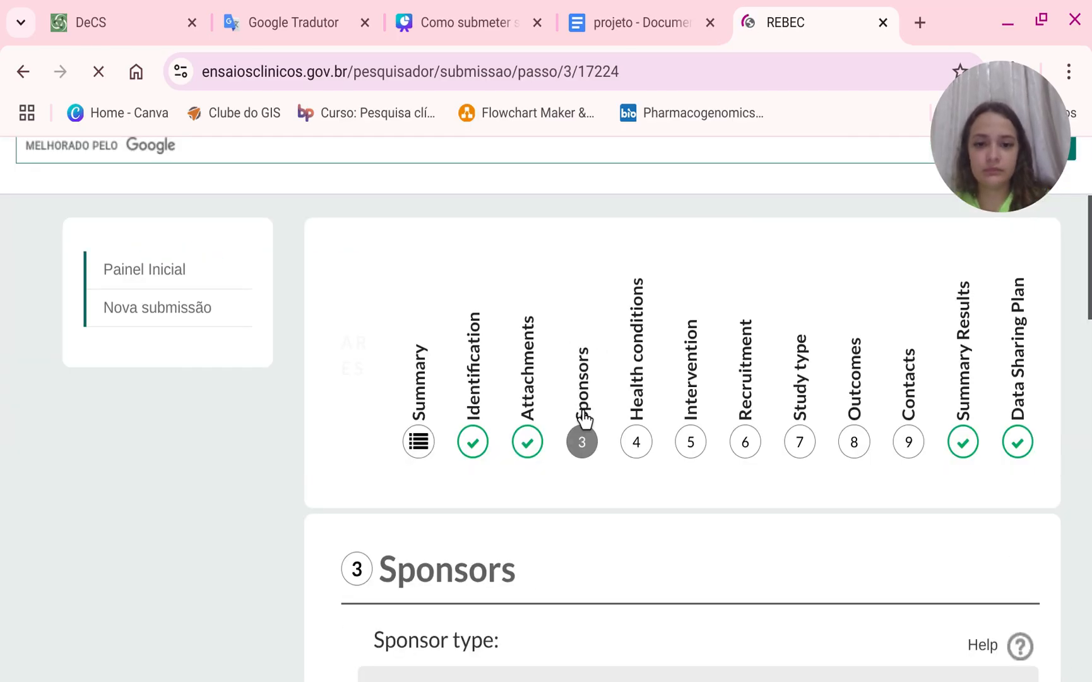
{"action": "scroll", "coordinate": [585, 418], "scroll_direction": "down", "scroll_amount": 7}
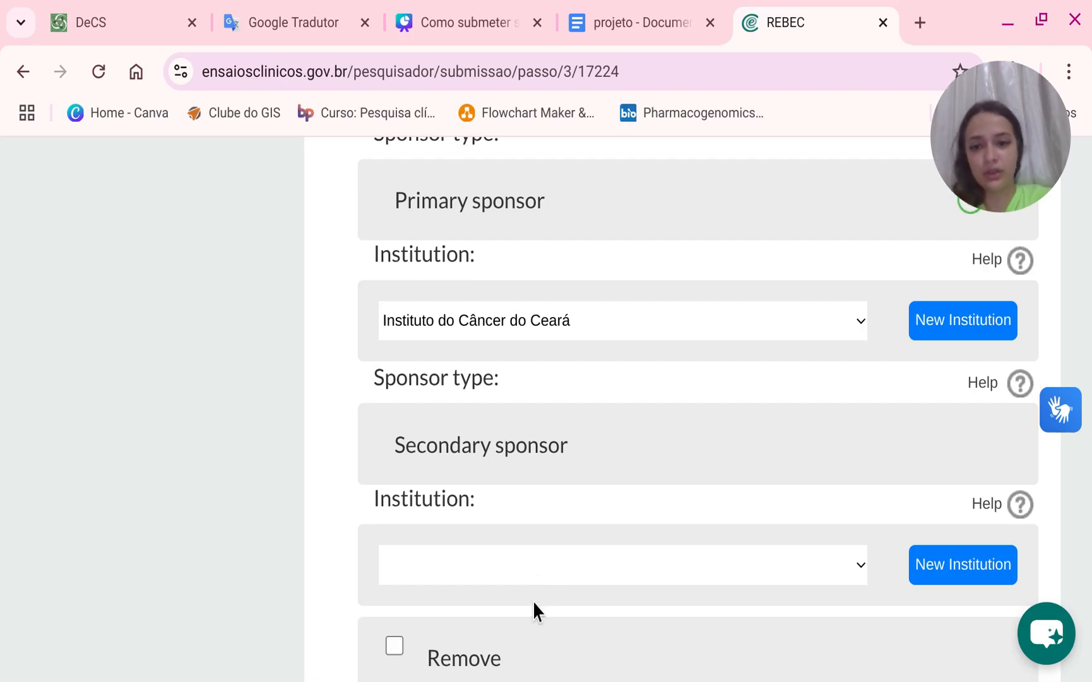
{"action": "left_click", "coordinate": [532, 571]}
{"action": "left_click", "coordinate": [528, 633]}
Set the supporting source institution to Instituto do Câncer do Ceará.
{"action": "scroll", "coordinate": [551, 628], "scroll_direction": "down", "scroll_amount": 1}
{"action": "scroll", "coordinate": [551, 629], "scroll_direction": "down", "scroll_amount": 5}
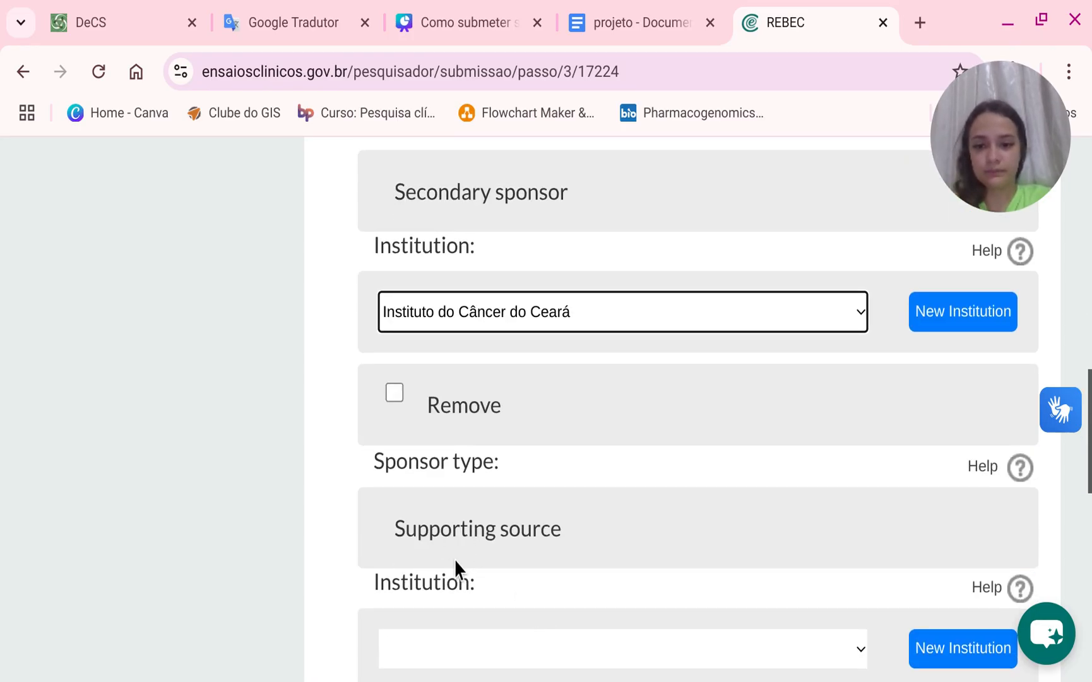
{"action": "left_click", "coordinate": [497, 521]}
{"action": "left_click", "coordinate": [493, 633]}
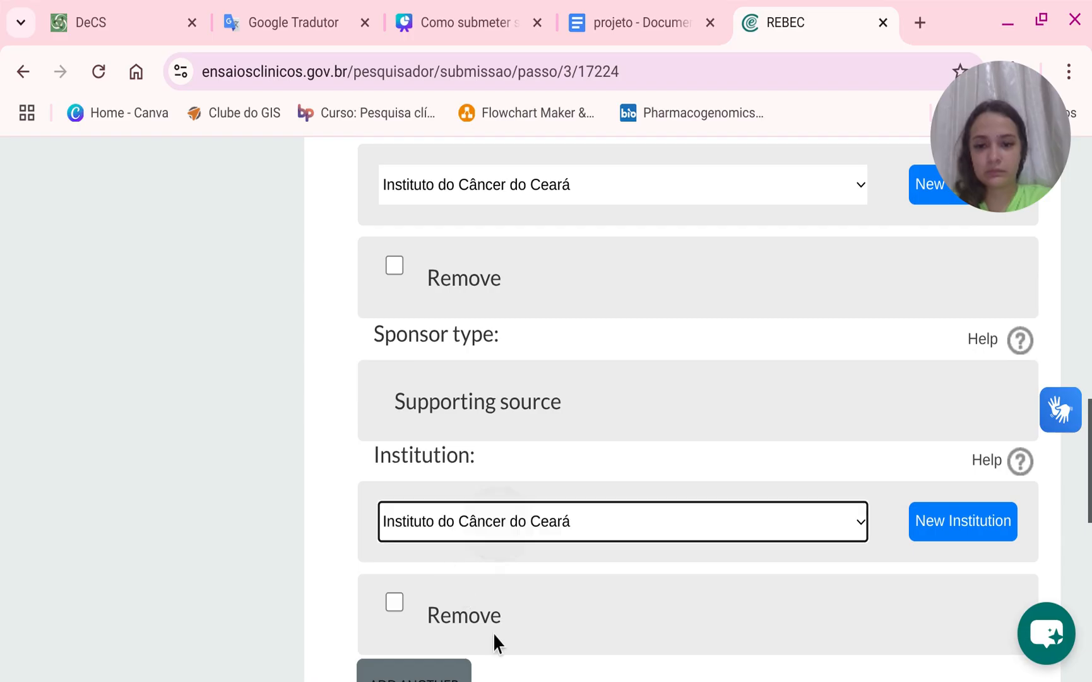
Save the Sponsors step.
{"action": "scroll", "coordinate": [701, 333], "scroll_direction": "up", "scroll_amount": 5}
{"action": "scroll", "coordinate": [704, 397], "scroll_direction": "down", "scroll_amount": 10}
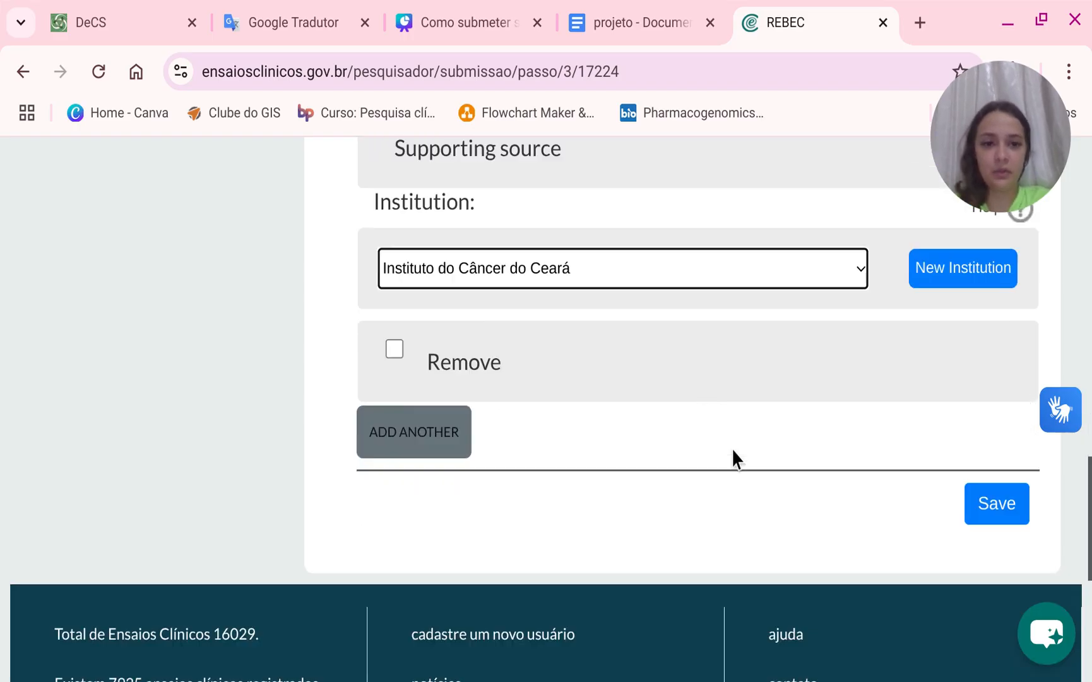
{"action": "left_click", "coordinate": [988, 386]}
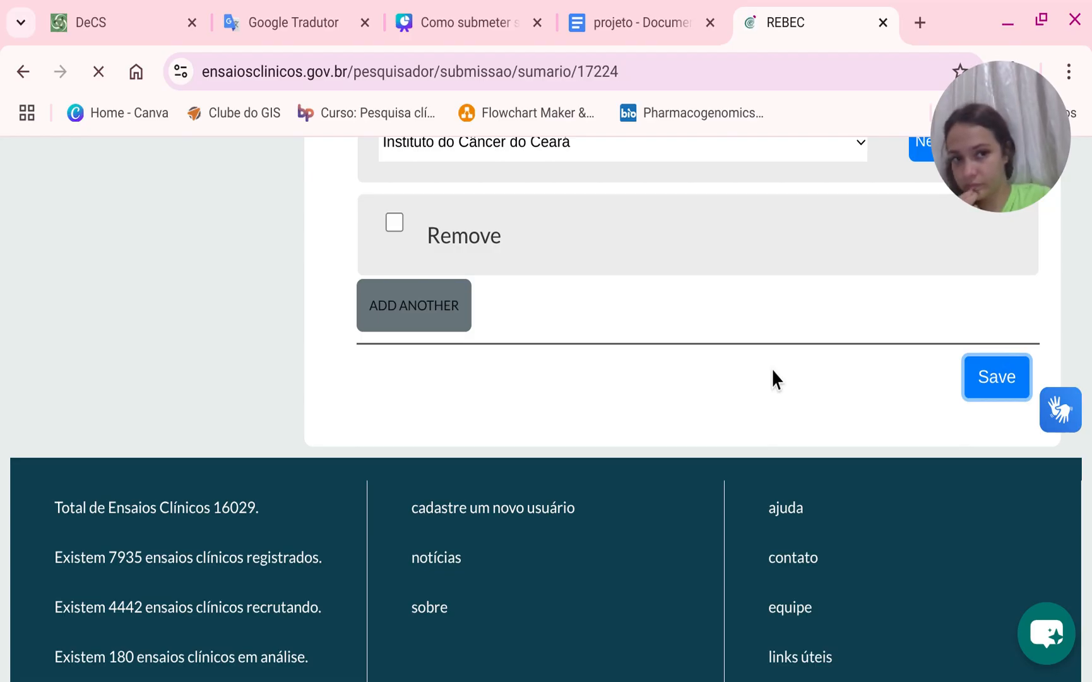
Open the Health Conditions step of the submission from its summary page.
{"action": "scroll", "coordinate": [771, 368], "scroll_direction": "down", "scroll_amount": 4}
{"action": "scroll", "coordinate": [771, 368], "scroll_direction": "down", "scroll_amount": 4}
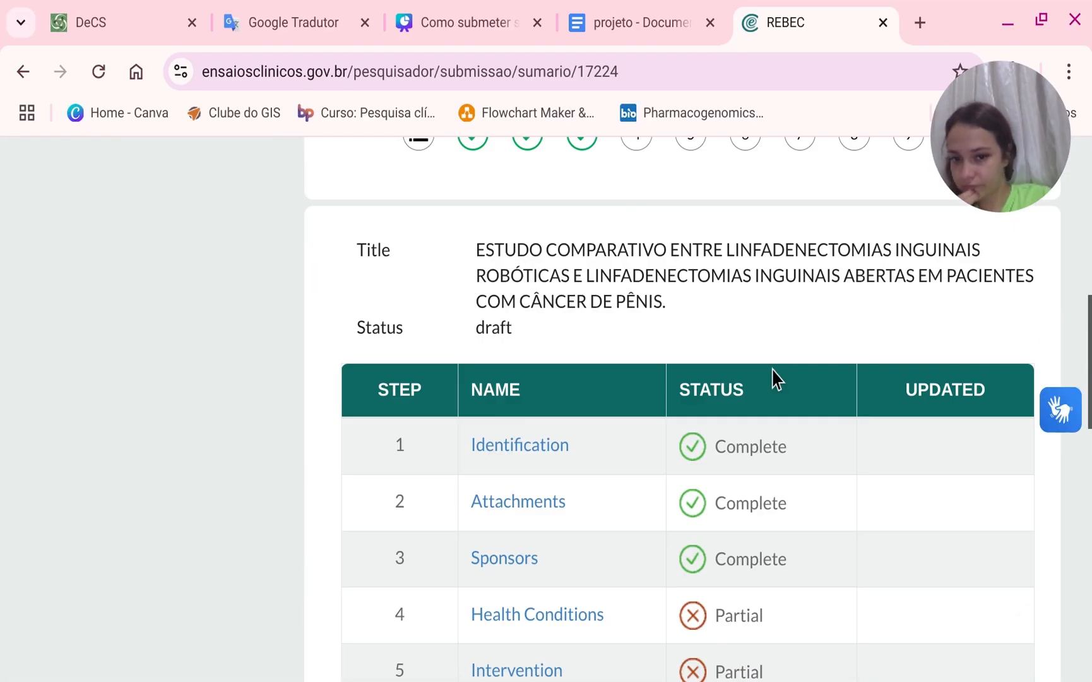
{"action": "scroll", "coordinate": [614, 284], "scroll_direction": "up", "scroll_amount": 4}
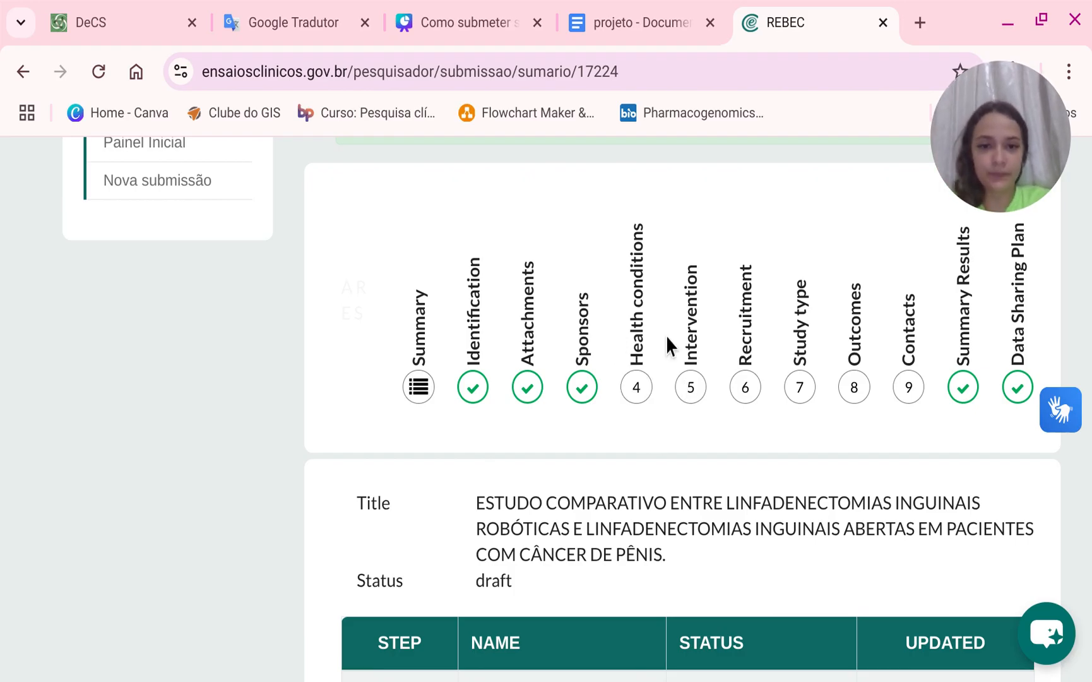
{"action": "left_click", "coordinate": [637, 418]}
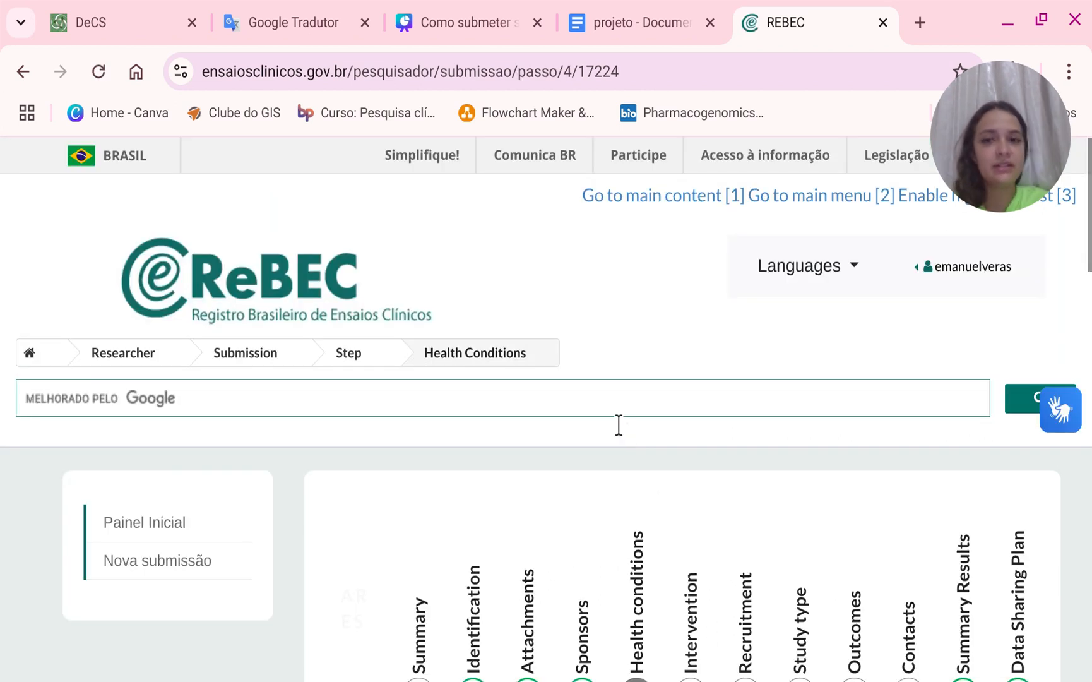
{"action": "scroll", "coordinate": [616, 429], "scroll_direction": "down", "scroll_amount": 3}
{"action": "scroll", "coordinate": [604, 426], "scroll_direction": "down", "scroll_amount": 4}
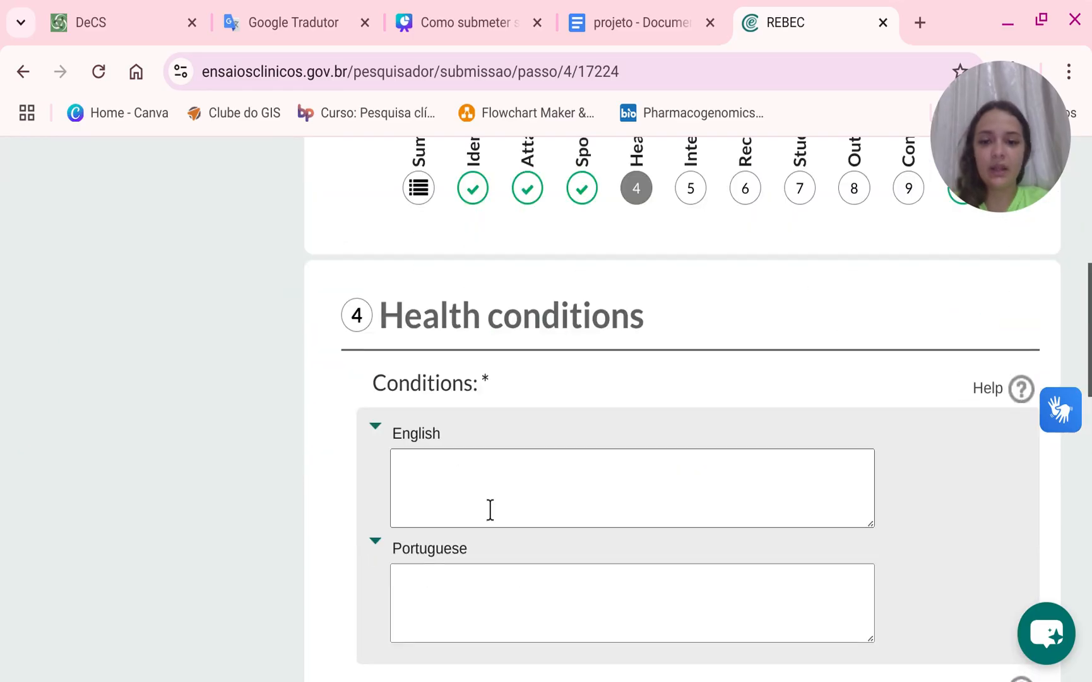
Enter the Portuguese conditions as Câncer de pênis, Linfadenectomia aberta, Linfadenectomia Robótica.
{"action": "left_click", "coordinate": [489, 508]}
{"action": "left_click", "coordinate": [491, 592]}
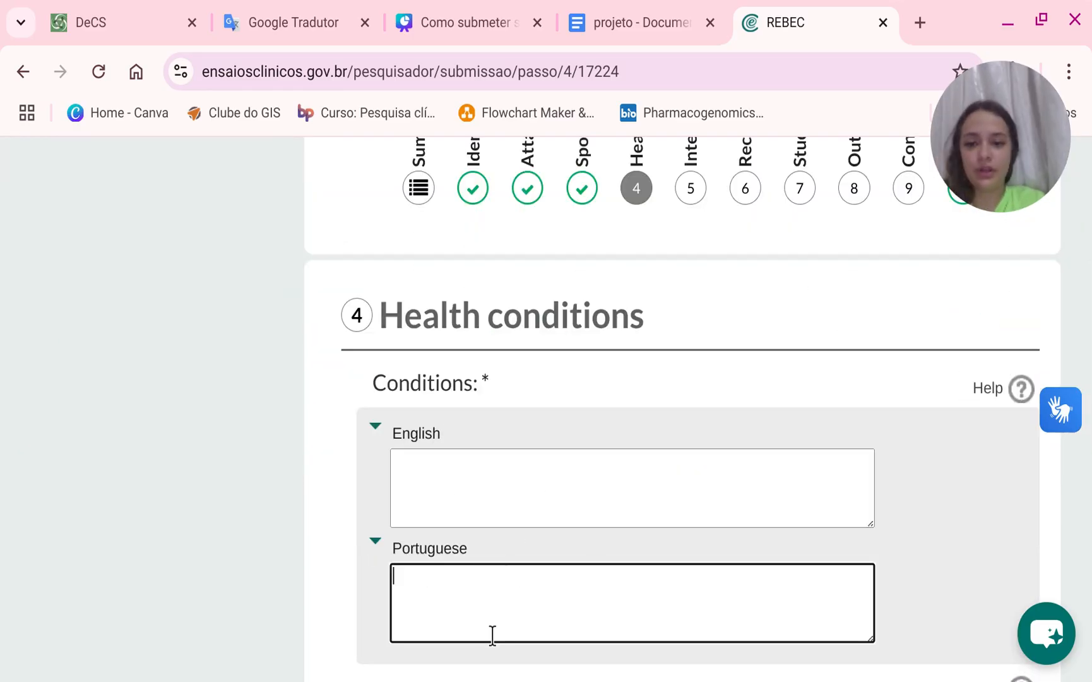
{"action": "type", "text": "Li"}
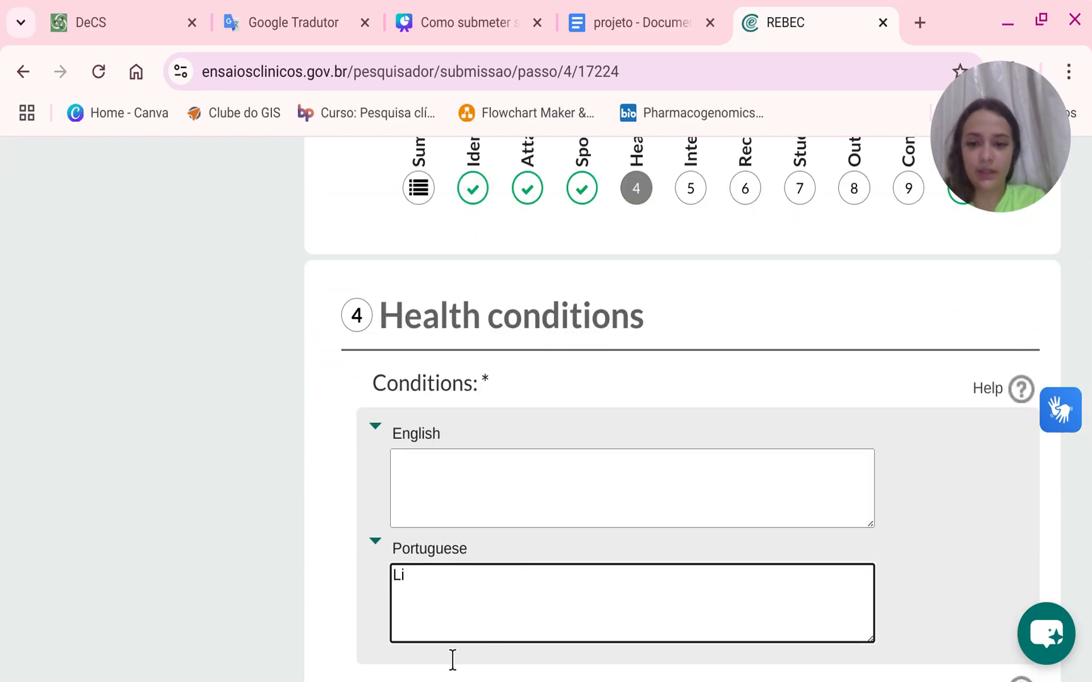
{"action": "type", "text": "aCAnce"}
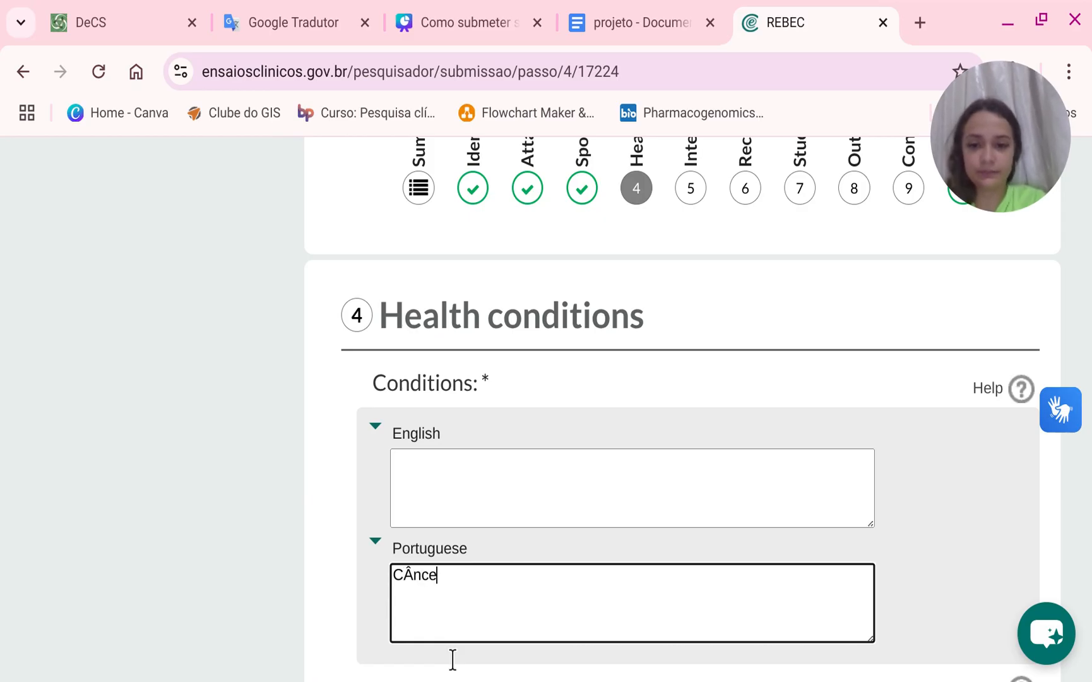
{"action": "key", "text": "BackSpace"}
{"action": "key", "text": "BackSpace"}
{"action": "key", "text": "BackSpace"}
{"action": "key", "text": "BackSpace"}
{"action": "type", "text": "âncer"}
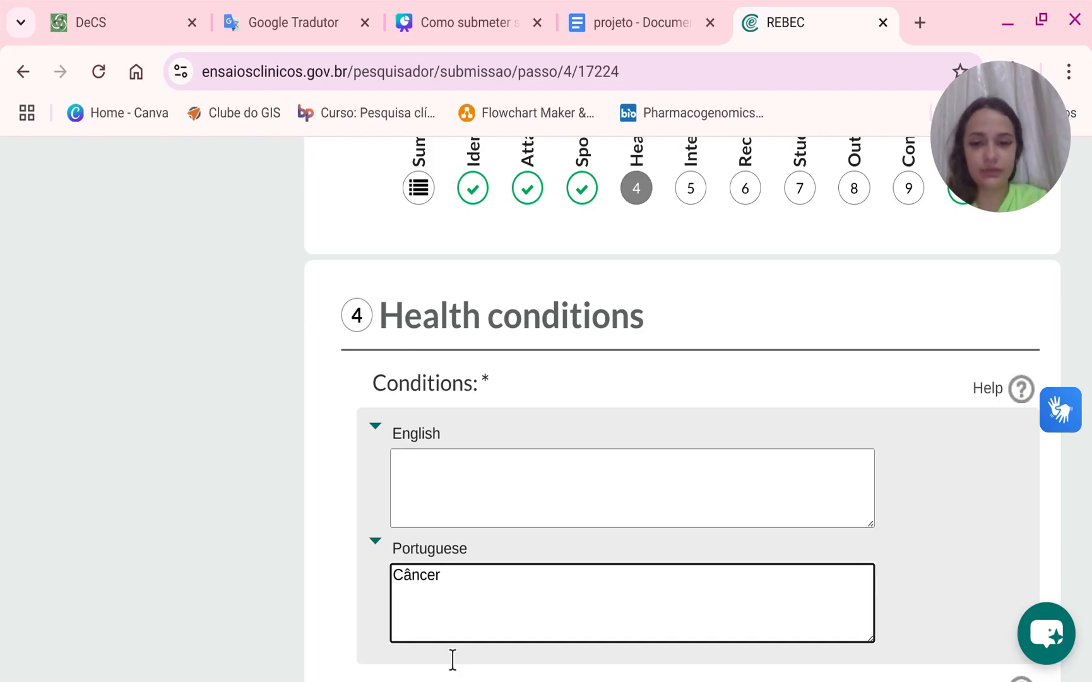
{"action": "type", "text": " de pêni"}
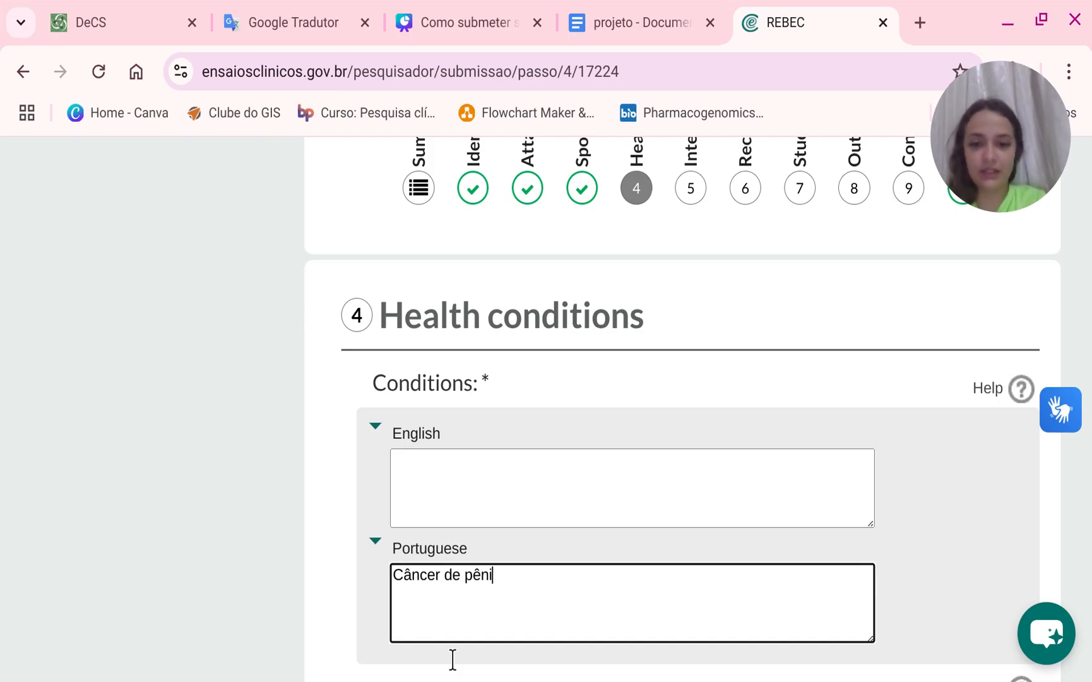
{"action": "type", "text": "s, Linfad"}
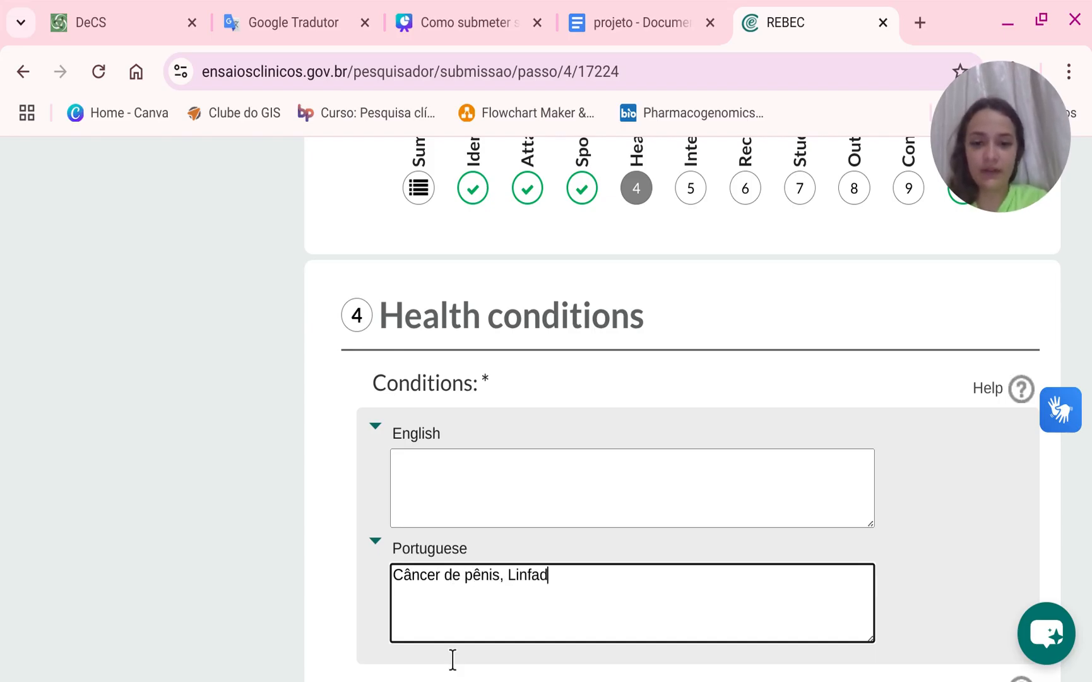
{"action": "type", "text": "enectomia"}
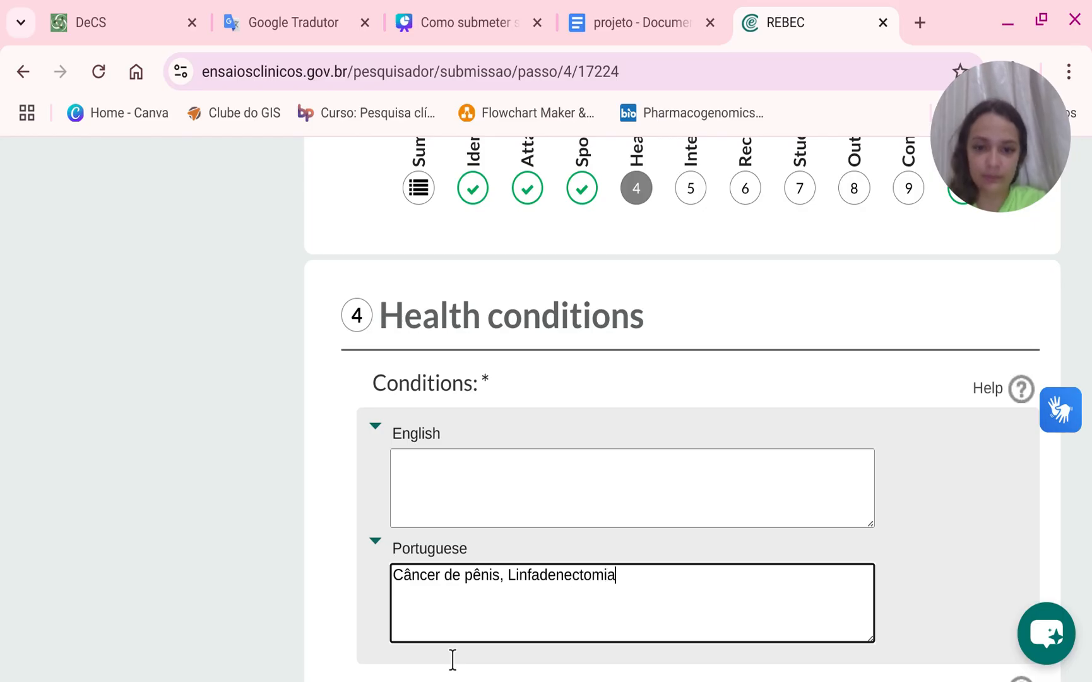
{"action": "type", "text": " aberta, "}
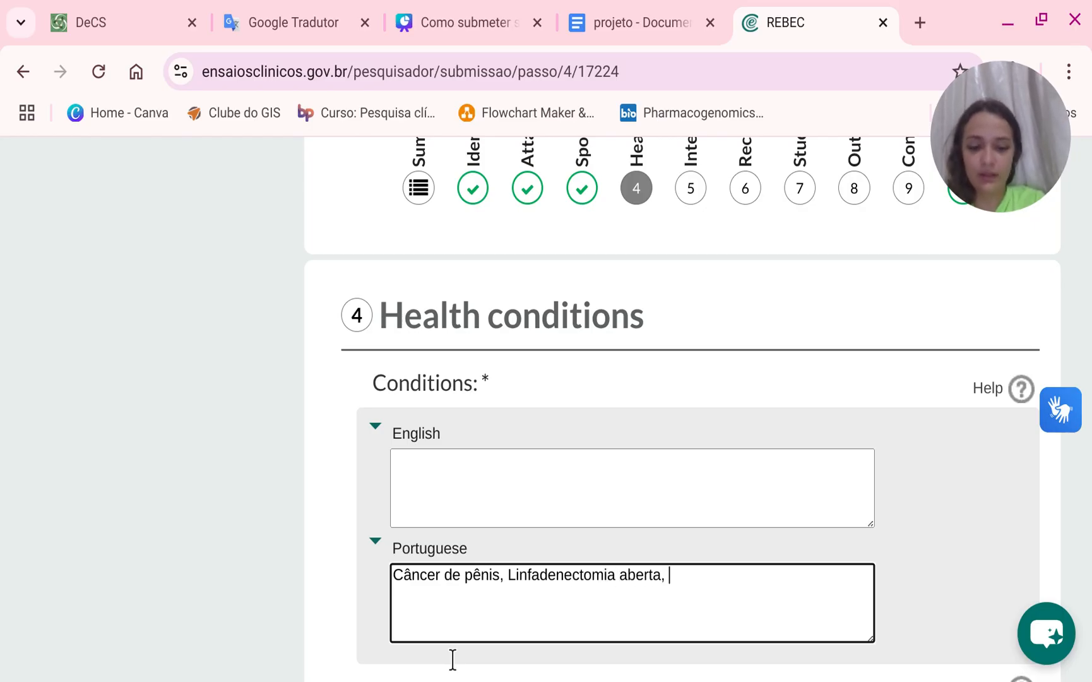
{"action": "type", "text": "LInf"}
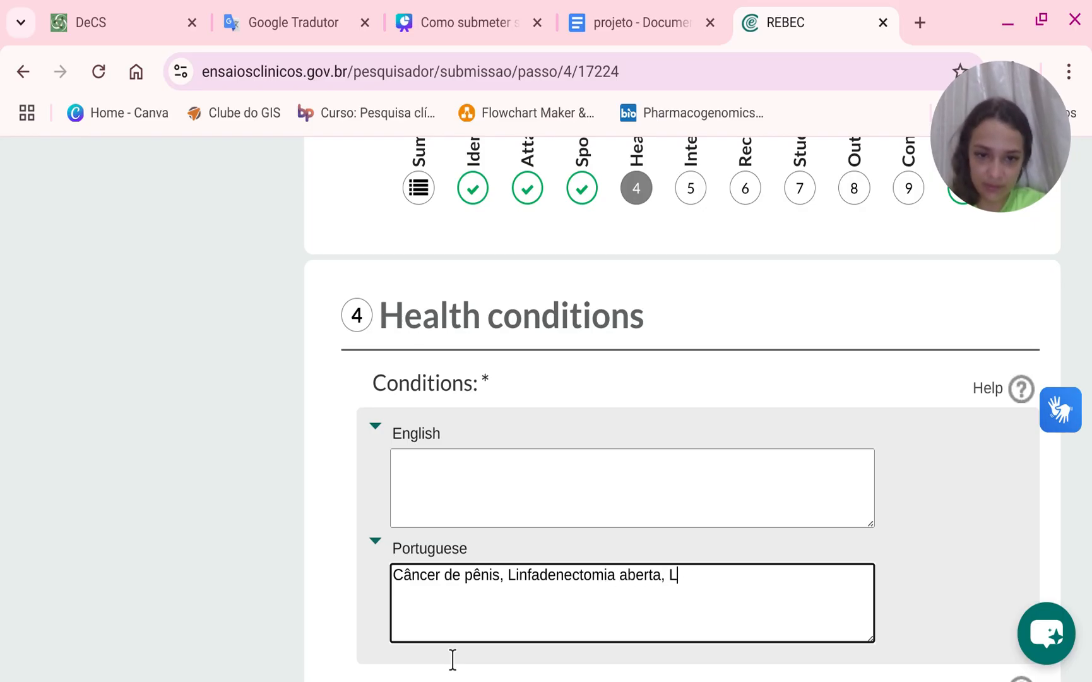
{"action": "type", "text": "infadenec"}
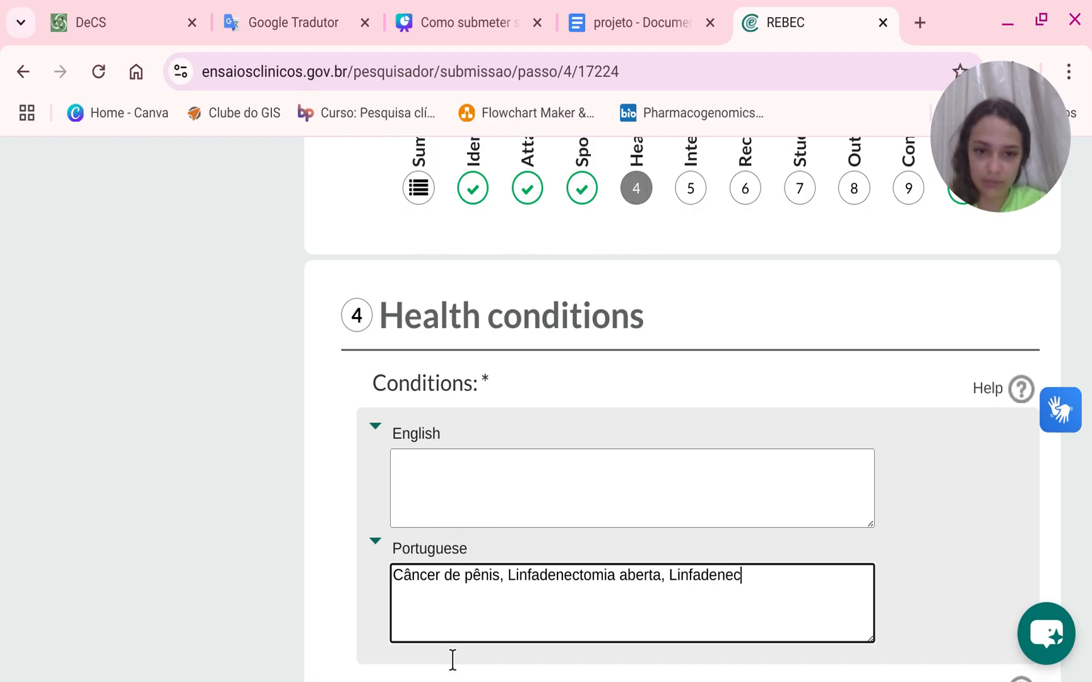
{"action": "type", "text": "o"}
{"action": "type", "text": "omia "}
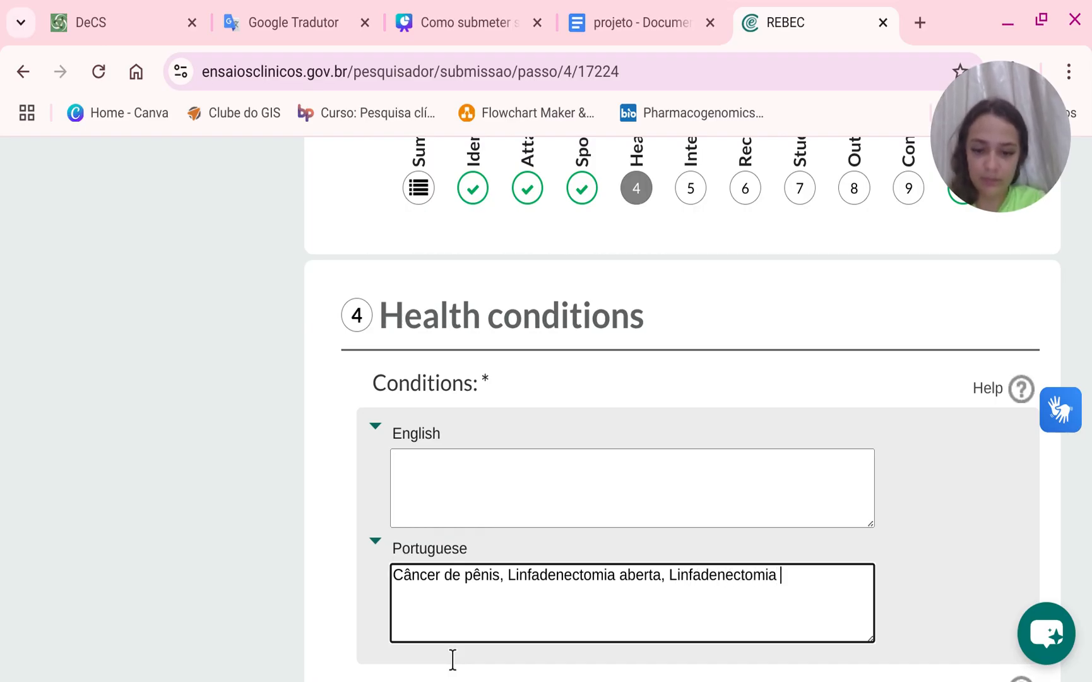
{"action": "type", "text": "Robô"}
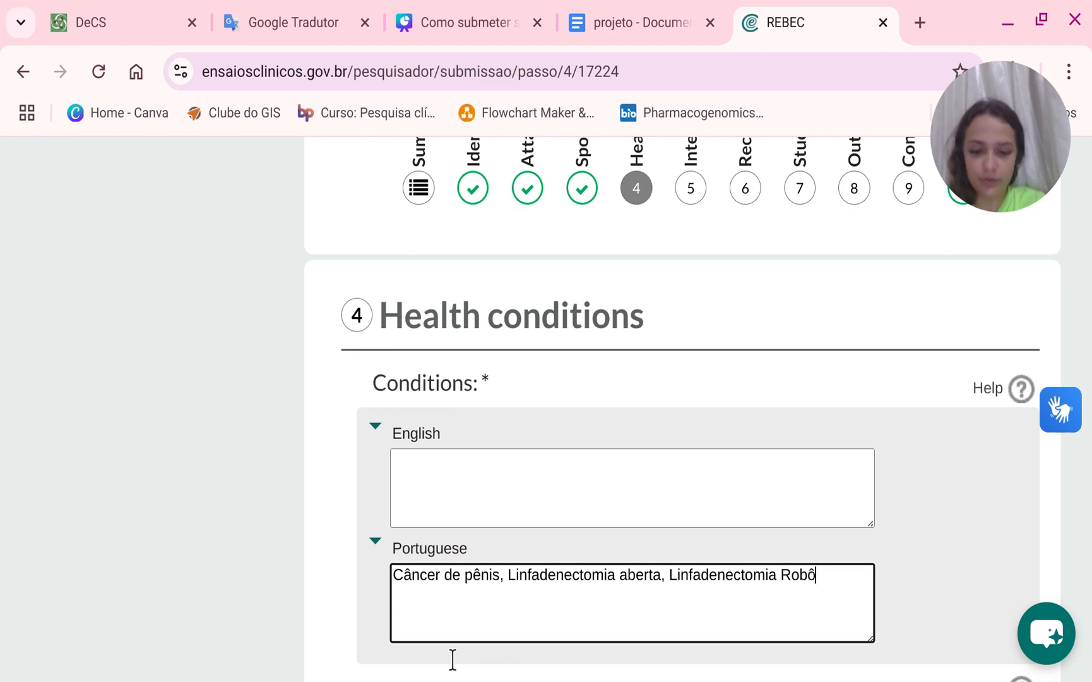
{"action": "type", "text": "tica"}
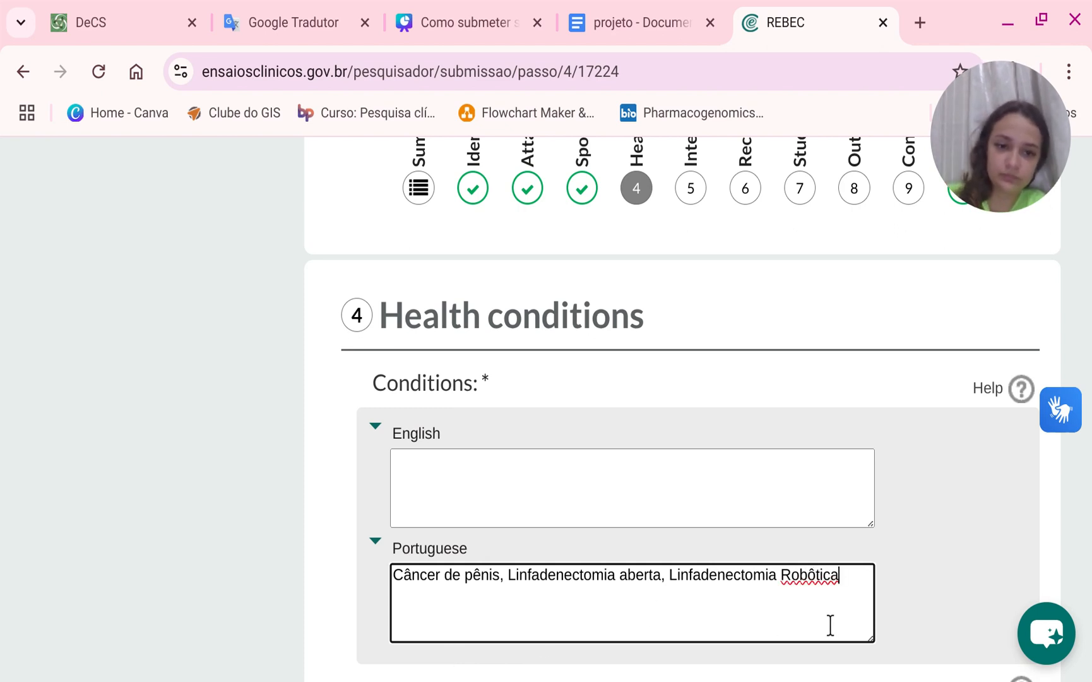
{"action": "double_click", "coordinate": [817, 625]}
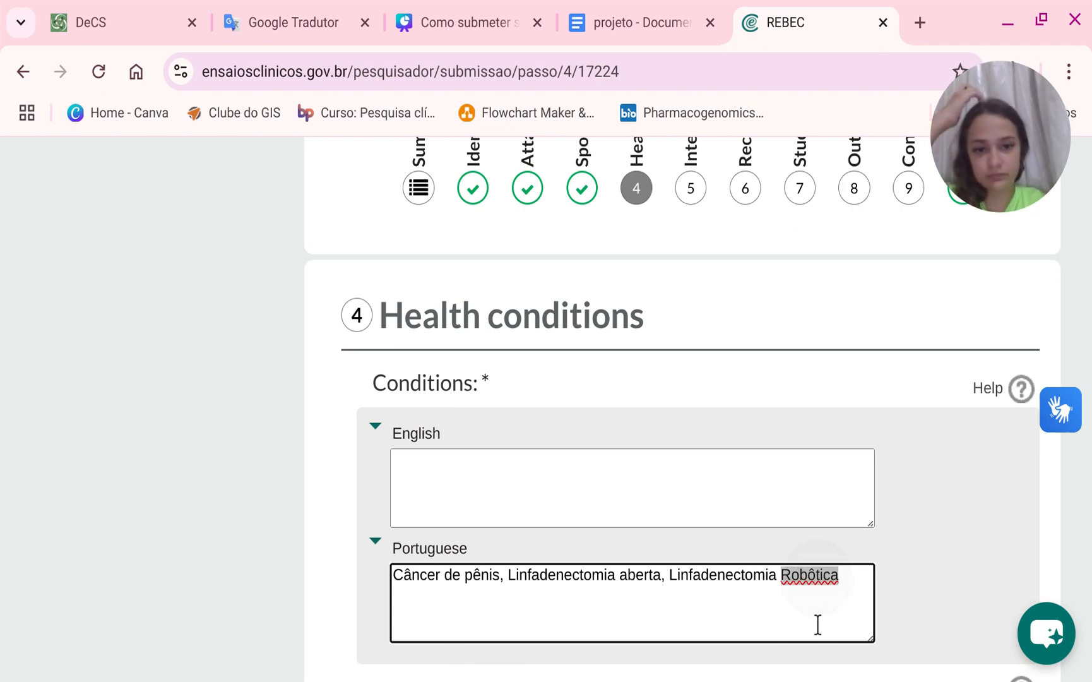
{"action": "type", "text": "Robótica"}
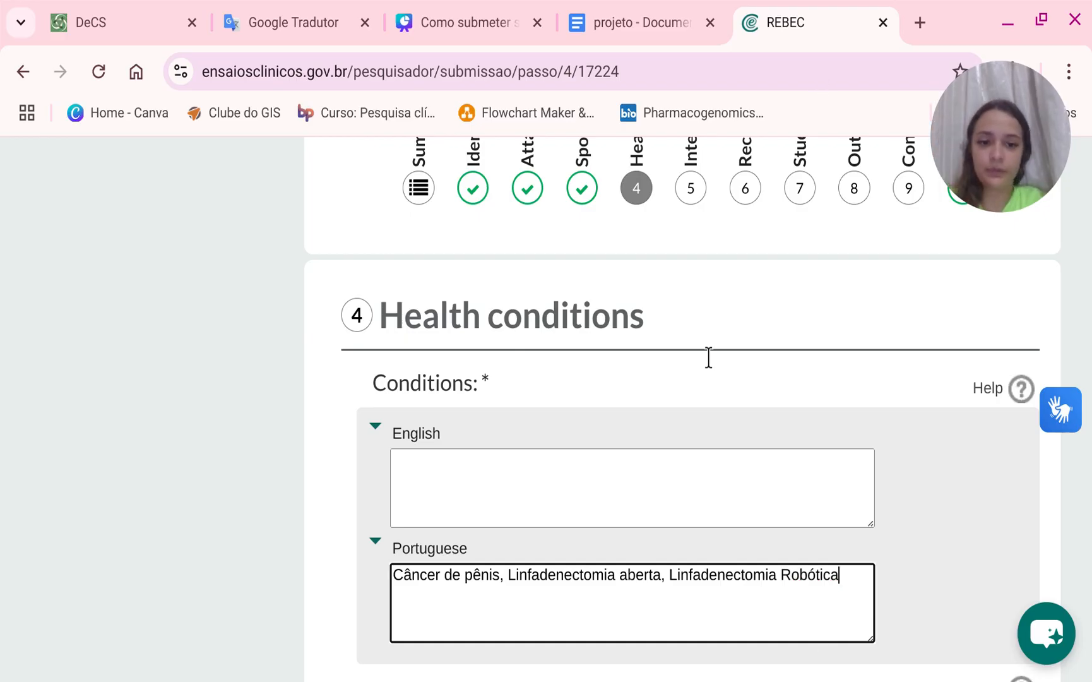
Replace the commas between the Portuguese conditions with semicolons.
{"action": "left_click_drag", "start_coordinate": [858, 622], "coordinate": [502, 593]}
{"action": "left_click", "coordinate": [514, 625]}
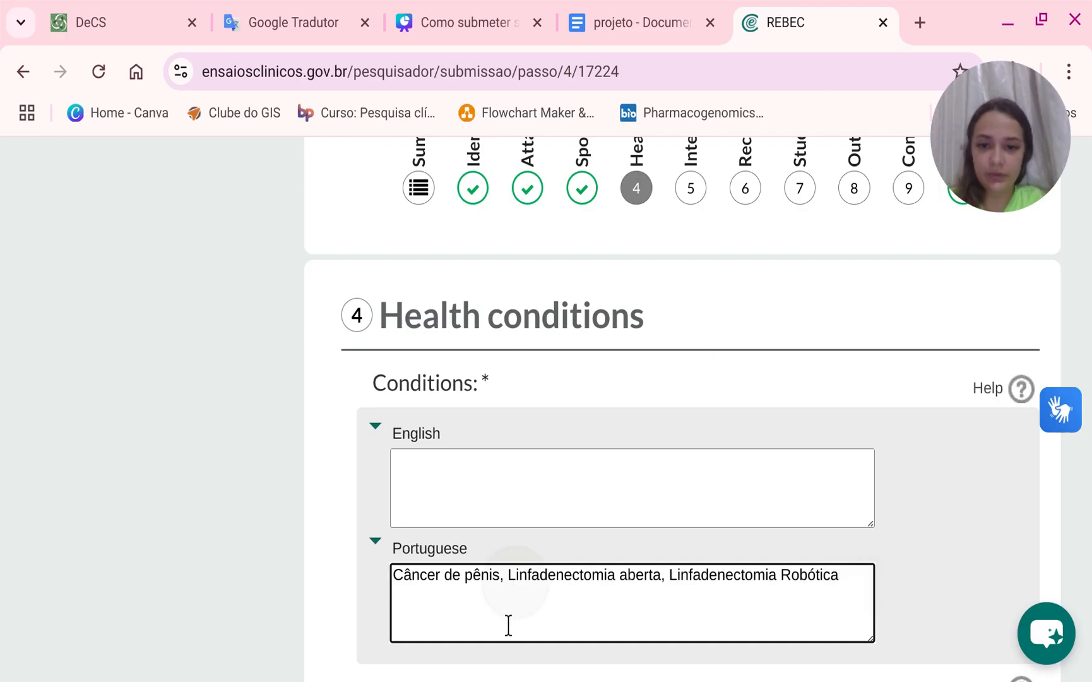
{"action": "left_click", "coordinate": [509, 626]}
{"action": "key", "text": "BackSpace"}
{"action": "key", "text": "BackSpace"}
{"action": "type", "text": ";"}
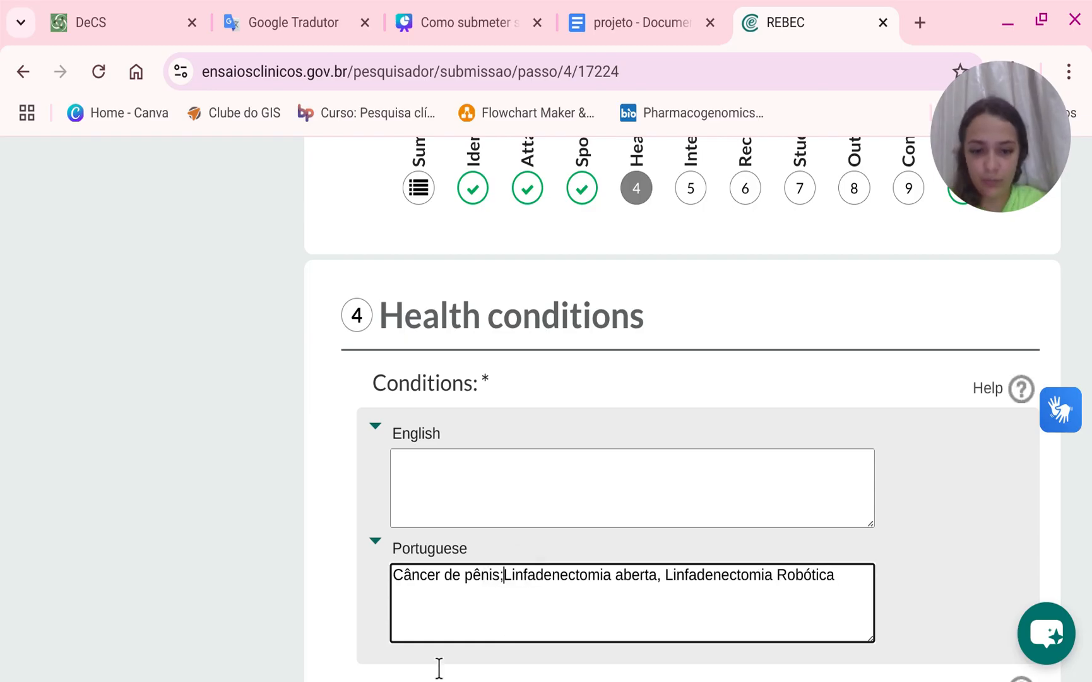
{"action": "left_click", "coordinate": [671, 627]}
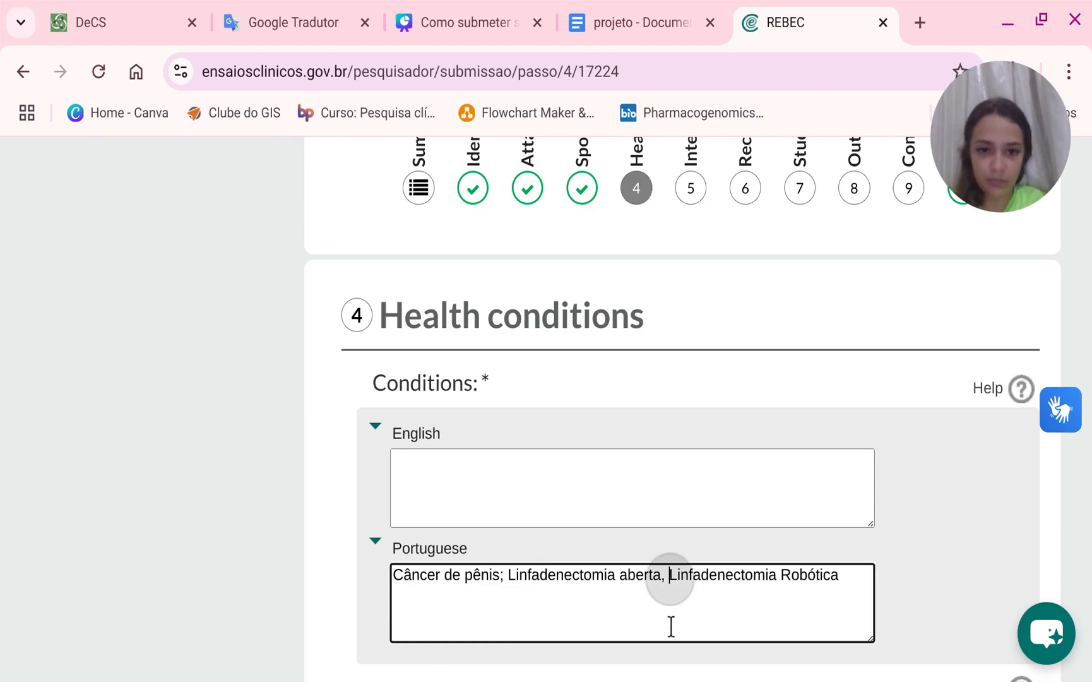
{"action": "type", "text": "]"}
{"action": "key", "text": "BackSpace"}
{"action": "key", "text": "BackSpace"}
{"action": "key", "text": "BackSpace"}
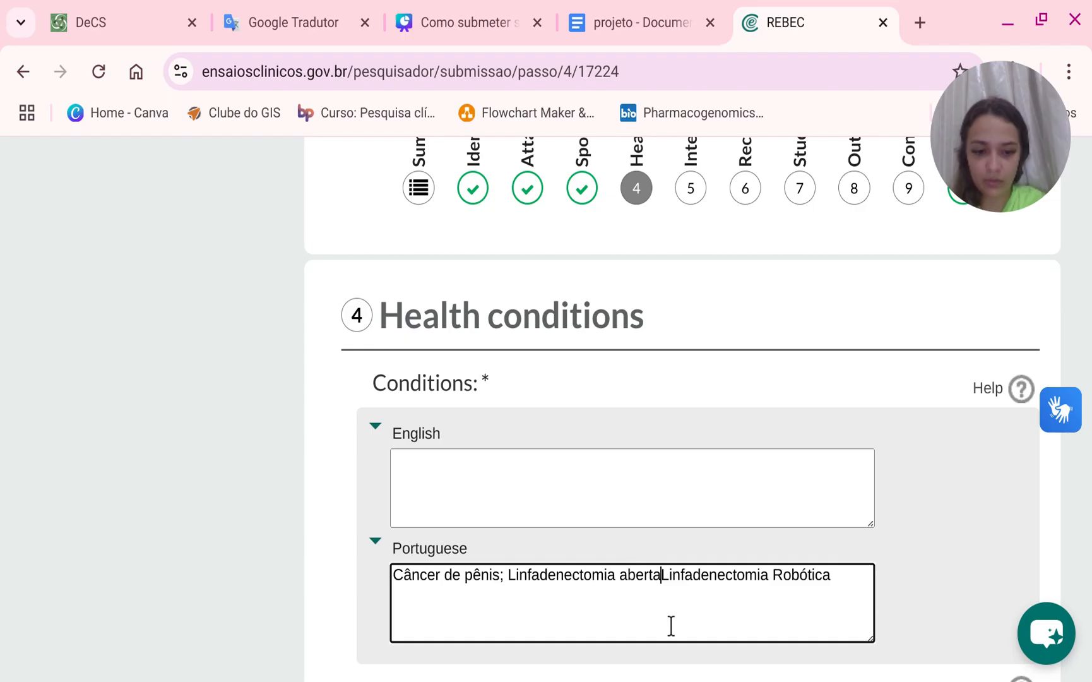
{"action": "type", "text": ";"}
Copy the Portuguese conditions, translate them into English in Google Translate, and copy the translation.
{"action": "left_click_drag", "start_coordinate": [840, 580], "coordinate": [817, 579]}
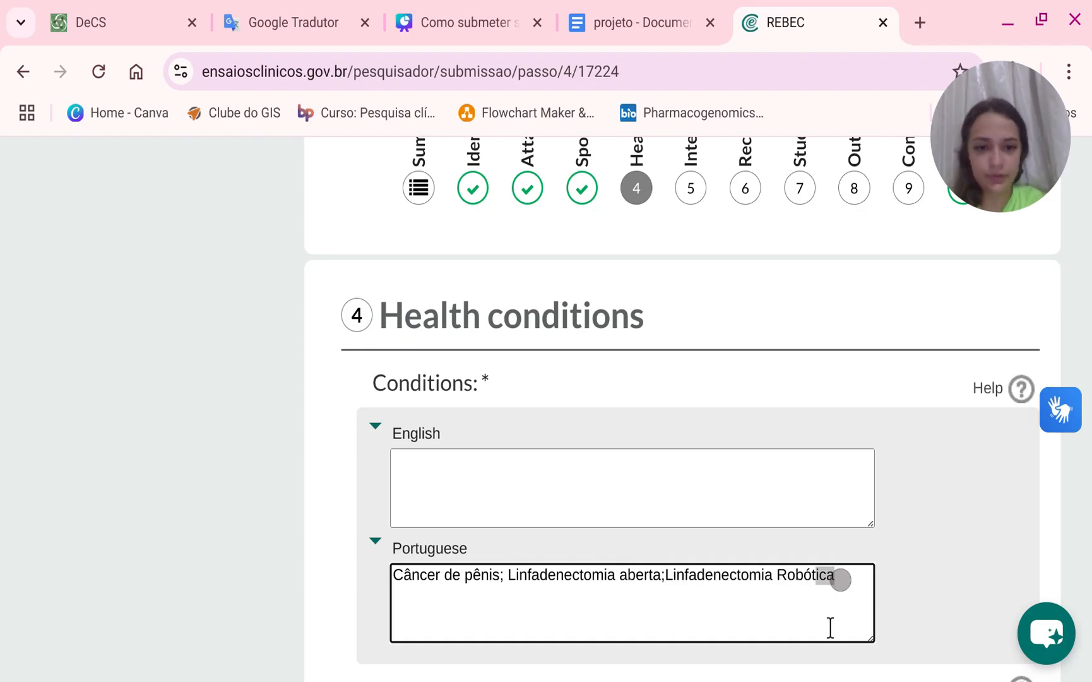
{"action": "left_click_drag", "start_coordinate": [830, 627], "coordinate": [363, 631]}
{"action": "key", "text": "ctrl+c"}
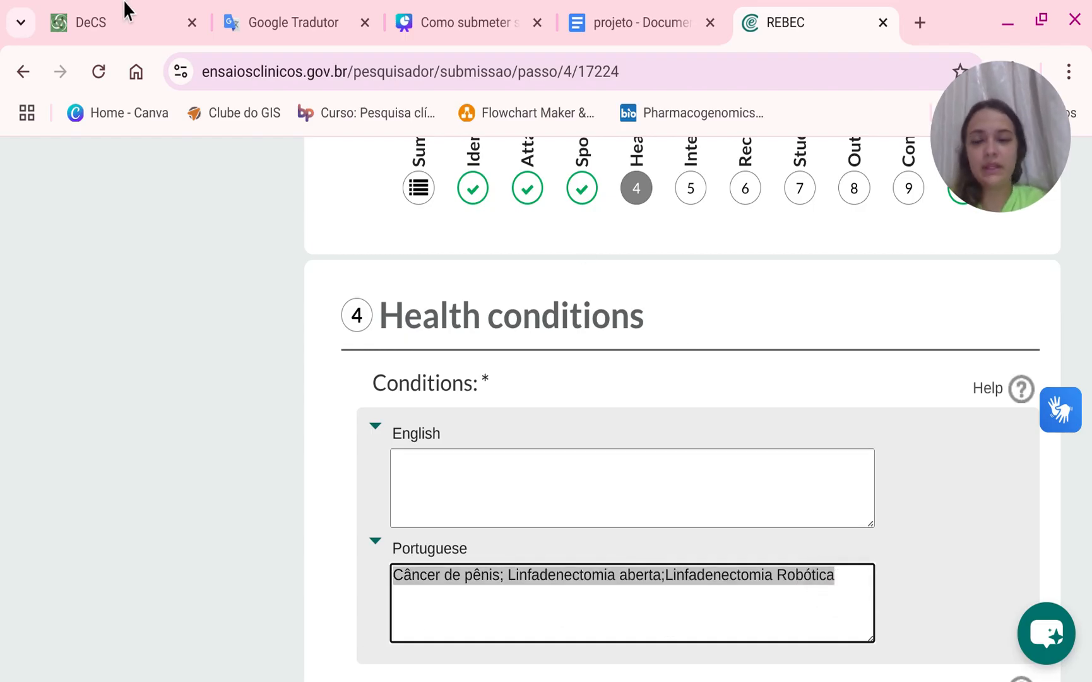
{"action": "left_click", "coordinate": [270, 3]}
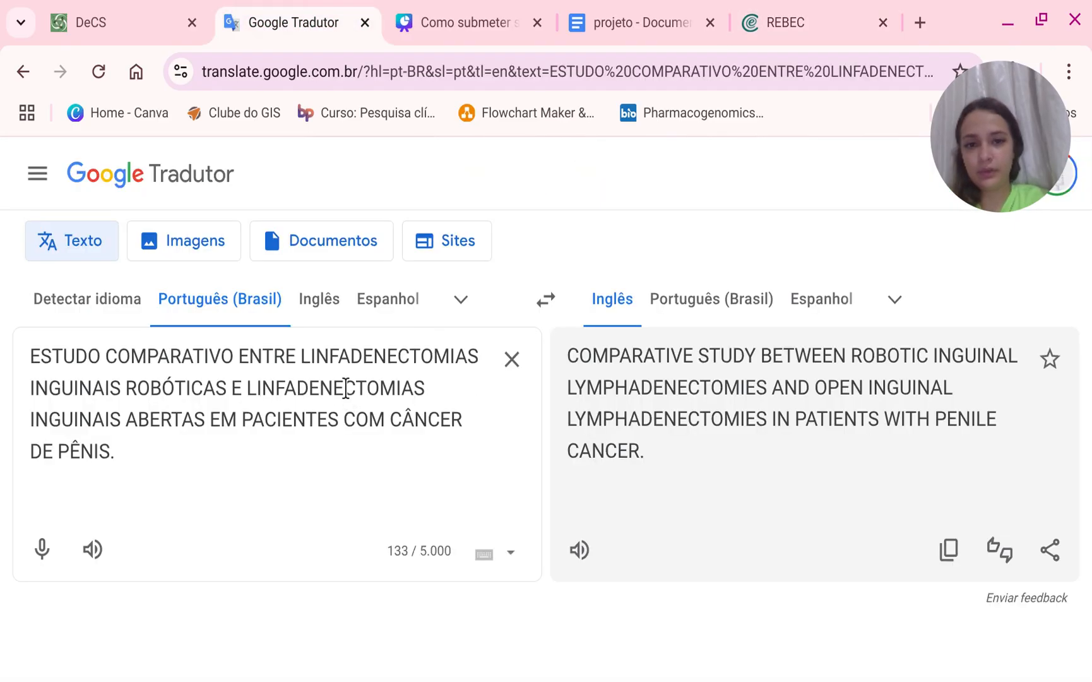
{"action": "left_click", "coordinate": [512, 397]}
{"action": "key", "text": "ctrl+v"}
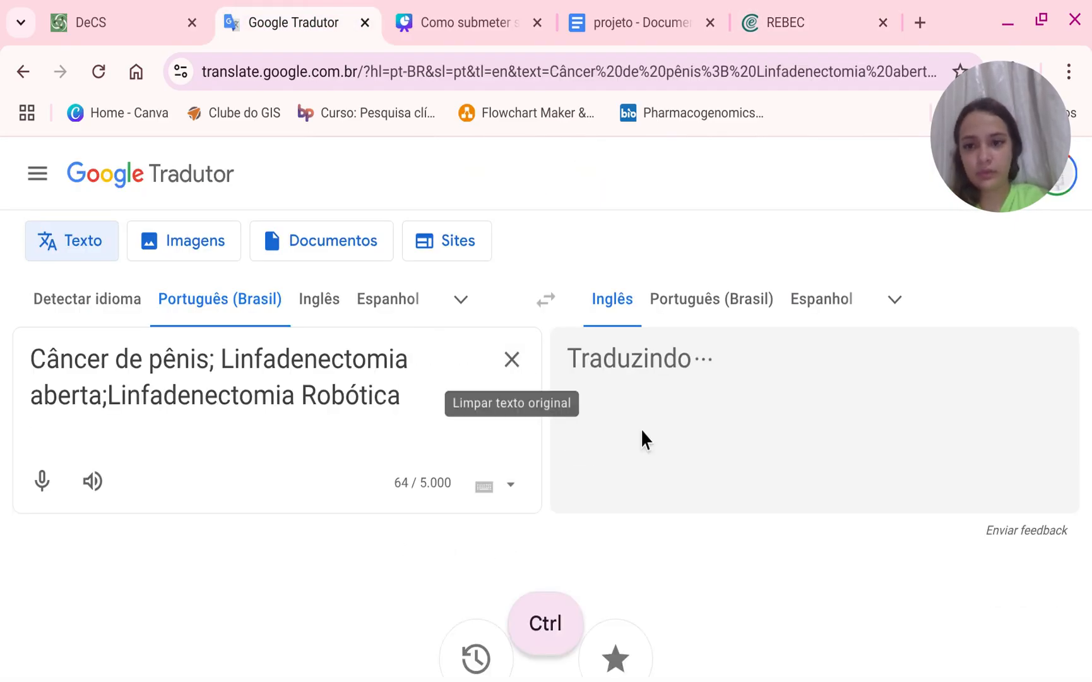
{"action": "left_click", "coordinate": [948, 481]}
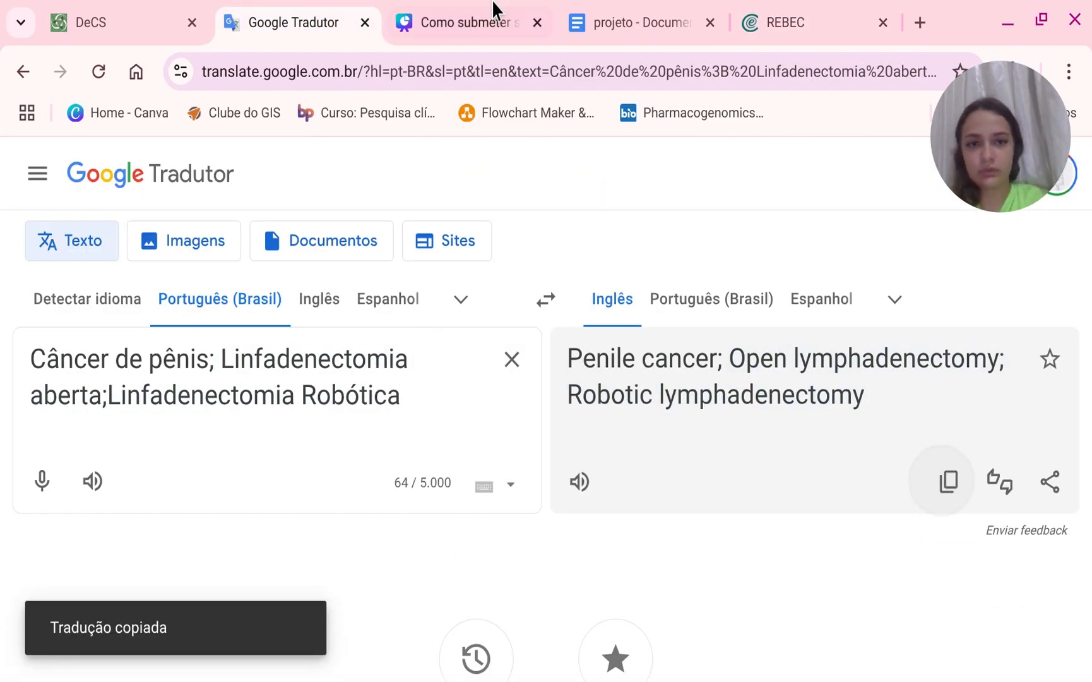
Paste the English translation into the English conditions field on REBEC.
{"action": "left_click", "coordinate": [764, 11]}
{"action": "left_click", "coordinate": [438, 497]}
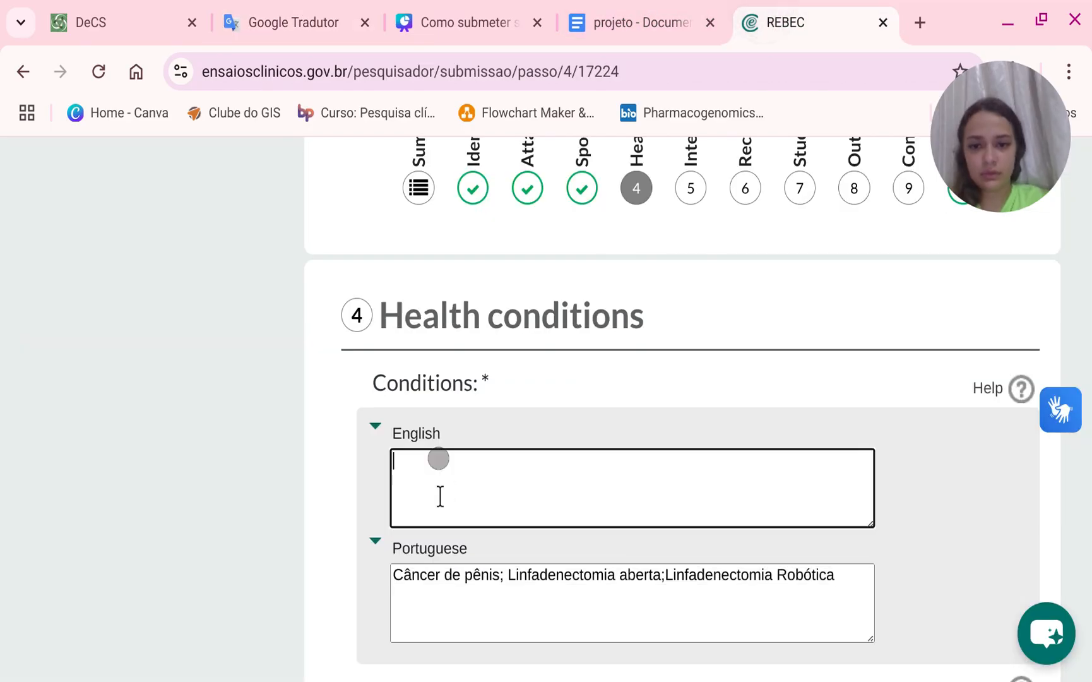
{"action": "key", "text": "ctrl+v"}
{"action": "scroll", "coordinate": [440, 496], "scroll_direction": "down", "scroll_amount": 4}
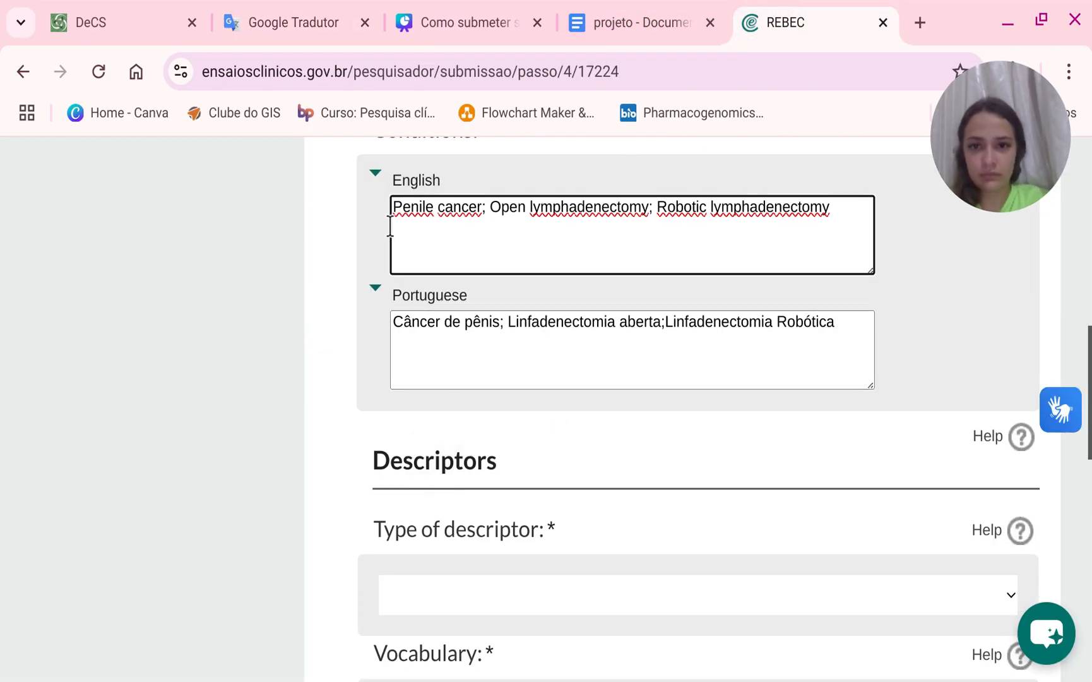
{"action": "left_click", "coordinate": [421, 222]}
{"action": "double_click", "coordinate": [420, 215]}
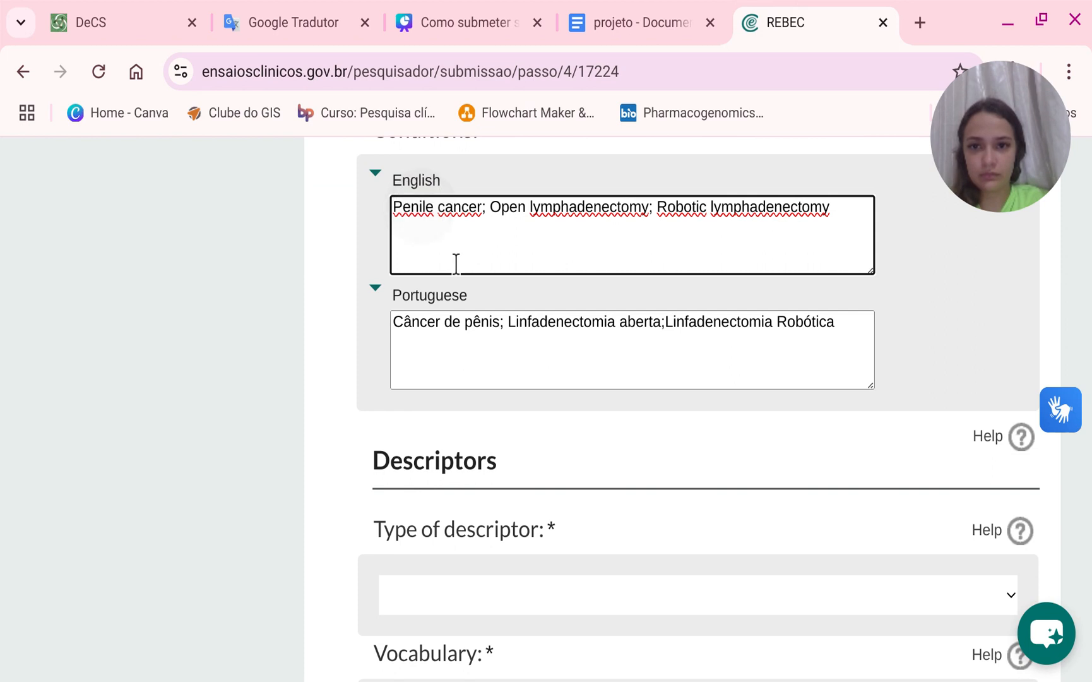
{"action": "left_click", "coordinate": [845, 256]}
{"action": "scroll", "coordinate": [579, 400], "scroll_direction": "down", "scroll_amount": 4}
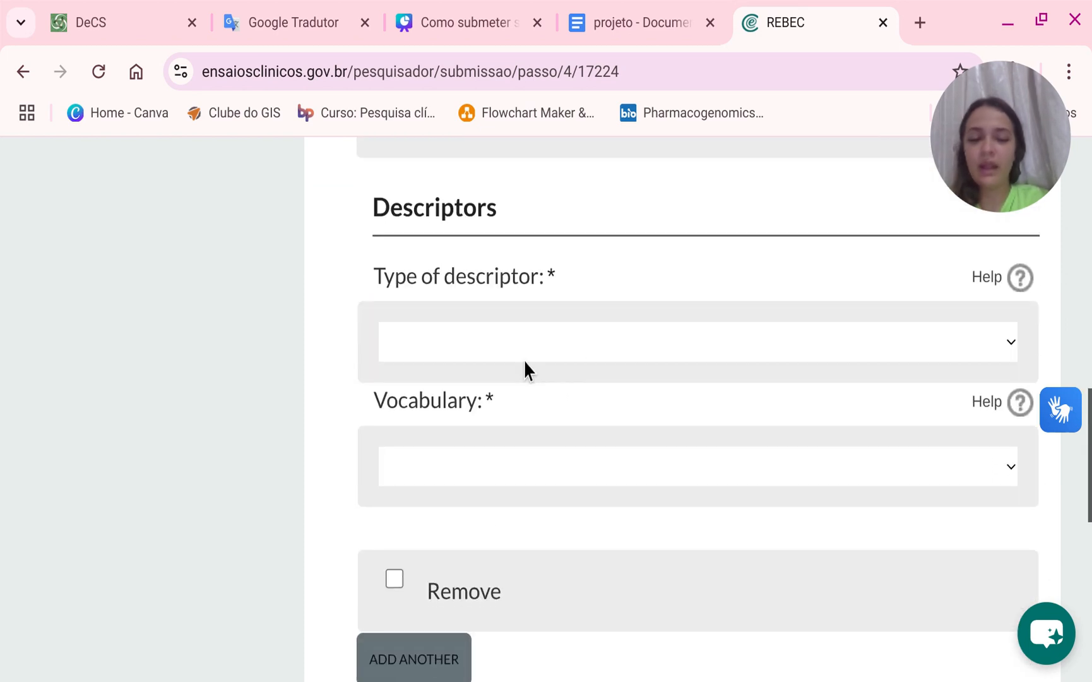
{"action": "left_click", "coordinate": [523, 359]}
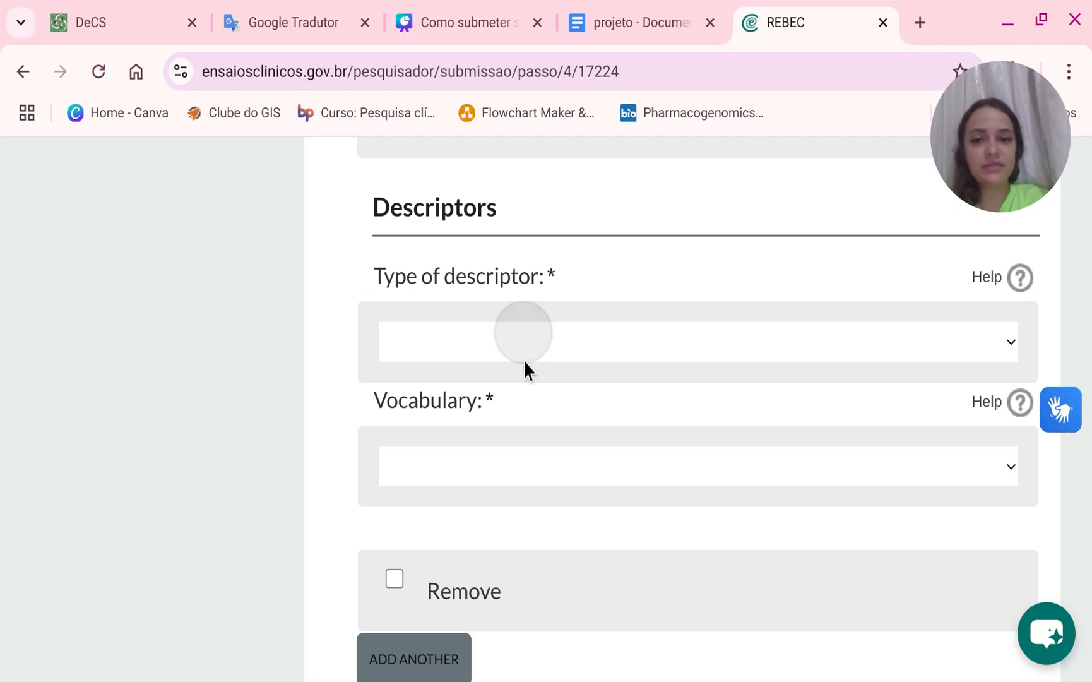
{"action": "left_click", "coordinate": [493, 390]}
Search the DeCS site for linfadenectomia and review the resulting descriptor entry.
{"action": "left_click", "coordinate": [70, 15]}
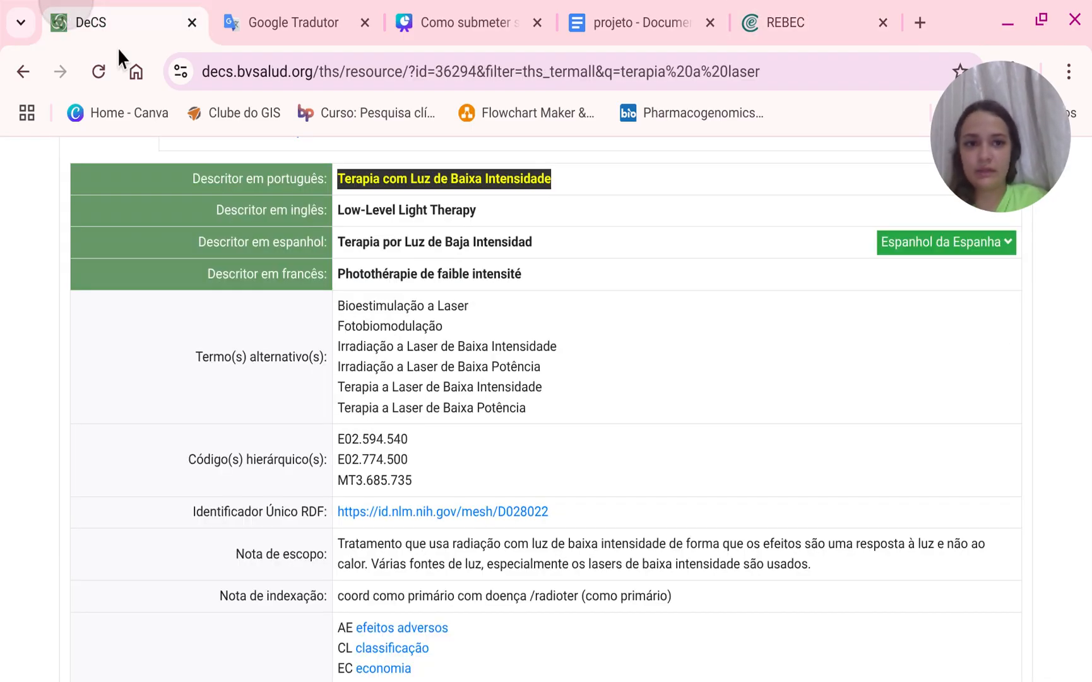
{"action": "scroll", "coordinate": [446, 394], "scroll_direction": "up", "scroll_amount": 4}
{"action": "triple_click", "coordinate": [526, 287]}
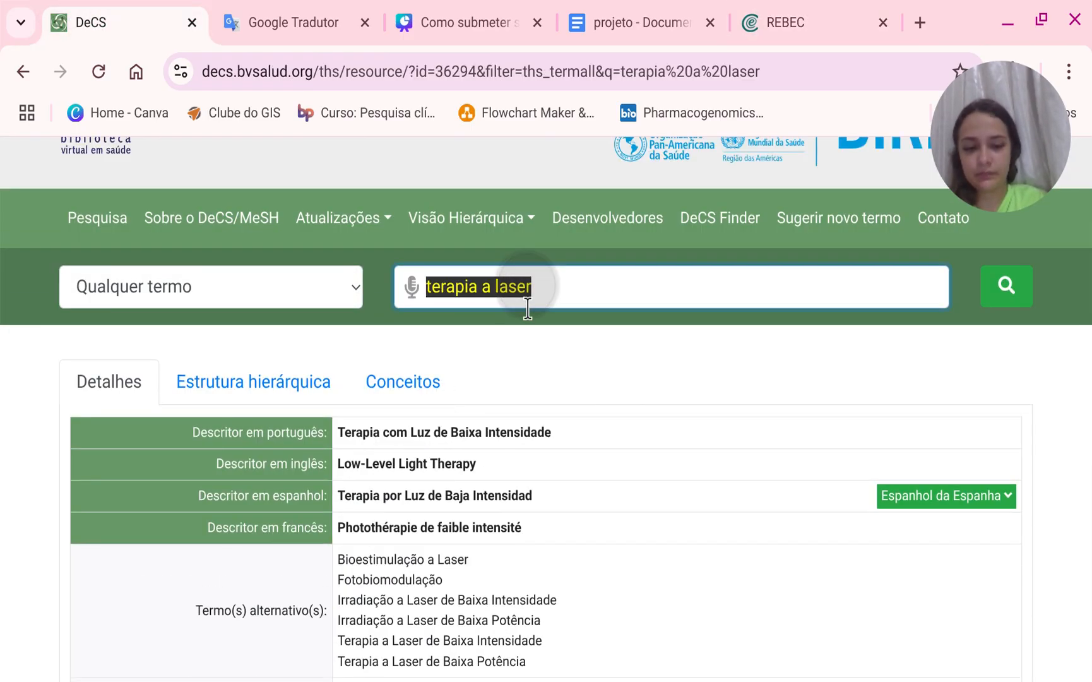
{"action": "key", "text": "BackSpace"}
{"action": "type", "text": "linfan"}
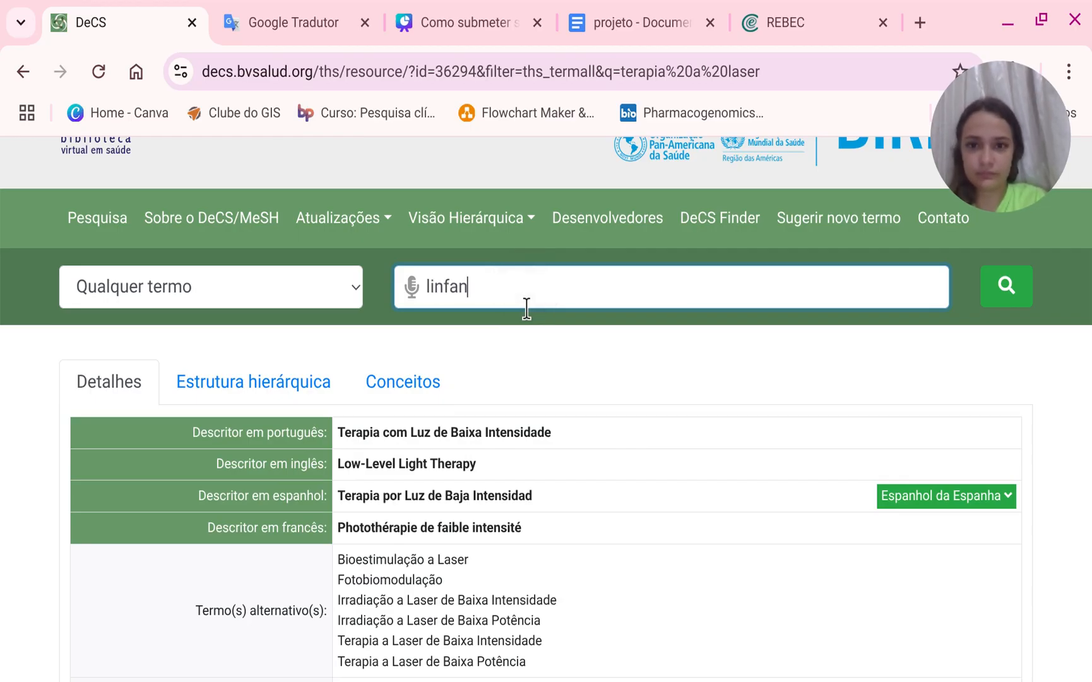
{"action": "key", "text": "BackSpace"}
{"action": "type", "text": "denectomia"}
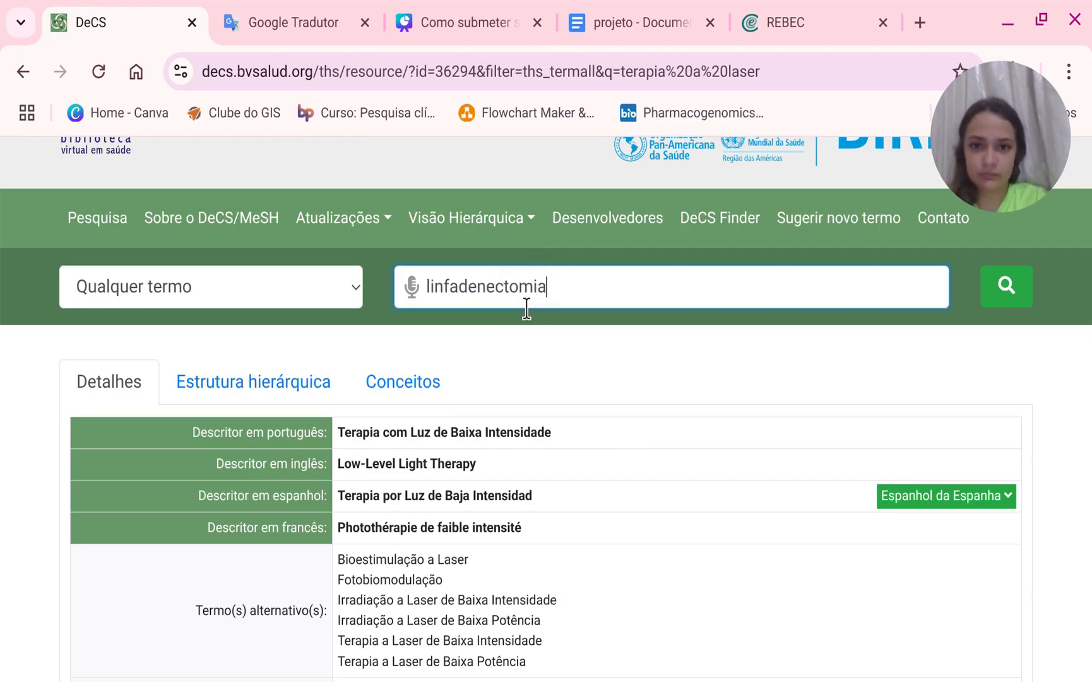
{"action": "key", "text": "Return"}
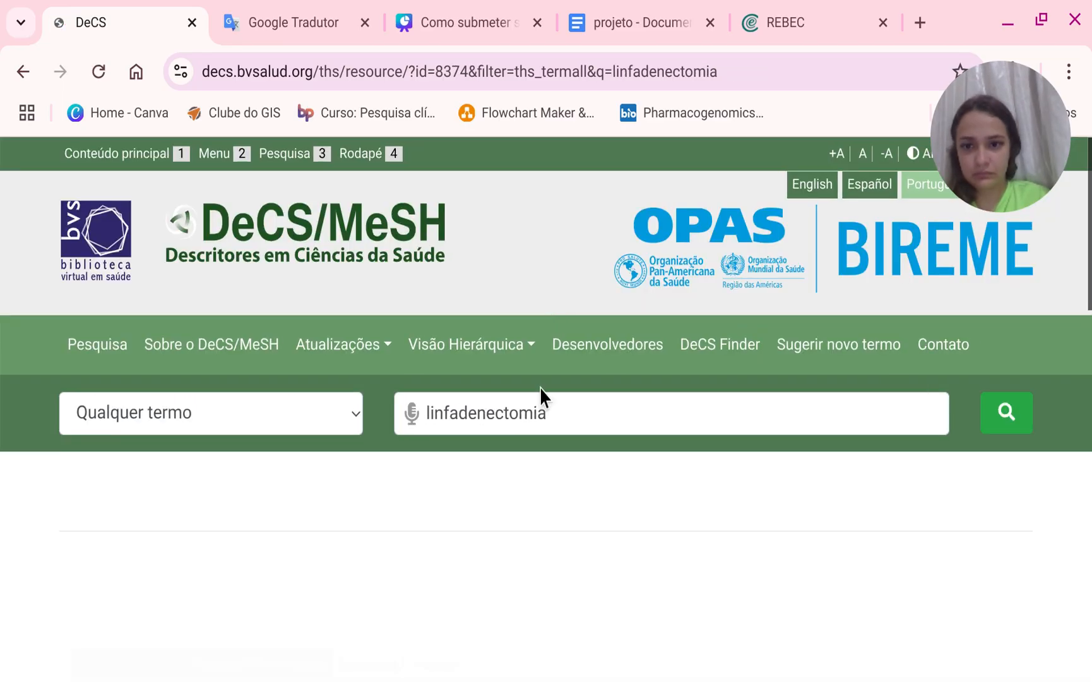
{"action": "scroll", "coordinate": [532, 414], "scroll_direction": "down", "scroll_amount": 5}
{"action": "scroll", "coordinate": [492, 355], "scroll_direction": "down", "scroll_amount": 1}
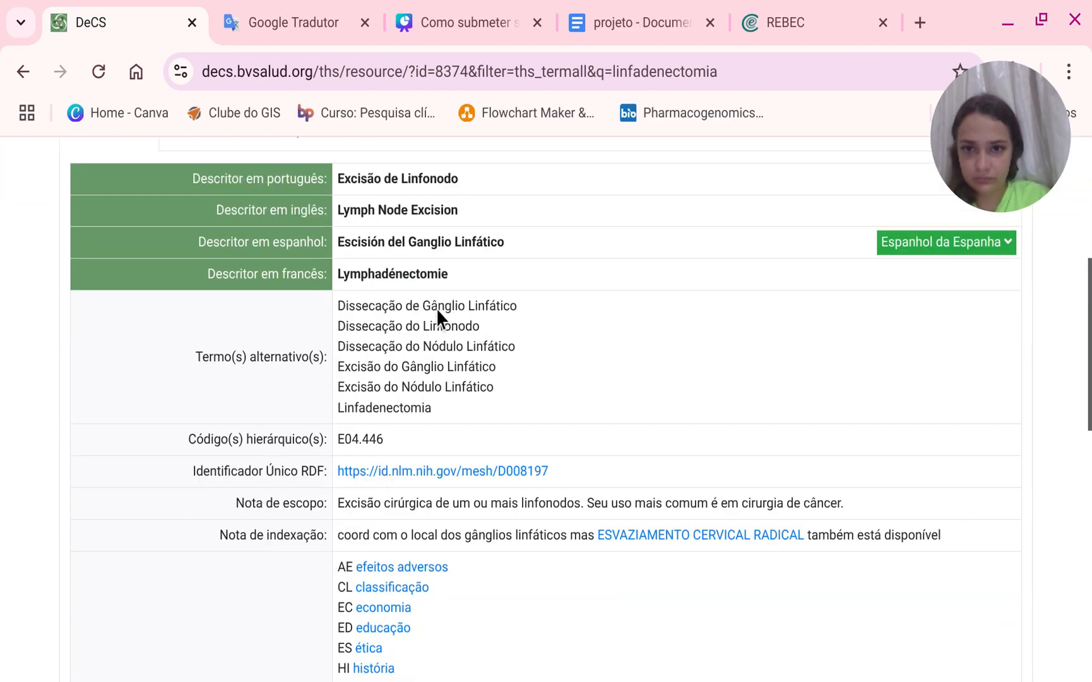
{"action": "scroll", "coordinate": [438, 312], "scroll_direction": "up", "scroll_amount": 6}
Search DeCS for linfadenectomia aberta, then search again for linfadenectomia alone.
{"action": "left_click", "coordinate": [566, 415]}
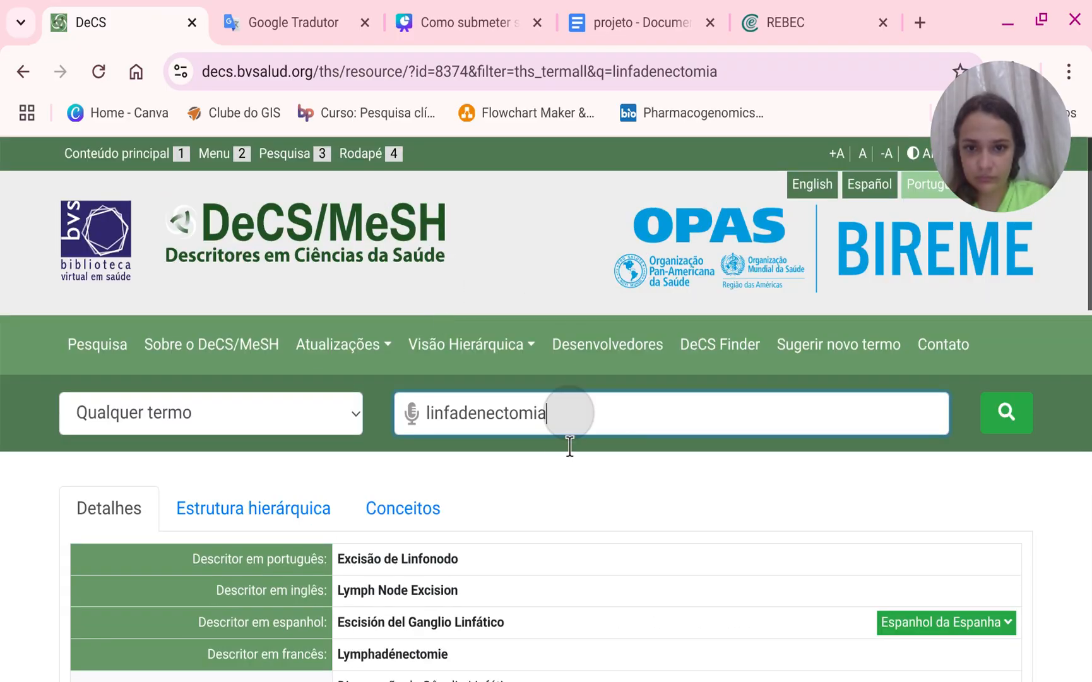
{"action": "type", "text": "aberta"}
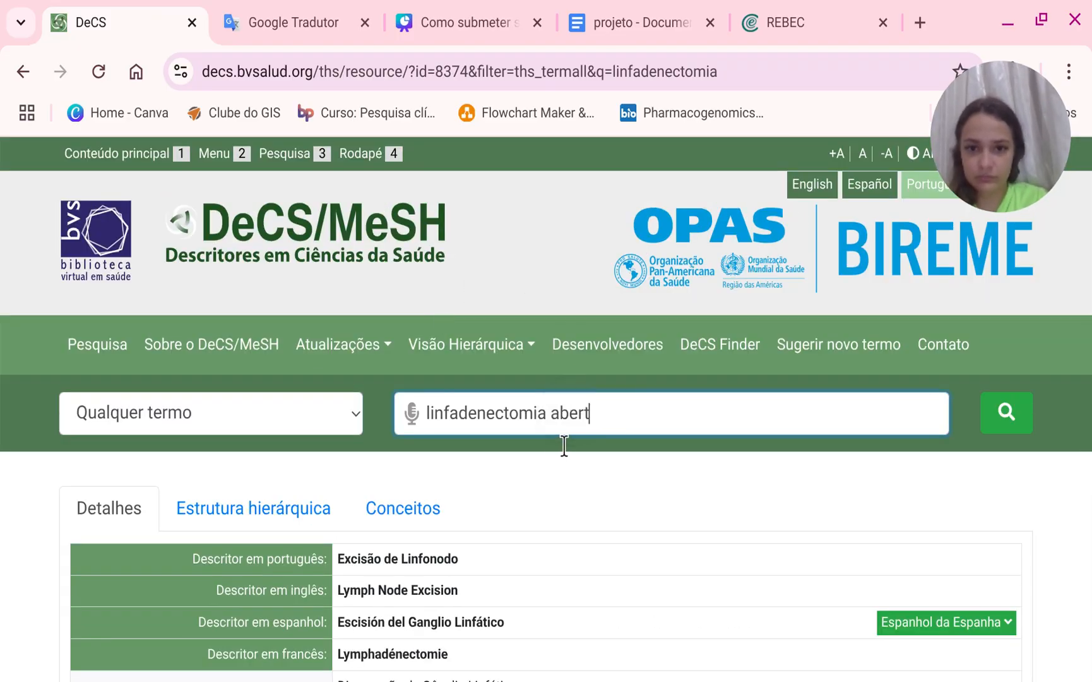
{"action": "key", "text": "Return"}
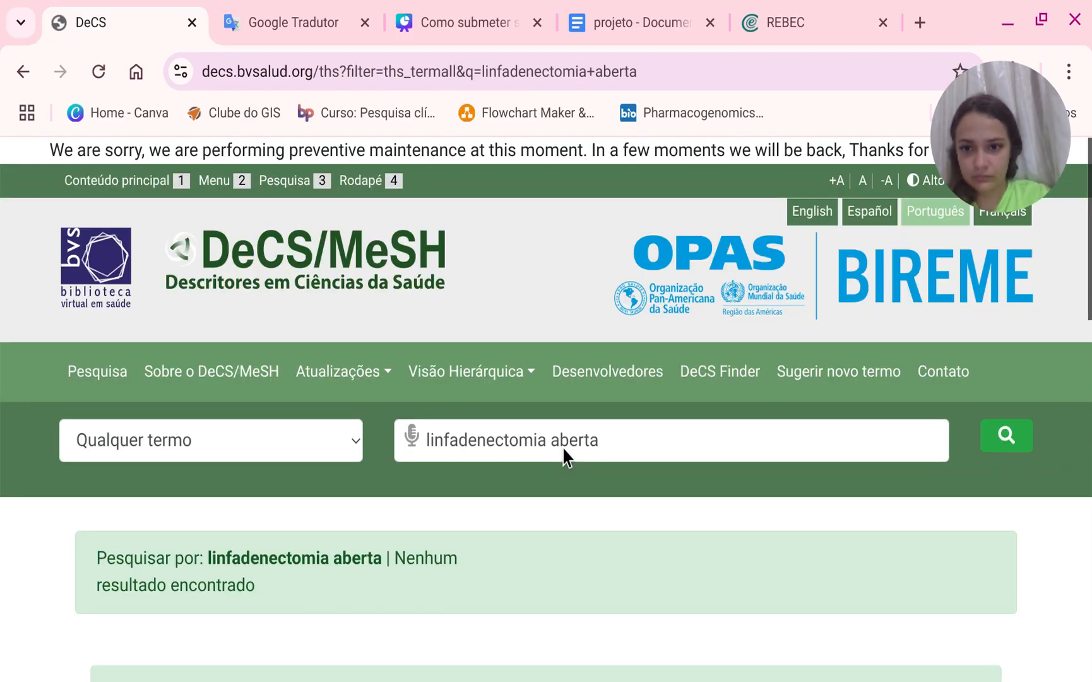
{"action": "scroll", "coordinate": [564, 449], "scroll_direction": "down", "scroll_amount": 3}
{"action": "left_click_drag", "start_coordinate": [639, 187], "coordinate": [546, 209]}
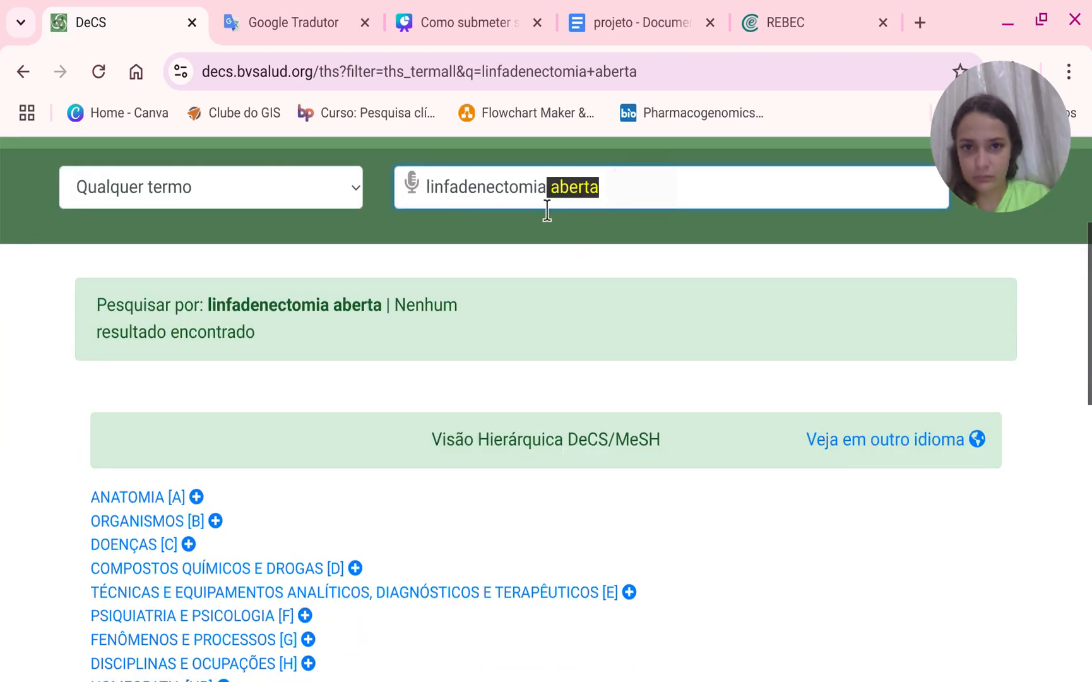
{"action": "key", "text": "BackSpace"}
{"action": "key", "text": "Return"}
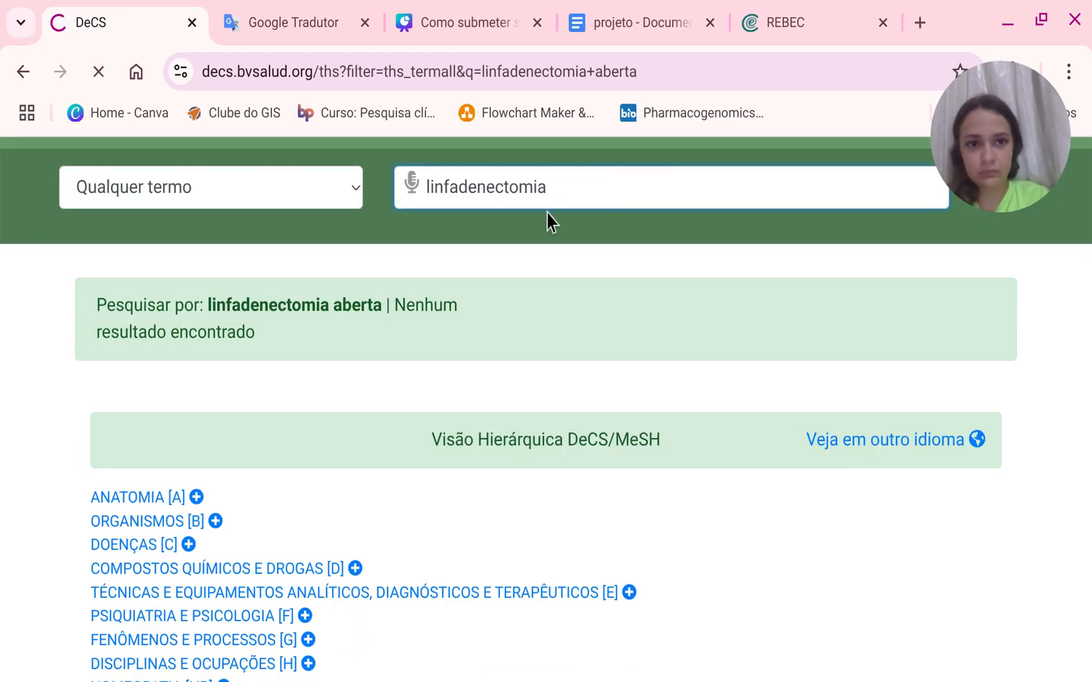
Copy the French descriptor Lymphadénectomie from the DeCS entry.
{"action": "scroll", "coordinate": [527, 245], "scroll_direction": "down", "scroll_amount": 4}
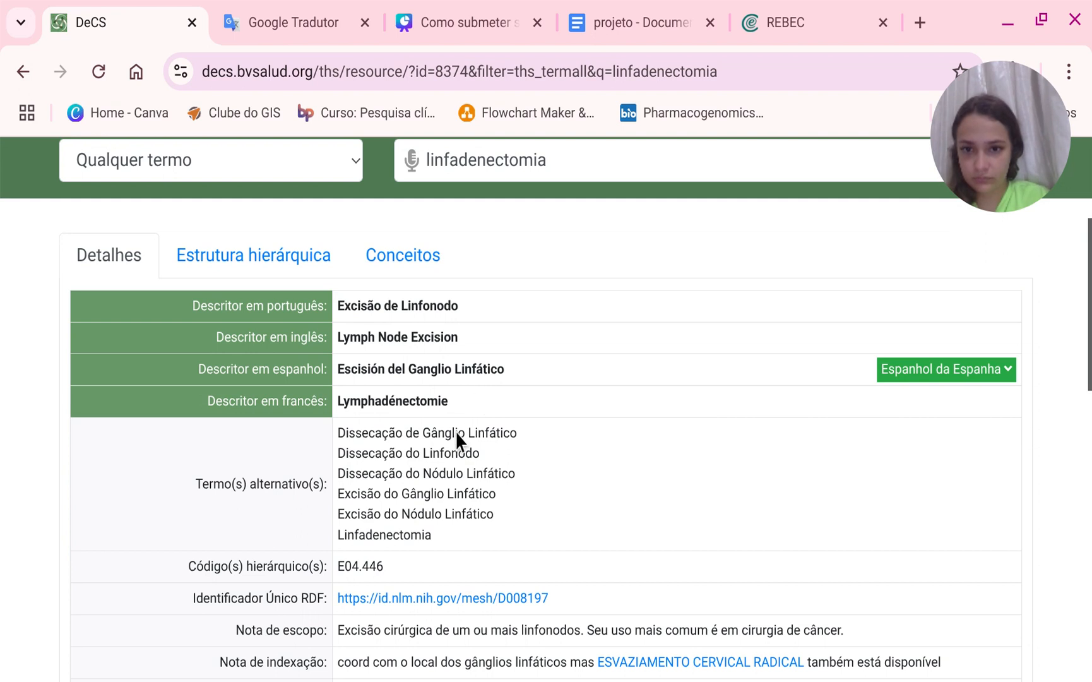
{"action": "double_click", "coordinate": [450, 400]}
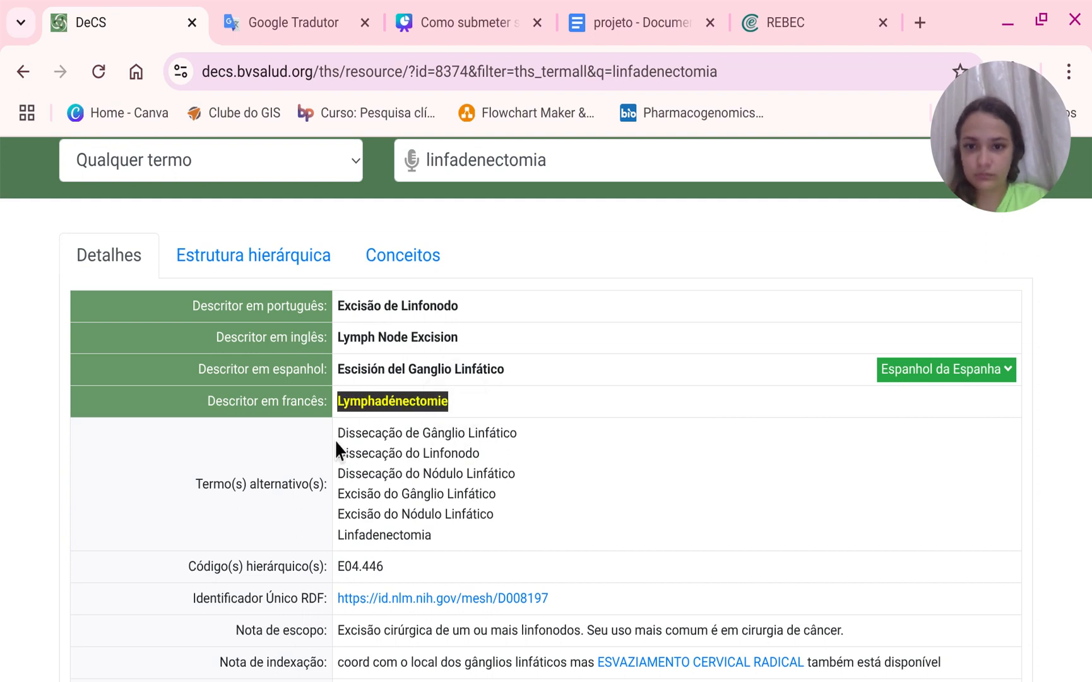
{"action": "key", "text": "ctrl+c"}
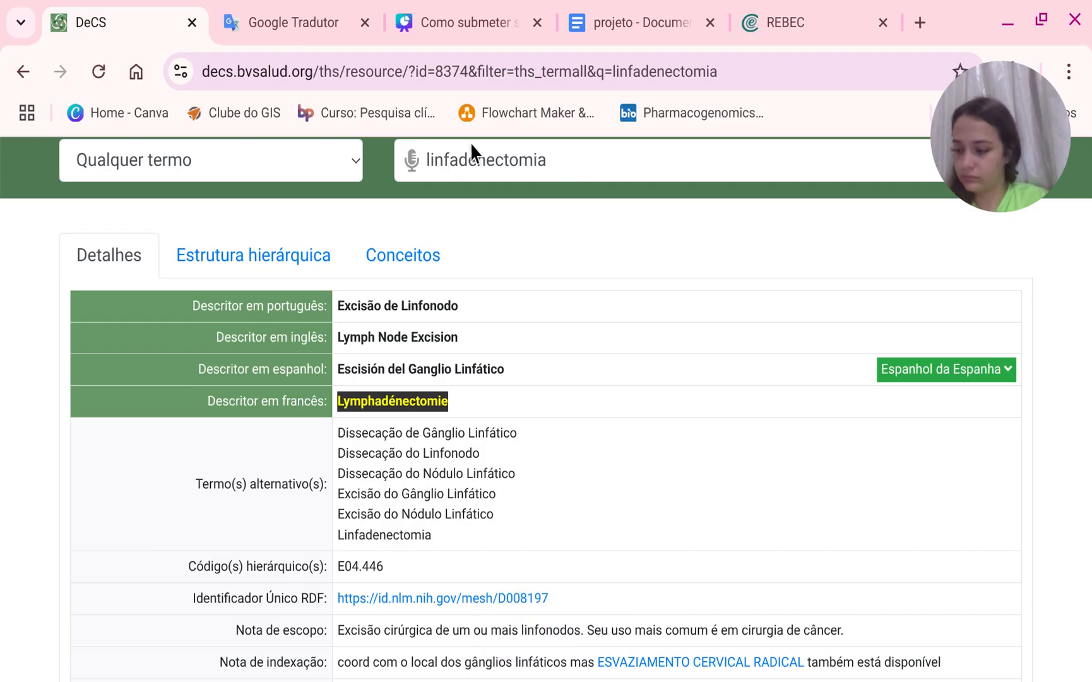
On REBEC, set the descriptor's vocabulary to DeCS.
{"action": "left_click", "coordinate": [765, 17]}
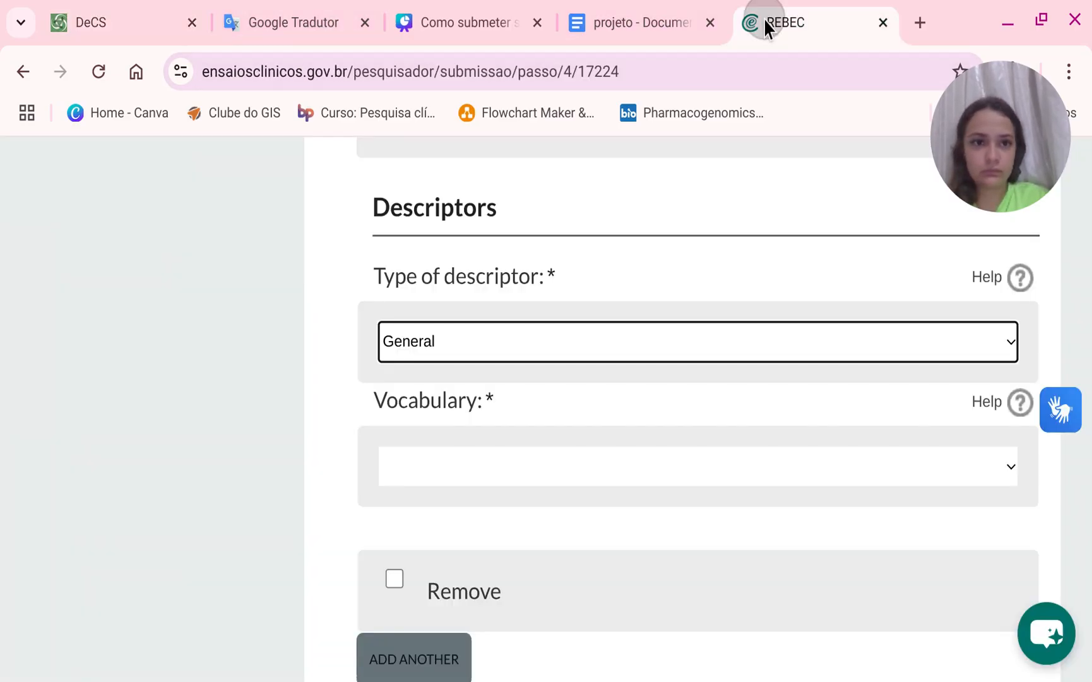
{"action": "left_click", "coordinate": [453, 459]}
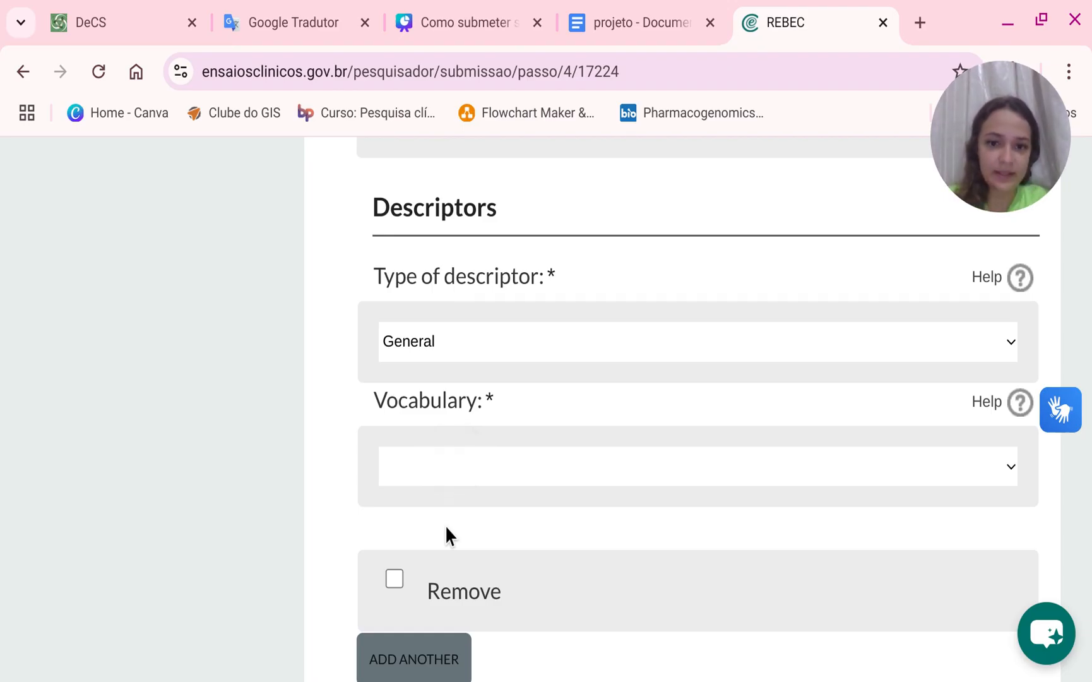
{"action": "left_click", "coordinate": [445, 527]}
{"action": "left_click", "coordinate": [452, 591]}
{"action": "key", "text": "ctrl+v"}
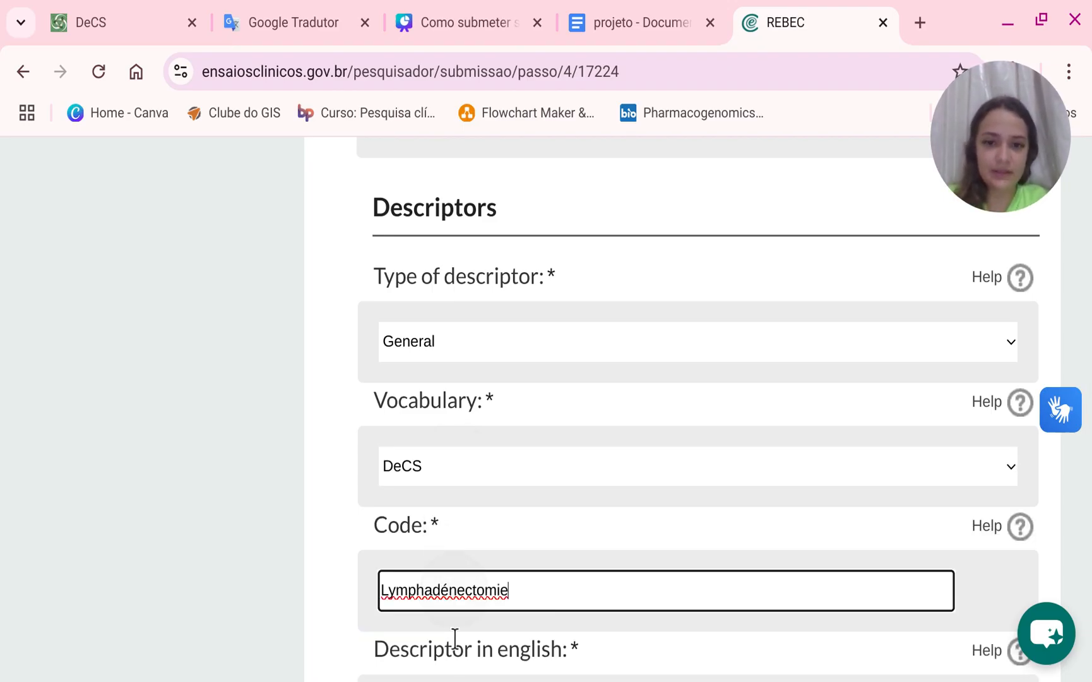
{"action": "scroll", "coordinate": [446, 611], "scroll_direction": "down", "scroll_amount": 2}
{"action": "double_click", "coordinate": [536, 463]}
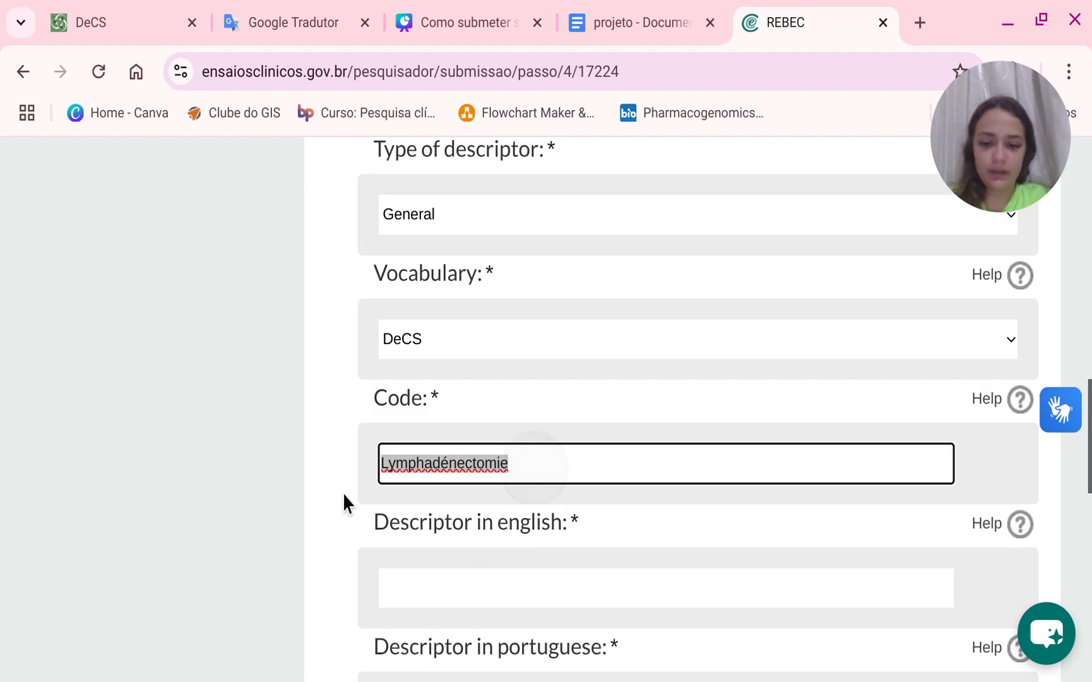
{"action": "key", "text": "BackSpace"}
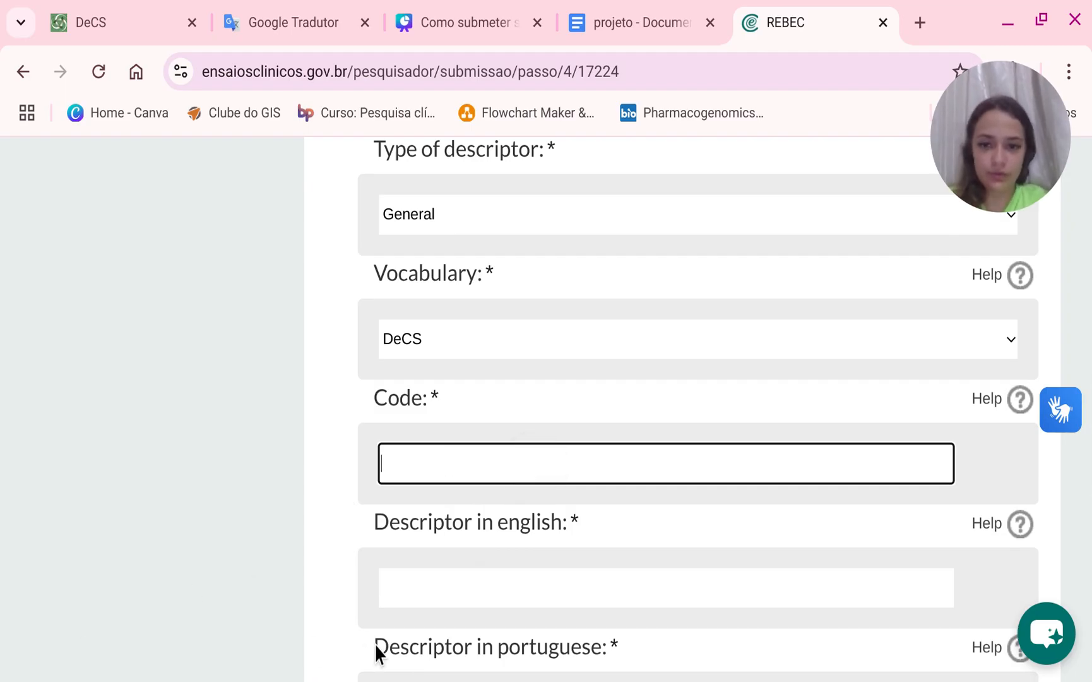
Fill the English descriptor with Lymphadénectomie and the Portuguese descriptor with Linfadenectomia.
{"action": "left_click", "coordinate": [389, 593]}
{"action": "key", "text": "ctrl+v"}
{"action": "scroll", "coordinate": [481, 551], "scroll_direction": "down", "scroll_amount": 4}
{"action": "left_click", "coordinate": [483, 471]}
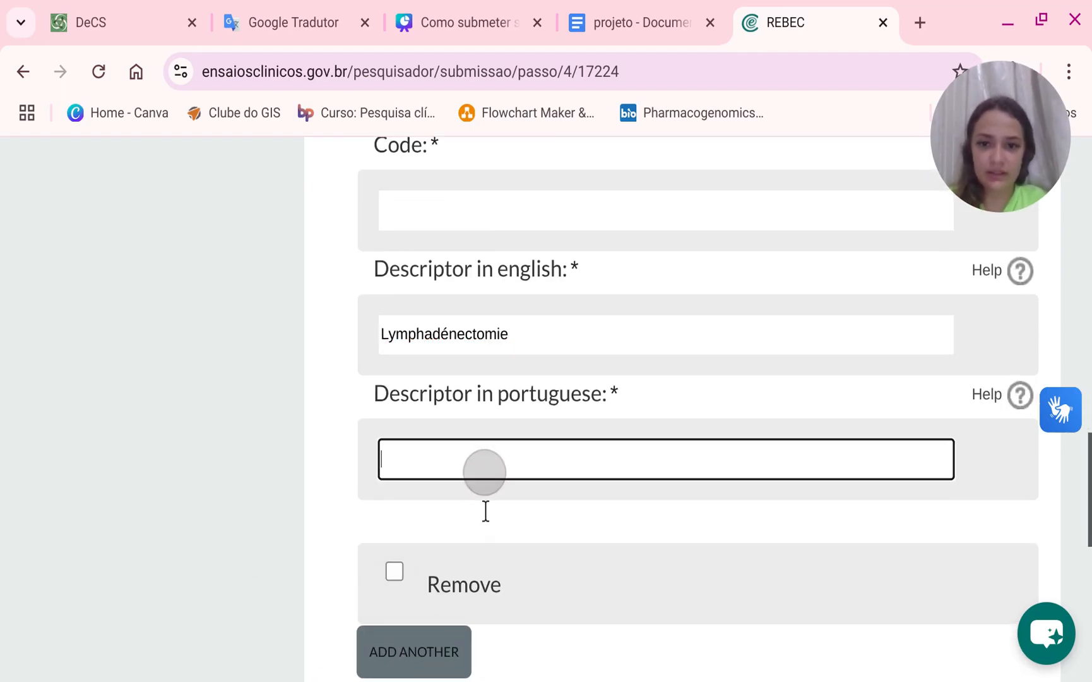
{"action": "type", "text": "Ç"}
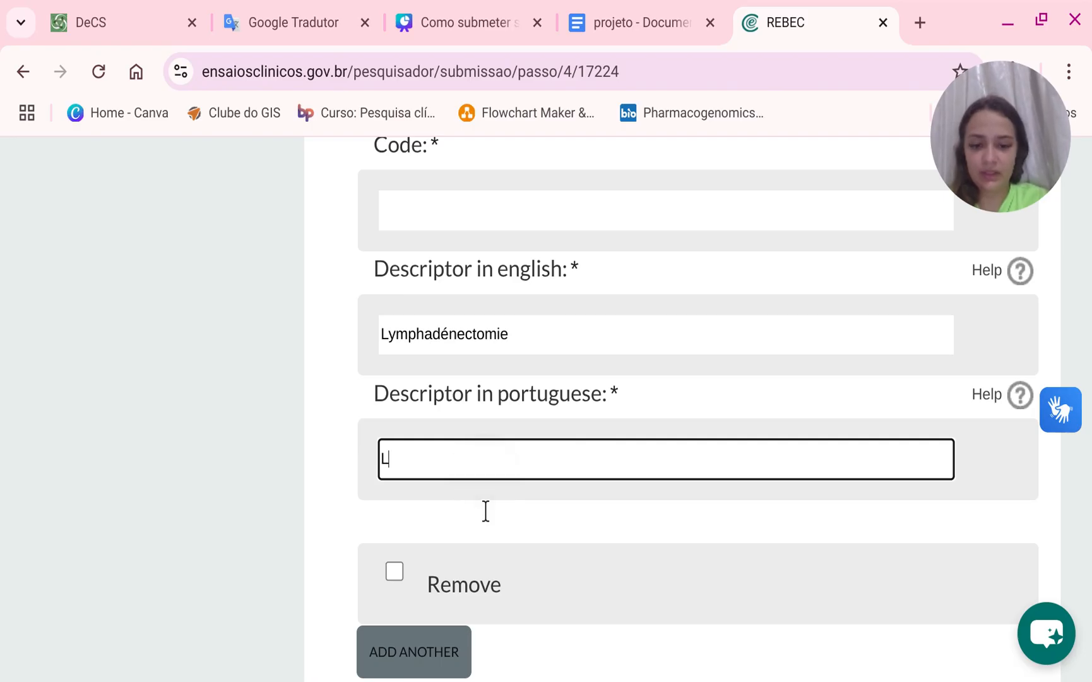
{"action": "type", "text": "infadenectomia"}
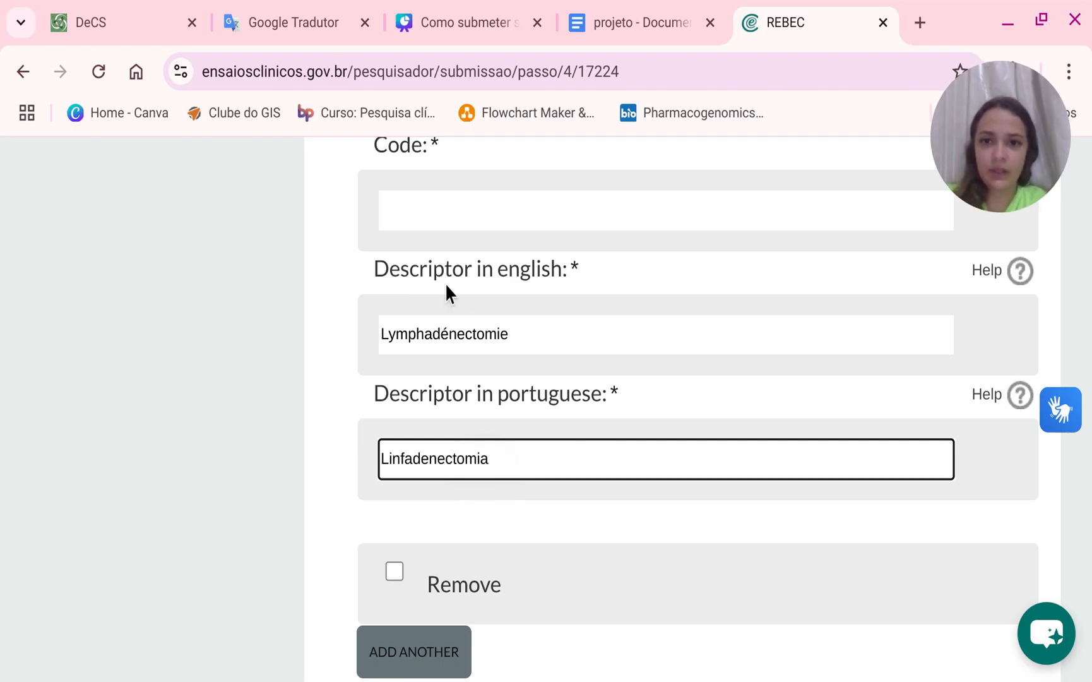
Copy the hierarchical code E04.446 from DeCS and enter it as the descriptor's Code on REBEC.
{"action": "left_click", "coordinate": [468, 212]}
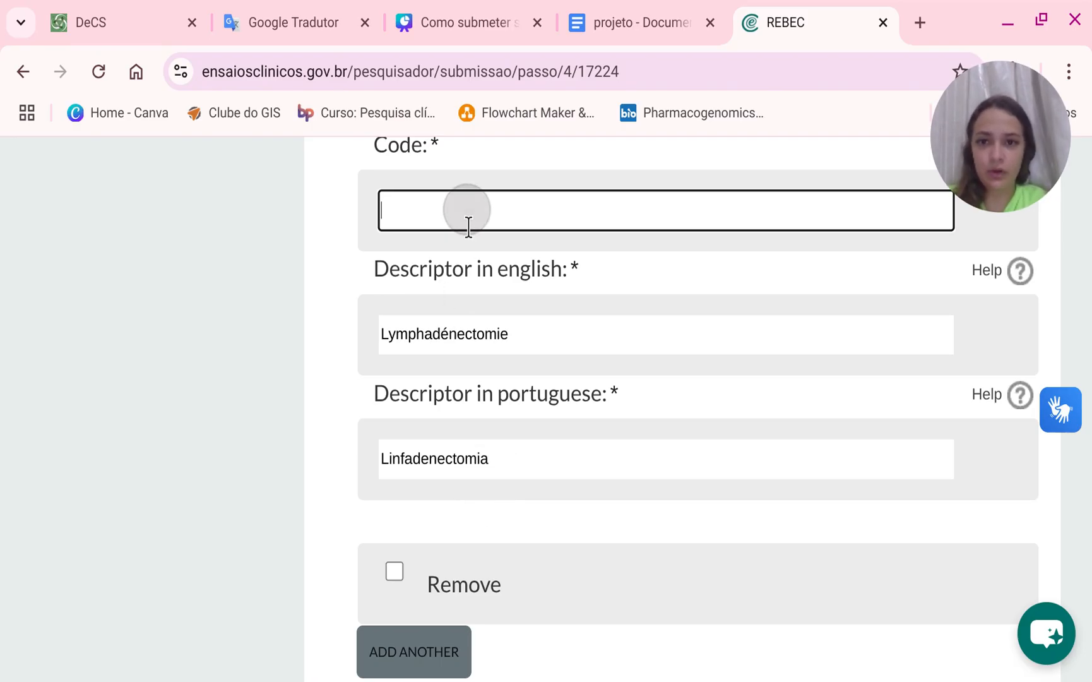
{"action": "left_click", "coordinate": [96, 12]}
{"action": "scroll", "coordinate": [385, 415], "scroll_direction": "down", "scroll_amount": 1}
{"action": "scroll", "coordinate": [386, 415], "scroll_direction": "down", "scroll_amount": 1}
{"action": "left_click_drag", "start_coordinate": [387, 438], "coordinate": [314, 466]}
{"action": "key", "text": "ctrl+c"}
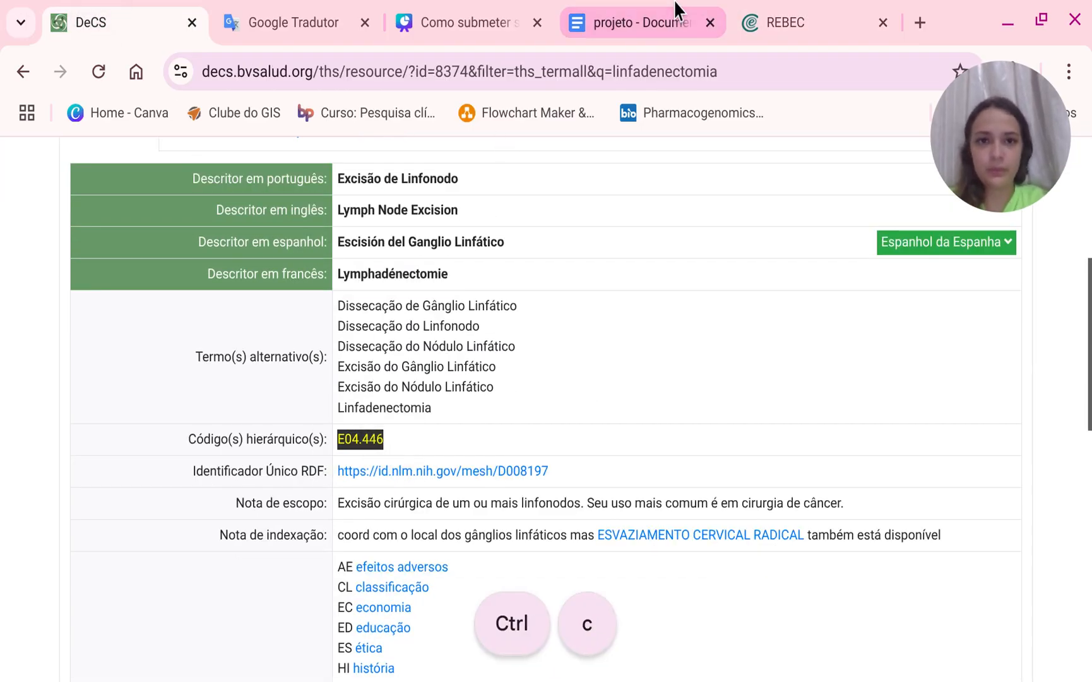
{"action": "left_click", "coordinate": [788, 22]}
{"action": "left_click", "coordinate": [432, 217]}
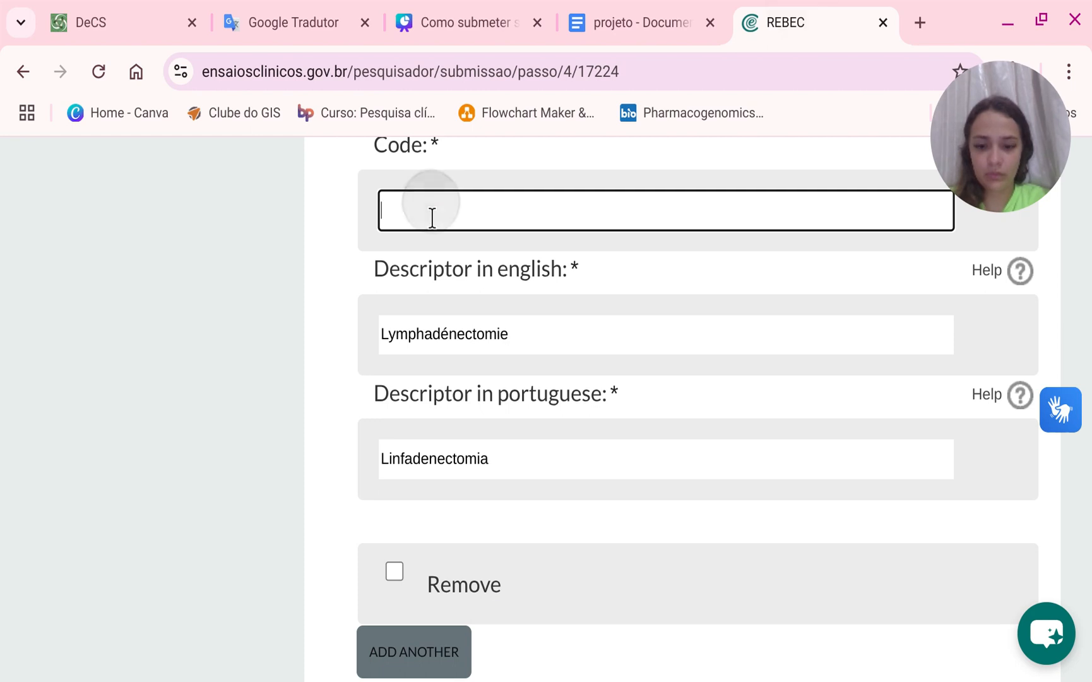
{"action": "key", "text": "ctrl+v"}
{"action": "left_click", "coordinate": [412, 217]}
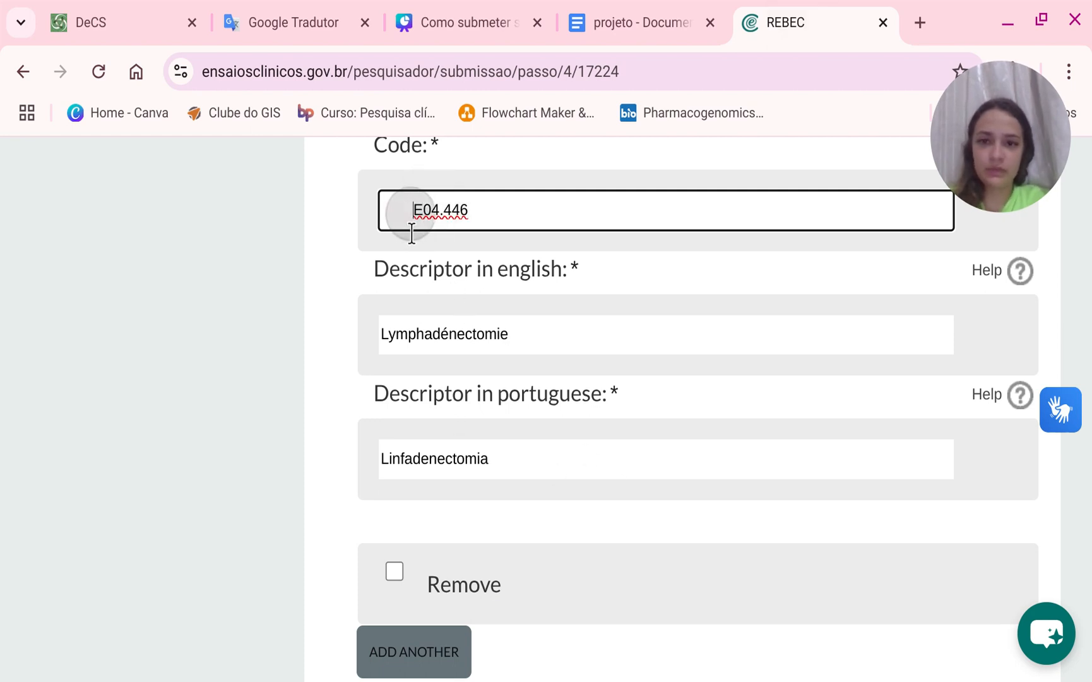
{"action": "key", "text": "BackSpace"}
Add another descriptor and set its type to General and its vocabulary to DeCS.
{"action": "scroll", "coordinate": [509, 475], "scroll_direction": "down", "scroll_amount": 2}
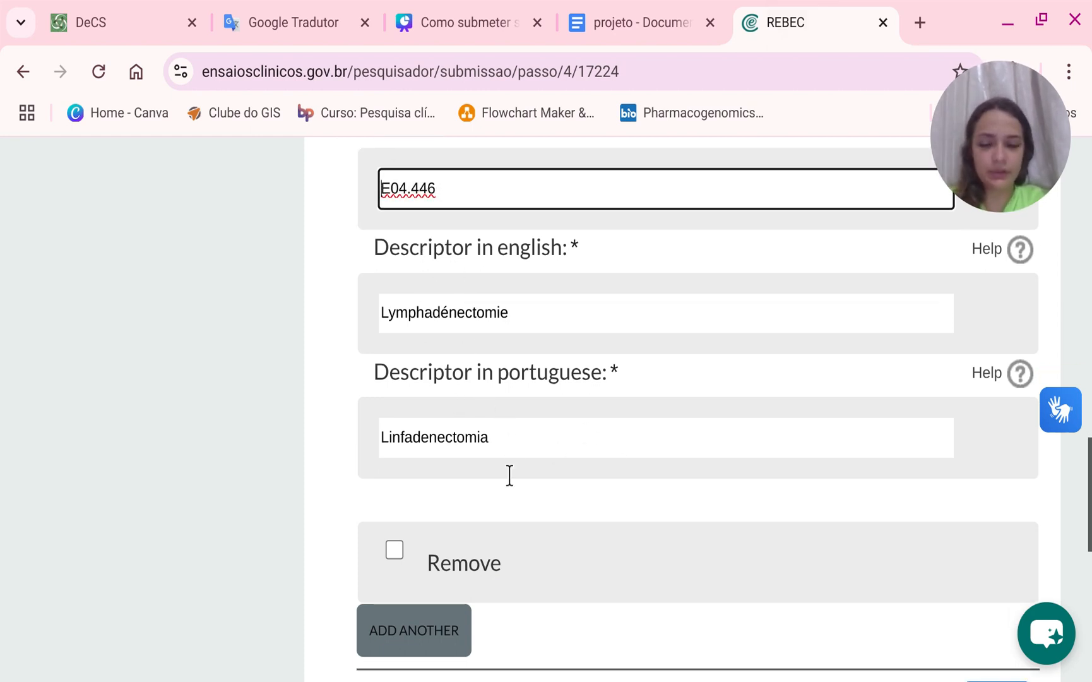
{"action": "left_click", "coordinate": [411, 528]}
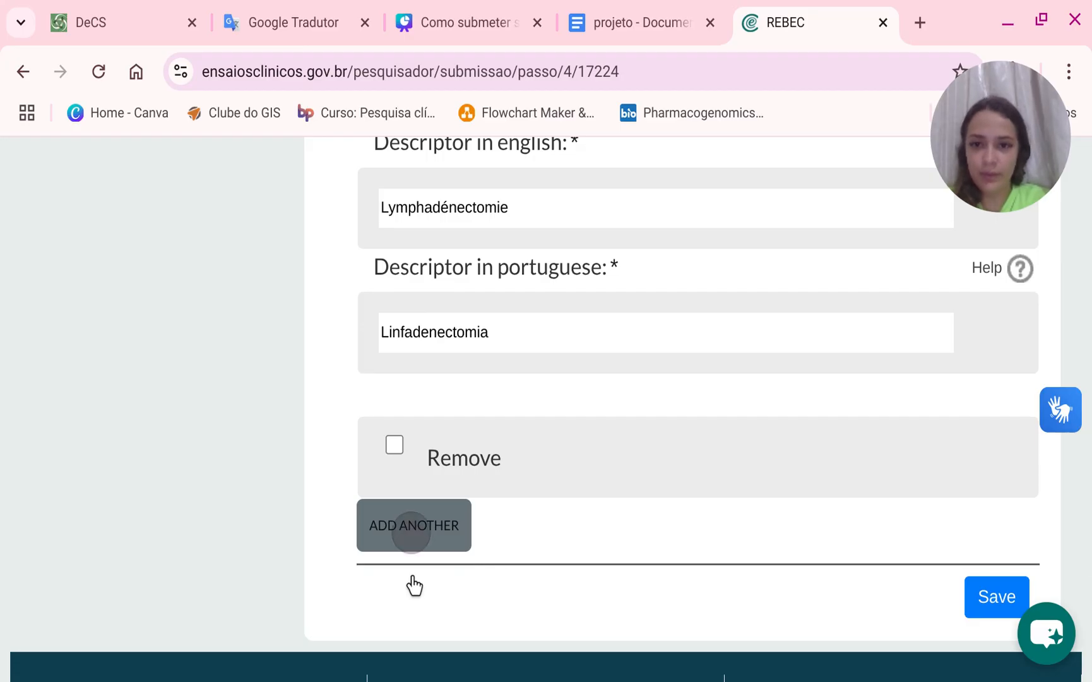
{"action": "scroll", "coordinate": [419, 441], "scroll_direction": "down", "scroll_amount": 4}
{"action": "left_click", "coordinate": [464, 323]}
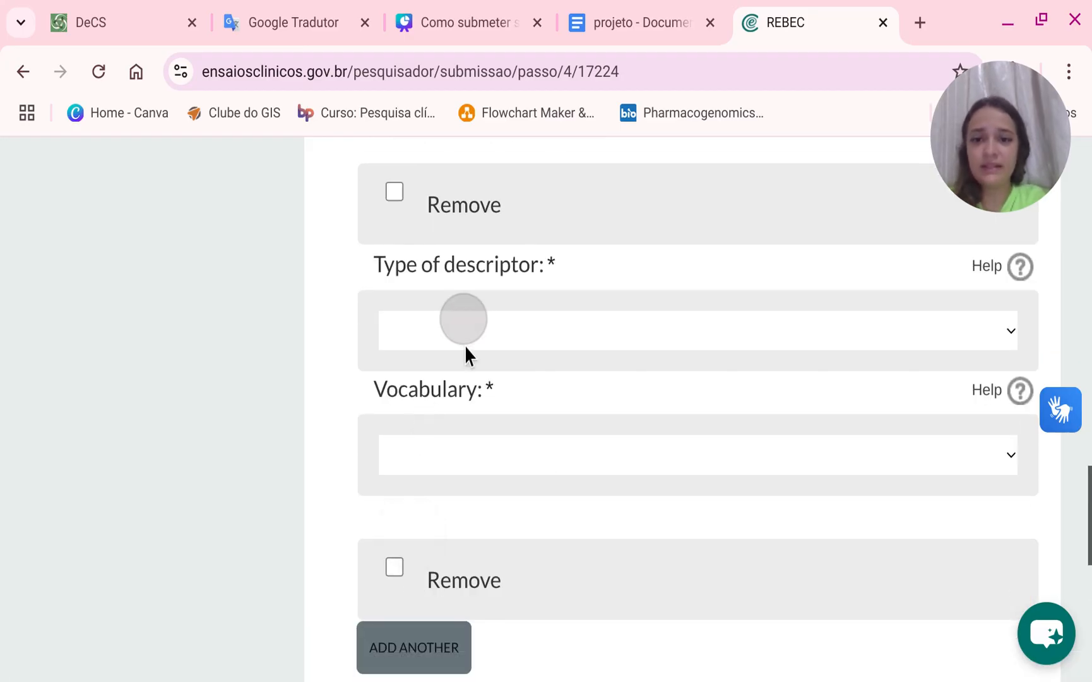
{"action": "left_click", "coordinate": [465, 378]}
{"action": "left_click", "coordinate": [428, 437]}
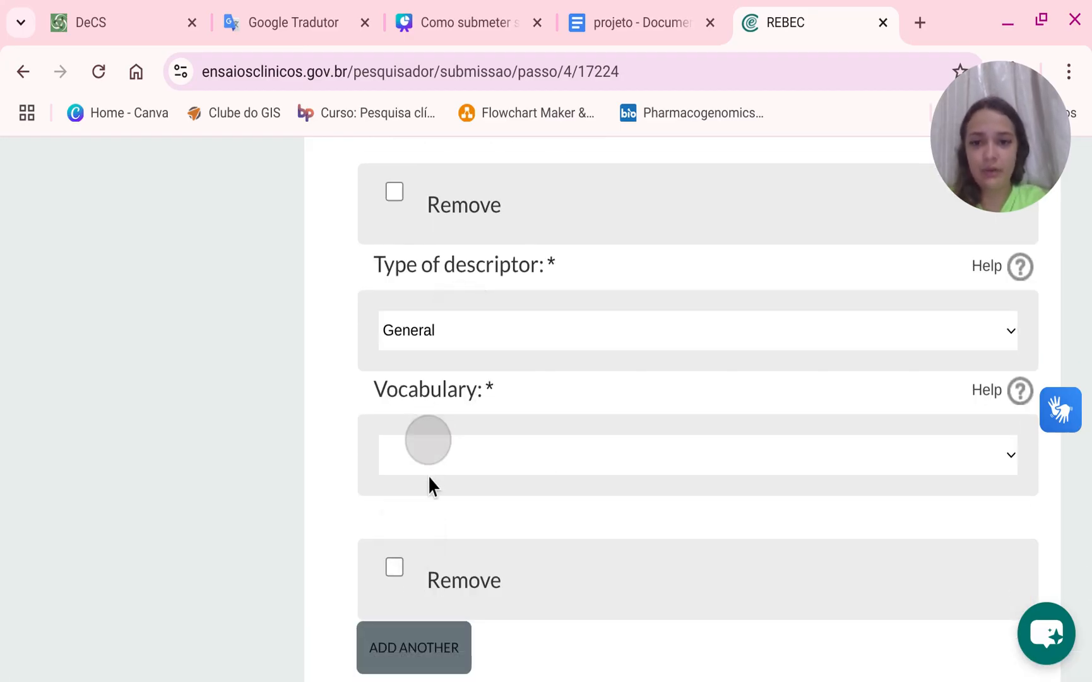
{"action": "left_click", "coordinate": [379, 517]}
{"action": "left_click", "coordinate": [436, 571]}
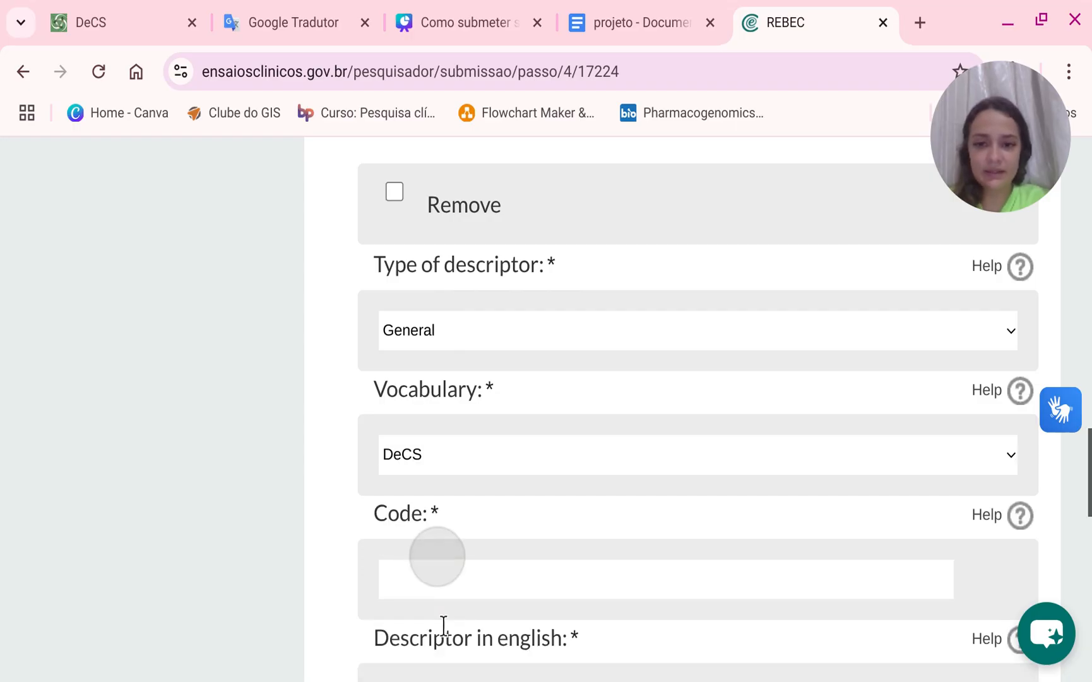
Search DeCS for cancer de penis and review the descriptor entry.
{"action": "left_click", "coordinate": [133, 14]}
{"action": "scroll", "coordinate": [530, 271], "scroll_direction": "up", "scroll_amount": 4}
{"action": "double_click", "coordinate": [556, 294]}
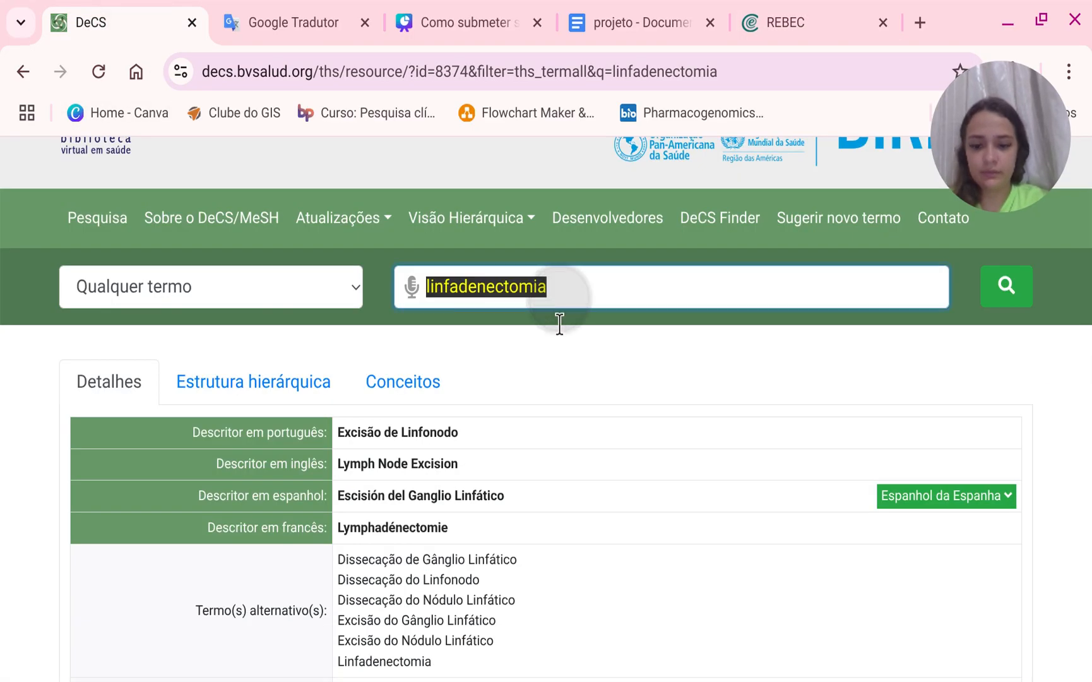
{"action": "type", "text": "cancer de pen"}
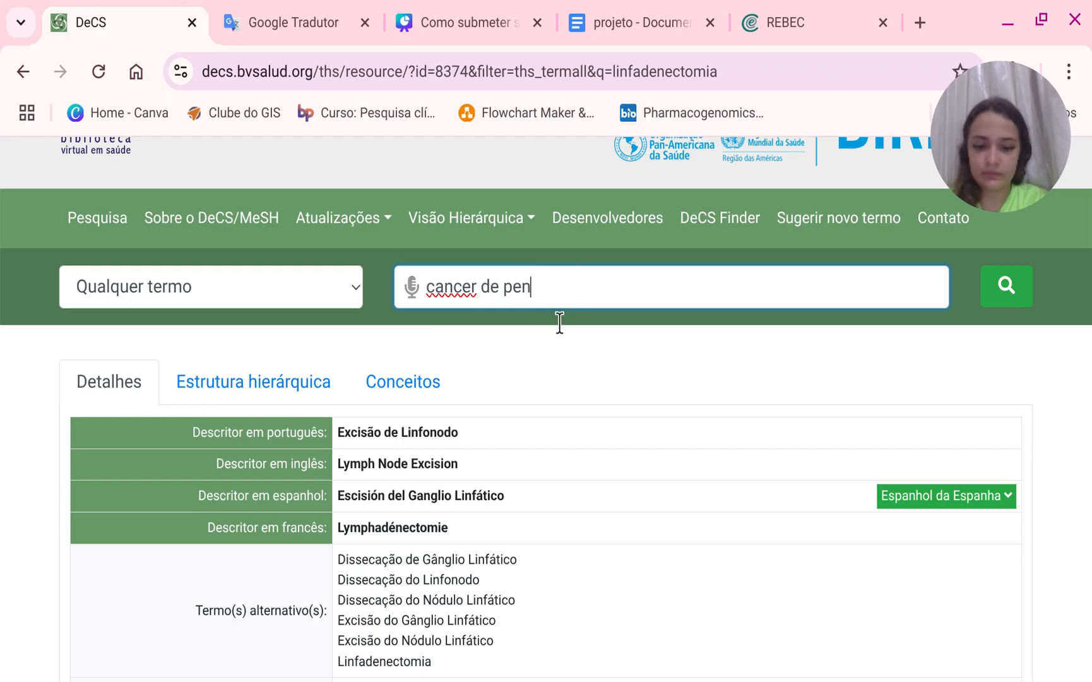
{"action": "type", "text": "is"}
{"action": "key", "text": "Return"}
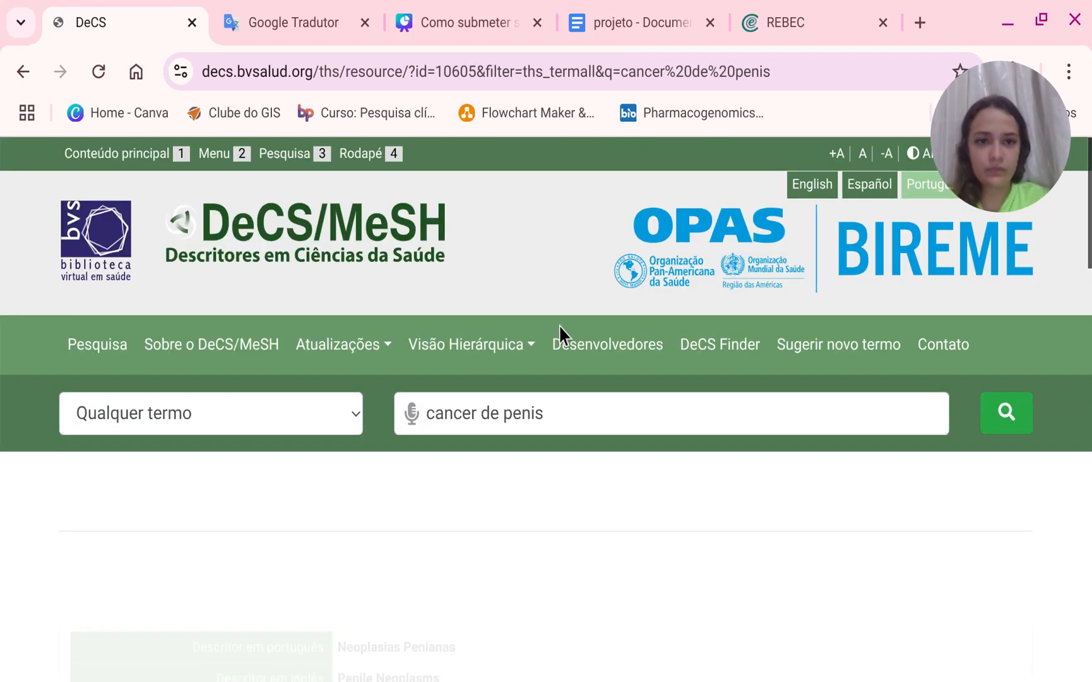
{"action": "scroll", "coordinate": [563, 403], "scroll_direction": "down", "scroll_amount": 4}
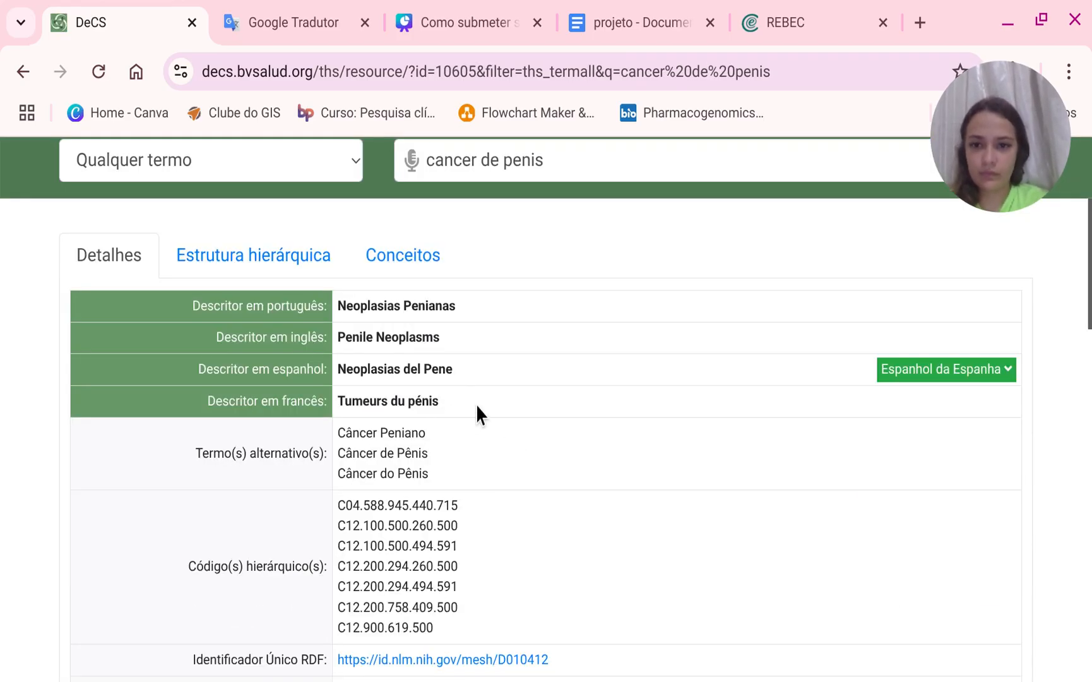
Fill the English descriptor with Penile Neoplasms, copied from DeCS, and the Portuguese descriptor with Câncer de pênis.
{"action": "left_click_drag", "start_coordinate": [473, 368], "coordinate": [333, 408]}
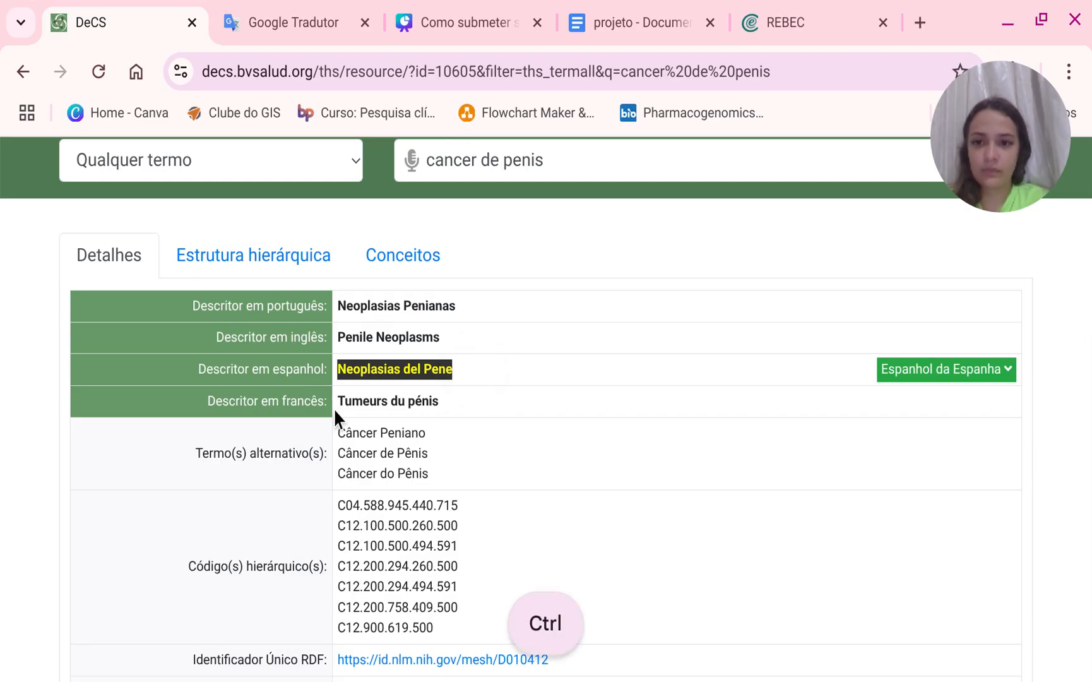
{"action": "left_click_drag", "start_coordinate": [450, 337], "coordinate": [319, 368]}
{"action": "key", "text": "ctrl+c"}
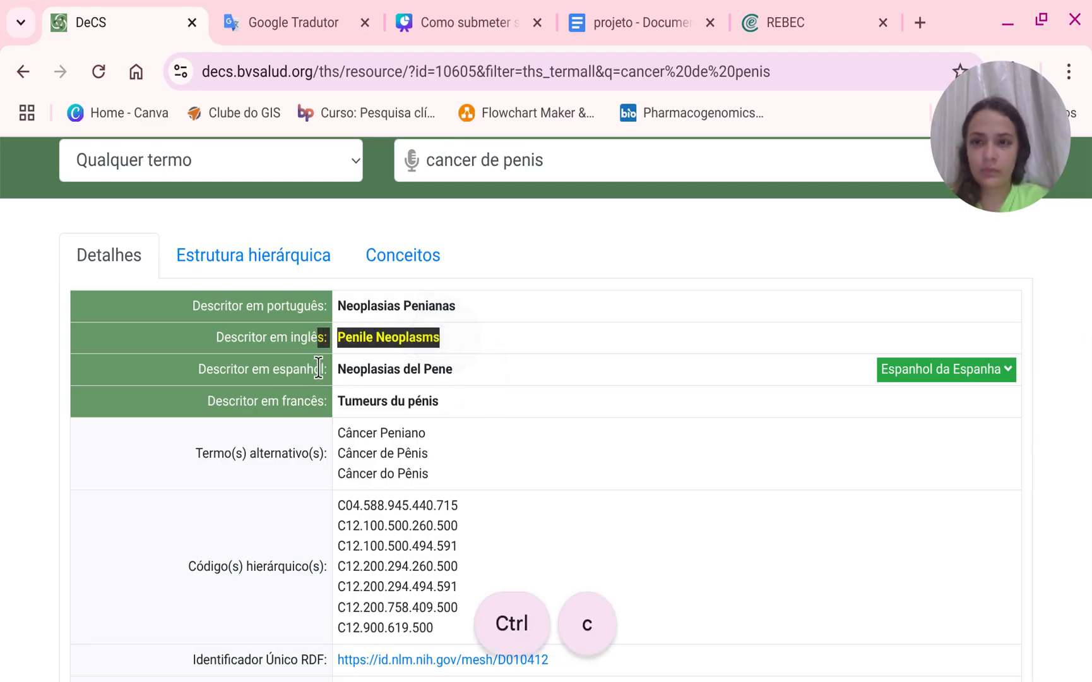
{"action": "left_click", "coordinate": [764, 9]}
{"action": "scroll", "coordinate": [461, 534], "scroll_direction": "down", "scroll_amount": 4}
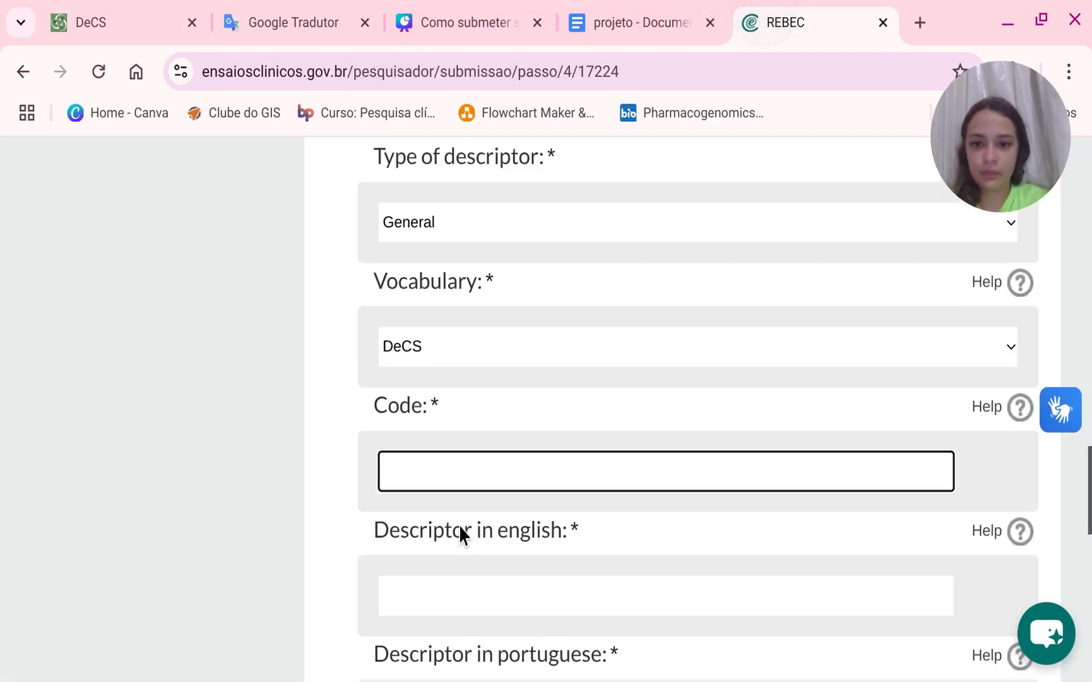
{"action": "left_click", "coordinate": [478, 458]}
{"action": "key", "text": "ctrl+v"}
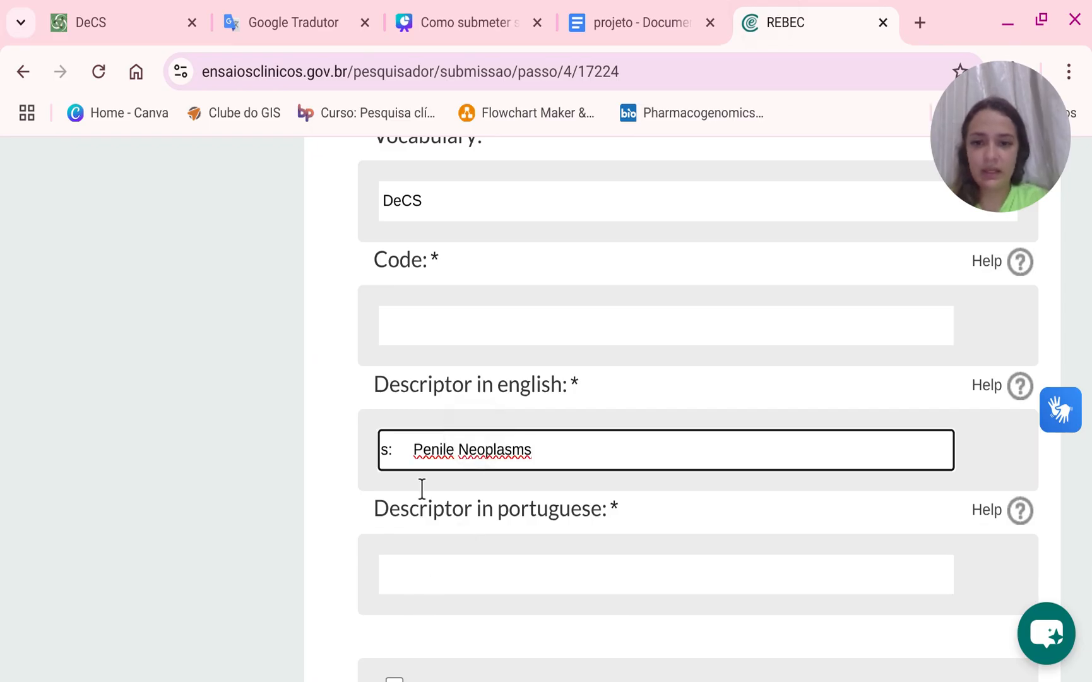
{"action": "left_click_drag", "start_coordinate": [415, 448], "coordinate": [351, 451]}
{"action": "key", "text": "BackSpace"}
{"action": "left_click", "coordinate": [420, 559]}
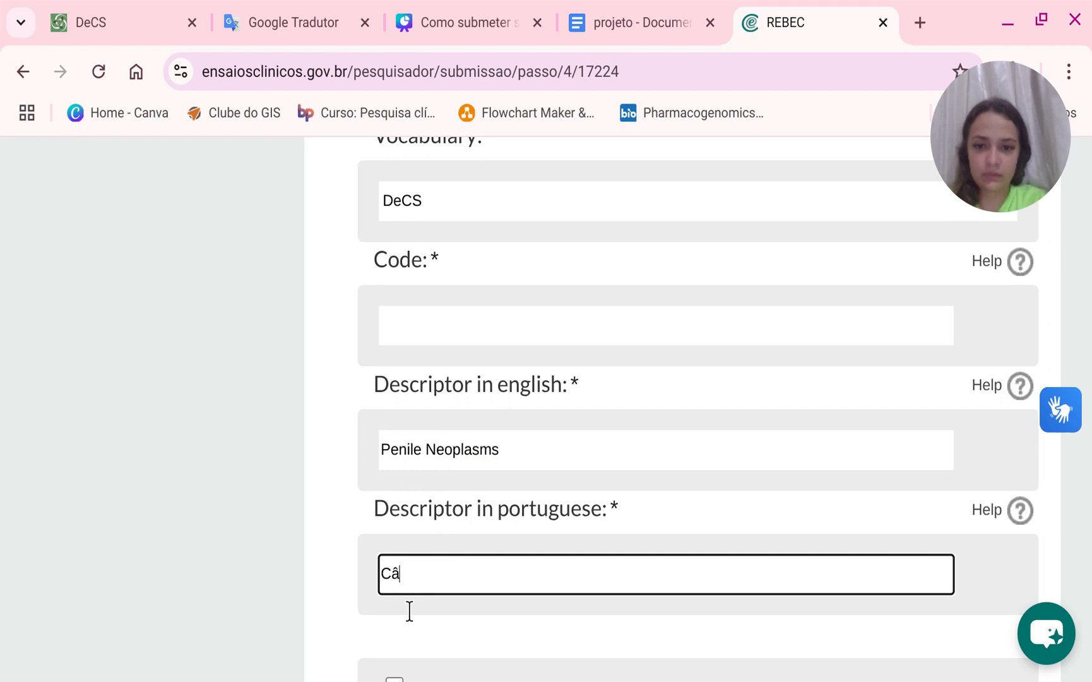
{"action": "type", "text": "Câncer de pênis"}
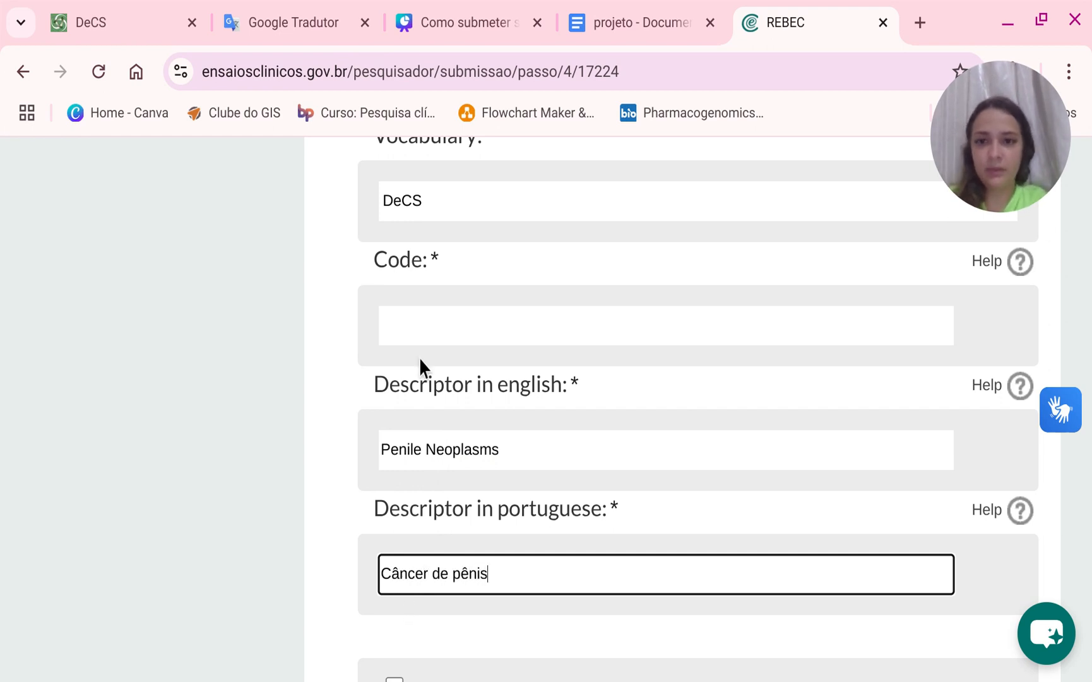
Copy the hierarchical code C04.588.945.440.715 from DeCS into the descriptor's Code and save the health conditions.
{"action": "left_click", "coordinate": [420, 334]}
{"action": "left_click", "coordinate": [149, 19]}
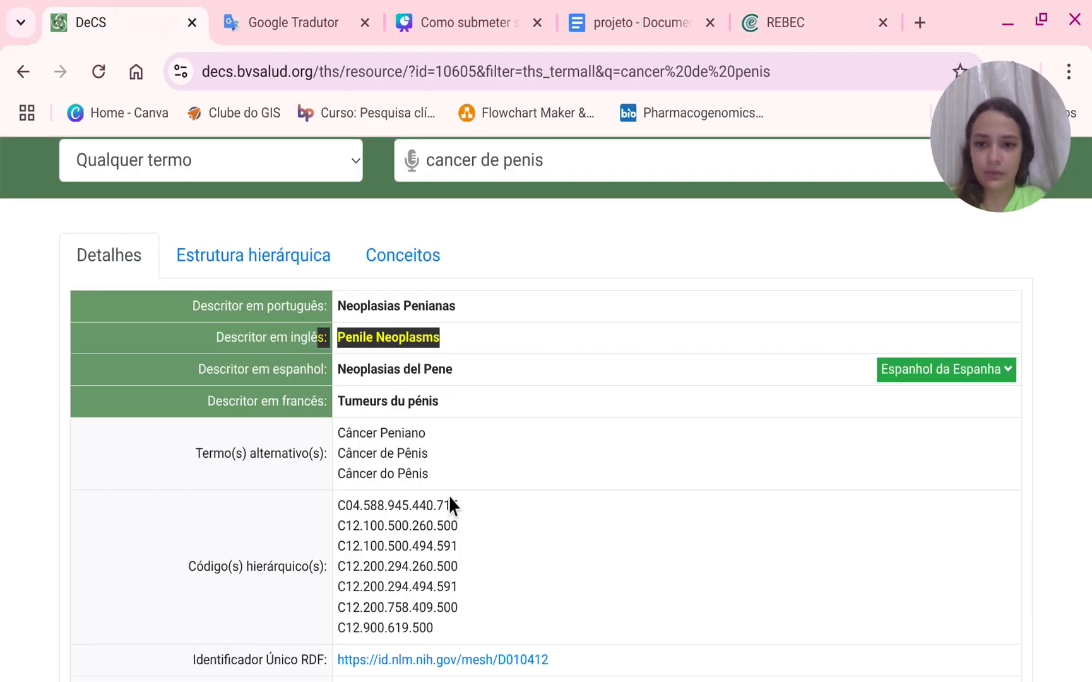
{"action": "scroll", "coordinate": [448, 495], "scroll_direction": "down", "scroll_amount": 2}
{"action": "left_click_drag", "start_coordinate": [483, 376], "coordinate": [338, 404]}
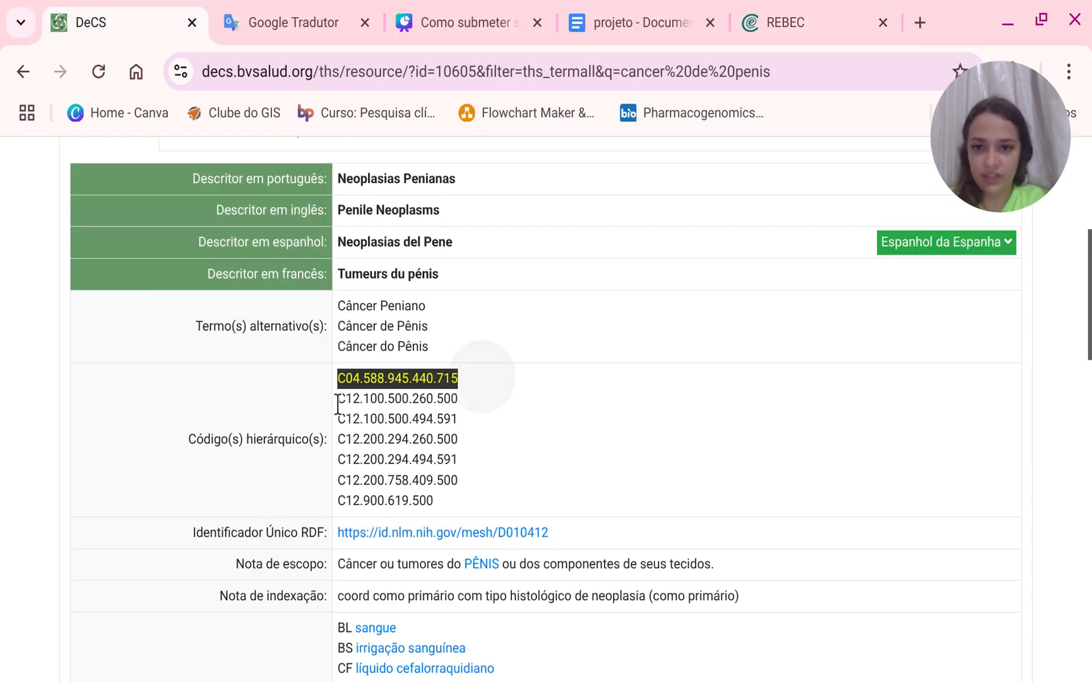
{"action": "key", "text": "ctrl+c"}
{"action": "left_click", "coordinate": [794, 12]}
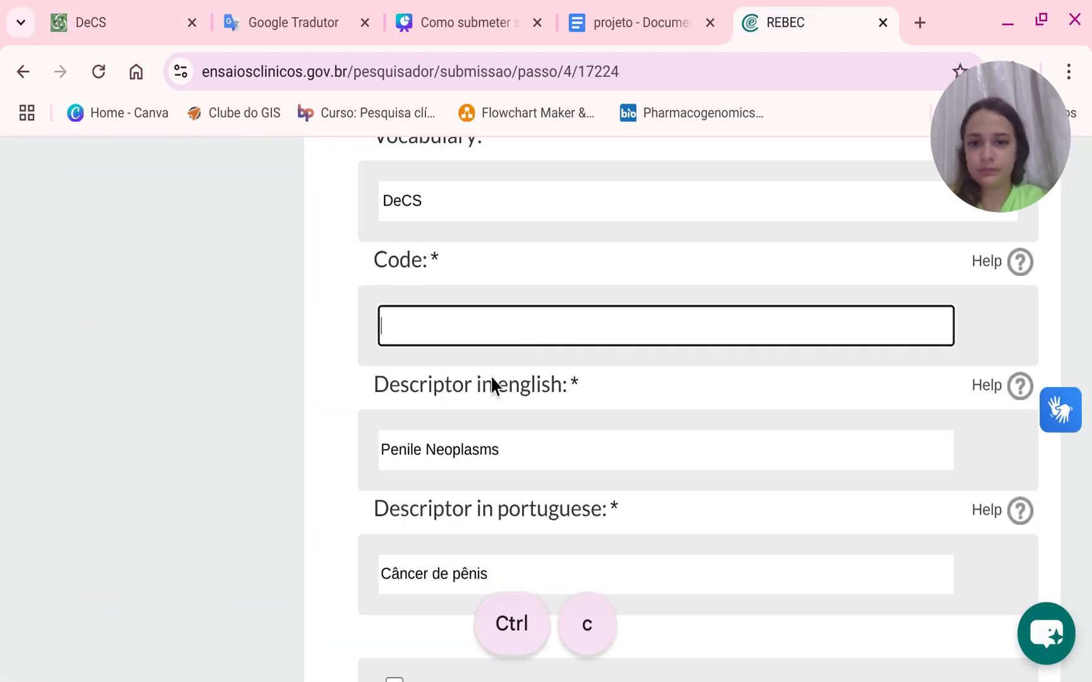
{"action": "left_click", "coordinate": [495, 328]}
{"action": "key", "text": "ctrl+v"}
{"action": "scroll", "coordinate": [491, 383], "scroll_direction": "down", "scroll_amount": 4}
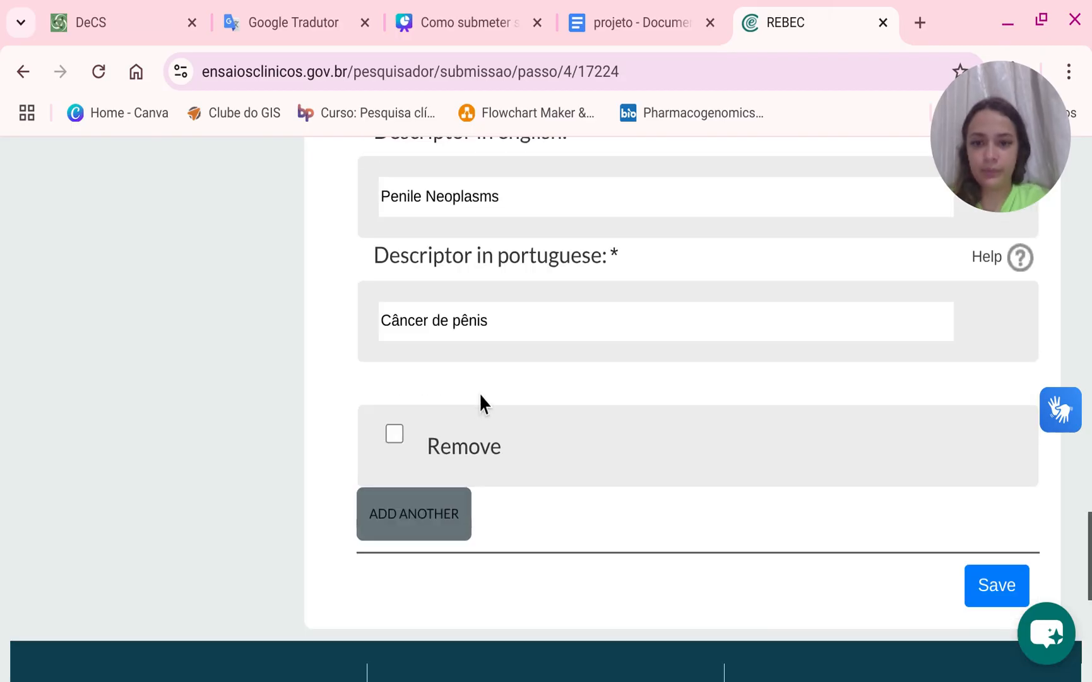
{"action": "left_click", "coordinate": [1009, 585]}
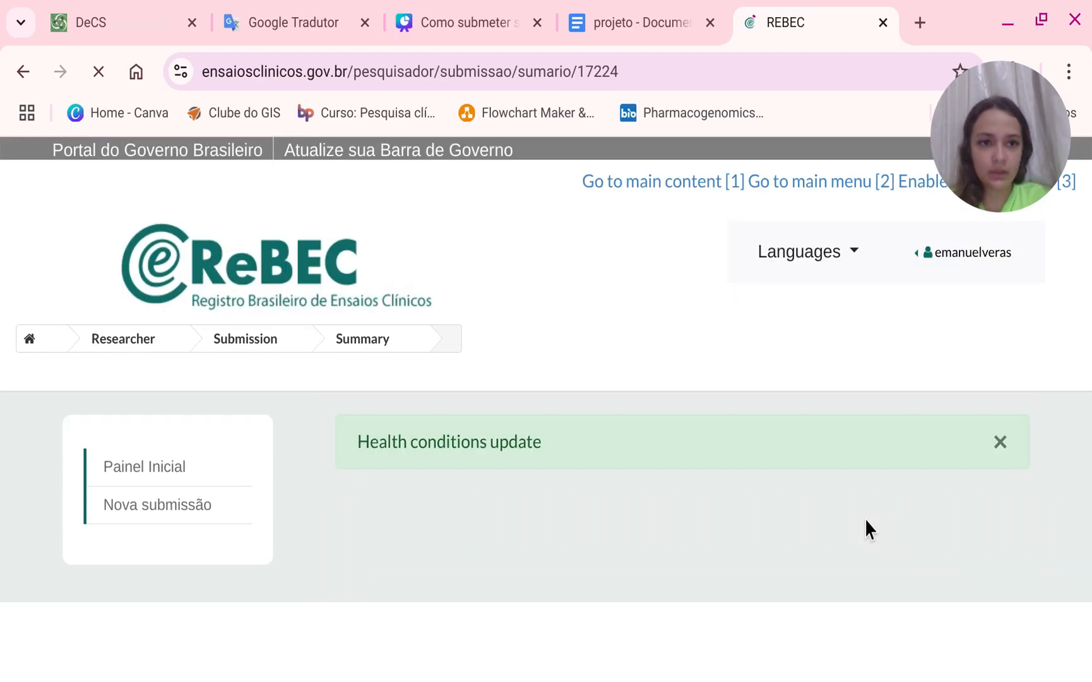
Open the Intervention step of the submission.
{"action": "scroll", "coordinate": [644, 549], "scroll_direction": "down", "scroll_amount": 3}
{"action": "scroll", "coordinate": [651, 674], "scroll_direction": "down", "scroll_amount": 2}
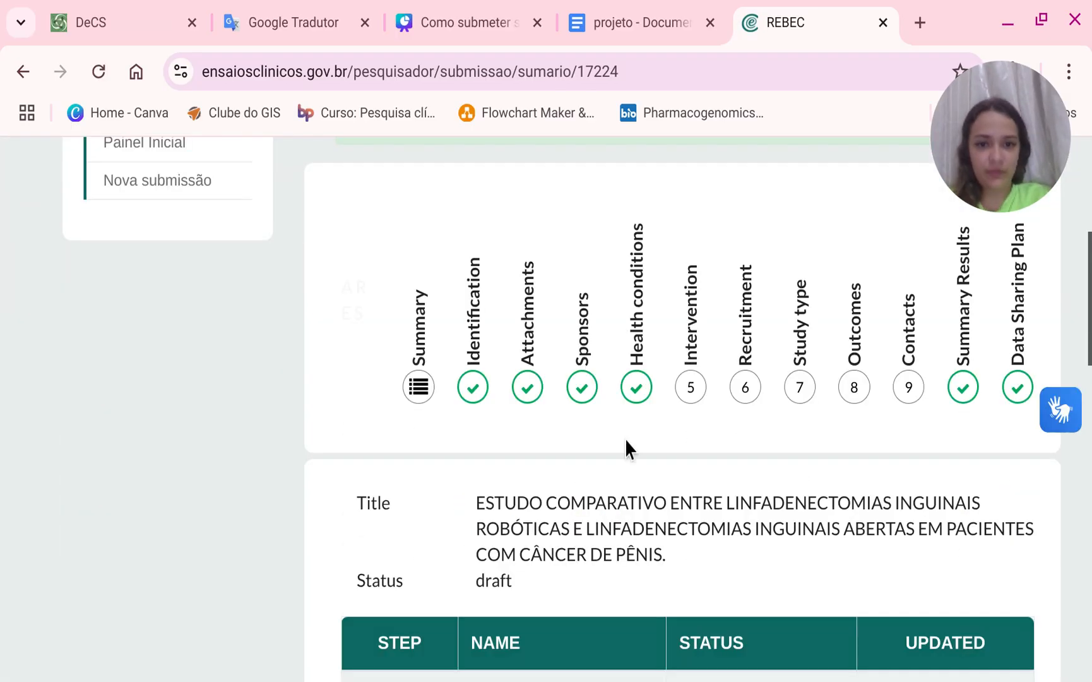
{"action": "left_click", "coordinate": [689, 410]}
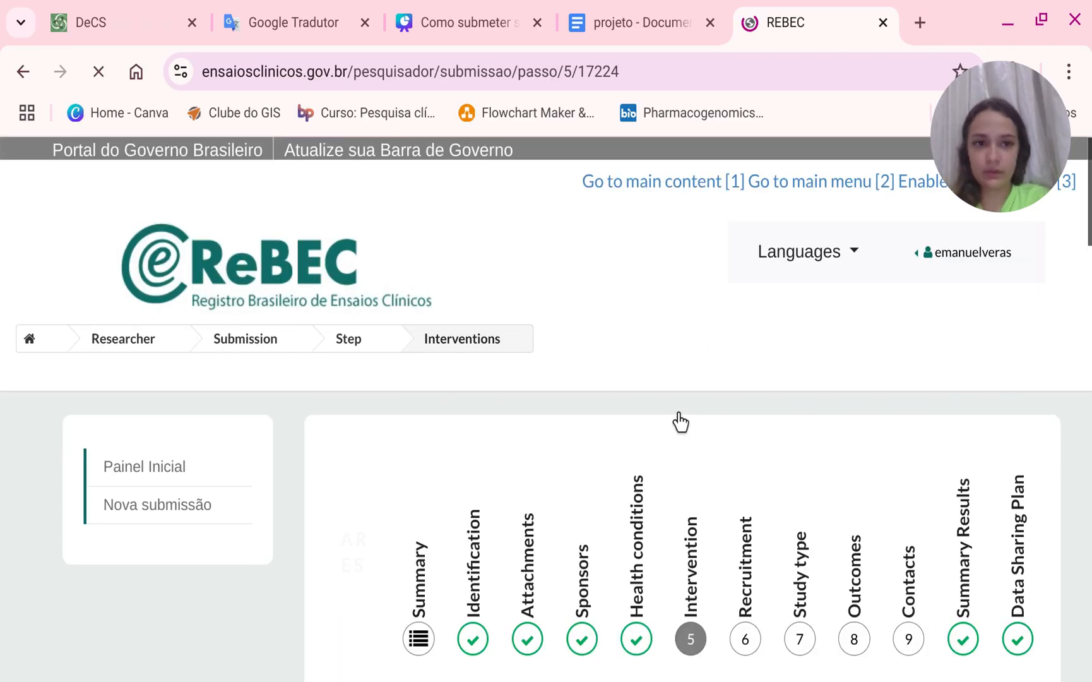
{"action": "scroll", "coordinate": [679, 421], "scroll_direction": "down", "scroll_amount": 7}
{"action": "left_click", "coordinate": [485, 546]}
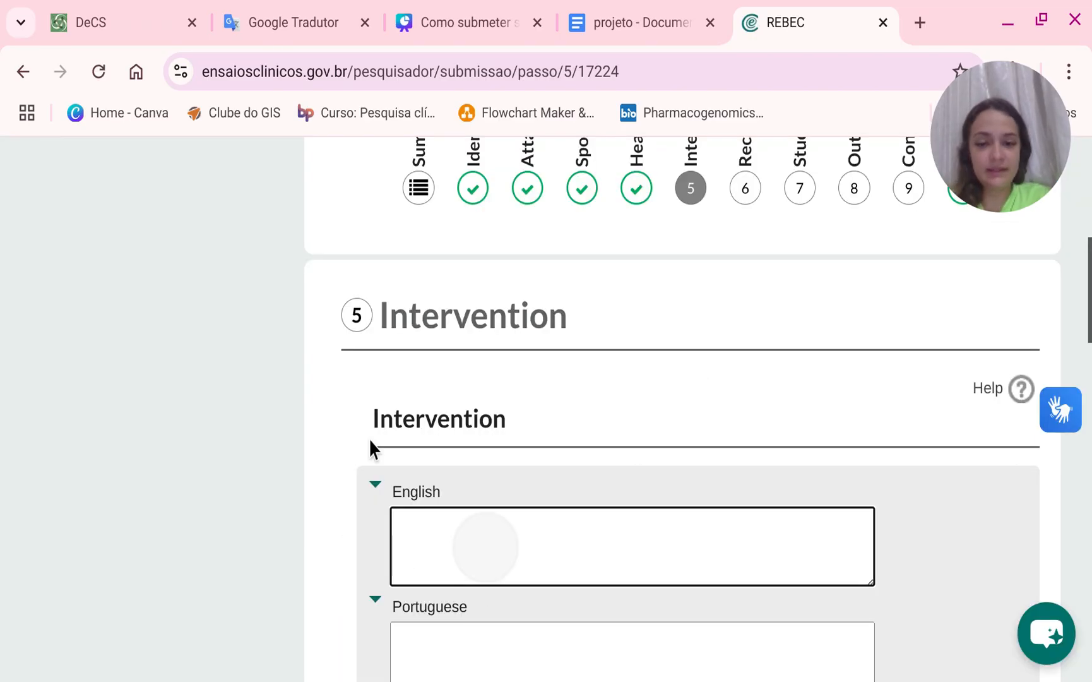
{"action": "scroll", "coordinate": [653, 407], "scroll_direction": "down", "scroll_amount": 3}
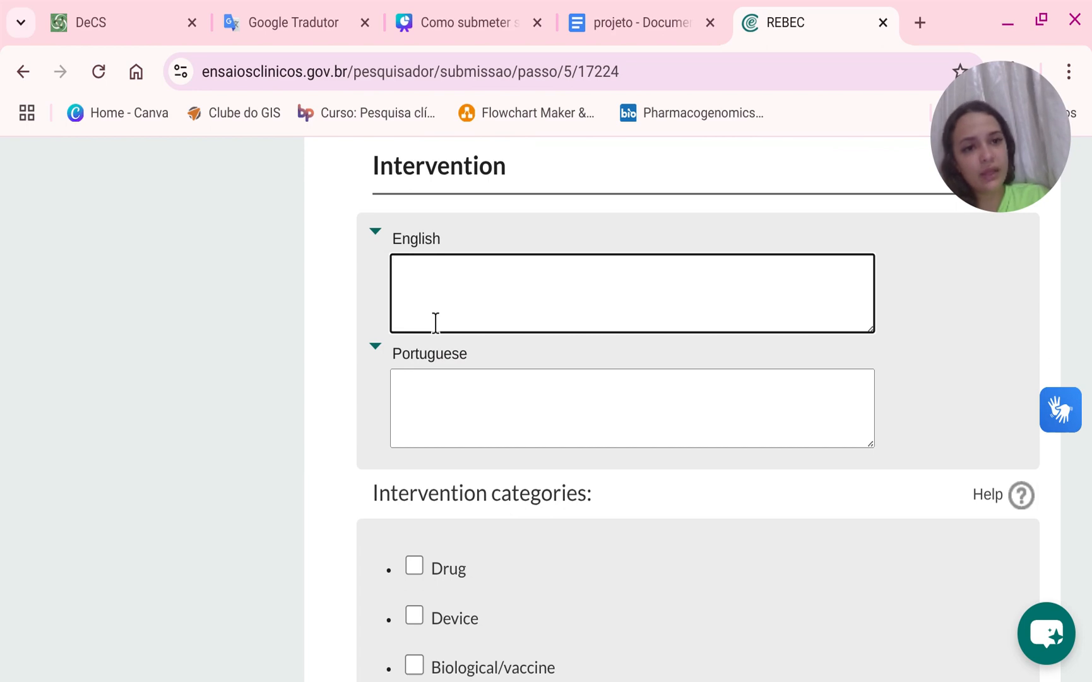
Copy the Descrição REBEC text from the project document and paste it into the Portuguese intervention field.
{"action": "left_click", "coordinate": [662, 23]}
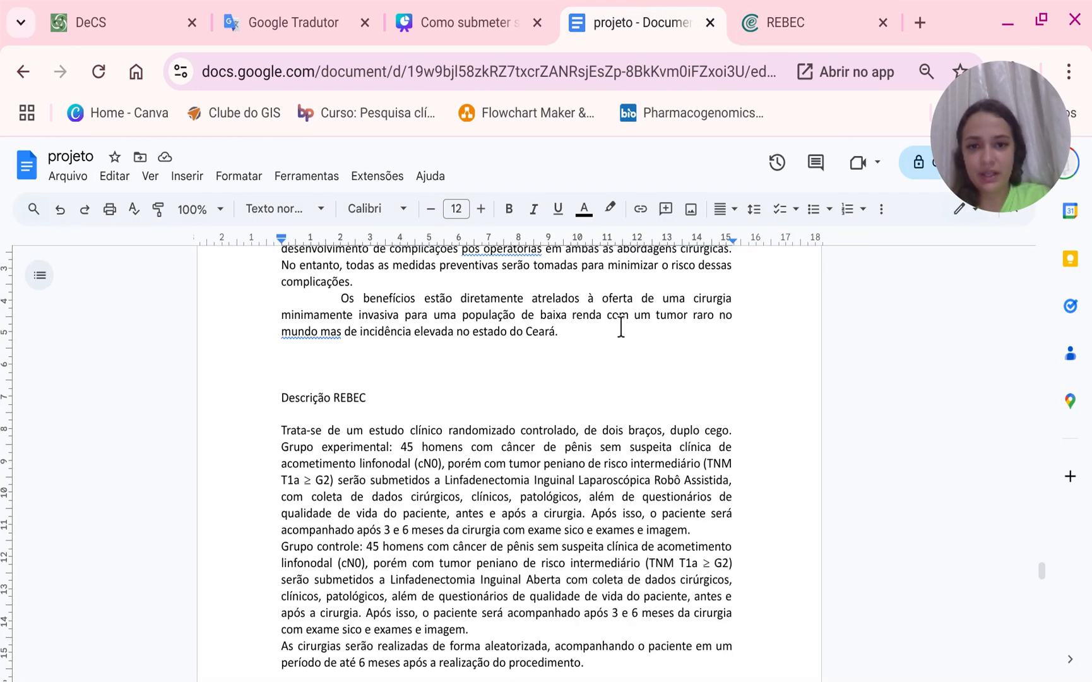
{"action": "scroll", "coordinate": [543, 402], "scroll_direction": "down", "scroll_amount": 3}
{"action": "left_click", "coordinate": [281, 308]}
{"action": "left_click_drag", "start_coordinate": [338, 348], "coordinate": [593, 574]}
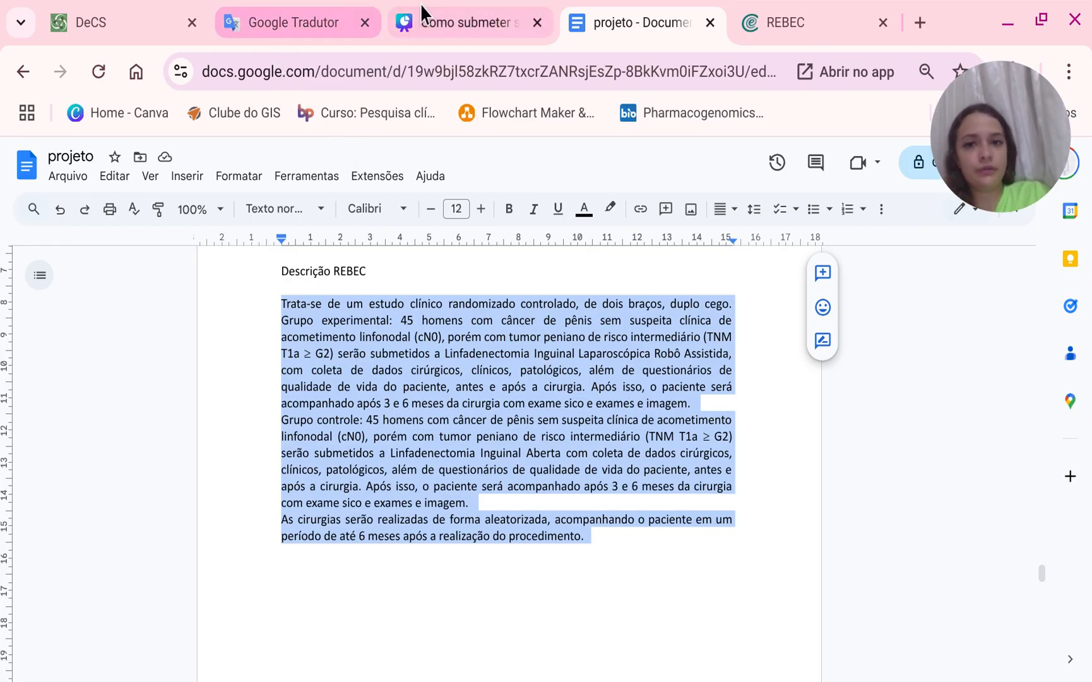
{"action": "left_click", "coordinate": [776, 5]}
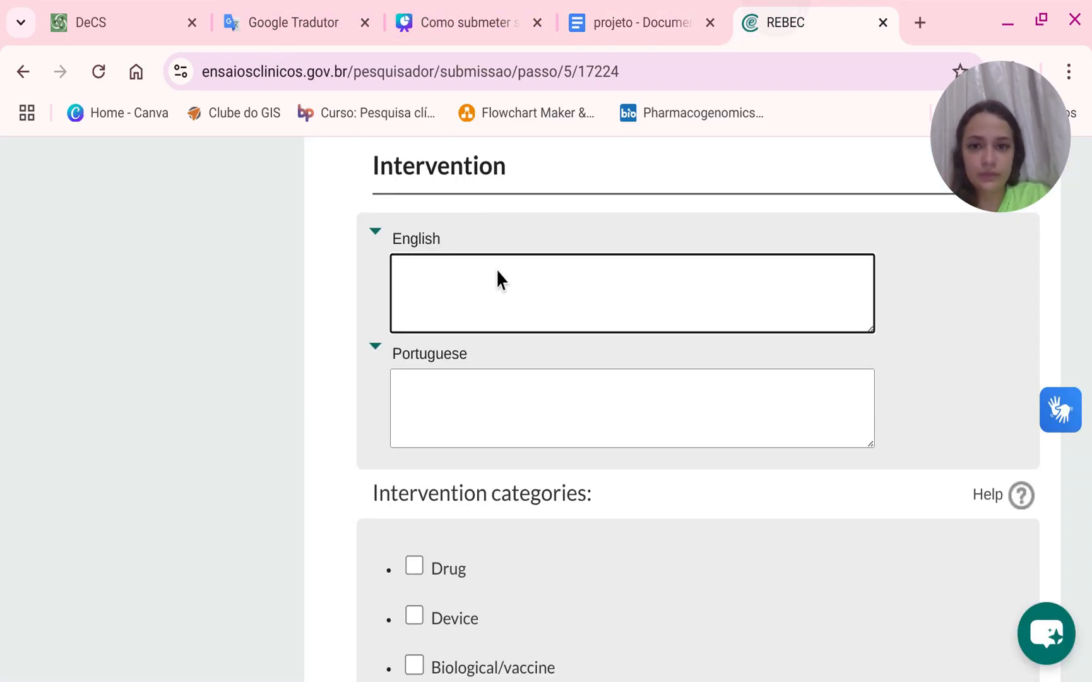
{"action": "left_click", "coordinate": [433, 406]}
{"action": "key", "text": "ctrl+v"}
{"action": "left_click", "coordinate": [429, 295]}
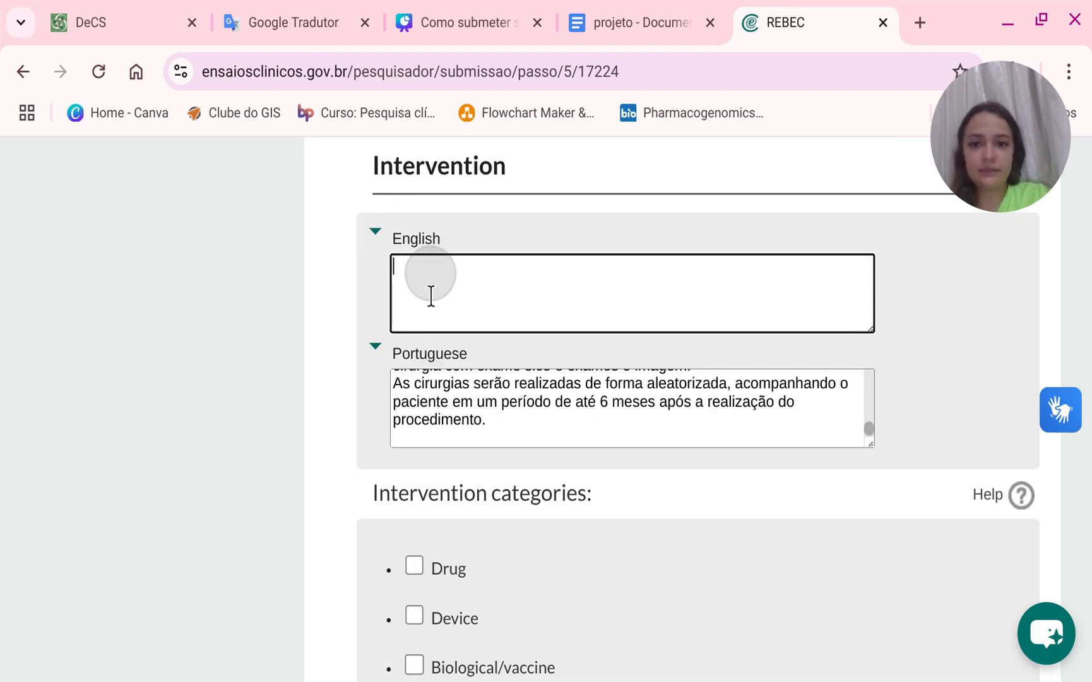
Remove the line breaks between paragraphs in the Portuguese intervention text.
{"action": "scroll", "coordinate": [453, 436], "scroll_direction": "up", "scroll_amount": 3}
{"action": "scroll", "coordinate": [454, 436], "scroll_direction": "down", "scroll_amount": 3}
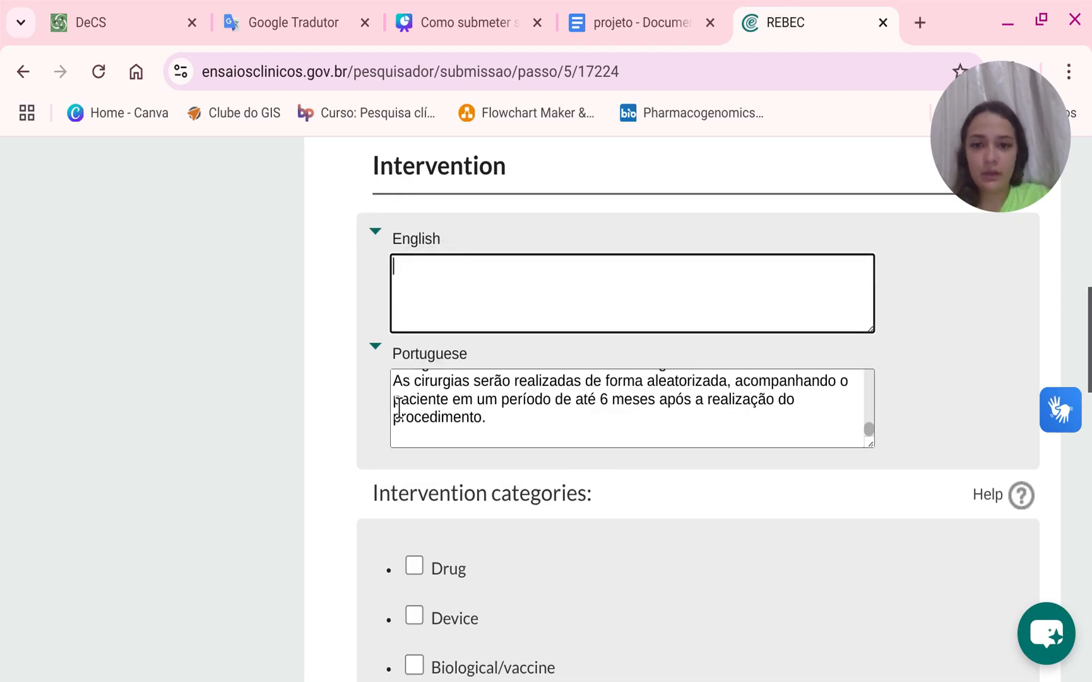
{"action": "left_click", "coordinate": [393, 404]}
{"action": "key", "text": "BackSpace"}
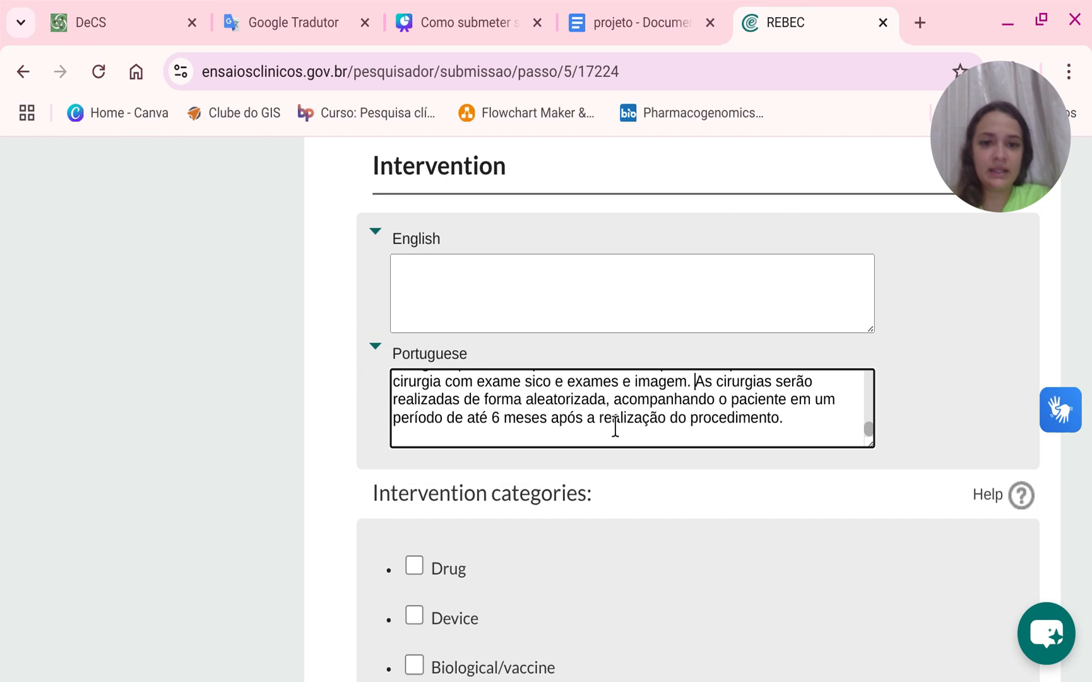
{"action": "scroll", "coordinate": [757, 442], "scroll_direction": "up", "scroll_amount": 3}
{"action": "scroll", "coordinate": [773, 441], "scroll_direction": "down", "scroll_amount": 3}
{"action": "scroll", "coordinate": [755, 442], "scroll_direction": "up", "scroll_amount": 3}
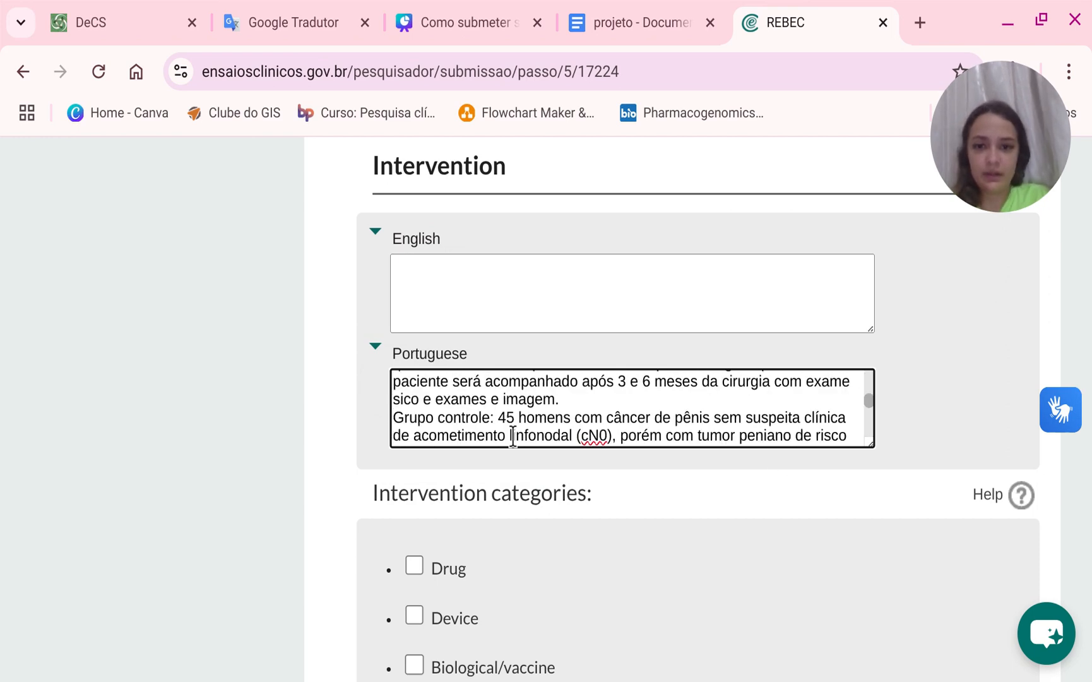
{"action": "left_click", "coordinate": [392, 418]}
{"action": "key", "text": "BackSpace"}
{"action": "scroll", "coordinate": [625, 419], "scroll_direction": "down", "scroll_amount": 1}
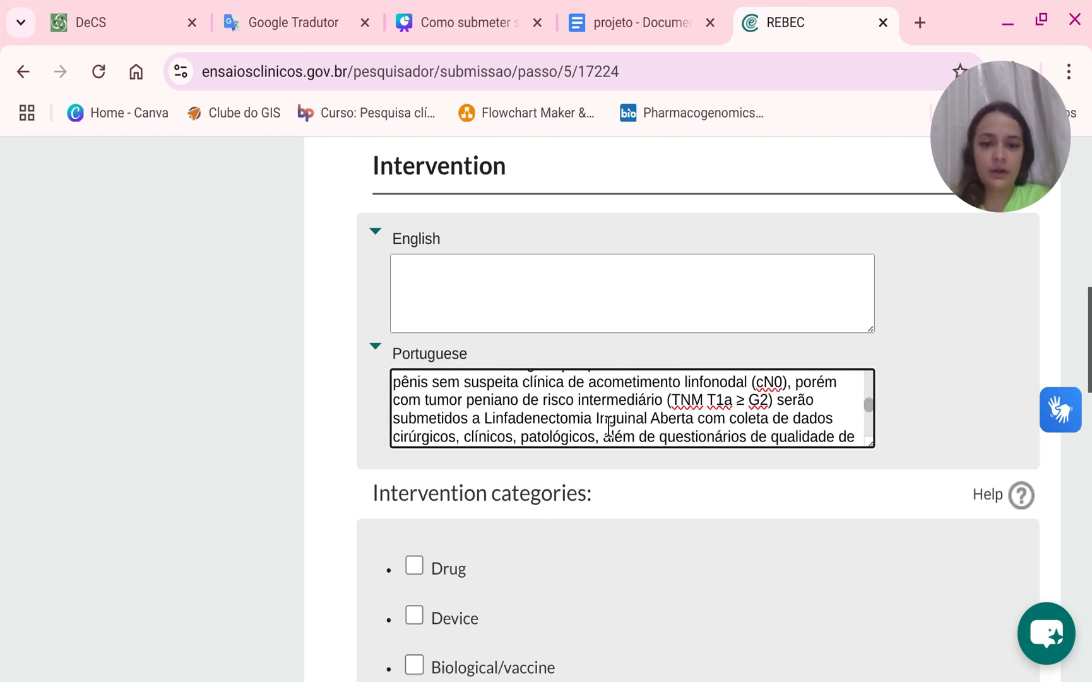
{"action": "scroll", "coordinate": [625, 420], "scroll_direction": "up", "scroll_amount": 5}
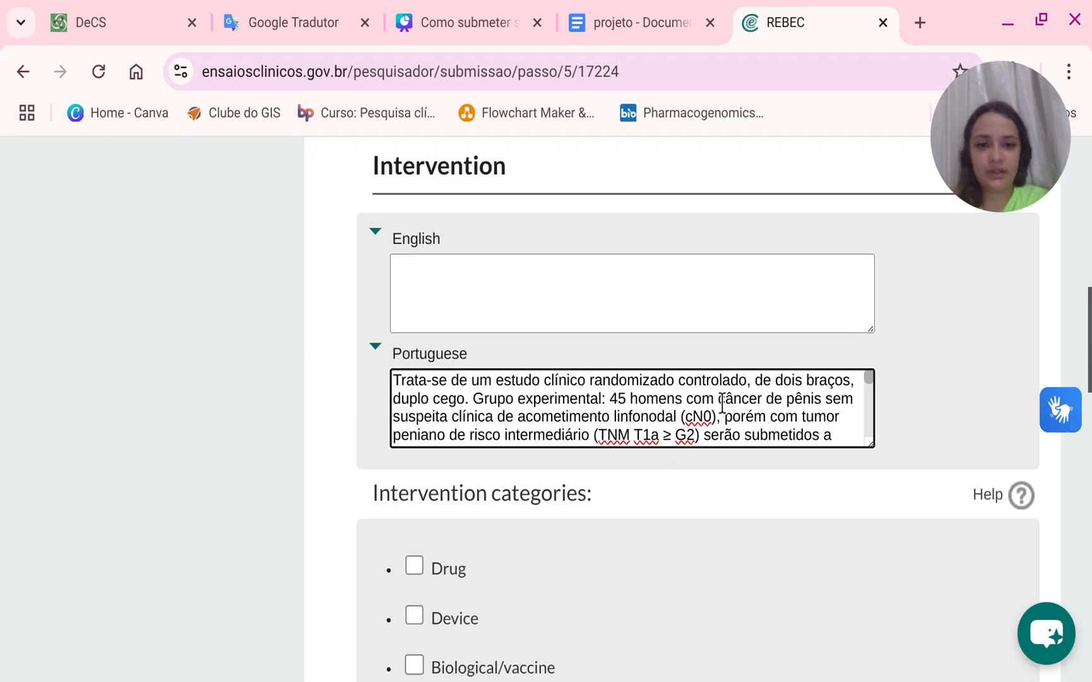
{"action": "scroll", "coordinate": [726, 399], "scroll_direction": "down", "scroll_amount": 8}
{"action": "scroll", "coordinate": [678, 325], "scroll_direction": "up", "scroll_amount": 6}
{"action": "scroll", "coordinate": [695, 309], "scroll_direction": "down", "scroll_amount": 5}
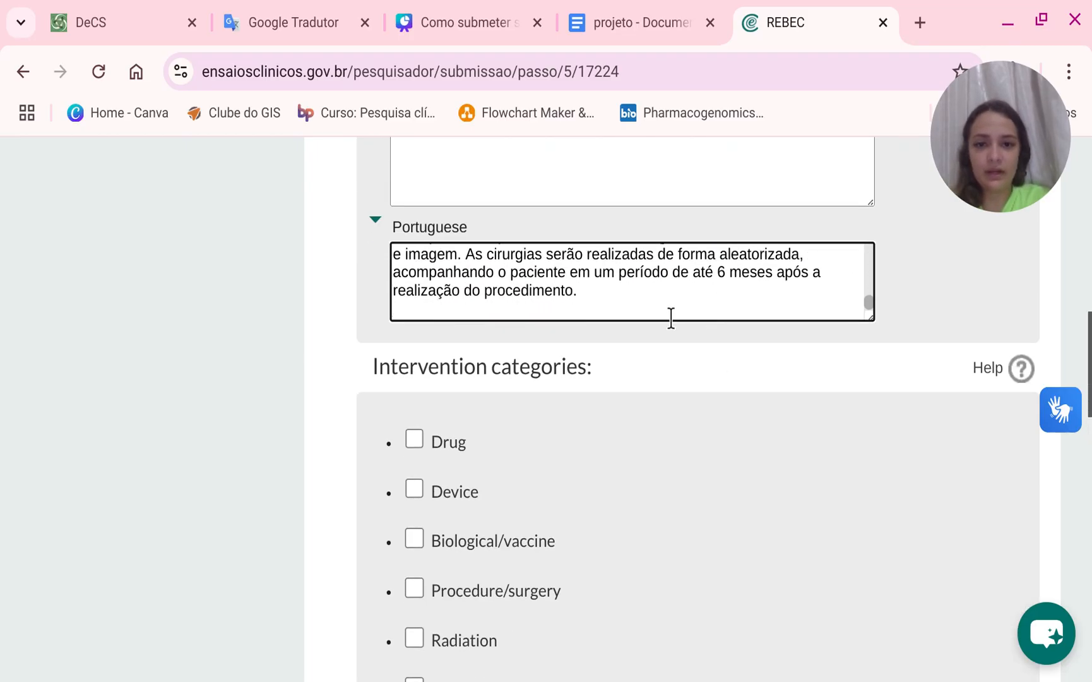
Copy the Portuguese intervention text and translate it into English with Google Tradutor.
{"action": "left_click_drag", "start_coordinate": [671, 315], "coordinate": [377, 229]}
{"action": "key", "text": "ctrl+c"}
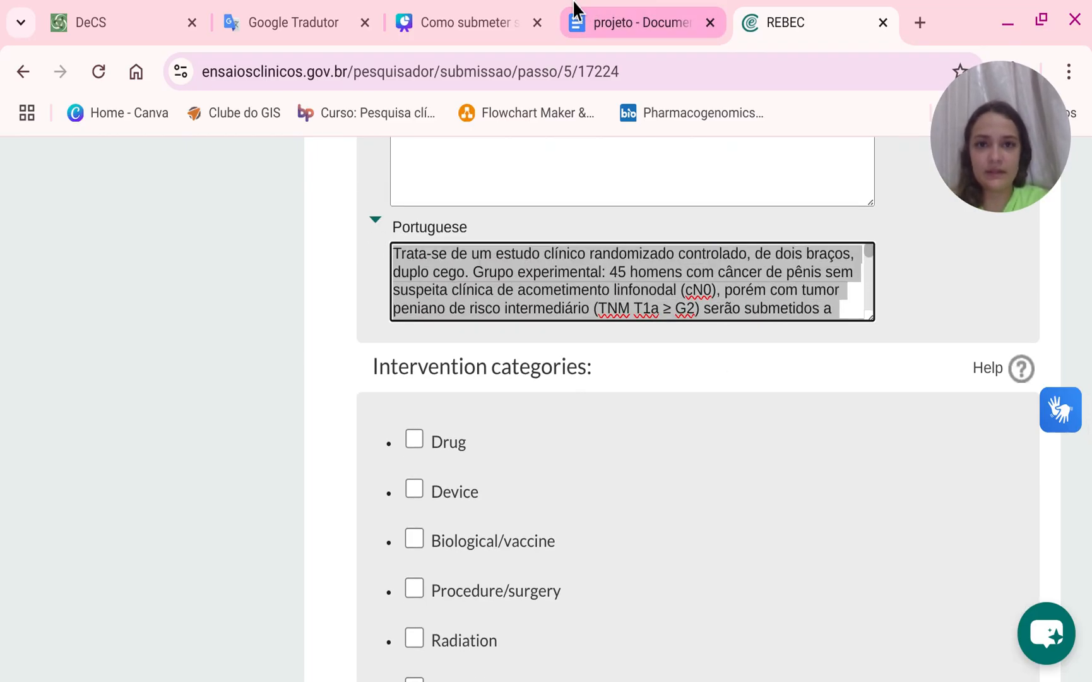
{"action": "left_click", "coordinate": [318, 19]}
{"action": "left_click", "coordinate": [510, 375]}
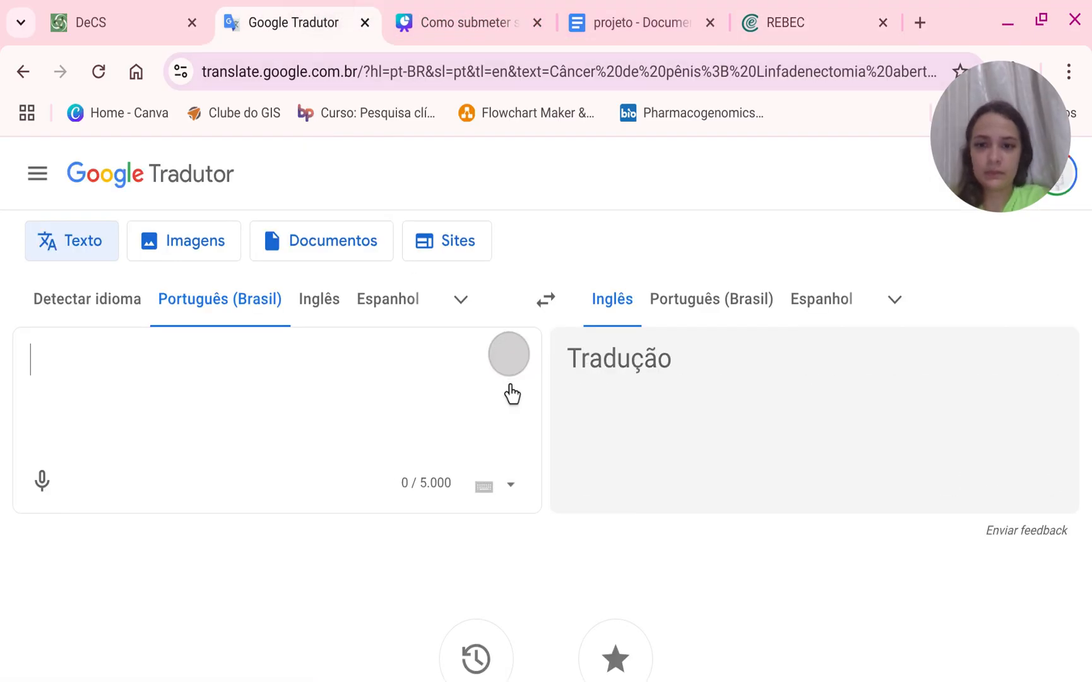
{"action": "key", "text": "ctrl+v"}
{"action": "scroll", "coordinate": [674, 399], "scroll_direction": "down", "scroll_amount": 5}
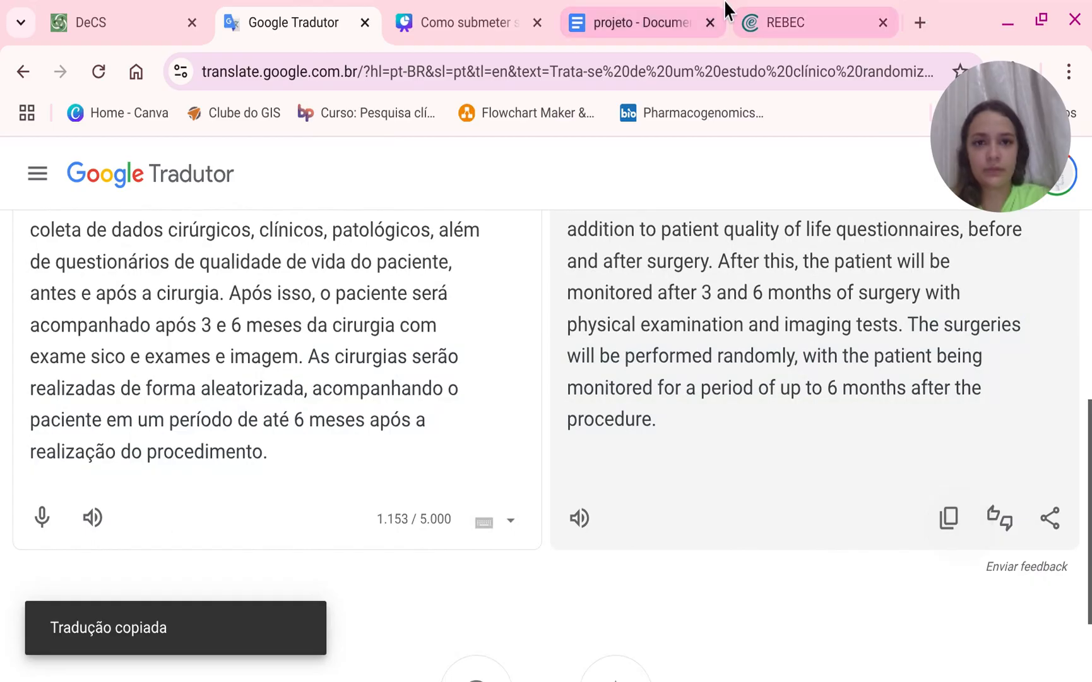
Paste the English translation into the English intervention field.
{"action": "left_click", "coordinate": [776, 21]}
{"action": "scroll", "coordinate": [541, 252], "scroll_direction": "up", "scroll_amount": 2}
{"action": "scroll", "coordinate": [537, 230], "scroll_direction": "up", "scroll_amount": 2}
{"action": "left_click", "coordinate": [501, 416]}
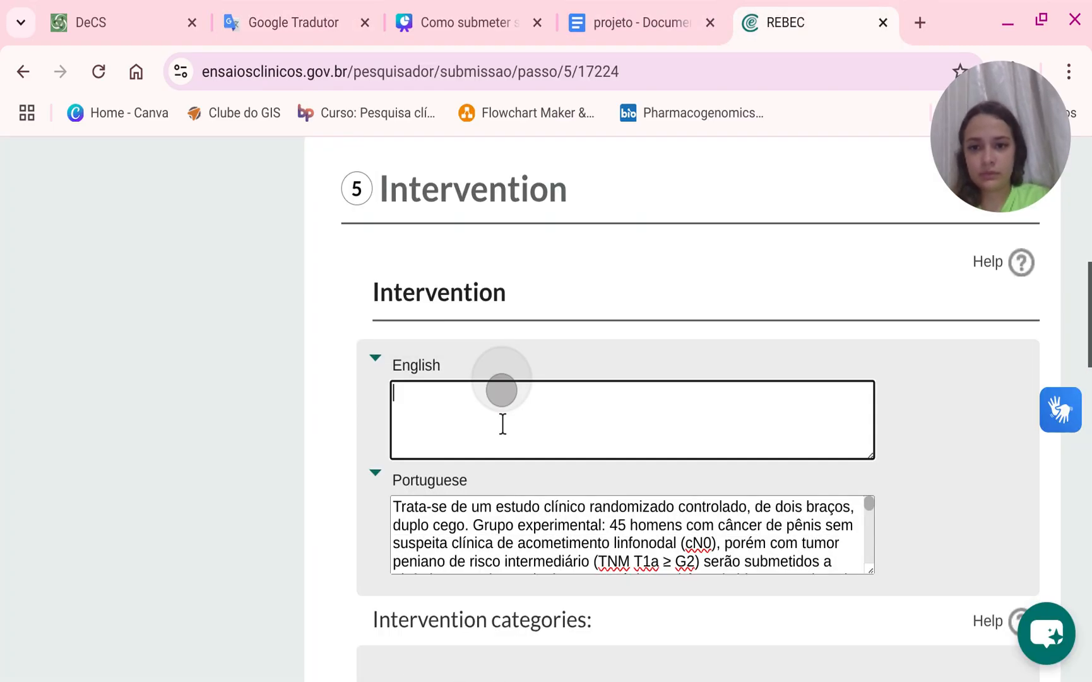
{"action": "key", "text": "ctrl+v"}
Check the Procedure/surgery intervention category.
{"action": "scroll", "coordinate": [502, 481], "scroll_direction": "down", "scroll_amount": 6}
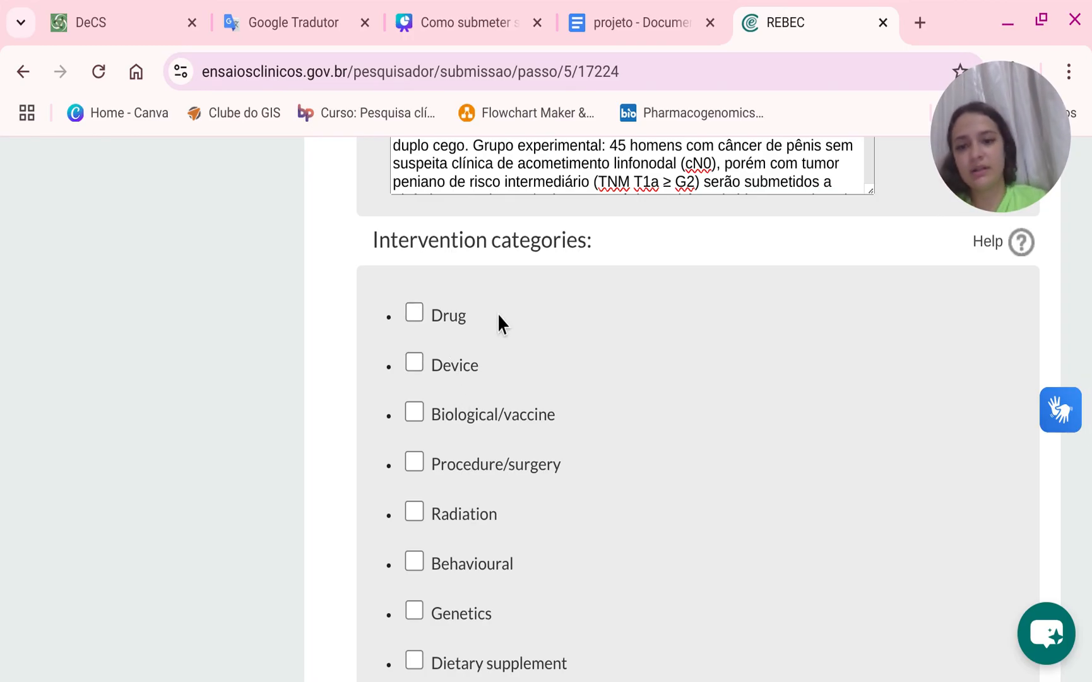
{"action": "left_click", "coordinate": [515, 464]}
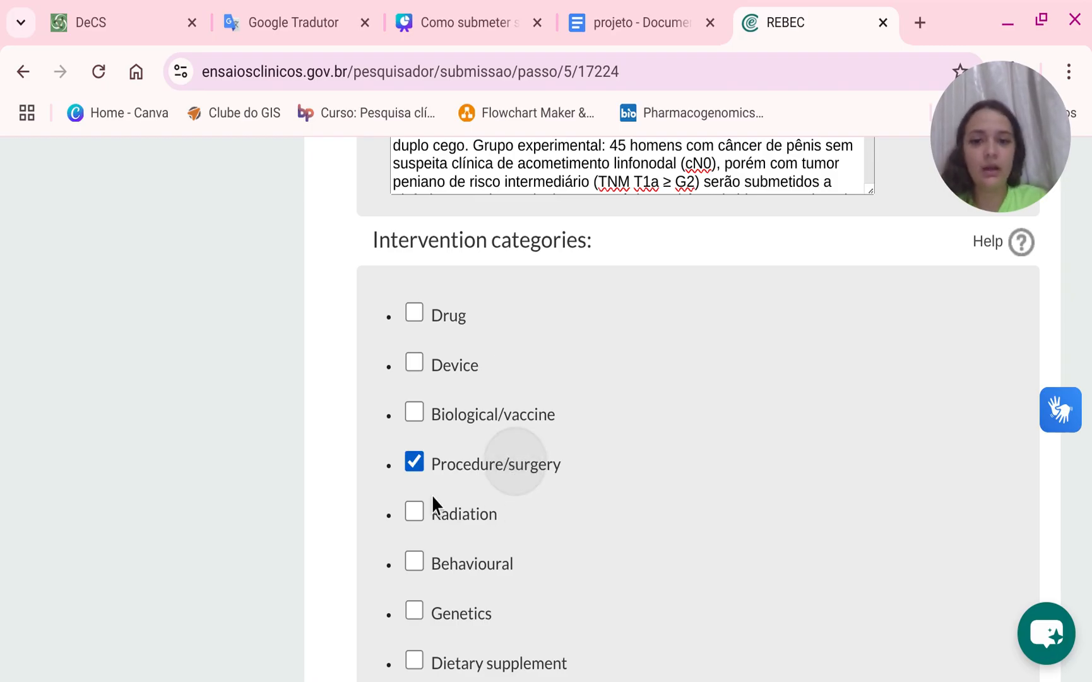
{"action": "scroll", "coordinate": [522, 423], "scroll_direction": "down", "scroll_amount": 1}
{"action": "scroll", "coordinate": [524, 423], "scroll_direction": "down", "scroll_amount": 8}
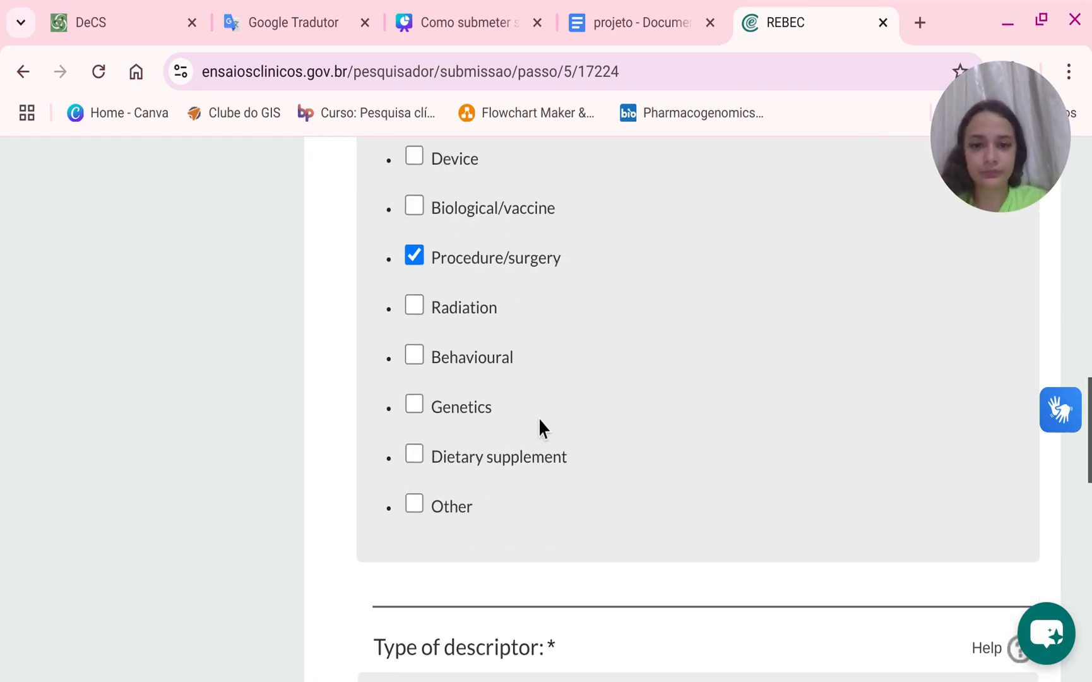
Set the intervention descriptor type to General and the parent vocabulary to DeCS.
{"action": "left_click", "coordinate": [547, 429]}
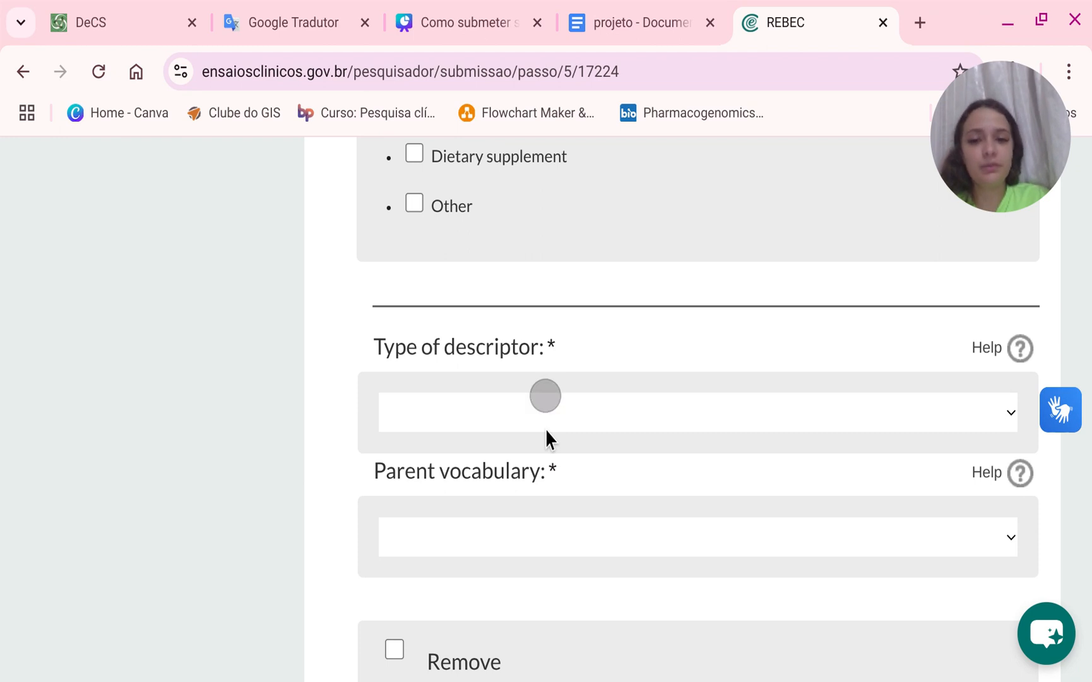
{"action": "left_click", "coordinate": [436, 506]}
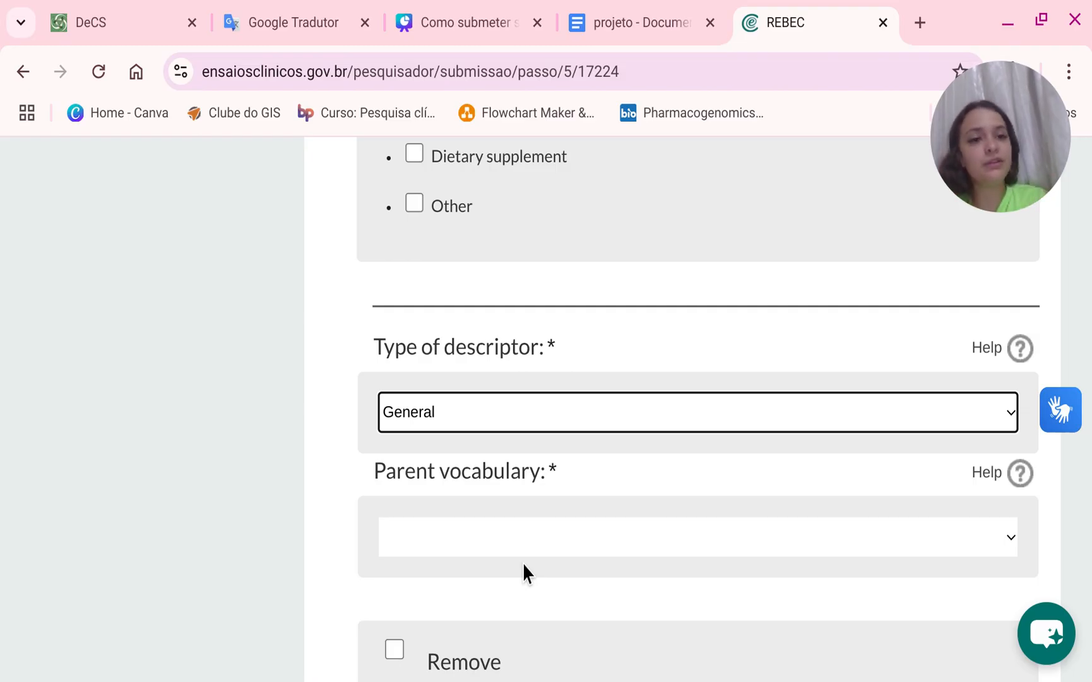
{"action": "left_click", "coordinate": [523, 562]}
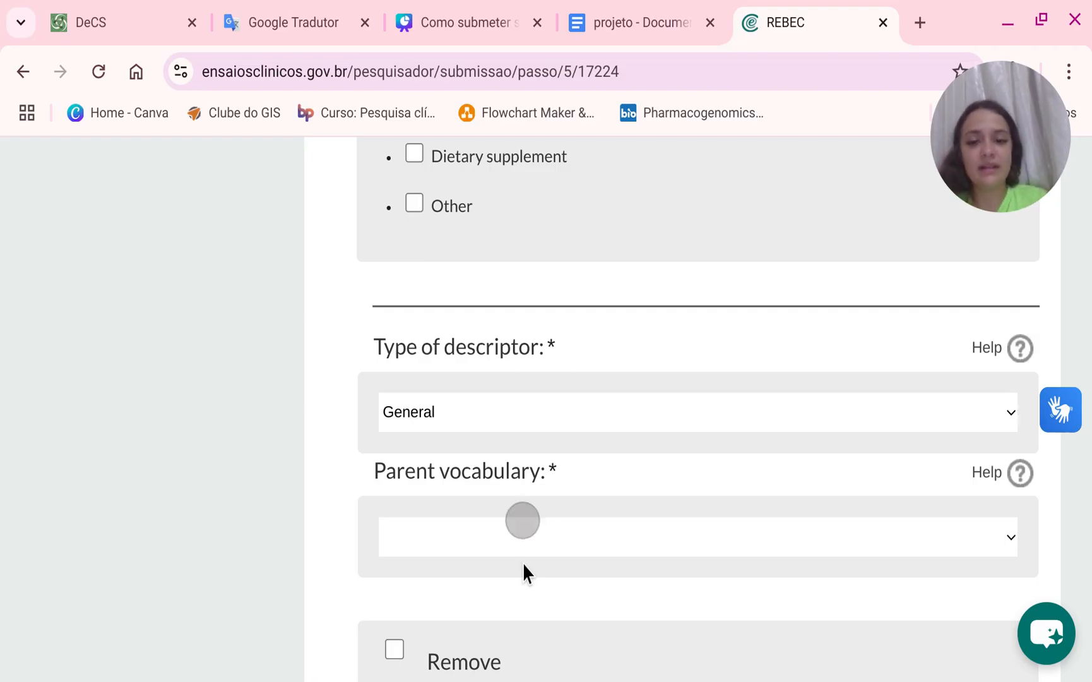
{"action": "left_click", "coordinate": [510, 602]}
{"action": "scroll", "coordinate": [455, 674], "scroll_direction": "down", "scroll_amount": 2}
{"action": "left_click", "coordinate": [445, 533]}
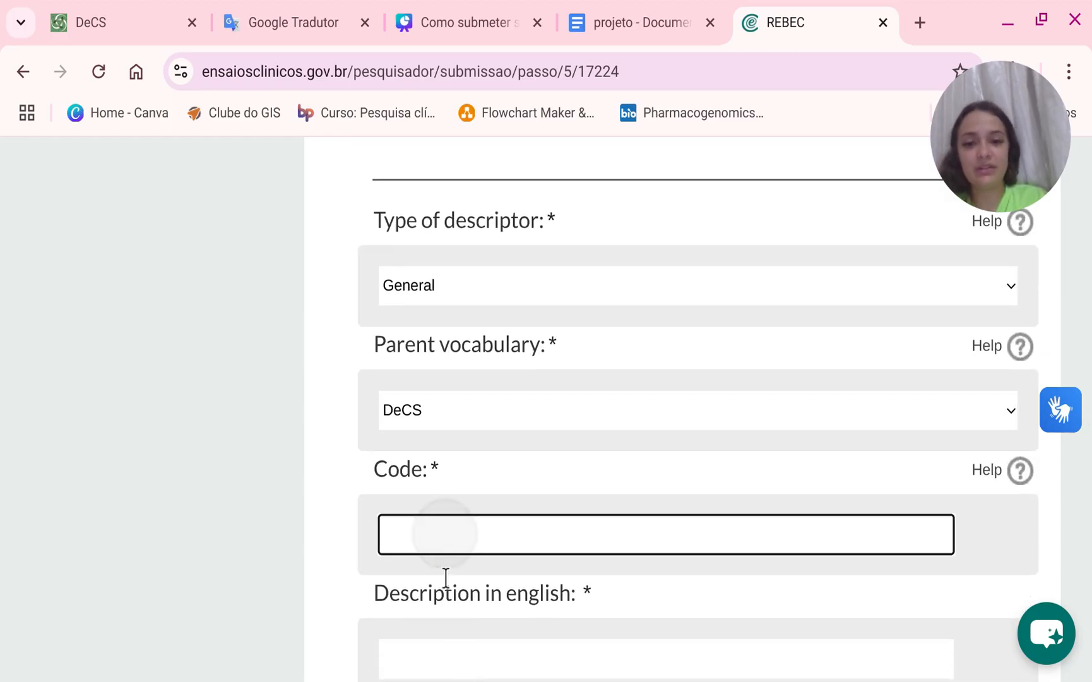
Return to the DeCS entry for linfadenectomia and copy its English descriptor Lymph Node Excision.
{"action": "left_click", "coordinate": [134, 9]}
{"action": "scroll", "coordinate": [313, 218], "scroll_direction": "up", "scroll_amount": 6}
{"action": "left_click", "coordinate": [23, 71]}
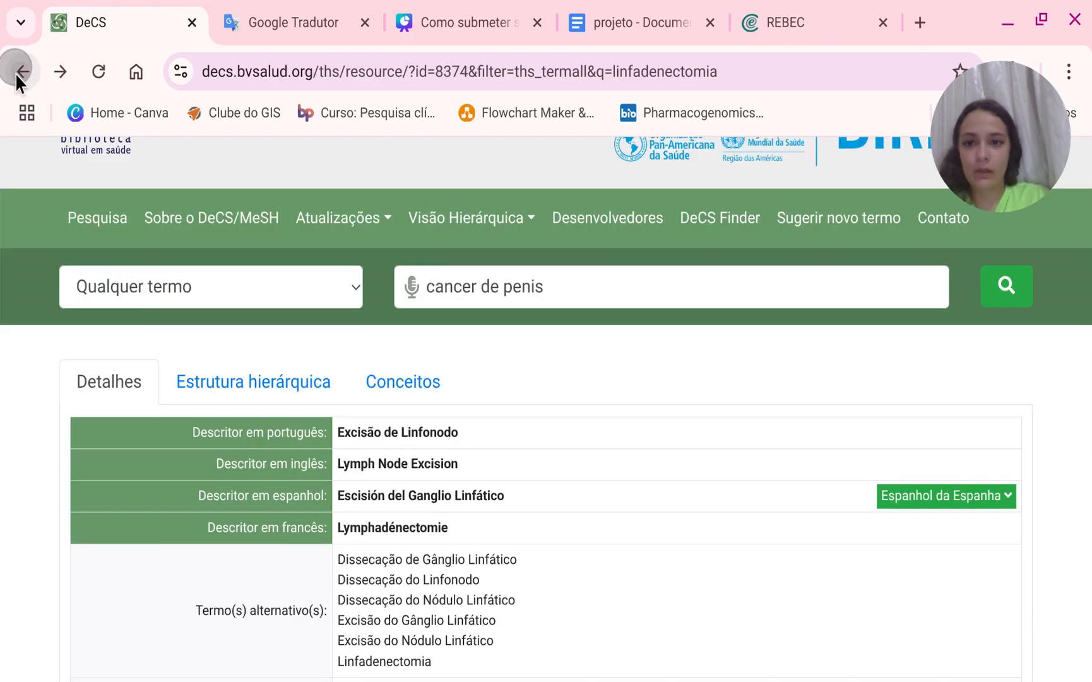
{"action": "left_click", "coordinate": [19, 73]}
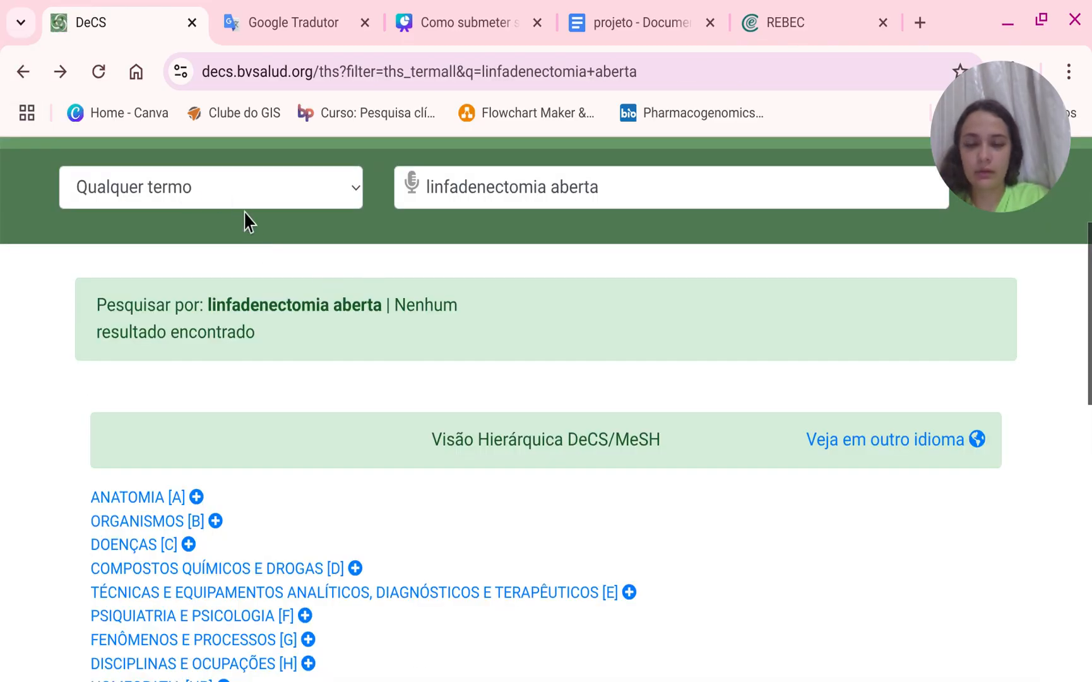
{"action": "left_click", "coordinate": [23, 71]}
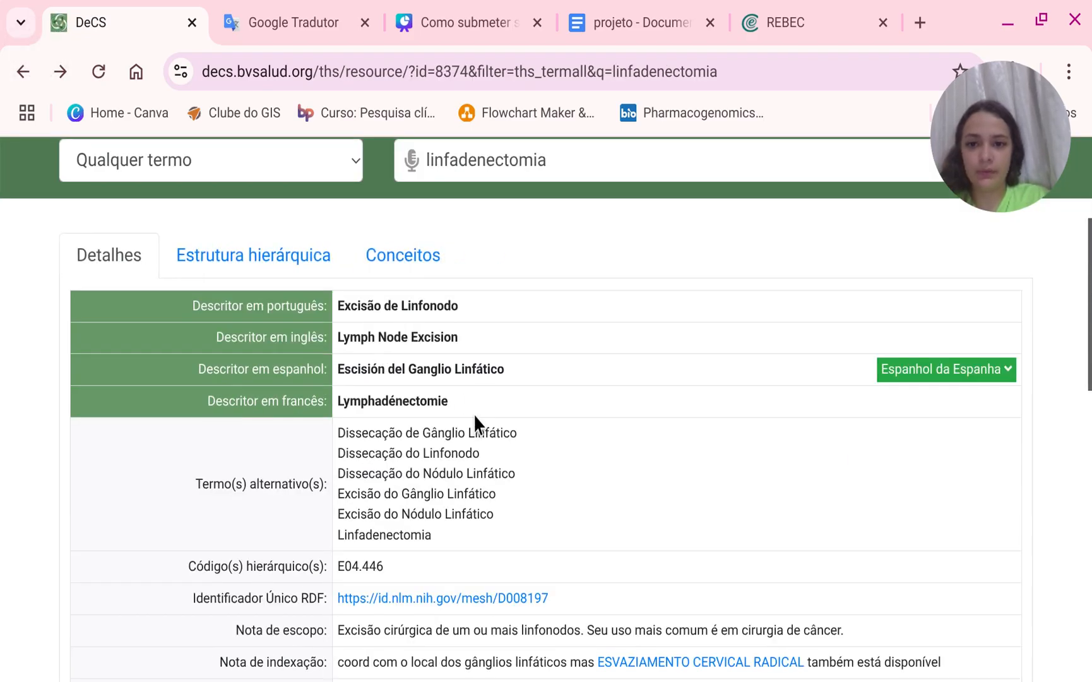
{"action": "left_click_drag", "start_coordinate": [473, 407], "coordinate": [344, 407]}
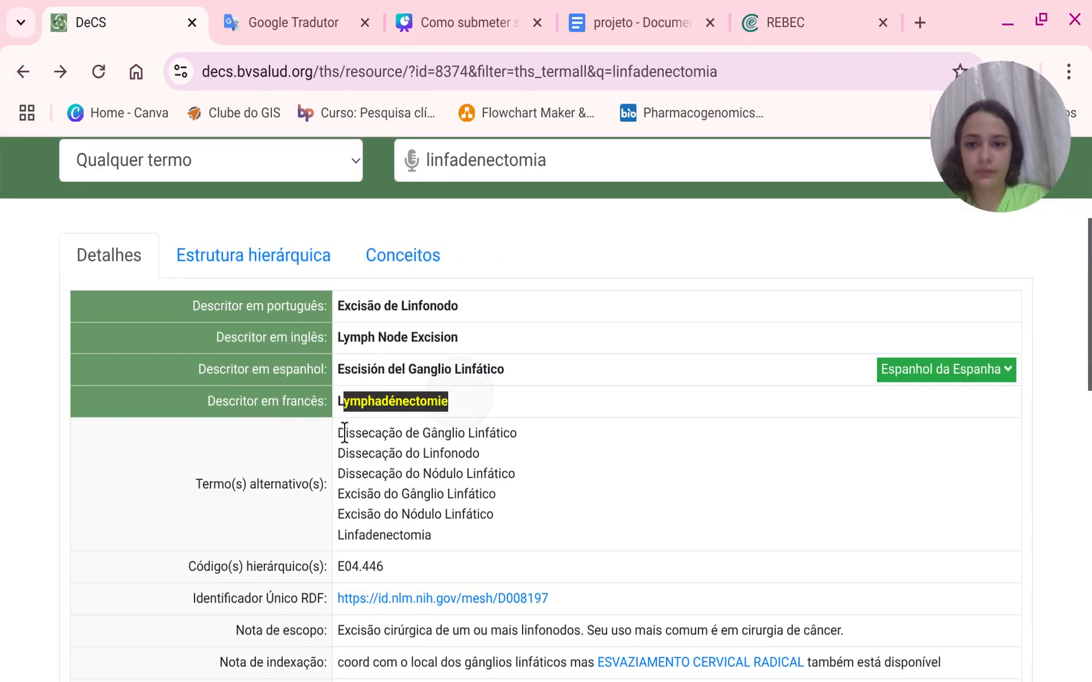
{"action": "left_click", "coordinate": [505, 365]}
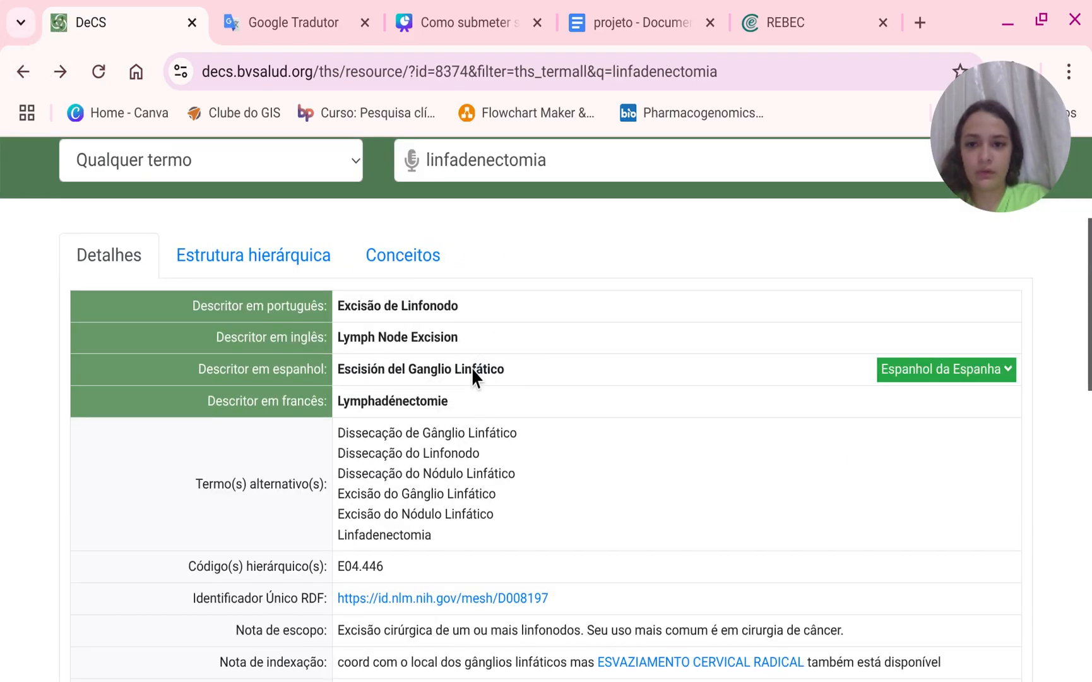
{"action": "left_click_drag", "start_coordinate": [464, 338], "coordinate": [336, 352]}
{"action": "key", "text": "ctrl+c"}
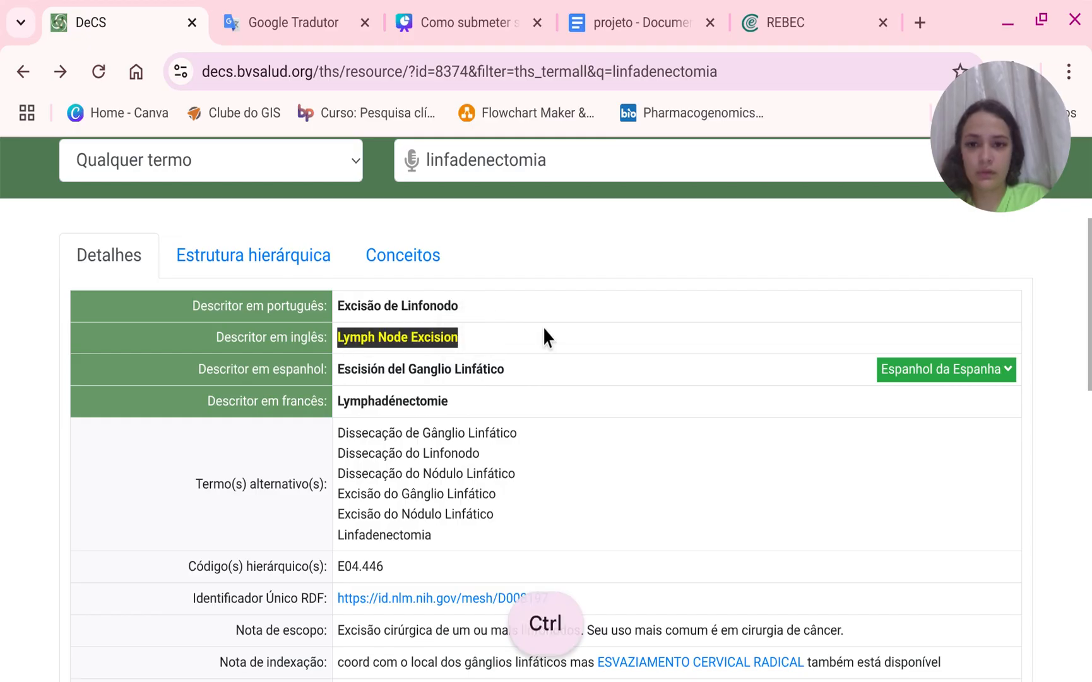
{"action": "key", "text": "ctrl+c"}
Paste Lymph Node Excision into the intervention descriptor's English description field.
{"action": "left_click", "coordinate": [793, 11]}
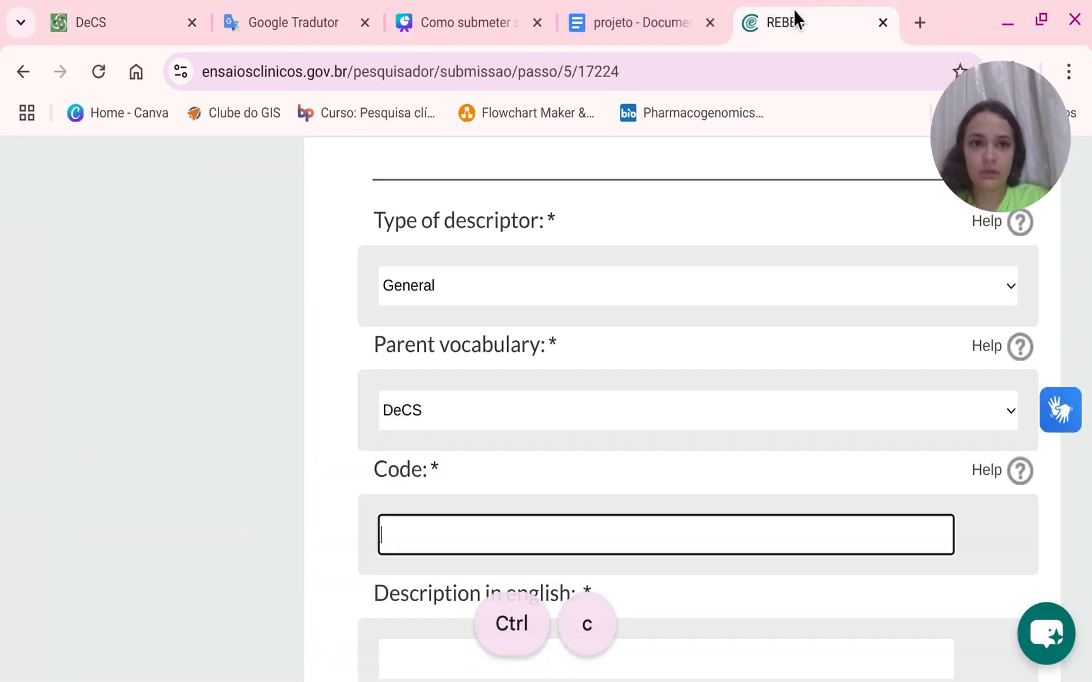
{"action": "scroll", "coordinate": [524, 568], "scroll_direction": "down", "scroll_amount": 4}
{"action": "left_click", "coordinate": [518, 416]}
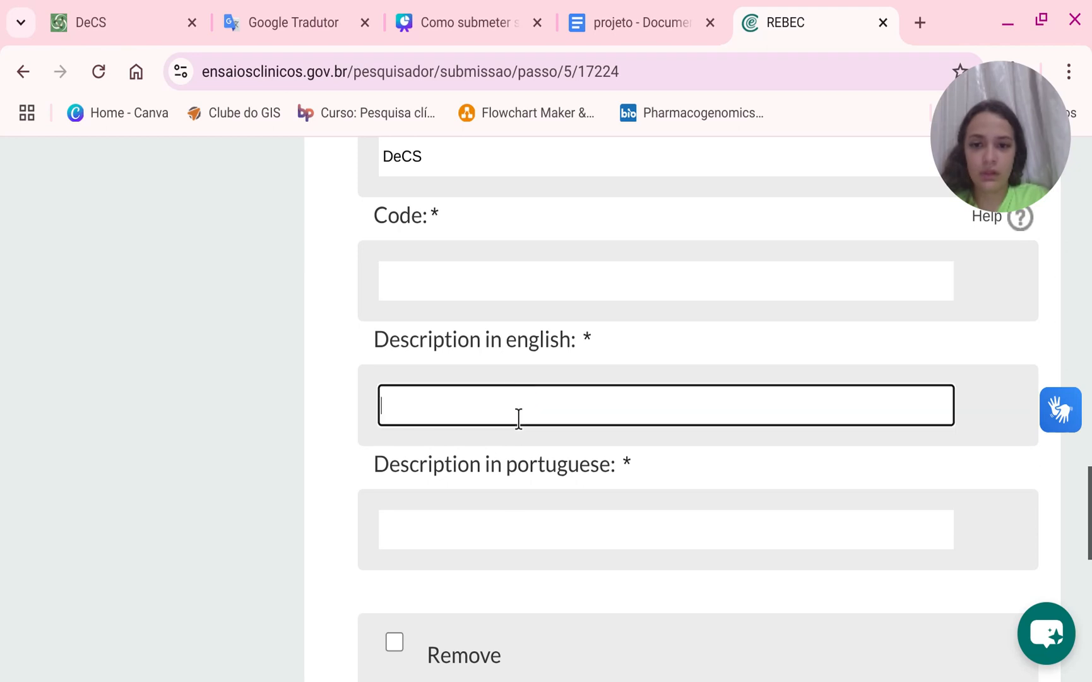
{"action": "key", "text": "ctrl+v"}
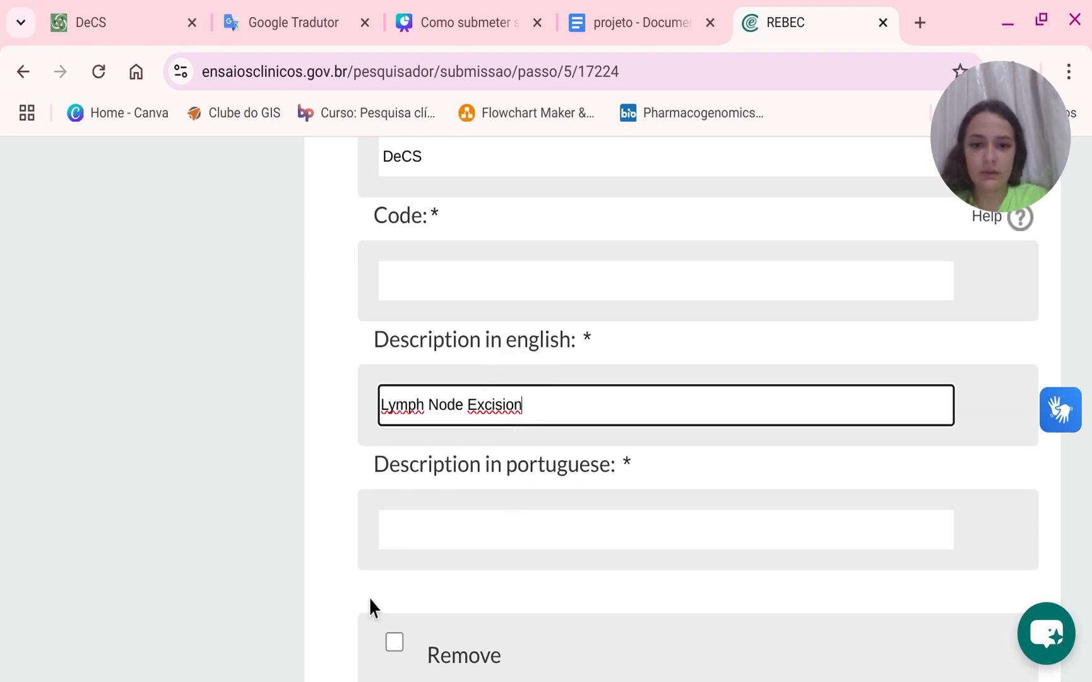
Enter Linfadenectomia as the descriptor's Portuguese description.
{"action": "left_click", "coordinate": [427, 534]}
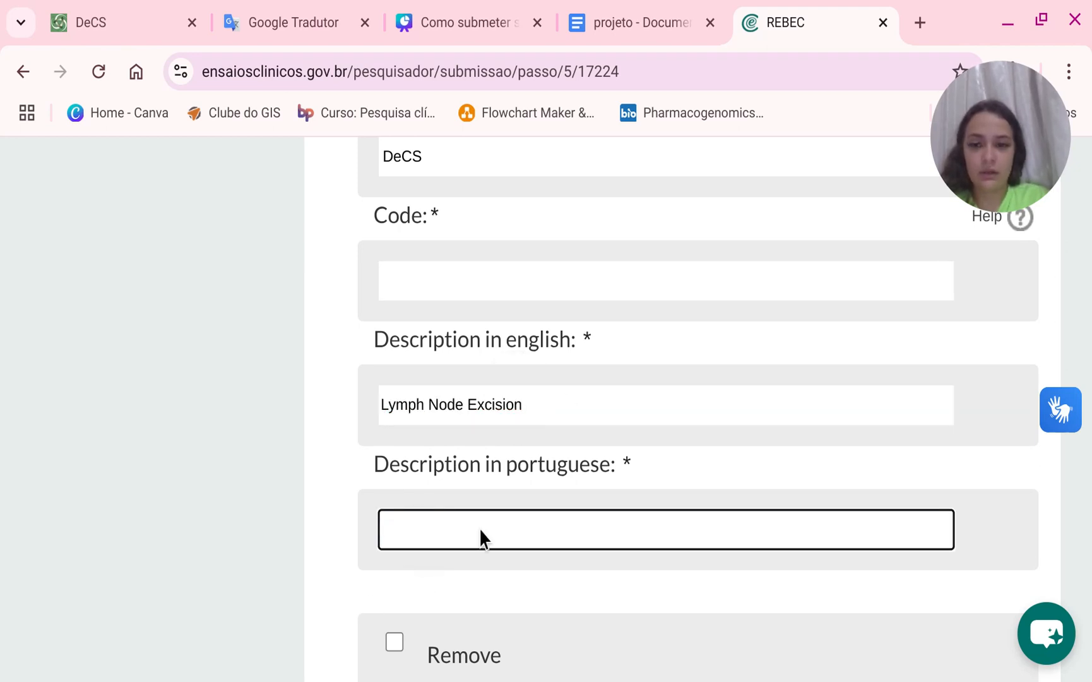
{"action": "left_click", "coordinate": [461, 530]}
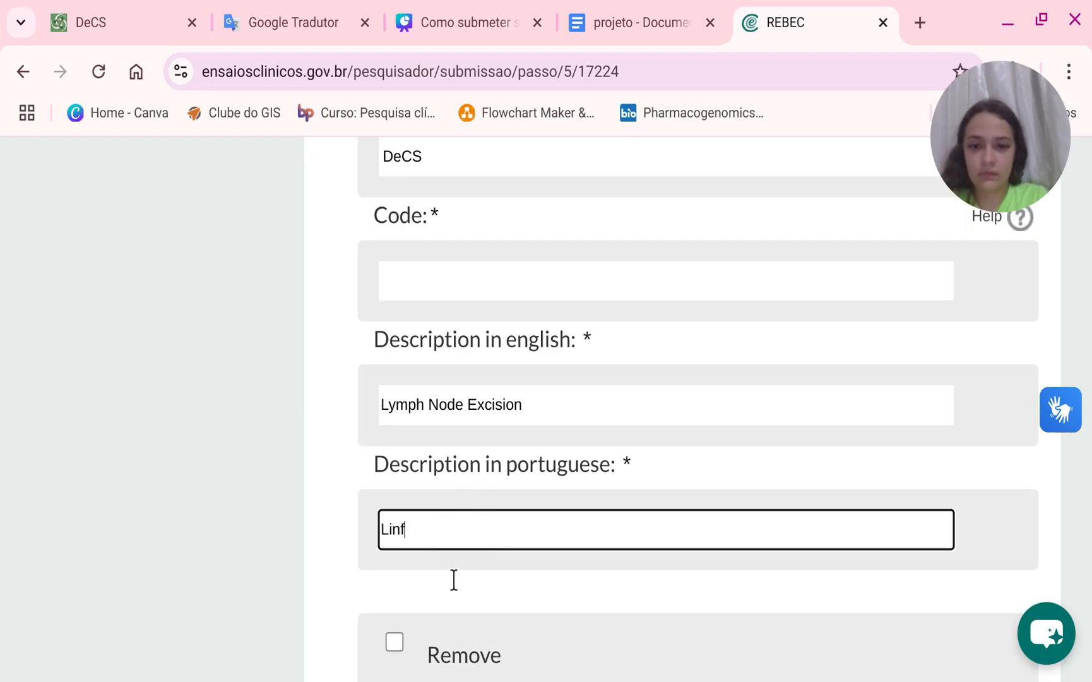
{"action": "type", "text": "Linf"}
{"action": "left_click", "coordinate": [453, 580]}
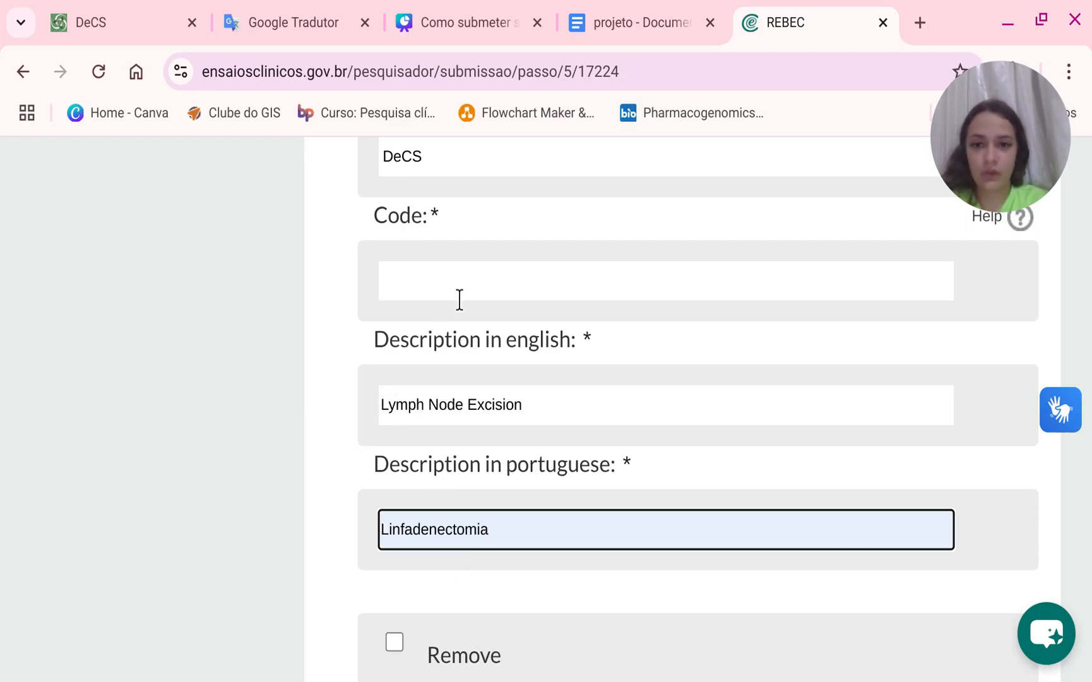
Copy the hierarchical code E04.446 from DeCS and paste it into the descriptor's code field.
{"action": "left_click", "coordinate": [461, 280]}
{"action": "left_click", "coordinate": [139, 22]}
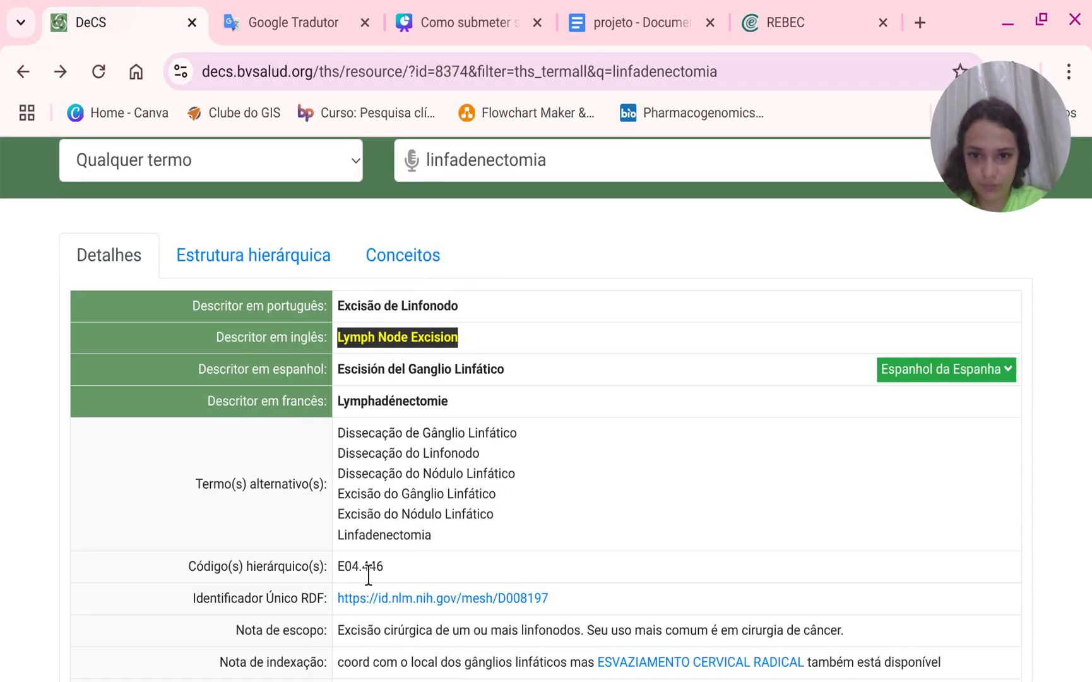
{"action": "left_click_drag", "start_coordinate": [392, 568], "coordinate": [338, 568]}
{"action": "key", "text": "ctrl+c"}
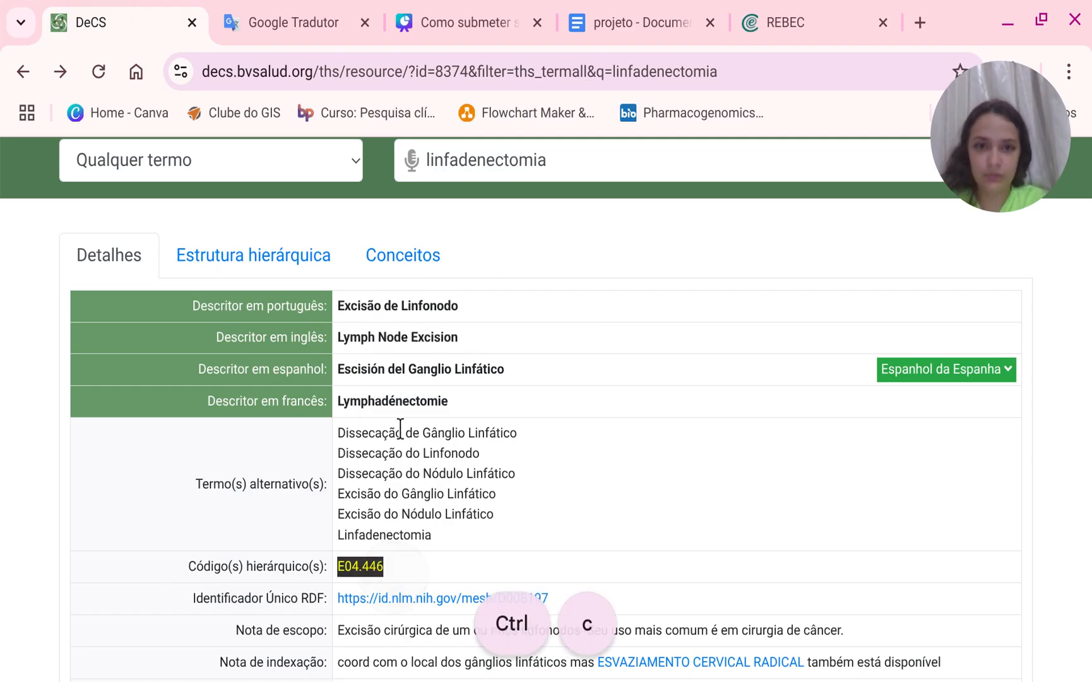
{"action": "left_click", "coordinate": [767, 13]}
{"action": "left_click", "coordinate": [448, 298]}
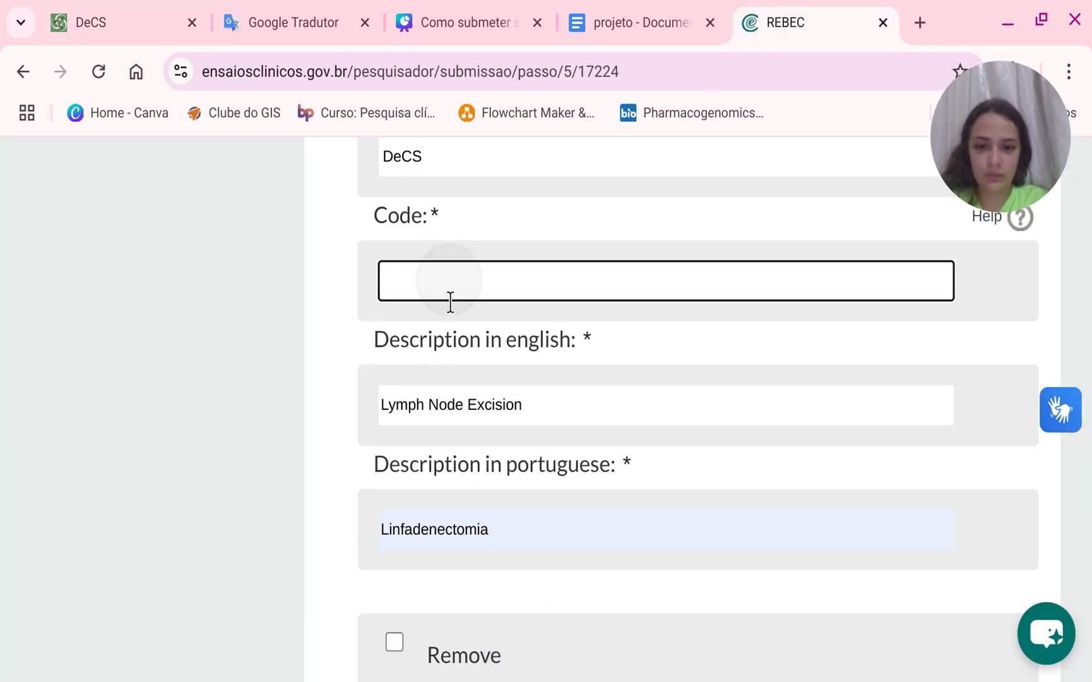
{"action": "key", "text": "ctrl+v"}
Save the intervention step.
{"action": "scroll", "coordinate": [467, 328], "scroll_direction": "down", "scroll_amount": 5}
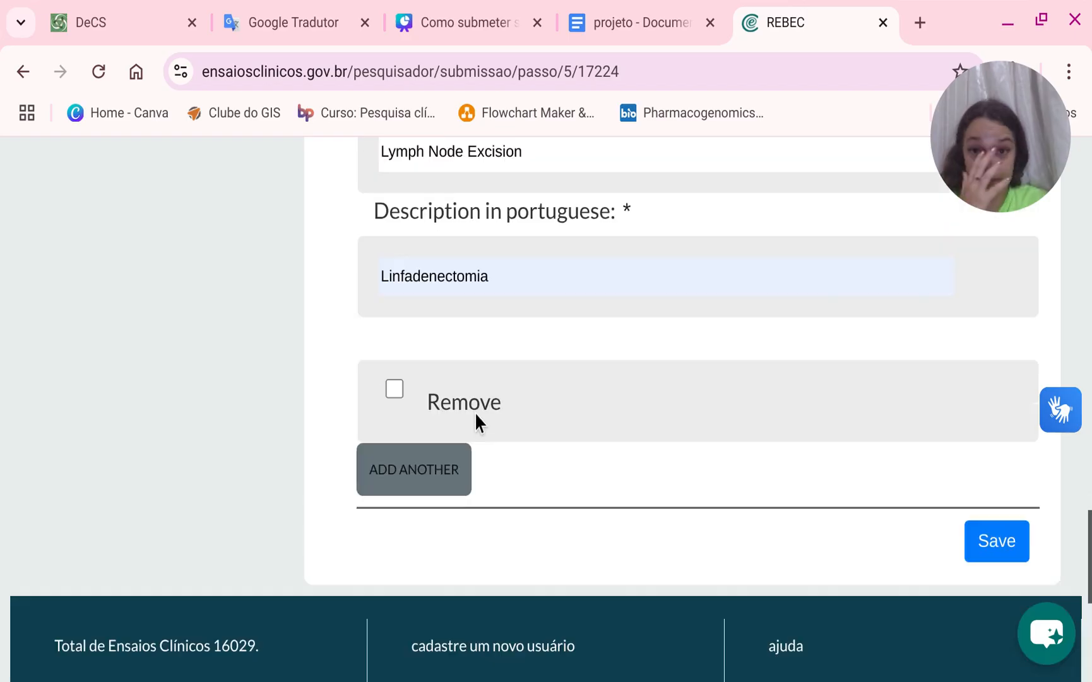
{"action": "scroll", "coordinate": [474, 411], "scroll_direction": "up", "scroll_amount": 10}
{"action": "scroll", "coordinate": [474, 411], "scroll_direction": "up", "scroll_amount": 8}
{"action": "scroll", "coordinate": [479, 422], "scroll_direction": "down", "scroll_amount": 12}
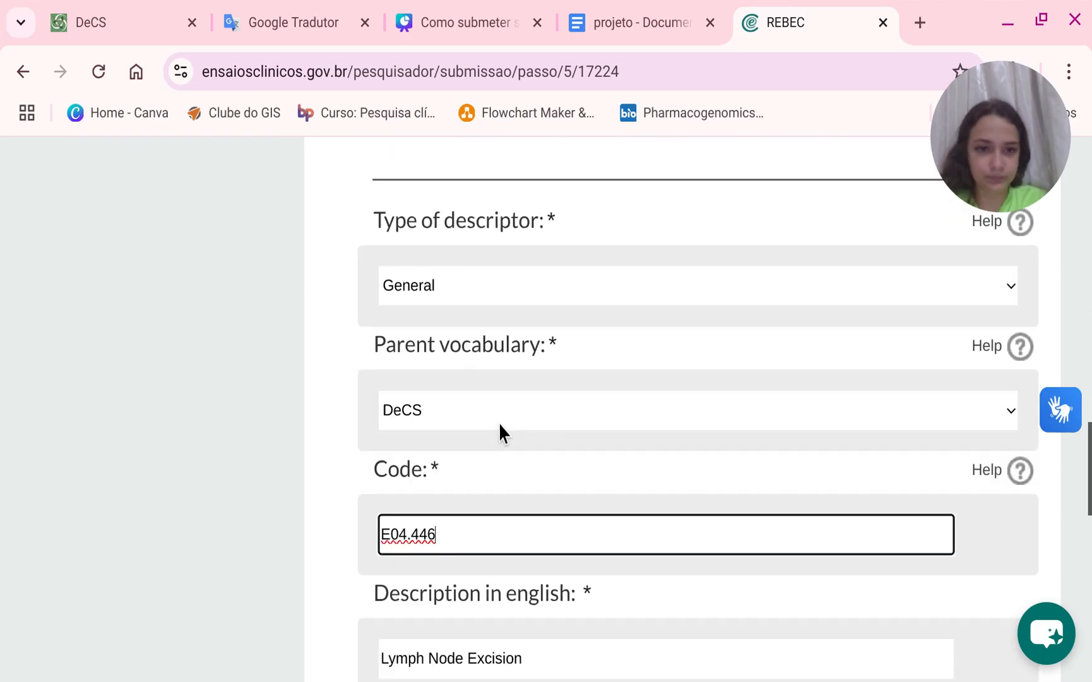
{"action": "scroll", "coordinate": [824, 447], "scroll_direction": "down", "scroll_amount": 3}
{"action": "scroll", "coordinate": [962, 444], "scroll_direction": "up", "scroll_amount": 2}
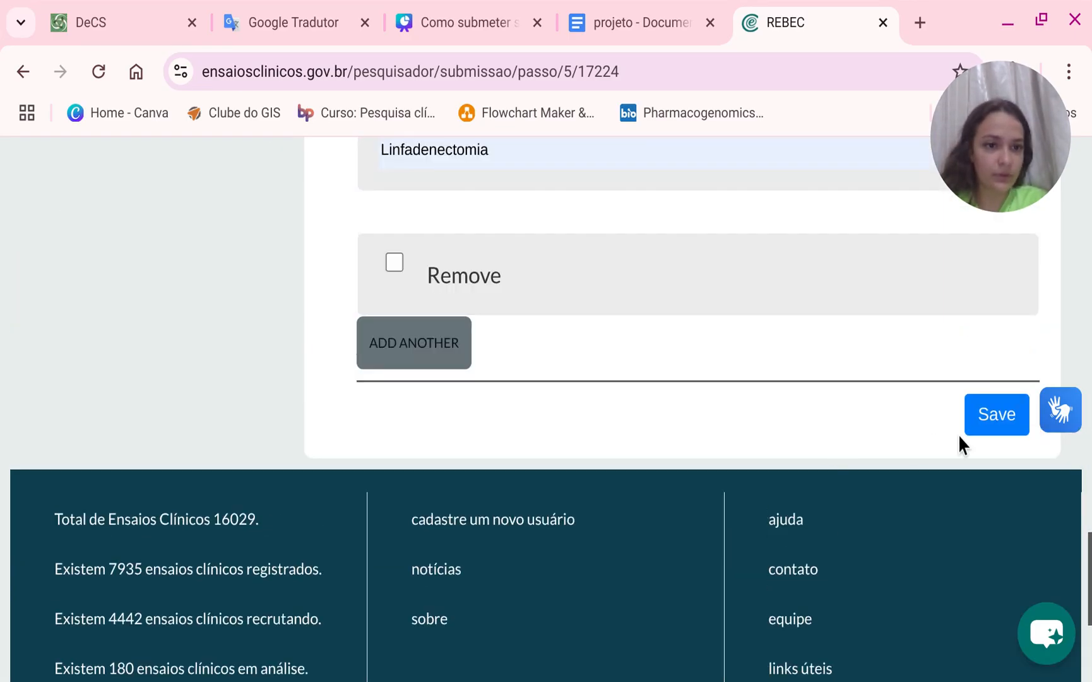
{"action": "left_click", "coordinate": [1007, 452]}
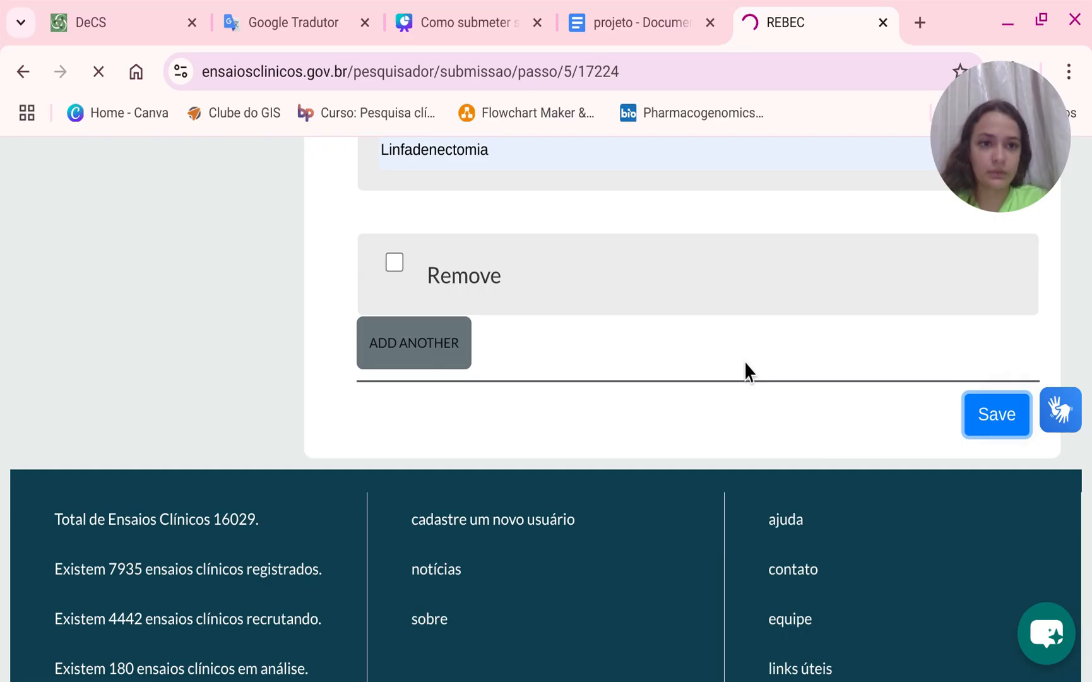
{"action": "scroll", "coordinate": [733, 375], "scroll_direction": "down", "scroll_amount": 5}
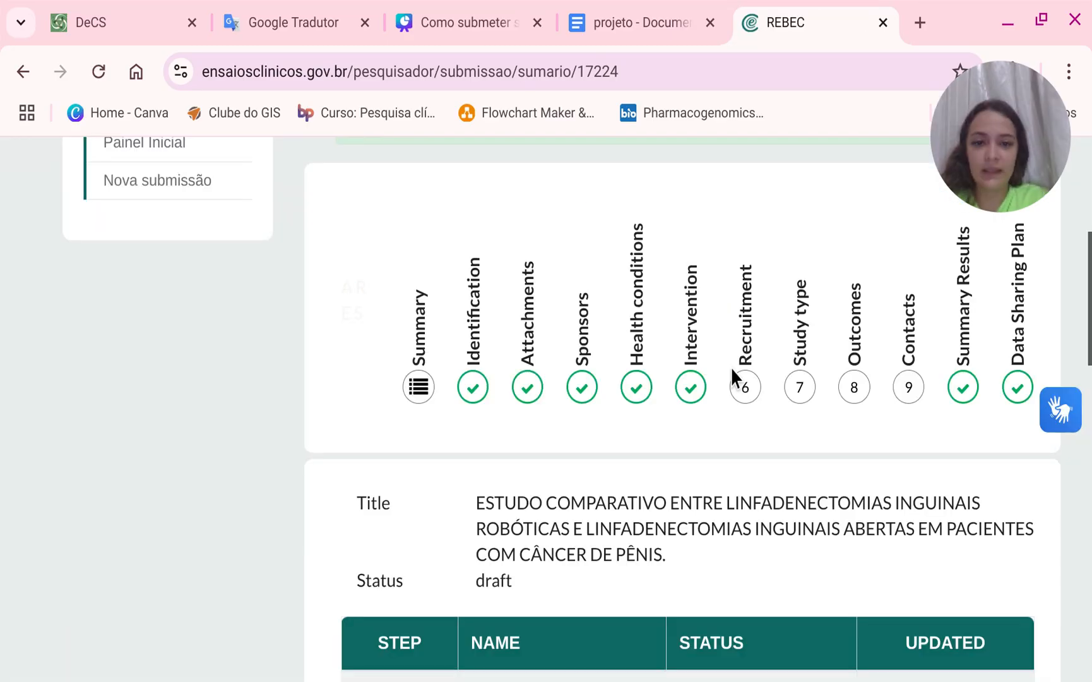
Open the Health conditions step and review its condition texts and descriptor entries.
{"action": "left_click", "coordinate": [745, 424]}
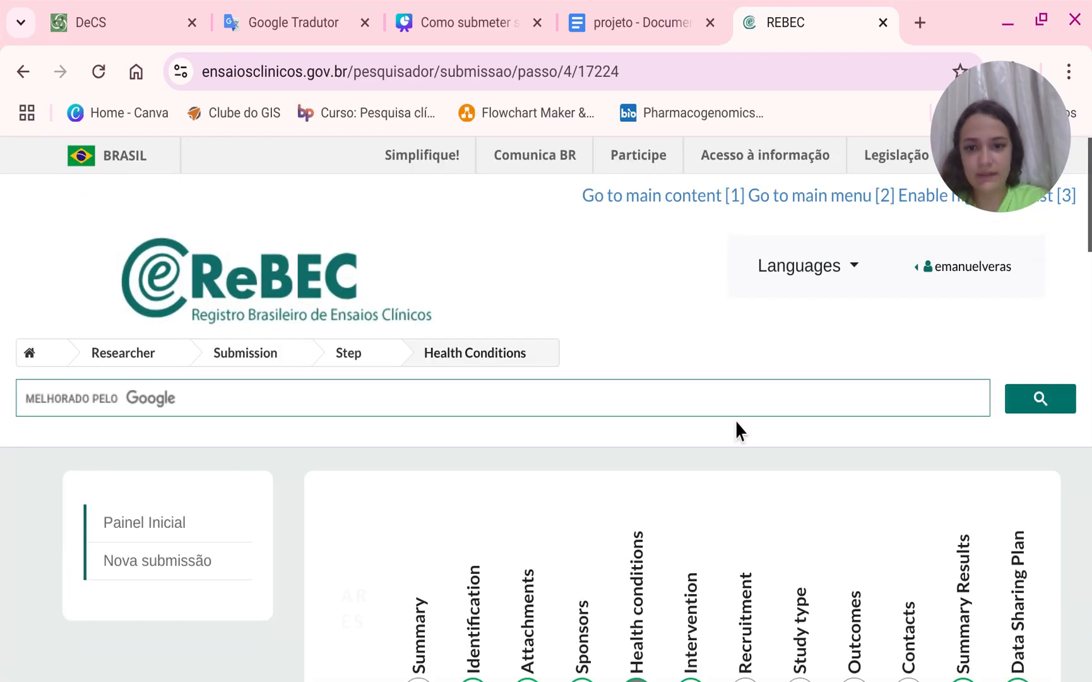
{"action": "scroll", "coordinate": [734, 413], "scroll_direction": "up", "scroll_amount": 2}
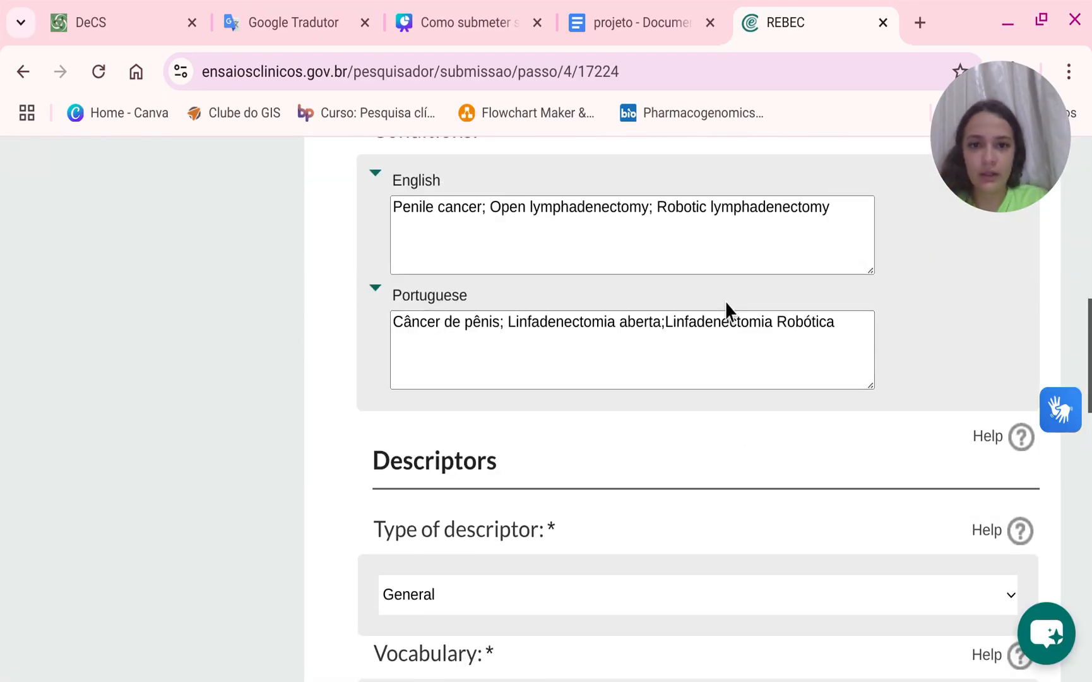
{"action": "scroll", "coordinate": [684, 391], "scroll_direction": "down", "scroll_amount": 6}
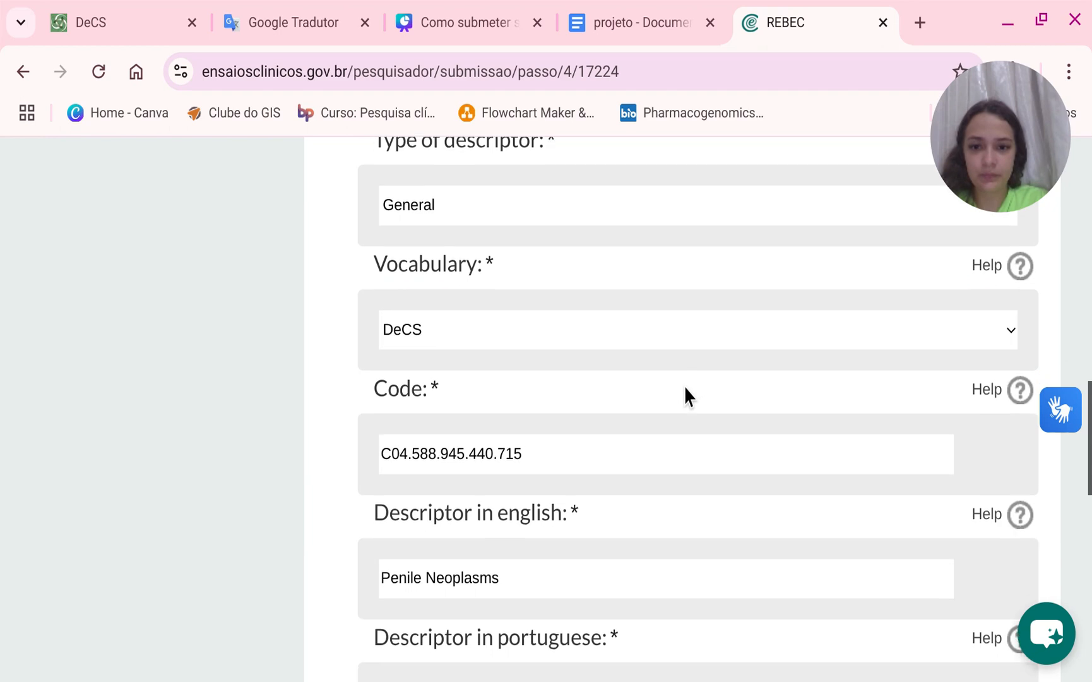
{"action": "scroll", "coordinate": [663, 391], "scroll_direction": "up", "scroll_amount": 4}
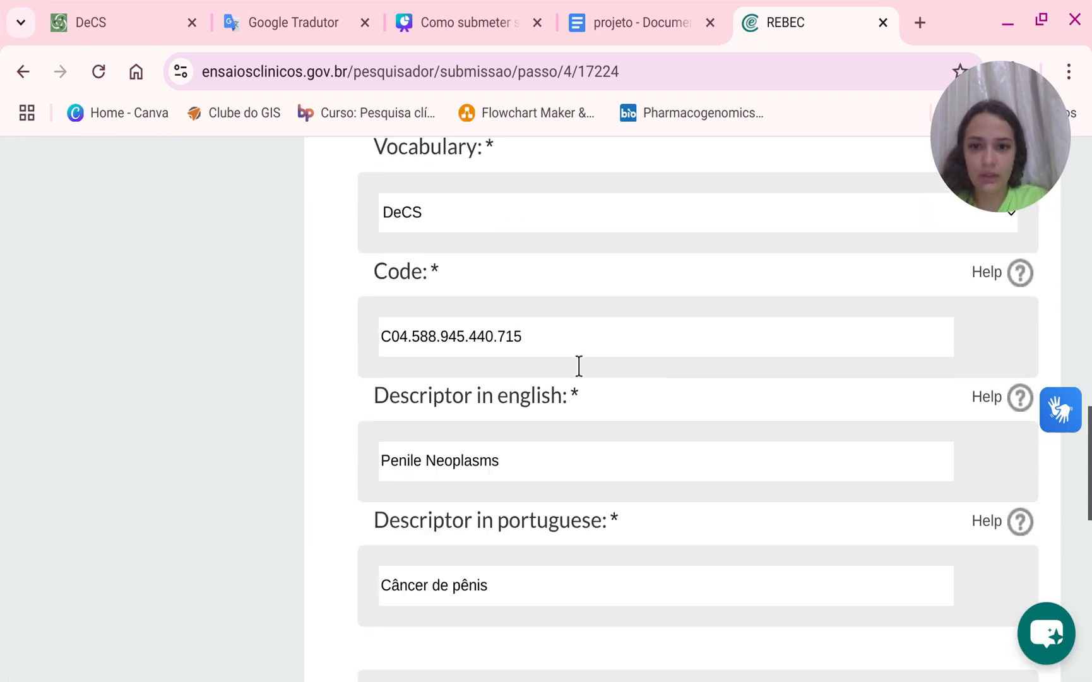
{"action": "scroll", "coordinate": [577, 366], "scroll_direction": "up", "scroll_amount": 4}
{"action": "scroll", "coordinate": [571, 365], "scroll_direction": "down", "scroll_amount": 8}
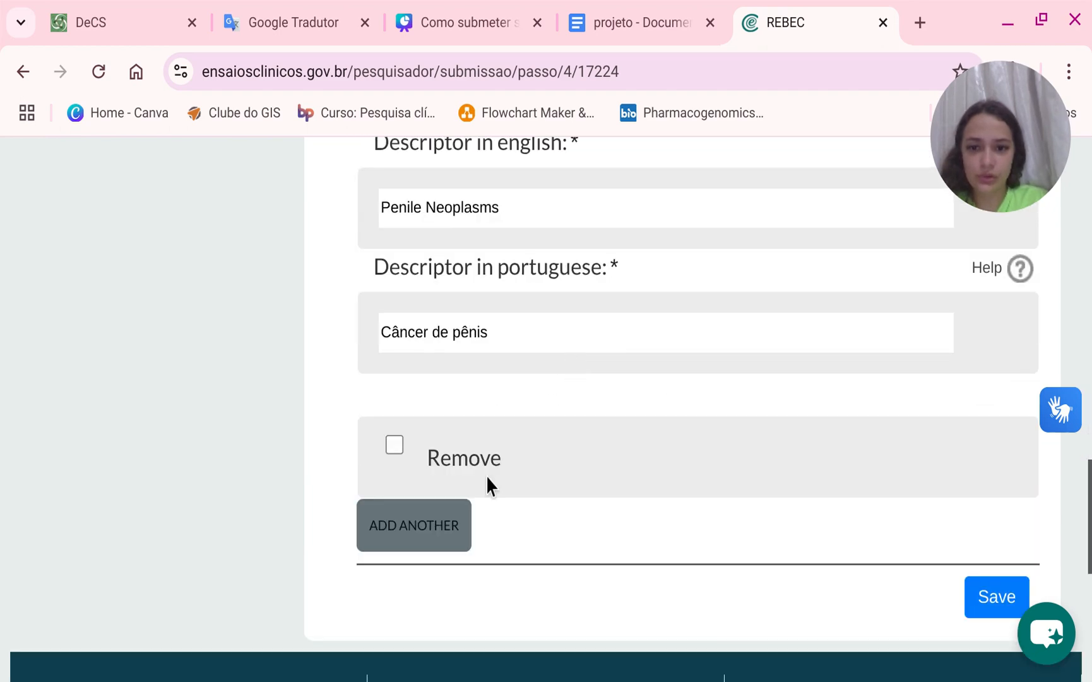
{"action": "scroll", "coordinate": [644, 497], "scroll_direction": "up", "scroll_amount": 4}
{"action": "scroll", "coordinate": [643, 496], "scroll_direction": "up", "scroll_amount": 2}
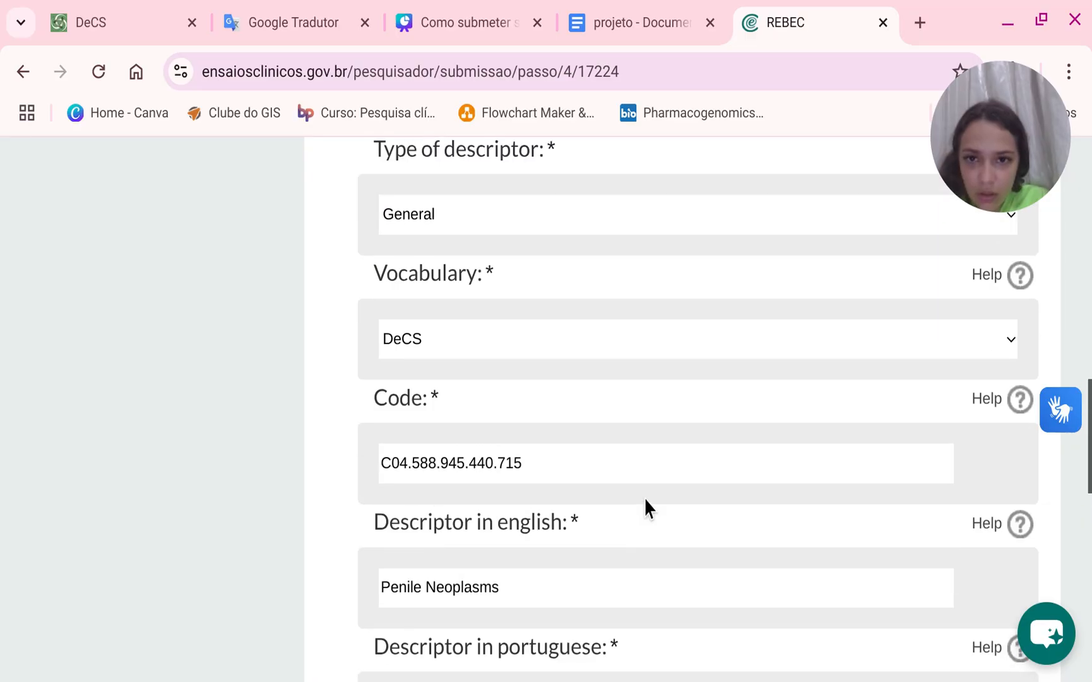
{"action": "scroll", "coordinate": [644, 496], "scroll_direction": "up", "scroll_amount": 4}
{"action": "scroll", "coordinate": [641, 497], "scroll_direction": "down", "scroll_amount": 6}
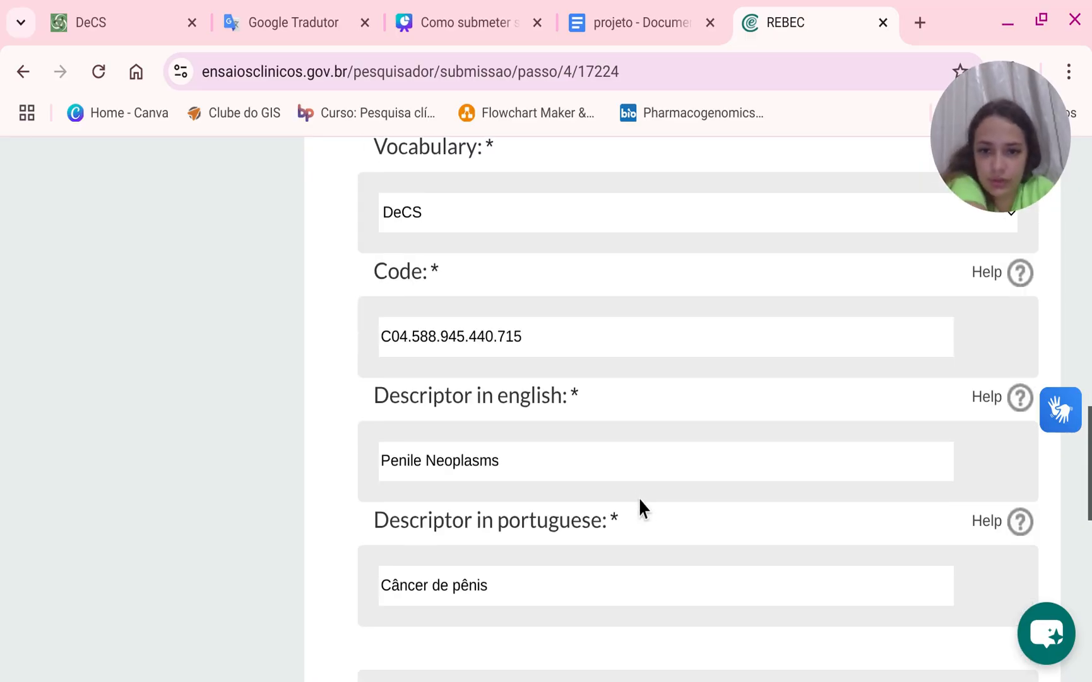
{"action": "scroll", "coordinate": [633, 495], "scroll_direction": "down", "scroll_amount": 5}
{"action": "scroll", "coordinate": [633, 495], "scroll_direction": "up", "scroll_amount": 12}
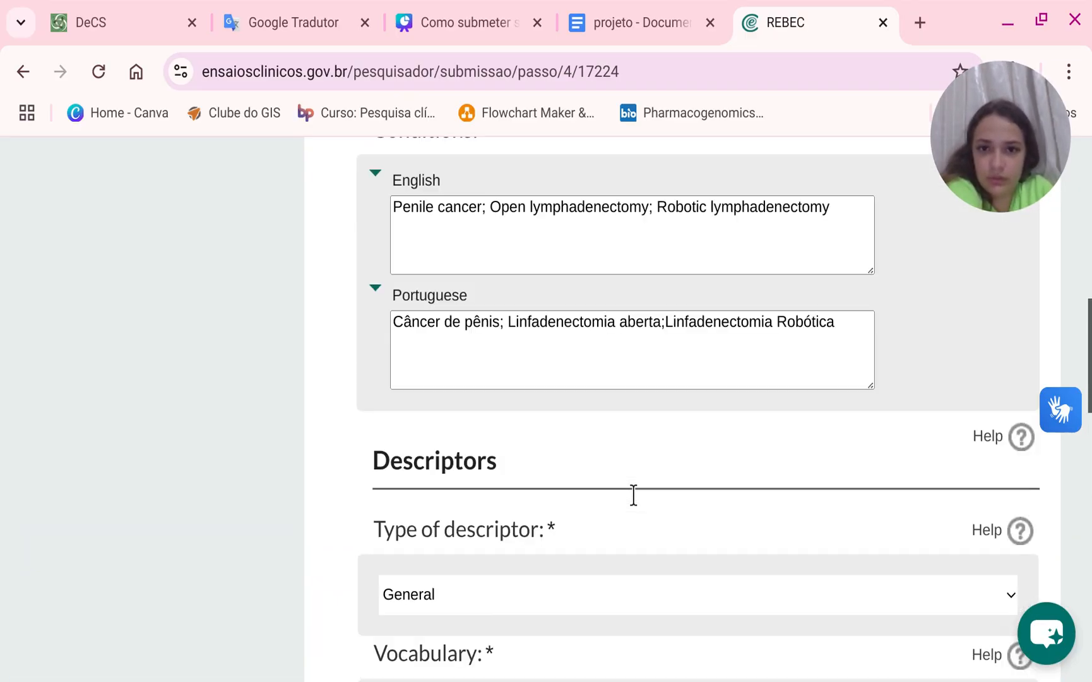
{"action": "scroll", "coordinate": [633, 495], "scroll_direction": "up", "scroll_amount": 4}
{"action": "scroll", "coordinate": [633, 494], "scroll_direction": "down", "scroll_amount": 12}
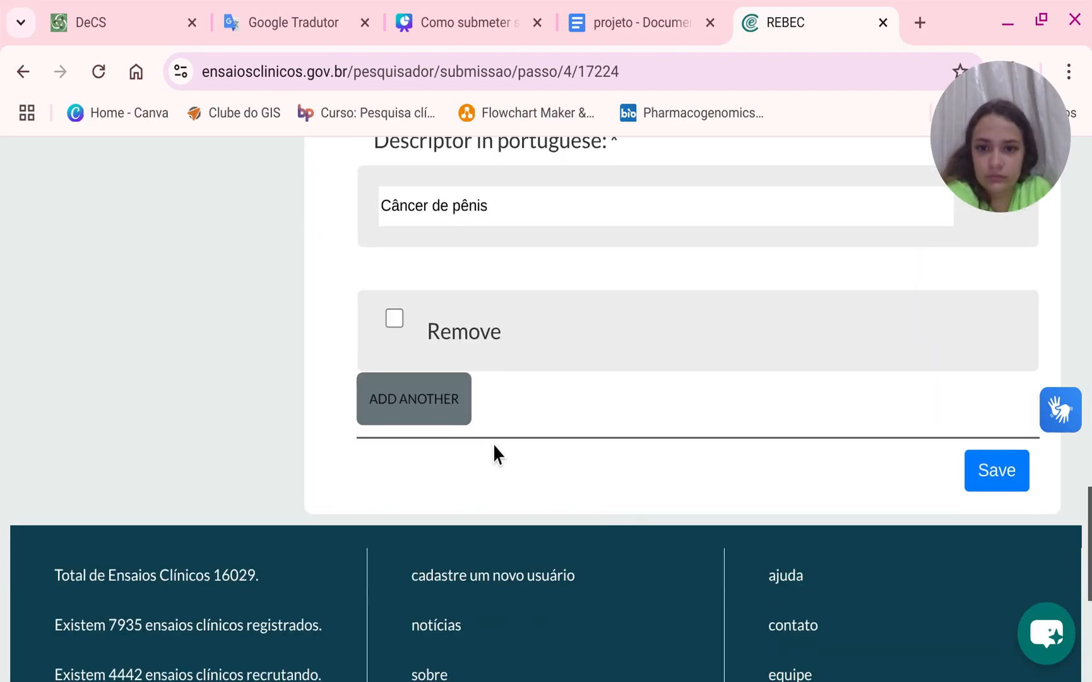
Add another descriptor entry to the health conditions.
{"action": "left_click", "coordinate": [408, 411]}
{"action": "scroll", "coordinate": [487, 442], "scroll_direction": "down", "scroll_amount": 4}
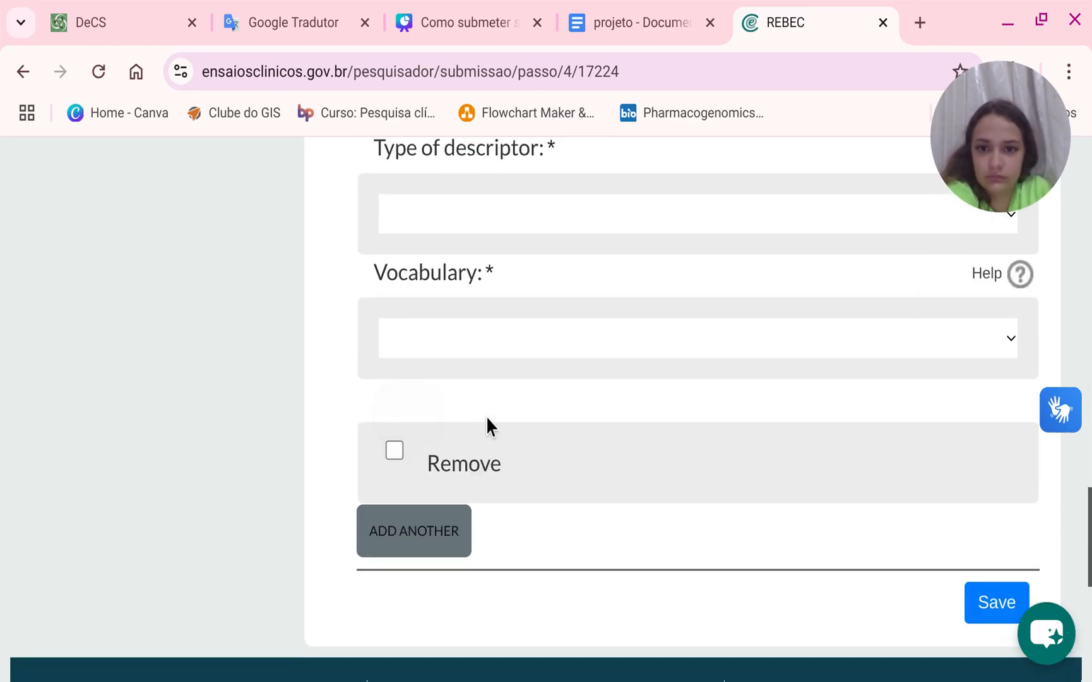
{"action": "scroll", "coordinate": [487, 430], "scroll_direction": "up", "scroll_amount": 8}
{"action": "scroll", "coordinate": [490, 443], "scroll_direction": "up", "scroll_amount": 6}
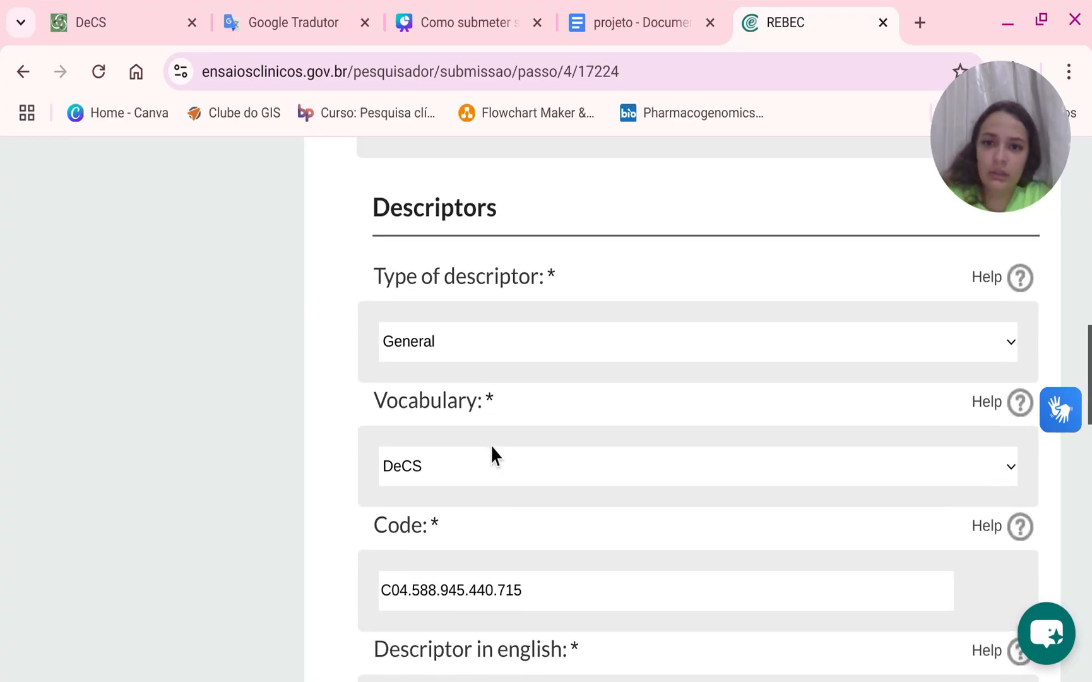
Set the new health-condition descriptor's type to General and its vocabulary to DeCS.
{"action": "scroll", "coordinate": [490, 446], "scroll_direction": "down", "scroll_amount": 10}
{"action": "scroll", "coordinate": [491, 445], "scroll_direction": "down", "scroll_amount": 4}
{"action": "scroll", "coordinate": [483, 423], "scroll_direction": "up", "scroll_amount": 2}
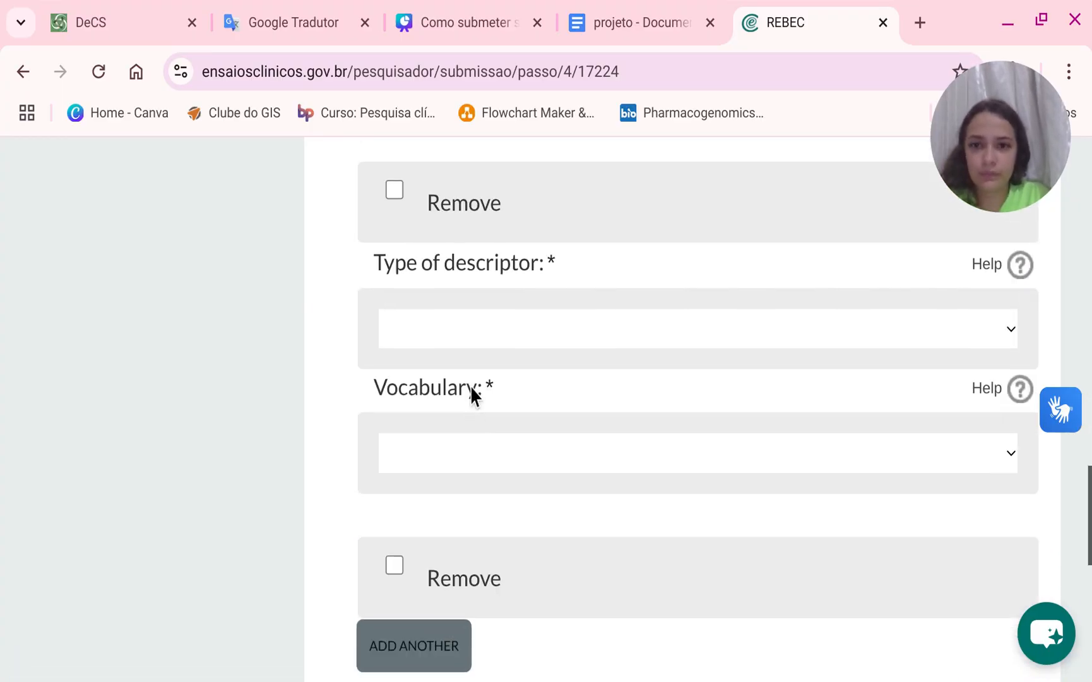
{"action": "left_click", "coordinate": [461, 335]}
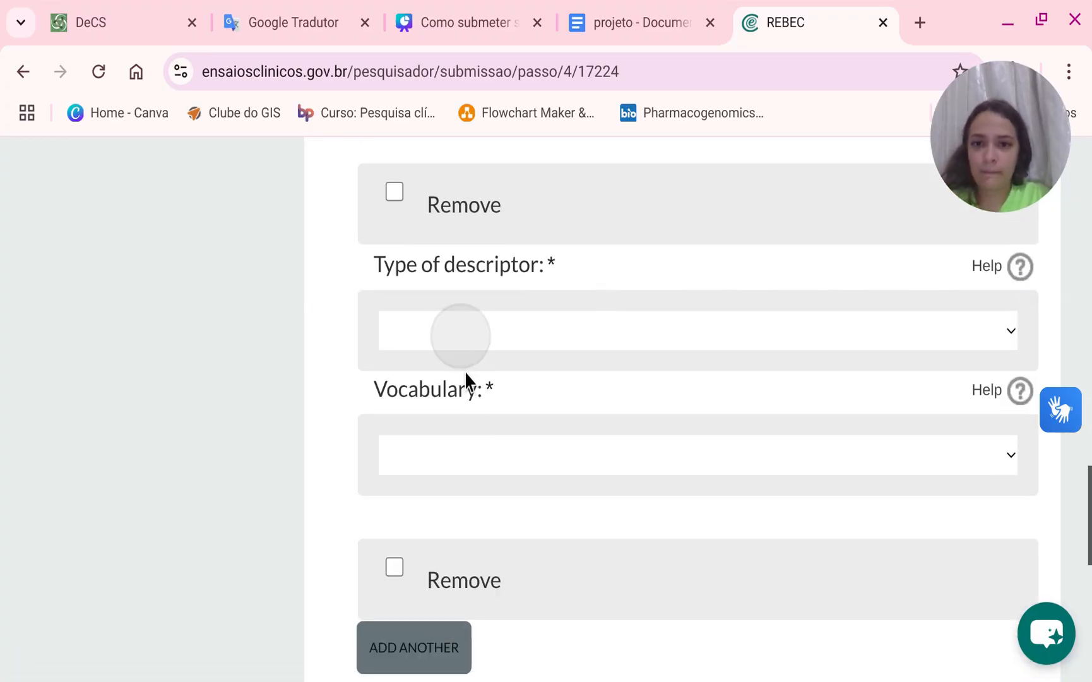
{"action": "left_click", "coordinate": [437, 419]}
{"action": "left_click", "coordinate": [435, 455]}
{"action": "left_click", "coordinate": [453, 456]}
{"action": "left_click", "coordinate": [482, 456]}
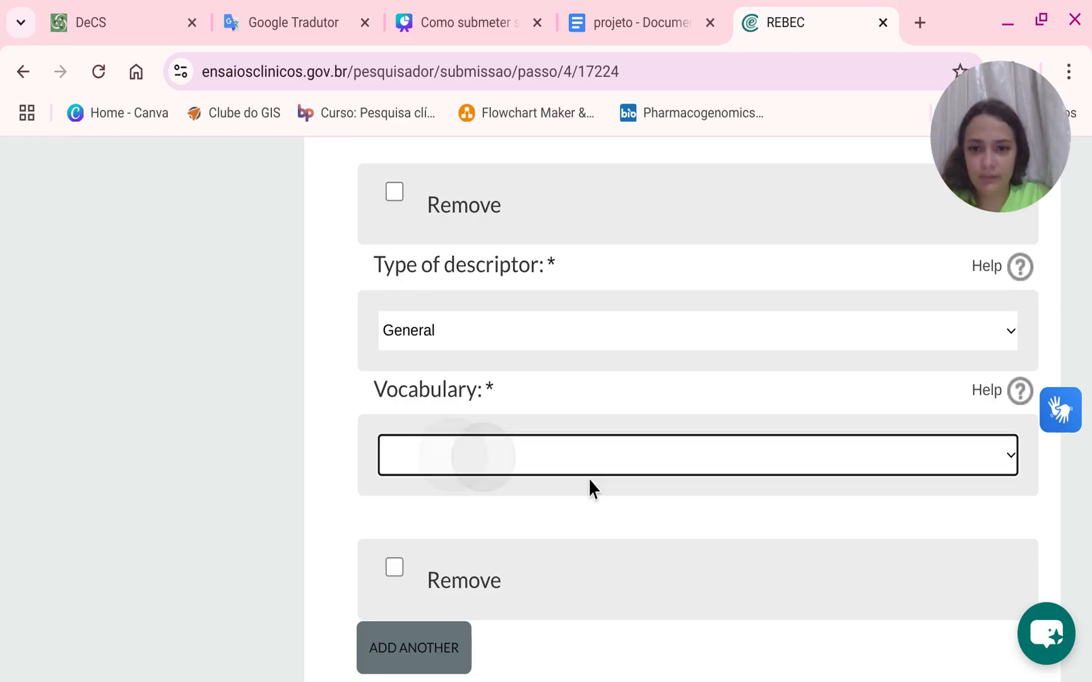
{"action": "left_click", "coordinate": [610, 441]}
{"action": "left_click", "coordinate": [675, 462]}
{"action": "left_click", "coordinate": [629, 461]}
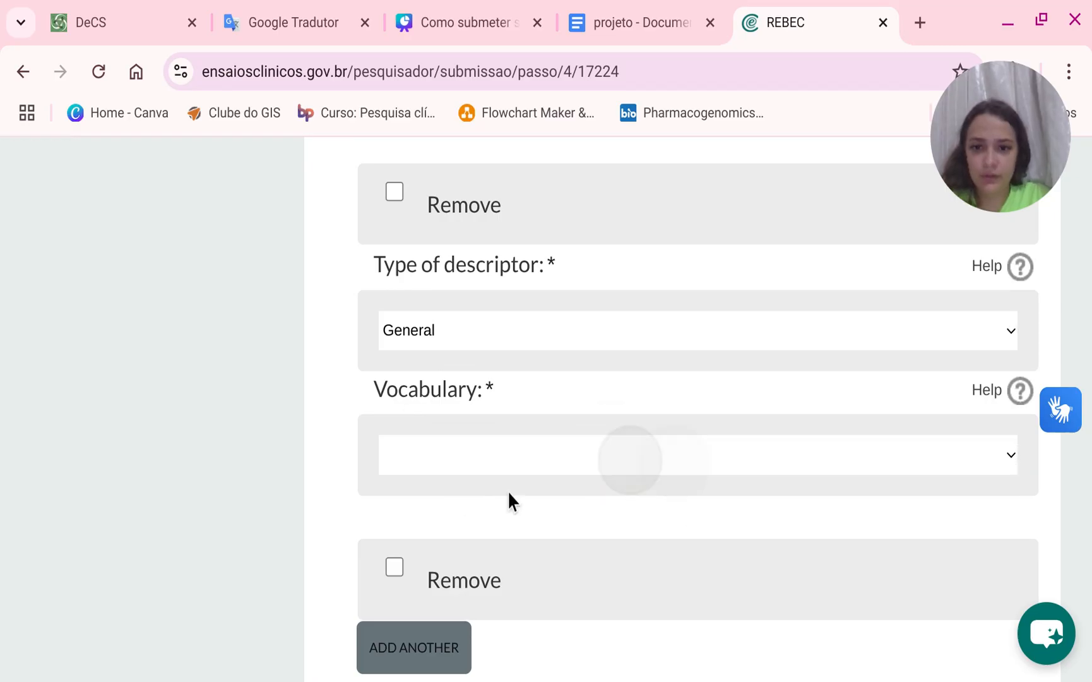
{"action": "left_click", "coordinate": [507, 491]}
{"action": "left_click", "coordinate": [453, 575]}
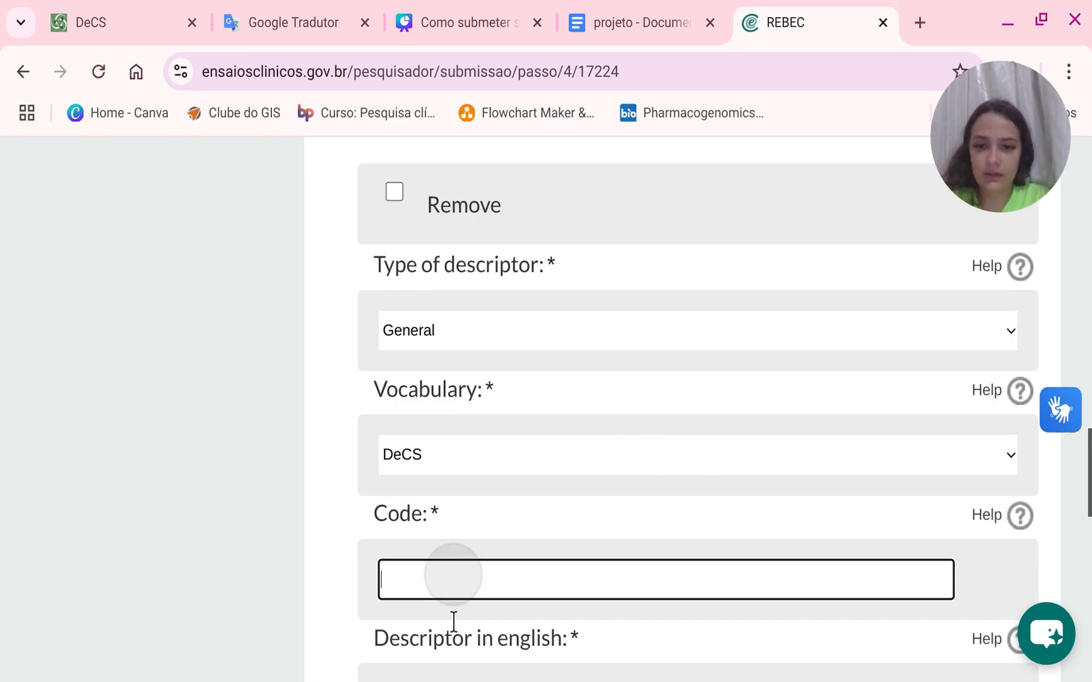
Fill the descriptor's code with E04.446 and its English descriptor with Lymph Node Excision.
{"action": "left_click", "coordinate": [454, 623]}
{"action": "scroll", "coordinate": [536, 548], "scroll_direction": "down", "scroll_amount": 4}
{"action": "left_click", "coordinate": [493, 452]}
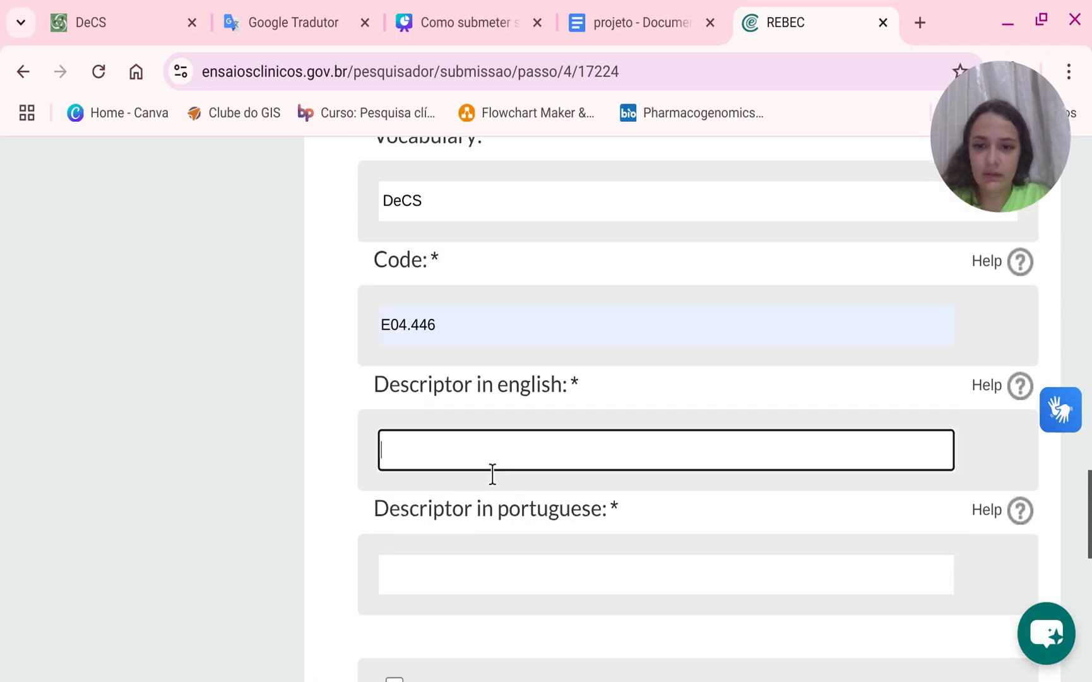
{"action": "left_click", "coordinate": [564, 678]}
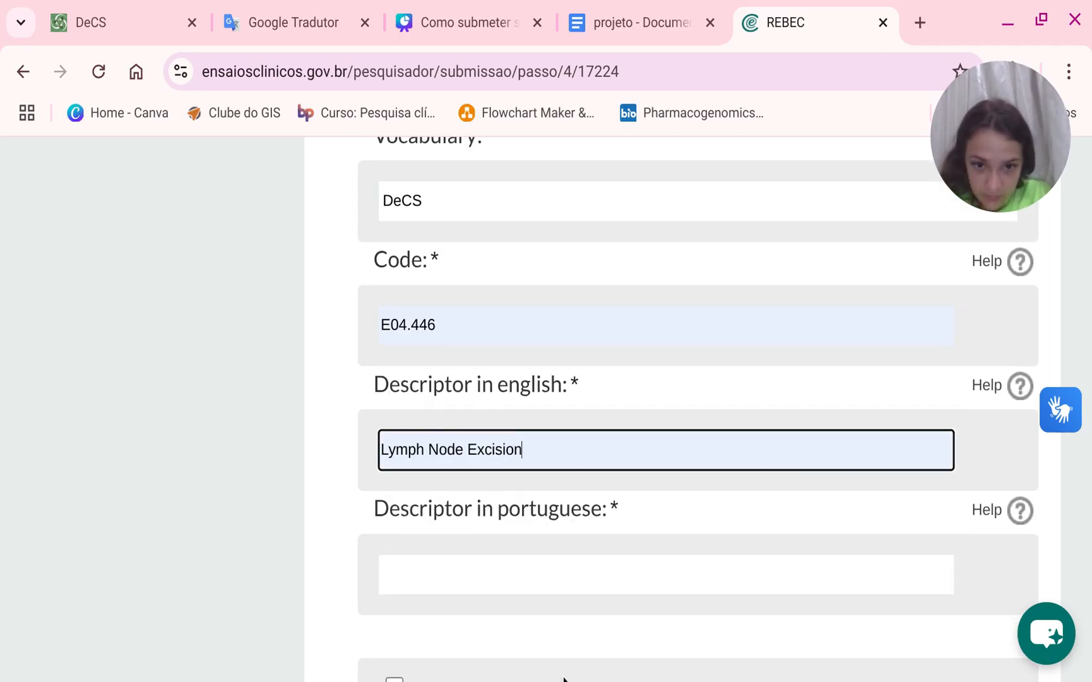
Enter Linfadenectomia as the Portuguese descriptor and save the Health conditions step.
{"action": "left_click", "coordinate": [453, 571]}
{"action": "left_click", "coordinate": [592, 475]}
{"action": "scroll", "coordinate": [586, 530], "scroll_direction": "down", "scroll_amount": 4}
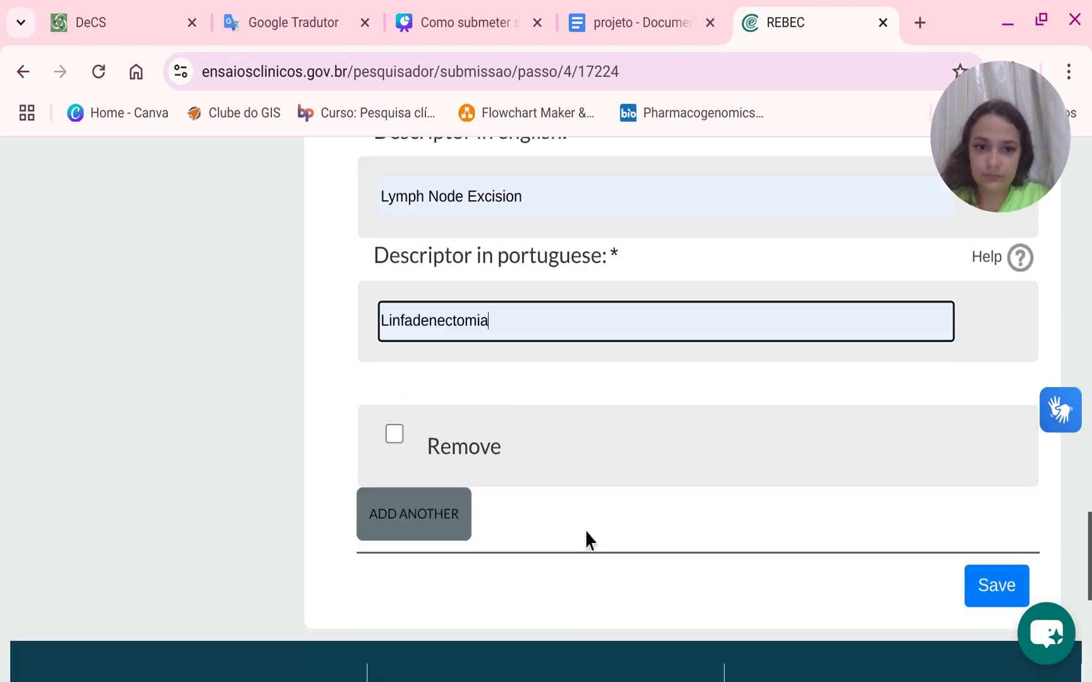
{"action": "left_click", "coordinate": [1003, 599]}
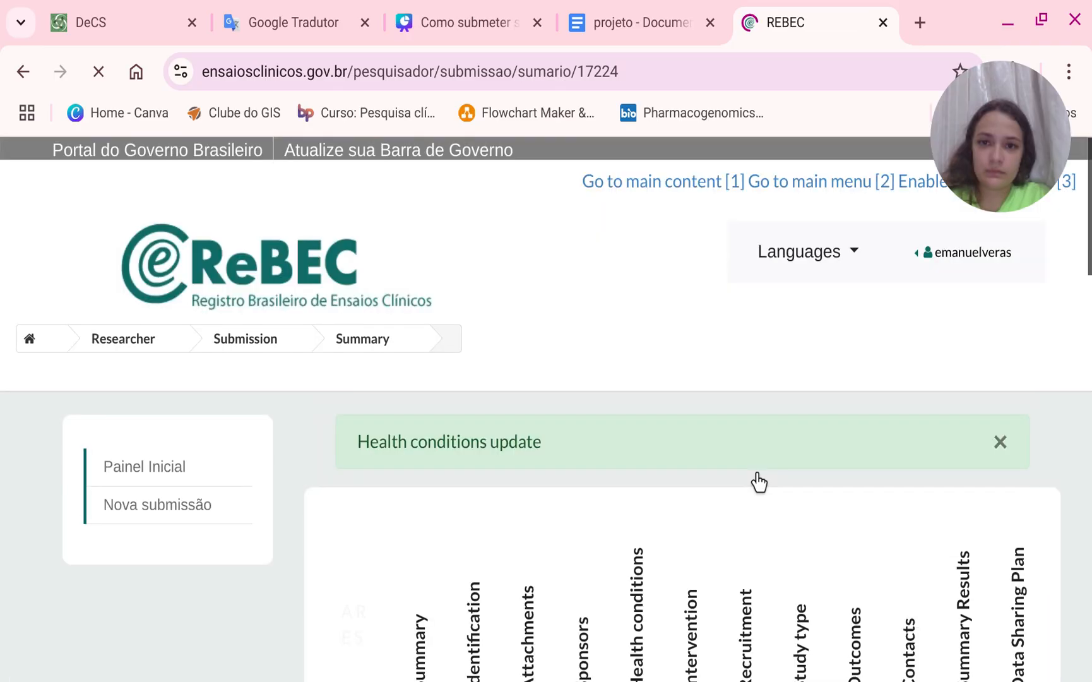
Open the Recruitment step from the submission summary.
{"action": "scroll", "coordinate": [704, 468], "scroll_direction": "down", "scroll_amount": 5}
{"action": "scroll", "coordinate": [743, 434], "scroll_direction": "down", "scroll_amount": 5}
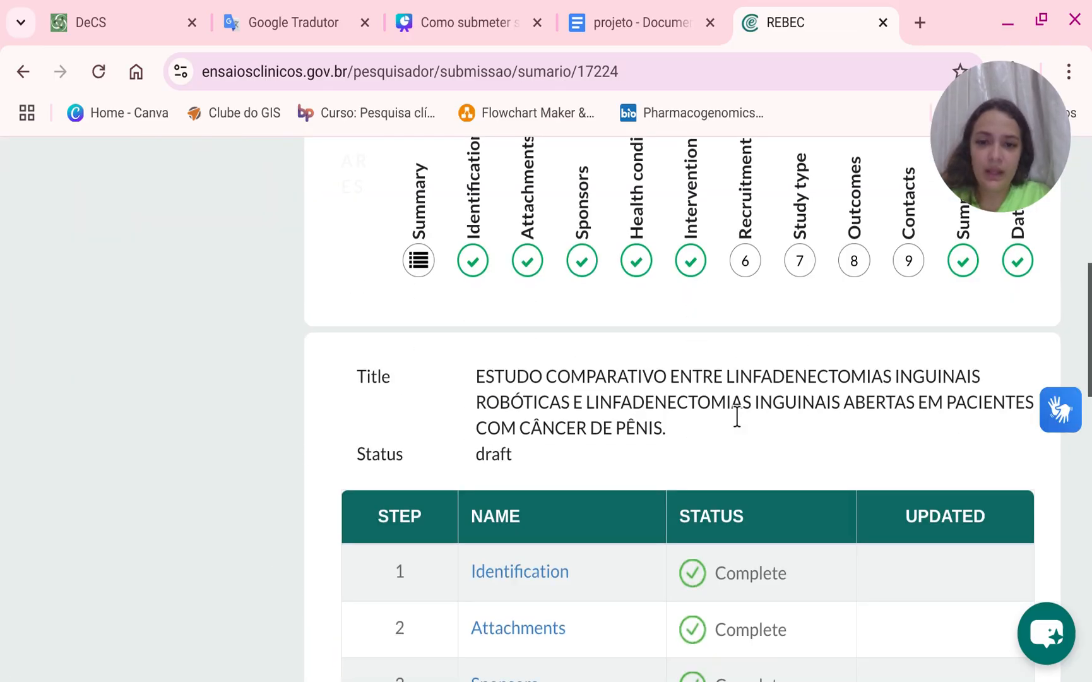
{"action": "scroll", "coordinate": [736, 414], "scroll_direction": "up", "scroll_amount": 5}
{"action": "left_click", "coordinate": [749, 414]}
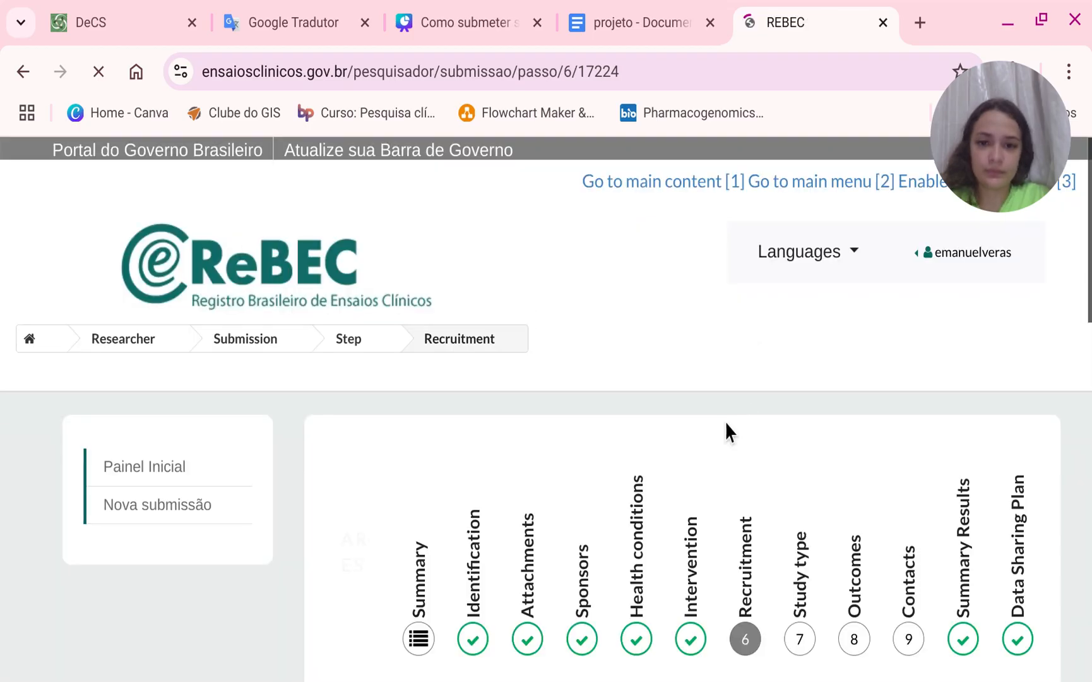
{"action": "scroll", "coordinate": [724, 422], "scroll_direction": "down", "scroll_amount": 8}
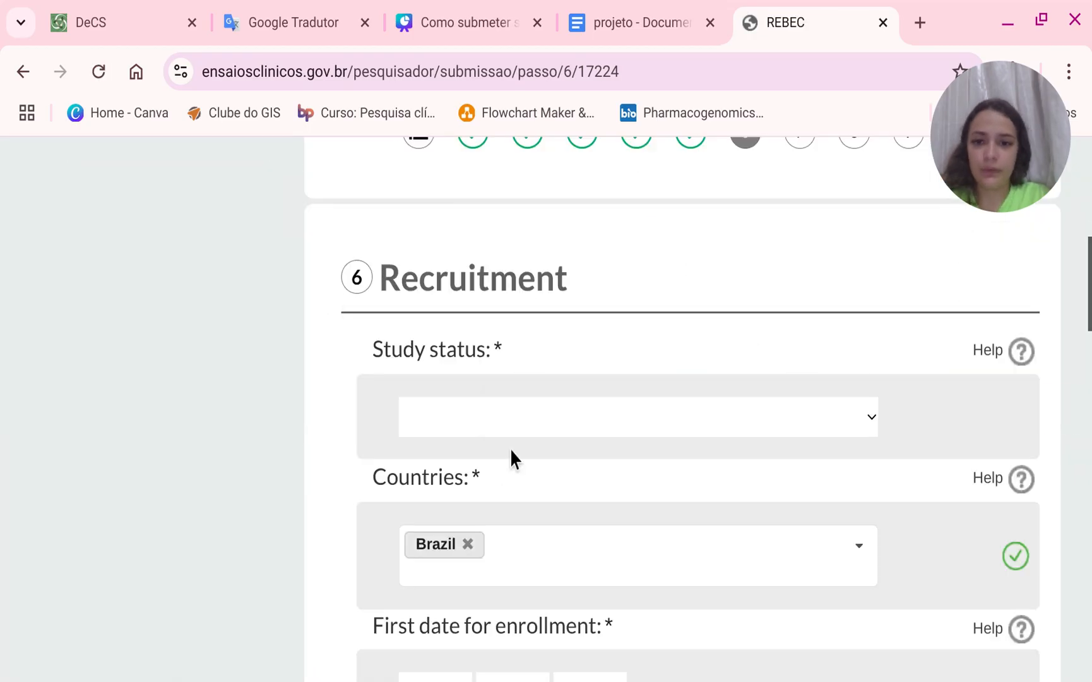
{"action": "left_click", "coordinate": [336, 398]}
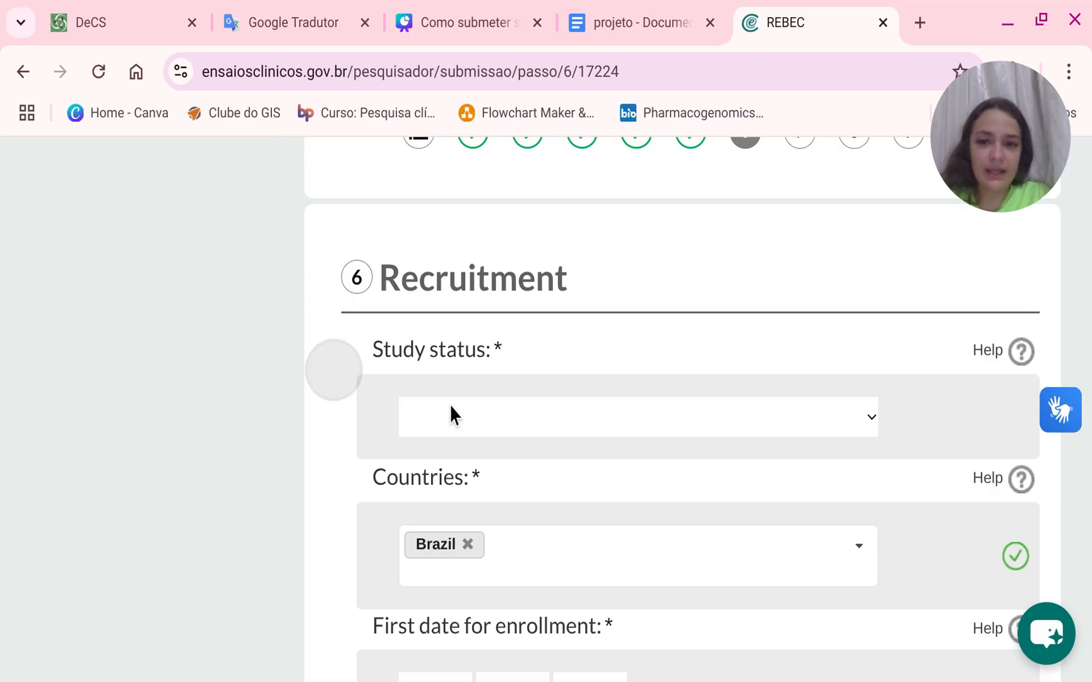
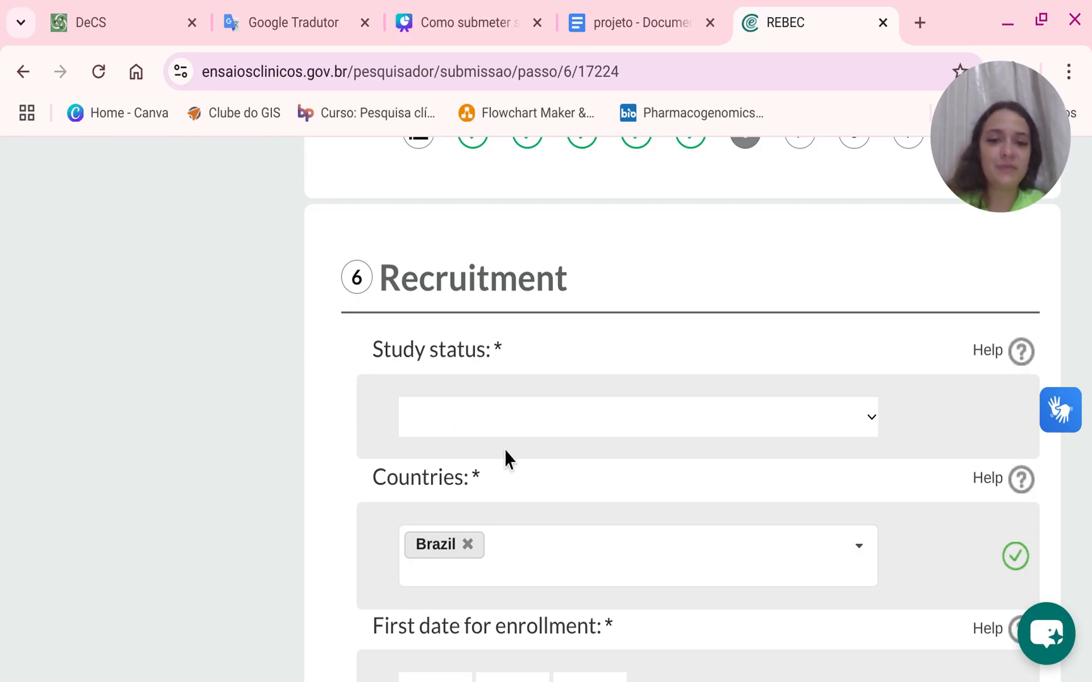
Set the study status to Not yet recruiting in the Recruitment step.
{"action": "left_click", "coordinate": [507, 419]}
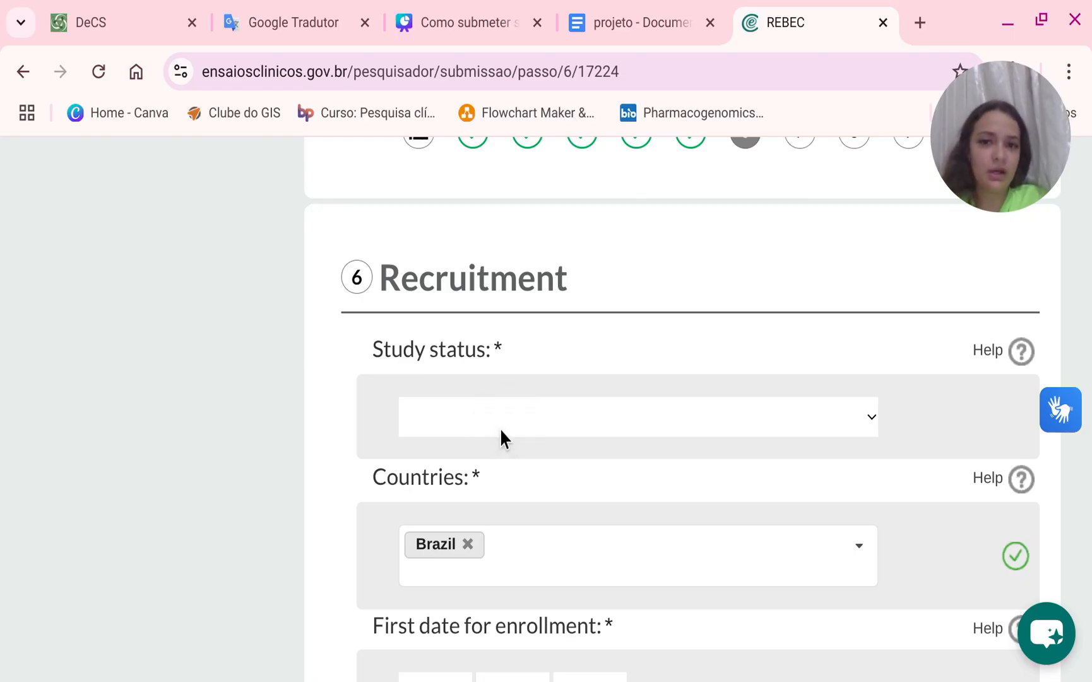
{"action": "left_click", "coordinate": [581, 274]}
{"action": "scroll", "coordinate": [512, 393], "scroll_direction": "down", "scroll_amount": 2}
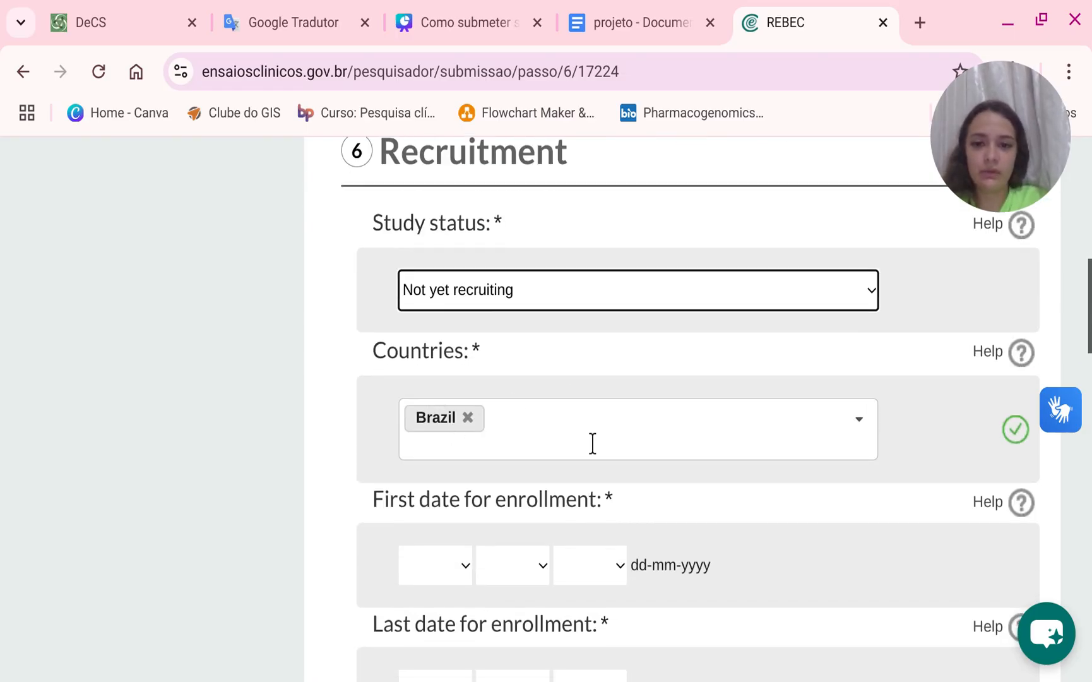
Set the first date for enrollment to 20-04-2025.
{"action": "scroll", "coordinate": [592, 443], "scroll_direction": "down", "scroll_amount": 2}
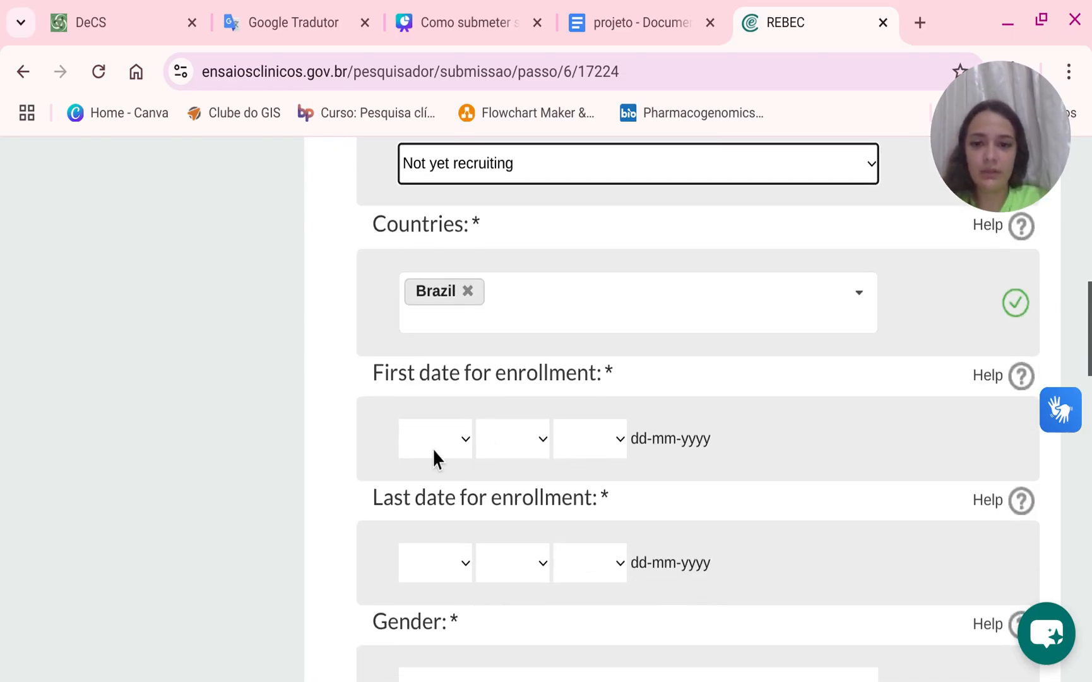
{"action": "left_click", "coordinate": [460, 469]}
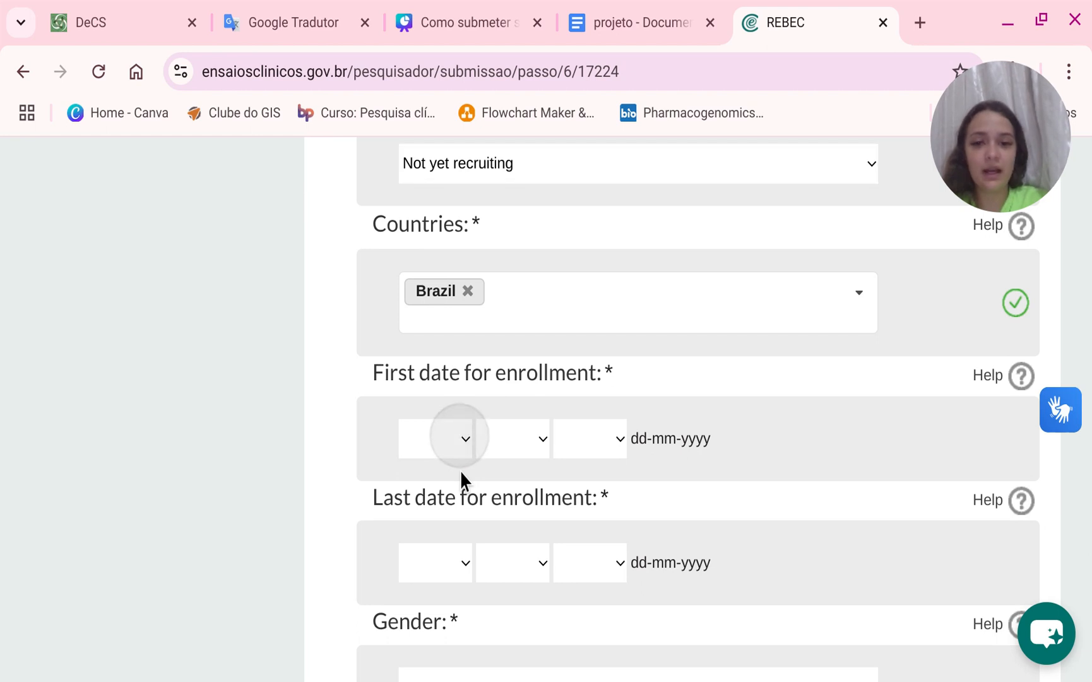
{"action": "left_click", "coordinate": [400, 197]}
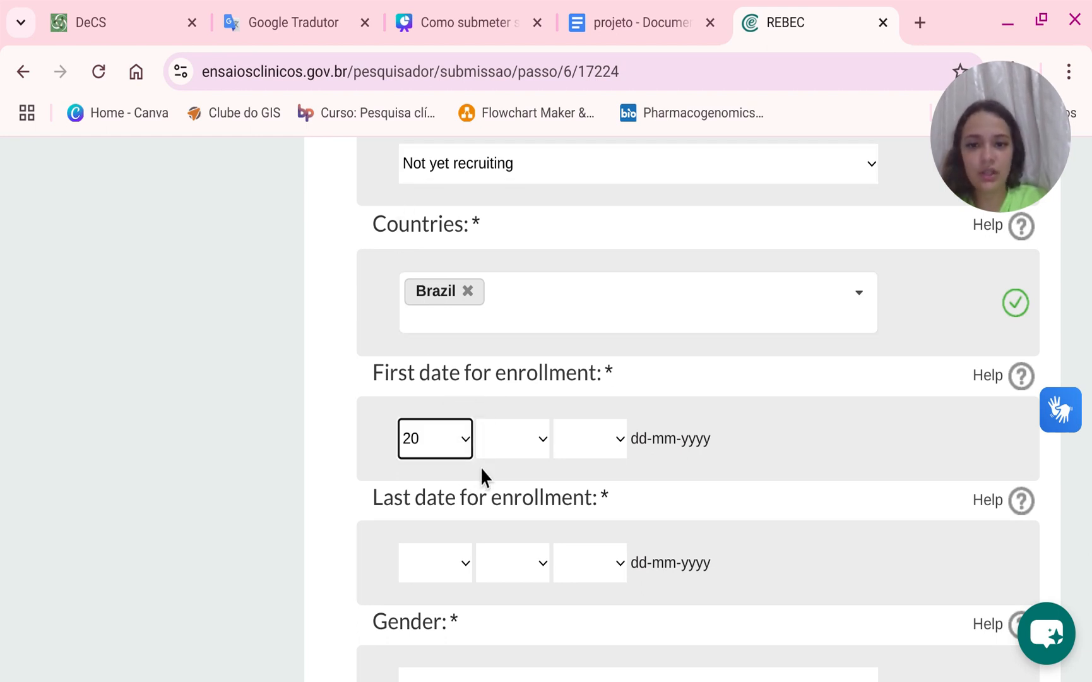
{"action": "left_click", "coordinate": [483, 436]}
{"action": "left_click", "coordinate": [477, 252]}
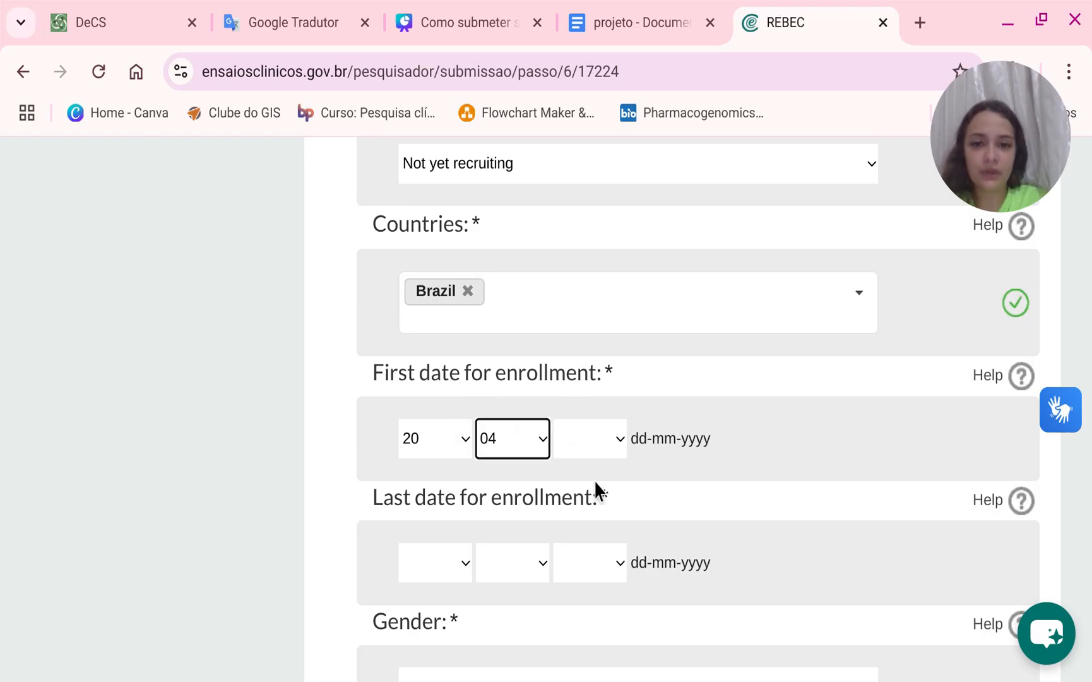
{"action": "left_click", "coordinate": [591, 444]}
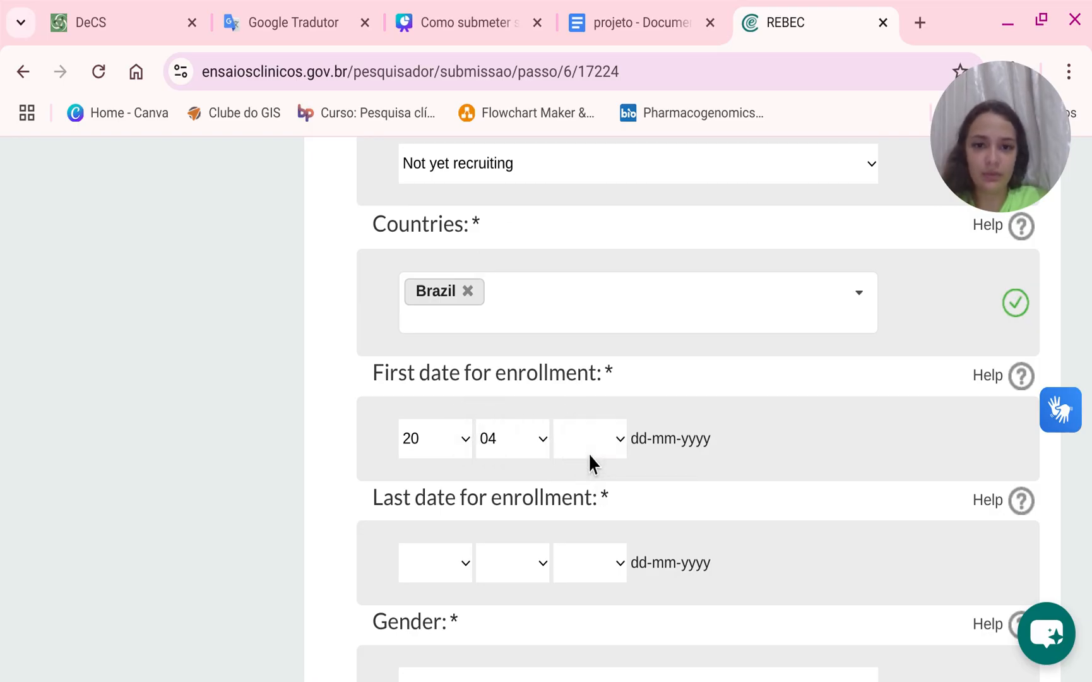
{"action": "left_click", "coordinate": [555, 246]}
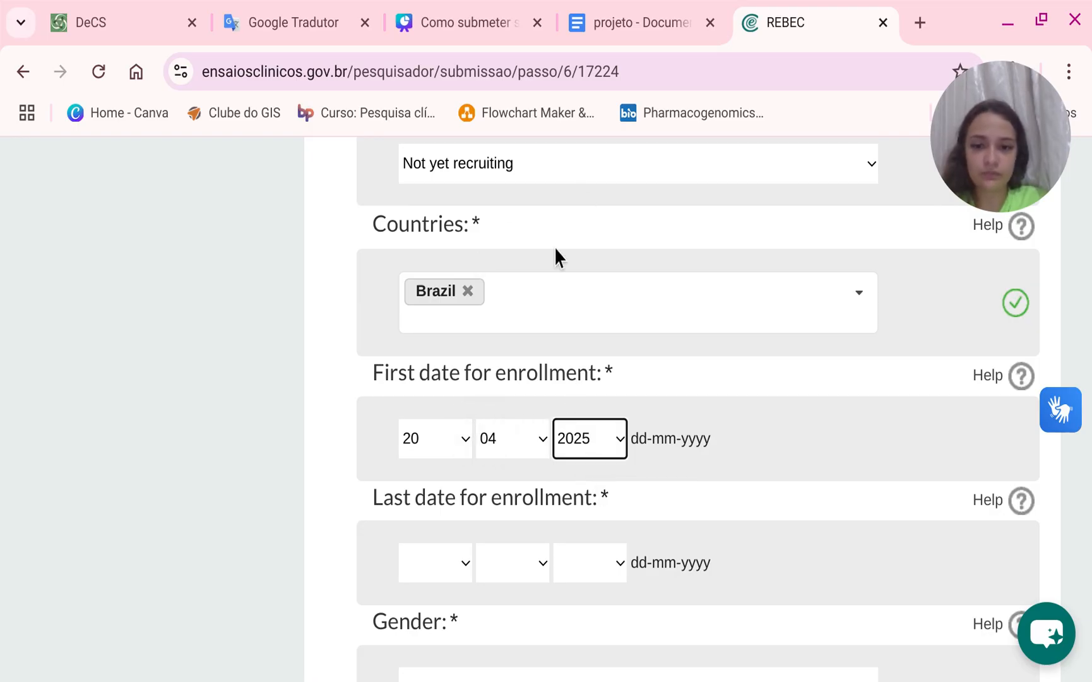
Set the last date for enrollment to 20-04-2027.
{"action": "left_click", "coordinate": [436, 579]}
{"action": "left_click", "coordinate": [442, 615]}
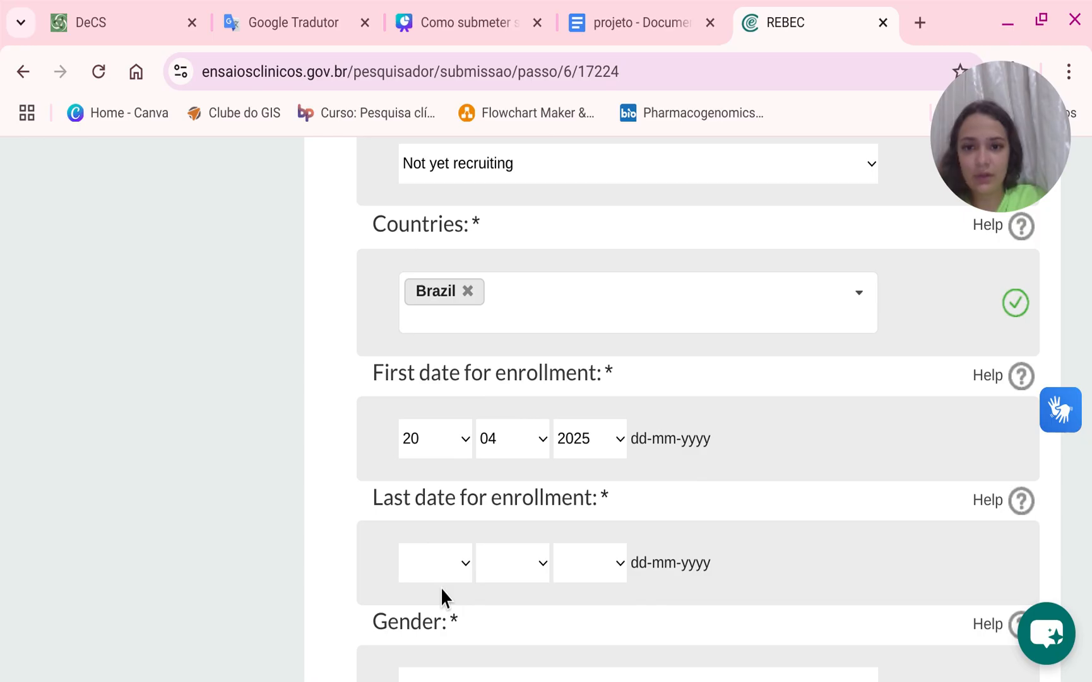
{"action": "left_click", "coordinate": [440, 586]}
{"action": "left_click", "coordinate": [511, 575]}
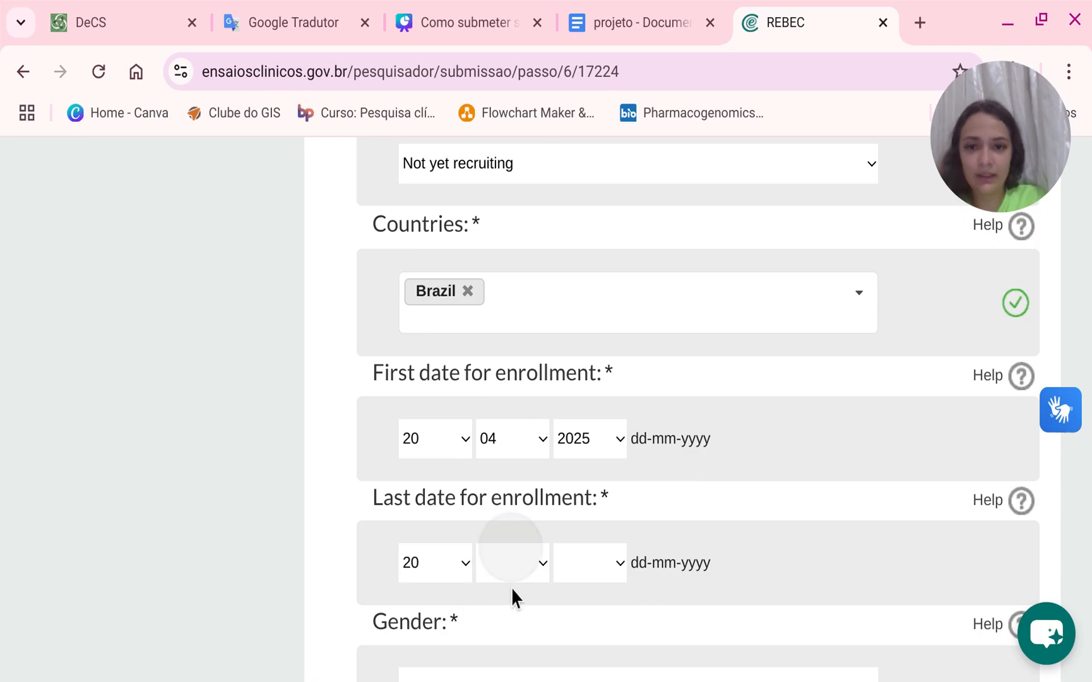
{"action": "left_click", "coordinate": [478, 347]}
{"action": "left_click", "coordinate": [587, 563]}
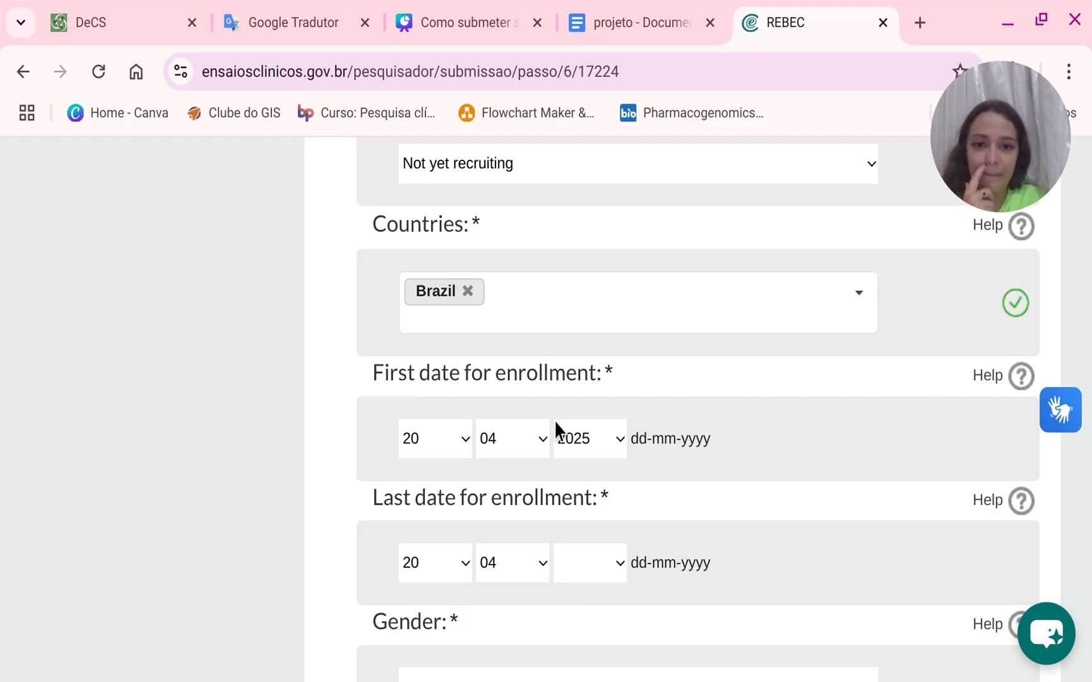
{"action": "left_click", "coordinate": [555, 419]}
{"action": "scroll", "coordinate": [536, 520], "scroll_direction": "down", "scroll_amount": 2}
{"action": "scroll", "coordinate": [633, 599], "scroll_direction": "down", "scroll_amount": 2}
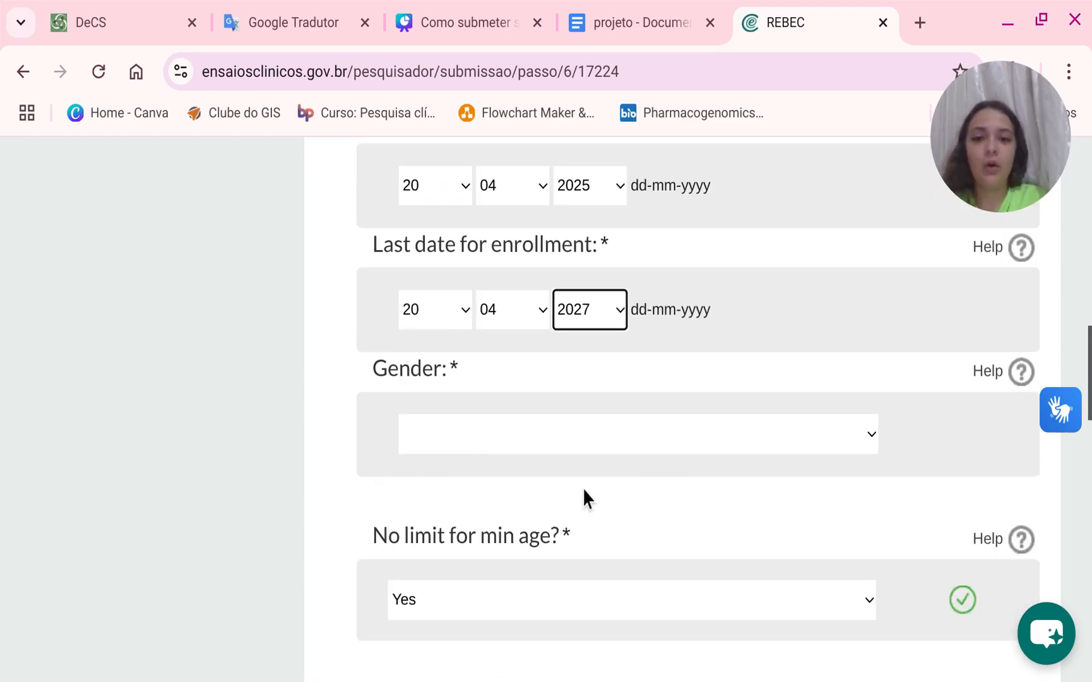
Set the participants' gender to Masculine.
{"action": "left_click", "coordinate": [581, 433]}
{"action": "left_click", "coordinate": [486, 540]}
{"action": "scroll", "coordinate": [490, 550], "scroll_direction": "down", "scroll_amount": 2}
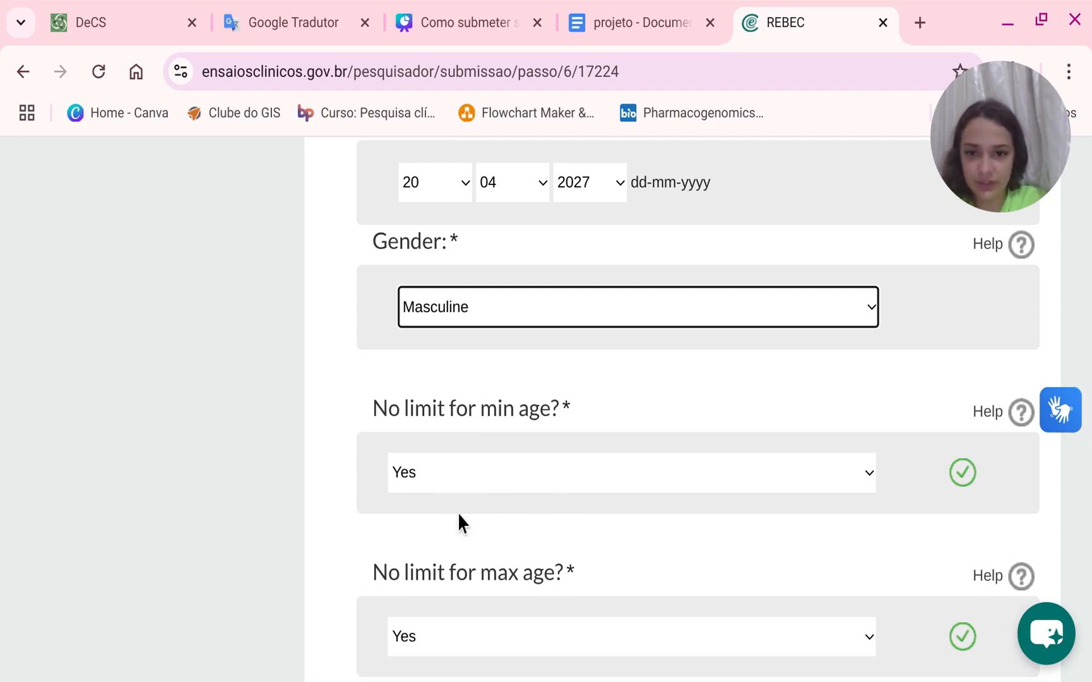
{"action": "scroll", "coordinate": [459, 513], "scroll_direction": "down", "scroll_amount": 2}
Set No limit for min age to No, and enter a minimum age of 18 Years.
{"action": "left_click", "coordinate": [463, 351]}
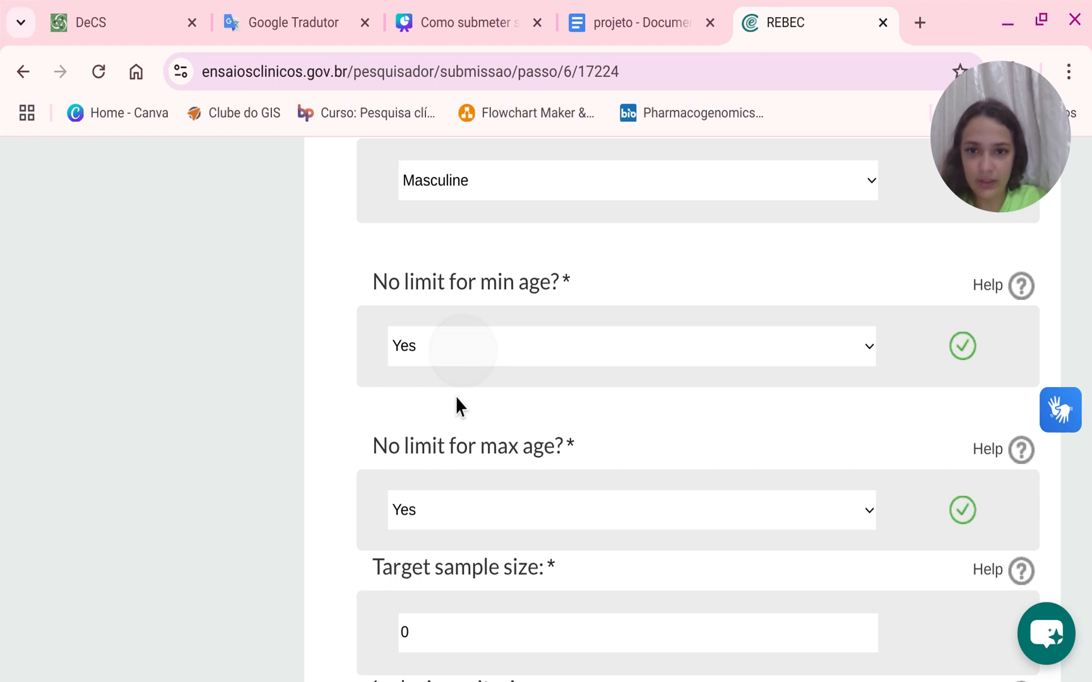
{"action": "left_click", "coordinate": [428, 436]}
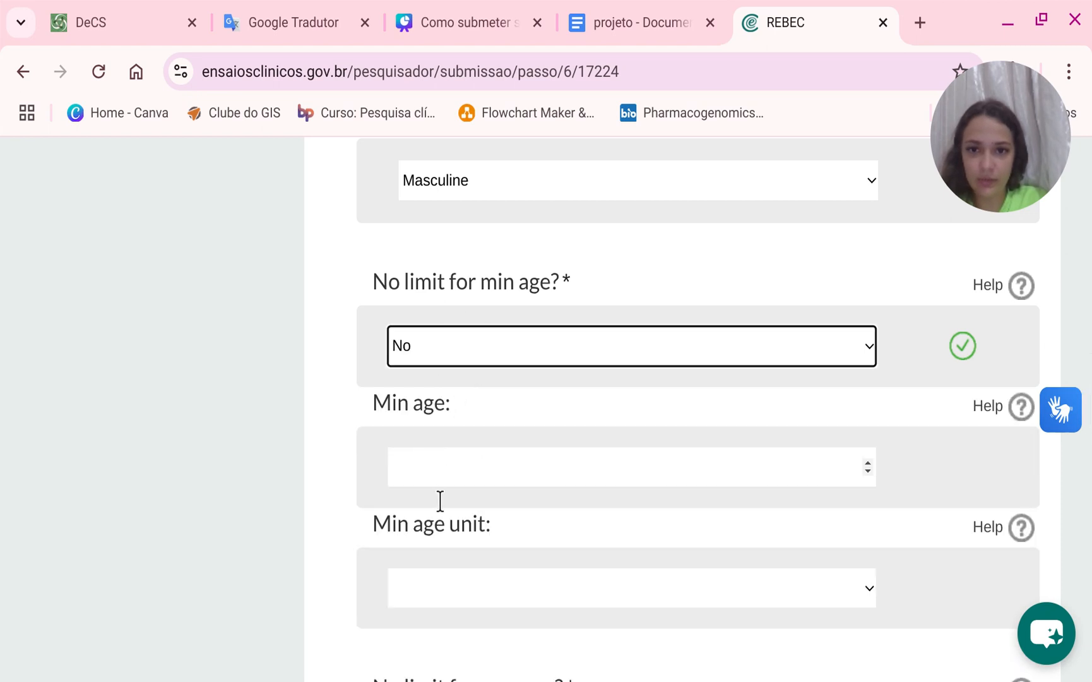
{"action": "left_click_drag", "start_coordinate": [363, 276], "coordinate": [546, 308]}
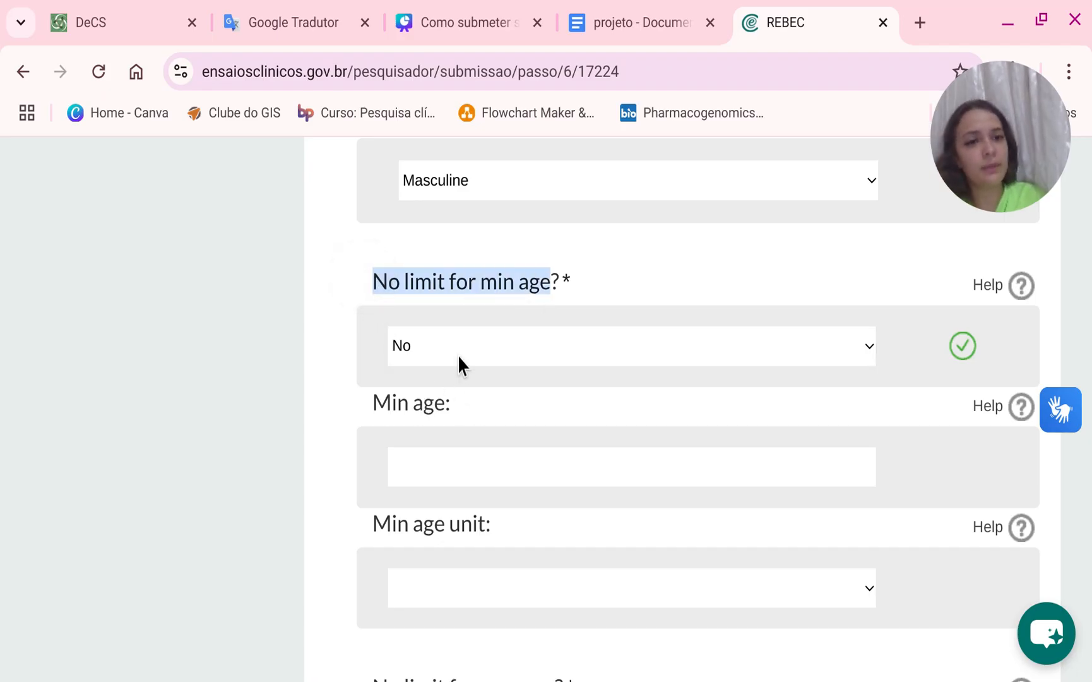
{"action": "left_click", "coordinate": [514, 465]}
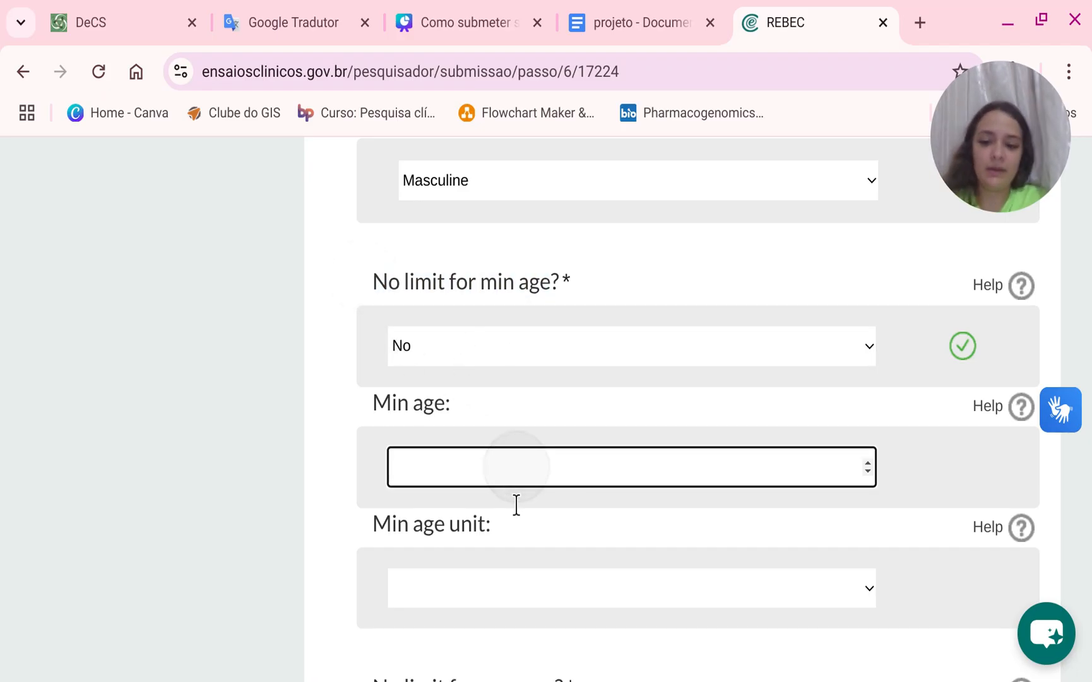
{"action": "key", "text": "BackSpace"}
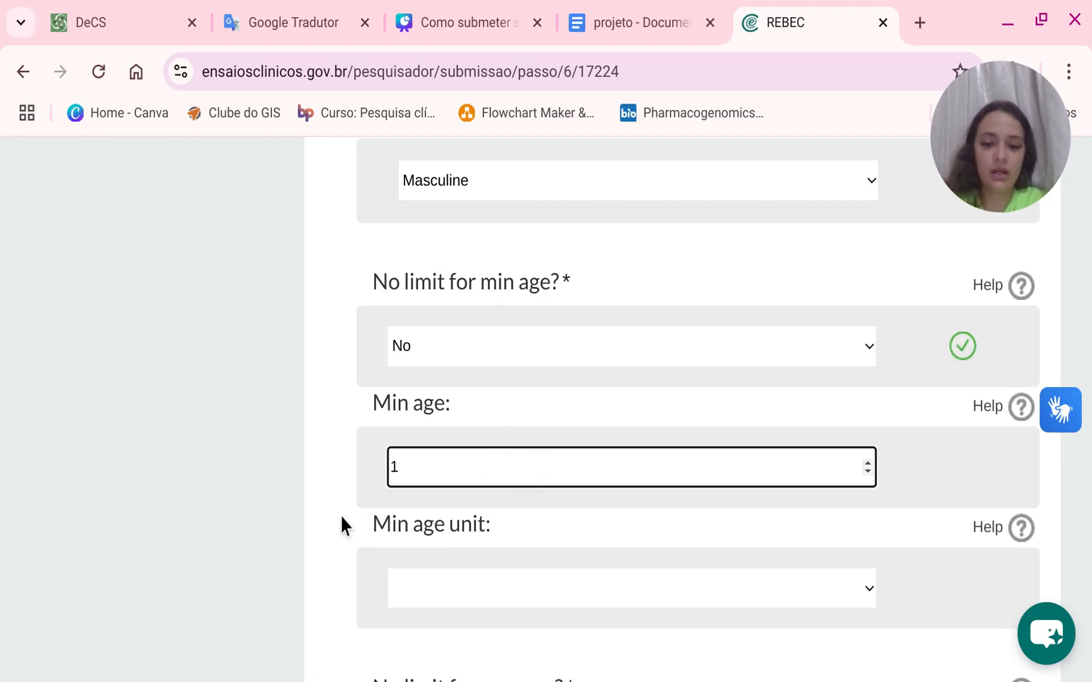
{"action": "type", "text": "8"}
{"action": "left_click", "coordinate": [424, 587]}
{"action": "left_click", "coordinate": [436, 622]}
{"action": "scroll", "coordinate": [443, 489], "scroll_direction": "down", "scroll_amount": 4}
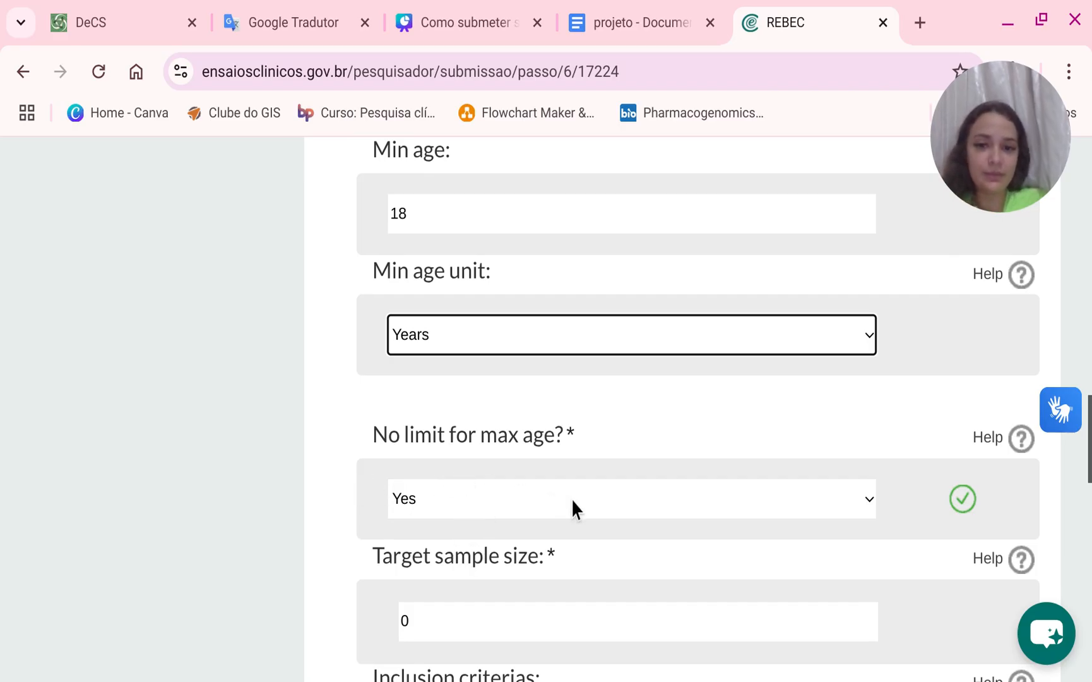
Set the target sample size to 90.
{"action": "scroll", "coordinate": [491, 575], "scroll_direction": "down", "scroll_amount": 2}
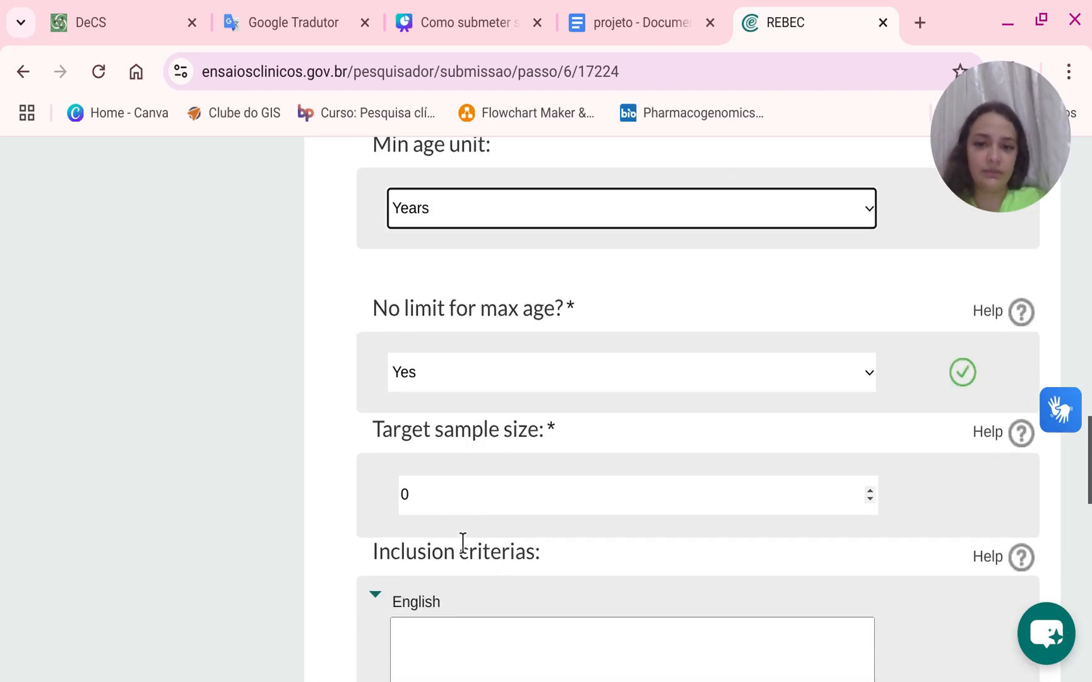
{"action": "left_click", "coordinate": [464, 498]}
{"action": "key", "text": "BackSpace"}
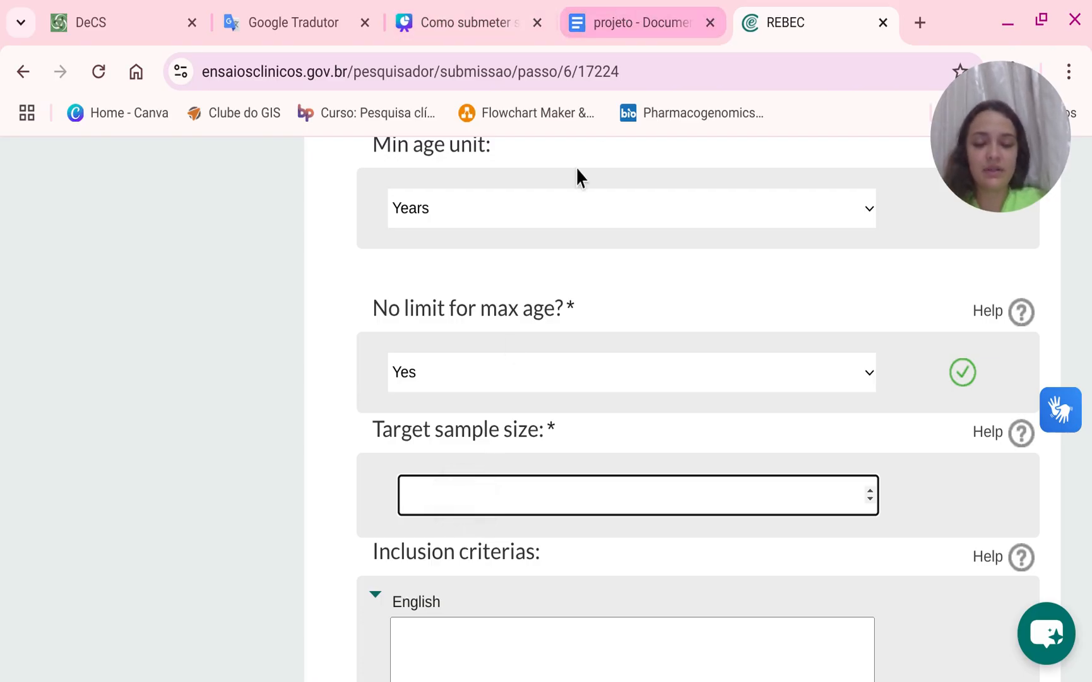
{"action": "left_click", "coordinate": [415, 533]}
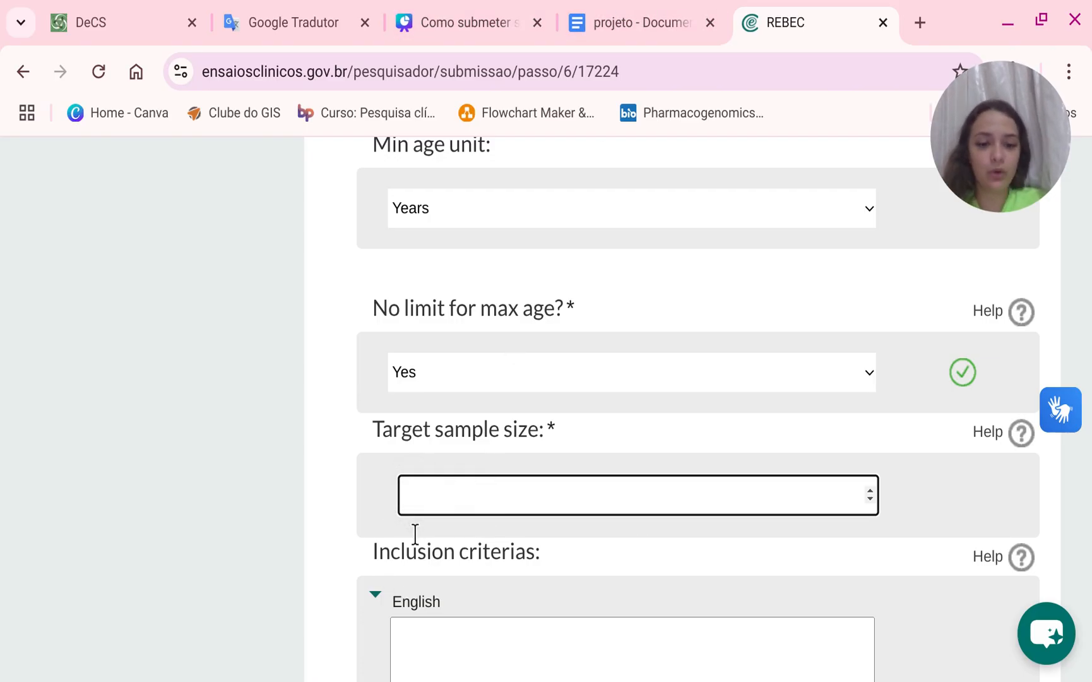
{"action": "type", "text": "90"}
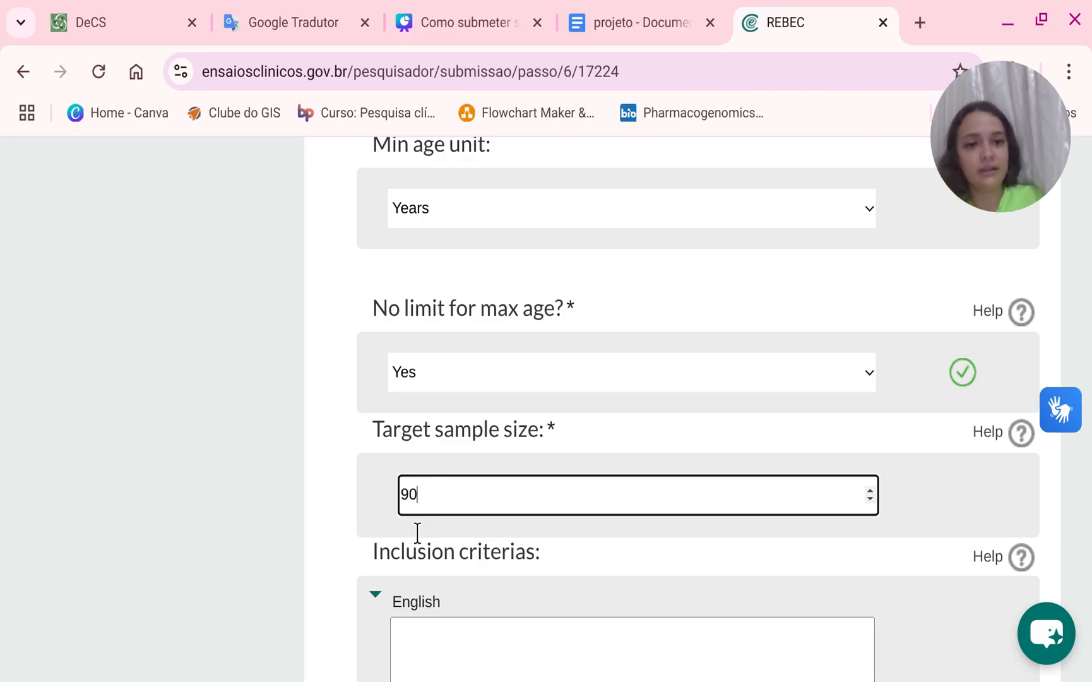
{"action": "scroll", "coordinate": [441, 543], "scroll_direction": "down", "scroll_amount": 2}
Copy the inclusion criteria text from the project document and paste it into the English inclusion criteria field.
{"action": "left_click", "coordinate": [467, 553]}
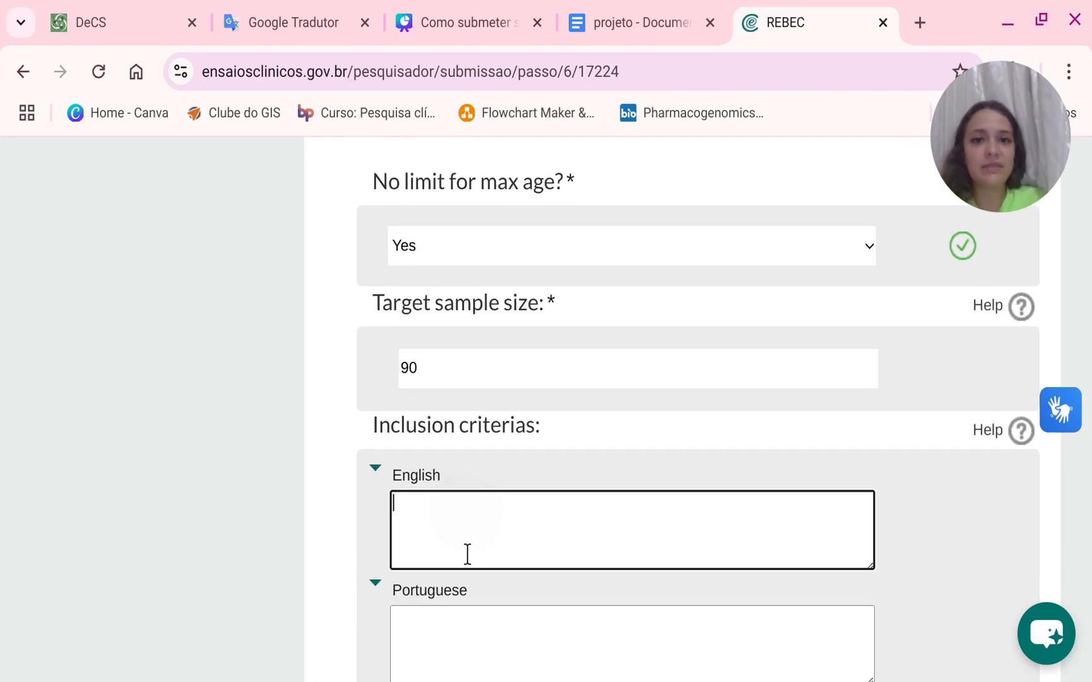
{"action": "left_click", "coordinate": [631, 9]}
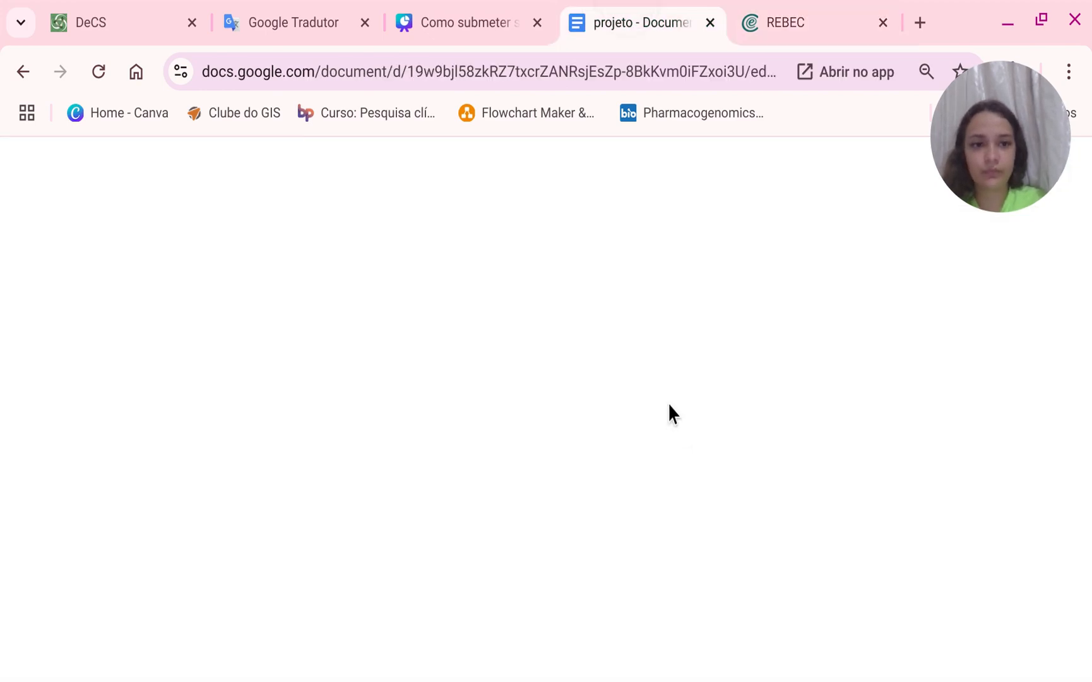
{"action": "scroll", "coordinate": [668, 408], "scroll_direction": "up", "scroll_amount": 20}
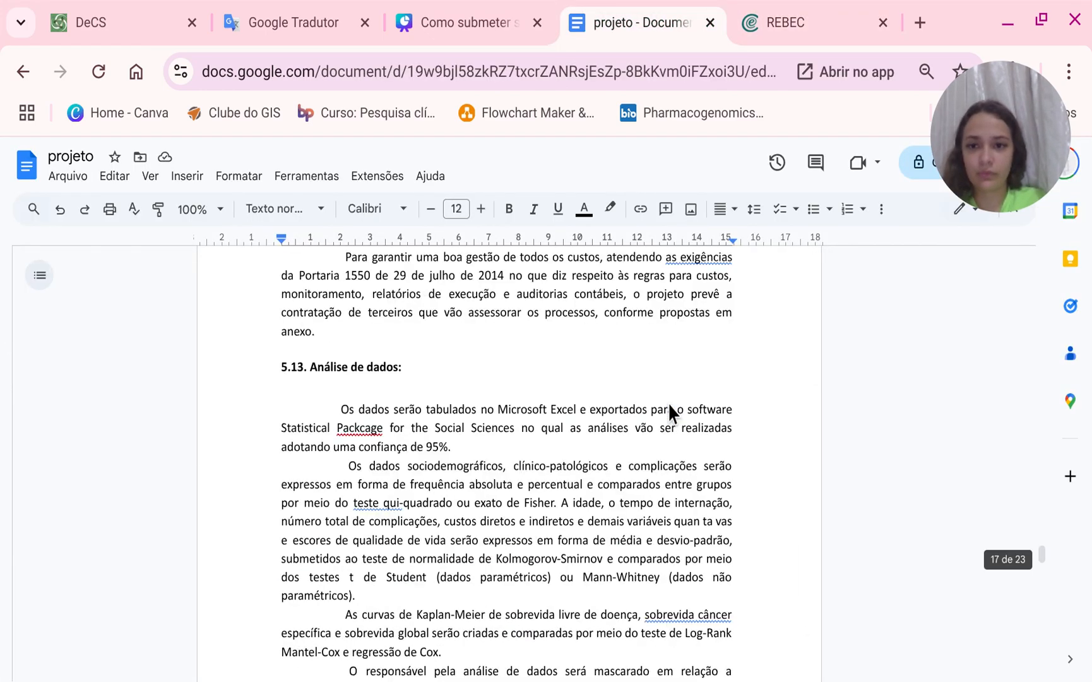
{"action": "scroll", "coordinate": [667, 409], "scroll_direction": "up", "scroll_amount": 20}
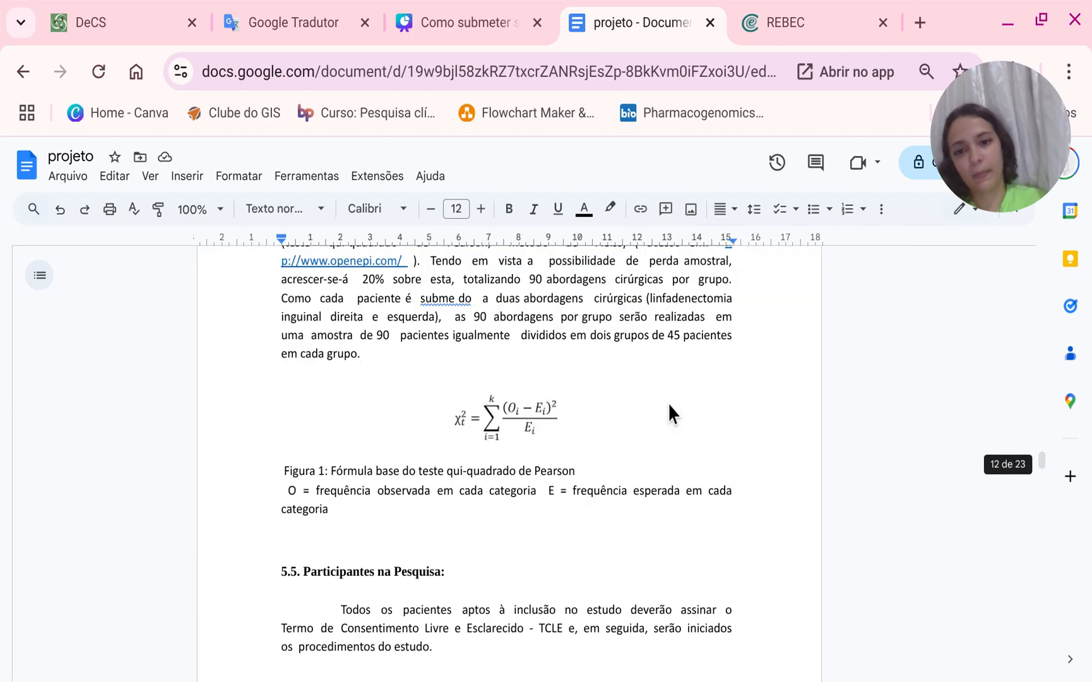
{"action": "scroll", "coordinate": [669, 411], "scroll_direction": "down", "scroll_amount": 8}
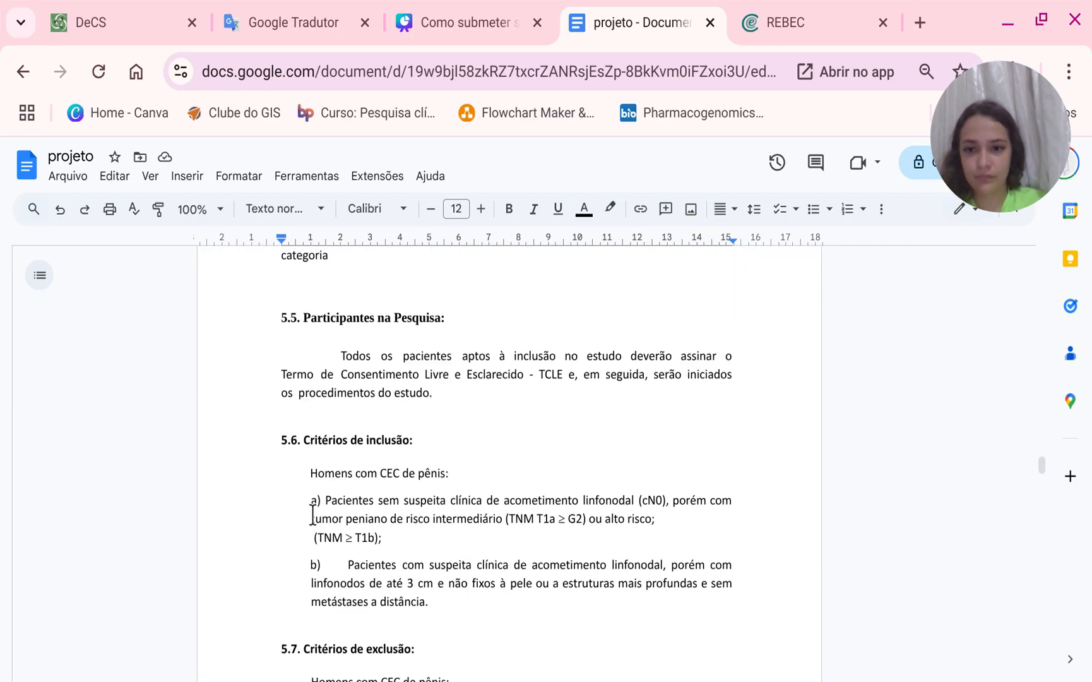
{"action": "left_click_drag", "start_coordinate": [310, 474], "coordinate": [438, 647]}
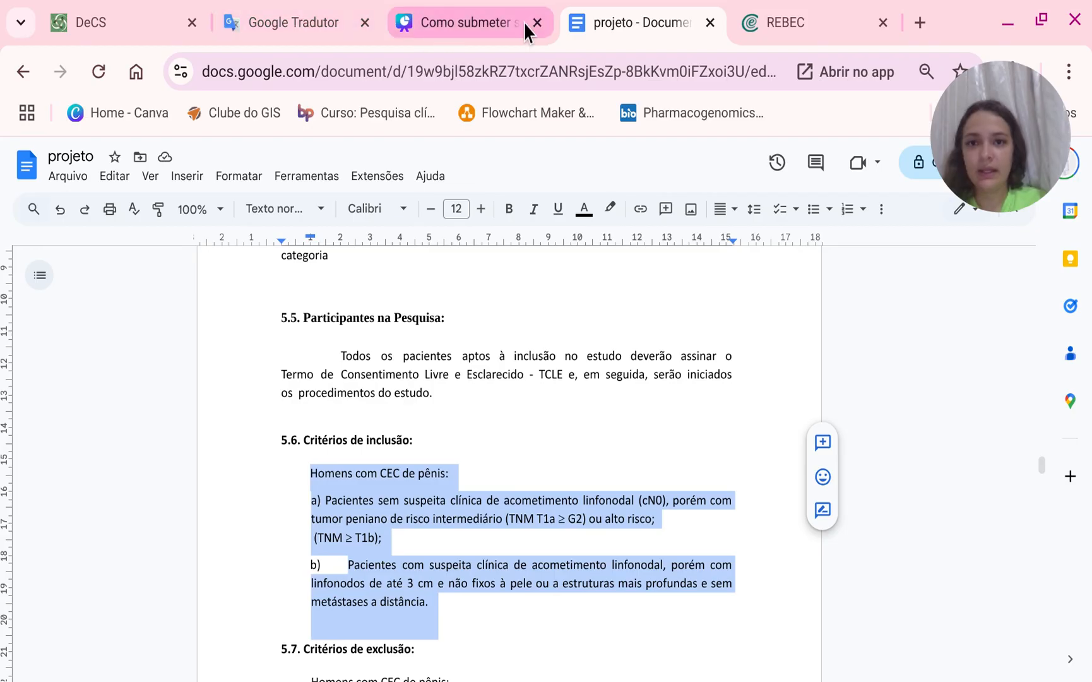
{"action": "left_click", "coordinate": [813, 23]}
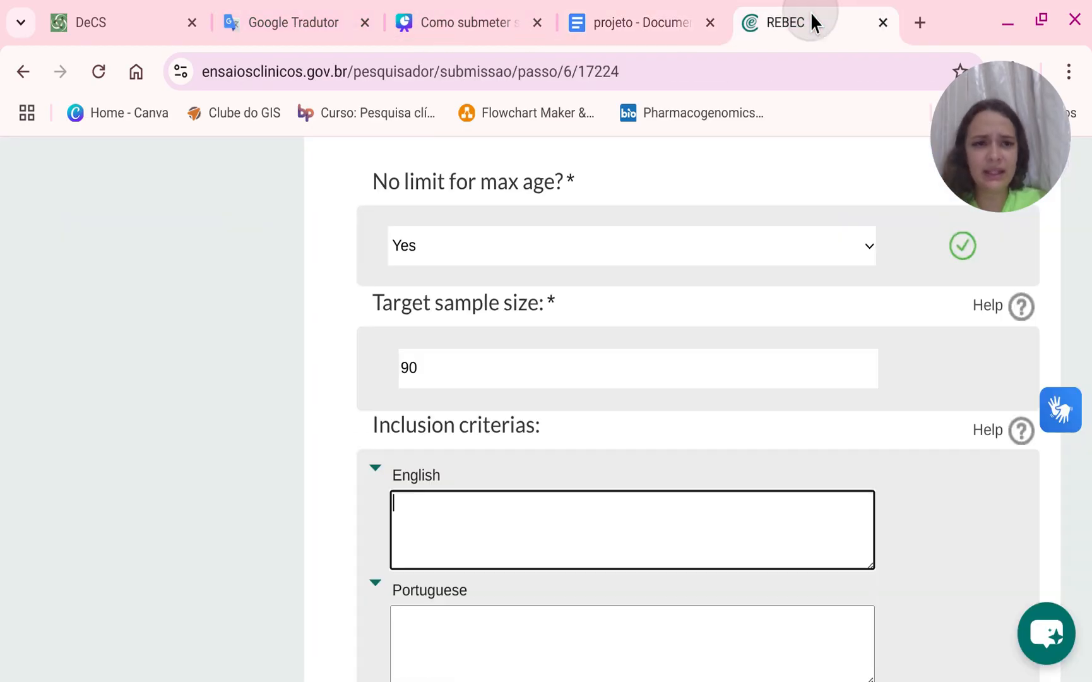
{"action": "left_click", "coordinate": [489, 510]}
{"action": "key", "text": "ctrl+v"}
{"action": "scroll", "coordinate": [434, 562], "scroll_direction": "up", "scroll_amount": 2}
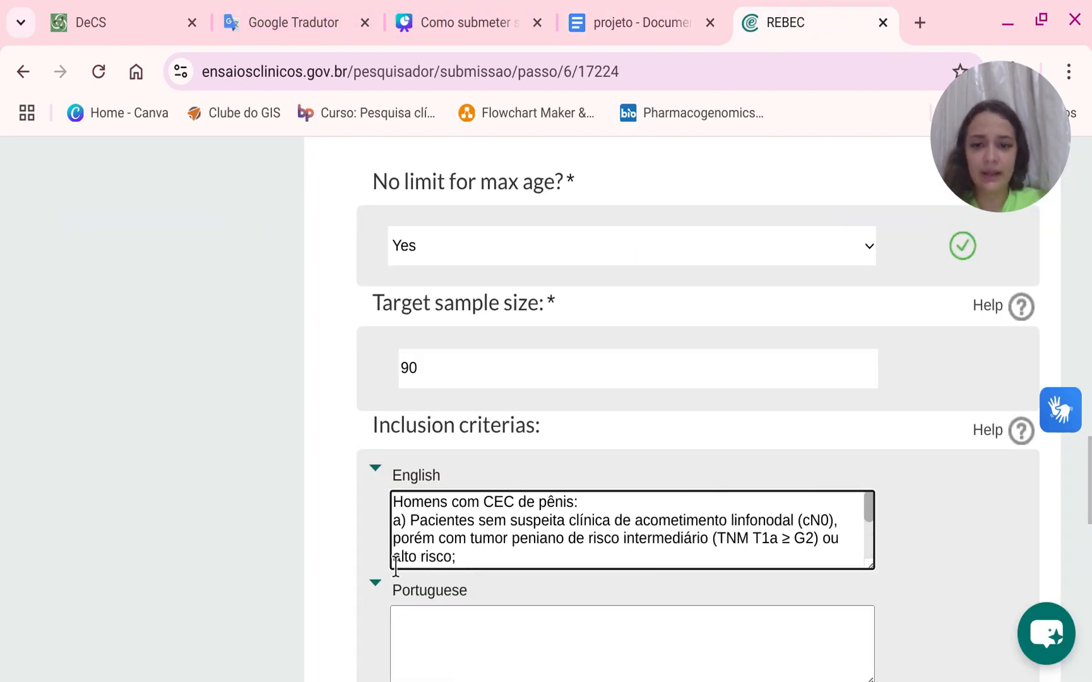
Delete the list markers and line breaks from the pasted inclusion criteria text.
{"action": "left_click", "coordinate": [408, 519]}
{"action": "key", "text": "BackSpace"}
{"action": "key", "text": "BackSpace"}
{"action": "key", "text": "BackSpace"}
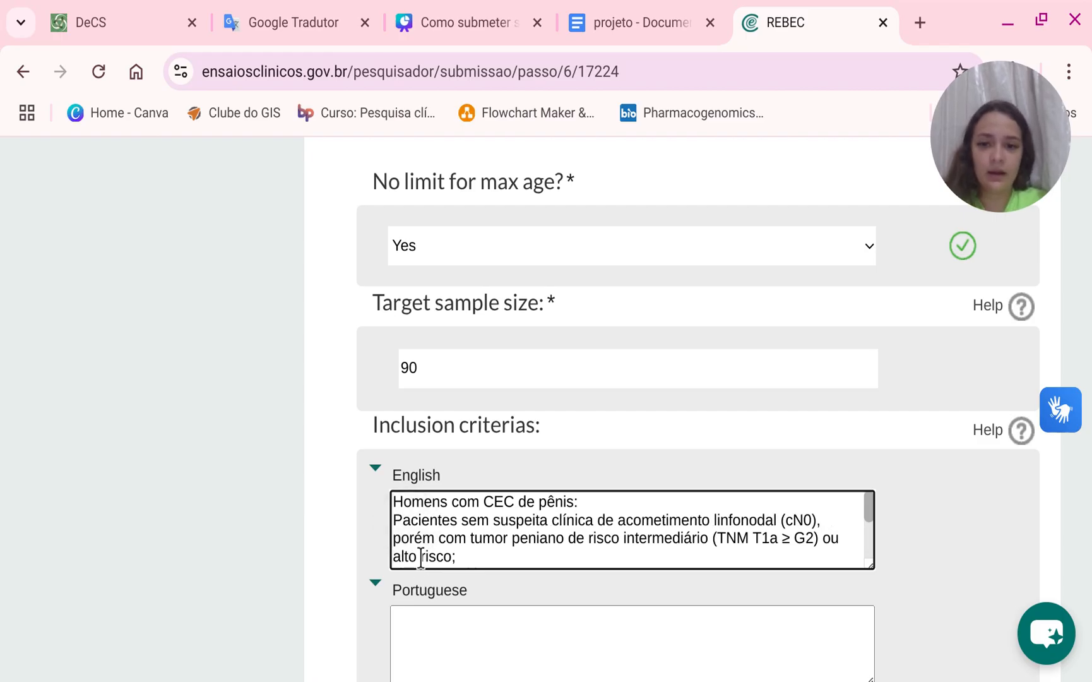
{"action": "key", "text": "BackSpace"}
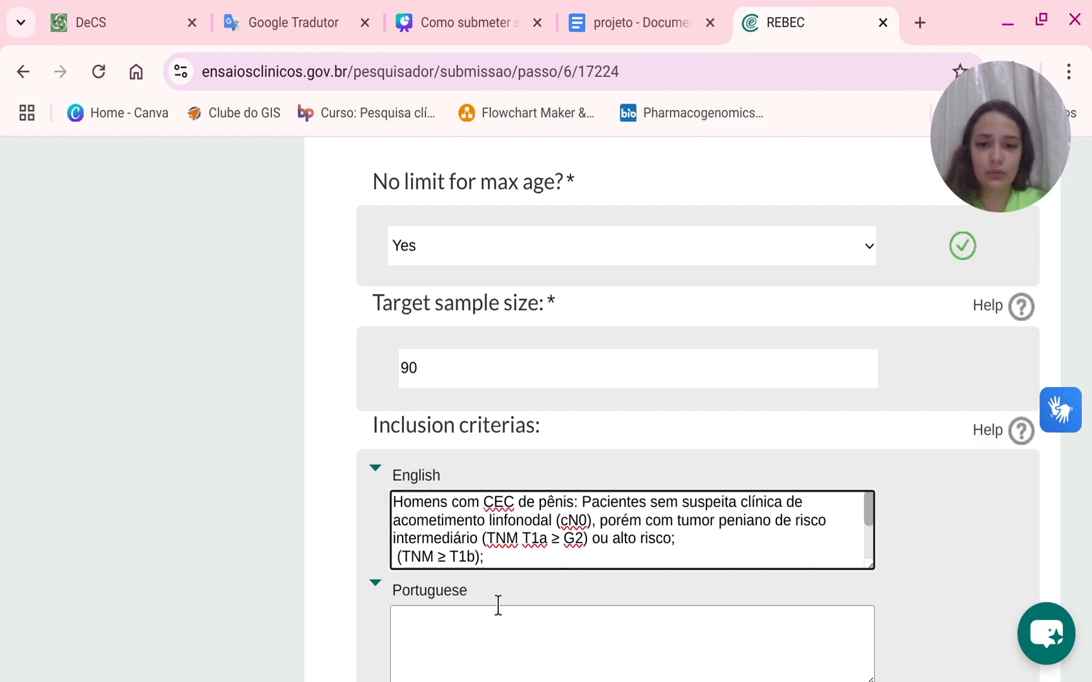
{"action": "scroll", "coordinate": [477, 594], "scroll_direction": "down", "scroll_amount": 2}
{"action": "scroll", "coordinate": [419, 562], "scroll_direction": "up", "scroll_amount": 3}
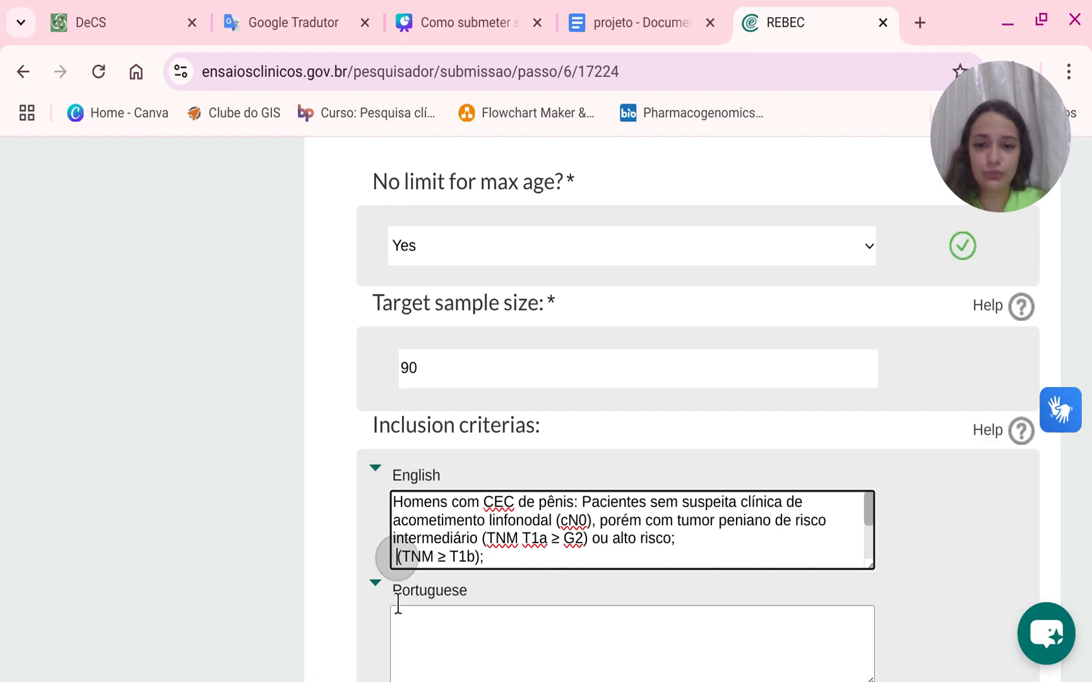
{"action": "key", "text": "BackSpace"}
{"action": "scroll", "coordinate": [446, 564], "scroll_direction": "down", "scroll_amount": 2}
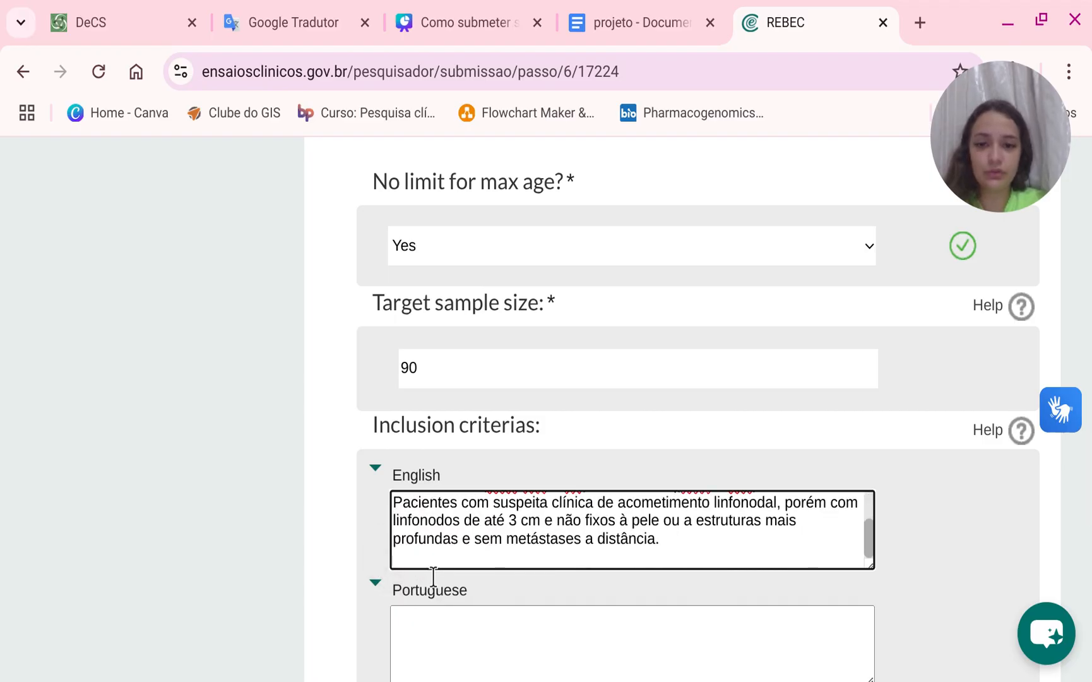
Remove the last line break in the inclusion criteria, then move the text from the English field into the Portuguese inclusion criteria field.
{"action": "scroll", "coordinate": [433, 568], "scroll_direction": "up", "scroll_amount": 2}
{"action": "left_click", "coordinate": [393, 556]}
{"action": "key", "text": "BackSpace"}
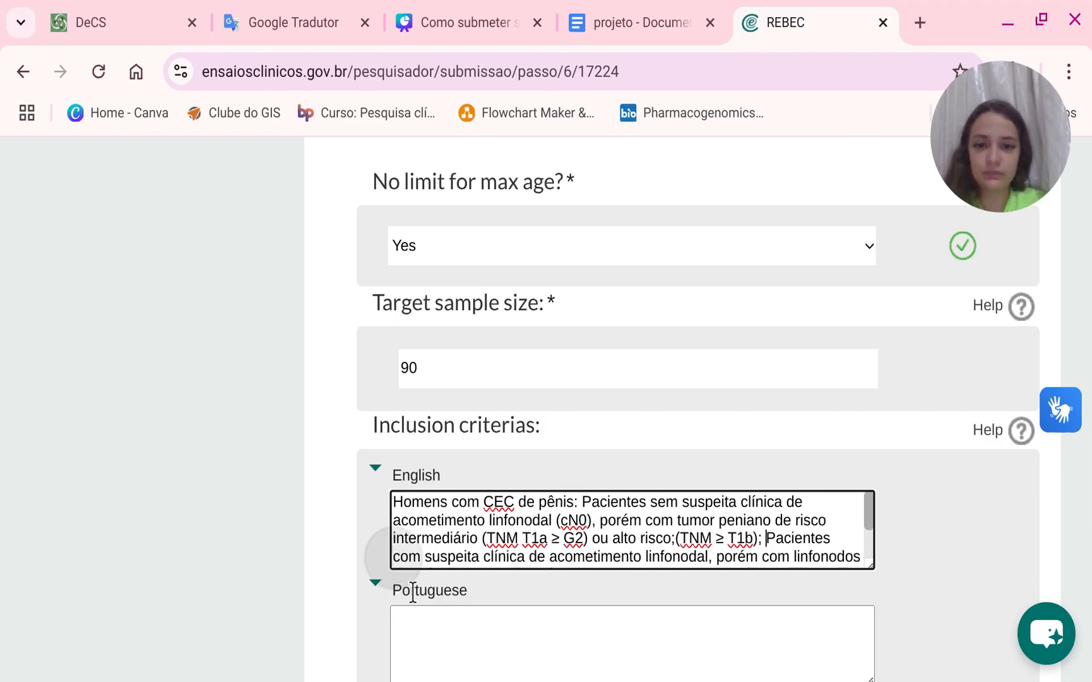
{"action": "scroll", "coordinate": [633, 581], "scroll_direction": "down", "scroll_amount": 2}
{"action": "left_click_drag", "start_coordinate": [609, 549], "coordinate": [339, 514]}
{"action": "key", "text": "ctrl+x"}
{"action": "scroll", "coordinate": [538, 546], "scroll_direction": "down", "scroll_amount": 2}
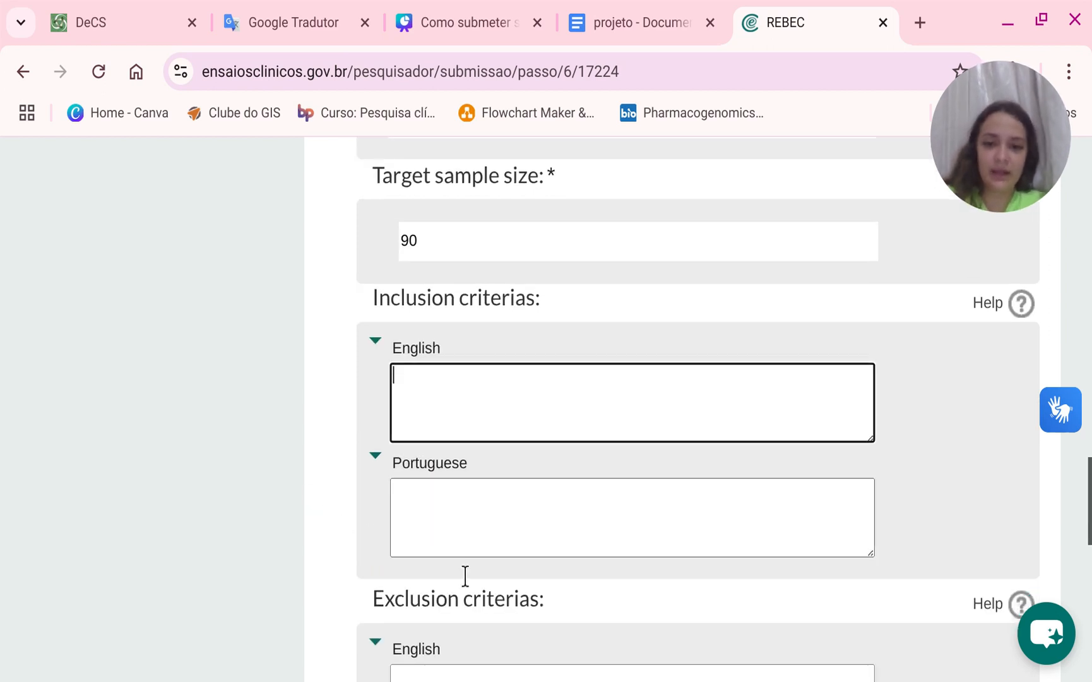
{"action": "left_click", "coordinate": [451, 512]}
{"action": "key", "text": "ctrl+v"}
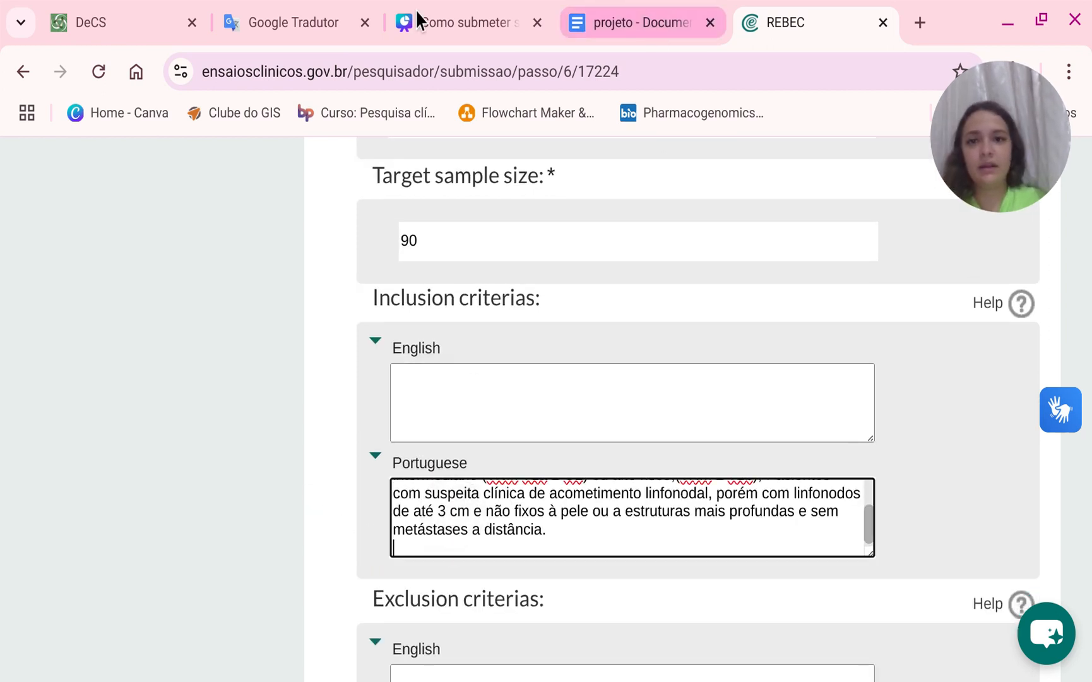
Translate the inclusion criteria into English with Google Translate and paste the translation into the English inclusion criteria field.
{"action": "left_click", "coordinate": [298, 16]}
{"action": "scroll", "coordinate": [480, 426], "scroll_direction": "up", "scroll_amount": 10}
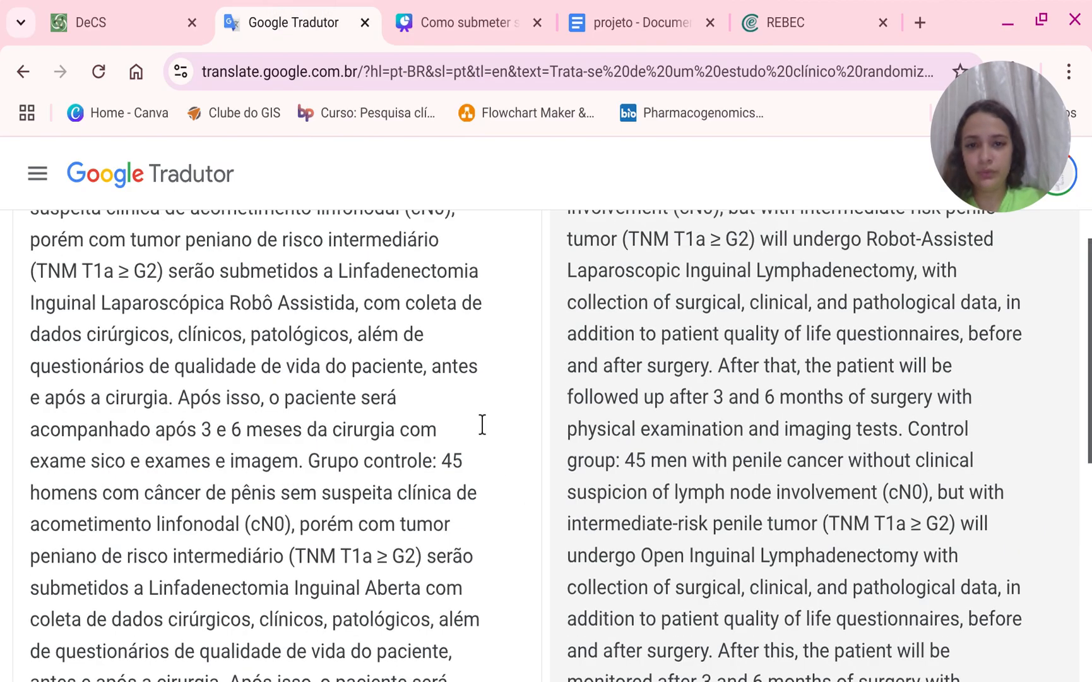
{"action": "left_click", "coordinate": [505, 394]}
{"action": "key", "text": "ctrl+v"}
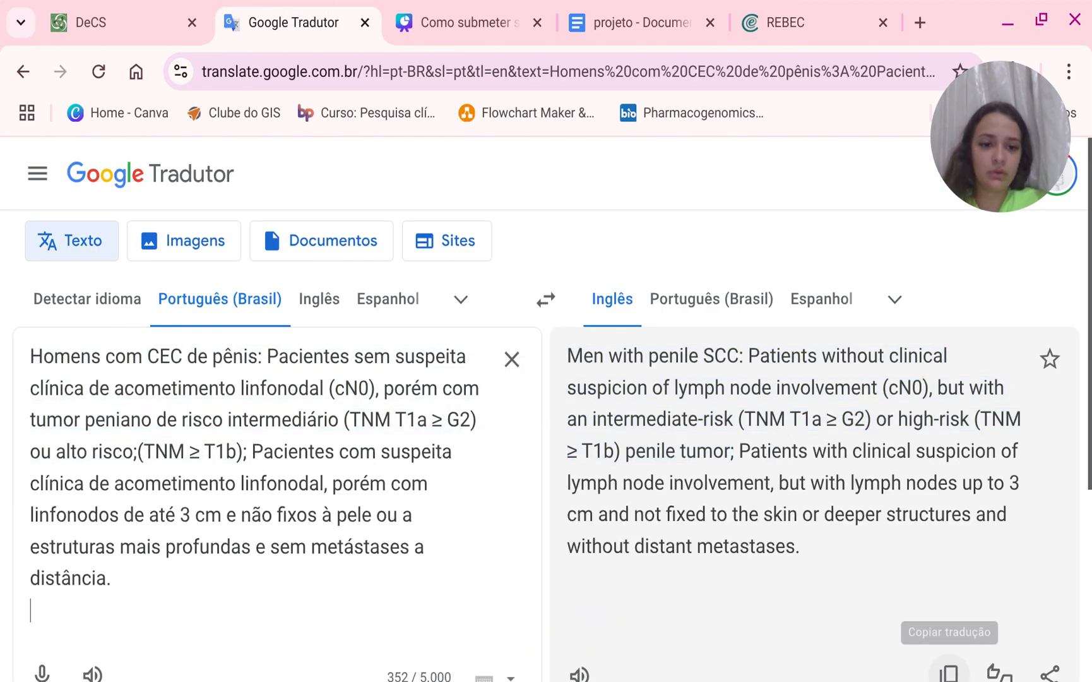
{"action": "left_click", "coordinate": [949, 672]}
{"action": "left_click", "coordinate": [783, 9]}
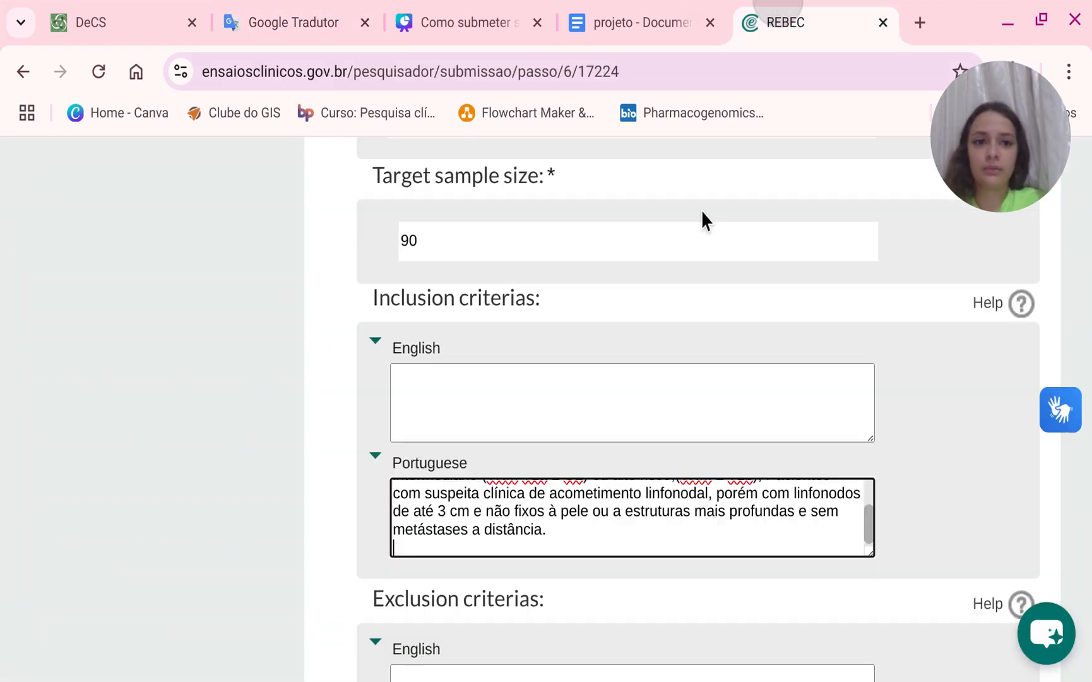
{"action": "left_click", "coordinate": [477, 409]}
{"action": "key", "text": "ctrl+v"}
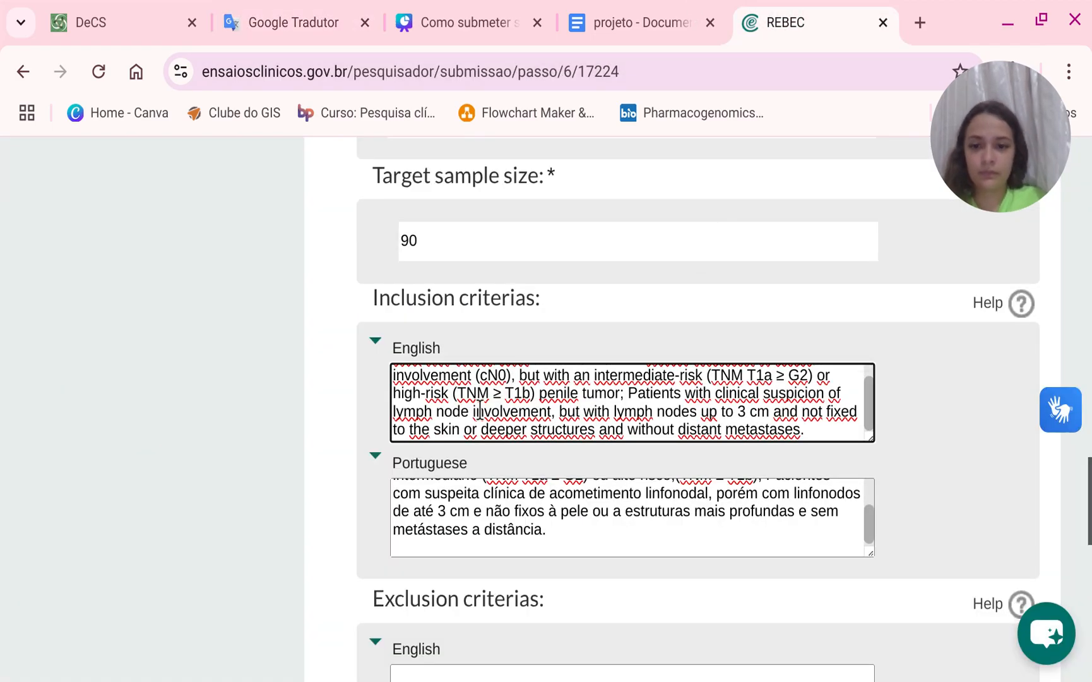
Copy the exclusion criteria from the project document and paste them into the Portuguese exclusion criteria field.
{"action": "scroll", "coordinate": [501, 553], "scroll_direction": "down", "scroll_amount": 2}
{"action": "left_click", "coordinate": [502, 590]}
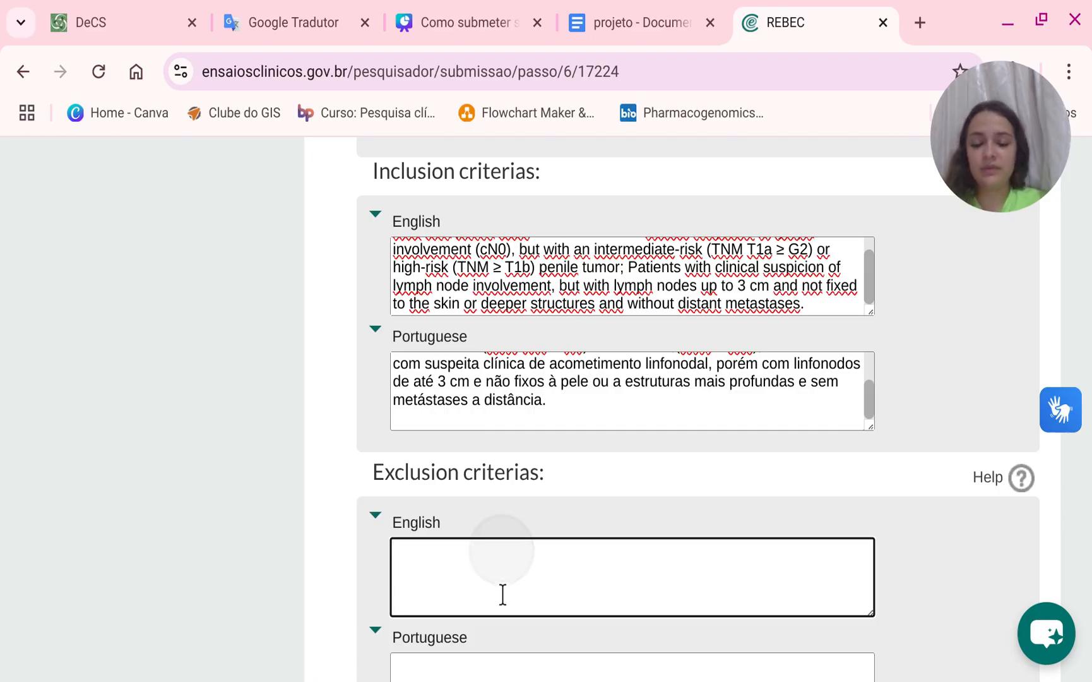
{"action": "left_click", "coordinate": [309, 16]}
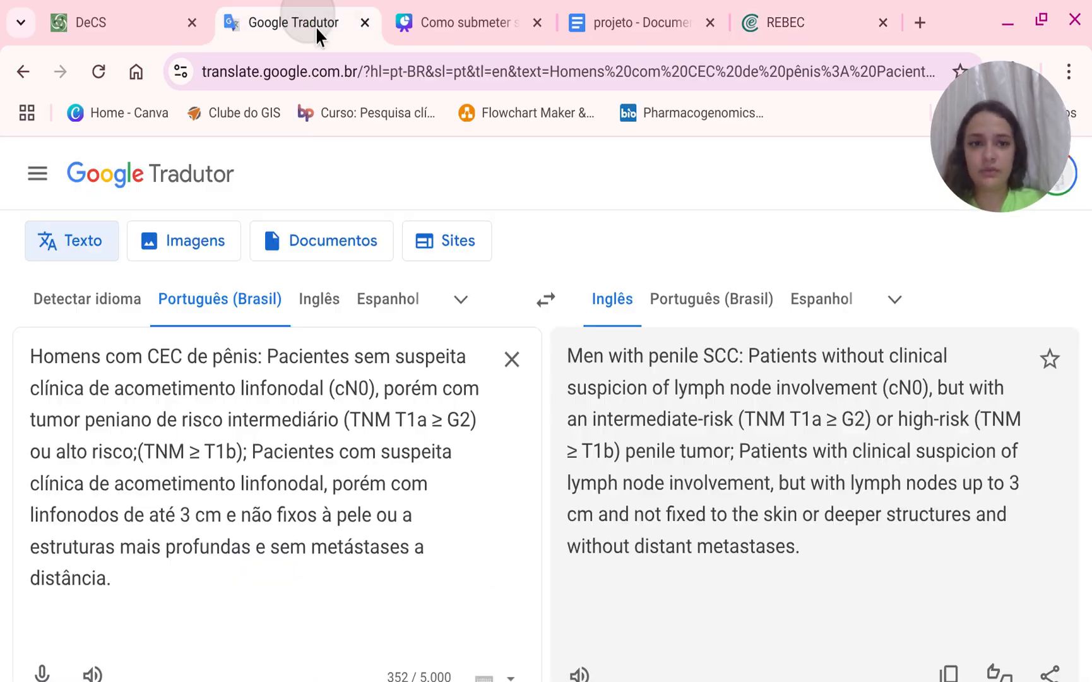
{"action": "left_click", "coordinate": [628, 13]}
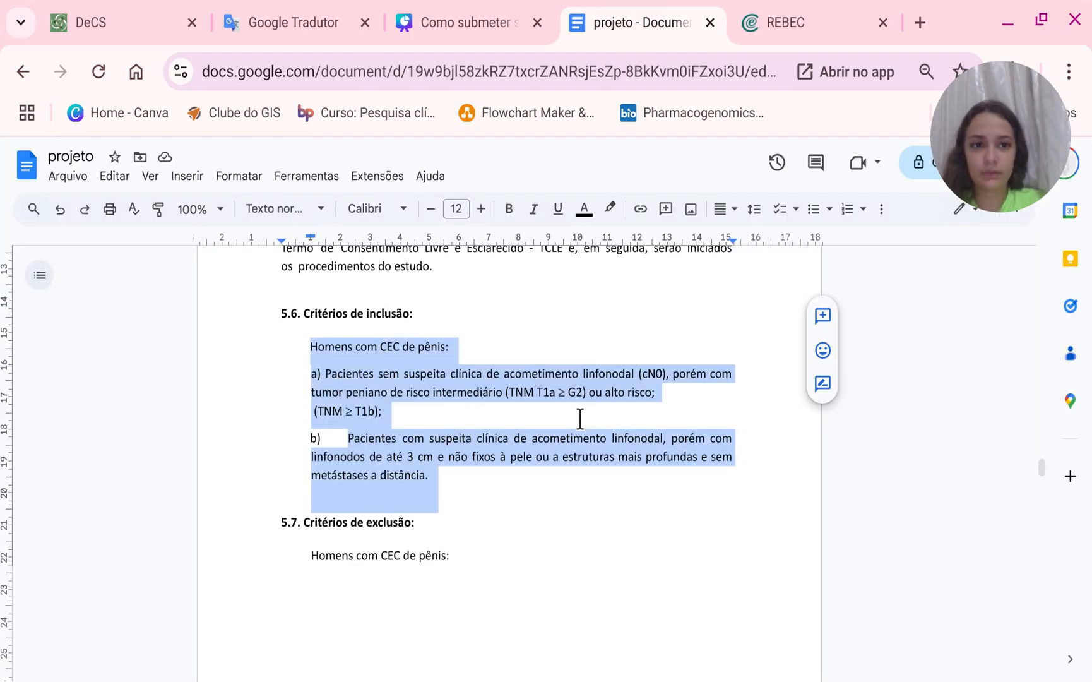
{"action": "scroll", "coordinate": [419, 486], "scroll_direction": "down", "scroll_amount": 2}
{"action": "scroll", "coordinate": [307, 339], "scroll_direction": "down", "scroll_amount": 4}
{"action": "scroll", "coordinate": [307, 341], "scroll_direction": "up", "scroll_amount": 2}
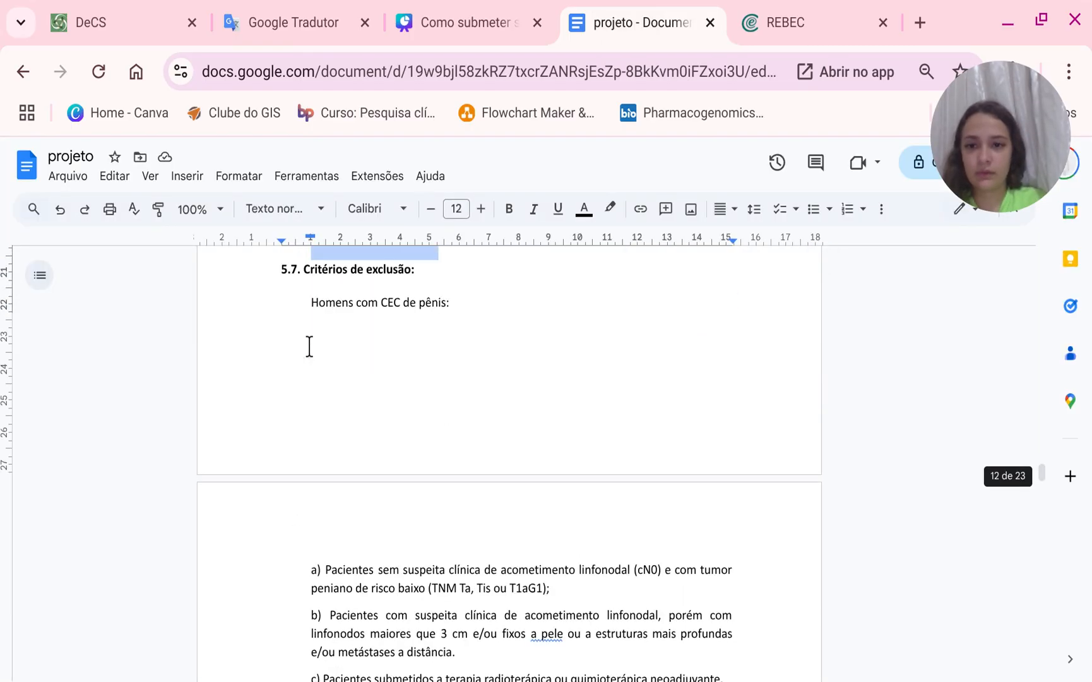
{"action": "left_click_drag", "start_coordinate": [303, 303], "coordinate": [477, 522]}
{"action": "scroll", "coordinate": [442, 426], "scroll_direction": "down", "scroll_amount": 4}
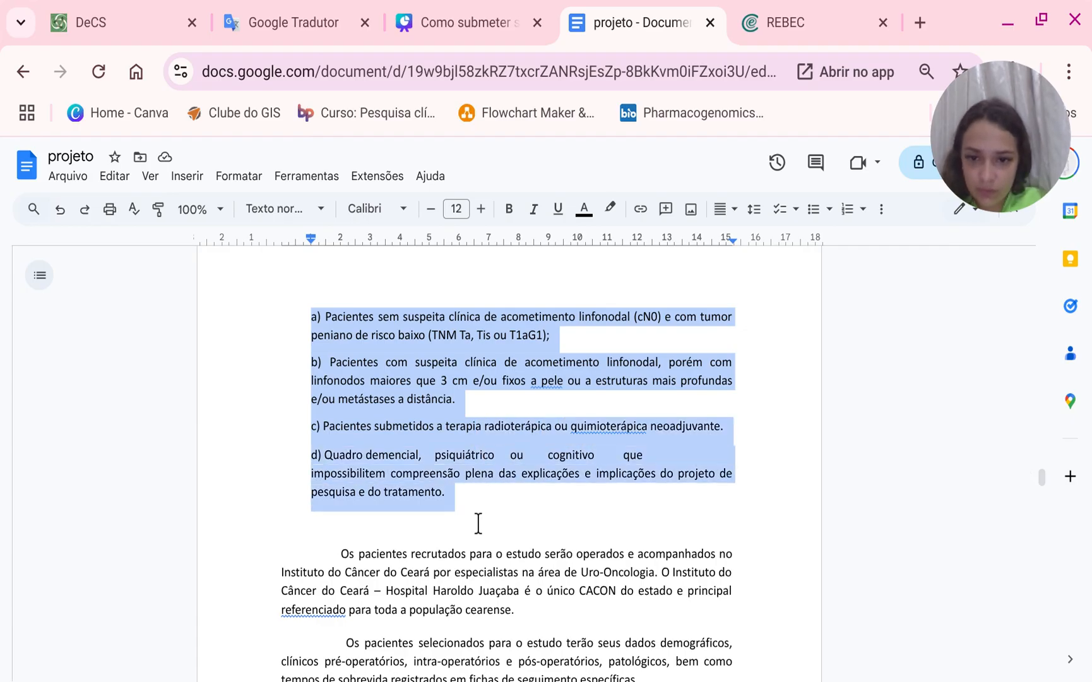
{"action": "left_click", "coordinate": [810, 10]}
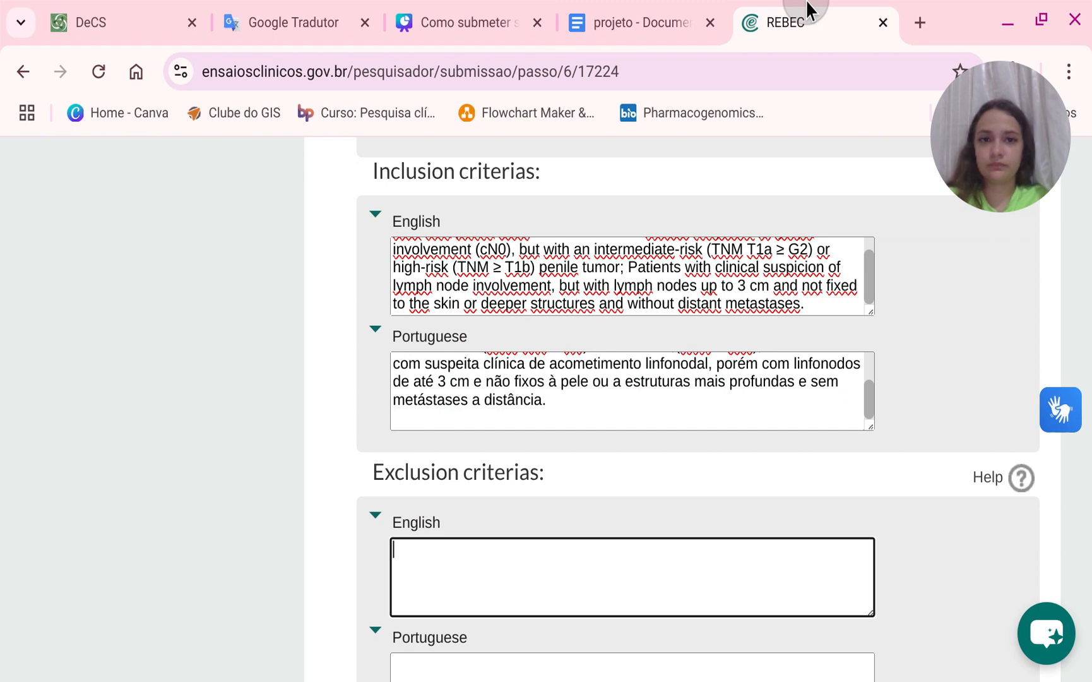
{"action": "scroll", "coordinate": [450, 486], "scroll_direction": "down", "scroll_amount": 4}
{"action": "left_click", "coordinate": [452, 464]}
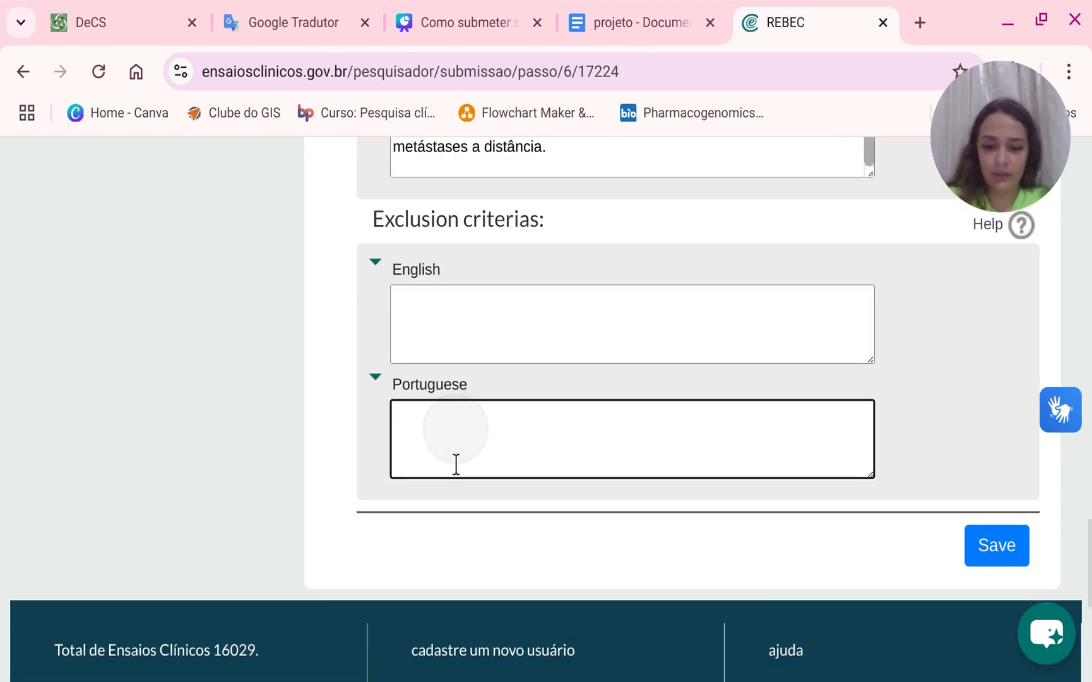
{"action": "key", "text": "ctrl+v"}
{"action": "scroll", "coordinate": [453, 464], "scroll_direction": "up", "scroll_amount": 3}
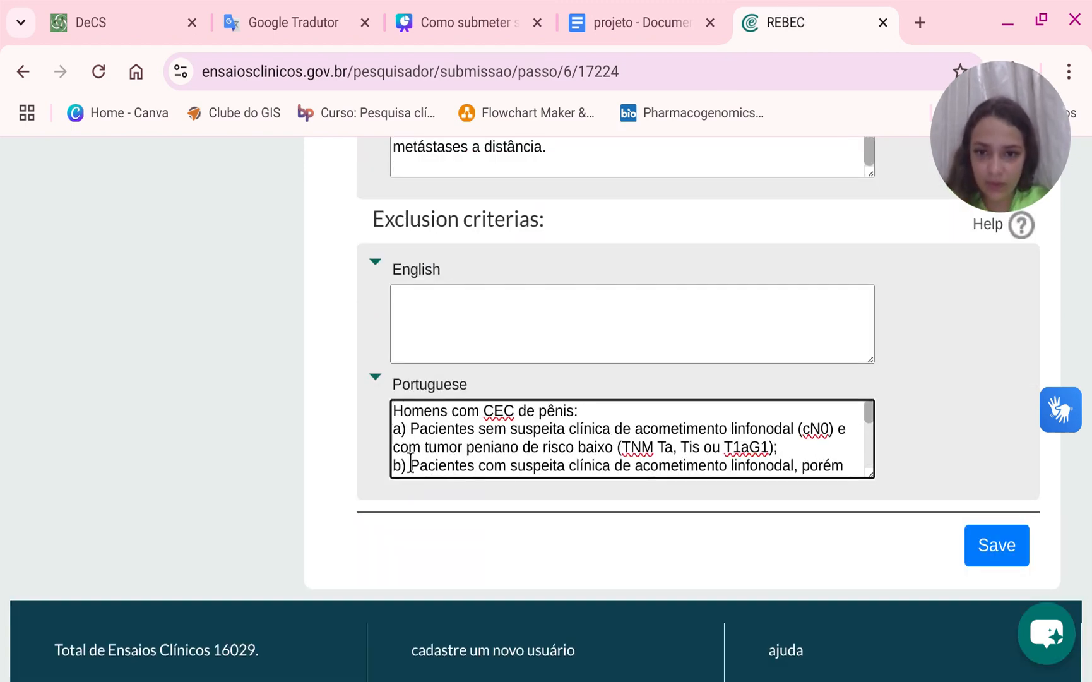
Delete the list markers and line breaks from the pasted Portuguese exclusion criteria text.
{"action": "left_click", "coordinate": [410, 428]}
{"action": "key", "text": "BackSpace"}
{"action": "key", "text": "BackSpace"}
{"action": "key", "text": "BackSpace"}
{"action": "key", "text": "BackSpace"}
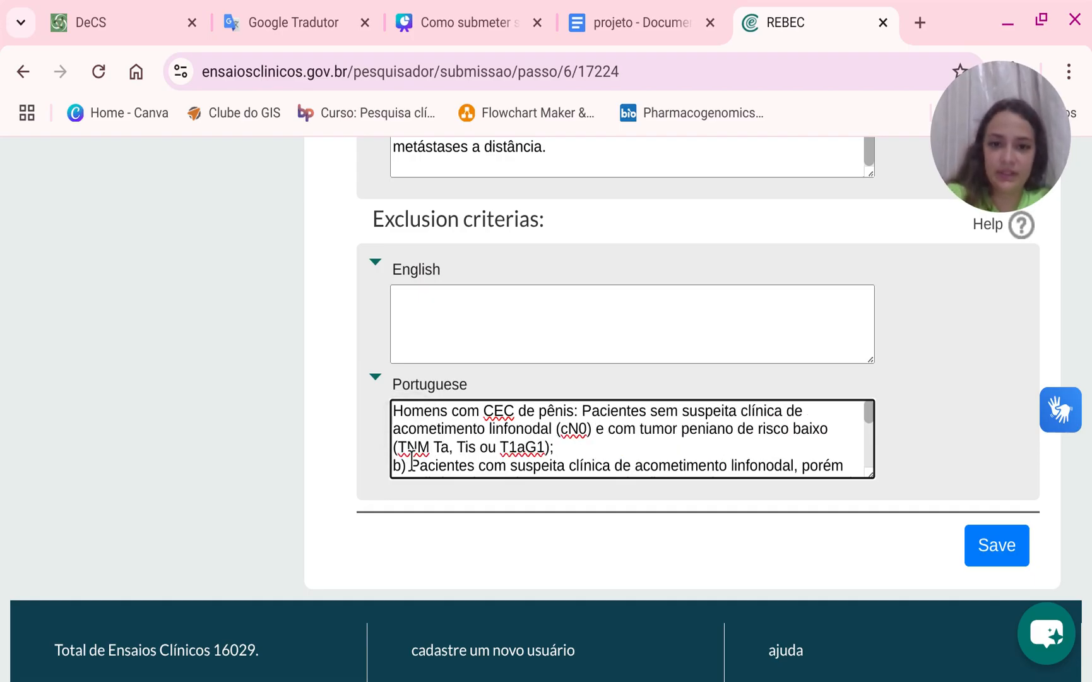
{"action": "key", "text": "BackSpace"}
{"action": "key", "text": "BackSpace"}
{"action": "key", "text": "BackSpace"}
{"action": "key", "text": "BackSpace"}
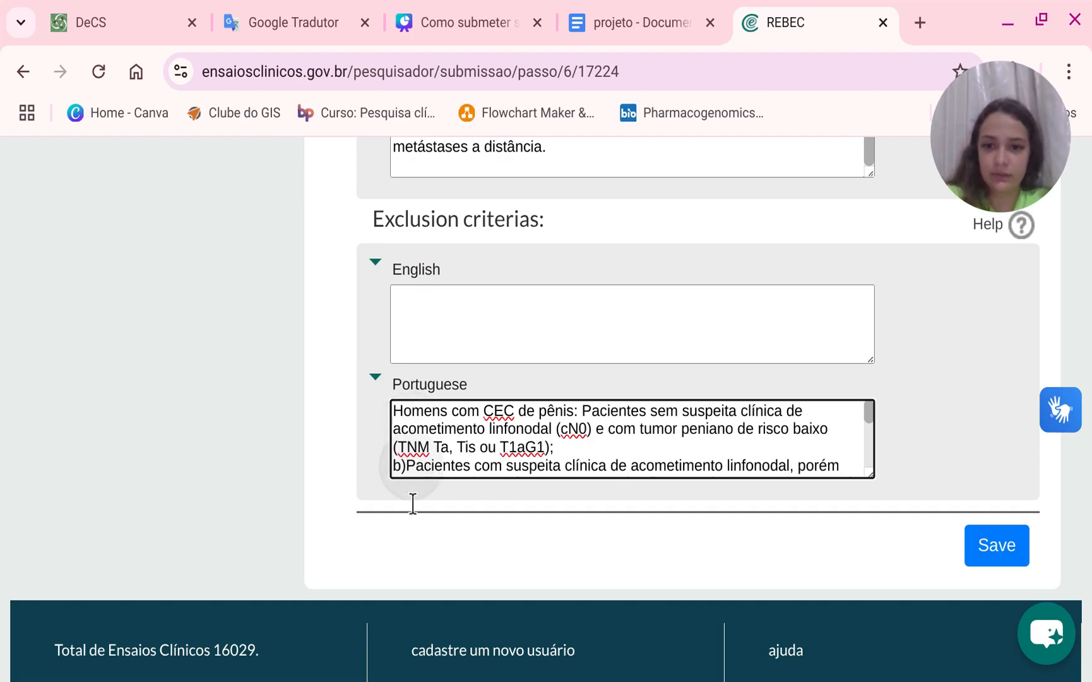
{"action": "scroll", "coordinate": [413, 491], "scroll_direction": "down", "scroll_amount": 2}
{"action": "scroll", "coordinate": [413, 486], "scroll_direction": "down", "scroll_amount": 1}
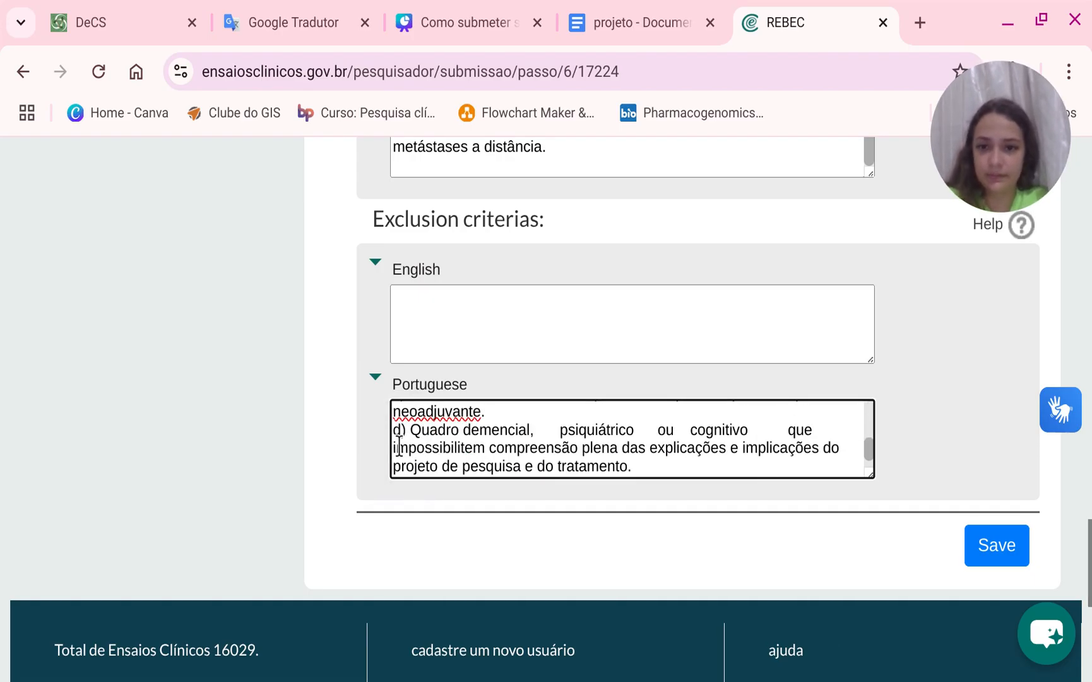
{"action": "scroll", "coordinate": [410, 483], "scroll_direction": "up", "scroll_amount": 5}
{"action": "scroll", "coordinate": [414, 470], "scroll_direction": "down", "scroll_amount": 5}
{"action": "scroll", "coordinate": [413, 470], "scroll_direction": "up", "scroll_amount": 5}
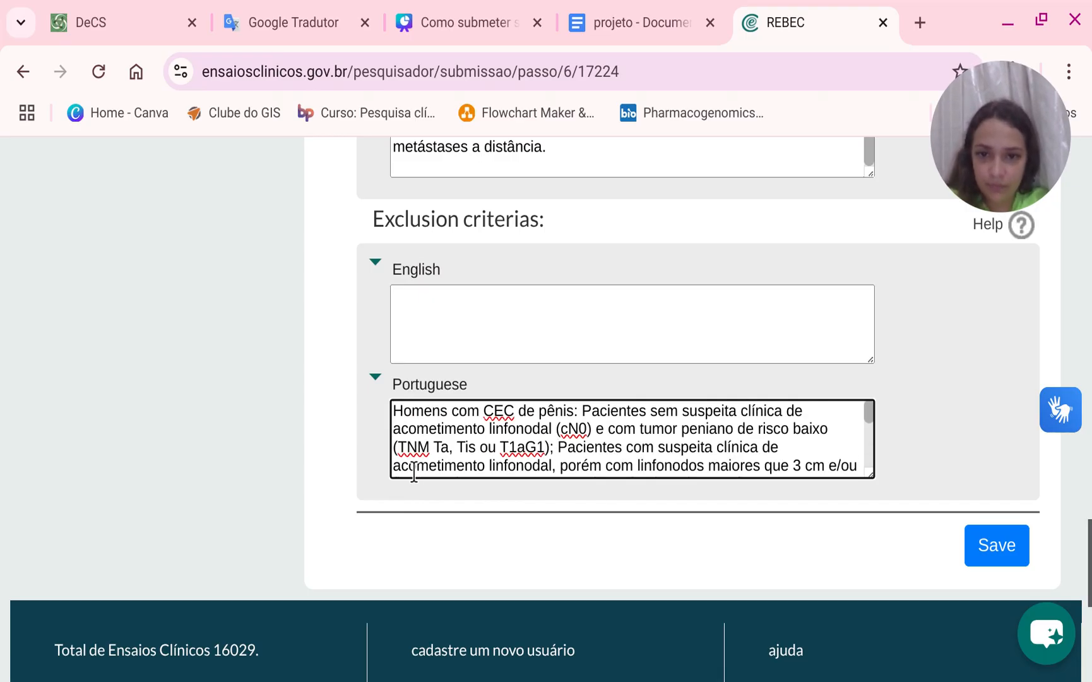
{"action": "left_click", "coordinate": [526, 449]}
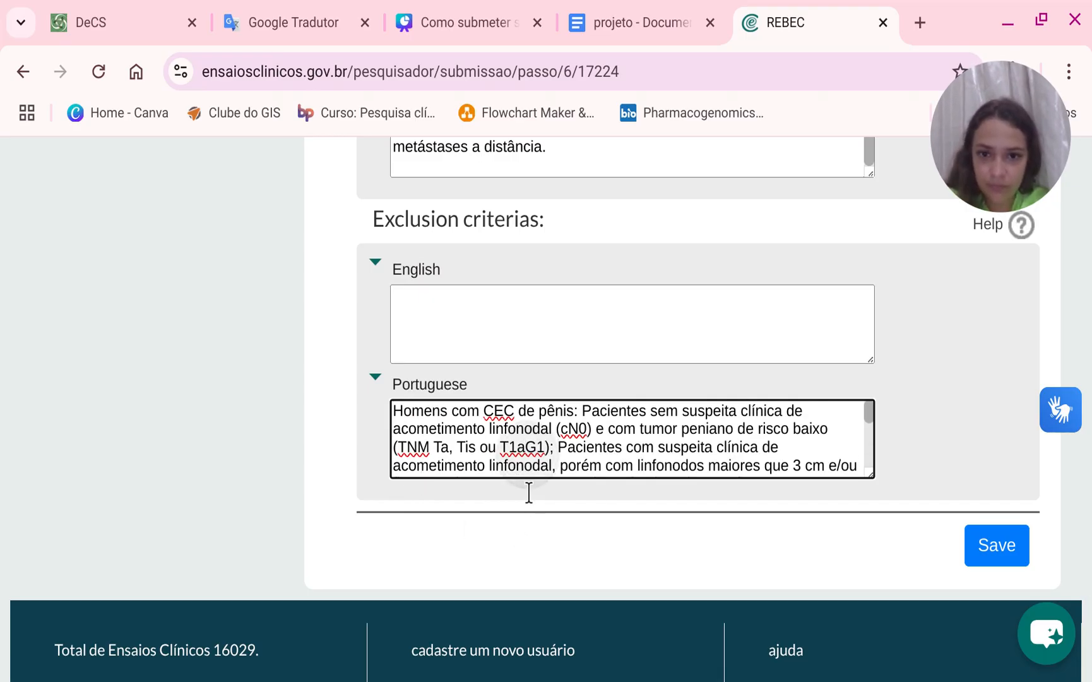
{"action": "key", "text": "Down"}
{"action": "key", "text": "Down"}
{"action": "key", "text": "Down"}
{"action": "key", "text": "Down"}
{"action": "left_click", "coordinate": [407, 468]}
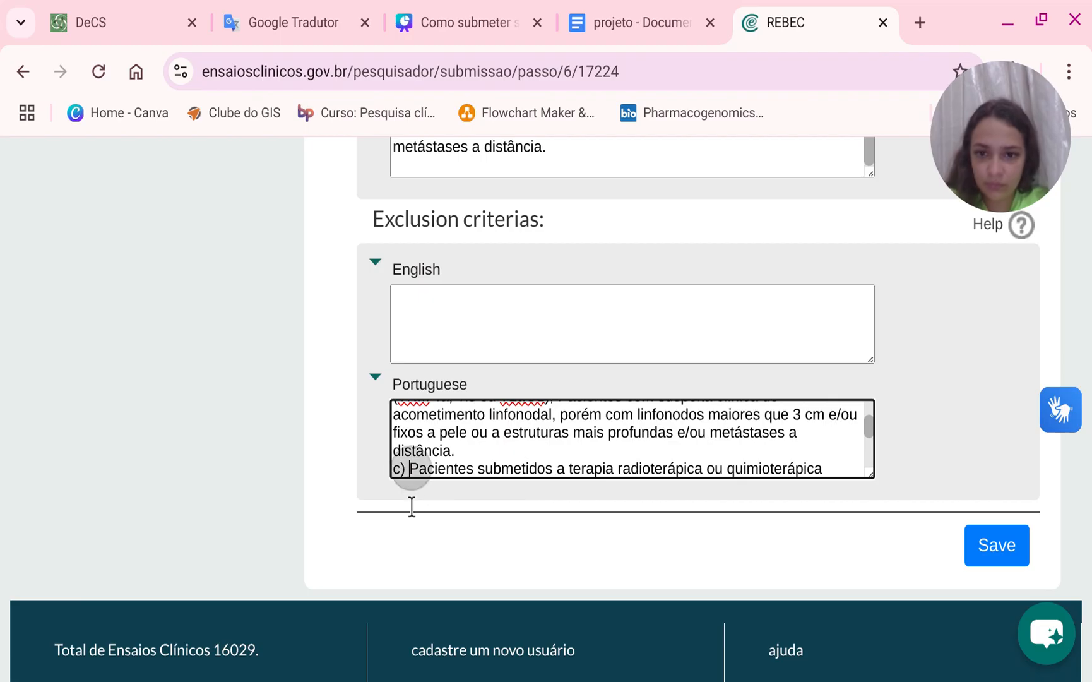
{"action": "key", "text": "BackSpace"}
{"action": "key", "text": "BackSpace"}
{"action": "key", "text": "BackSpace"}
{"action": "scroll", "coordinate": [449, 470], "scroll_direction": "down", "scroll_amount": 2}
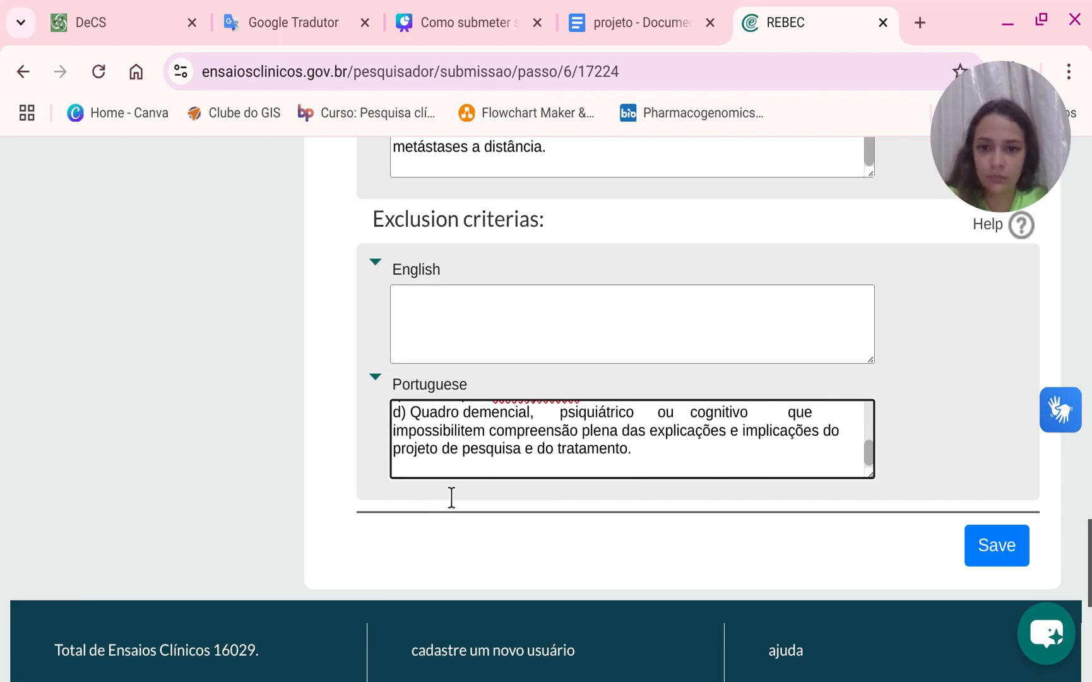
{"action": "left_click", "coordinate": [409, 412]}
{"action": "key", "text": "BackSpace"}
{"action": "key", "text": "BackSpace"}
{"action": "key", "text": "BackSpace"}
{"action": "key", "text": "BackSpace"}
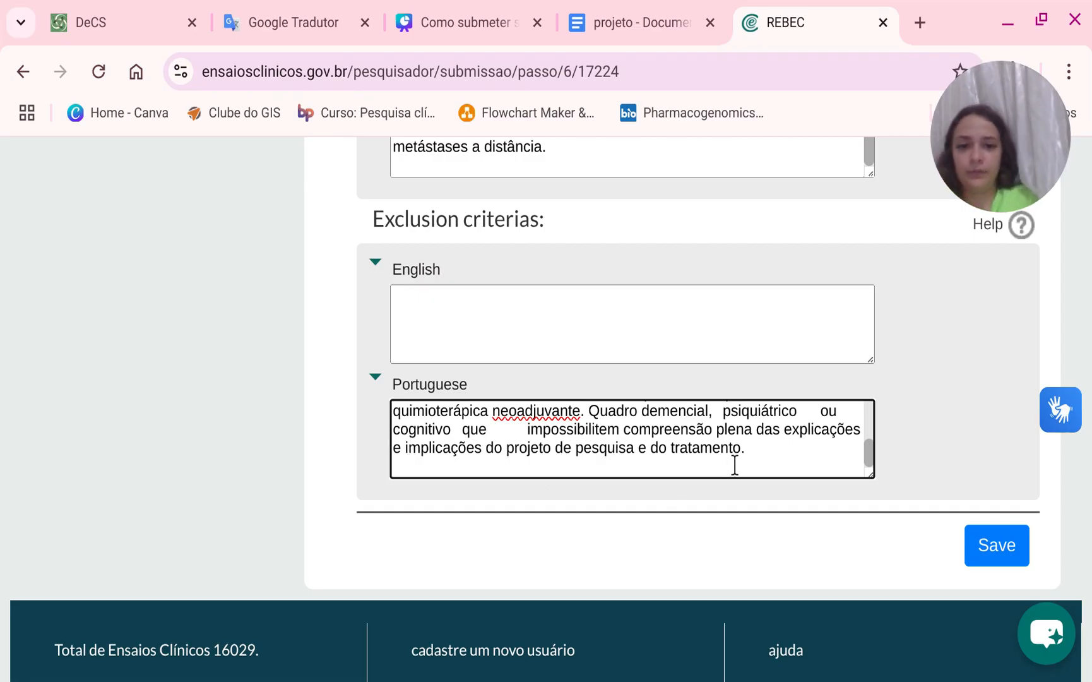
Translate the exclusion criteria into English, paste the translation into the English exclusion criteria field, and save the recruitment step.
{"action": "left_click_drag", "start_coordinate": [733, 466], "coordinate": [370, 385]}
{"action": "key", "text": "ctrl+c"}
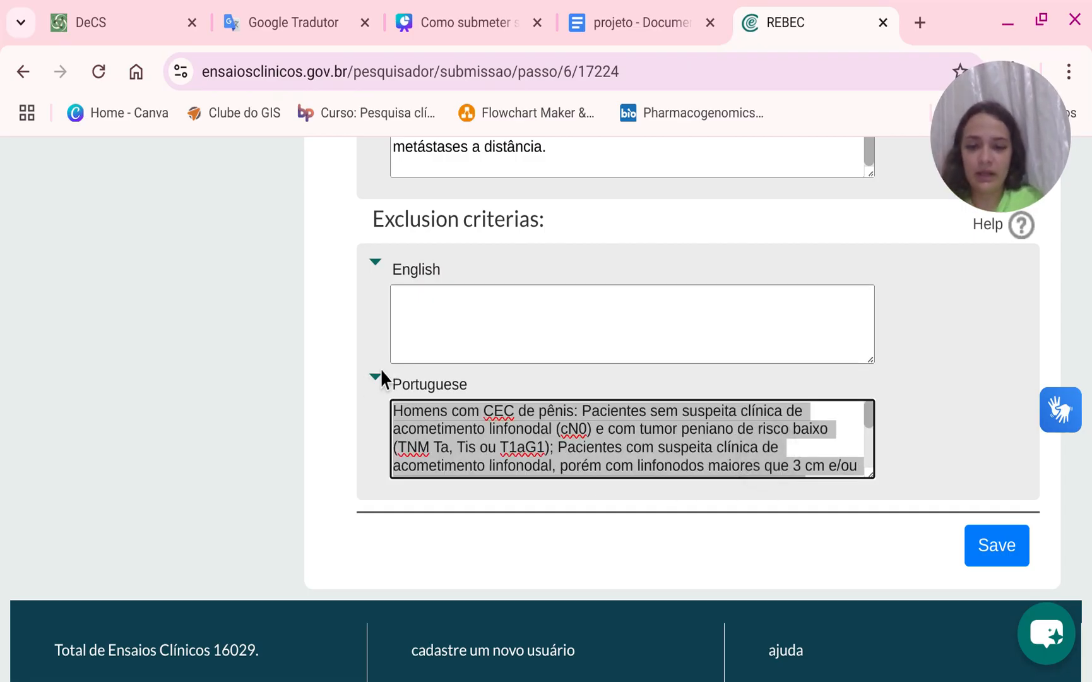
{"action": "left_click", "coordinate": [252, 12]}
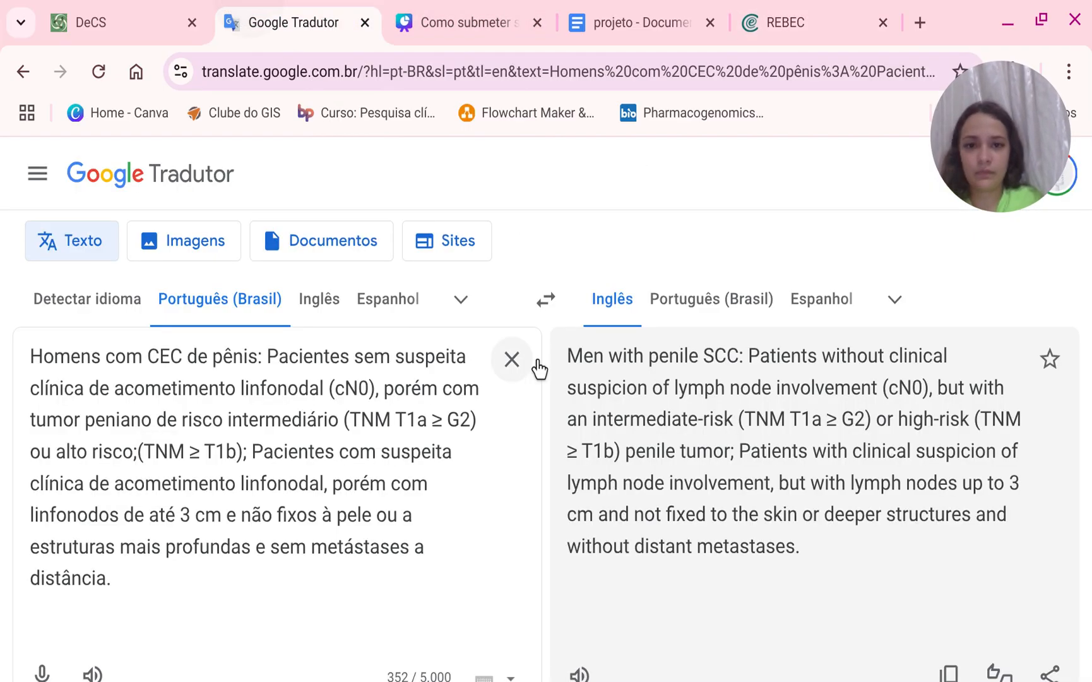
{"action": "left_click", "coordinate": [512, 360]}
{"action": "key", "text": "ctrl+v"}
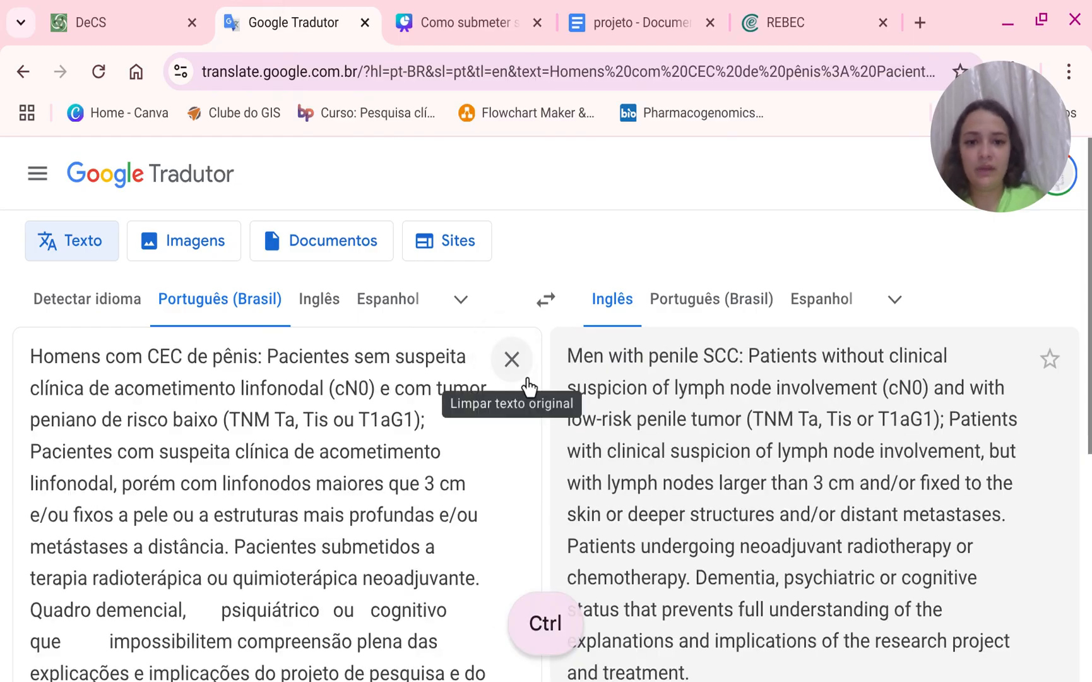
{"action": "scroll", "coordinate": [763, 471], "scroll_direction": "down", "scroll_amount": 2}
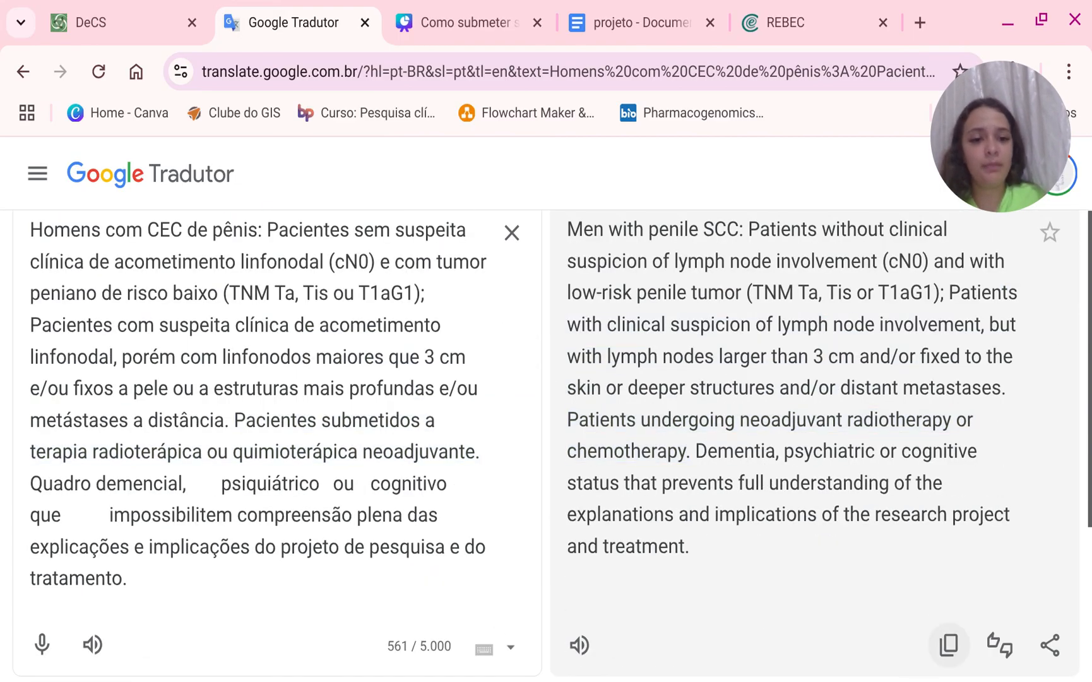
{"action": "left_click", "coordinate": [948, 645]}
{"action": "left_click", "coordinate": [835, 2]}
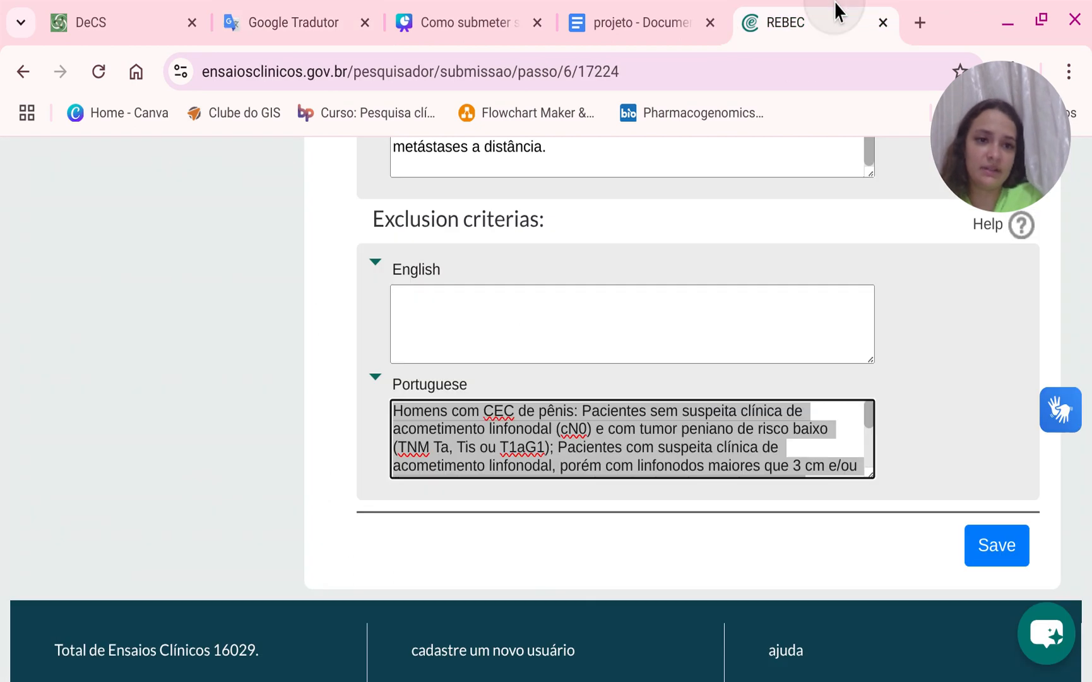
{"action": "left_click", "coordinate": [601, 300]}
{"action": "key", "text": "ctrl+v"}
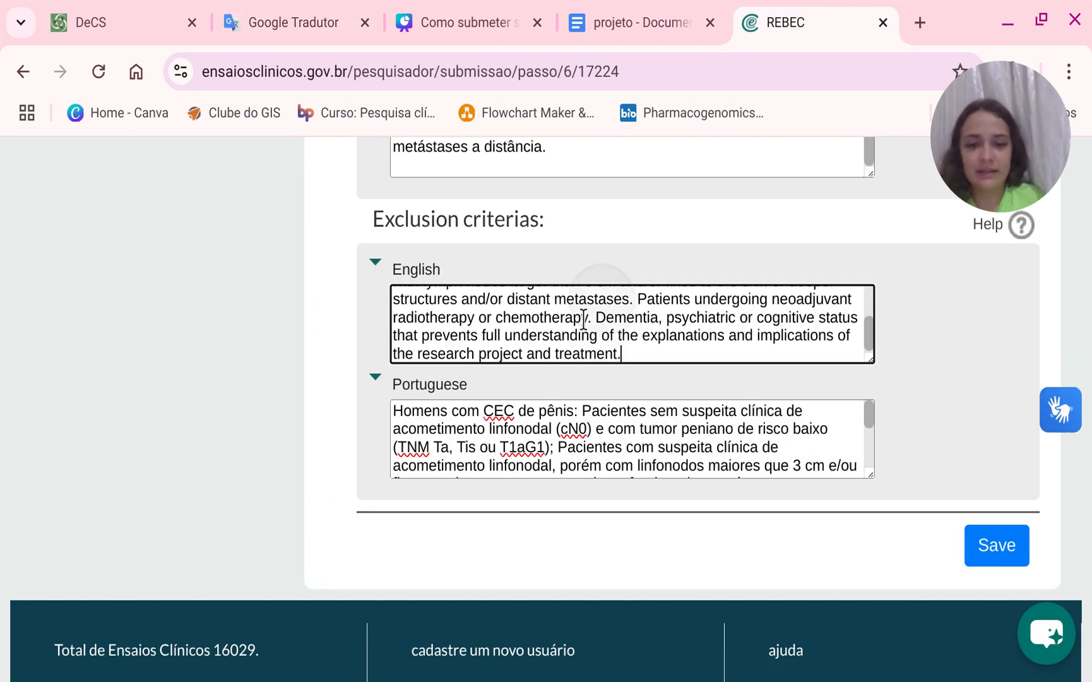
{"action": "left_click", "coordinate": [996, 544]}
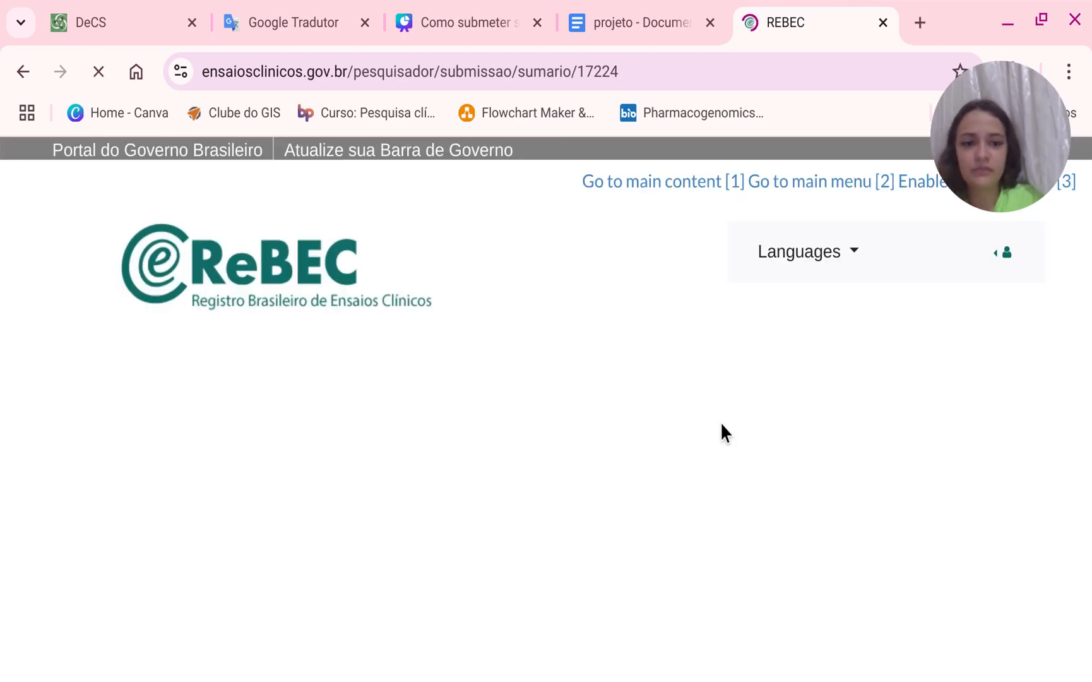
Open the Study type step from the submission summary.
{"action": "scroll", "coordinate": [726, 420], "scroll_direction": "down", "scroll_amount": 5}
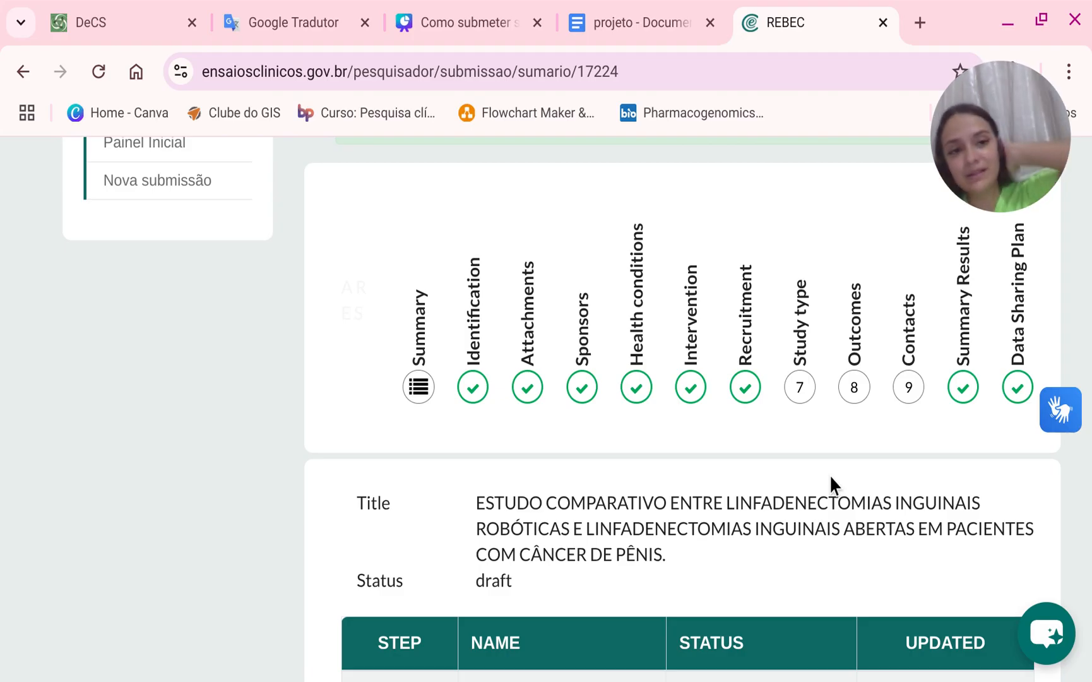
{"action": "scroll", "coordinate": [789, 404], "scroll_direction": "down", "scroll_amount": 2}
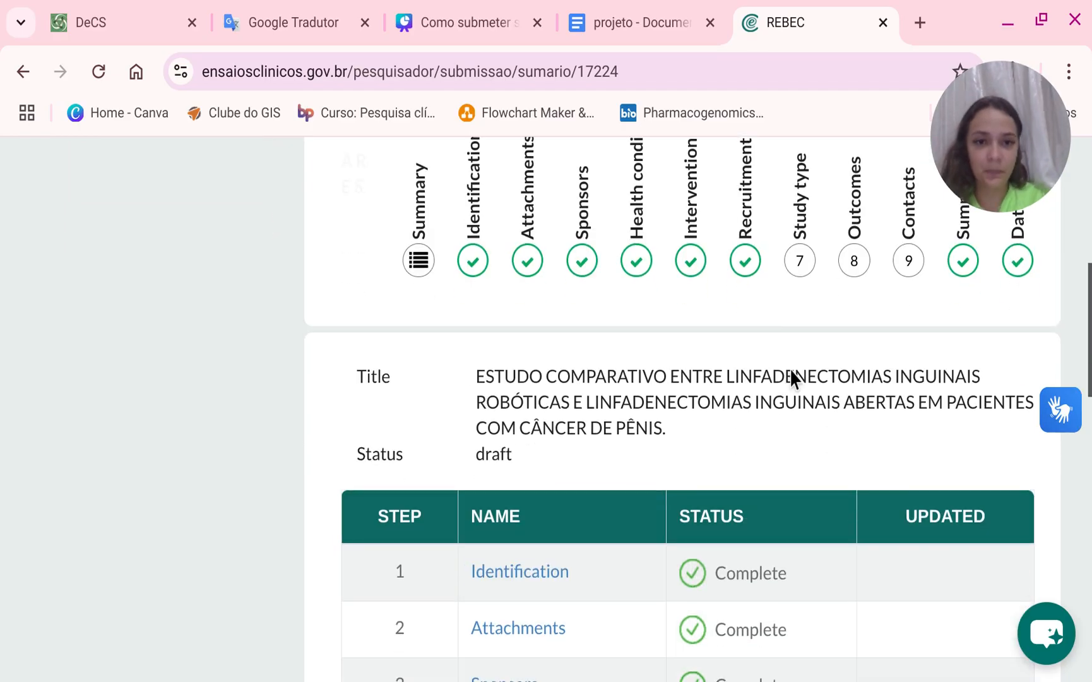
{"action": "left_click", "coordinate": [801, 287]}
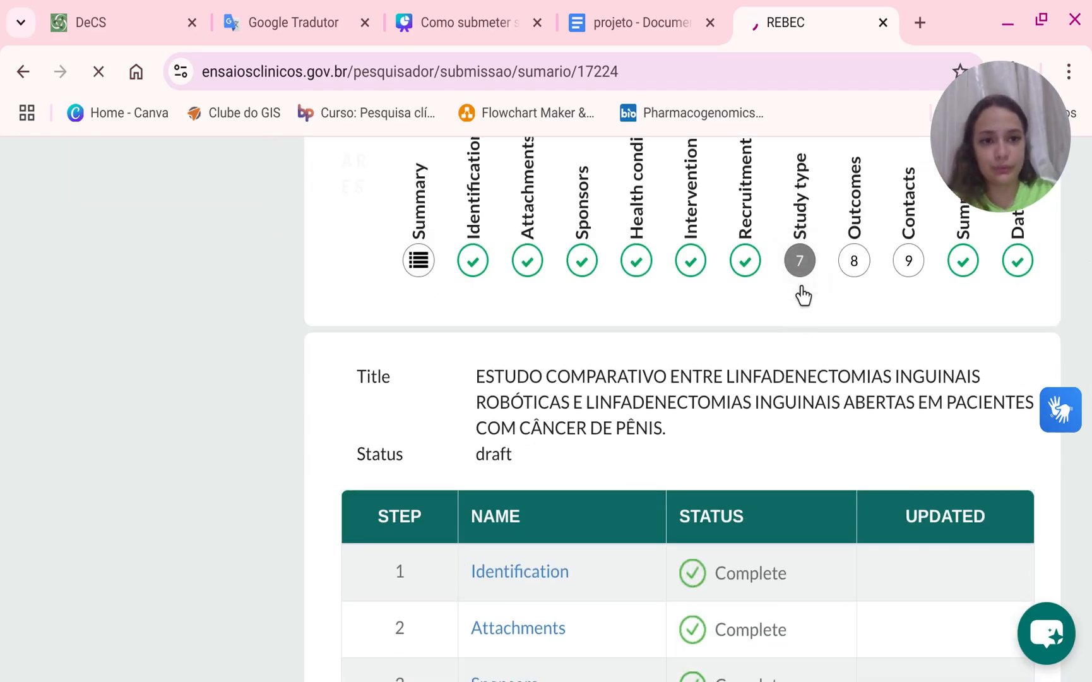
{"action": "scroll", "coordinate": [745, 379], "scroll_direction": "down", "scroll_amount": 10}
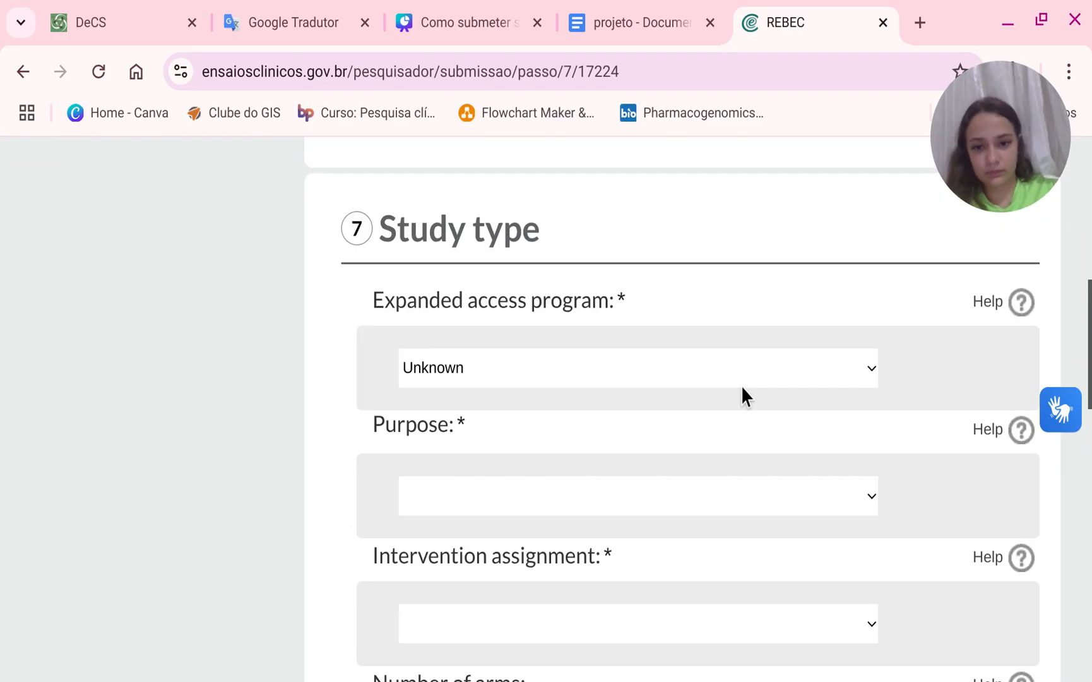
{"action": "scroll", "coordinate": [611, 370], "scroll_direction": "up", "scroll_amount": 4}
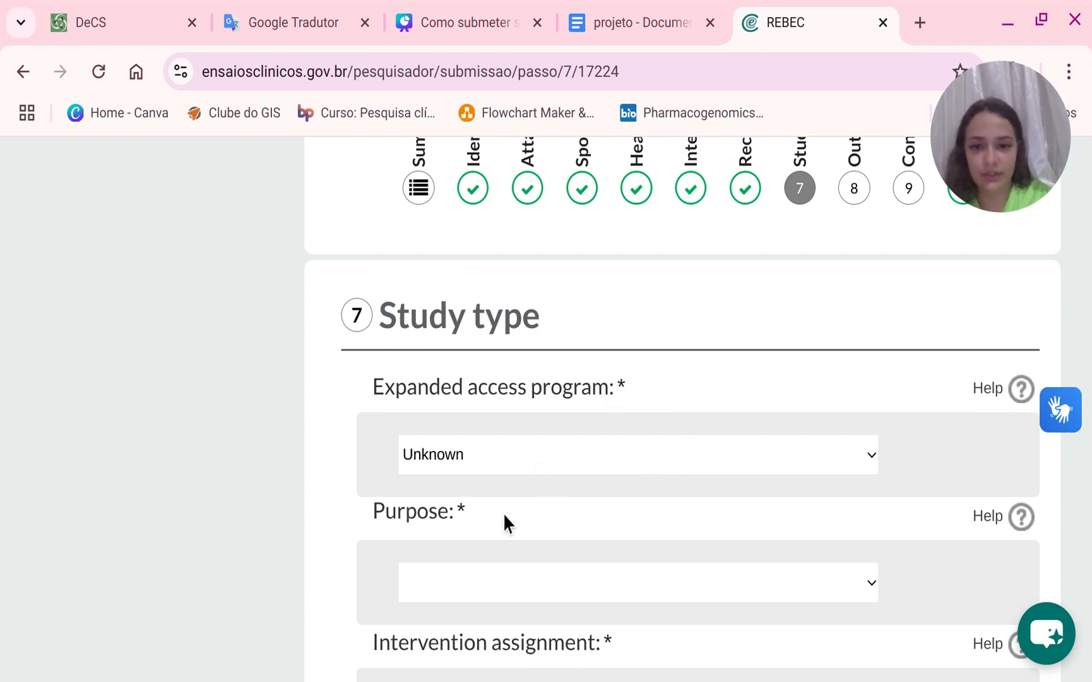
Set the study's purpose to Treatment and the intervention assignment to Parallel.
{"action": "scroll", "coordinate": [456, 528], "scroll_direction": "down", "scroll_amount": 2}
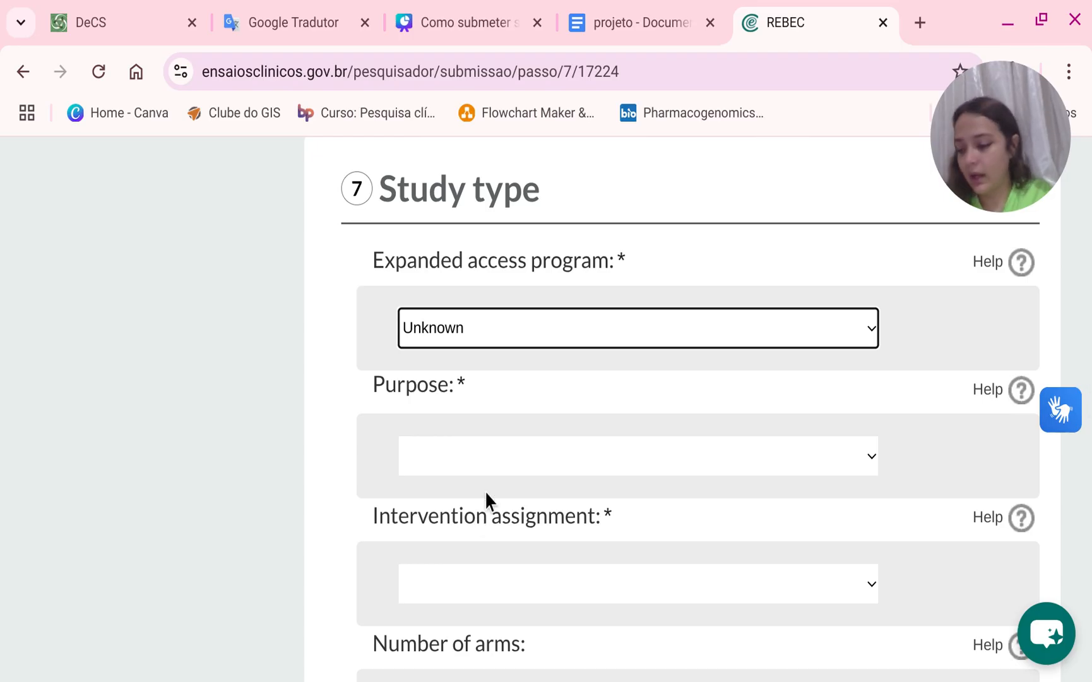
{"action": "left_click", "coordinate": [485, 456]}
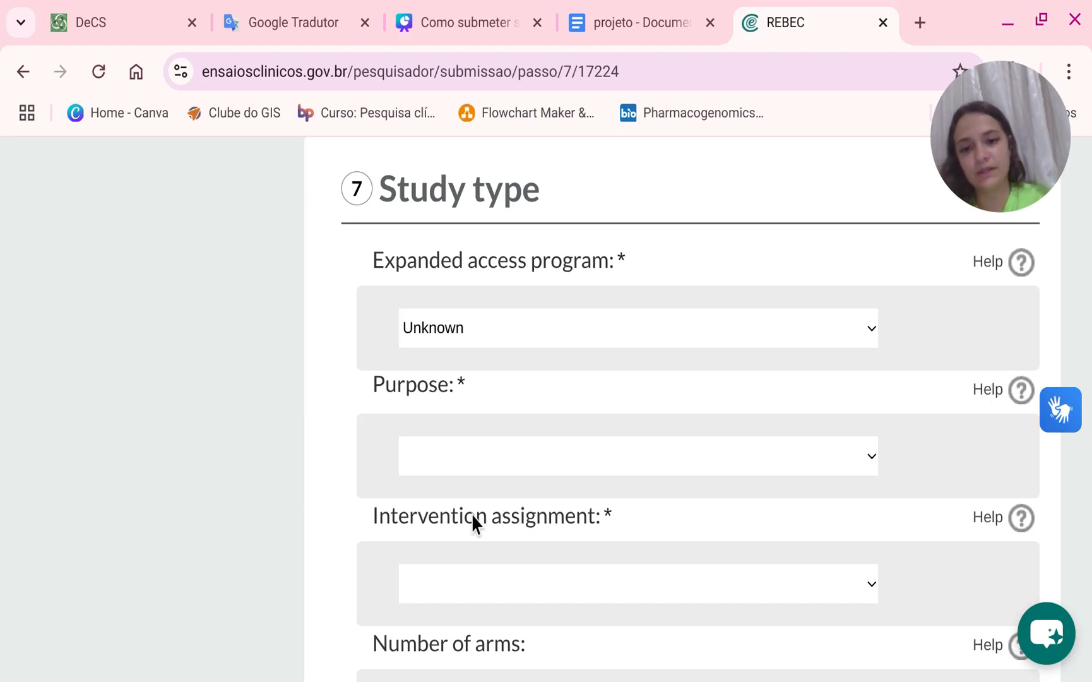
{"action": "left_click", "coordinate": [481, 621]}
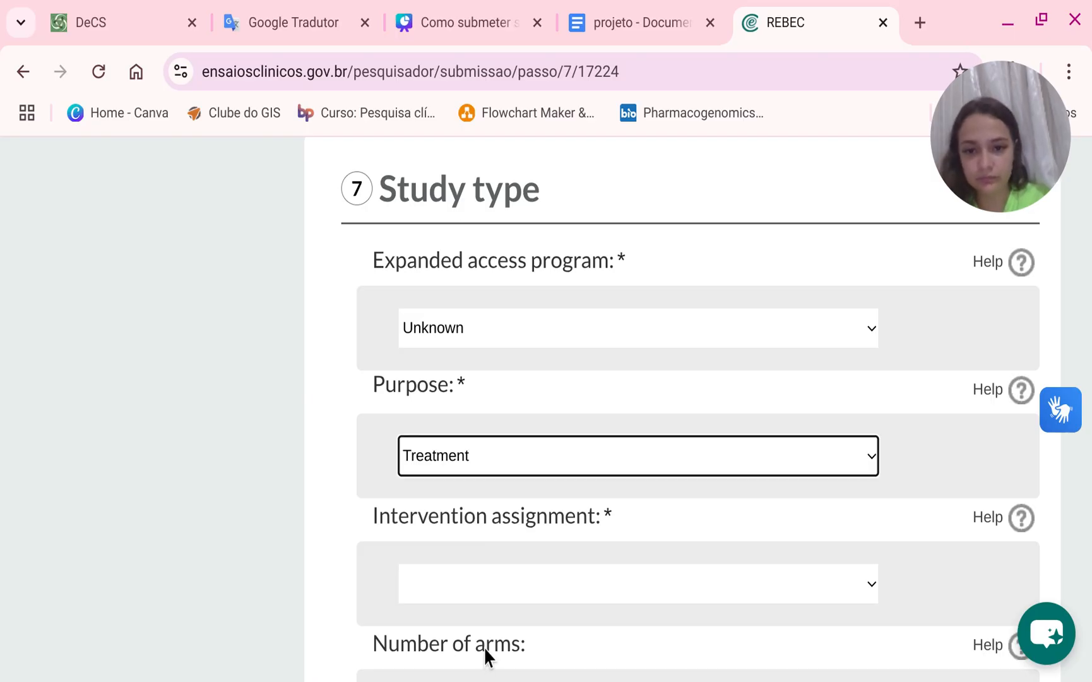
{"action": "left_click", "coordinate": [484, 597]}
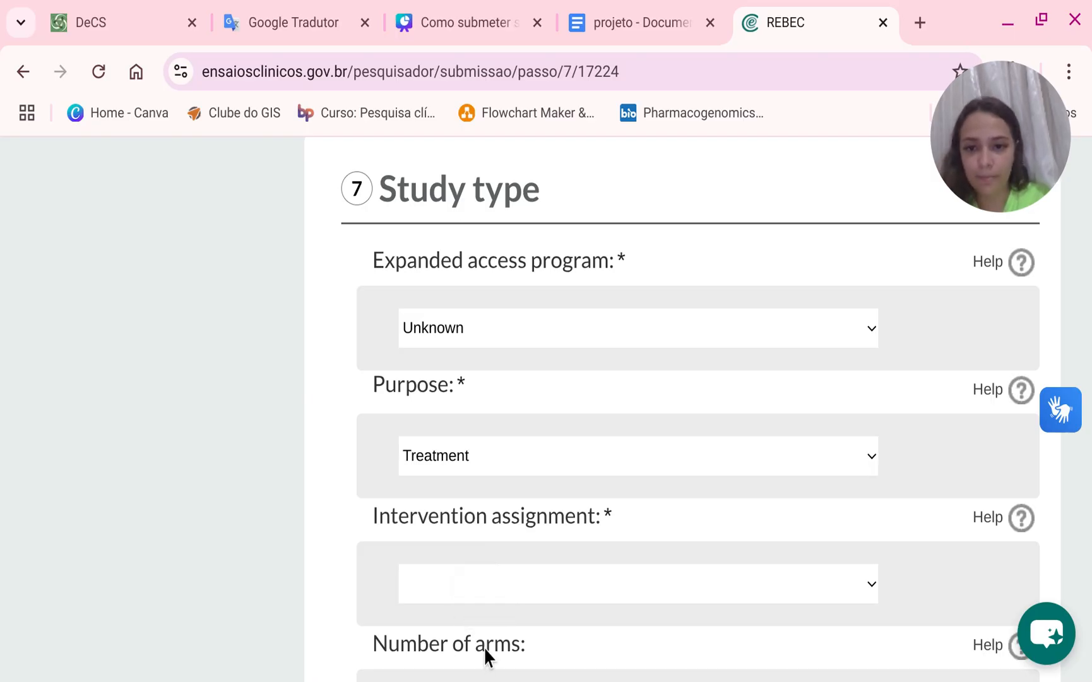
{"action": "left_click", "coordinate": [461, 608]}
{"action": "scroll", "coordinate": [636, 552], "scroll_direction": "down", "scroll_amount": 2}
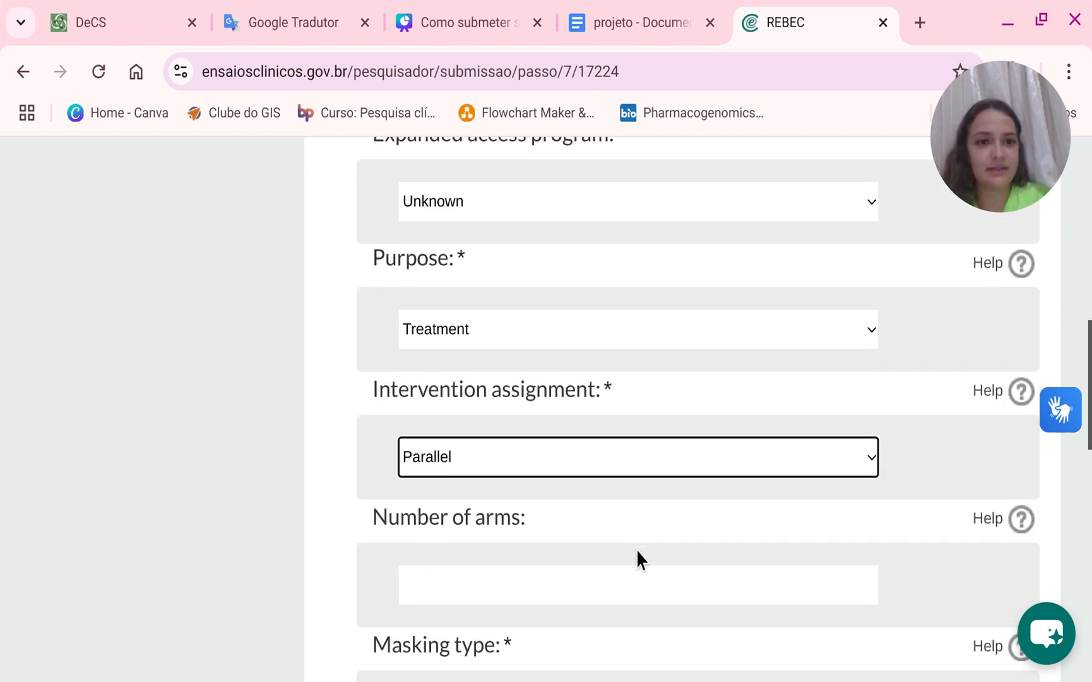
Enter 2 as the number of arms.
{"action": "left_click", "coordinate": [558, 508]}
{"action": "left_click", "coordinate": [557, 505]}
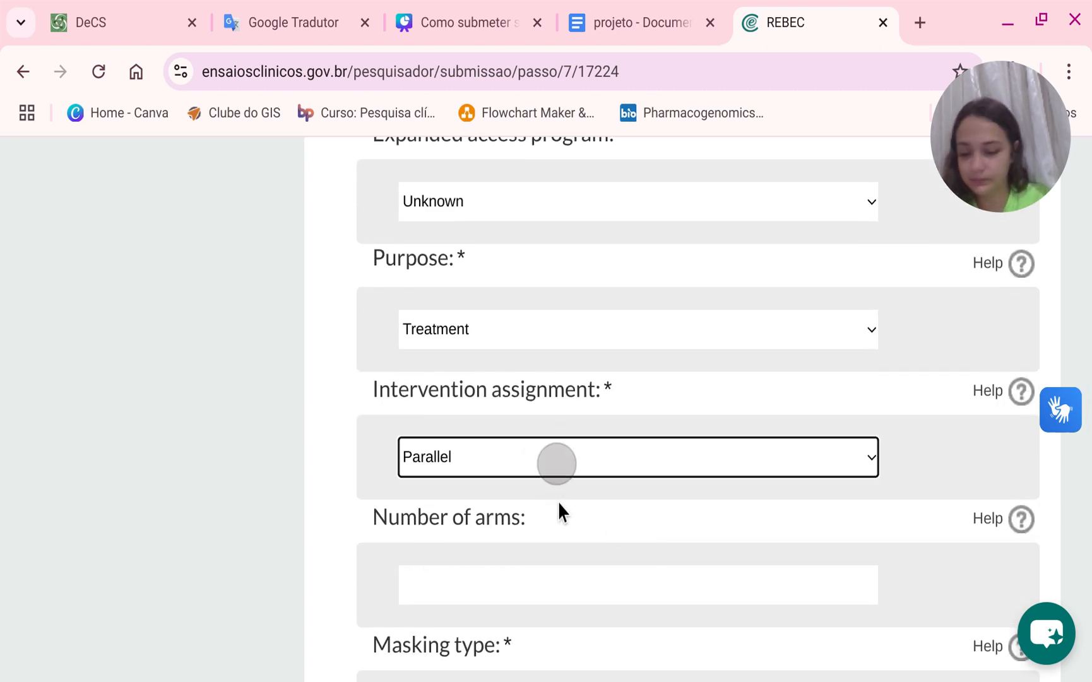
{"action": "scroll", "coordinate": [537, 486], "scroll_direction": "down", "scroll_amount": 2}
{"action": "left_click", "coordinate": [499, 492]}
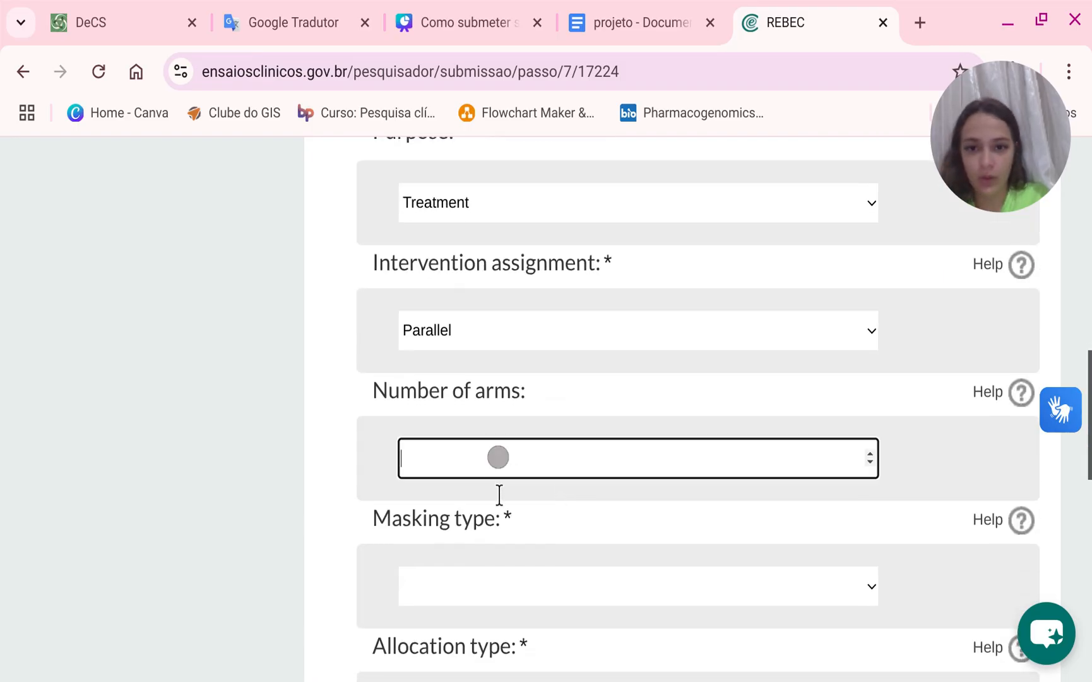
{"action": "type", "text": "2"}
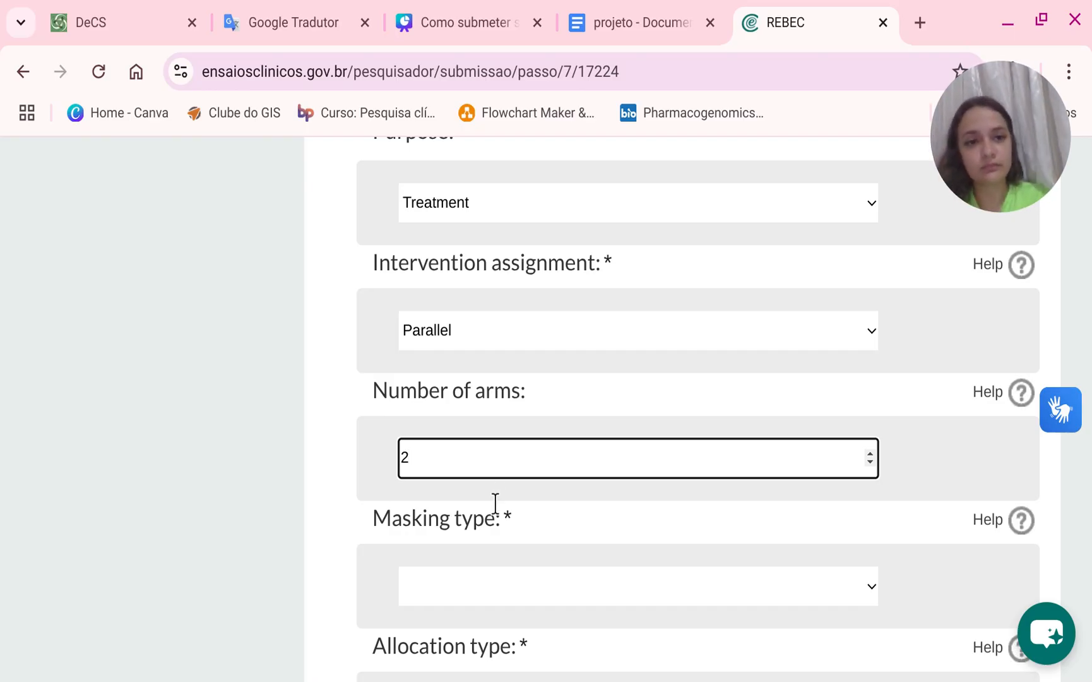
Review the study design description in the project document.
{"action": "scroll", "coordinate": [645, 574], "scroll_direction": "down", "scroll_amount": 2}
{"action": "left_click", "coordinate": [578, 499]}
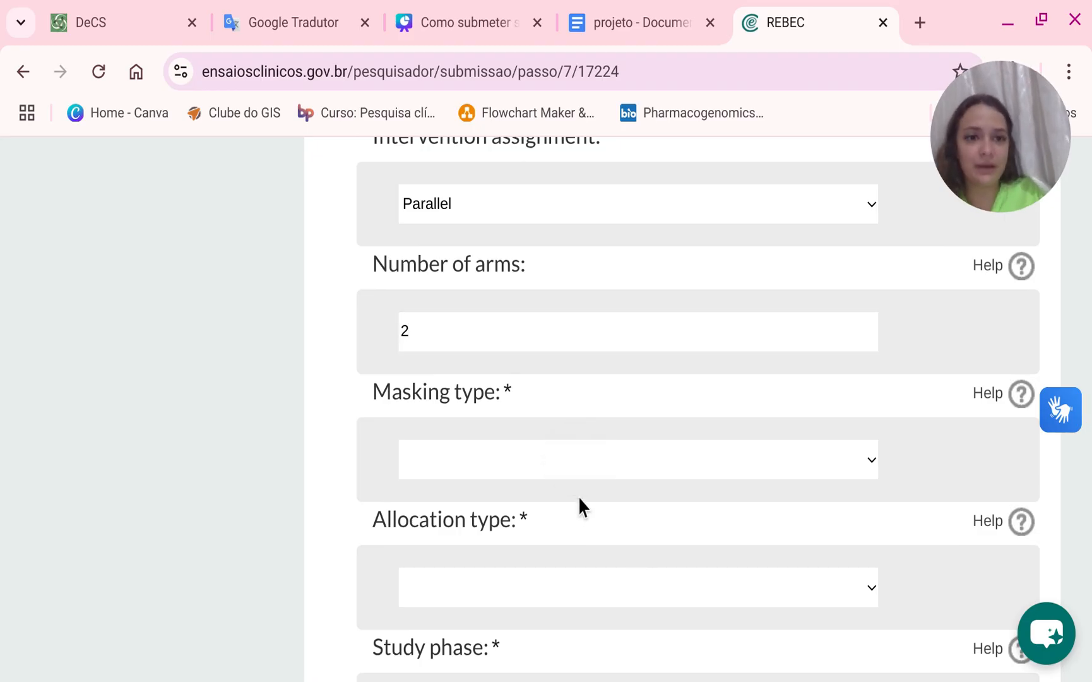
{"action": "scroll", "coordinate": [579, 496], "scroll_direction": "up", "scroll_amount": 8}
{"action": "scroll", "coordinate": [579, 497], "scroll_direction": "down", "scroll_amount": 9}
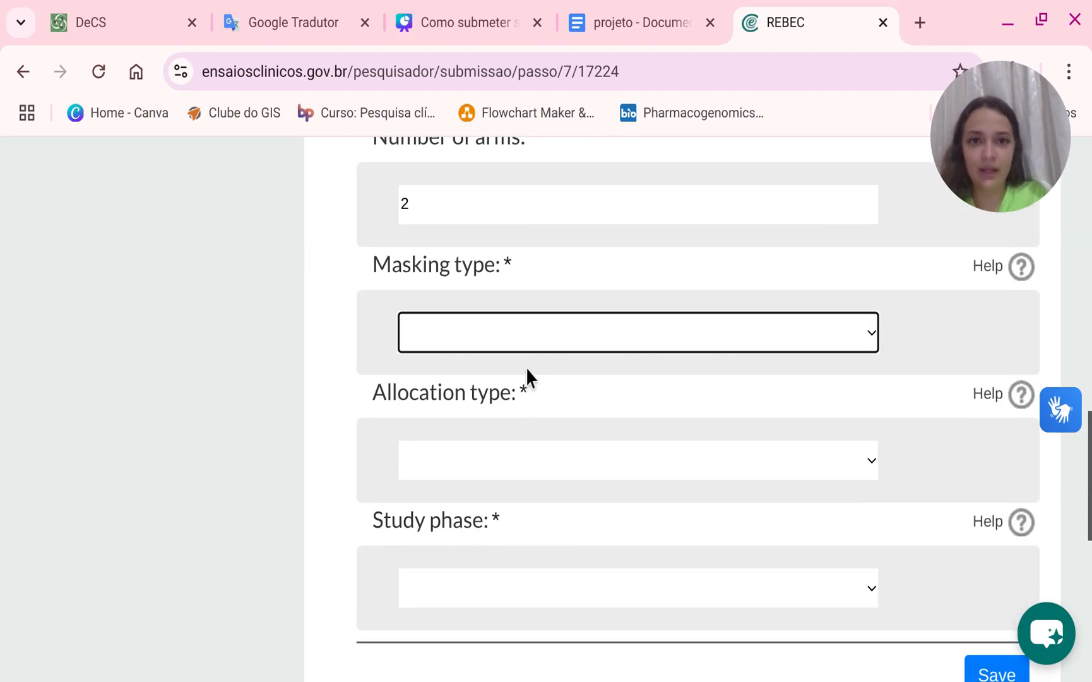
{"action": "left_click", "coordinate": [667, 24]}
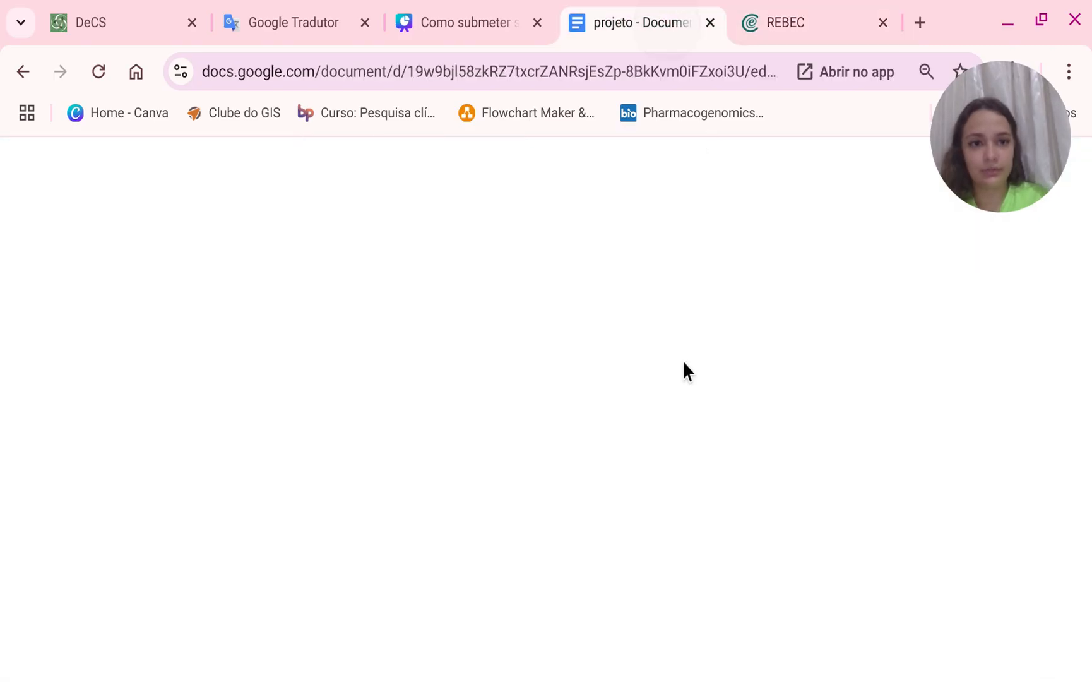
{"action": "scroll", "coordinate": [684, 362], "scroll_direction": "up", "scroll_amount": 15}
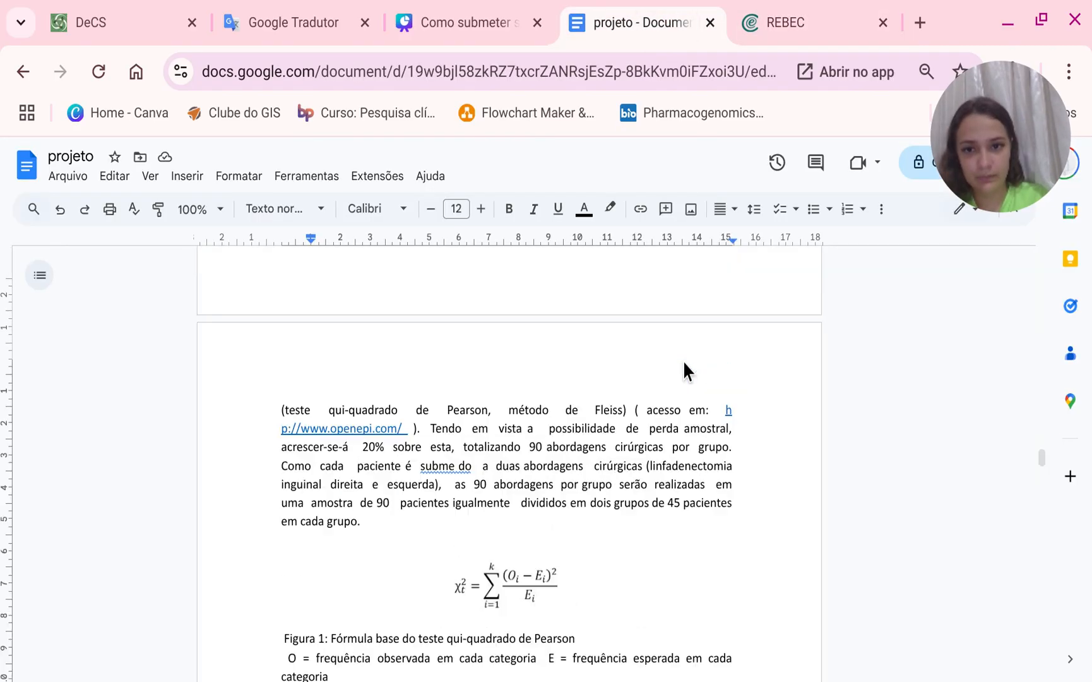
{"action": "scroll", "coordinate": [684, 360], "scroll_direction": "up", "scroll_amount": 20}
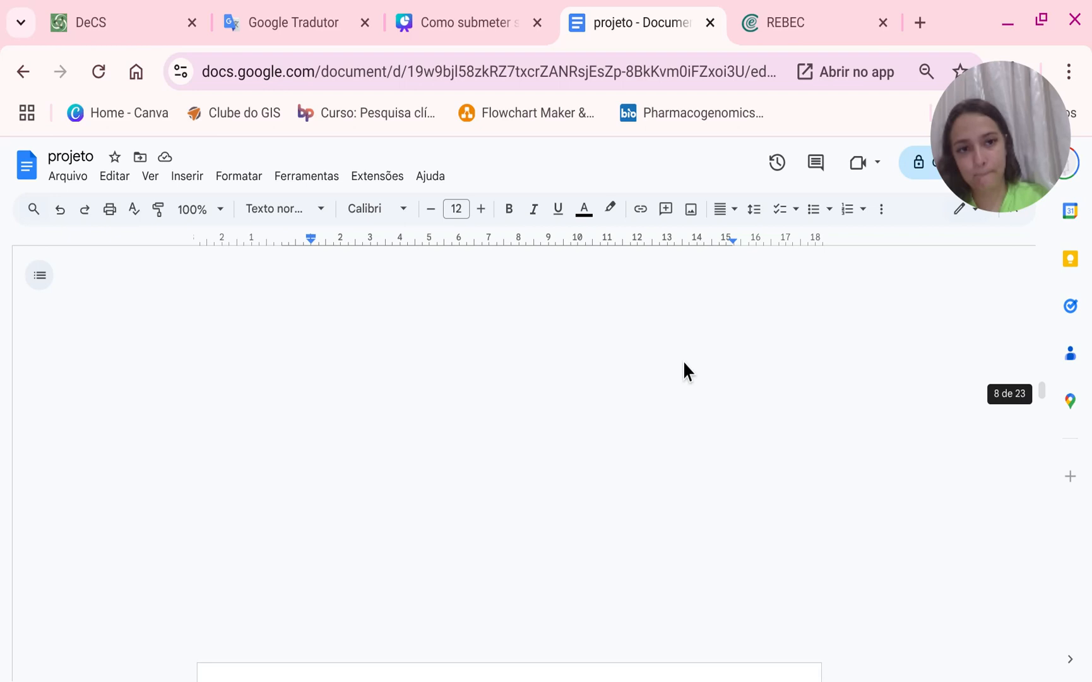
{"action": "scroll", "coordinate": [685, 365], "scroll_direction": "up", "scroll_amount": 20}
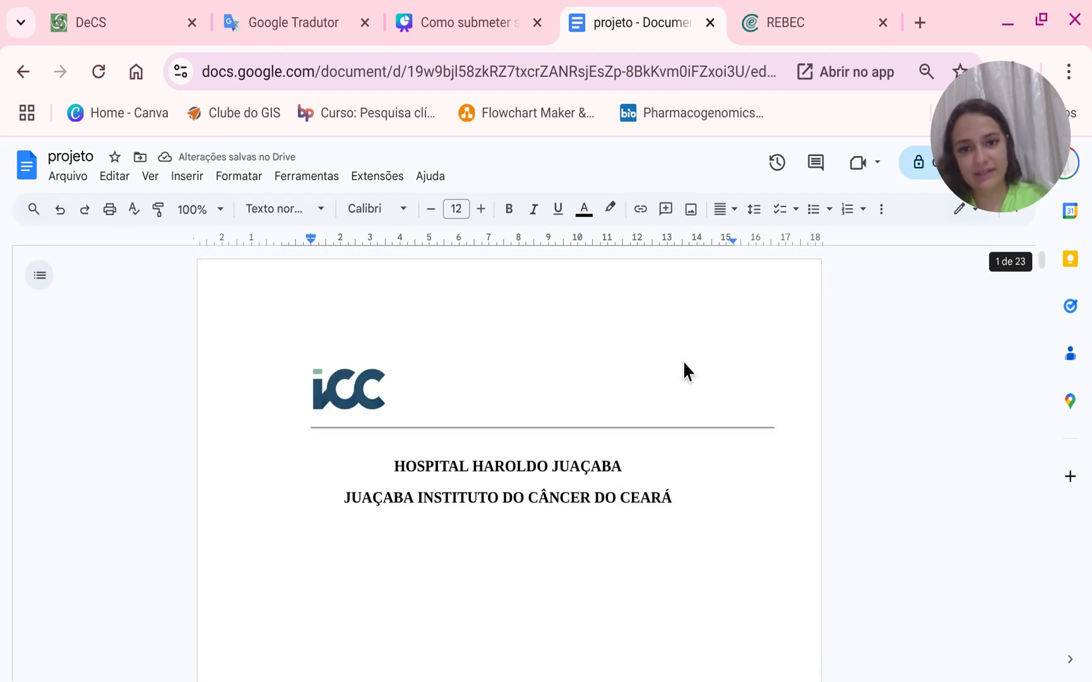
{"action": "scroll", "coordinate": [685, 365], "scroll_direction": "down", "scroll_amount": 4}
{"action": "scroll", "coordinate": [684, 369], "scroll_direction": "down", "scroll_amount": 15}
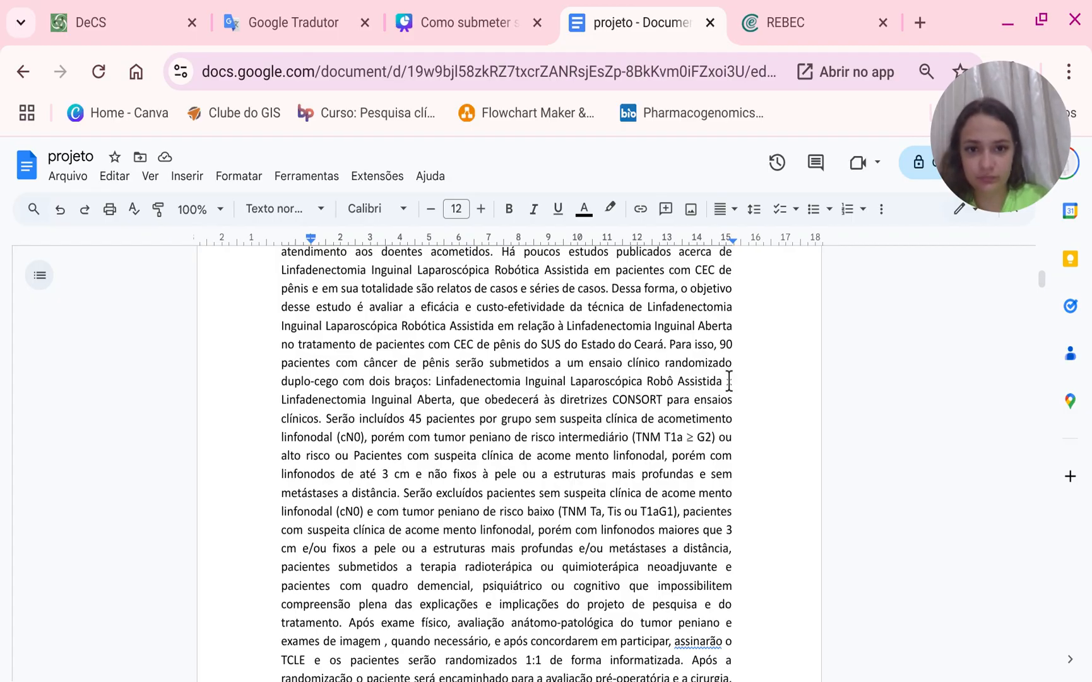
{"action": "left_click_drag", "start_coordinate": [668, 344], "coordinate": [436, 411]}
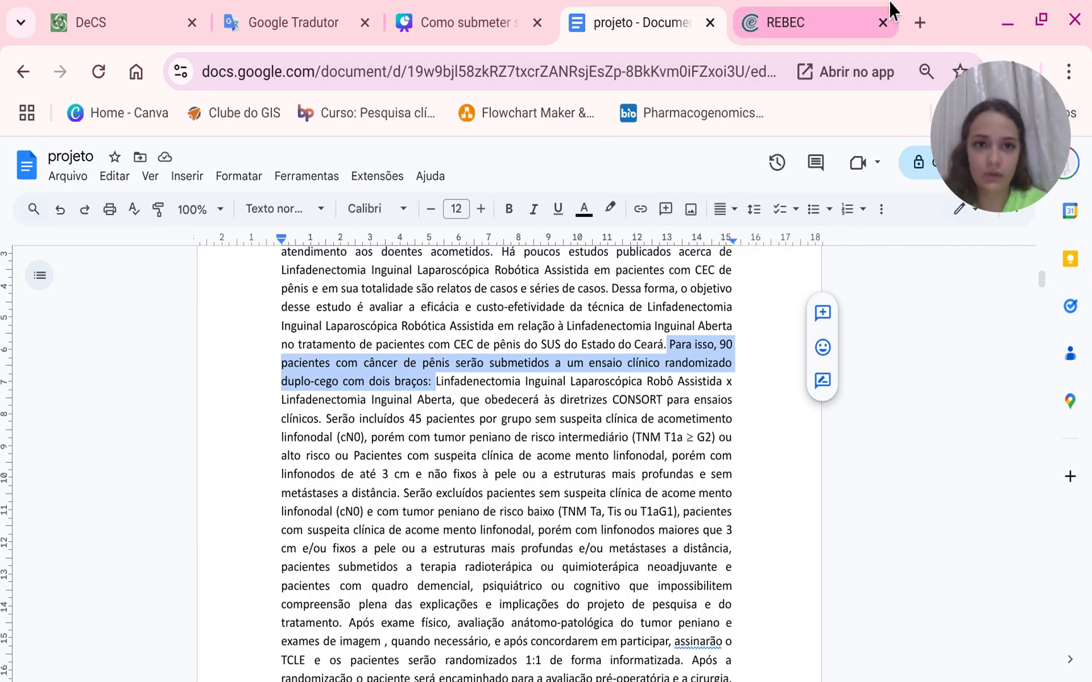
Set the masking type to Double-blind and the allocation type to Randomized-controlled.
{"action": "left_click", "coordinate": [812, 6]}
{"action": "left_click", "coordinate": [546, 319]}
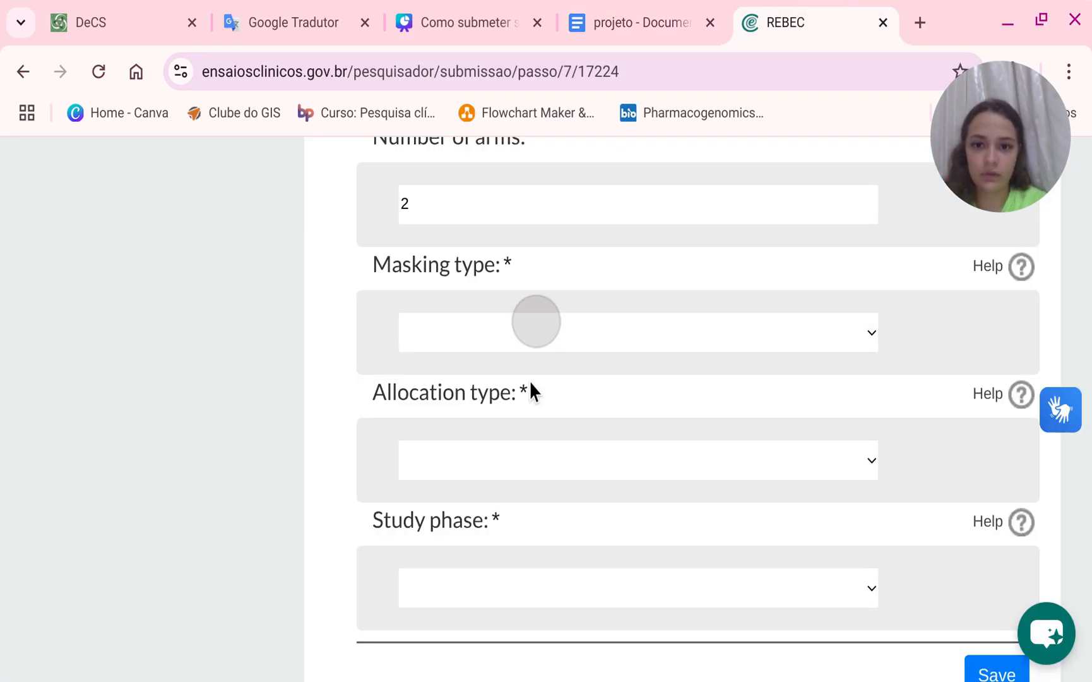
{"action": "left_click", "coordinate": [529, 379]}
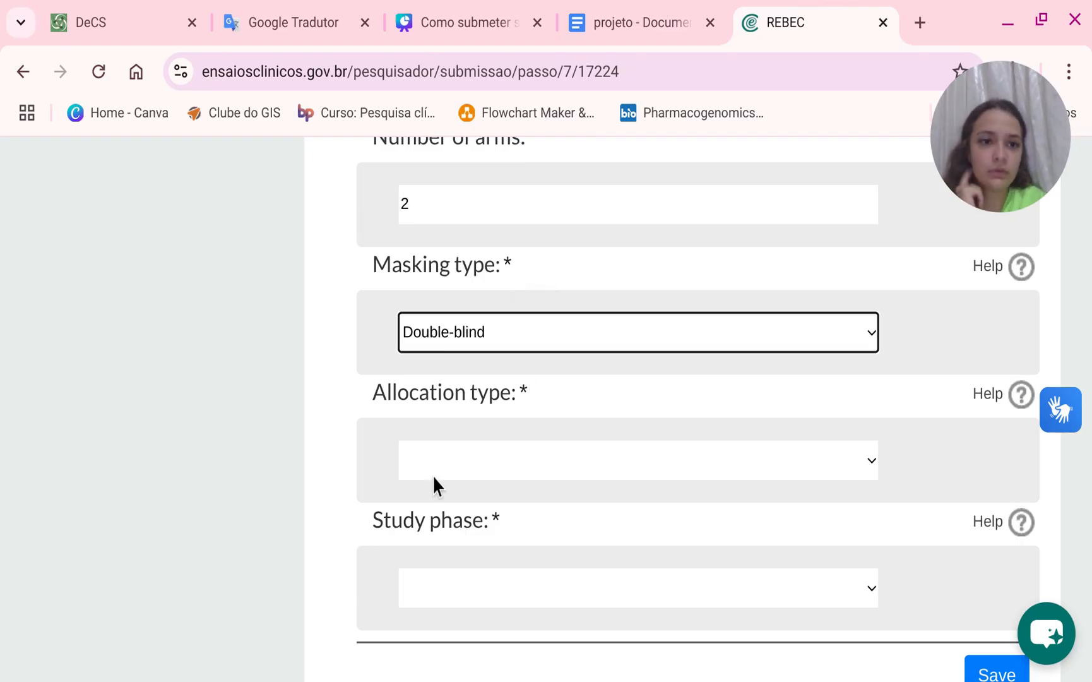
{"action": "left_click", "coordinate": [437, 465]}
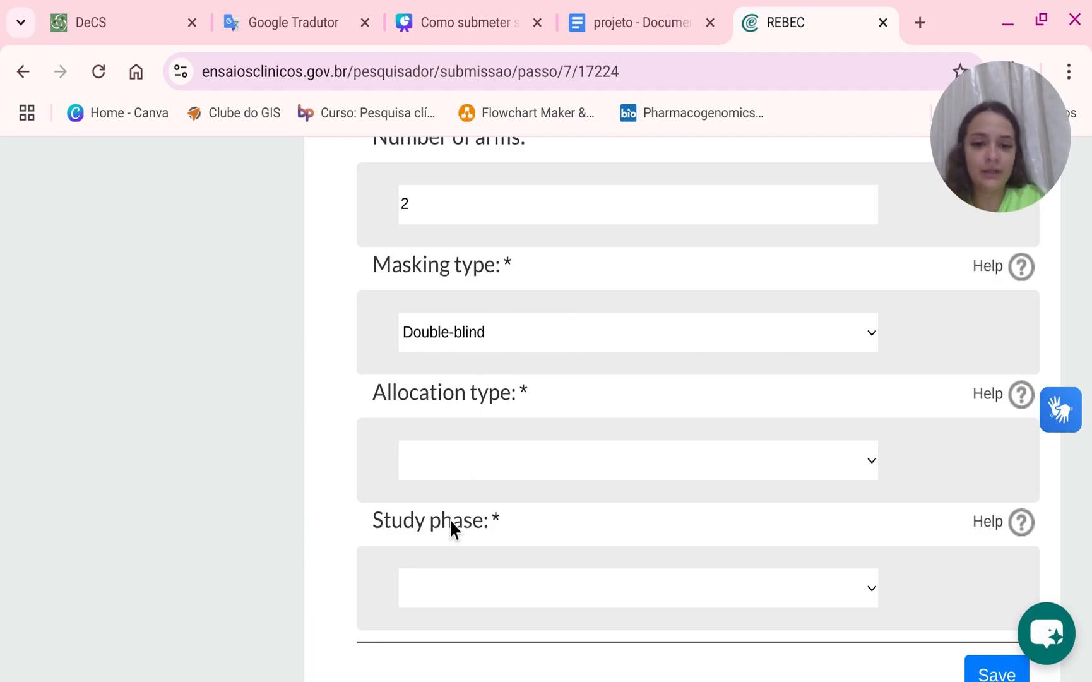
{"action": "left_click", "coordinate": [450, 518]}
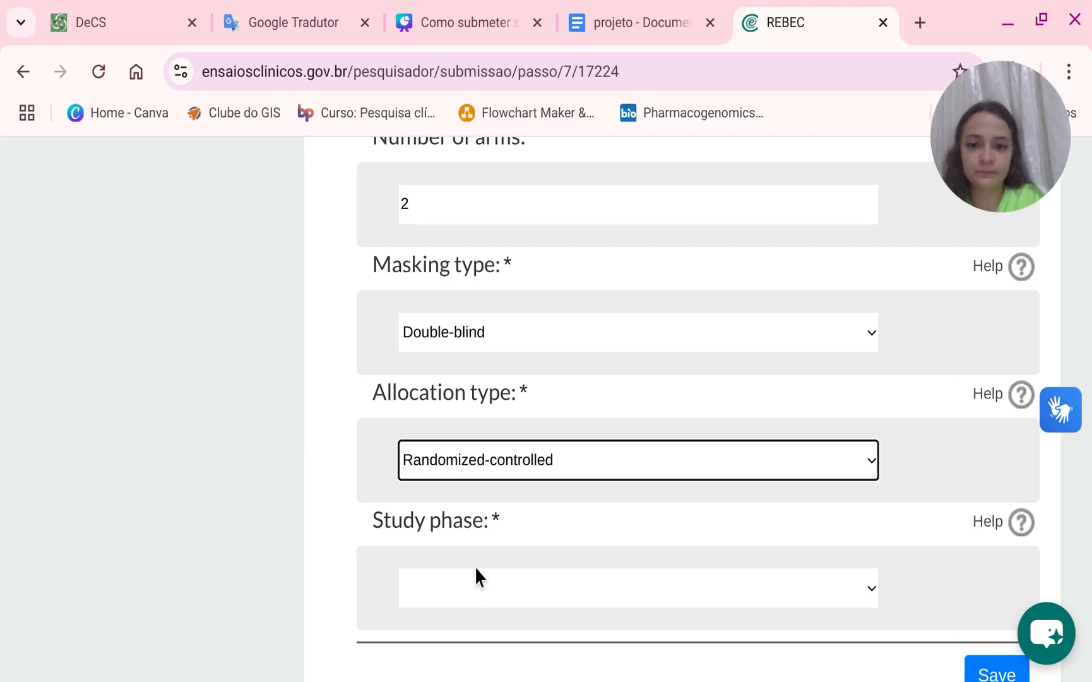
Set the study phase to 1-2 and save the Study type step.
{"action": "scroll", "coordinate": [474, 565], "scroll_direction": "down", "scroll_amount": 4}
{"action": "left_click", "coordinate": [568, 365]}
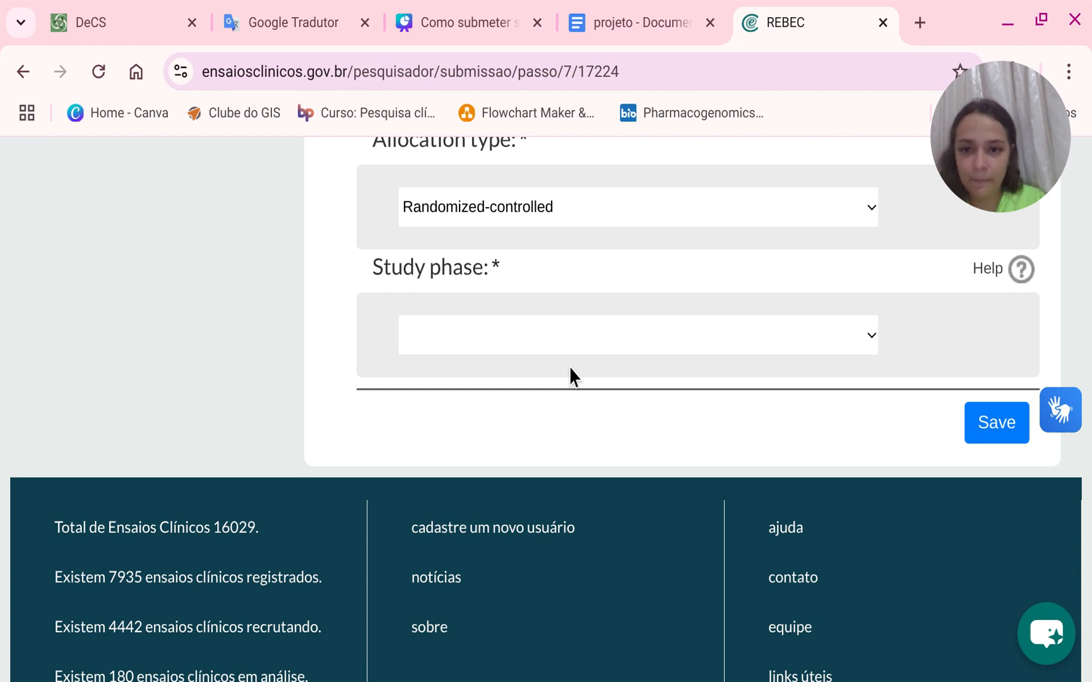
{"action": "left_click", "coordinate": [466, 505]}
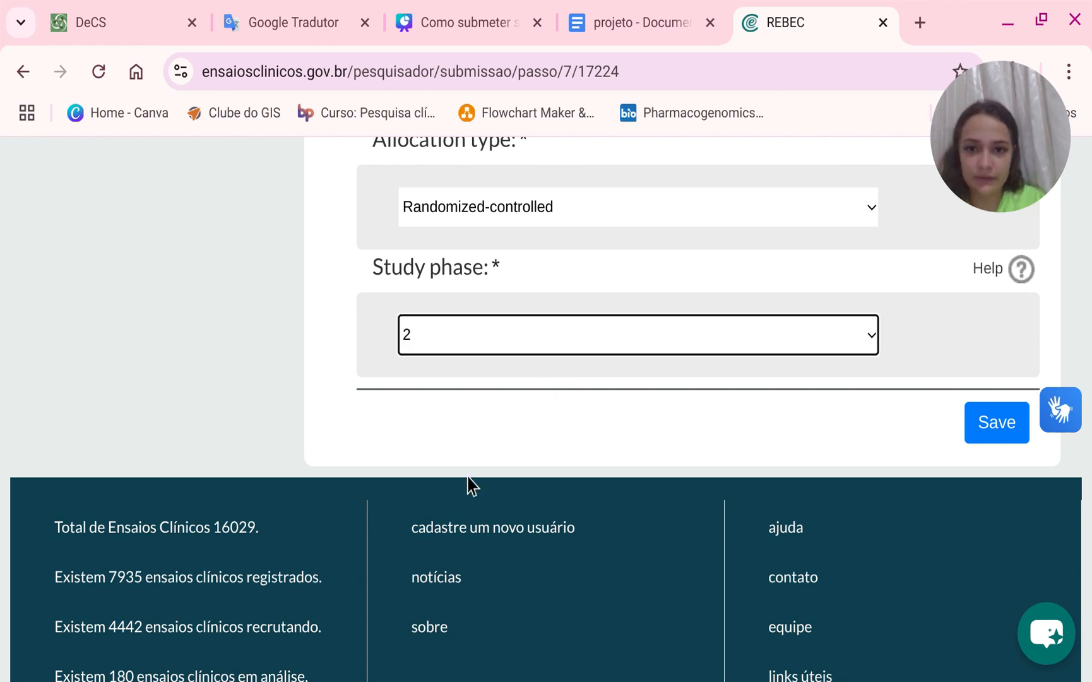
{"action": "left_click", "coordinate": [470, 344]}
{"action": "left_click", "coordinate": [432, 480]}
{"action": "left_click", "coordinate": [826, 424]}
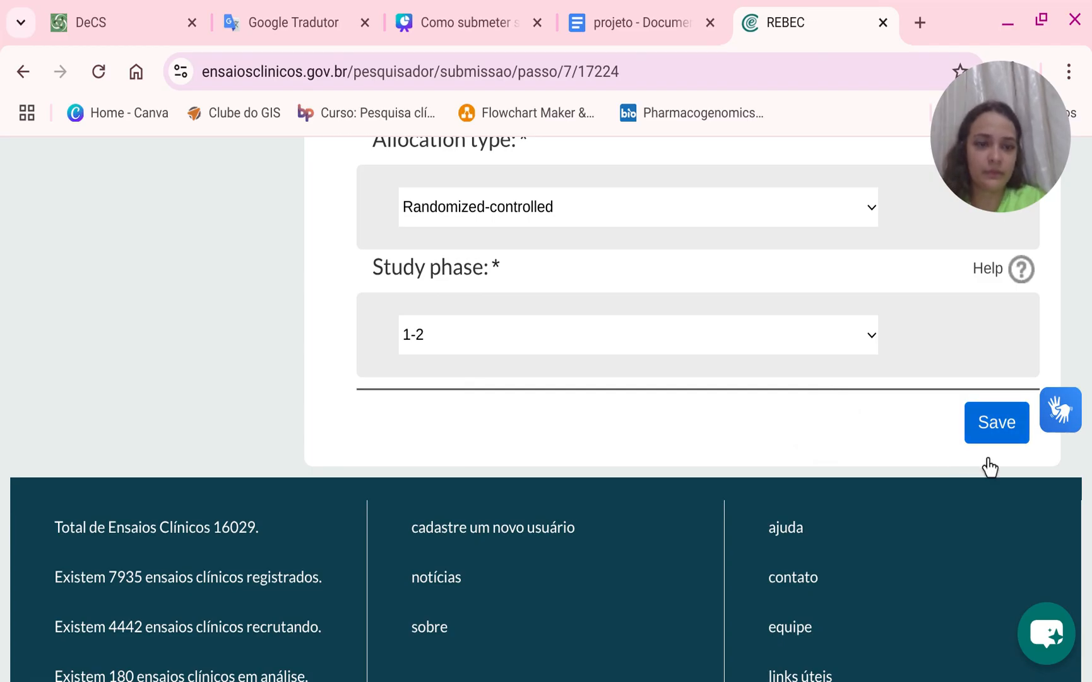
{"action": "left_click", "coordinate": [992, 432]}
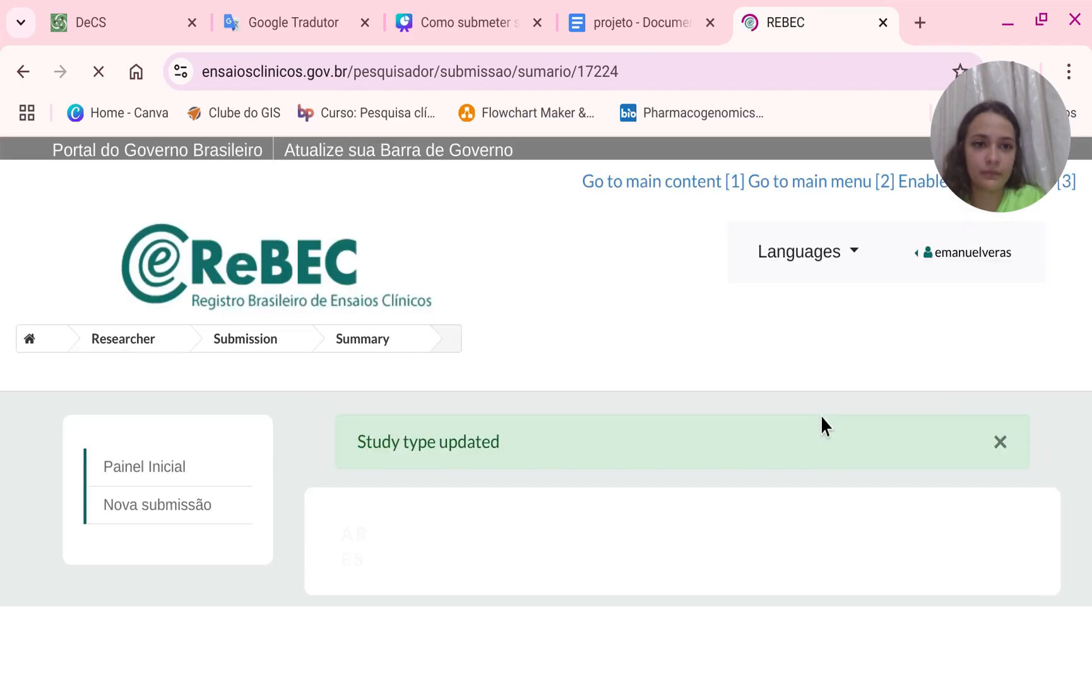
Open the Outcomes step from the submission summary.
{"action": "scroll", "coordinate": [821, 414], "scroll_direction": "down", "scroll_amount": 8}
{"action": "scroll", "coordinate": [820, 414], "scroll_direction": "up", "scroll_amount": 4}
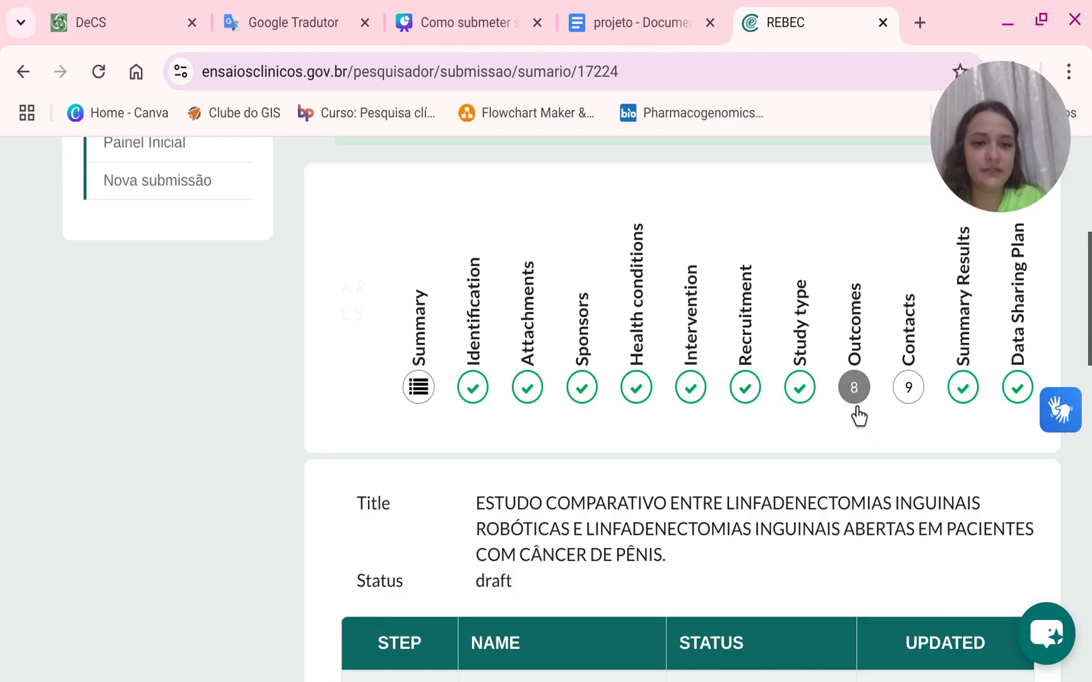
{"action": "left_click", "coordinate": [852, 414]}
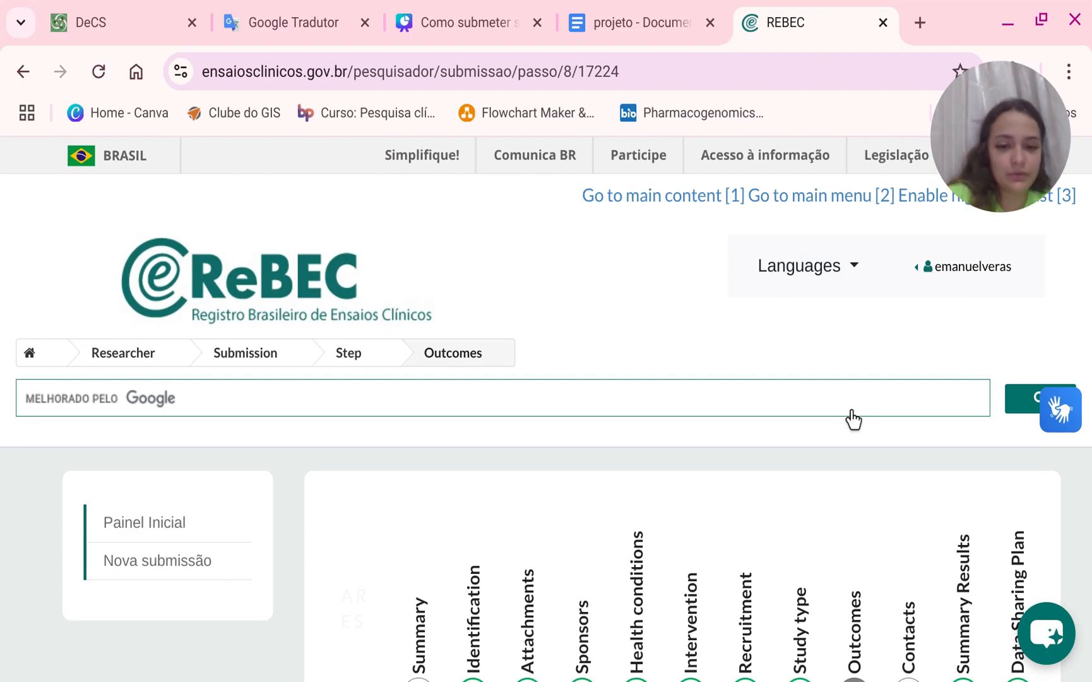
{"action": "scroll", "coordinate": [783, 459], "scroll_direction": "down", "scroll_amount": 6}
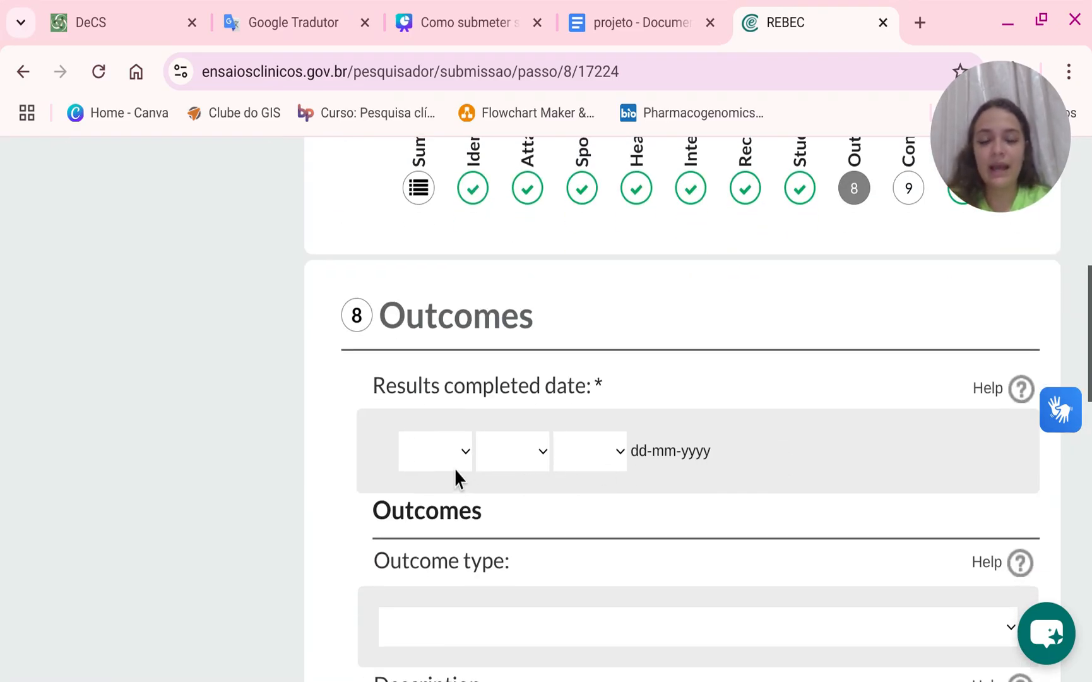
Set the results completed date to 30-12-2027.
{"action": "left_click", "coordinate": [436, 457]}
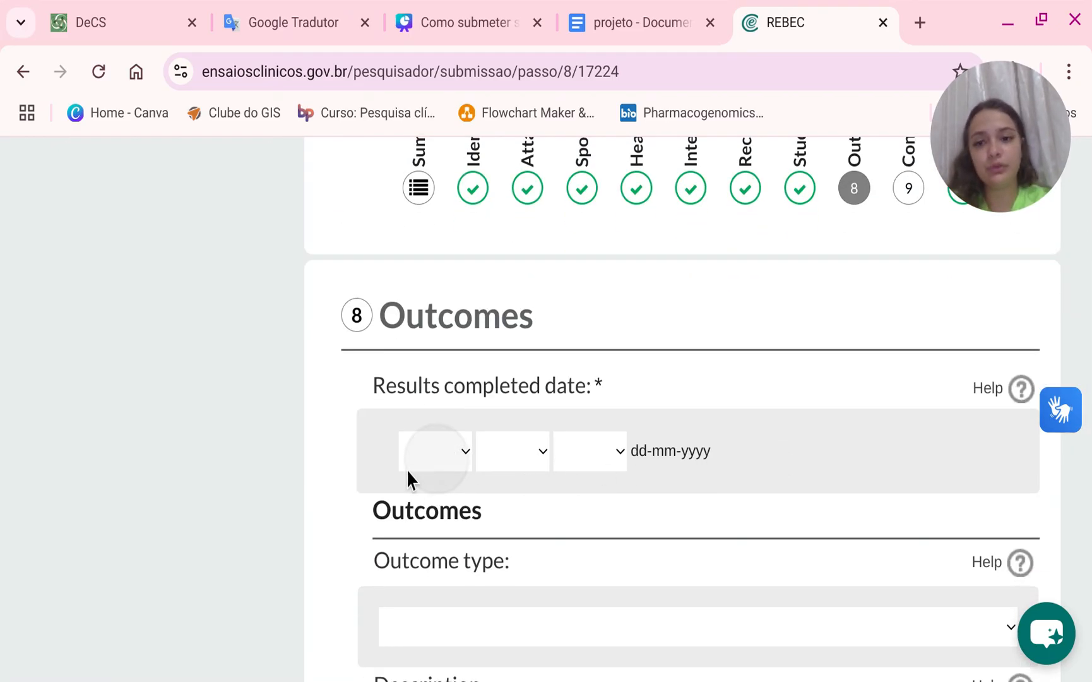
{"action": "left_click", "coordinate": [400, 312]}
{"action": "left_click", "coordinate": [505, 445]}
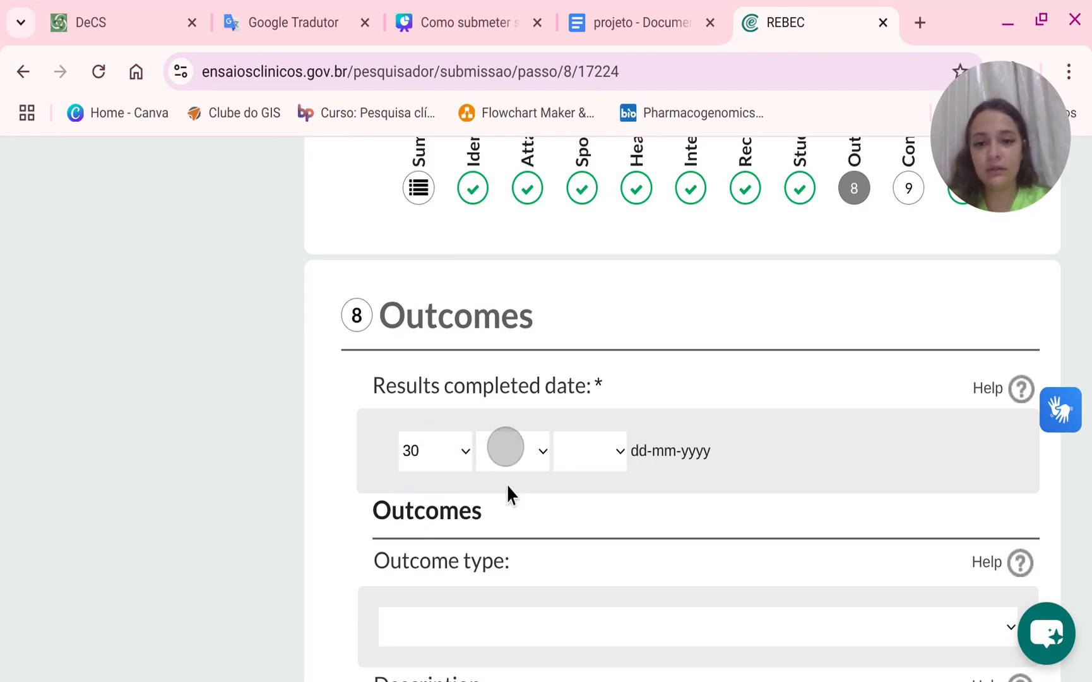
{"action": "left_click", "coordinate": [475, 389]}
{"action": "left_click", "coordinate": [595, 455]}
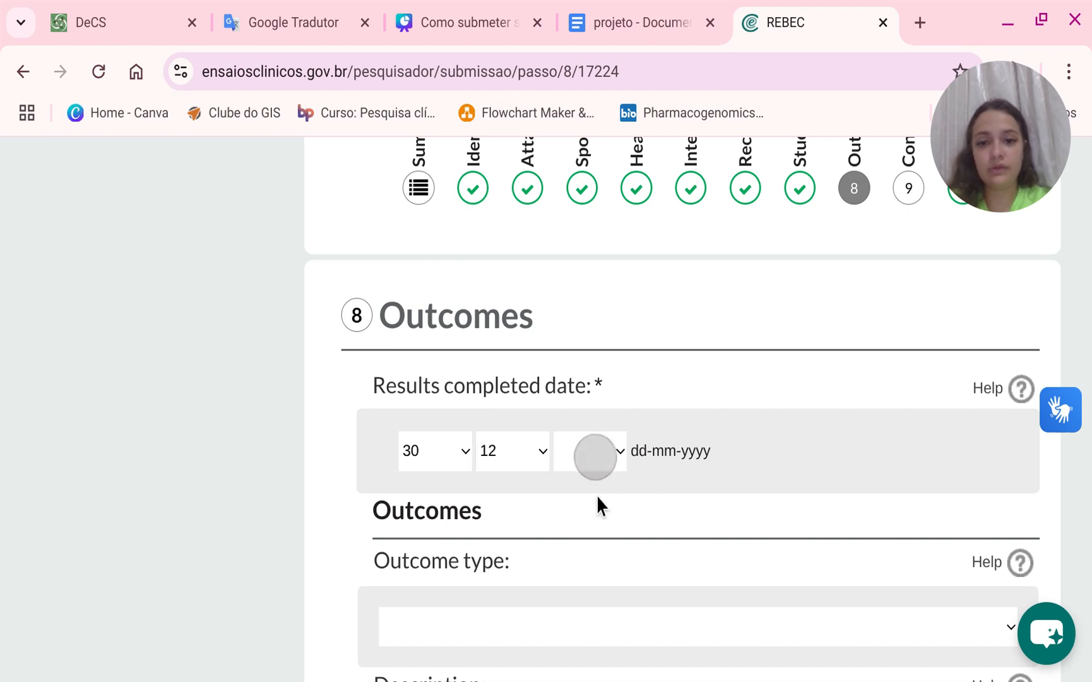
{"action": "scroll", "coordinate": [572, 345], "scroll_direction": "down", "scroll_amount": 6}
{"action": "scroll", "coordinate": [572, 348], "scroll_direction": "up", "scroll_amount": 5}
{"action": "left_click", "coordinate": [585, 341]}
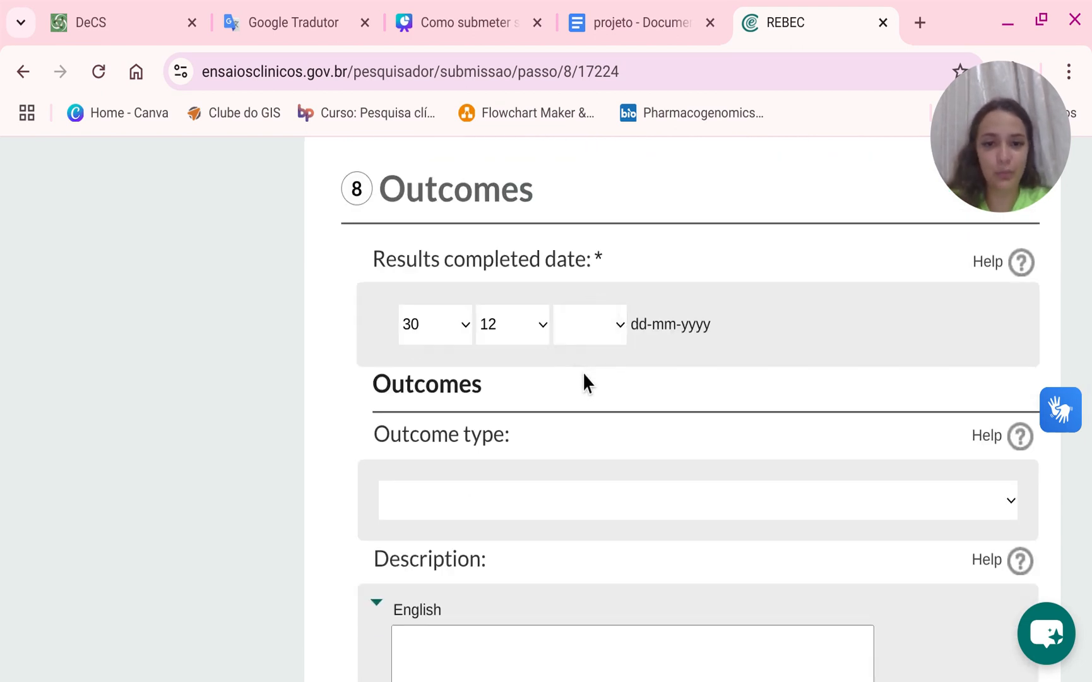
{"action": "left_click", "coordinate": [592, 514]}
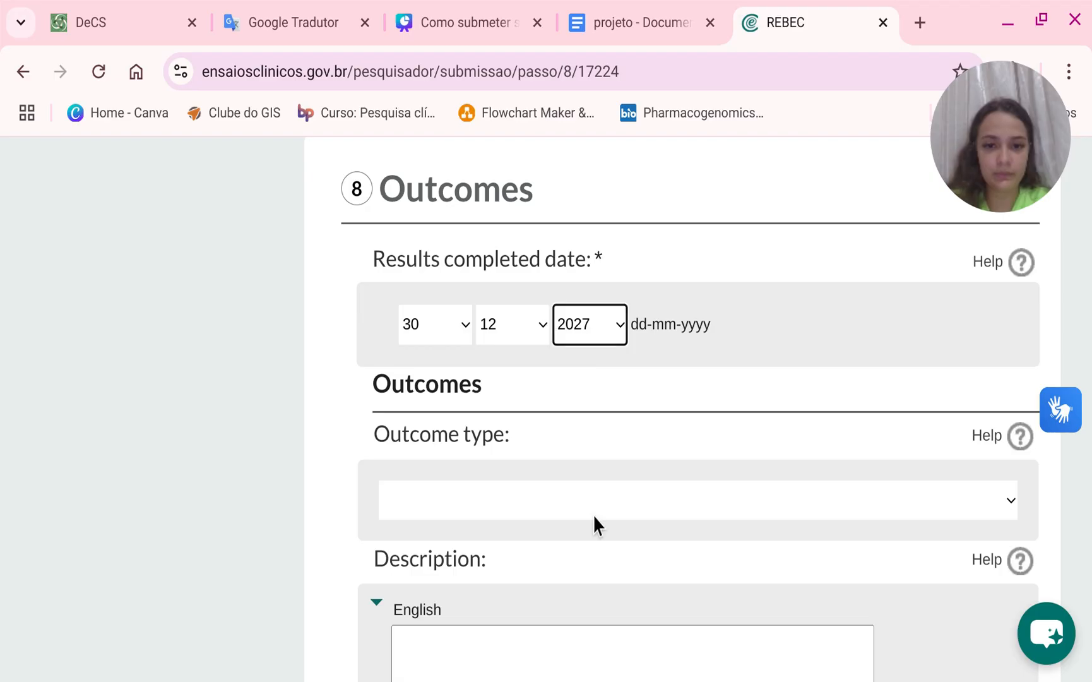
Set the first outcome's type to Primary and place the cursor in its Portuguese description field.
{"action": "left_click", "coordinate": [534, 502]}
{"action": "left_click", "coordinate": [517, 561]}
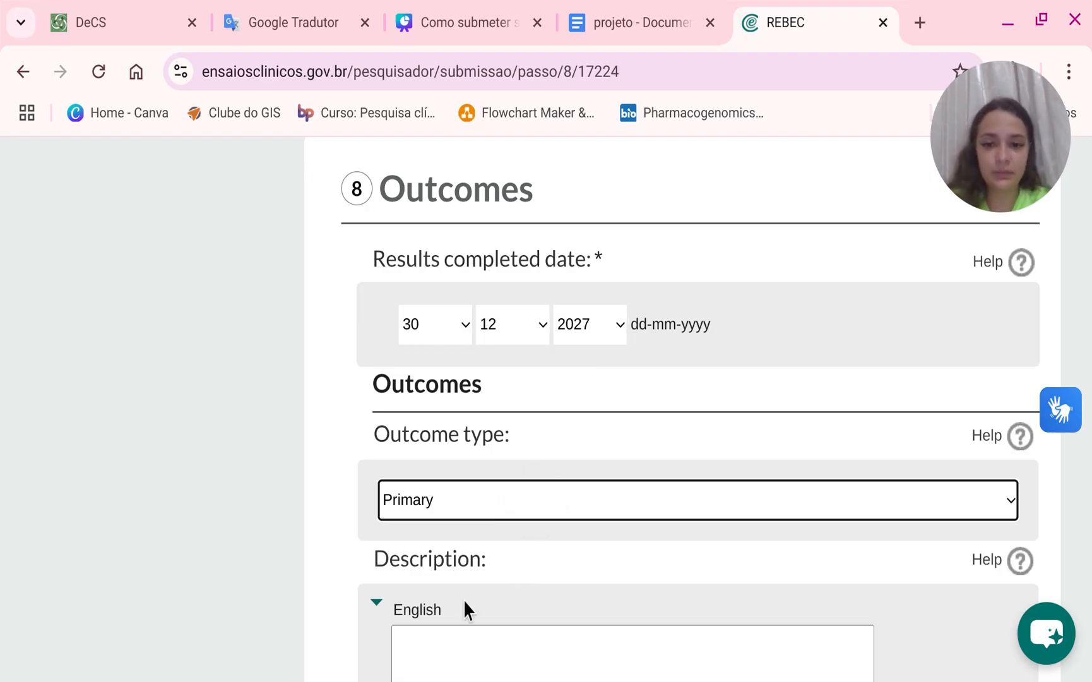
{"action": "scroll", "coordinate": [513, 606], "scroll_direction": "down", "scroll_amount": 4}
{"action": "left_click", "coordinate": [516, 553]}
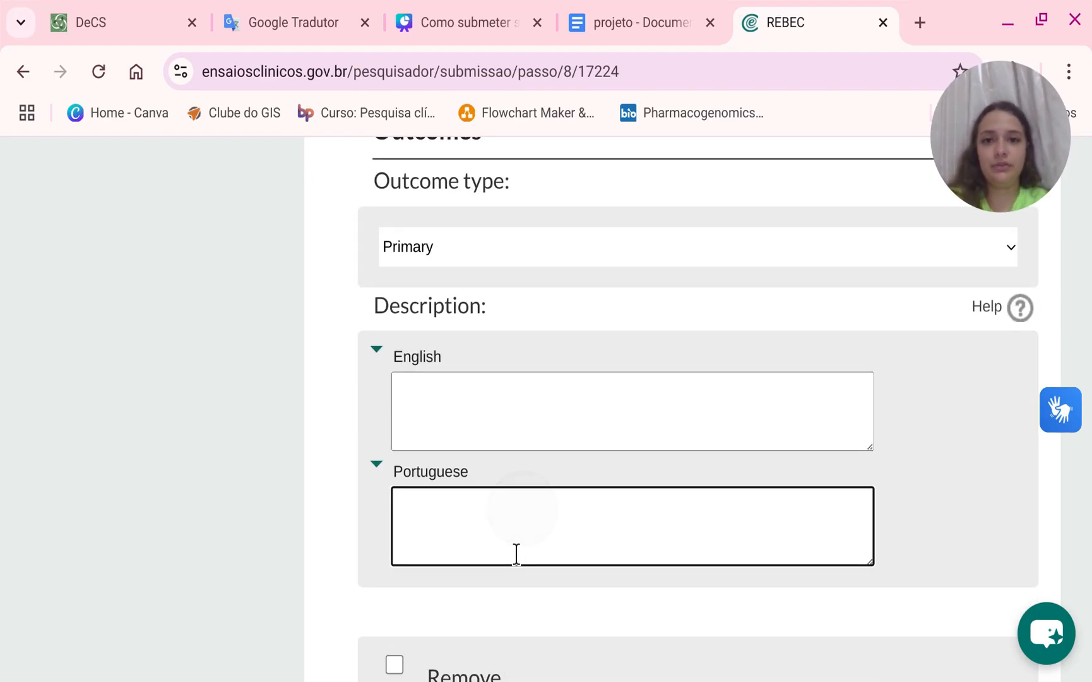
Copy the general objective paragraph from the project document and paste it into the first outcome's Portuguese description.
{"action": "left_click", "coordinate": [647, 21]}
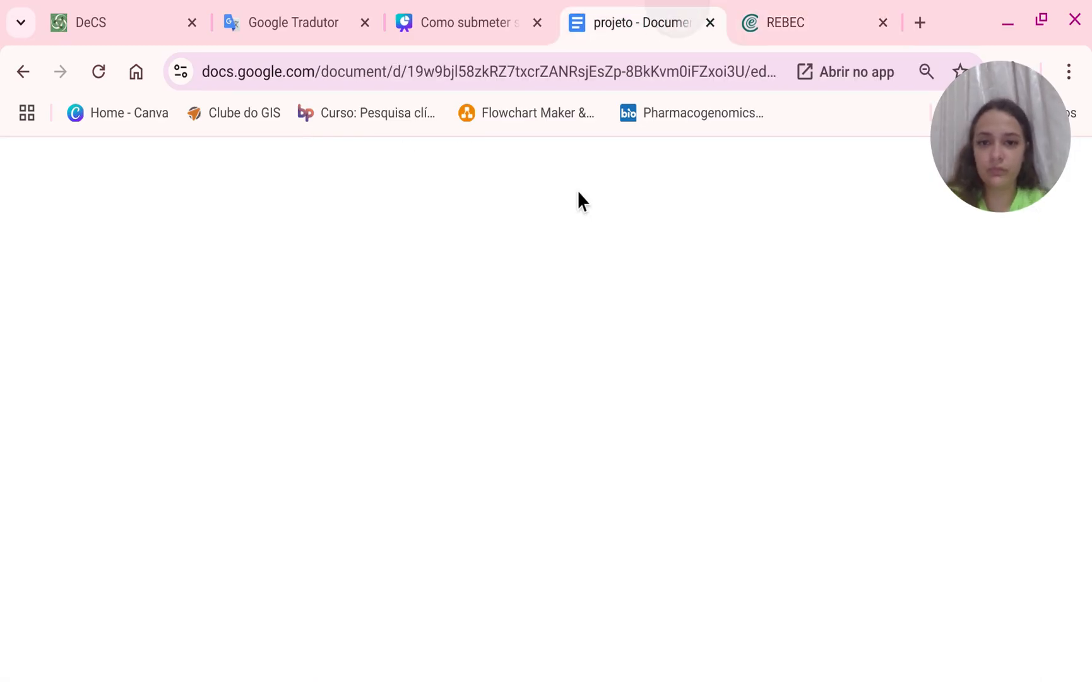
{"action": "scroll", "coordinate": [541, 346], "scroll_direction": "up", "scroll_amount": 12}
{"action": "scroll", "coordinate": [540, 346], "scroll_direction": "down", "scroll_amount": 13}
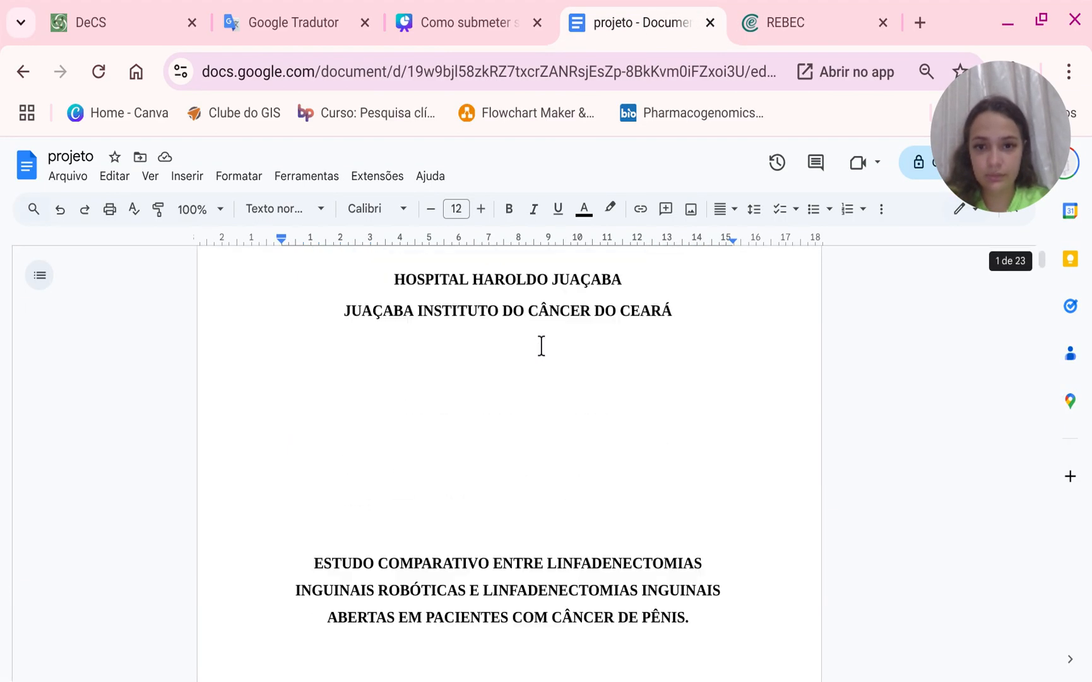
{"action": "scroll", "coordinate": [541, 346], "scroll_direction": "down", "scroll_amount": 20}
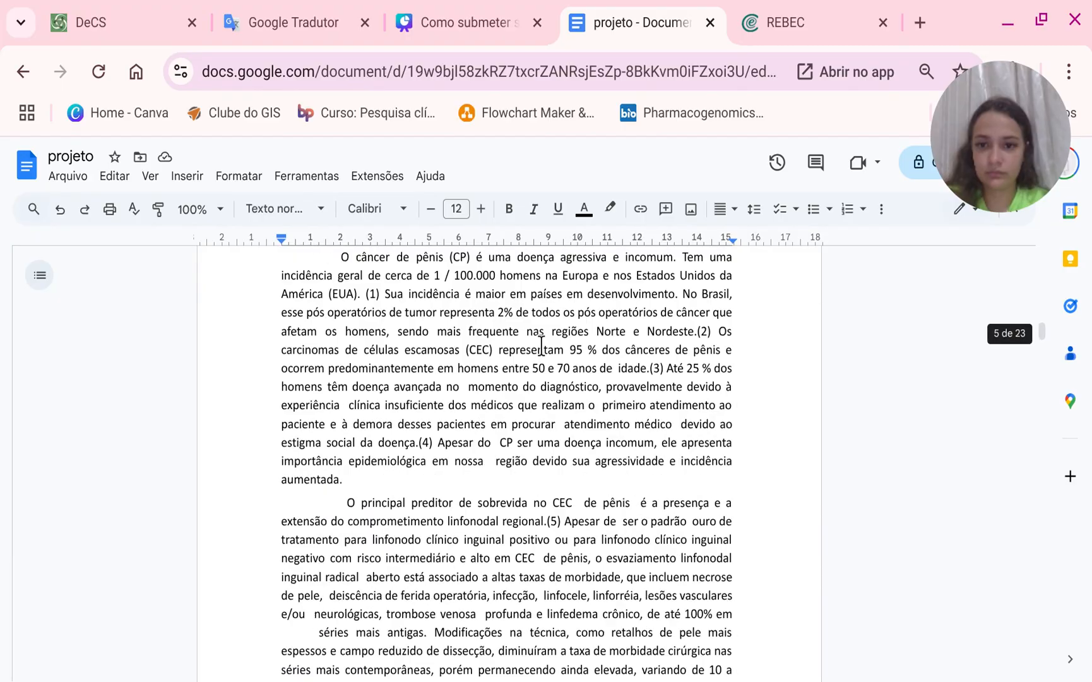
{"action": "scroll", "coordinate": [541, 346], "scroll_direction": "down", "scroll_amount": 20}
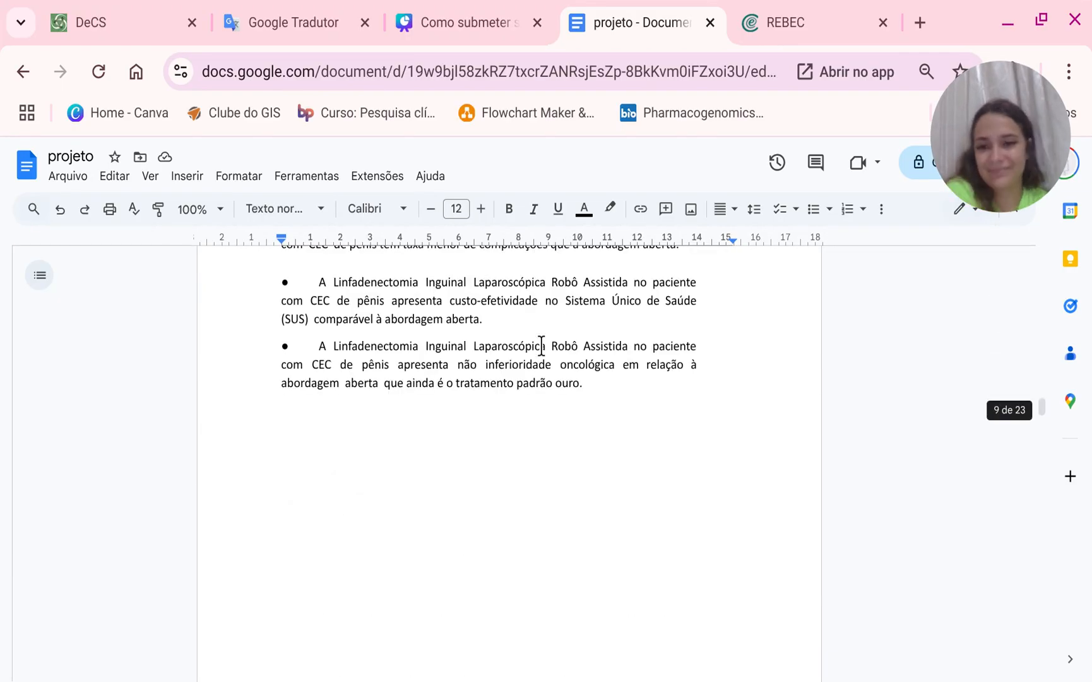
{"action": "scroll", "coordinate": [541, 346], "scroll_direction": "up", "scroll_amount": 6}
{"action": "scroll", "coordinate": [541, 346], "scroll_direction": "down", "scroll_amount": 15}
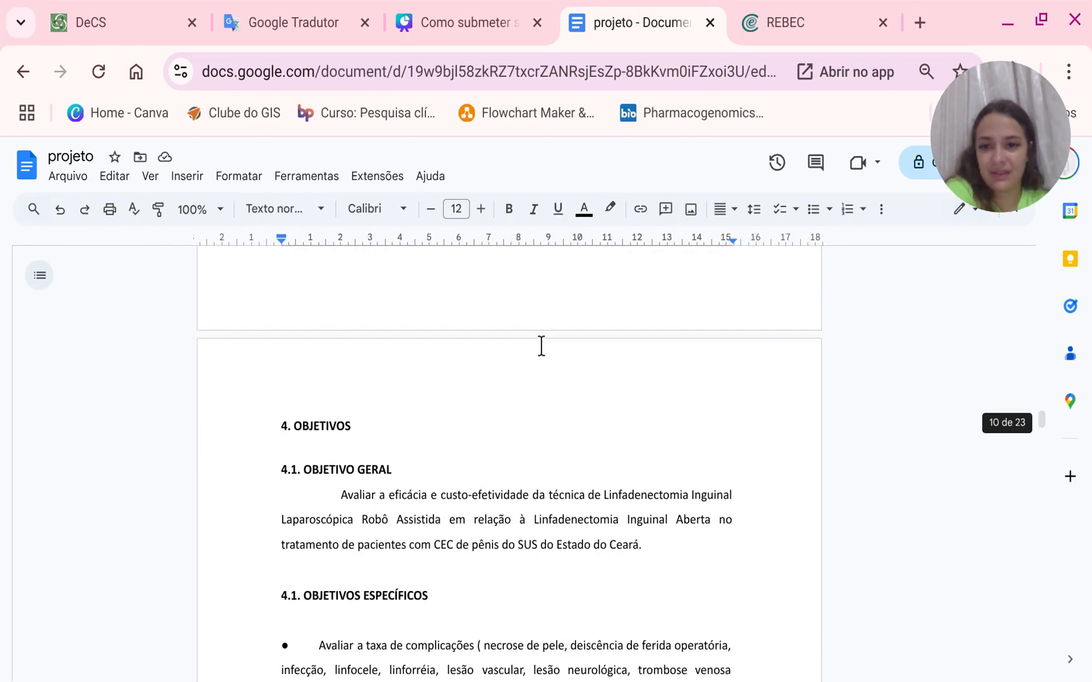
{"action": "scroll", "coordinate": [525, 336], "scroll_direction": "up", "scroll_amount": 4}
{"action": "left_click_drag", "start_coordinate": [341, 452], "coordinate": [670, 544]}
{"action": "key", "text": "ctrl+c"}
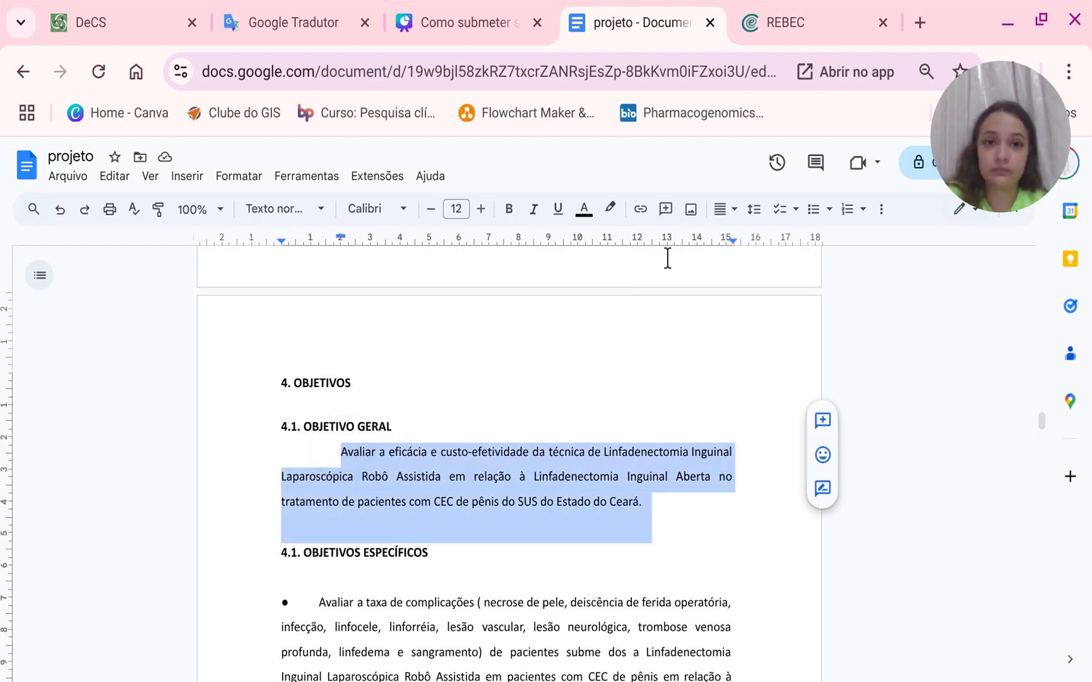
{"action": "left_click", "coordinate": [781, 19]}
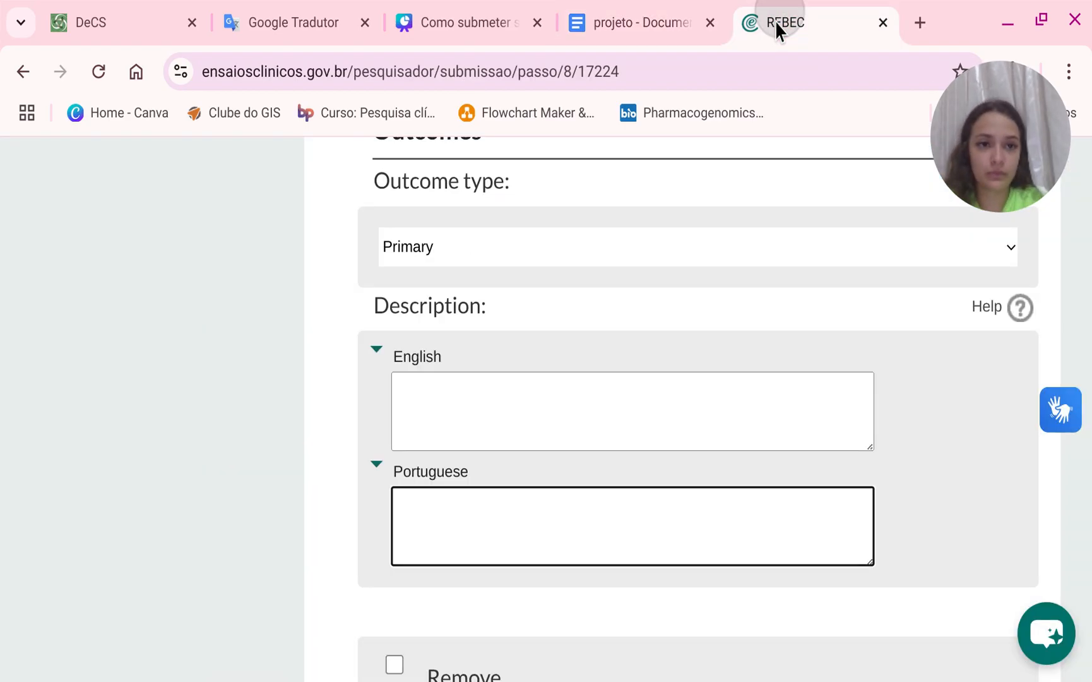
{"action": "key", "text": "ctrl+v"}
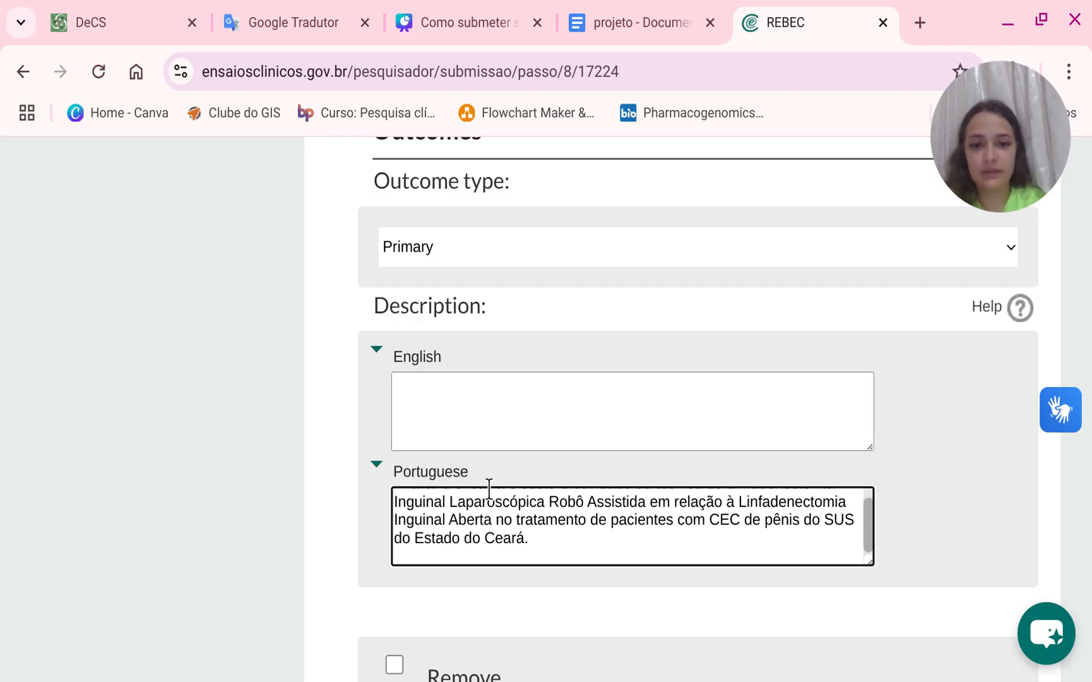
Translate the general objective into English and paste the translation into the first outcome's English description.
{"action": "left_click", "coordinate": [282, 25]}
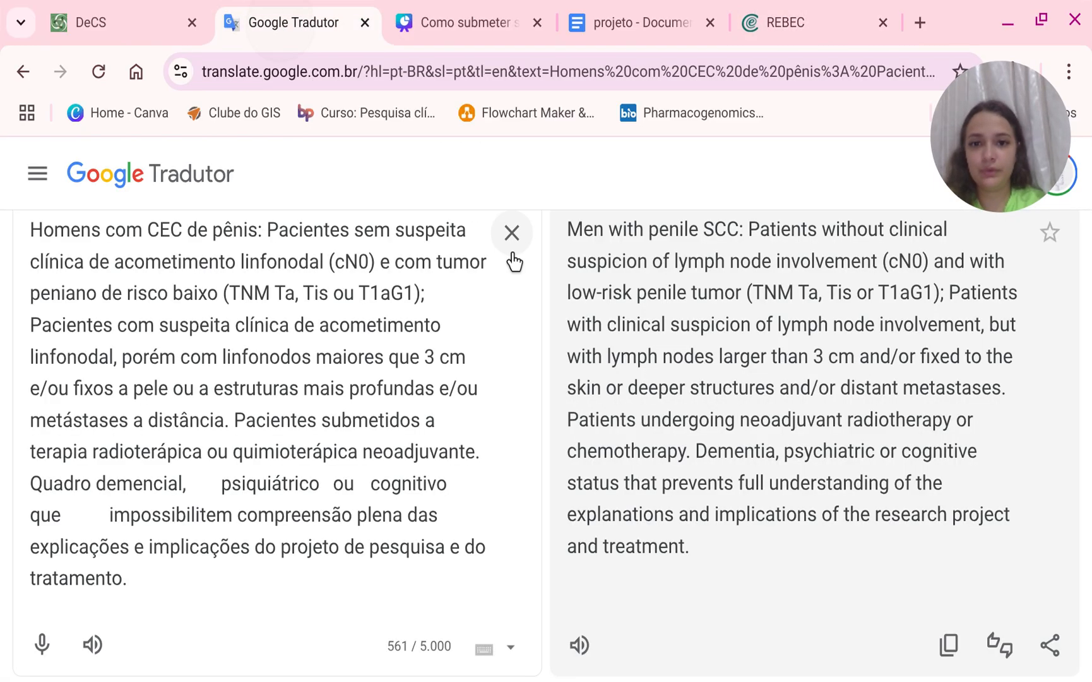
{"action": "left_click", "coordinate": [512, 249]}
{"action": "key", "text": "ctrl+v"}
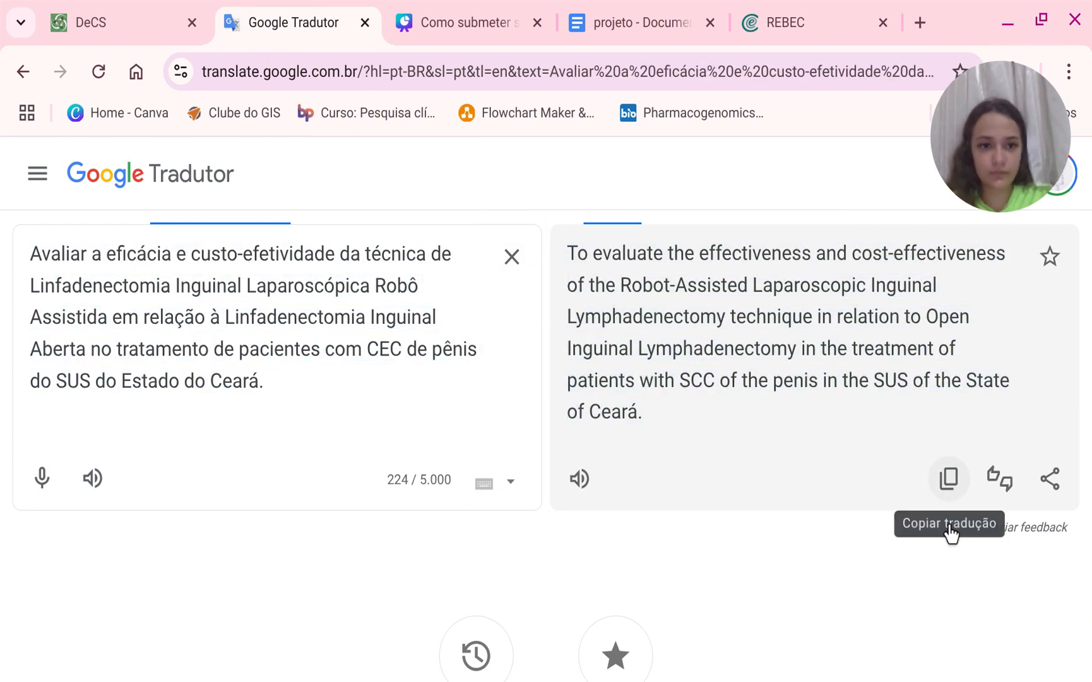
{"action": "left_click", "coordinate": [948, 477]}
{"action": "left_click", "coordinate": [778, 19]}
{"action": "left_click", "coordinate": [513, 385]}
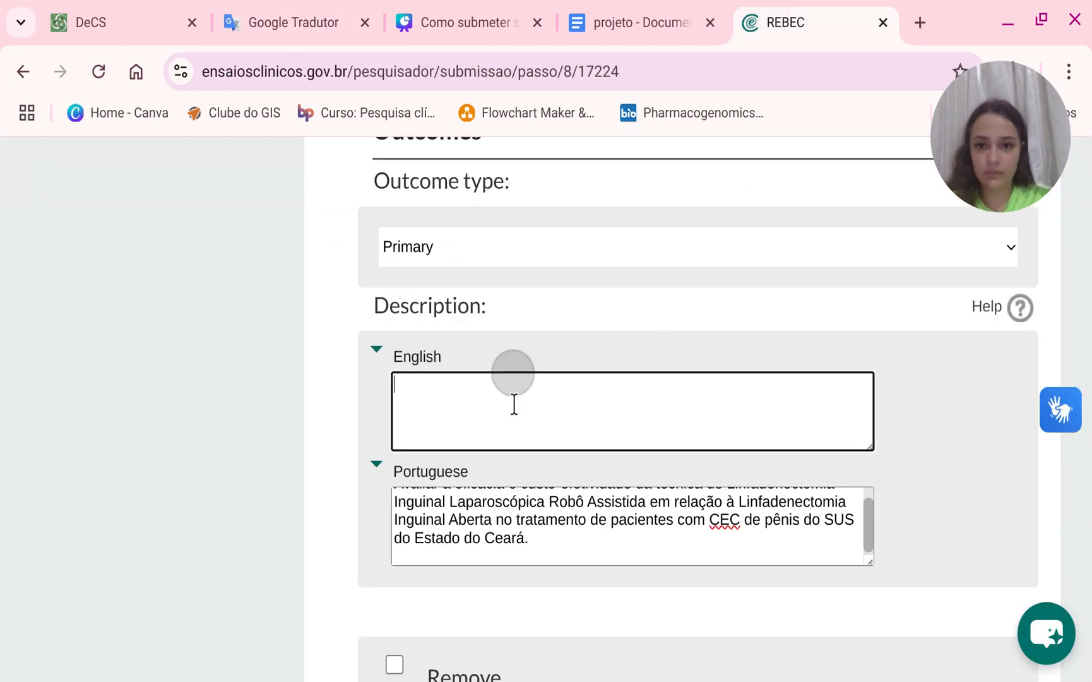
{"action": "key", "text": "ctrl+v"}
Add another outcome and set its outcome type to Secondary.
{"action": "scroll", "coordinate": [499, 402], "scroll_direction": "down", "scroll_amount": 4}
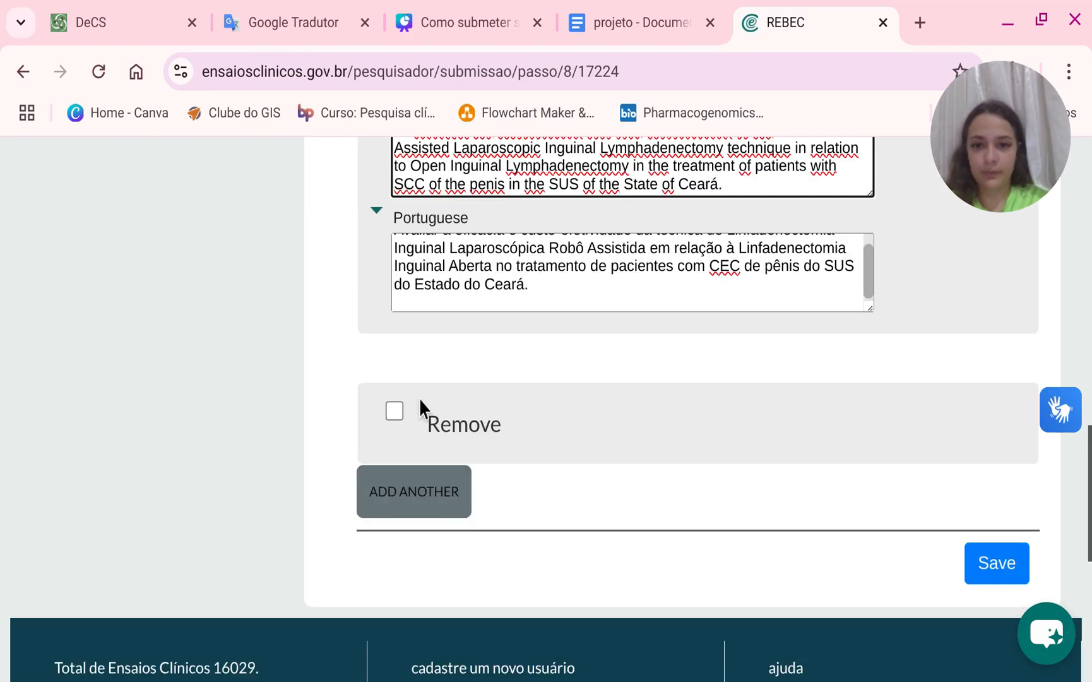
{"action": "left_click", "coordinate": [440, 499]}
{"action": "scroll", "coordinate": [440, 536], "scroll_direction": "down", "scroll_amount": 2}
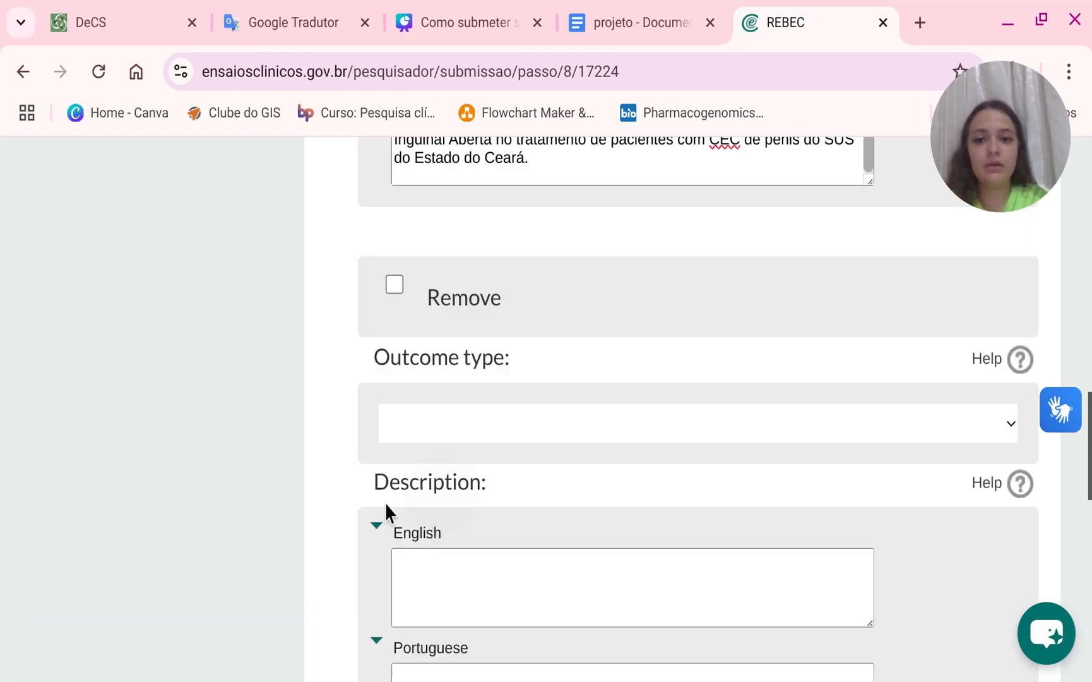
{"action": "left_click", "coordinate": [429, 414]}
{"action": "left_click", "coordinate": [426, 492]}
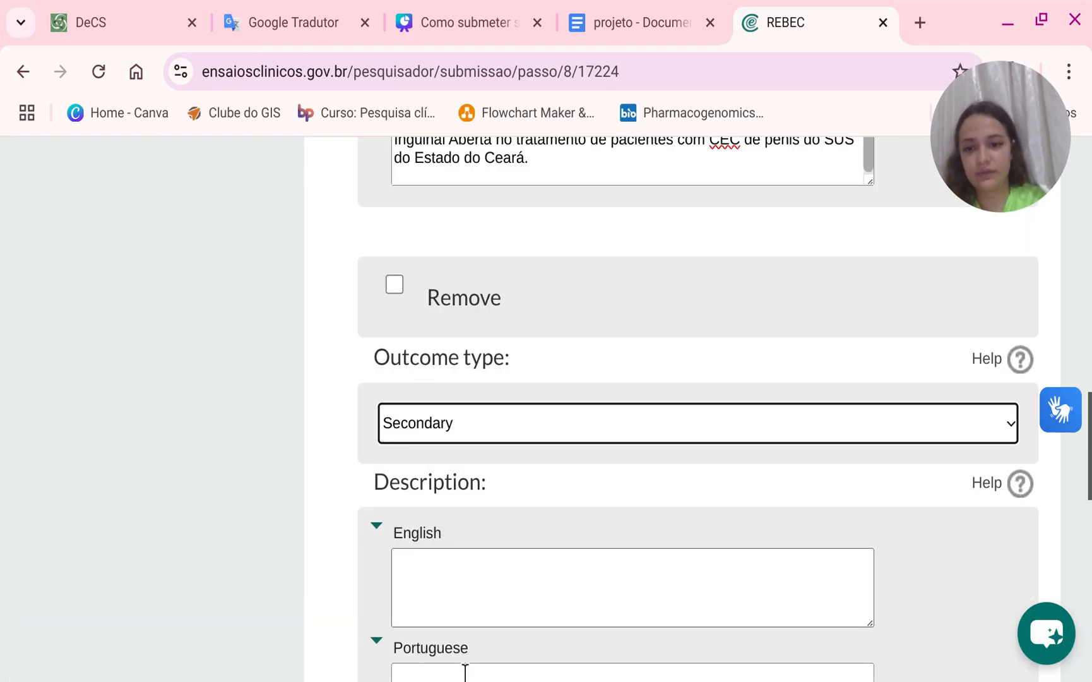
{"action": "scroll", "coordinate": [465, 671], "scroll_direction": "down", "scroll_amount": 4}
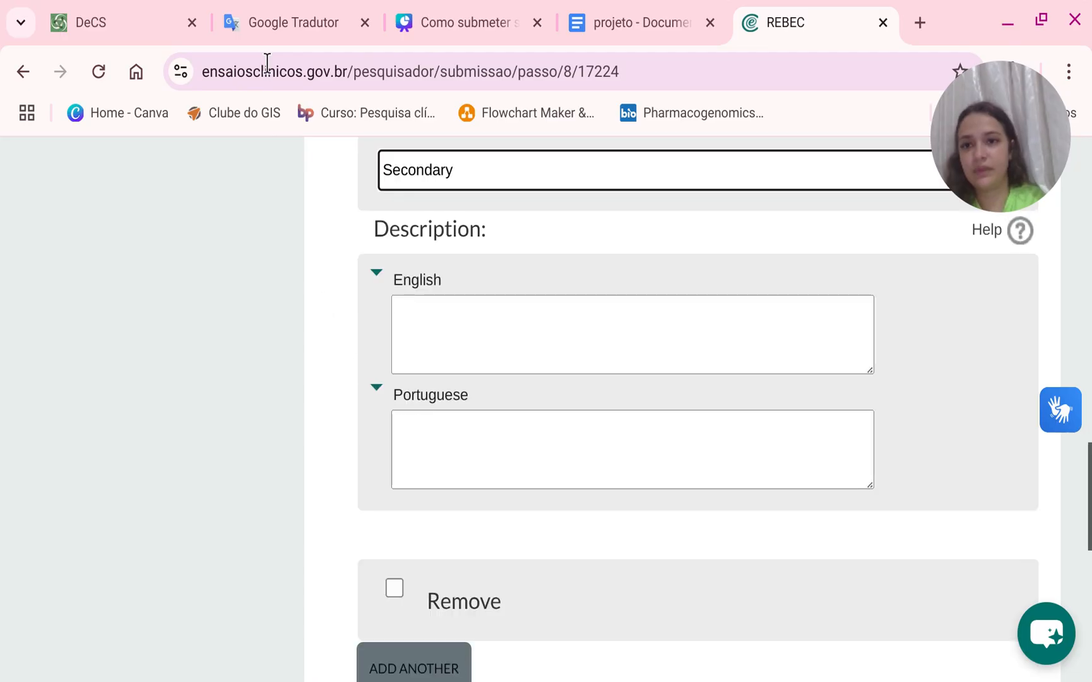
Copy the three specific objectives from the project document and paste them into the second outcome's Portuguese description.
{"action": "left_click", "coordinate": [640, 25]}
{"action": "scroll", "coordinate": [419, 356], "scroll_direction": "down", "scroll_amount": 4}
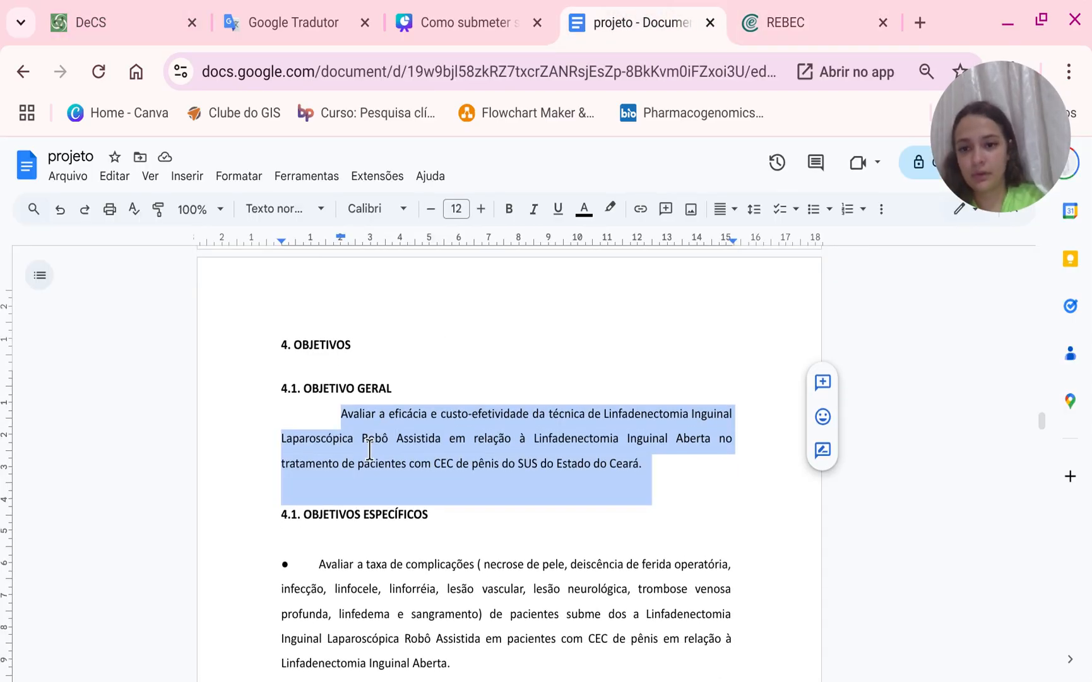
{"action": "left_click_drag", "start_coordinate": [318, 349], "coordinate": [490, 658]}
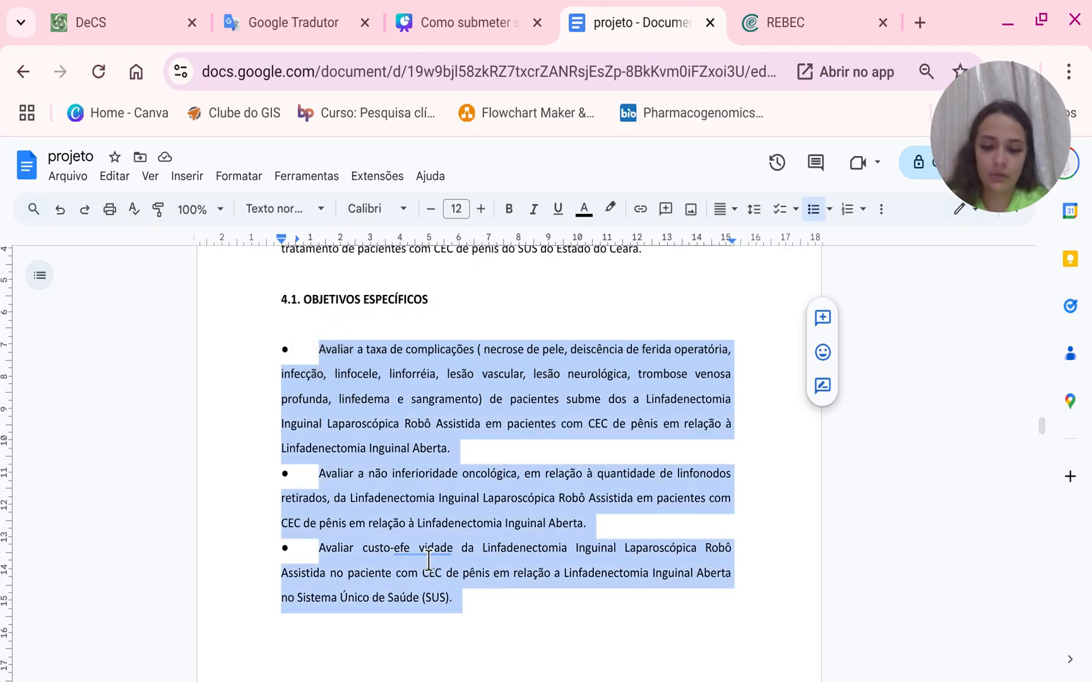
{"action": "scroll", "coordinate": [519, 395], "scroll_direction": "down", "scroll_amount": 8}
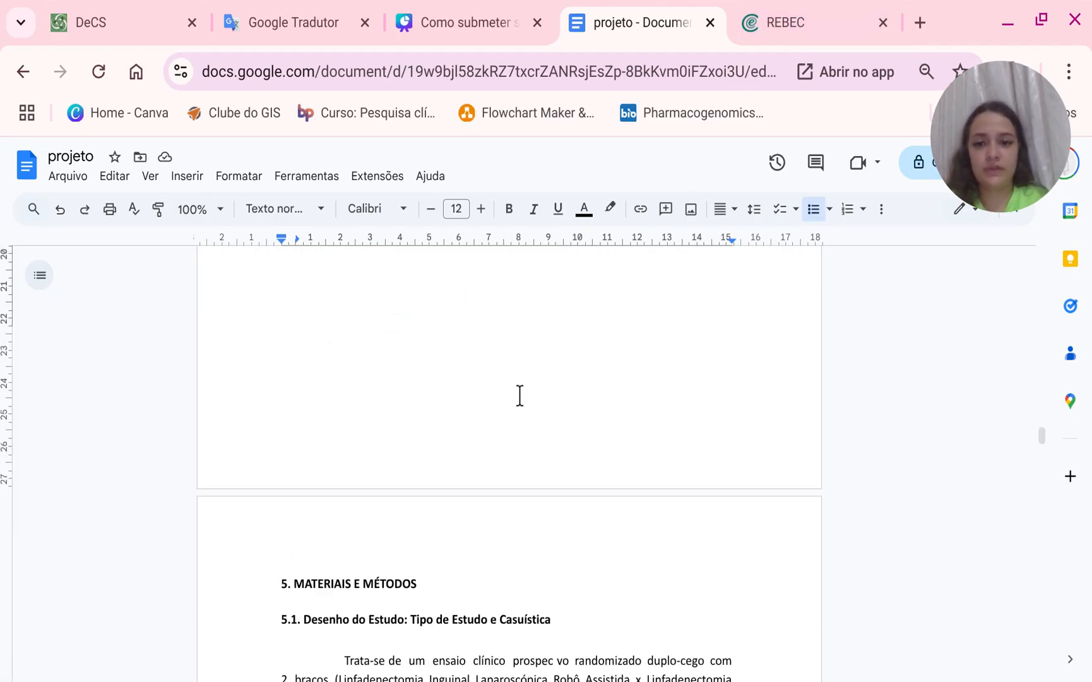
{"action": "scroll", "coordinate": [518, 395], "scroll_direction": "up", "scroll_amount": 8}
{"action": "left_click", "coordinate": [762, 13]}
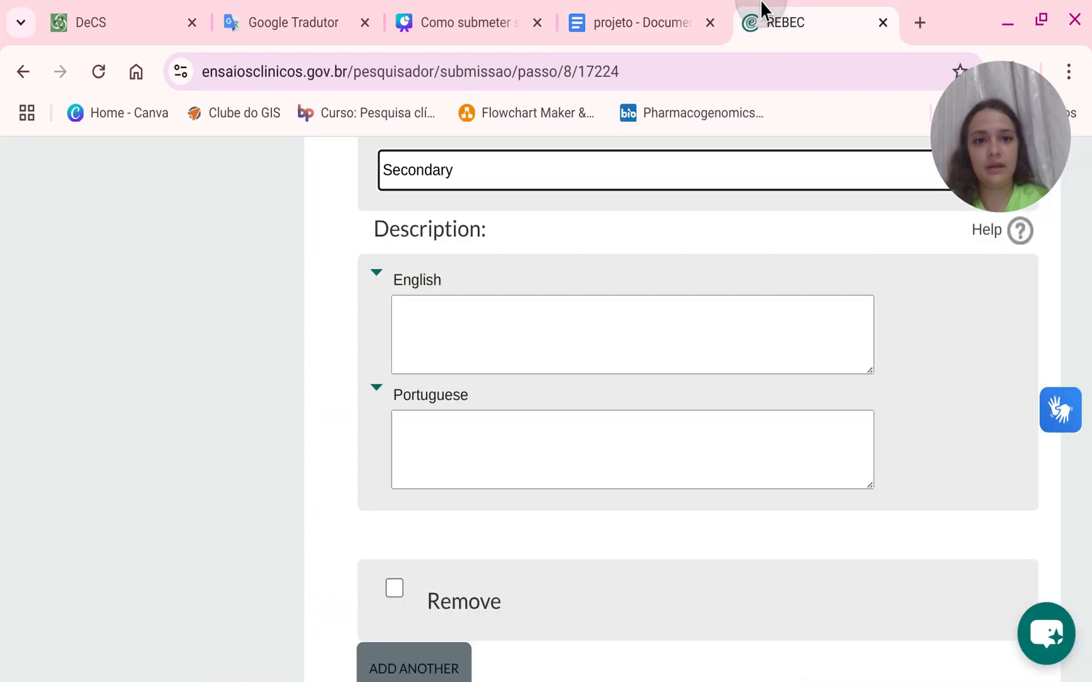
{"action": "left_click", "coordinate": [467, 452]}
{"action": "key", "text": "ctrl+v"}
Remove the line breaks between the pasted objectives so the Portuguese description forms one paragraph.
{"action": "scroll", "coordinate": [458, 473], "scroll_direction": "up", "scroll_amount": 3}
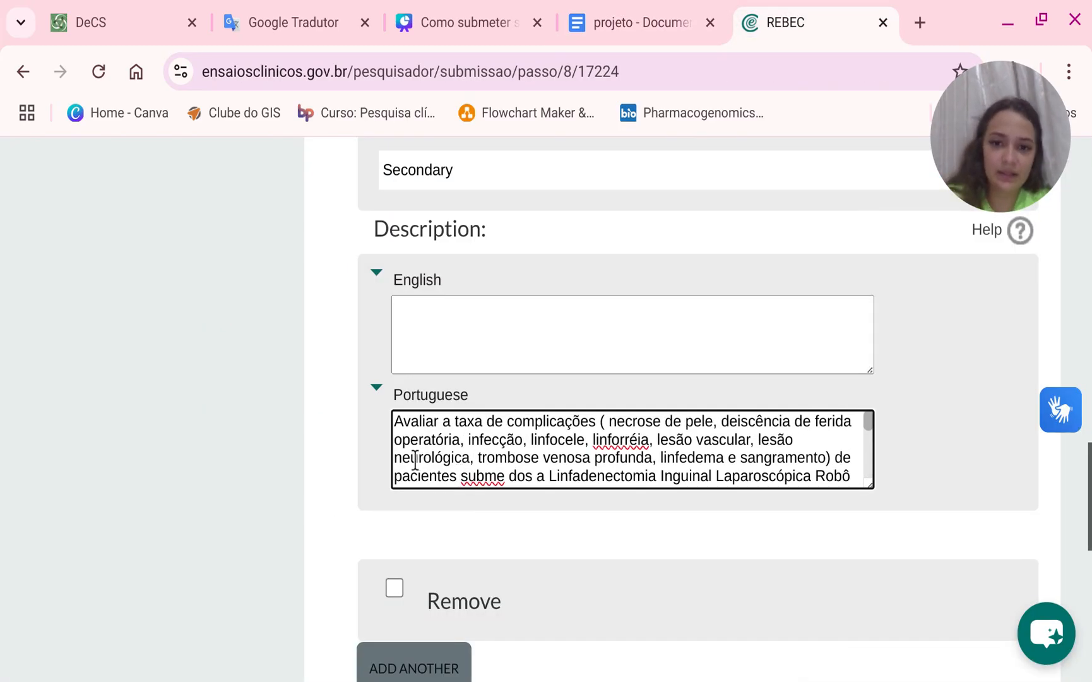
{"action": "scroll", "coordinate": [672, 486], "scroll_direction": "down", "scroll_amount": 5}
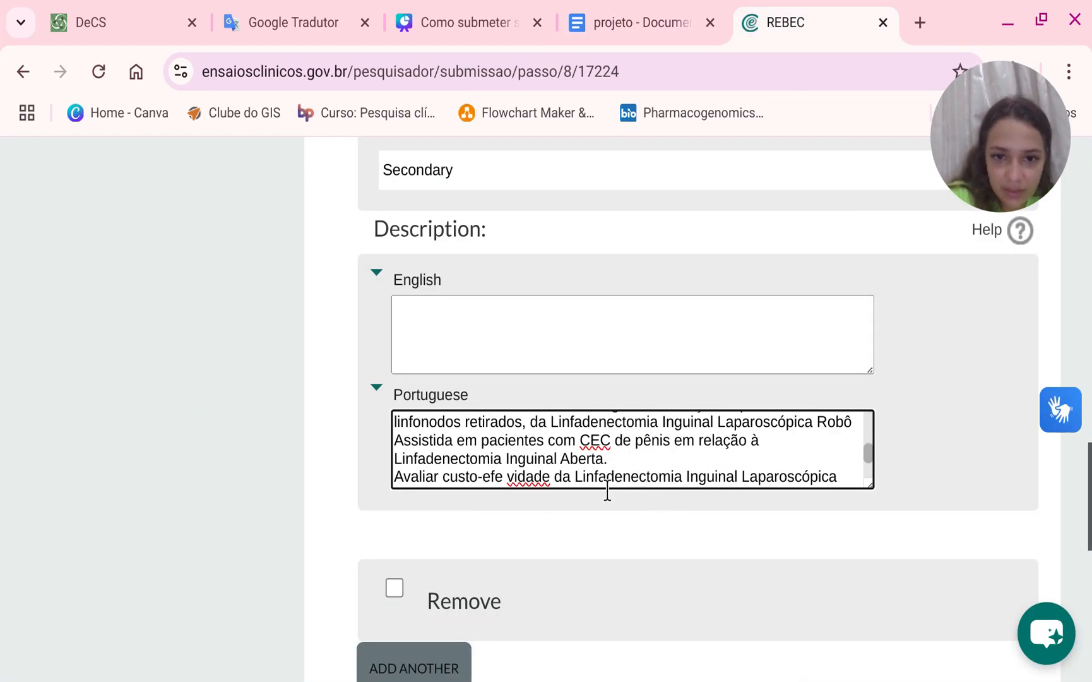
{"action": "left_click", "coordinate": [395, 476]}
{"action": "key", "text": "BackSpace"}
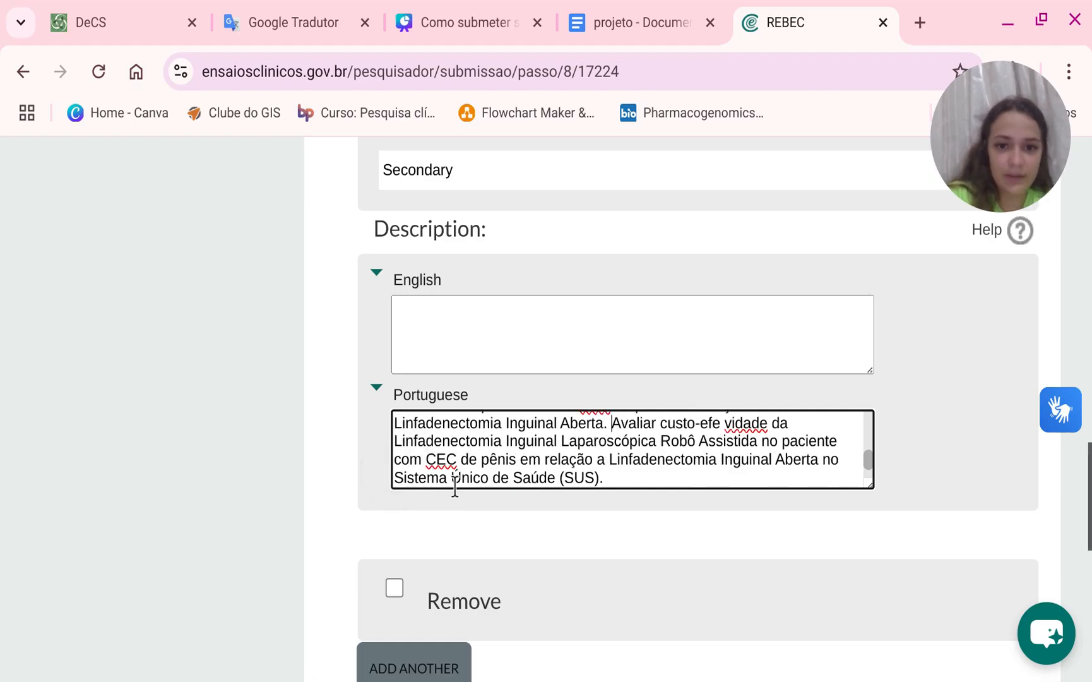
{"action": "scroll", "coordinate": [455, 486], "scroll_direction": "down", "scroll_amount": 1}
{"action": "scroll", "coordinate": [418, 486], "scroll_direction": "up", "scroll_amount": 3}
{"action": "scroll", "coordinate": [613, 483], "scroll_direction": "down", "scroll_amount": 2}
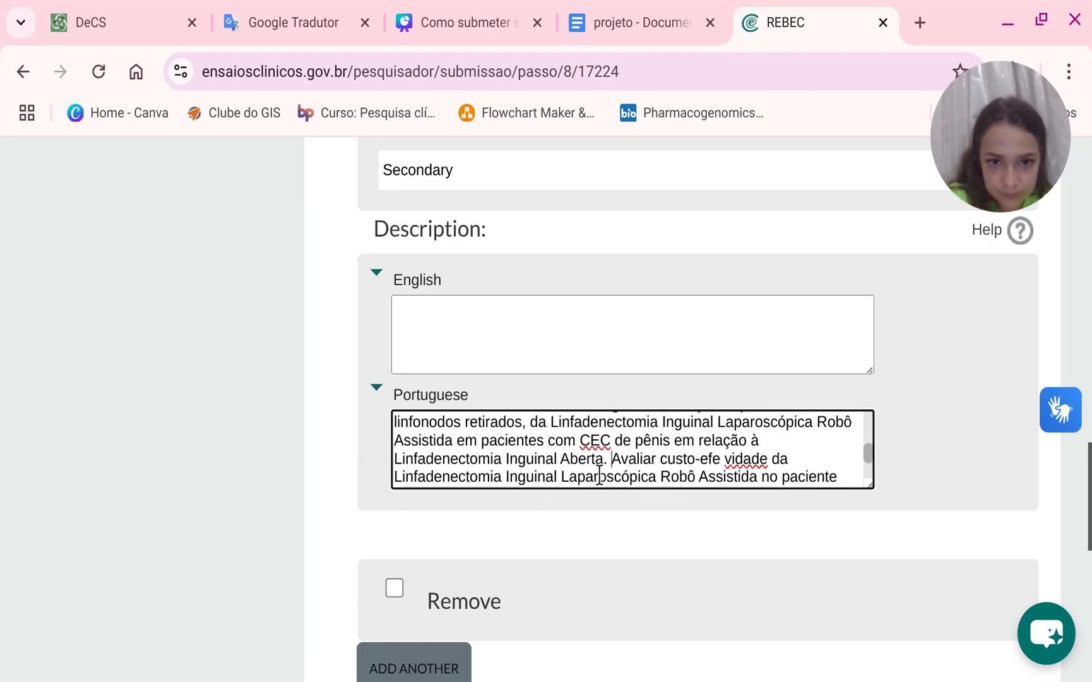
{"action": "left_click", "coordinate": [468, 472]}
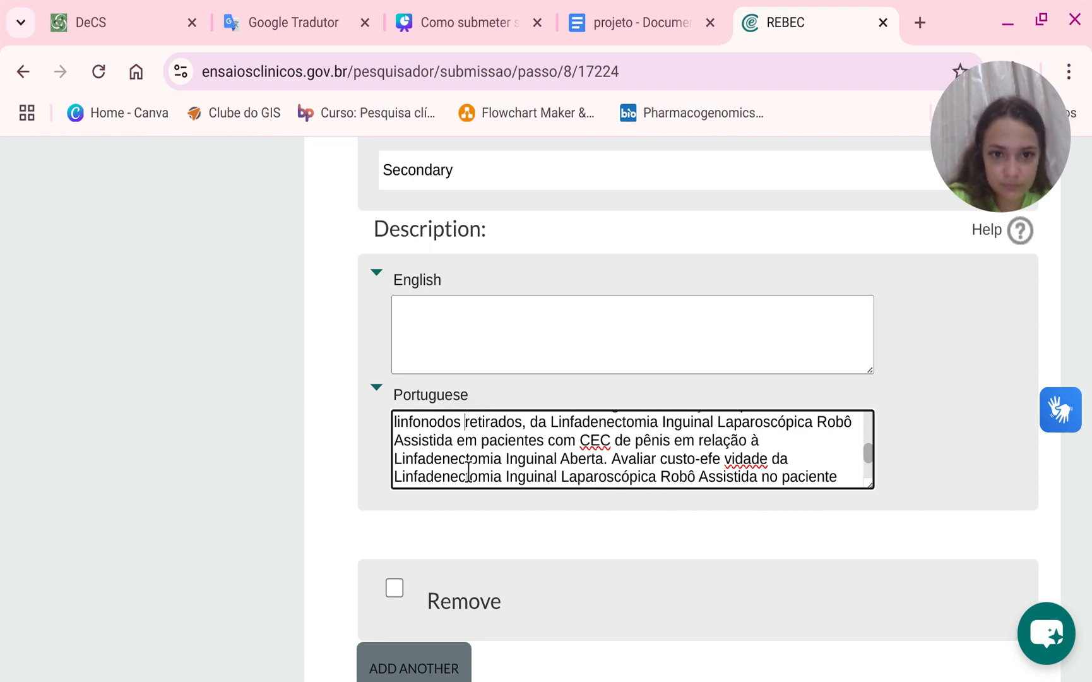
{"action": "scroll", "coordinate": [468, 472], "scroll_direction": "up", "scroll_amount": 1}
{"action": "left_click", "coordinate": [394, 438]}
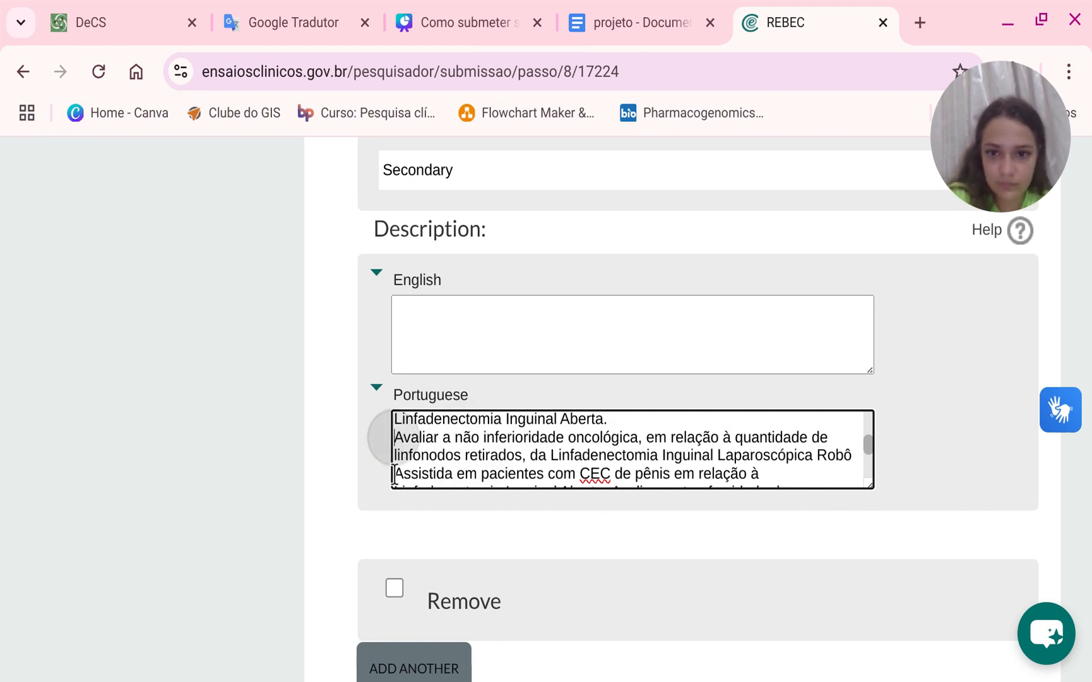
{"action": "key", "text": "BackSpace"}
Correct the broken word in the Portuguese description to read "custo efetividade".
{"action": "scroll", "coordinate": [694, 462], "scroll_direction": "down", "scroll_amount": 1}
{"action": "scroll", "coordinate": [694, 463], "scroll_direction": "down", "scroll_amount": 1}
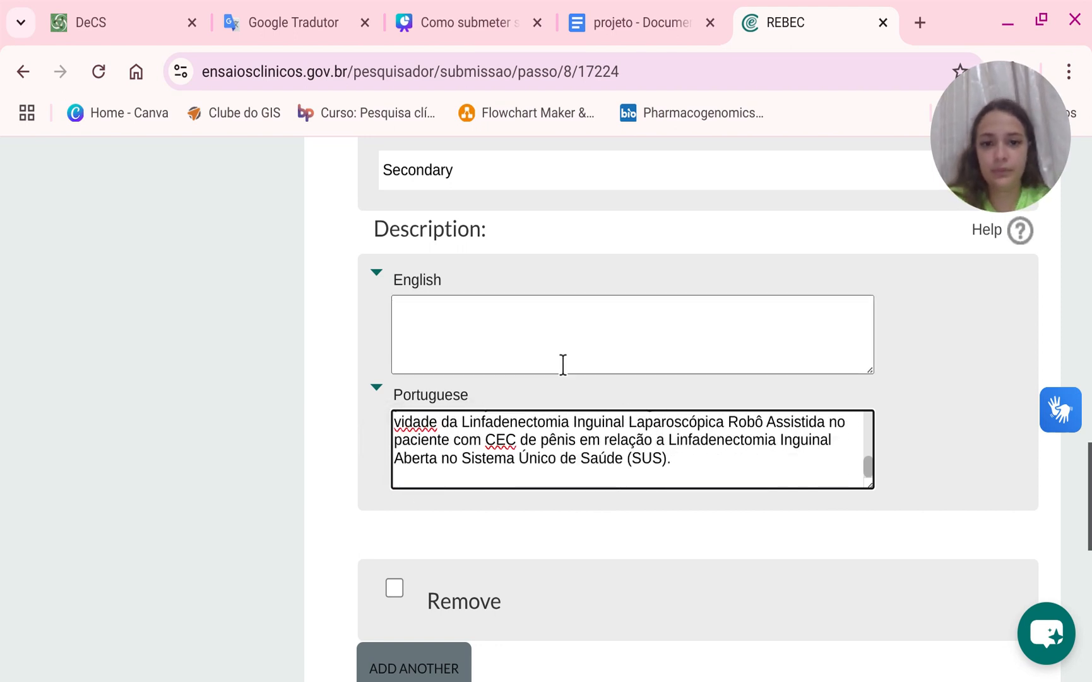
{"action": "scroll", "coordinate": [713, 475], "scroll_direction": "up", "scroll_amount": 2}
{"action": "scroll", "coordinate": [714, 475], "scroll_direction": "down", "scroll_amount": 2}
{"action": "left_click", "coordinate": [780, 472]}
{"action": "scroll", "coordinate": [780, 471], "scroll_direction": "down", "scroll_amount": 1}
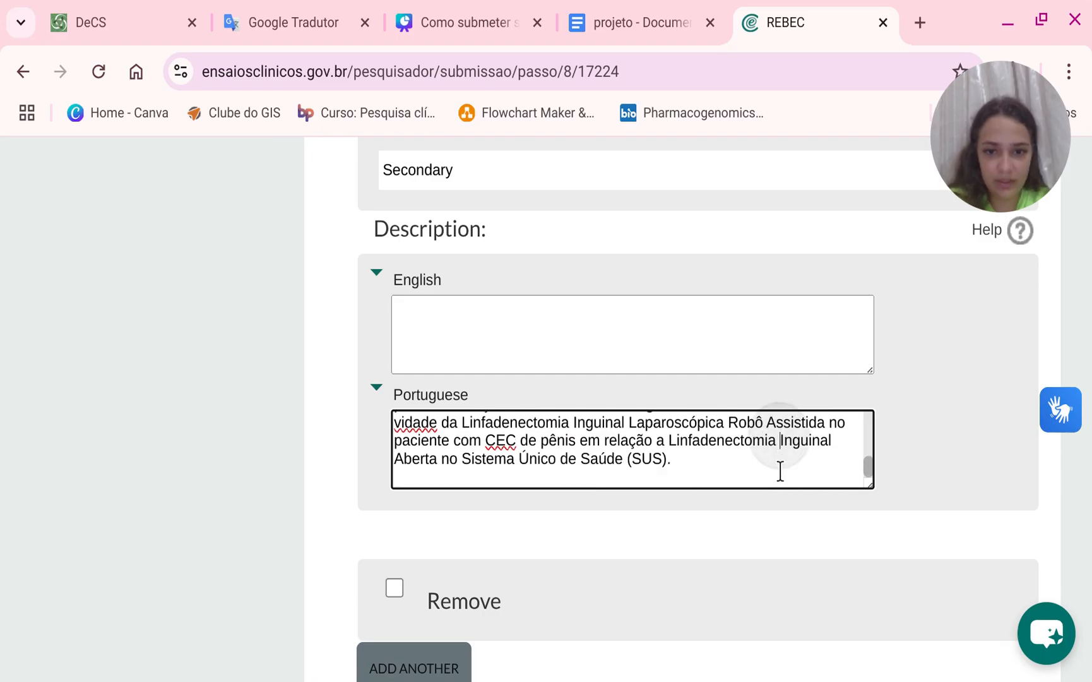
{"action": "scroll", "coordinate": [783, 471], "scroll_direction": "up", "scroll_amount": 2}
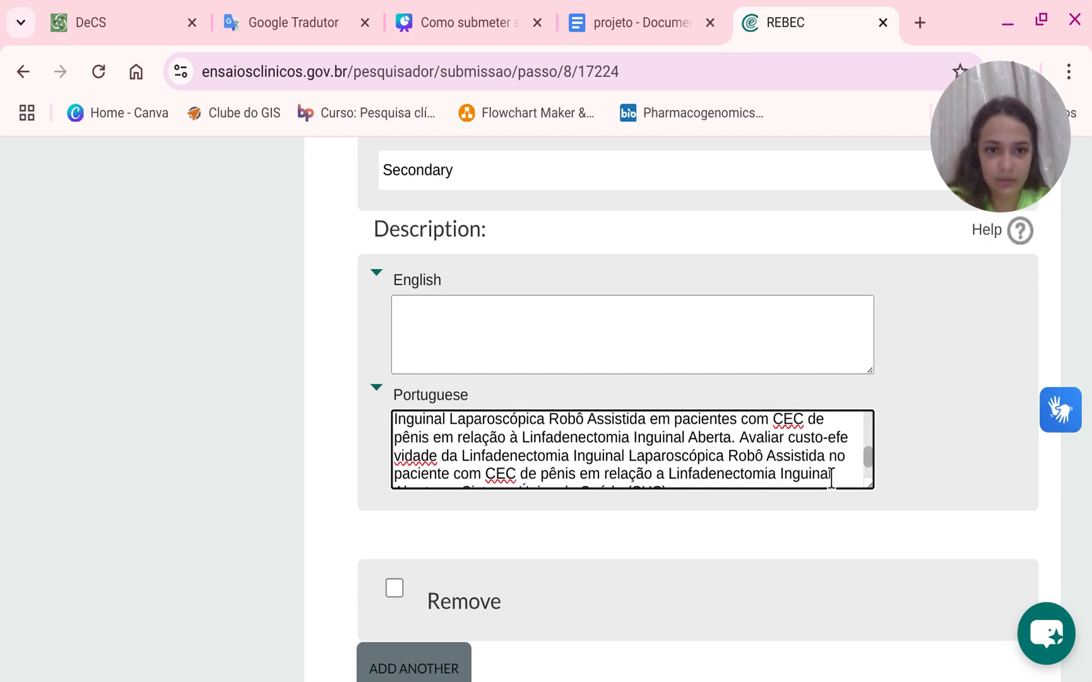
{"action": "left_click", "coordinate": [827, 438]}
{"action": "key", "text": "BackSpace"}
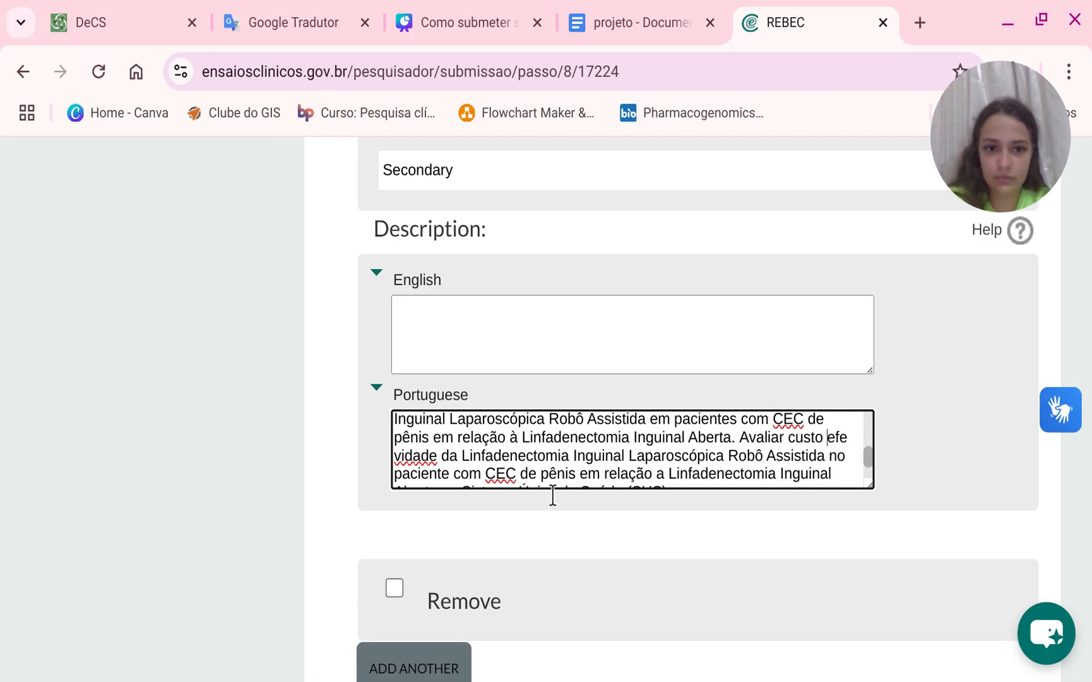
{"action": "left_click", "coordinate": [396, 456]}
{"action": "left_click", "coordinate": [395, 457]}
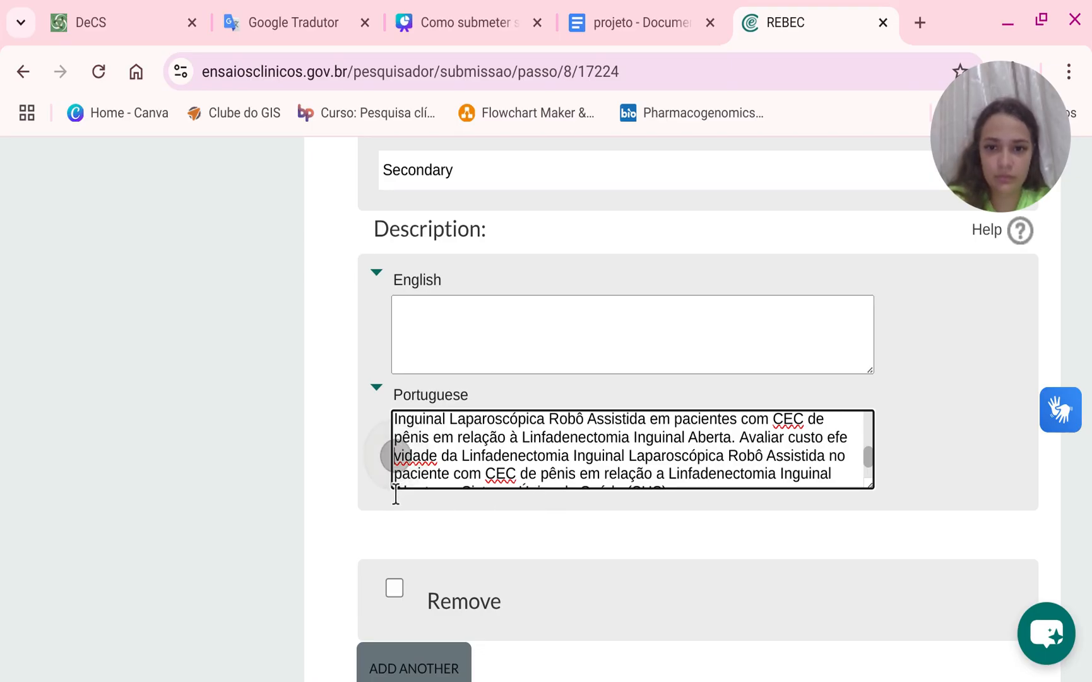
{"action": "key", "text": "BackSpace"}
{"action": "type", "text": "ti"}
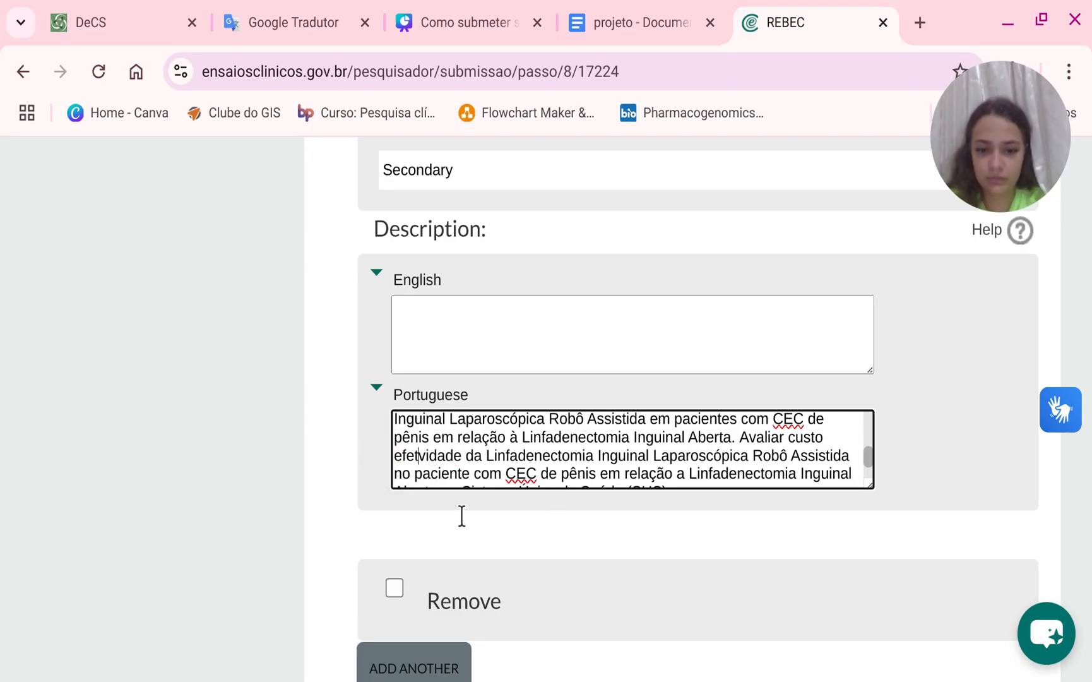
Copy the second outcome's Portuguese description and paste it into Google Translate for an English translation.
{"action": "scroll", "coordinate": [534, 486], "scroll_direction": "down", "scroll_amount": 1}
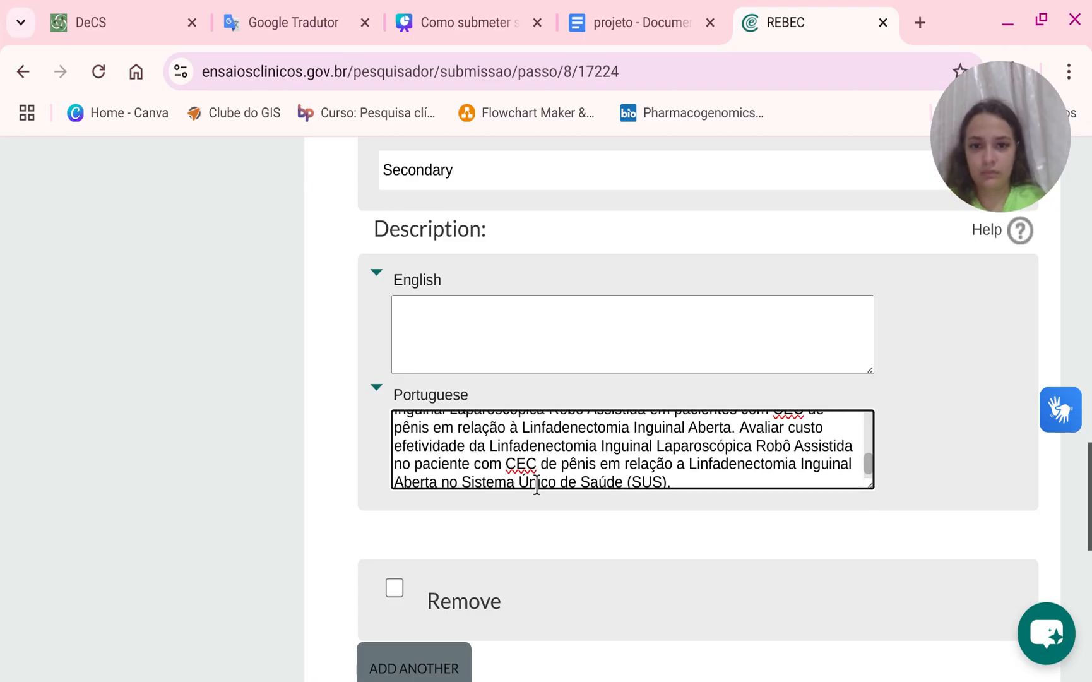
{"action": "scroll", "coordinate": [534, 486], "scroll_direction": "up", "scroll_amount": 5}
{"action": "left_click", "coordinate": [478, 348]}
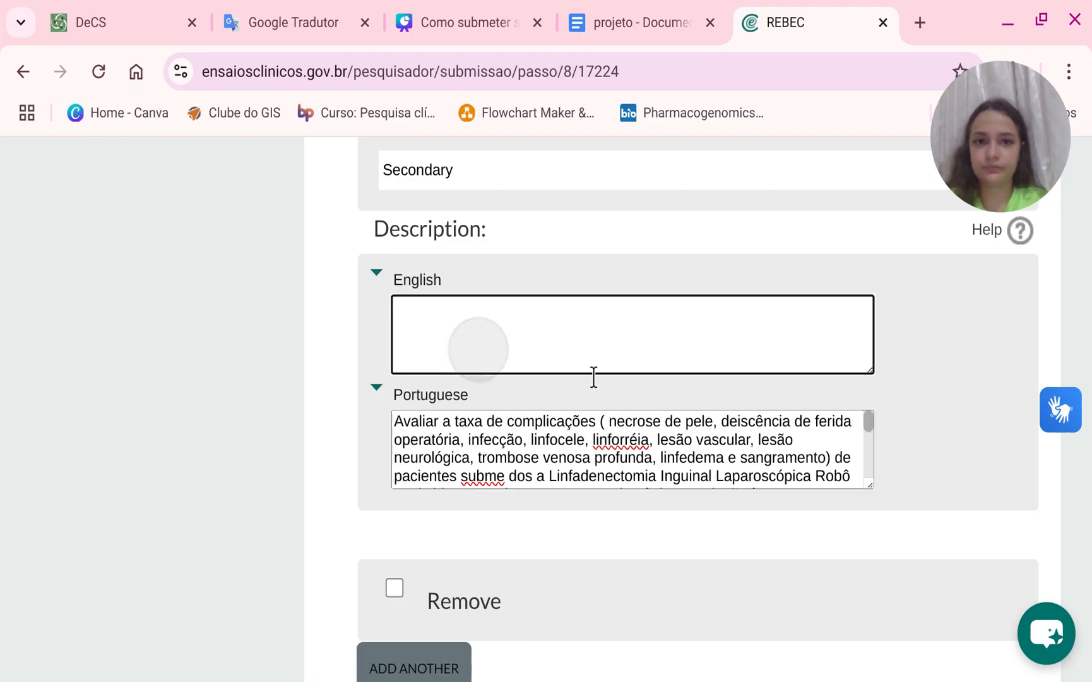
{"action": "left_click_drag", "start_coordinate": [396, 455], "coordinate": [759, 572]}
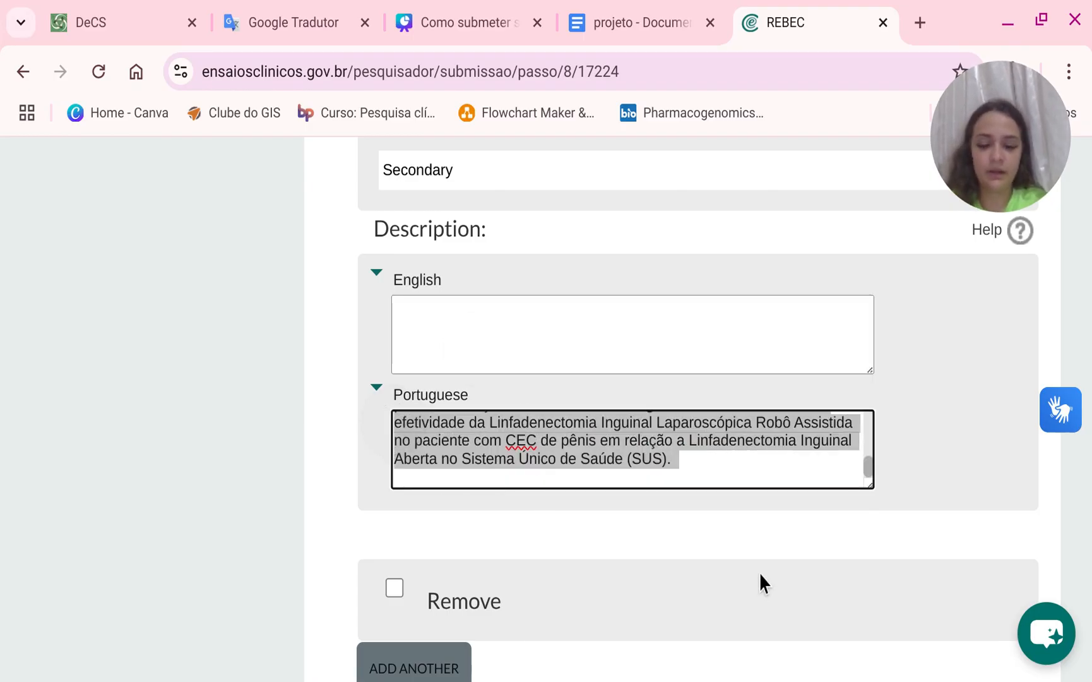
{"action": "left_click", "coordinate": [270, 9]}
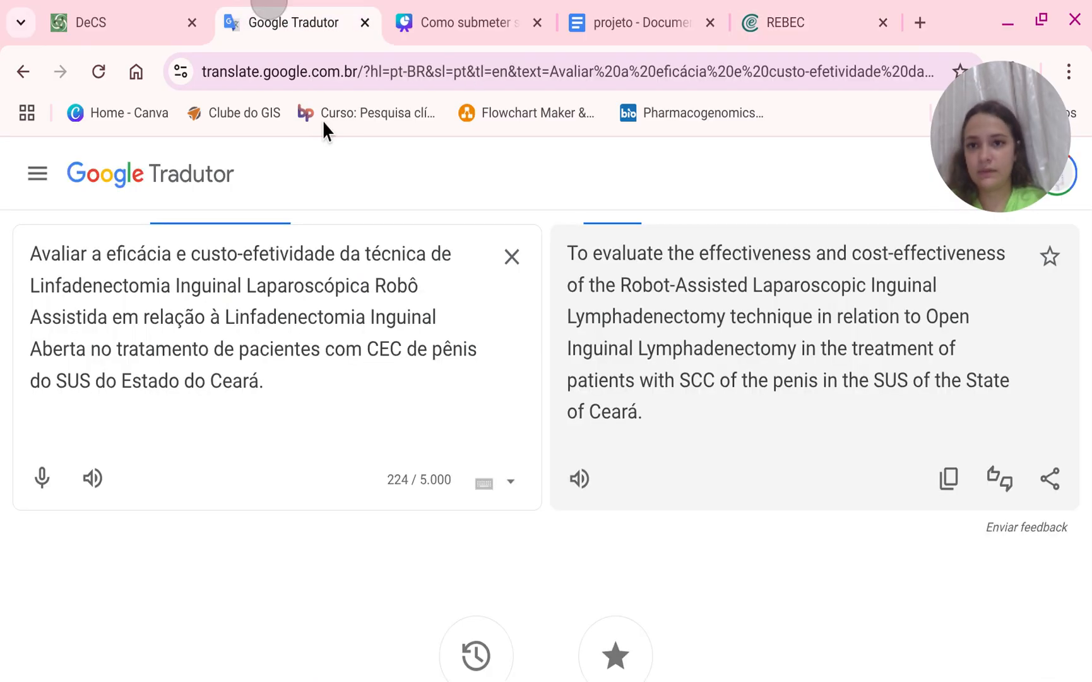
{"action": "left_click", "coordinate": [512, 285]}
{"action": "type", "text": "Avaliar a taxa de complicações ( necrose de pele, deiscência de ferida operatória, infecção, linfocele, linforréia, lesão vascular, lesão neurológica, trombose venosa profunda, linfedema e sangramento) de pacientes submetidos a Linfadenectomia Inguinal Laparoscópica Robô Assistida em pacientes com CEC de pênis em relação à Linfadenectomia Inguinal Aberta. Avaliar a não inferioridade oncológica, em relação à quantidade de linfonodos retirados, da Linfadenectomia Inguinal Laparoscópica Robô Assistida em pacientes com CEC de pênis em relação à Linfadenectomia Inguinal Aberta. Avaliar custo efetividade da Linfadenectomia Inguinal Laparoscópica Robô Assistida no paciente com CEC de pênis em relação a Linfadenectomia Inguinal Aberta no Sistema Único de Saúde (SUS)."}
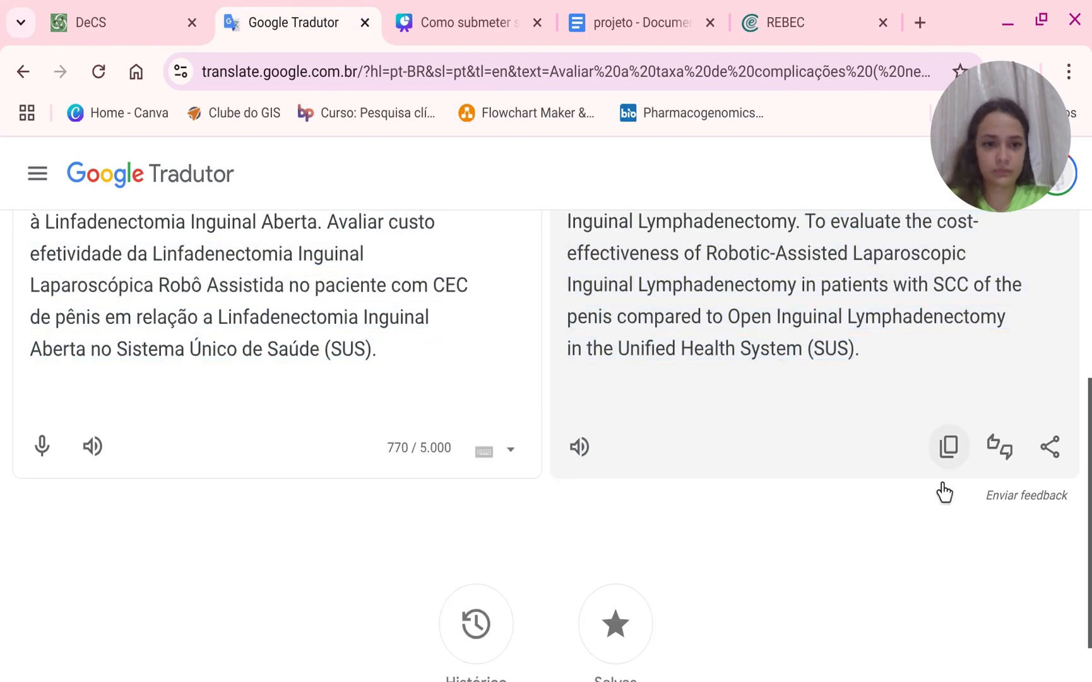
Copy the English translation into the second outcome's English description and save the outcomes step.
{"action": "left_click", "coordinate": [948, 446]}
{"action": "left_click", "coordinate": [813, 9]}
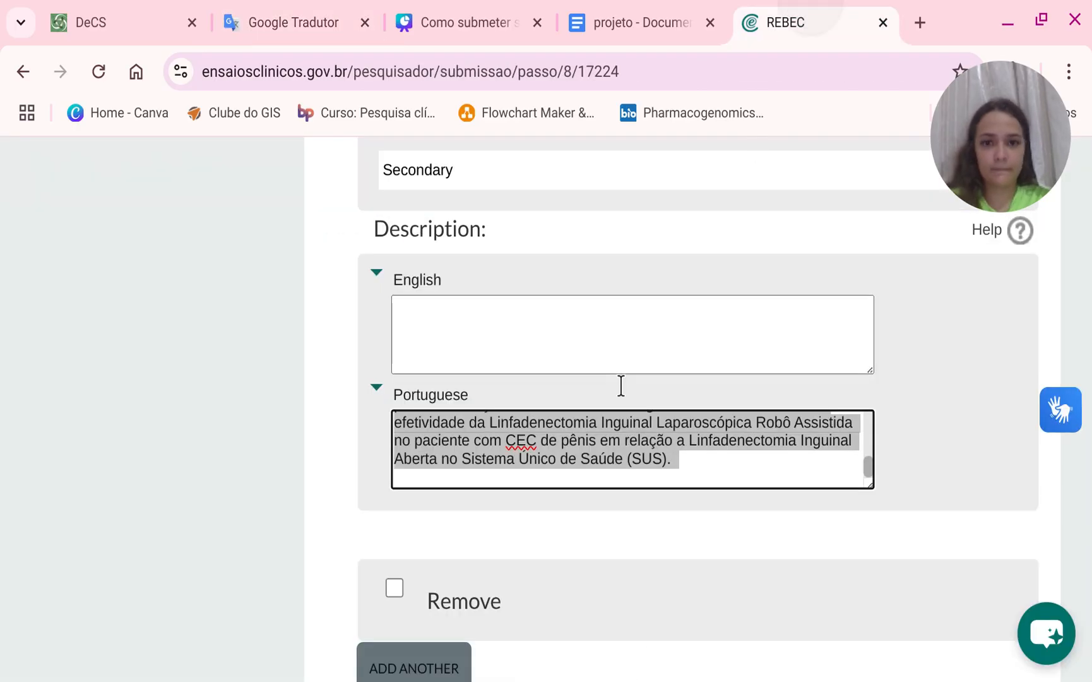
{"action": "left_click", "coordinate": [623, 344]}
{"action": "key", "text": "ctrl+v"}
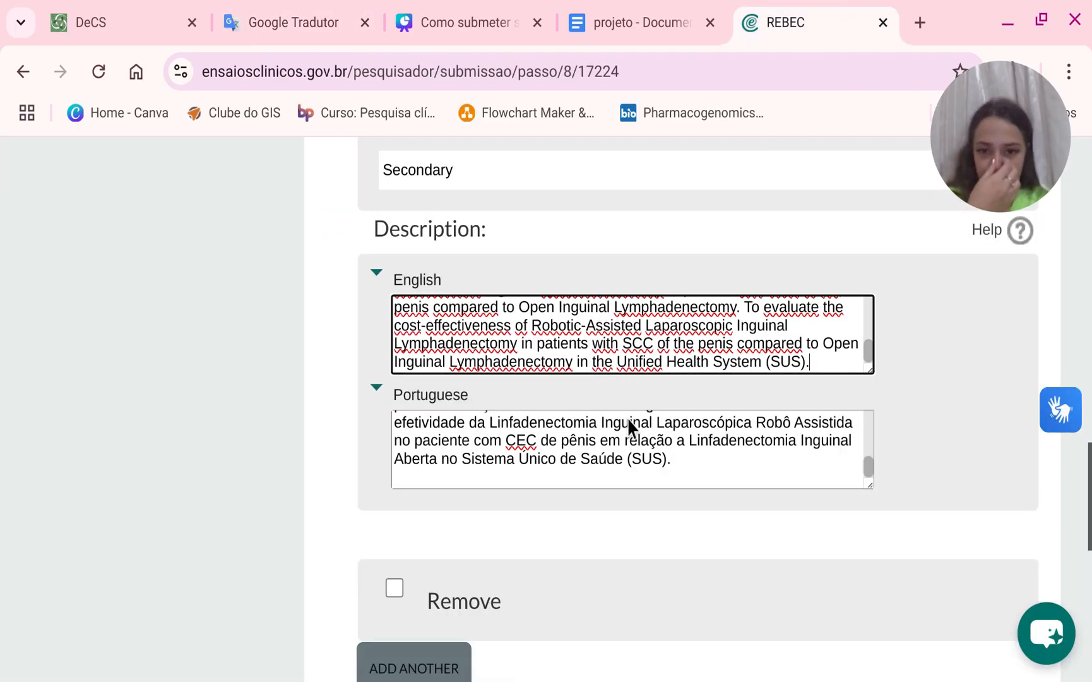
{"action": "scroll", "coordinate": [629, 468], "scroll_direction": "down", "scroll_amount": 4}
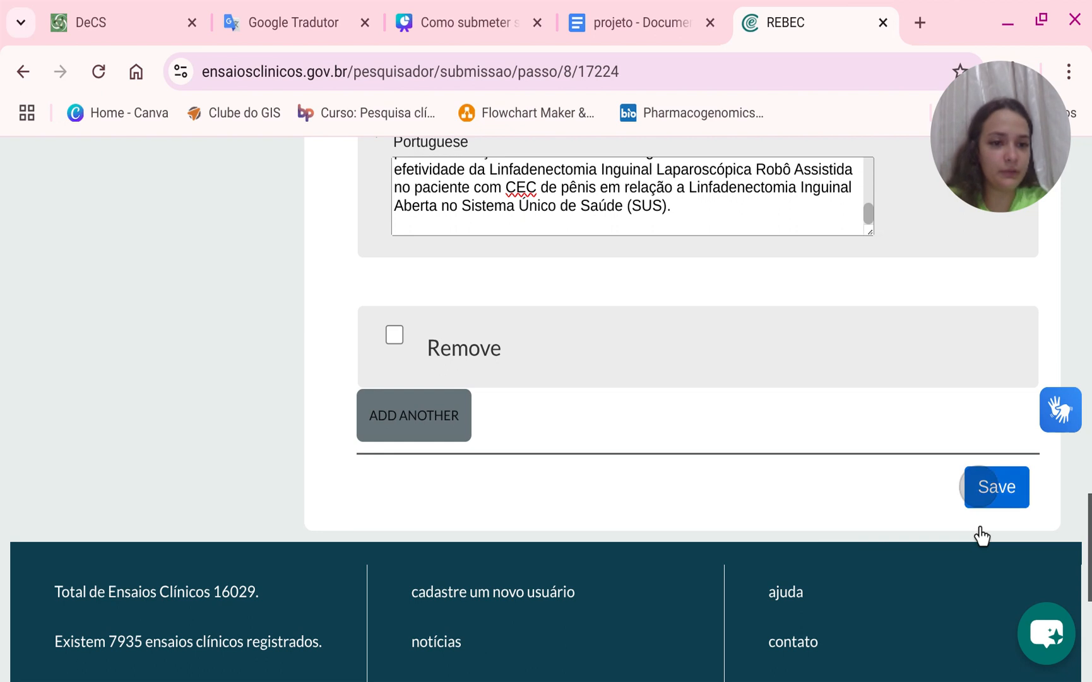
{"action": "left_click", "coordinate": [982, 503]}
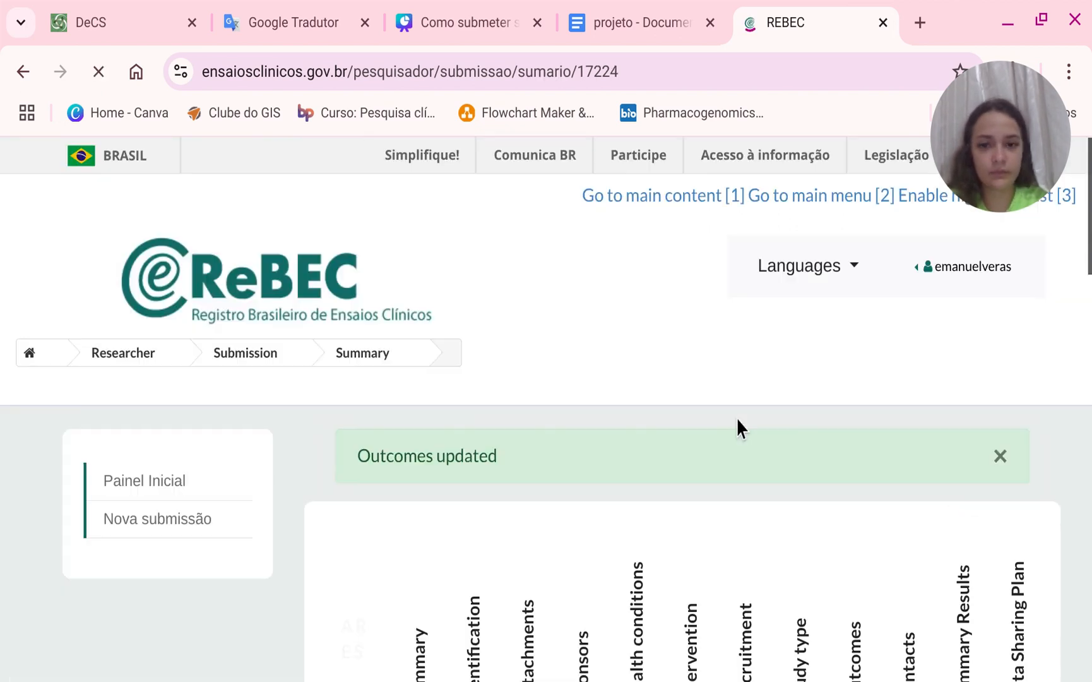
Open the Contacts step from the submission summary.
{"action": "scroll", "coordinate": [890, 529], "scroll_direction": "down", "scroll_amount": 3}
{"action": "scroll", "coordinate": [889, 522], "scroll_direction": "down", "scroll_amount": 3}
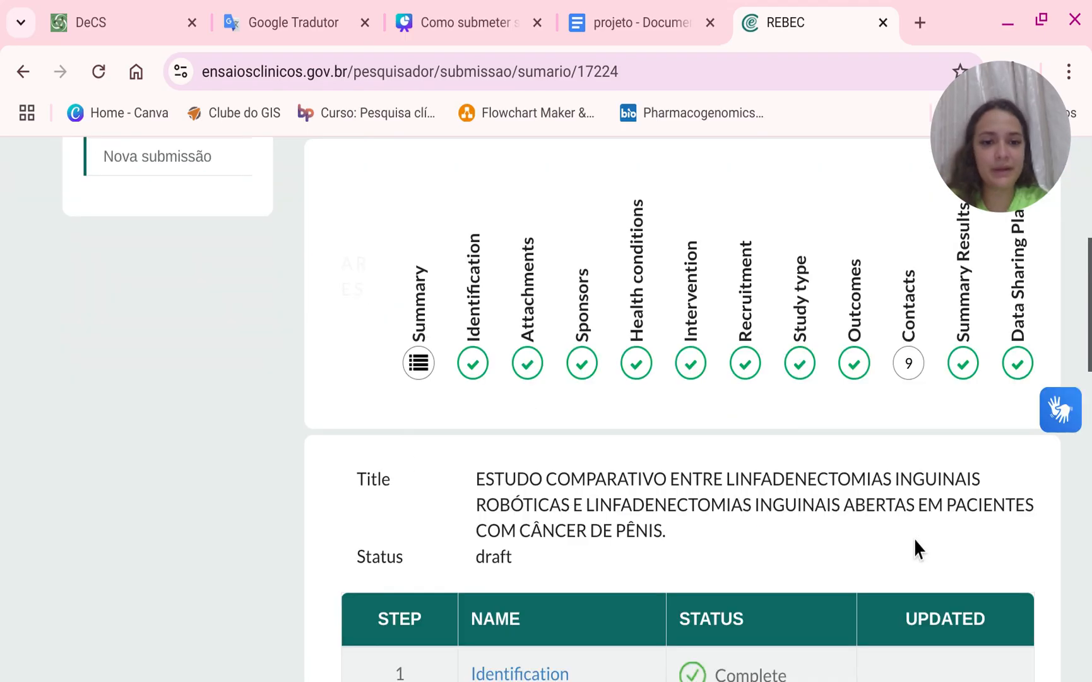
{"action": "scroll", "coordinate": [914, 538], "scroll_direction": "up", "scroll_amount": 3}
{"action": "scroll", "coordinate": [911, 505], "scroll_direction": "down", "scroll_amount": 2}
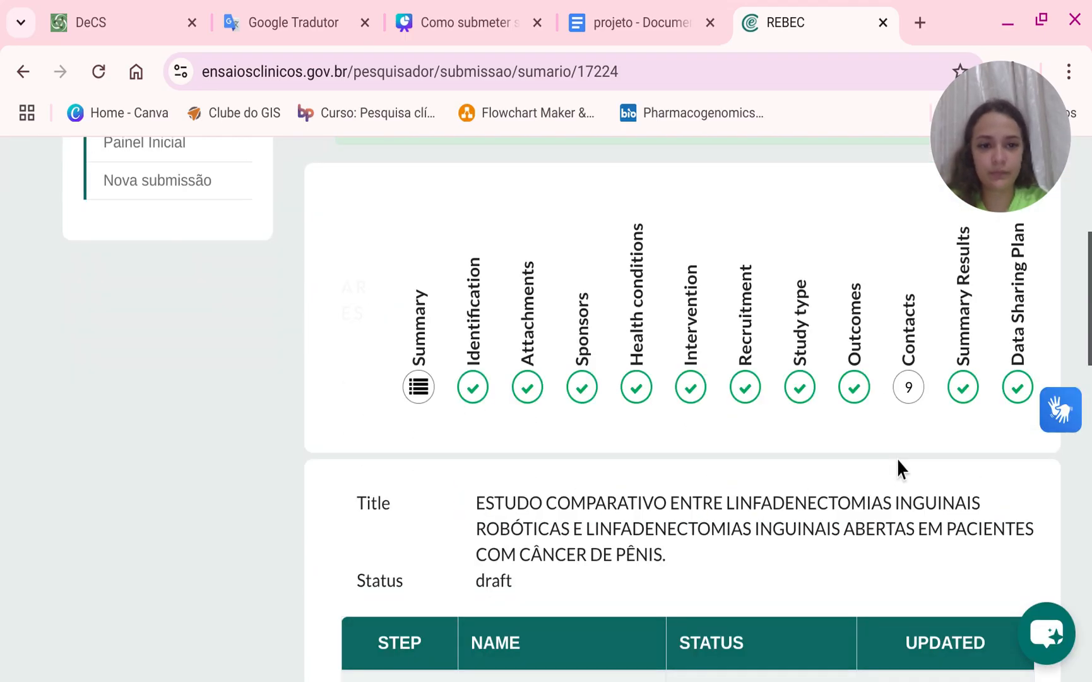
{"action": "scroll", "coordinate": [901, 421], "scroll_direction": "down", "scroll_amount": 2}
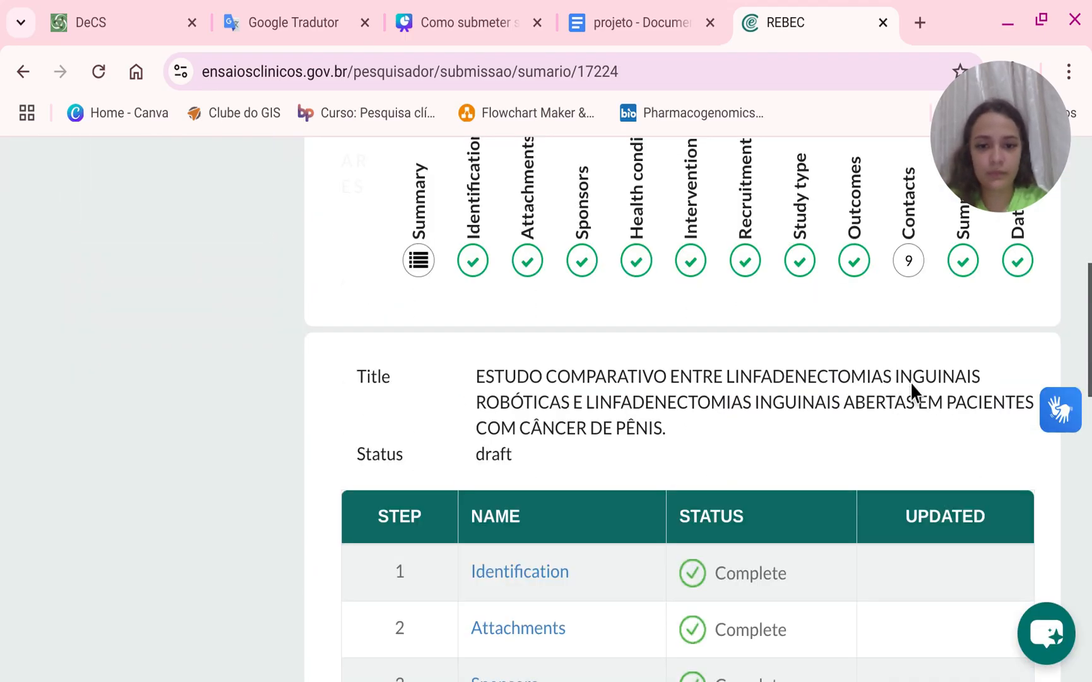
{"action": "left_click", "coordinate": [911, 301]}
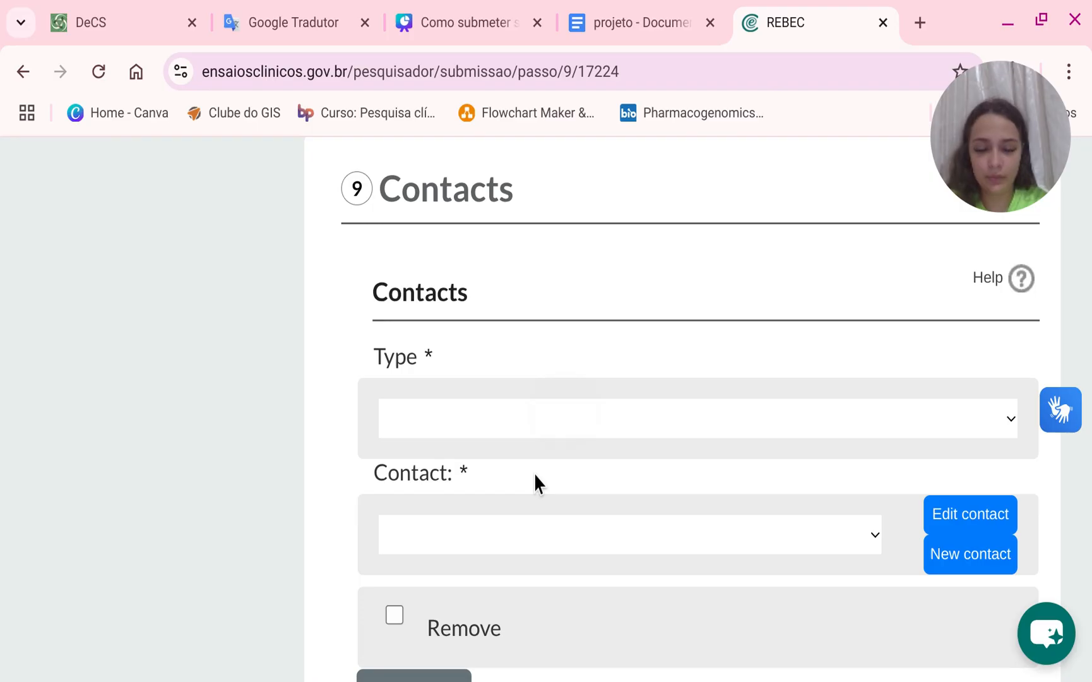
Set the contact type to Public and open the new contact form.
{"action": "left_click", "coordinate": [534, 472]}
{"action": "left_click", "coordinate": [467, 526]}
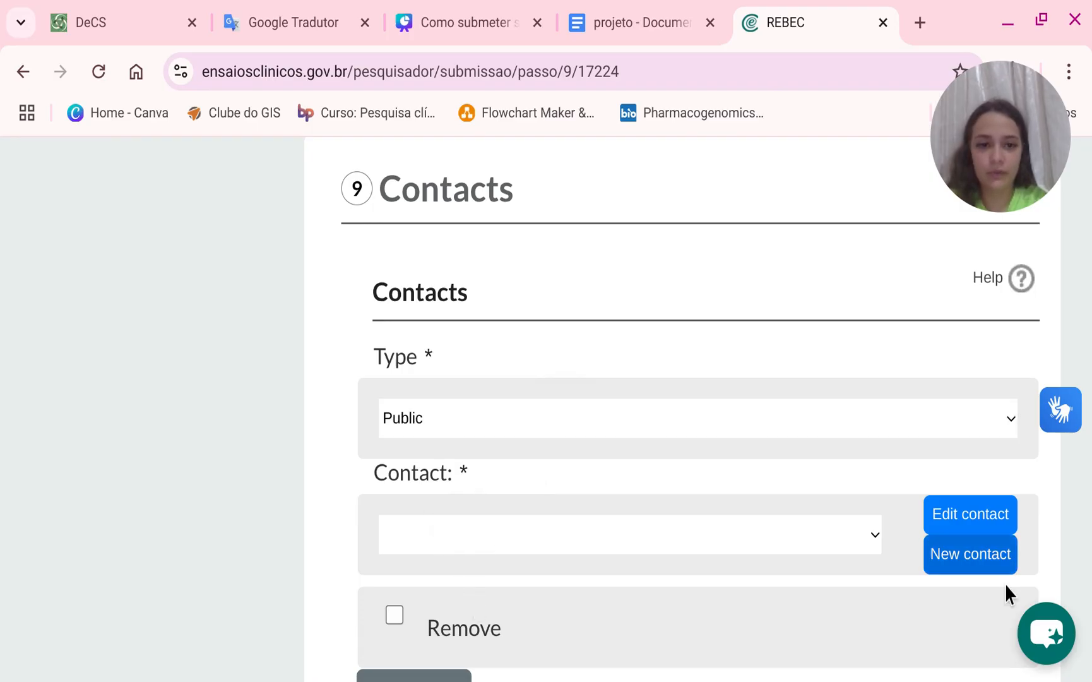
{"action": "left_click", "coordinate": [978, 552]}
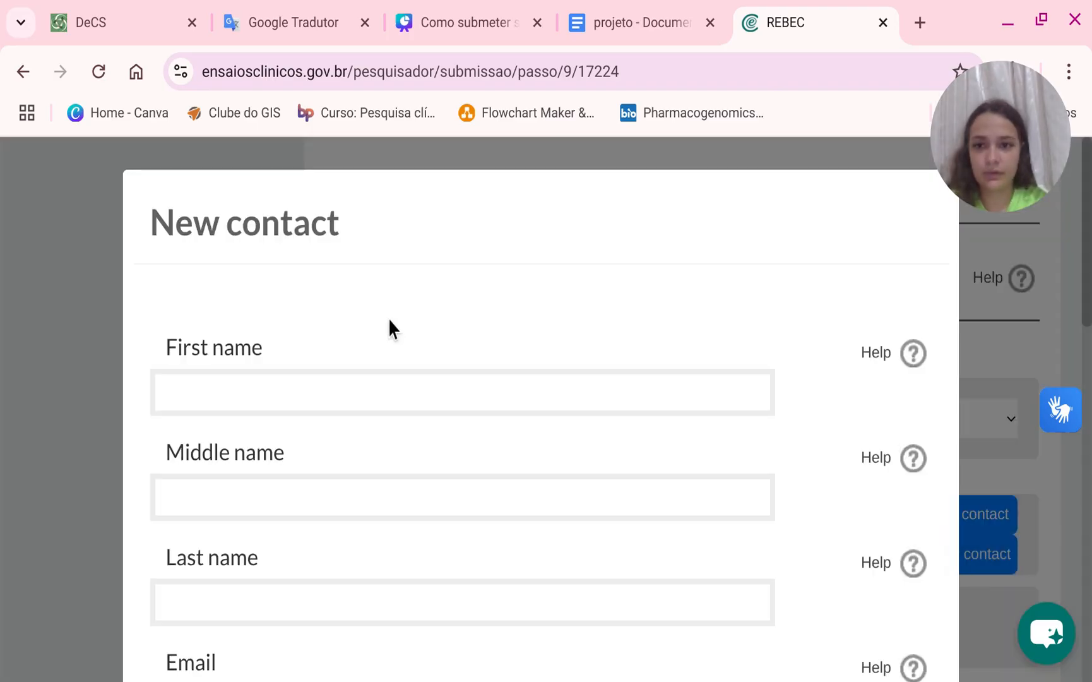
Enter the contact's first, middle and last names in the new contact form.
{"action": "left_click", "coordinate": [336, 396]}
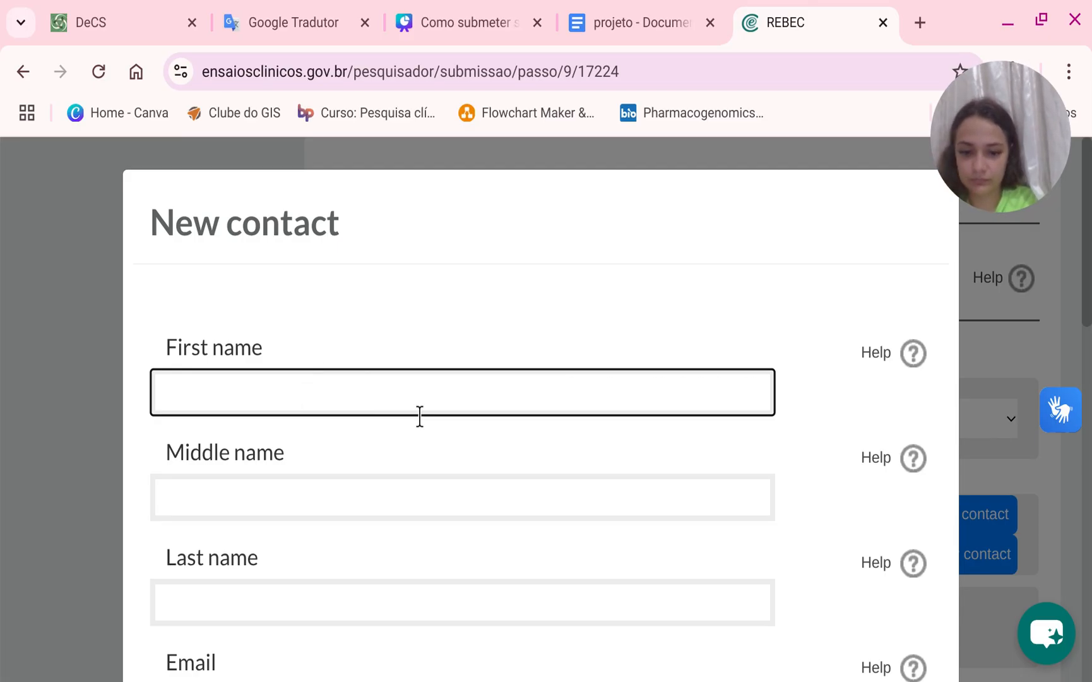
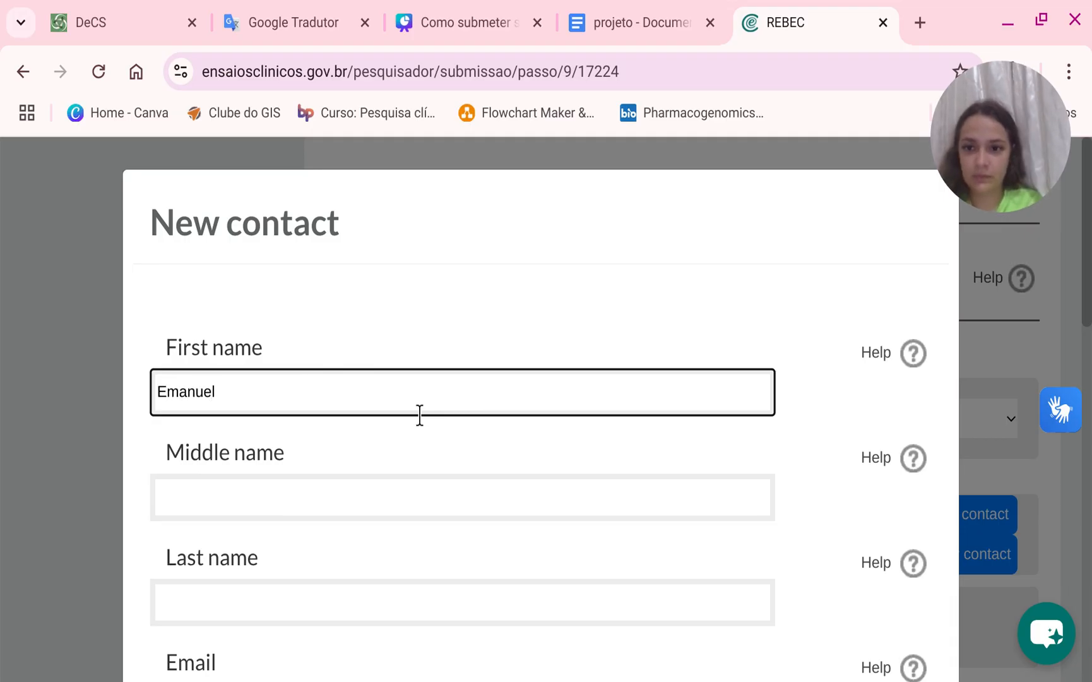
{"action": "left_click", "coordinate": [379, 495]}
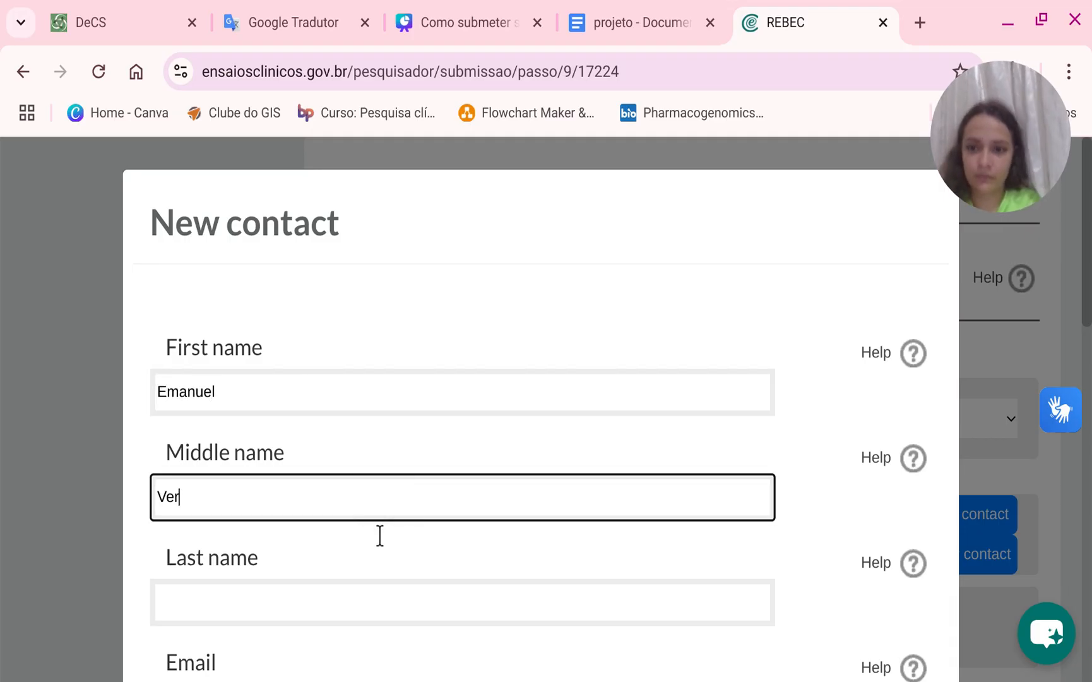
{"action": "left_click", "coordinate": [394, 602]}
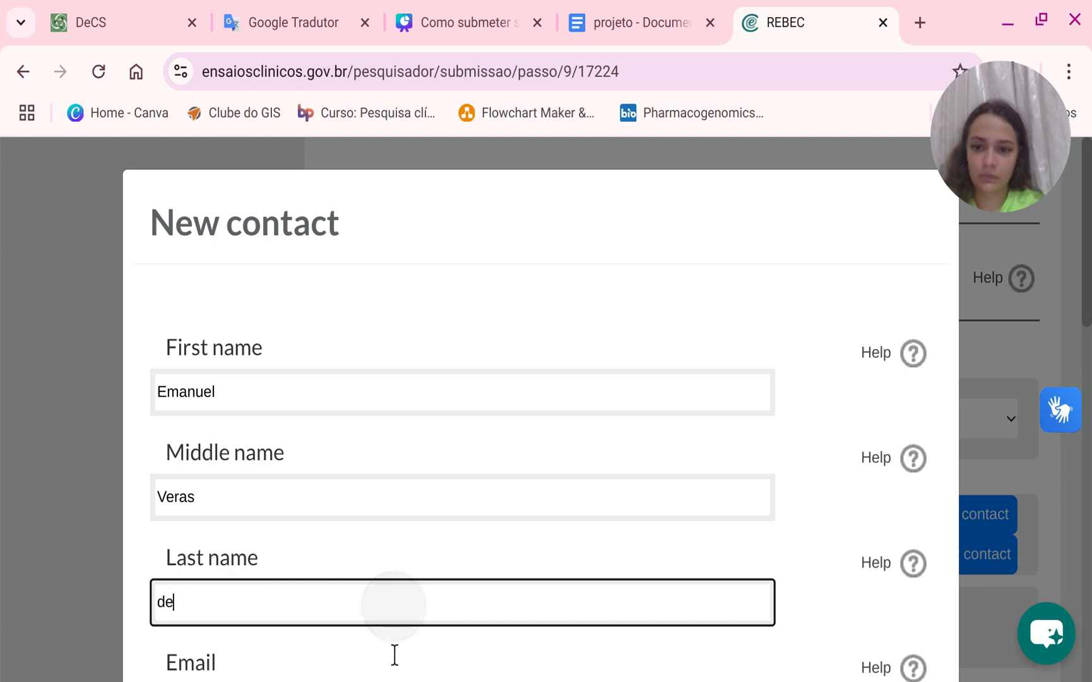
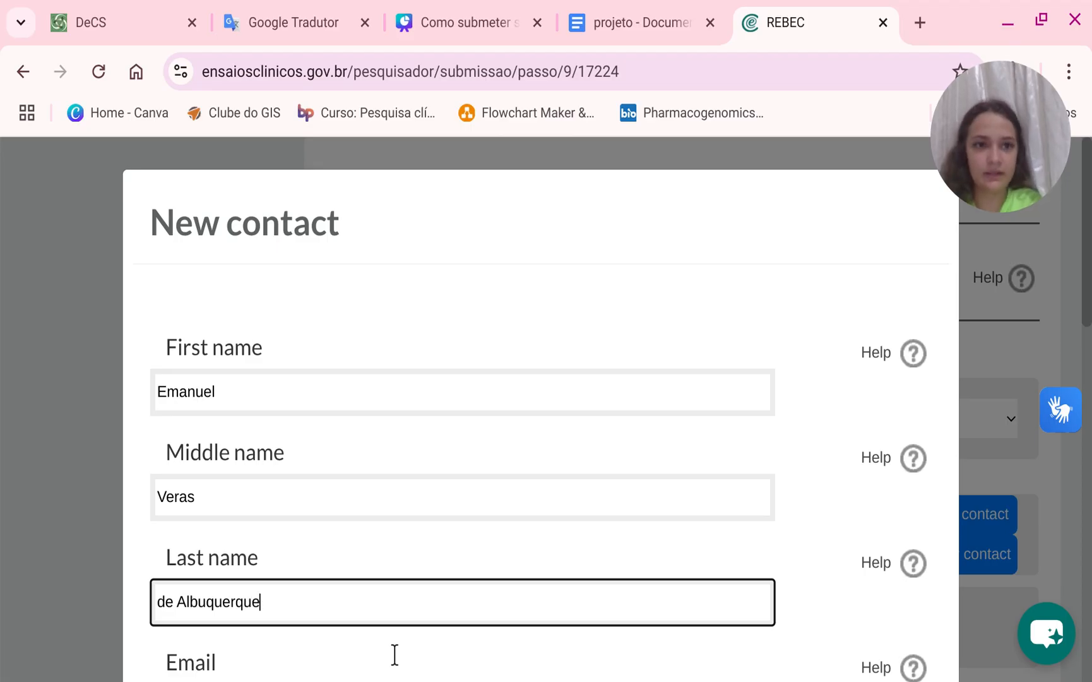
Fill in the contact's e-mail address.
{"action": "scroll", "coordinate": [393, 656], "scroll_direction": "down", "scroll_amount": 2}
{"action": "left_click", "coordinate": [288, 572]}
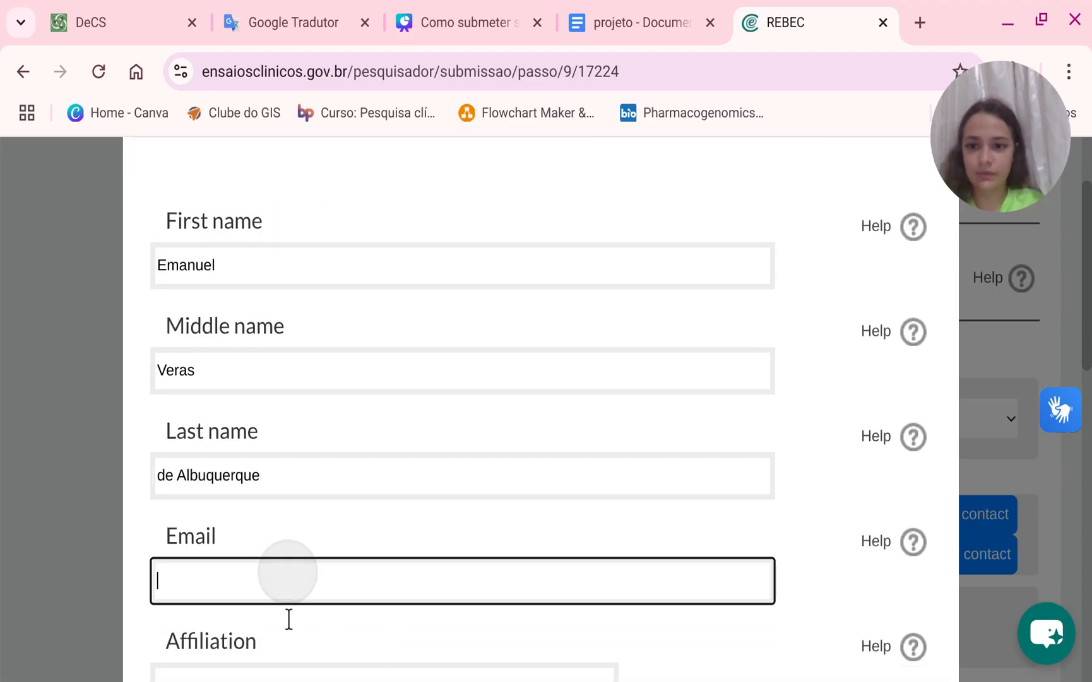
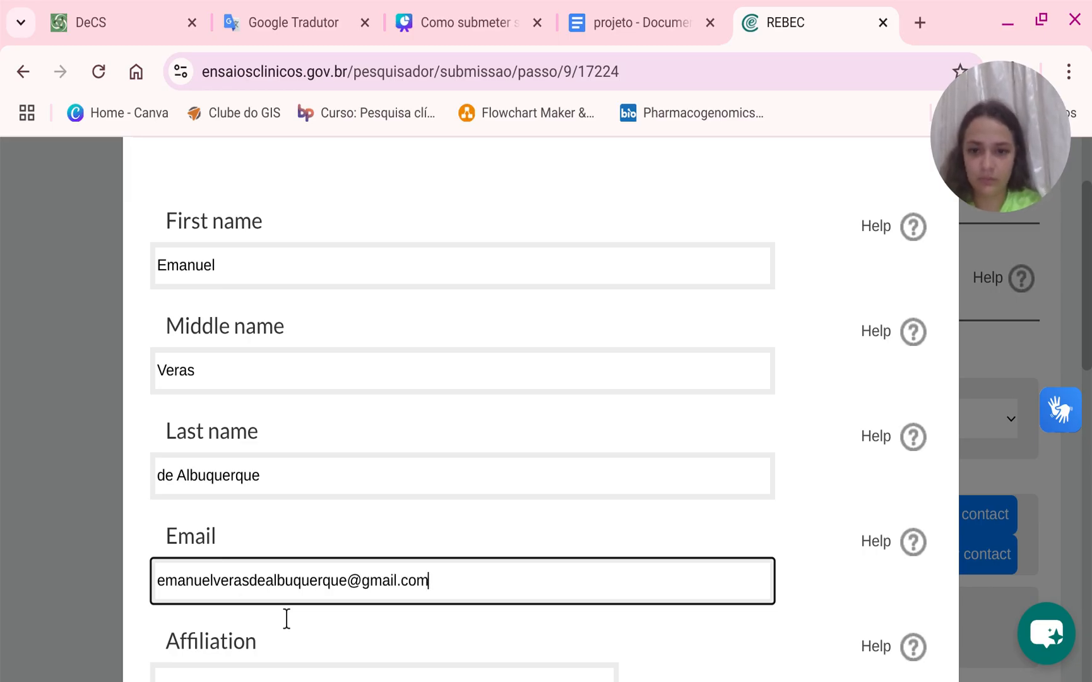
Set the affiliation to Instituto do Câncer do Ceará and autofill the address, city and zip code fields.
{"action": "scroll", "coordinate": [286, 619], "scroll_direction": "down", "scroll_amount": 2}
{"action": "left_click", "coordinate": [279, 560]}
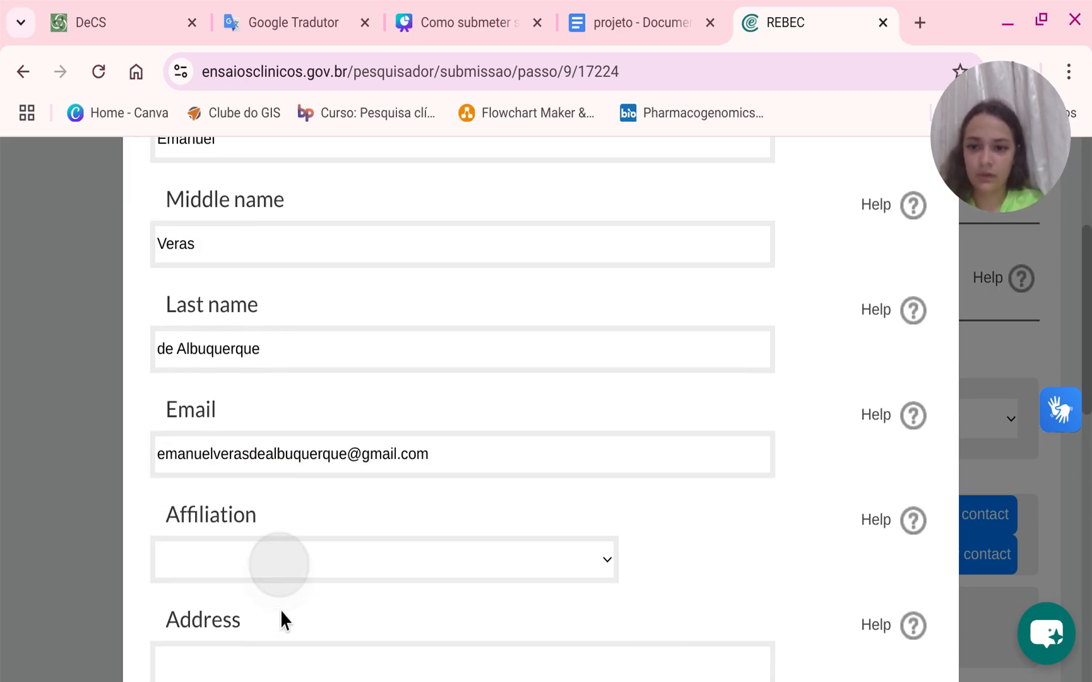
{"action": "left_click", "coordinate": [281, 630]}
{"action": "scroll", "coordinate": [281, 655], "scroll_direction": "down", "scroll_amount": 2}
{"action": "left_click", "coordinate": [285, 537]}
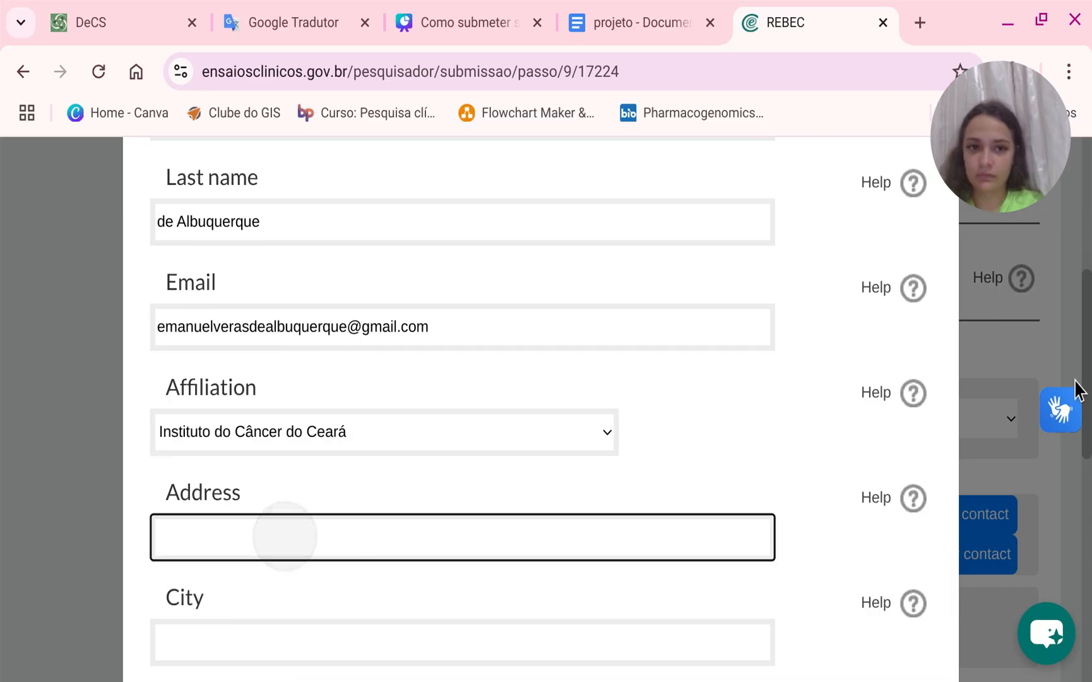
{"action": "key", "text": "Return"}
Replace the State field's content with CE.
{"action": "scroll", "coordinate": [627, 512], "scroll_direction": "down", "scroll_amount": 8}
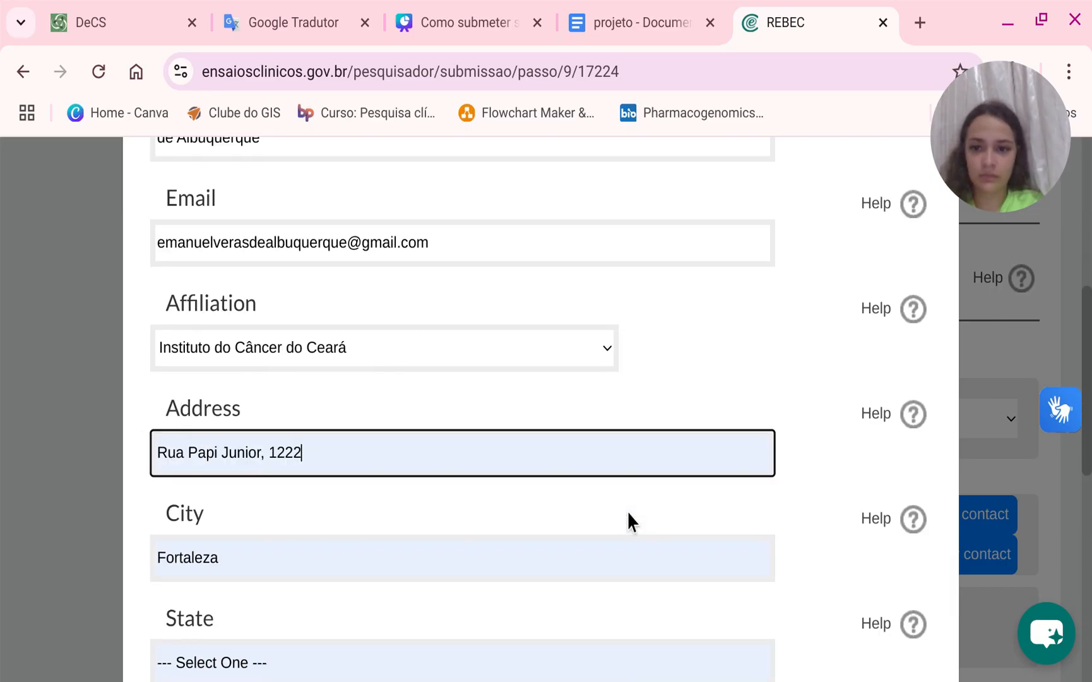
{"action": "scroll", "coordinate": [431, 420], "scroll_direction": "up", "scroll_amount": 2}
{"action": "left_click", "coordinate": [308, 367]}
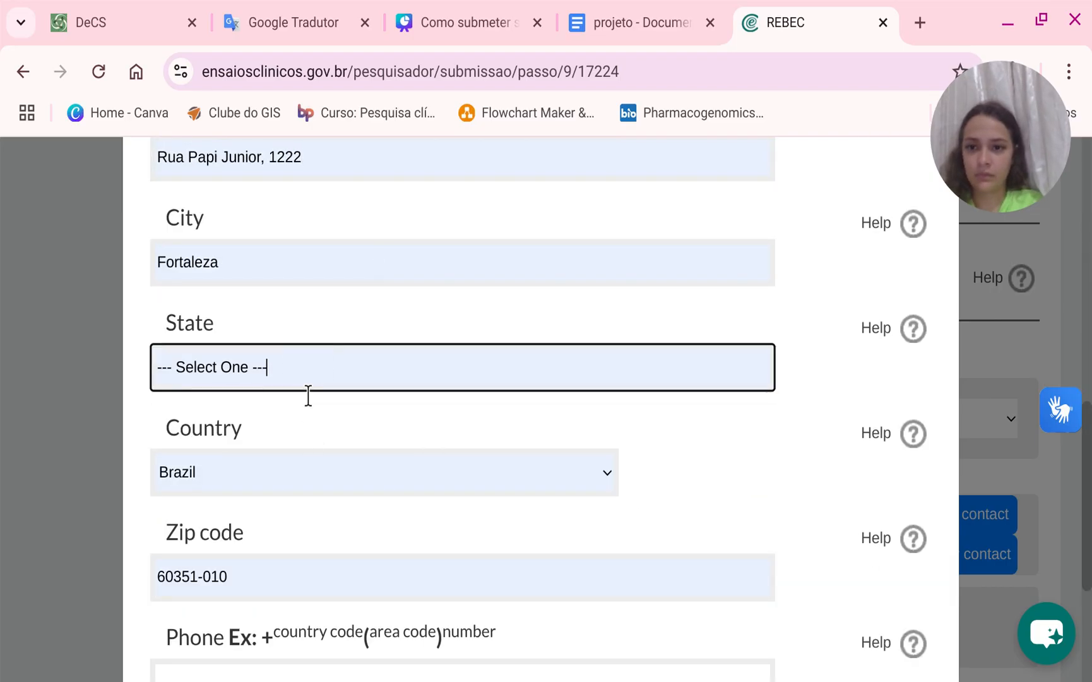
{"action": "key", "text": "ctrl+a"}
{"action": "type", "text": "CE"}
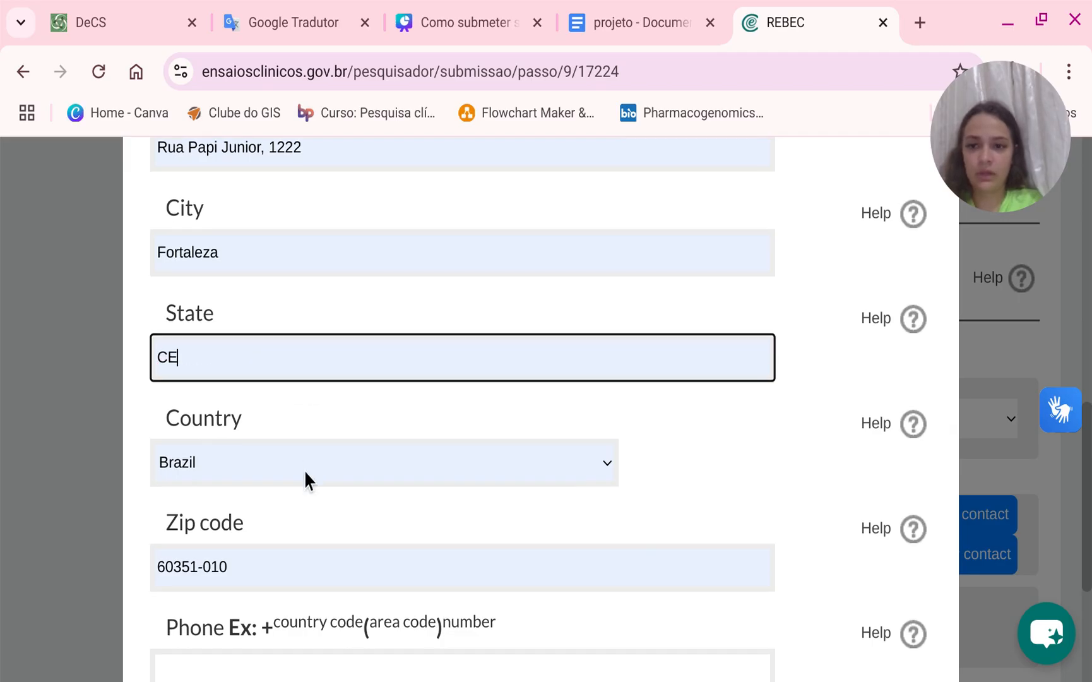
Enter the contact's phone number with the +55 country code and save the new contact.
{"action": "scroll", "coordinate": [305, 480], "scroll_direction": "down", "scroll_amount": 4}
{"action": "left_click", "coordinate": [272, 430]}
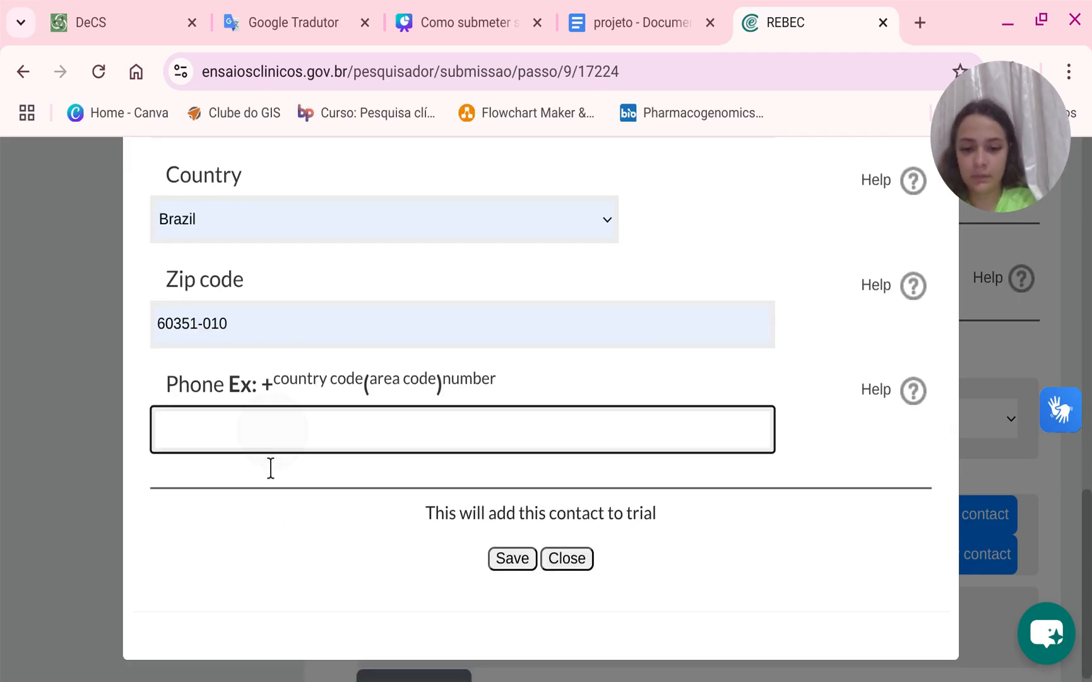
{"action": "type", "text": "55"}
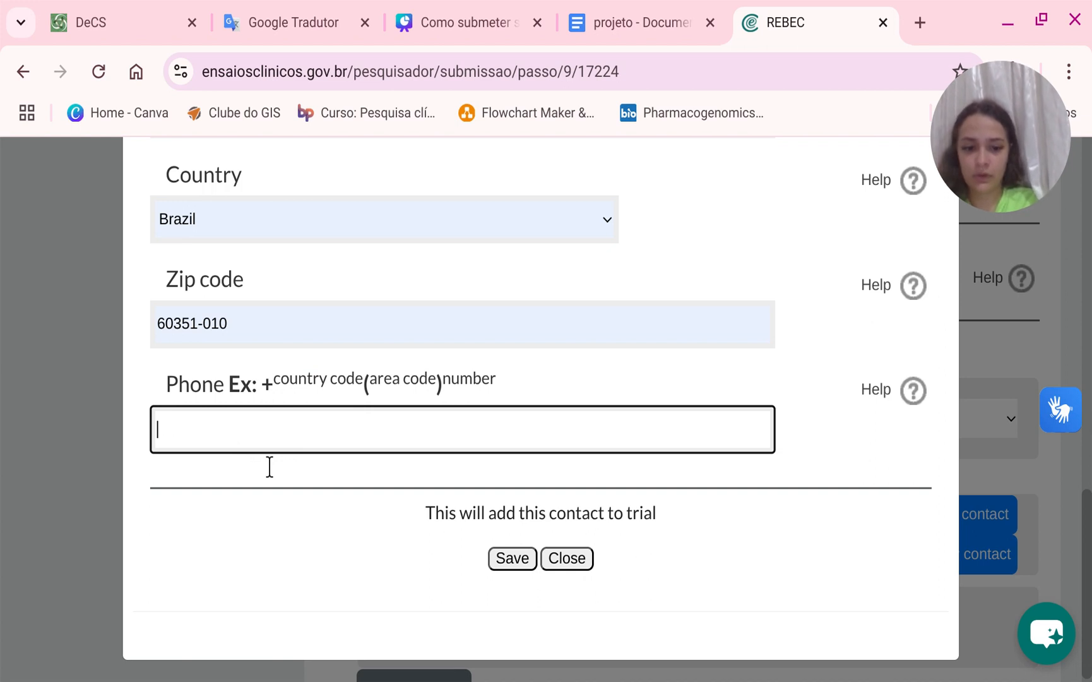
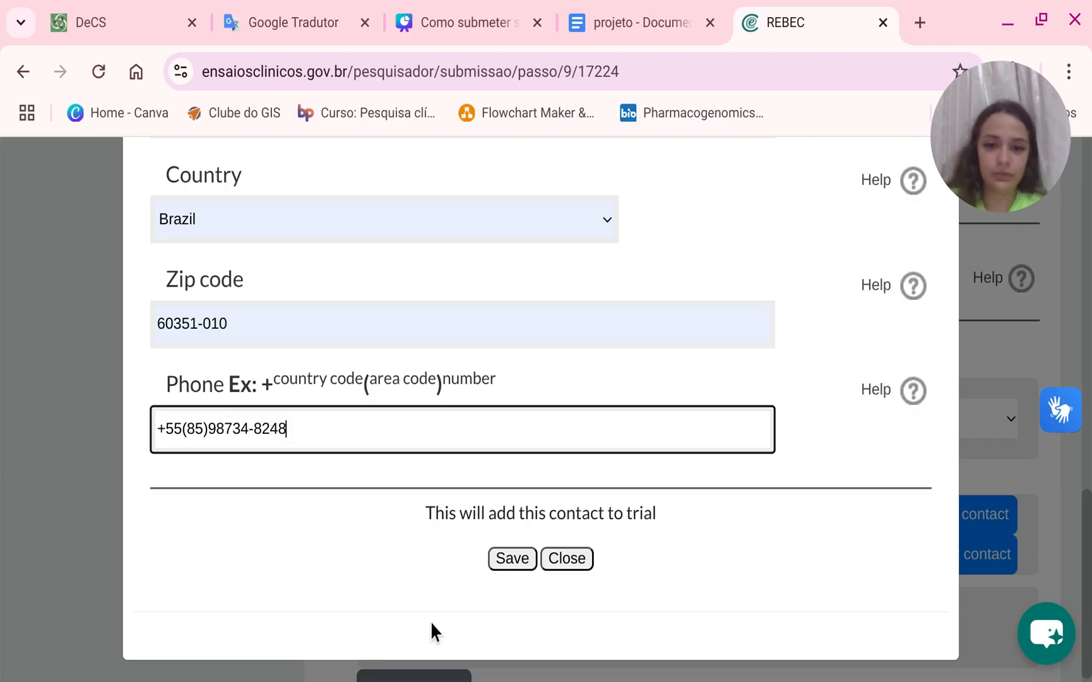
{"action": "left_click", "coordinate": [512, 558]}
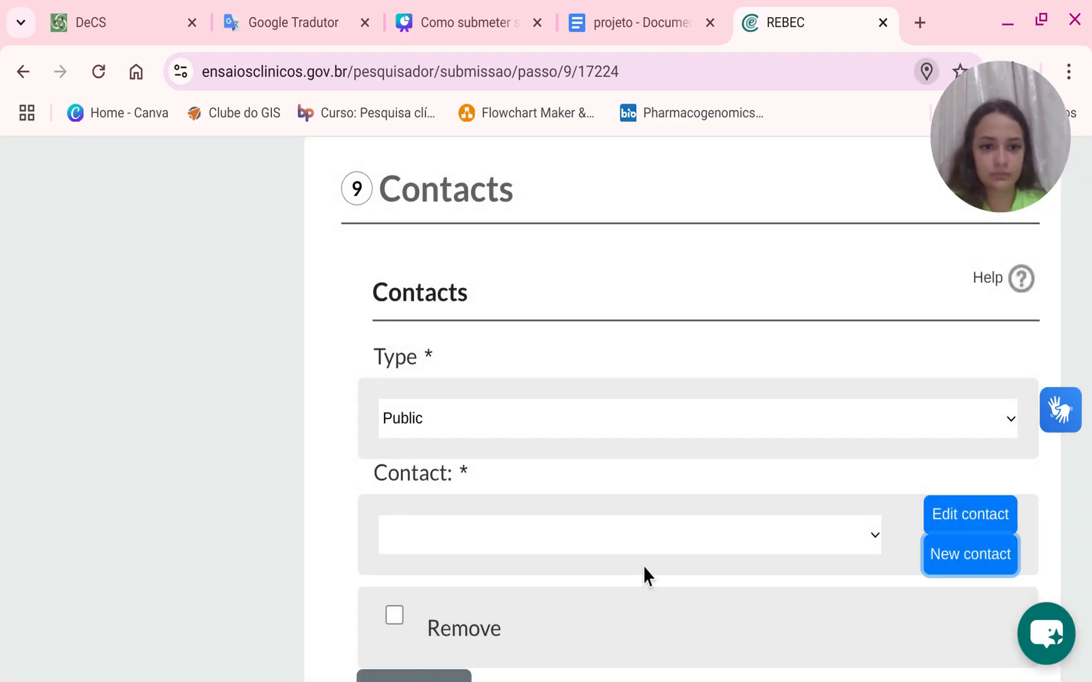
Assign the newly created contact to the Public contact entry.
{"action": "scroll", "coordinate": [614, 504], "scroll_direction": "down", "scroll_amount": 2}
{"action": "left_click", "coordinate": [529, 411]}
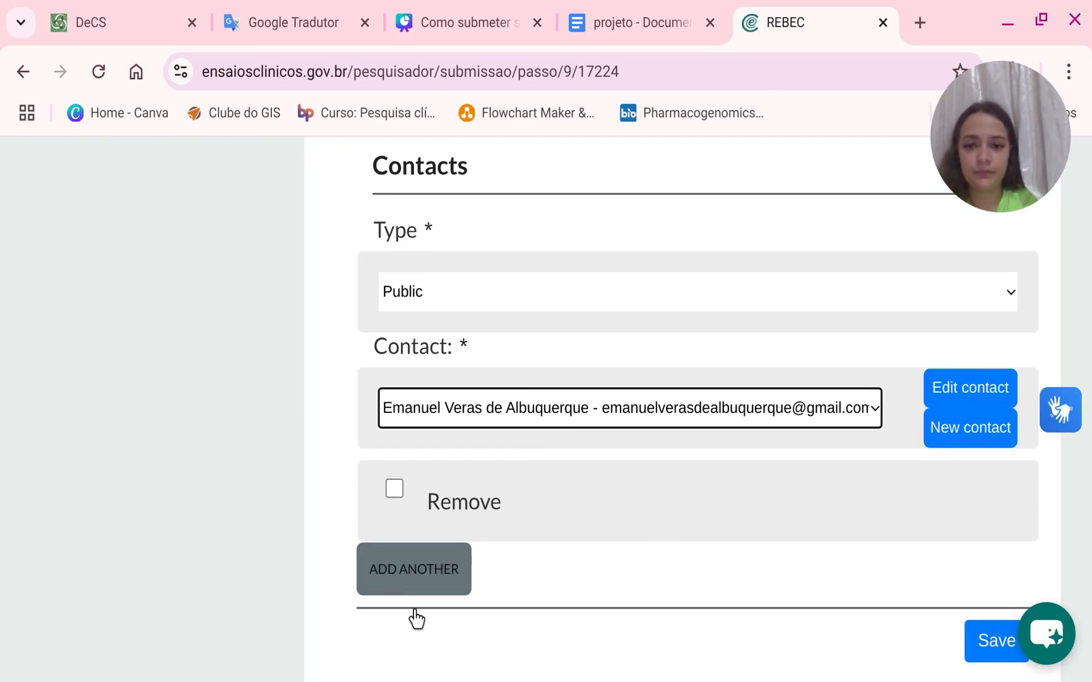
Add another contact entry and set its type to Scientific.
{"action": "left_click", "coordinate": [414, 568]}
{"action": "left_click", "coordinate": [473, 603]}
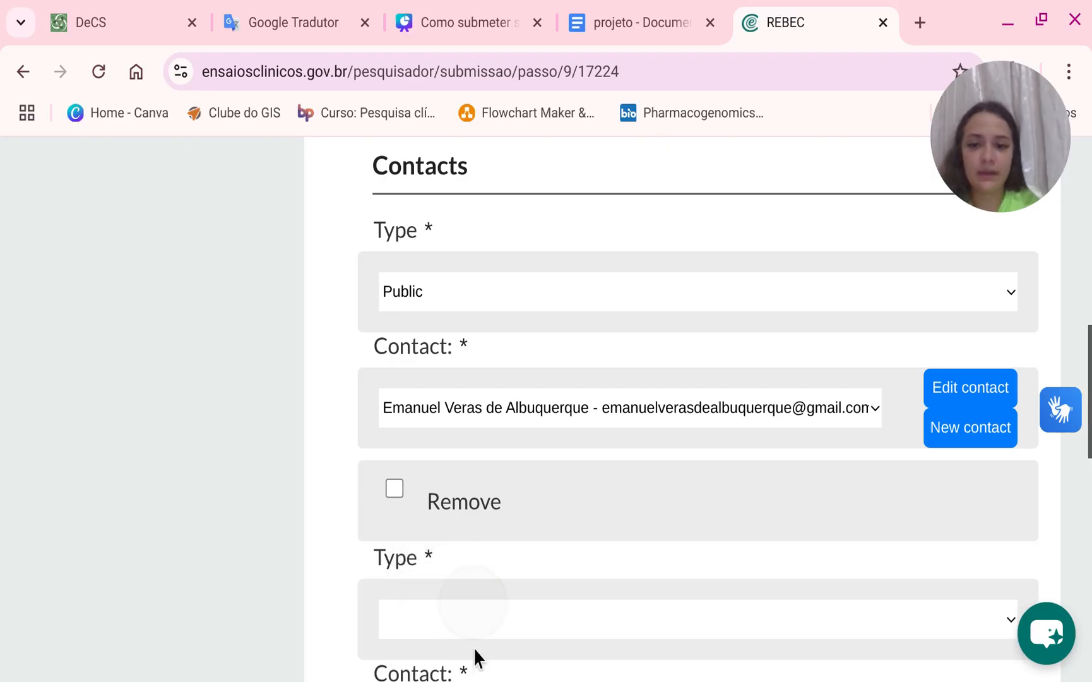
{"action": "left_click", "coordinate": [473, 647]}
Assign the same person as the Scientific contact.
{"action": "scroll", "coordinate": [527, 553], "scroll_direction": "down", "scroll_amount": 4}
{"action": "left_click", "coordinate": [499, 473]}
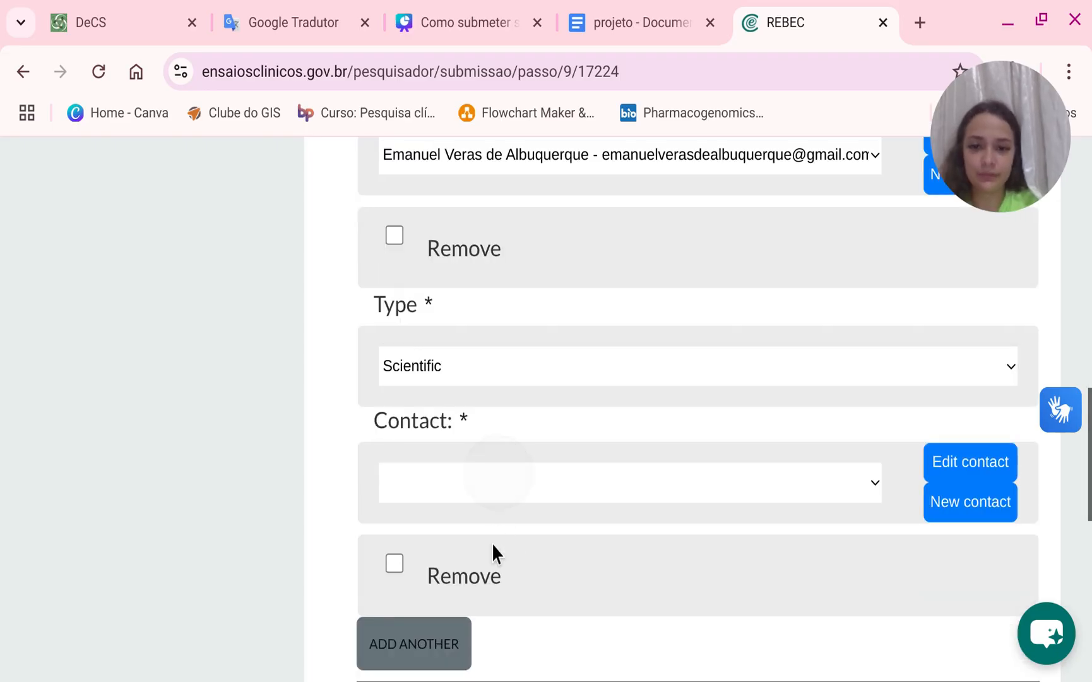
{"action": "left_click", "coordinate": [491, 543]}
Add a third contact entry of type Site and assign the same person to it.
{"action": "scroll", "coordinate": [480, 536], "scroll_direction": "down", "scroll_amount": 2}
{"action": "left_click", "coordinate": [407, 508]}
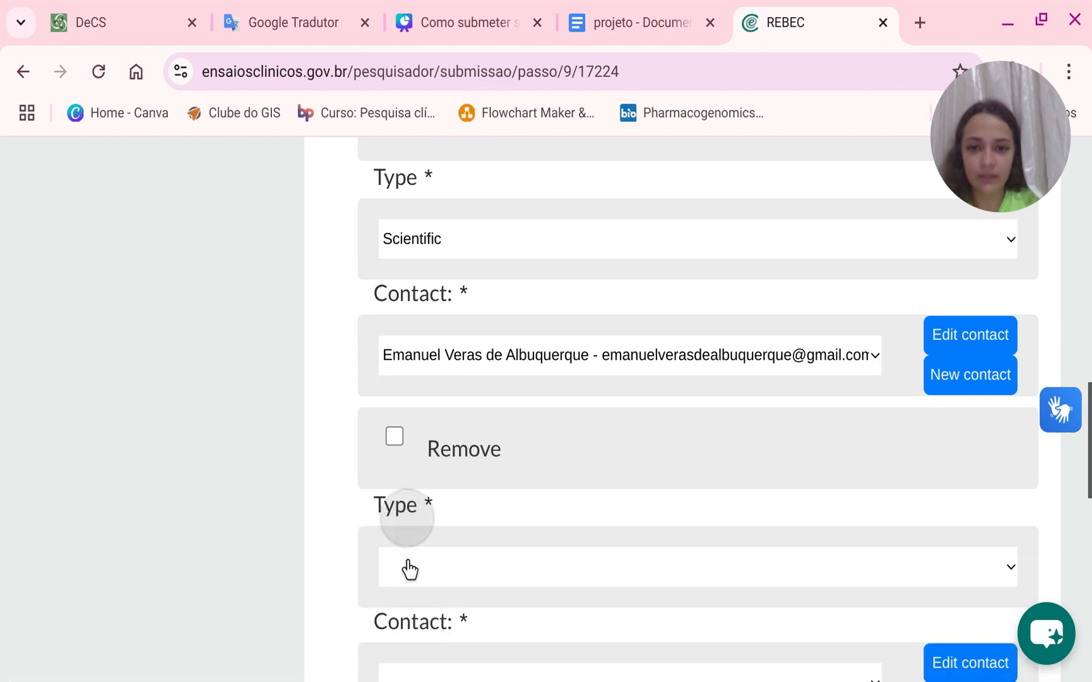
{"action": "scroll", "coordinate": [436, 578], "scroll_direction": "down", "scroll_amount": 2}
{"action": "left_click", "coordinate": [458, 421]}
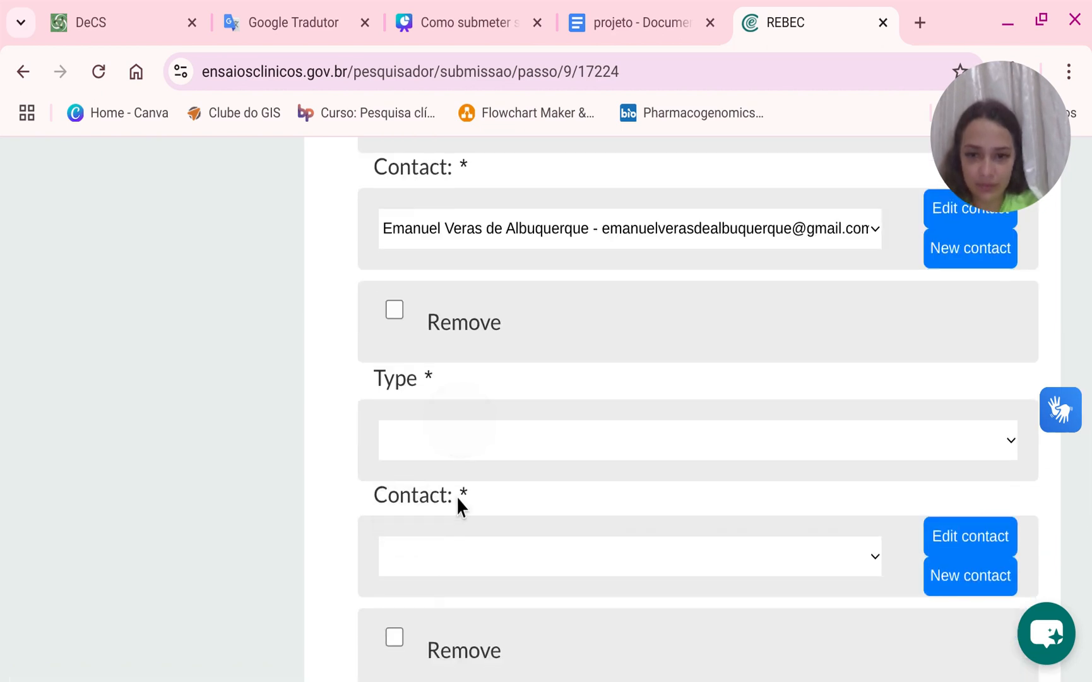
{"action": "left_click", "coordinate": [429, 594]}
{"action": "left_click", "coordinate": [426, 561]}
{"action": "left_click", "coordinate": [491, 531]}
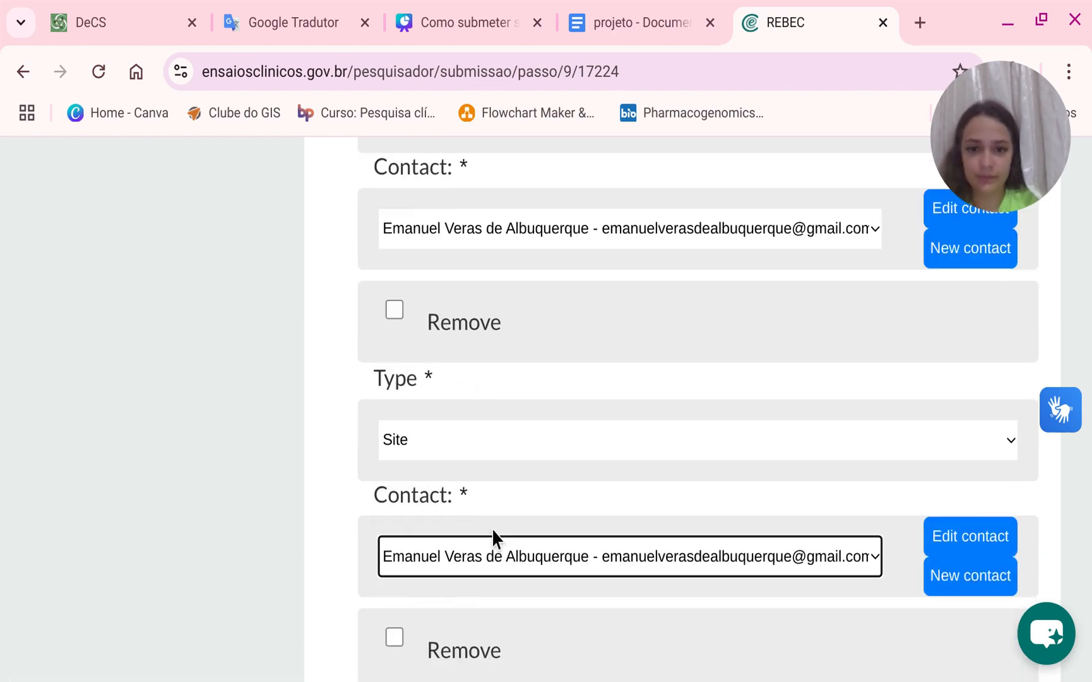
Add a fourth contact entry and set its type to Ethic.
{"action": "scroll", "coordinate": [495, 536], "scroll_direction": "down", "scroll_amount": 4}
{"action": "left_click", "coordinate": [437, 461]}
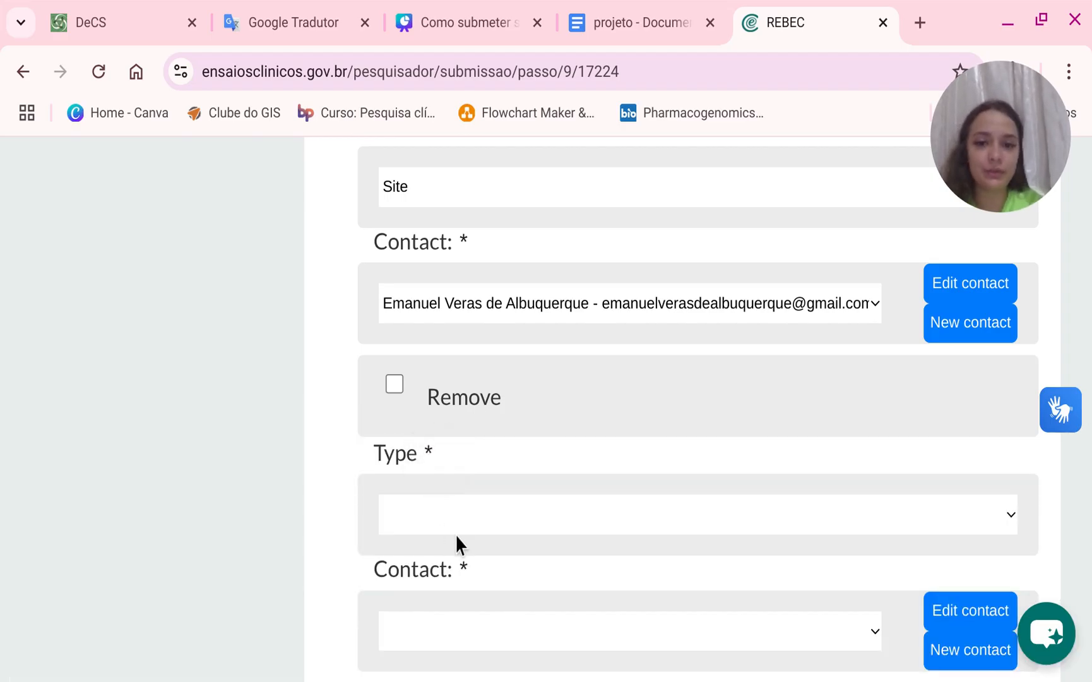
{"action": "left_click", "coordinate": [455, 508]}
{"action": "left_click", "coordinate": [446, 578]}
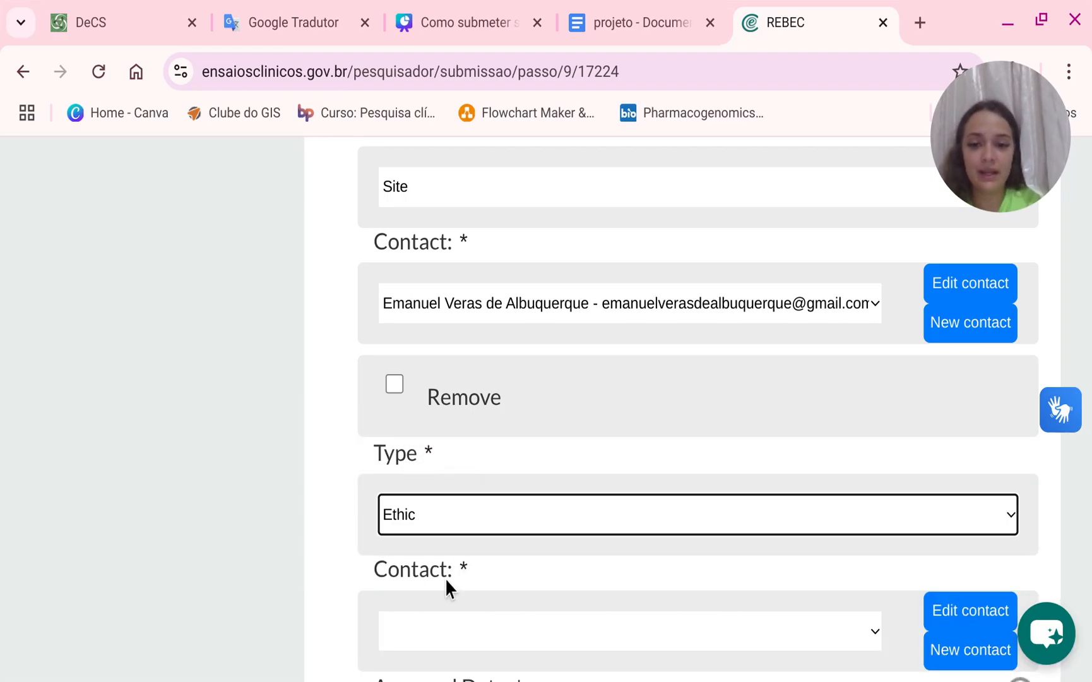
Create a new contact with first name Instituto, middle name do and last name Câncer do Ceará.
{"action": "left_click", "coordinate": [446, 625]}
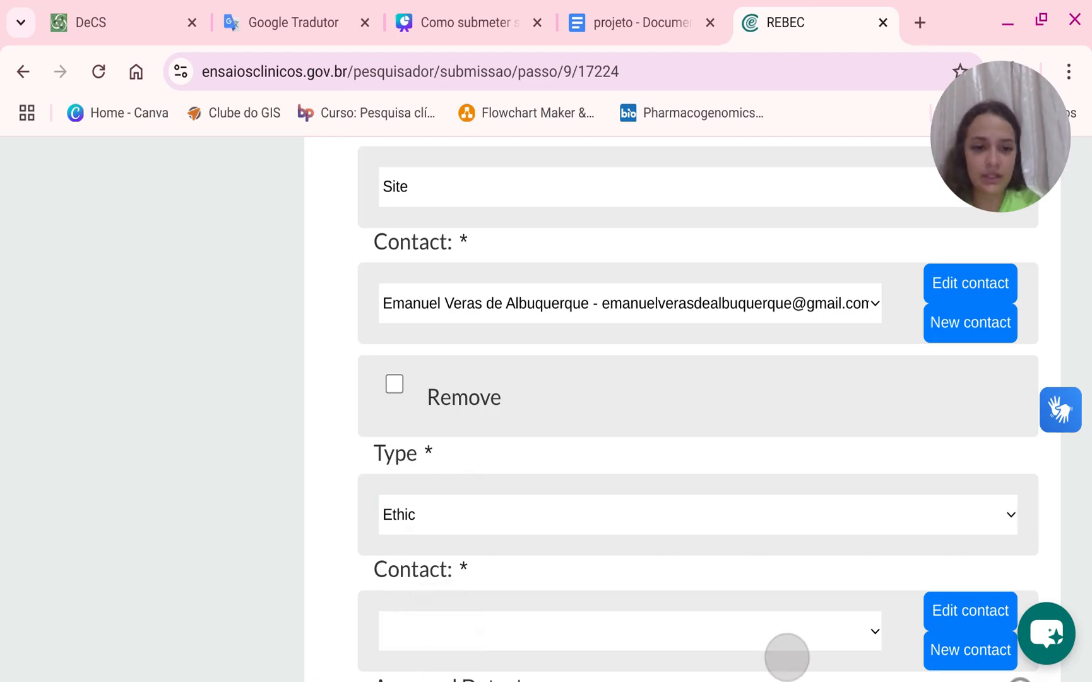
{"action": "left_click", "coordinate": [970, 650]}
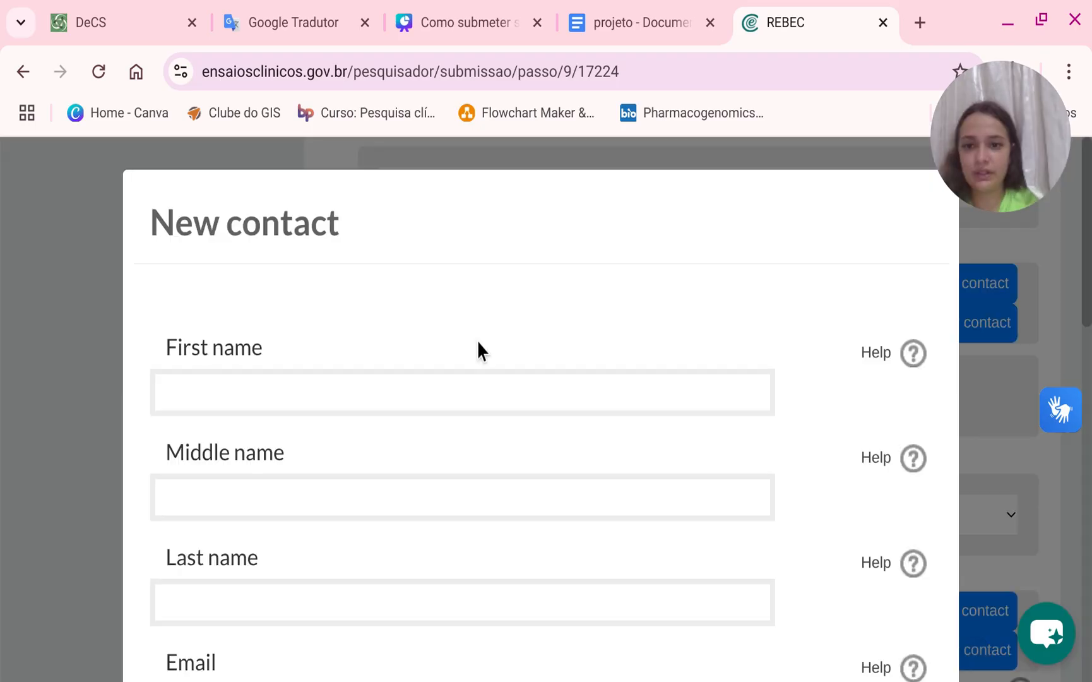
{"action": "left_click", "coordinate": [462, 407]}
{"action": "type", "text": "Ins"}
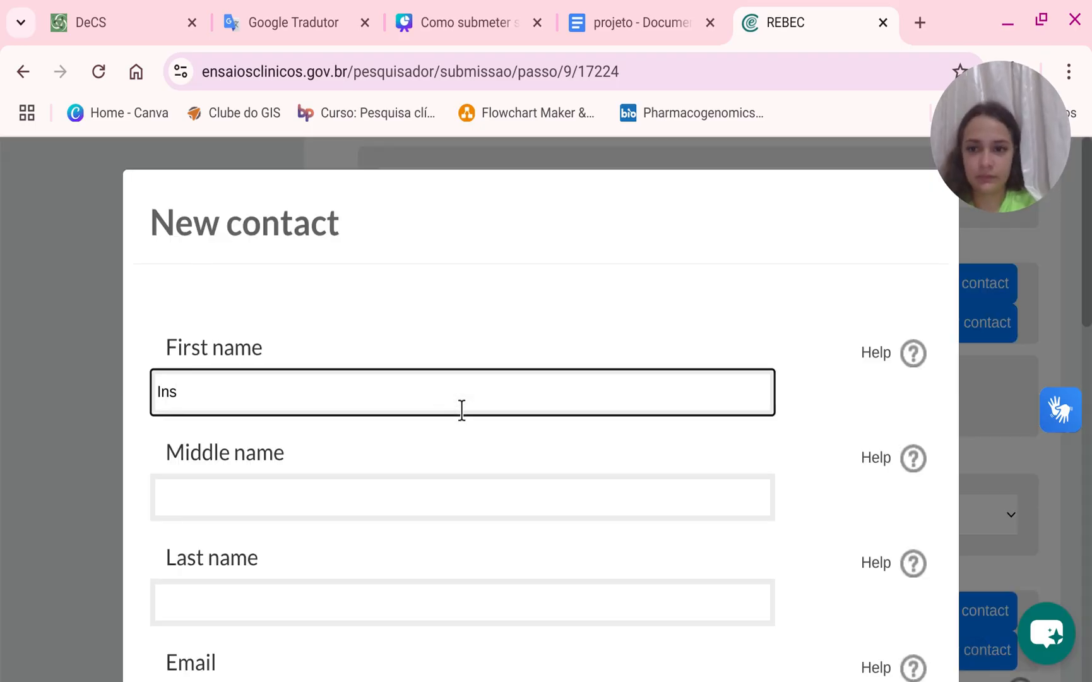
{"action": "type", "text": "tituto"}
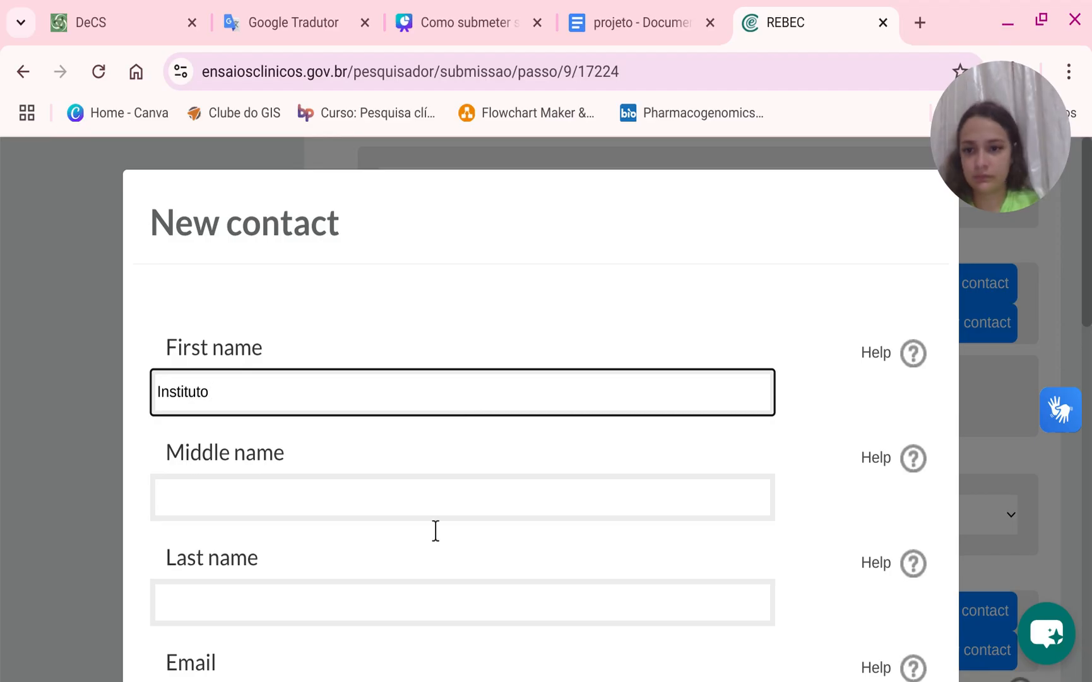
{"action": "left_click", "coordinate": [435, 492]}
{"action": "type", "text": "do"}
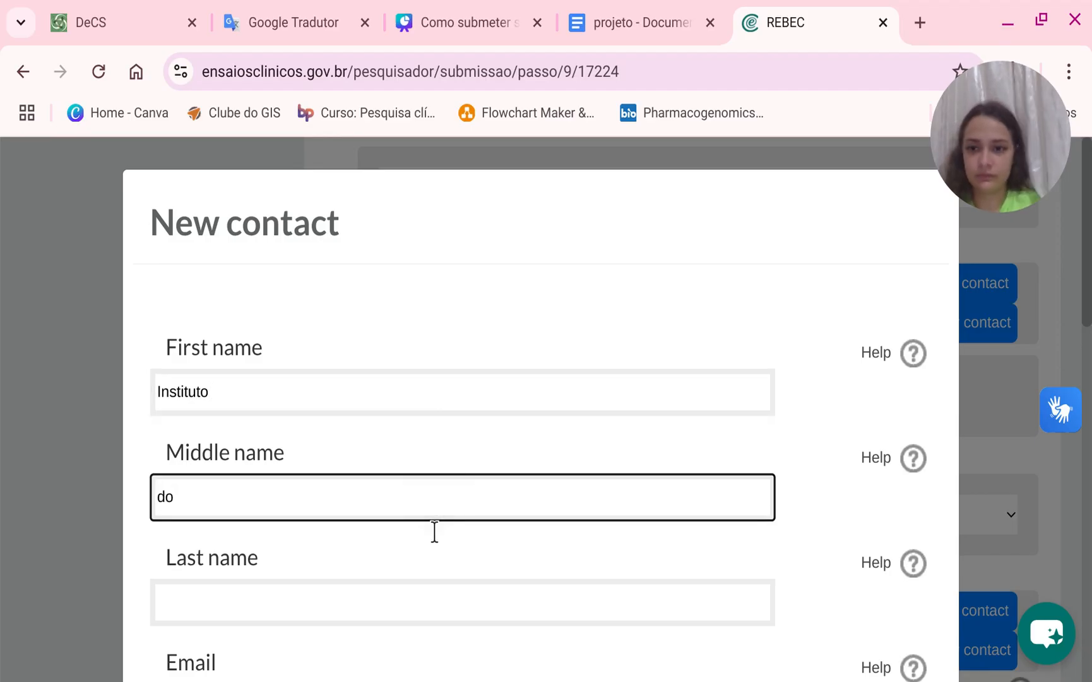
{"action": "left_click", "coordinate": [333, 600]}
{"action": "type", "text": "Câ"}
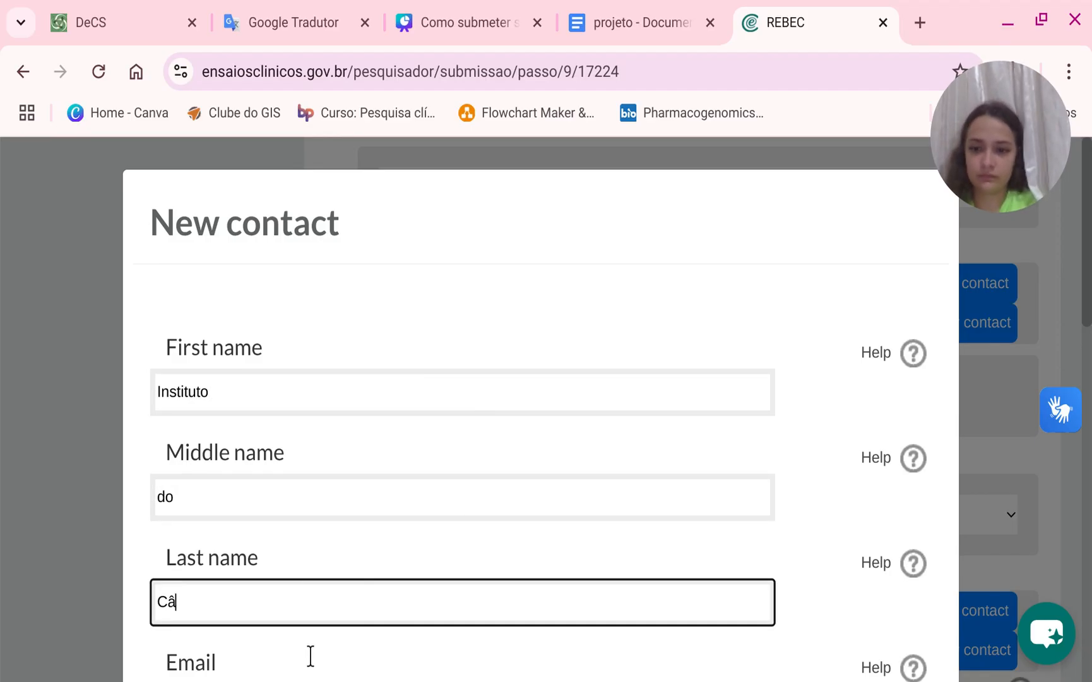
{"action": "type", "text": "ncer do Ceará"}
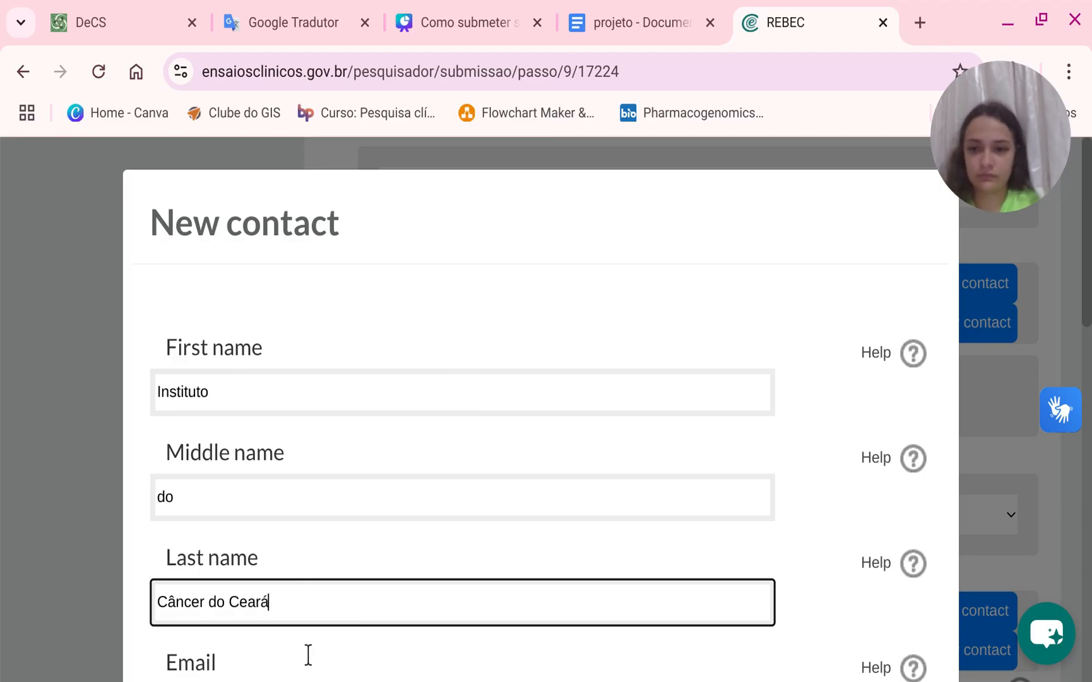
{"action": "scroll", "coordinate": [314, 601], "scroll_direction": "down", "scroll_amount": 1}
{"action": "scroll", "coordinate": [314, 599], "scroll_direction": "down", "scroll_amount": 3}
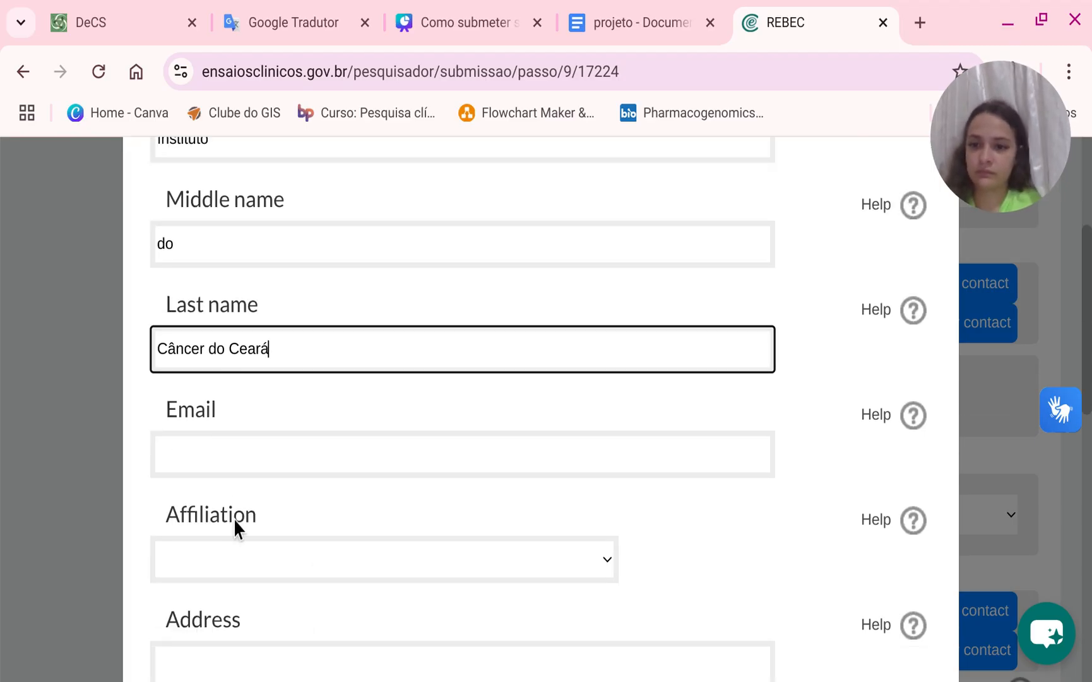
{"action": "left_click", "coordinate": [245, 473]}
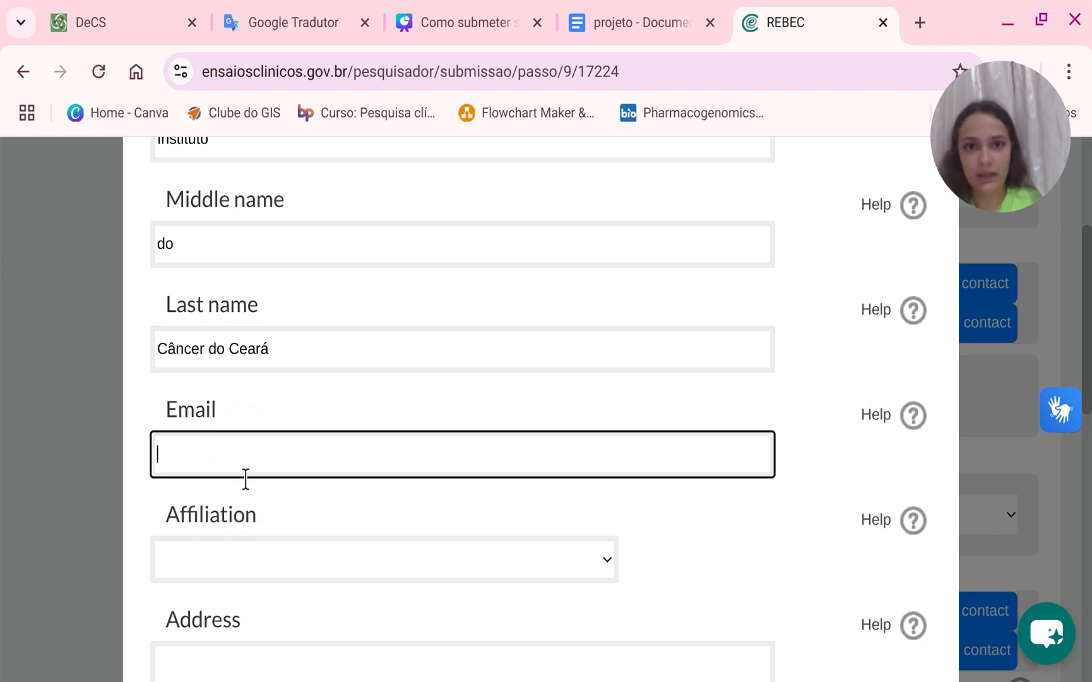
Switch to the projeto document and scroll through it.
{"action": "left_click", "coordinate": [647, 12]}
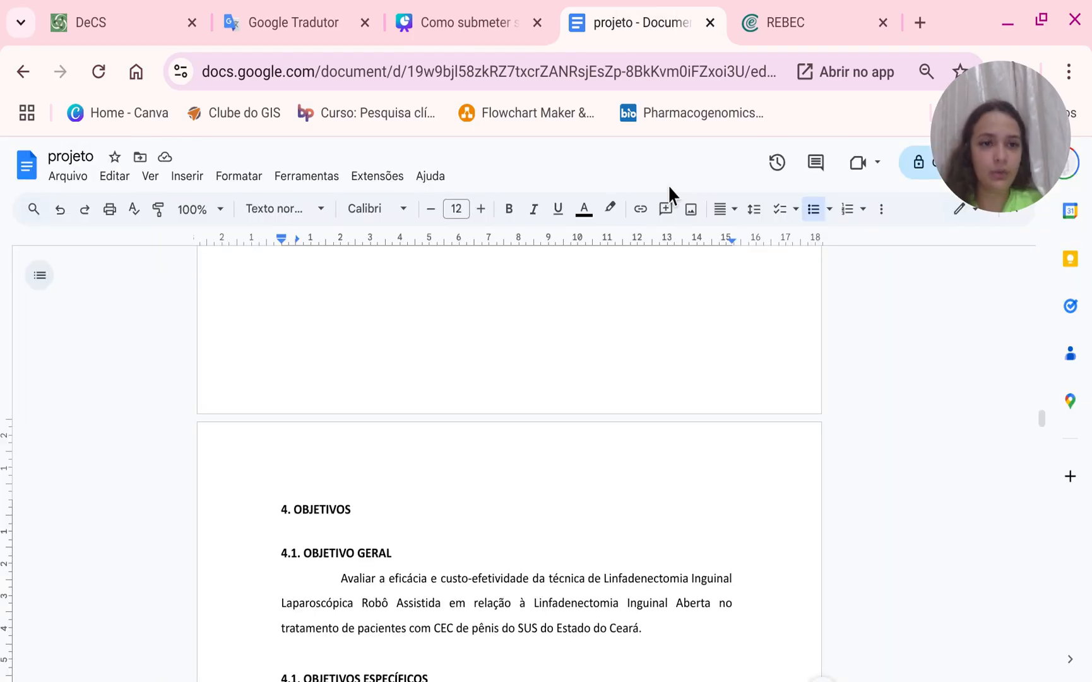
{"action": "scroll", "coordinate": [833, 346], "scroll_direction": "down", "scroll_amount": 20}
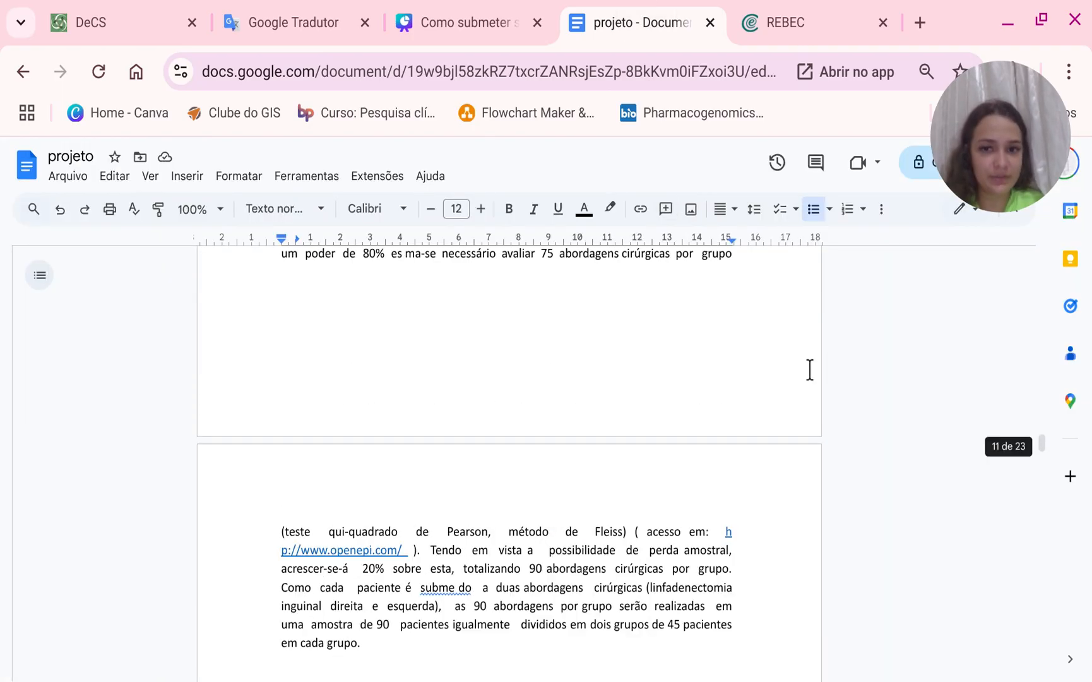
{"action": "scroll", "coordinate": [923, 383], "scroll_direction": "down", "scroll_amount": 10}
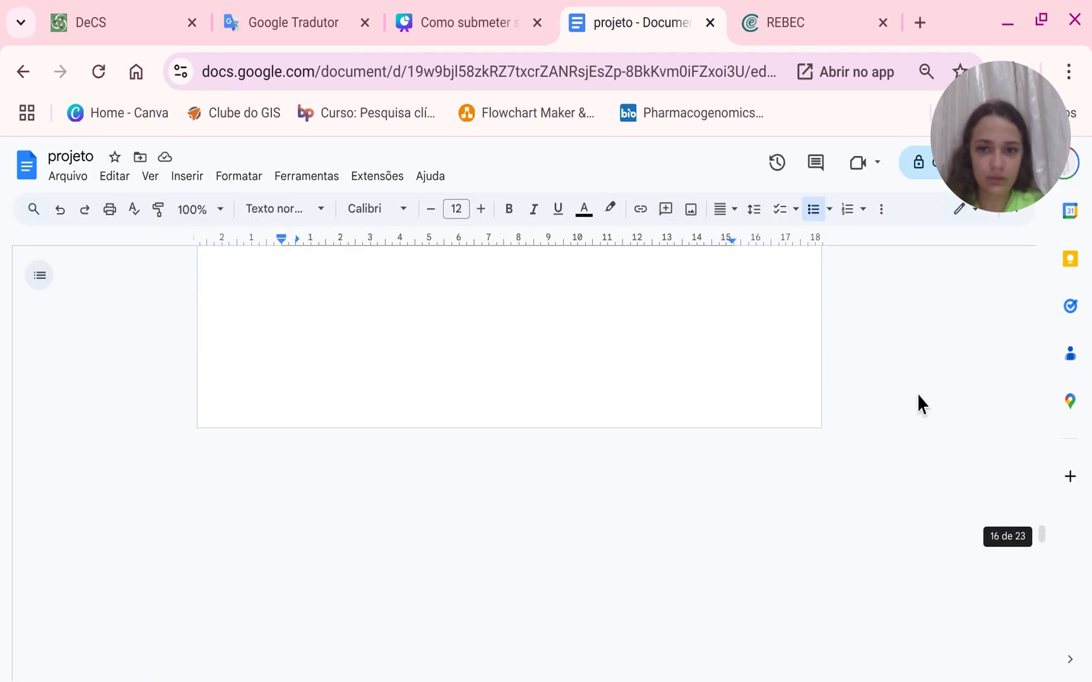
{"action": "scroll", "coordinate": [887, 366], "scroll_direction": "down", "scroll_amount": 20}
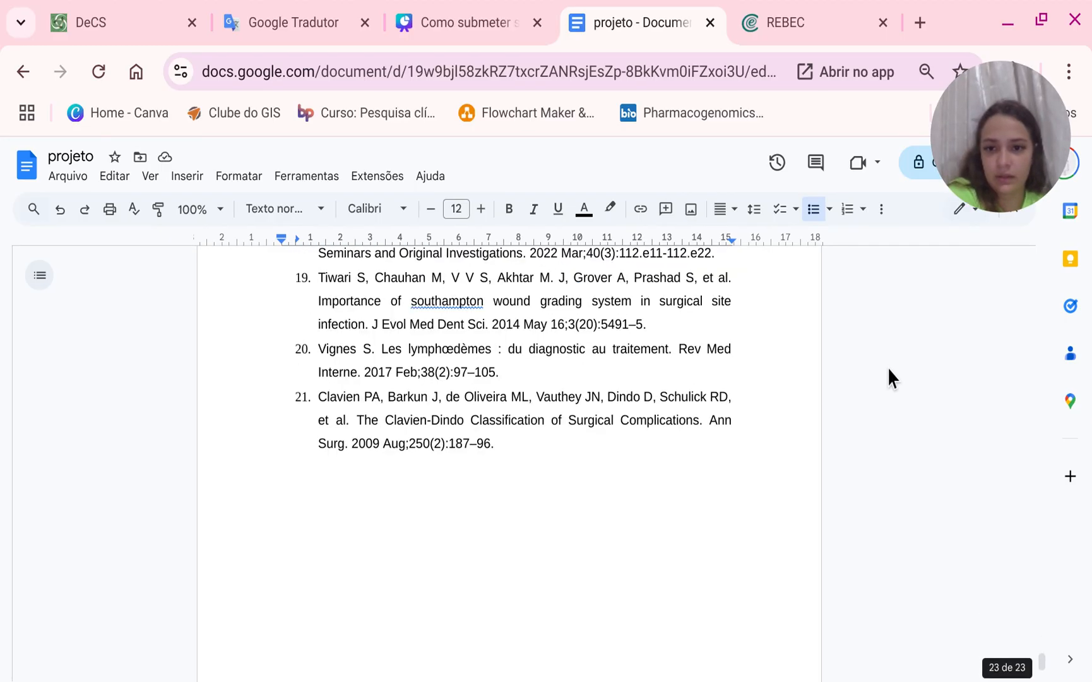
{"action": "scroll", "coordinate": [888, 373], "scroll_direction": "down", "scroll_amount": 4}
{"action": "scroll", "coordinate": [839, 378], "scroll_direction": "up", "scroll_amount": 7}
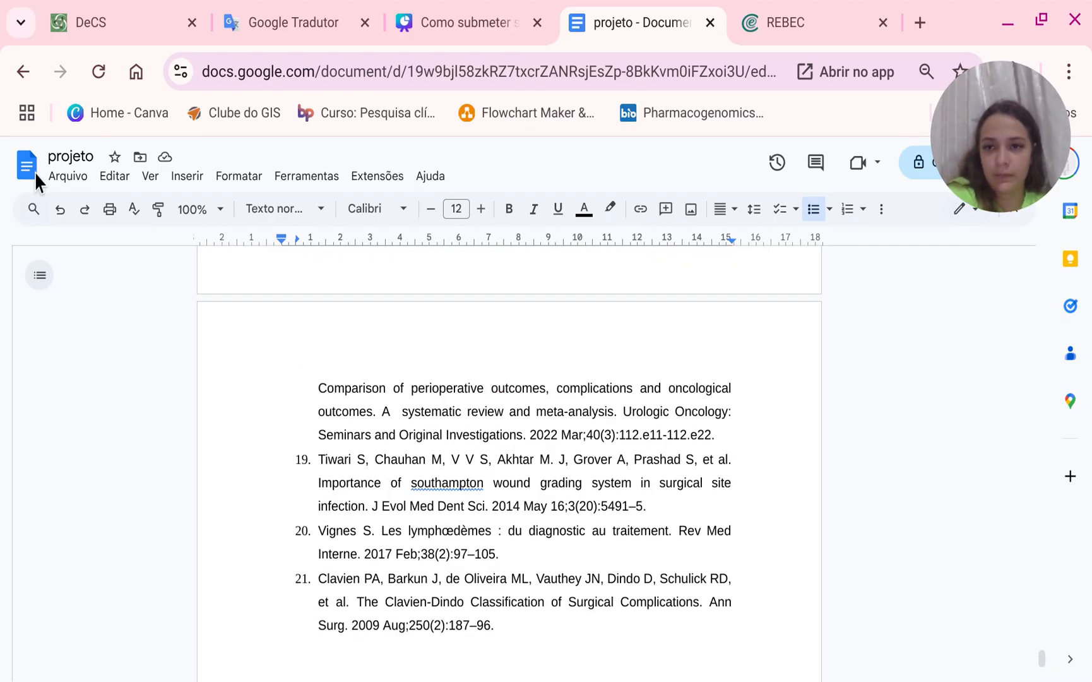
Go to the Google Docs home, browse recent documents and open projeto_GIULIANNA.docx.
{"action": "left_click", "coordinate": [29, 175]}
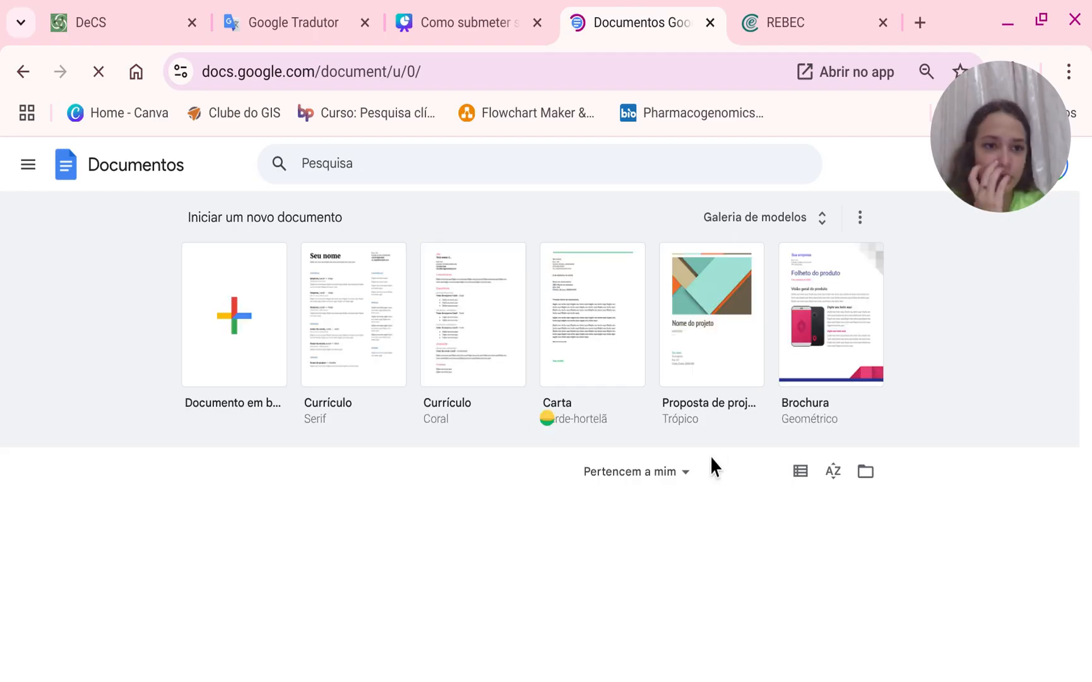
{"action": "scroll", "coordinate": [690, 473], "scroll_direction": "down", "scroll_amount": 4}
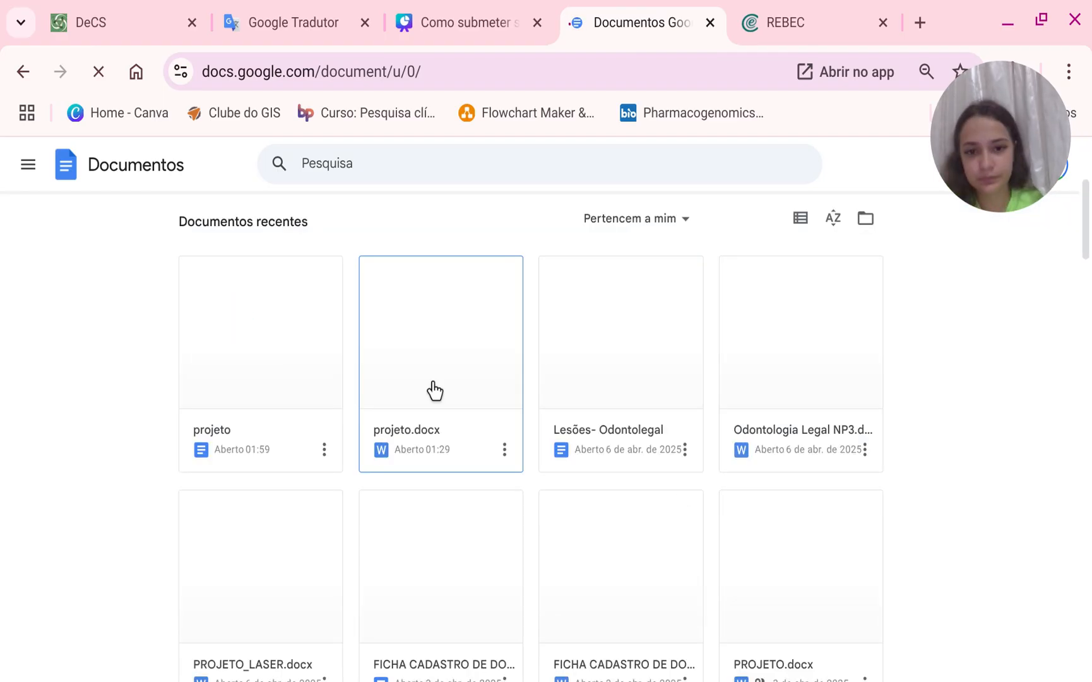
{"action": "scroll", "coordinate": [435, 392], "scroll_direction": "down", "scroll_amount": 2}
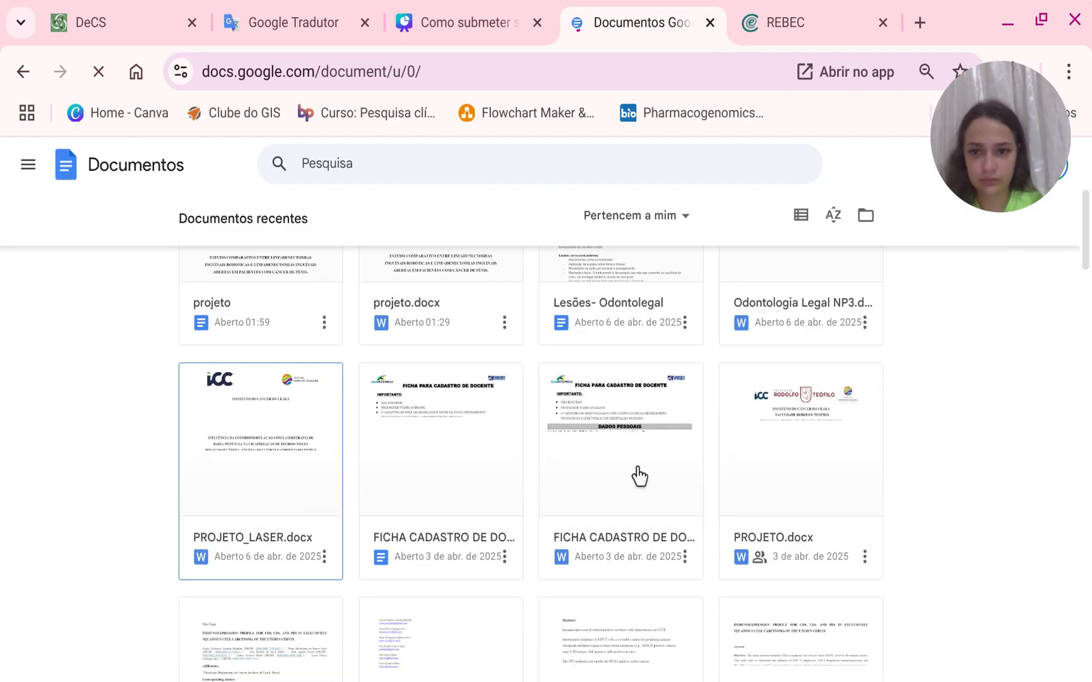
{"action": "scroll", "coordinate": [639, 476], "scroll_direction": "down", "scroll_amount": 4}
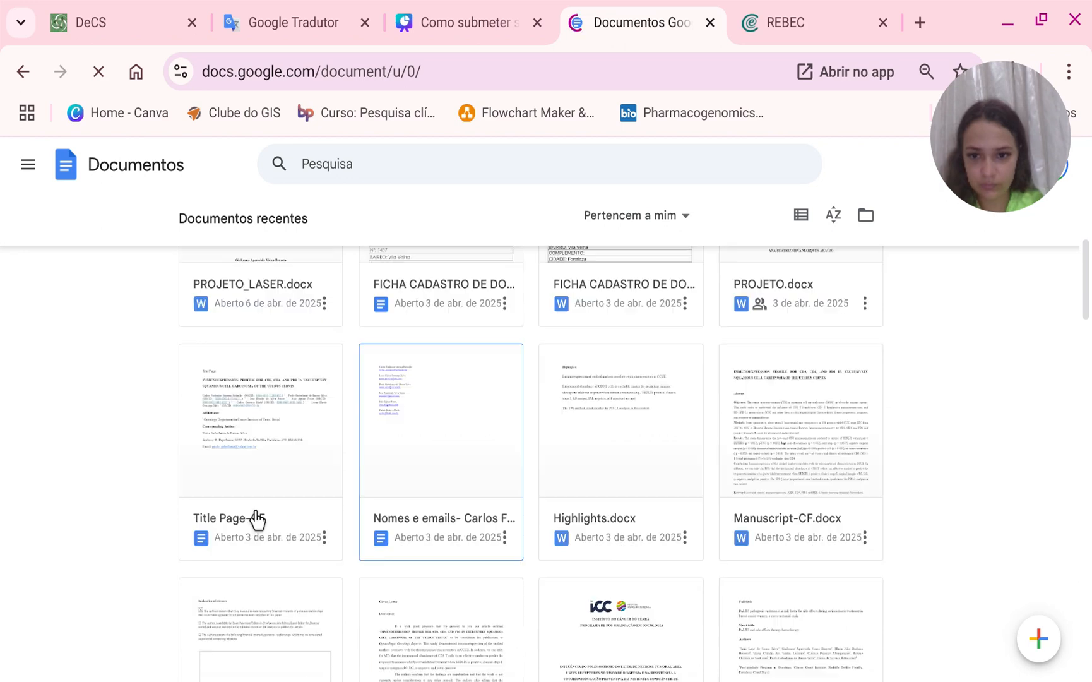
{"action": "scroll", "coordinate": [621, 577], "scroll_direction": "down", "scroll_amount": 8}
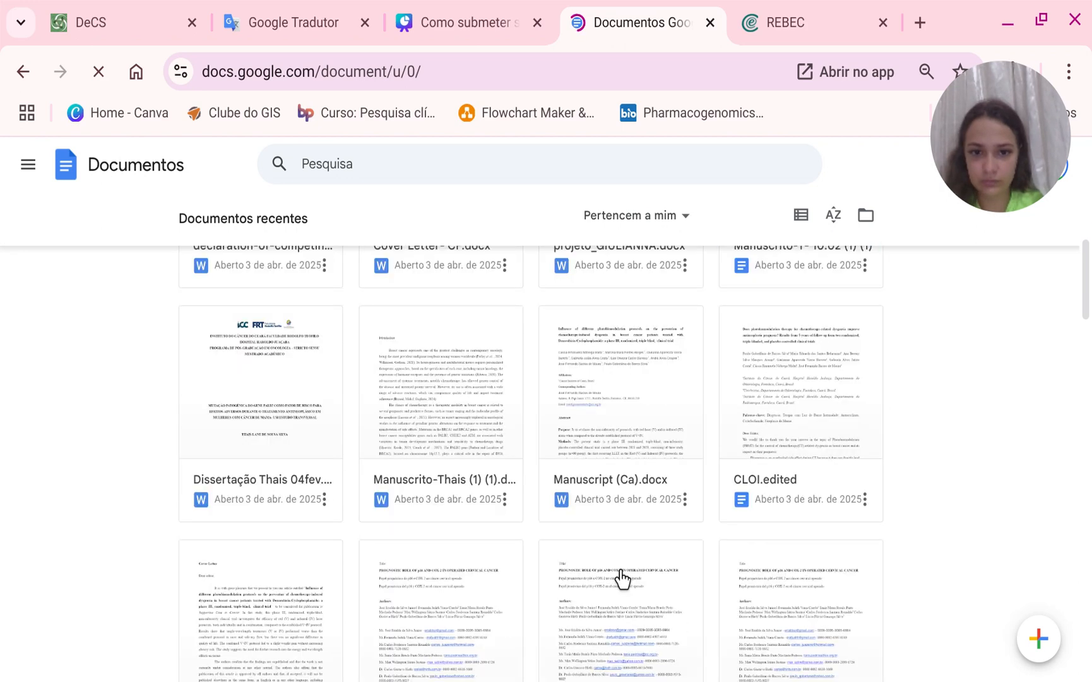
{"action": "scroll", "coordinate": [387, 493], "scroll_direction": "up", "scroll_amount": 2}
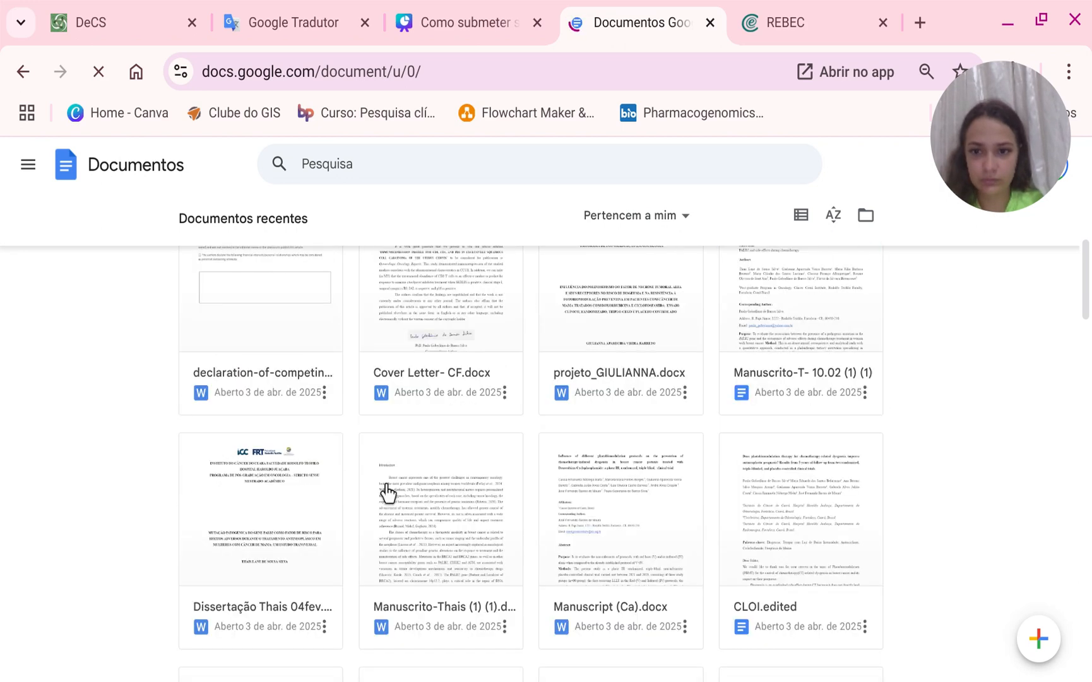
{"action": "left_click", "coordinate": [664, 337]}
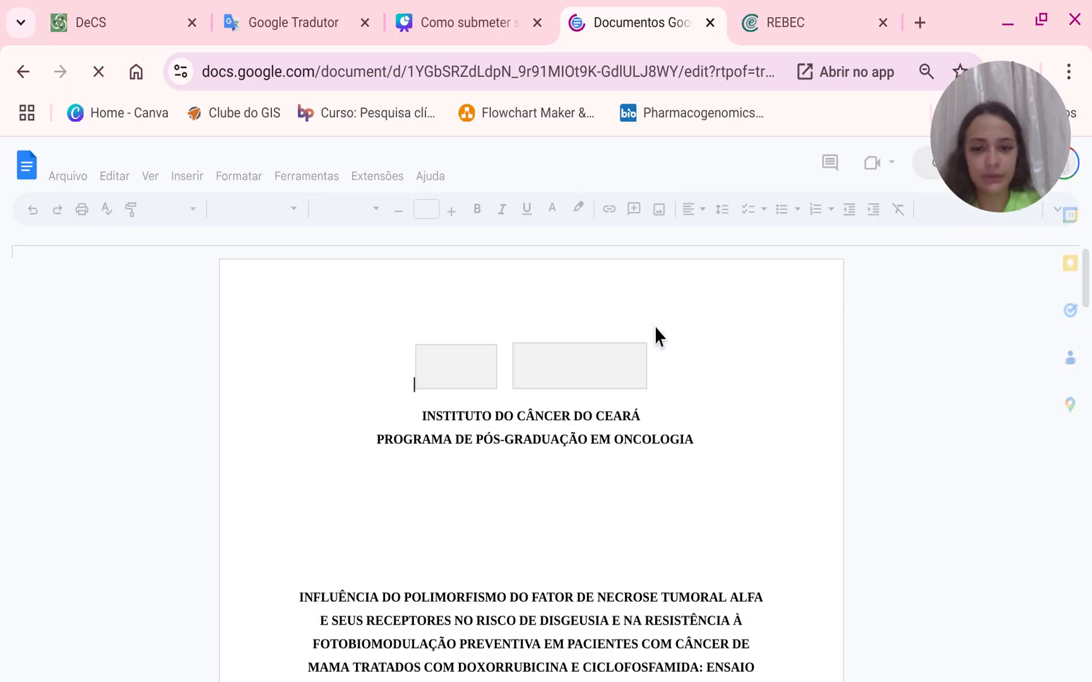
Scroll through projeto_GIULIANNA.docx down to the references section.
{"action": "scroll", "coordinate": [655, 327], "scroll_direction": "down", "scroll_amount": 10}
{"action": "scroll", "coordinate": [650, 363], "scroll_direction": "down", "scroll_amount": 4}
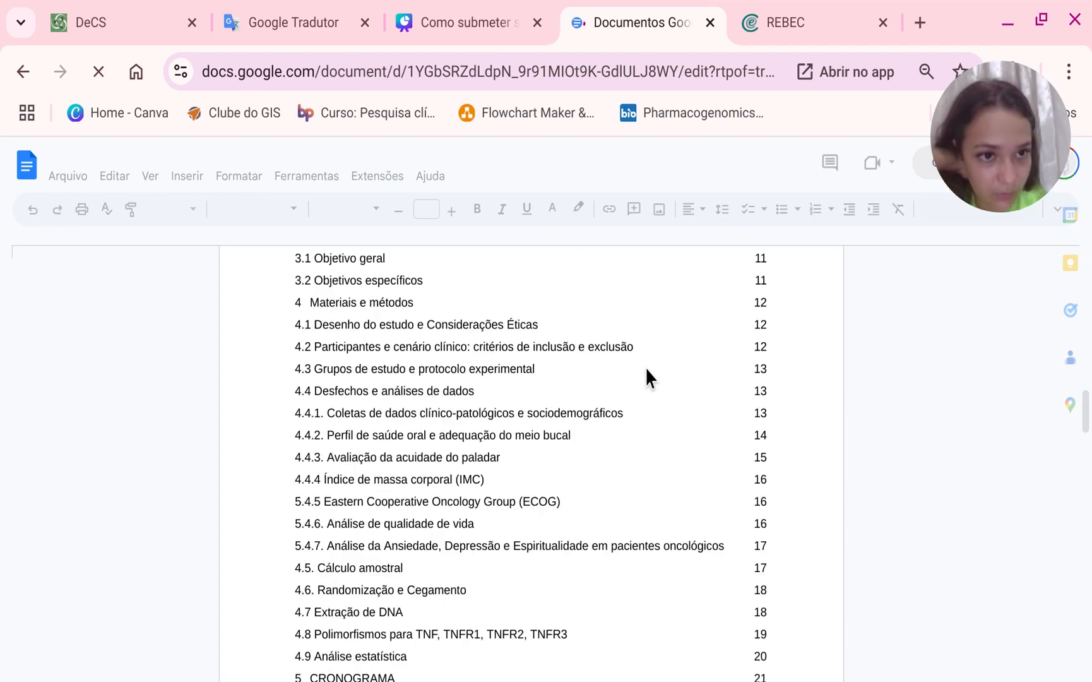
{"action": "scroll", "coordinate": [646, 370], "scroll_direction": "down", "scroll_amount": 7}
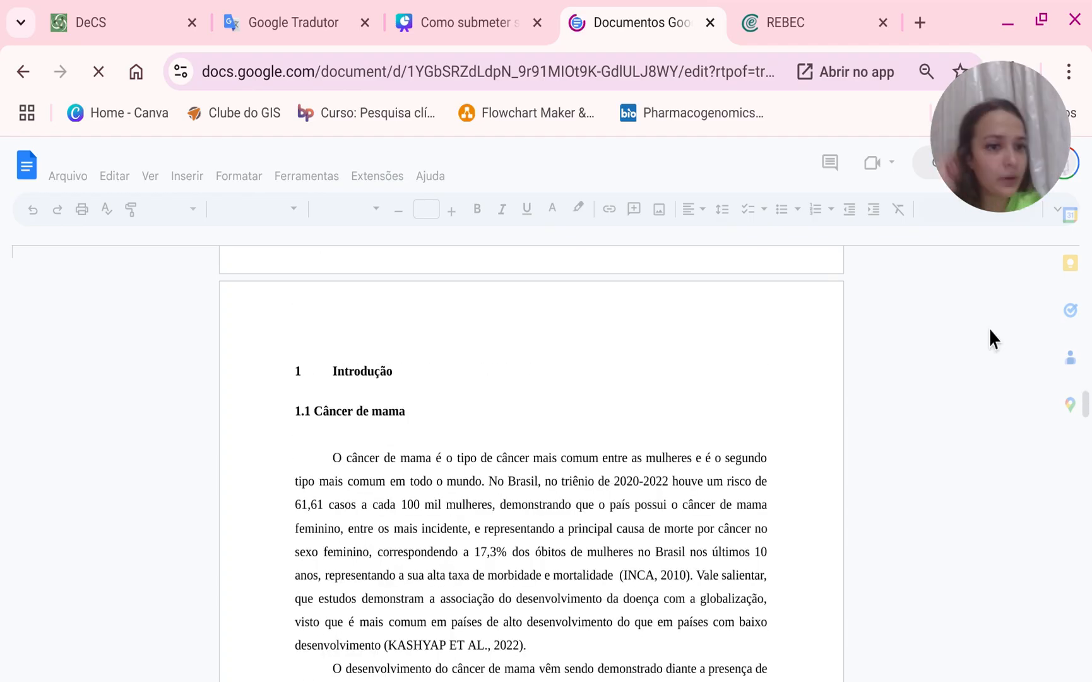
{"action": "scroll", "coordinate": [902, 360], "scroll_direction": "down", "scroll_amount": 15}
{"action": "scroll", "coordinate": [902, 354], "scroll_direction": "down", "scroll_amount": 20}
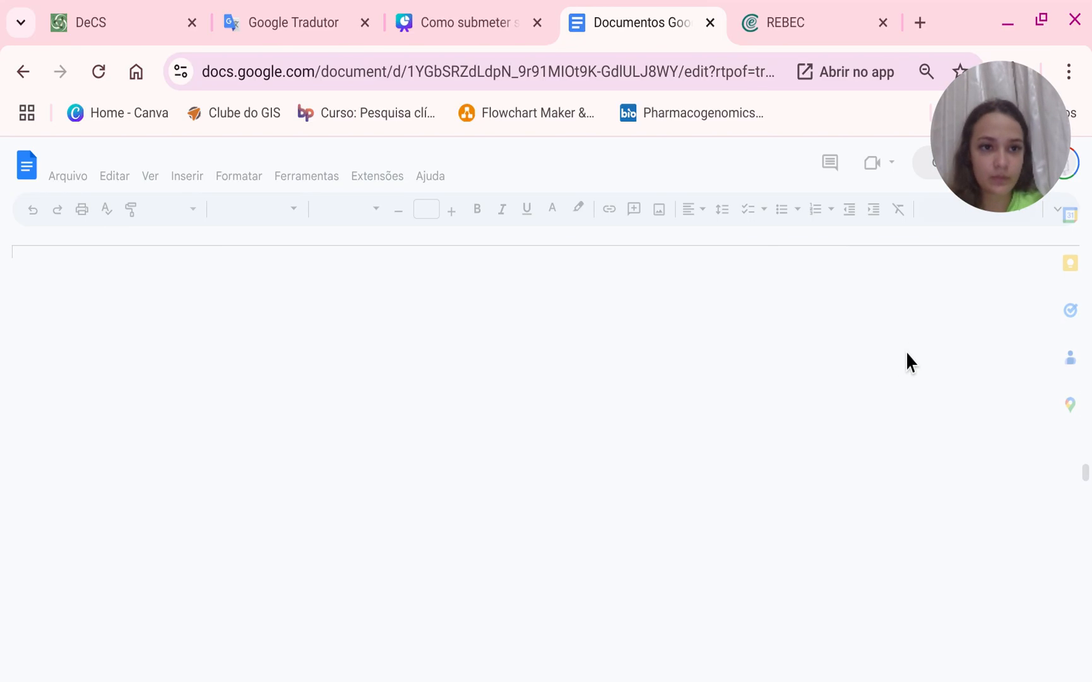
{"action": "scroll", "coordinate": [906, 362], "scroll_direction": "down", "scroll_amount": 10}
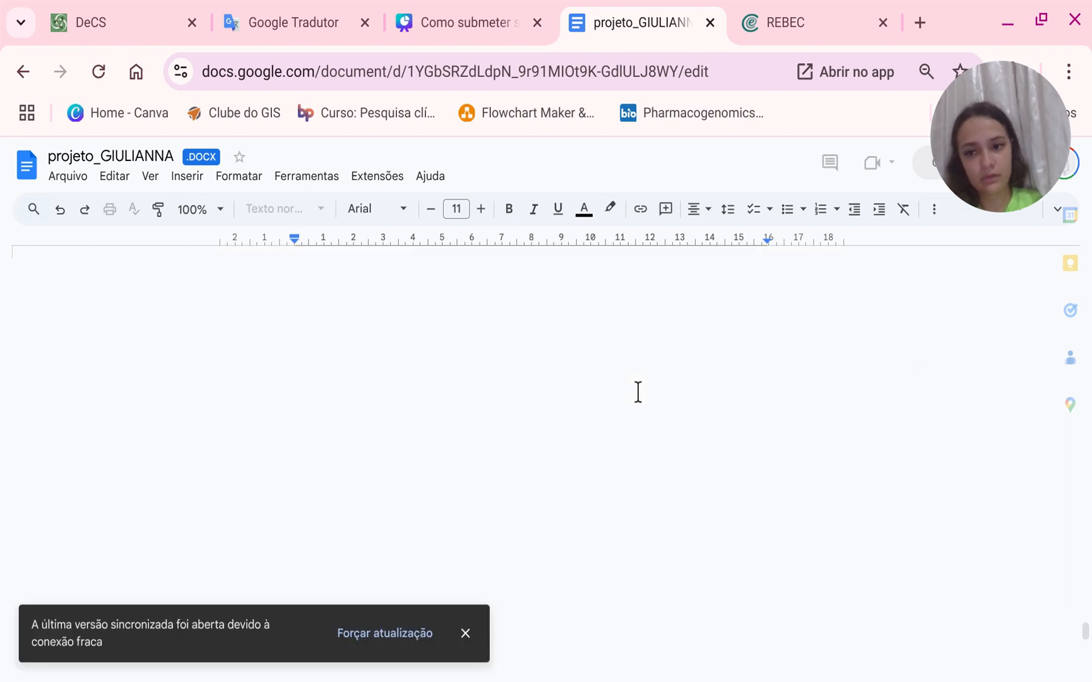
{"action": "scroll", "coordinate": [638, 392], "scroll_direction": "down", "scroll_amount": 1}
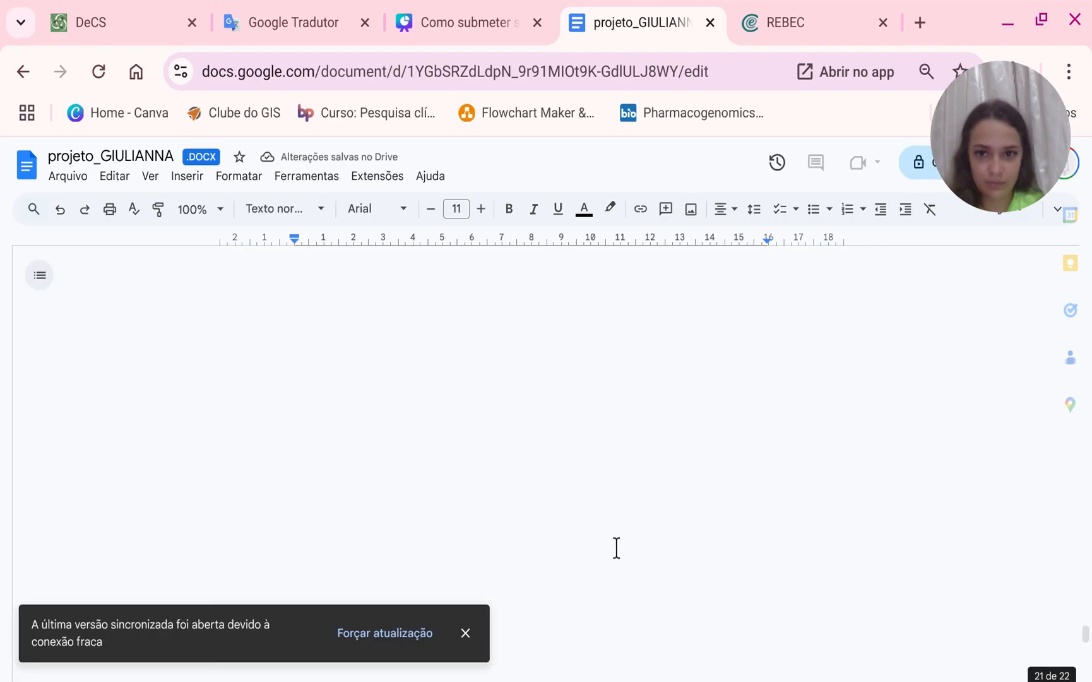
{"action": "scroll", "coordinate": [608, 544], "scroll_direction": "down", "scroll_amount": 4}
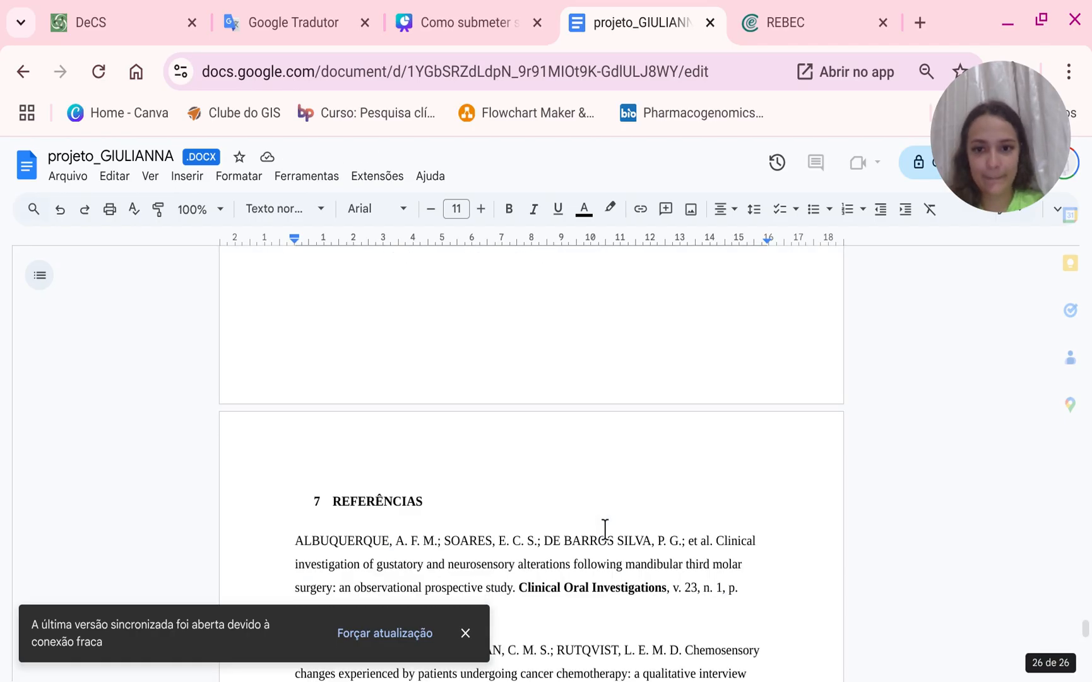
Locate the ethics committee contact box in the consent form and copy its street address.
{"action": "scroll", "coordinate": [605, 529], "scroll_direction": "down", "scroll_amount": 15}
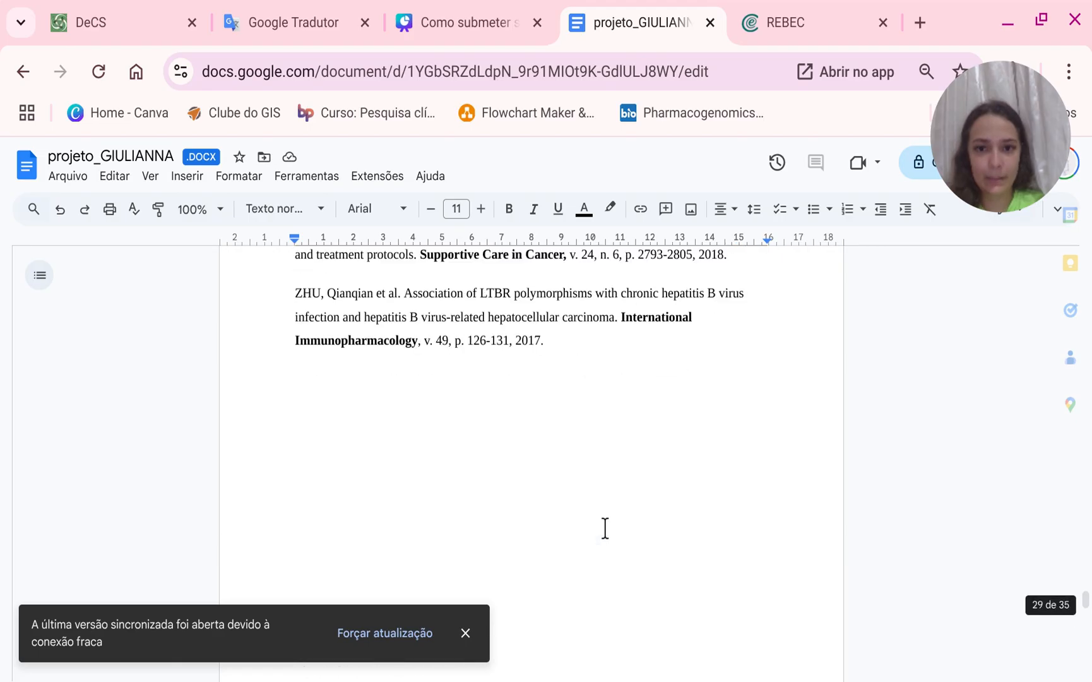
{"action": "scroll", "coordinate": [605, 528], "scroll_direction": "down", "scroll_amount": 10}
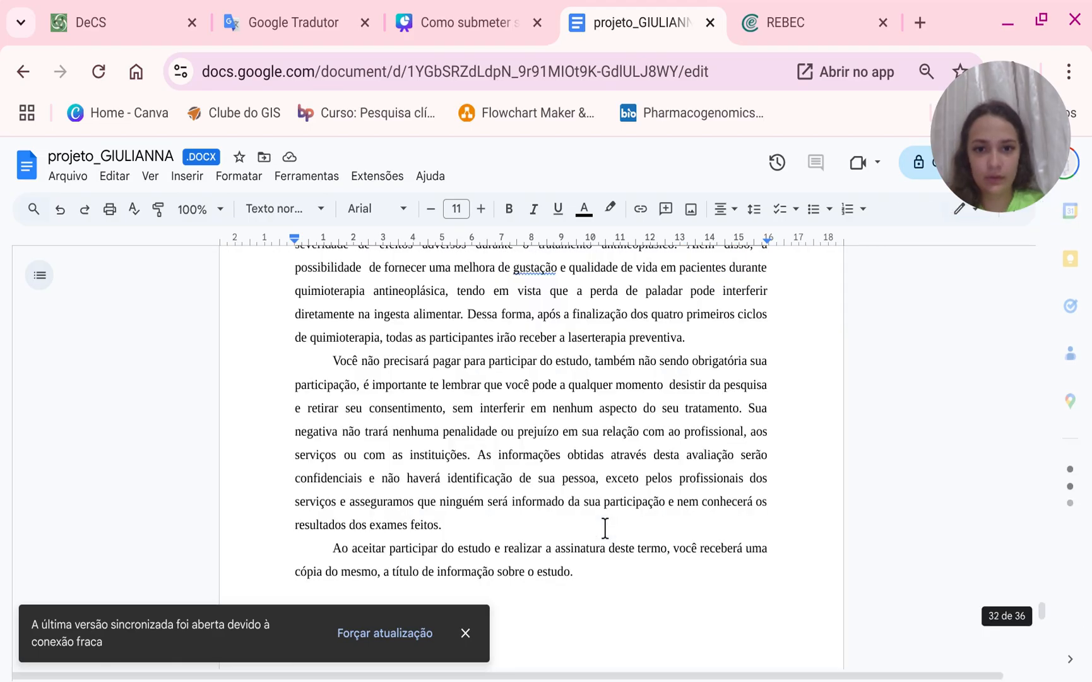
{"action": "scroll", "coordinate": [605, 527], "scroll_direction": "down", "scroll_amount": 5}
{"action": "scroll", "coordinate": [604, 527], "scroll_direction": "down", "scroll_amount": 2}
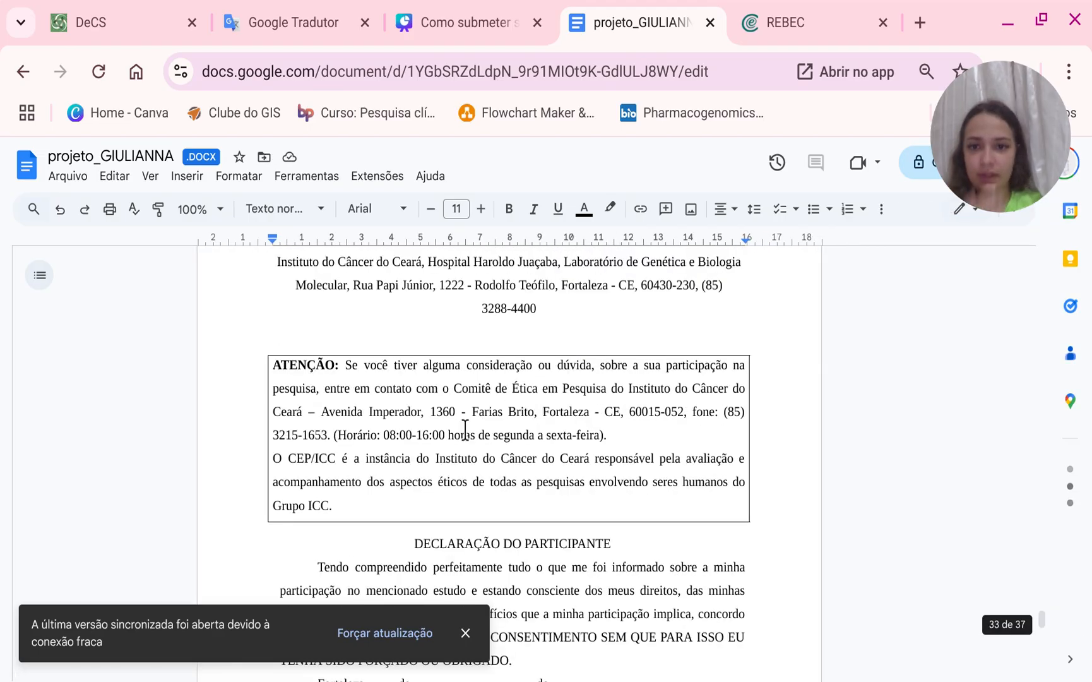
{"action": "scroll", "coordinate": [510, 388], "scroll_direction": "up", "scroll_amount": 4}
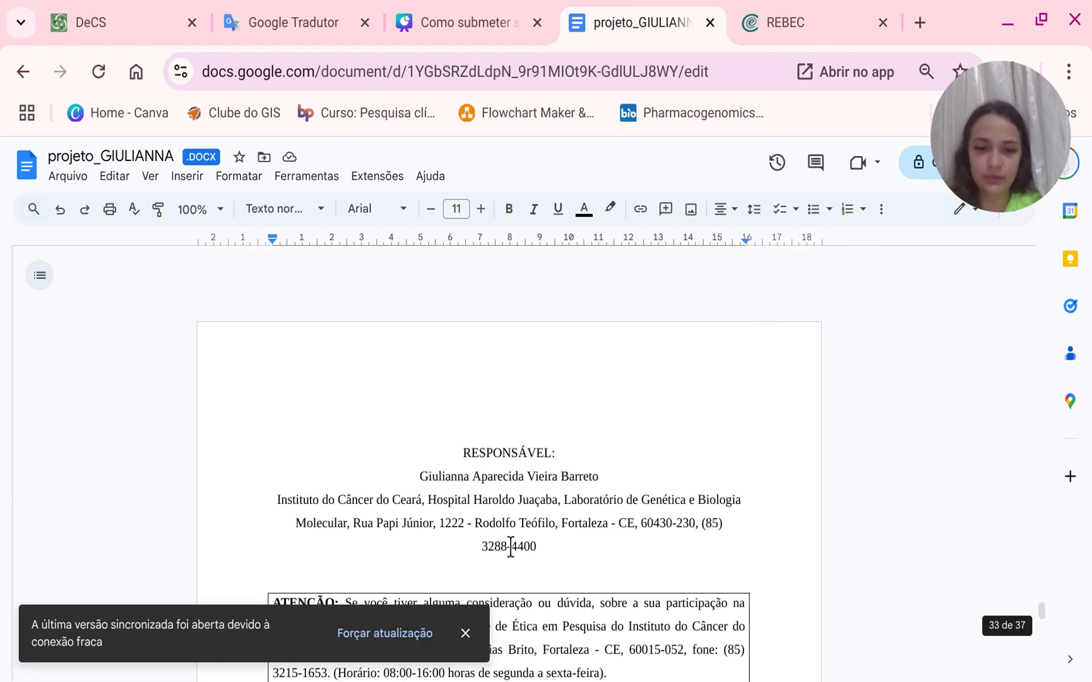
{"action": "scroll", "coordinate": [510, 547], "scroll_direction": "down", "scroll_amount": 4}
{"action": "scroll", "coordinate": [504, 453], "scroll_direction": "right", "scroll_amount": 2}
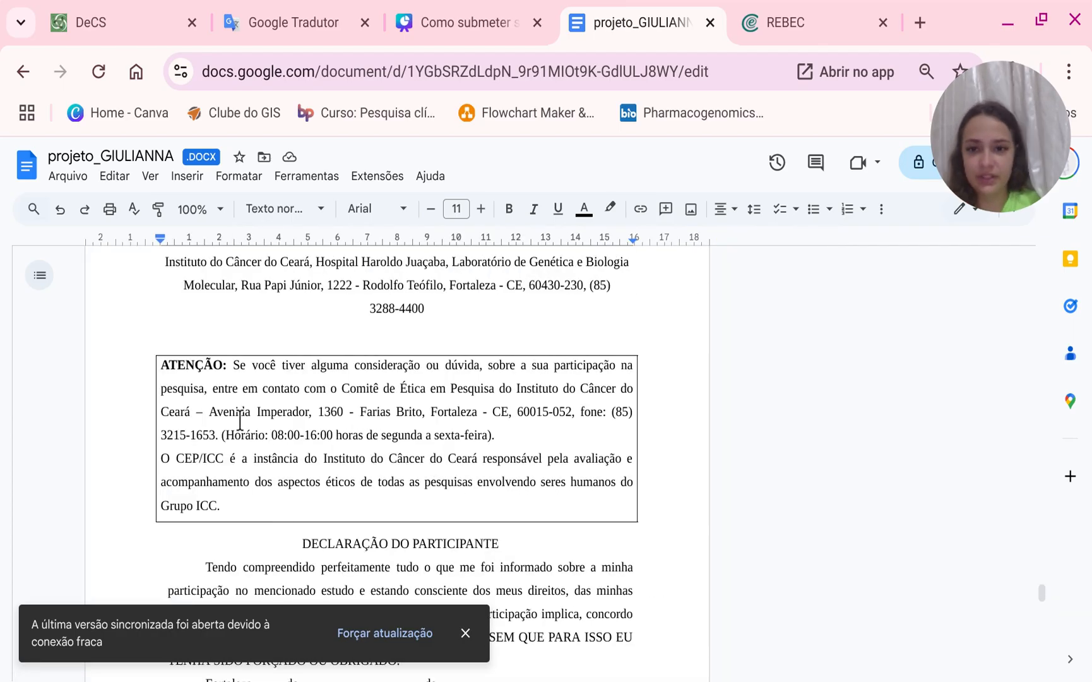
{"action": "left_click", "coordinate": [210, 411]}
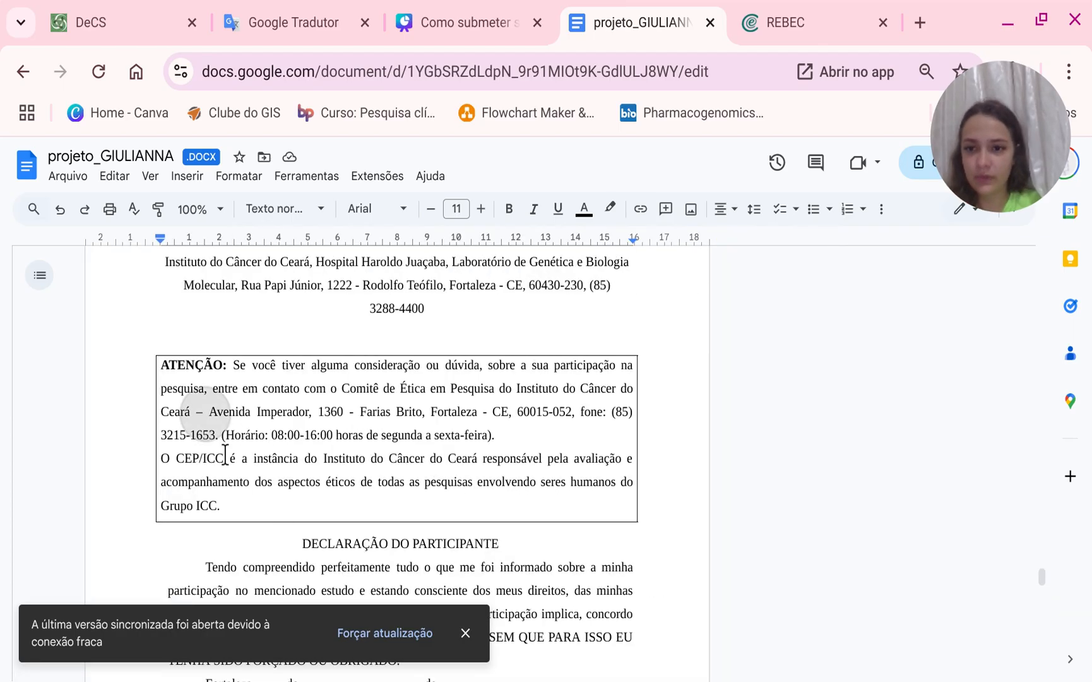
{"action": "left_click", "coordinate": [343, 411], "text": "shift"}
{"action": "key", "text": "ctrl+c"}
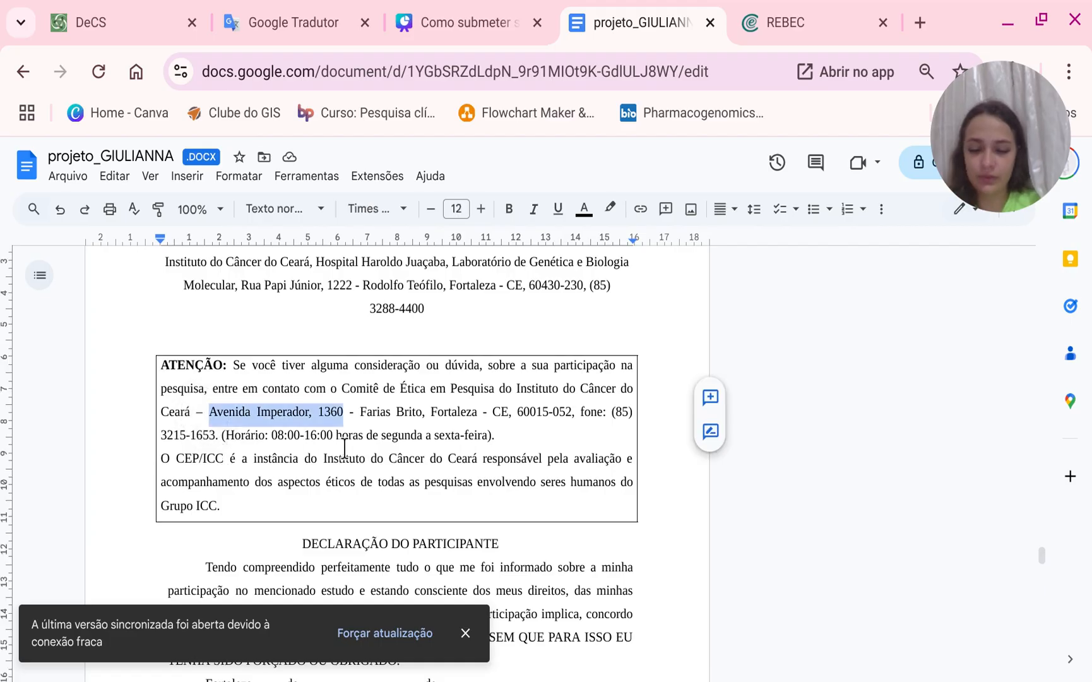
Set the new contact's affiliation to Instituto do Câncer do Ceará.
{"action": "left_click", "coordinate": [763, 23]}
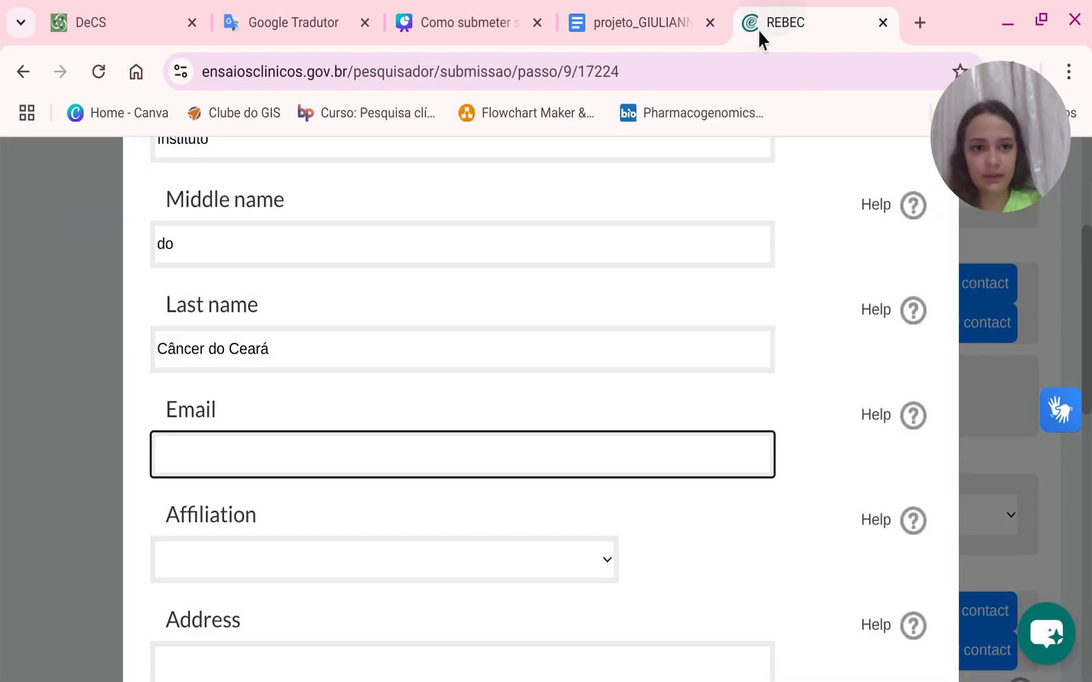
{"action": "left_click", "coordinate": [229, 558]}
{"action": "left_click", "coordinate": [233, 604]}
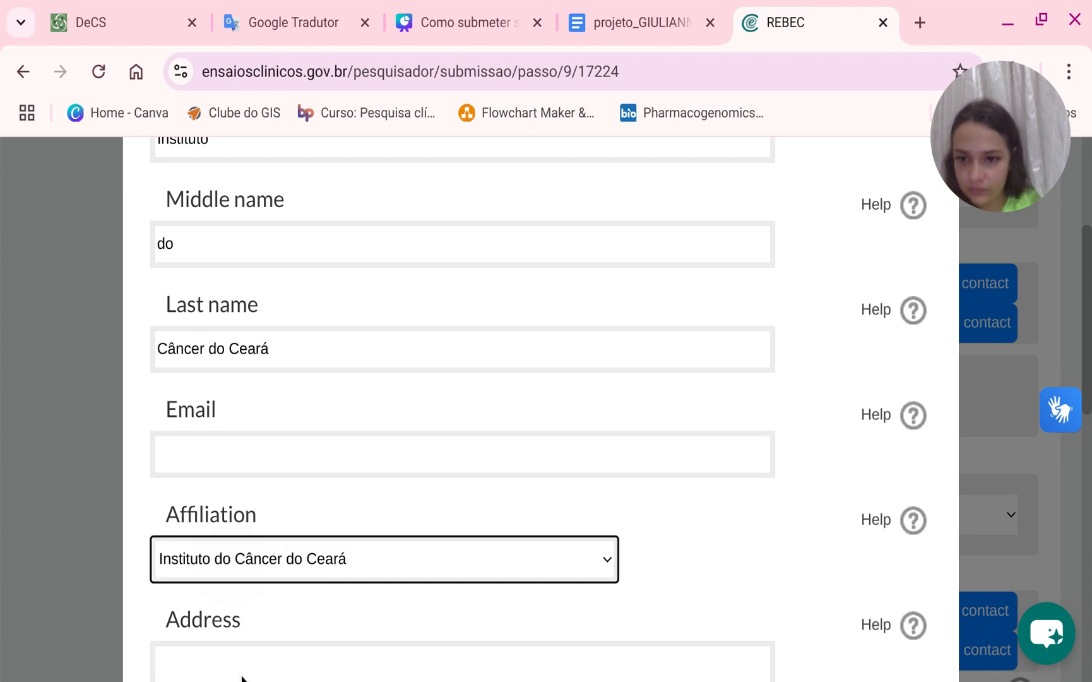
Paste the ethics committee's street address into the contact's address field.
{"action": "scroll", "coordinate": [237, 651], "scroll_direction": "down", "scroll_amount": 2}
{"action": "left_click", "coordinate": [241, 546]}
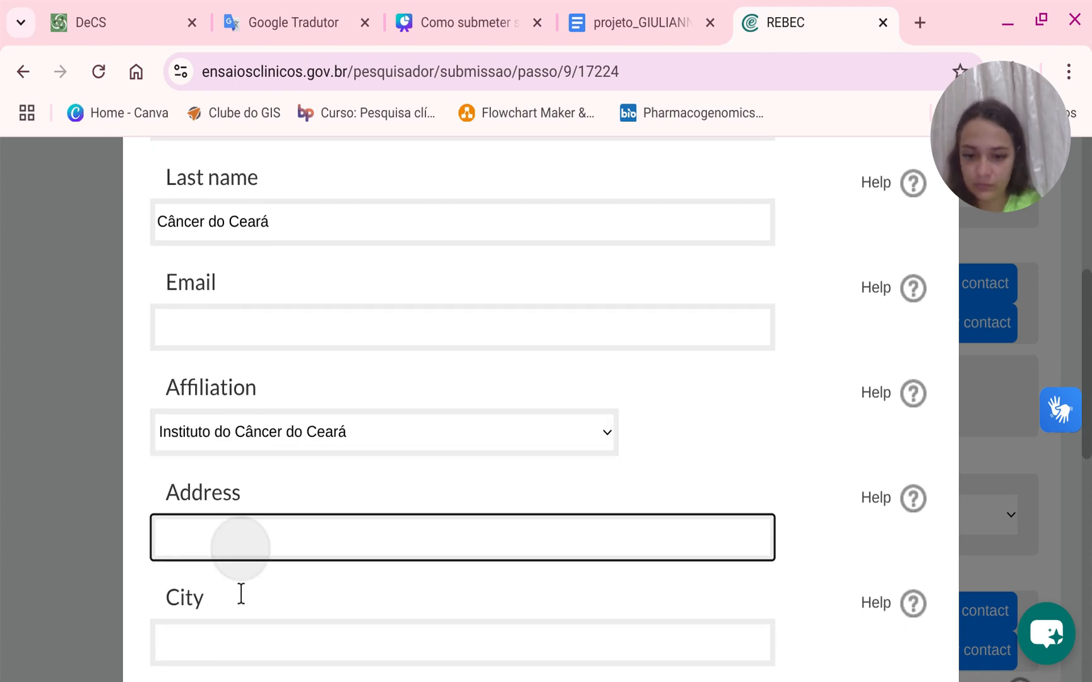
{"action": "key", "text": "ctrl+v"}
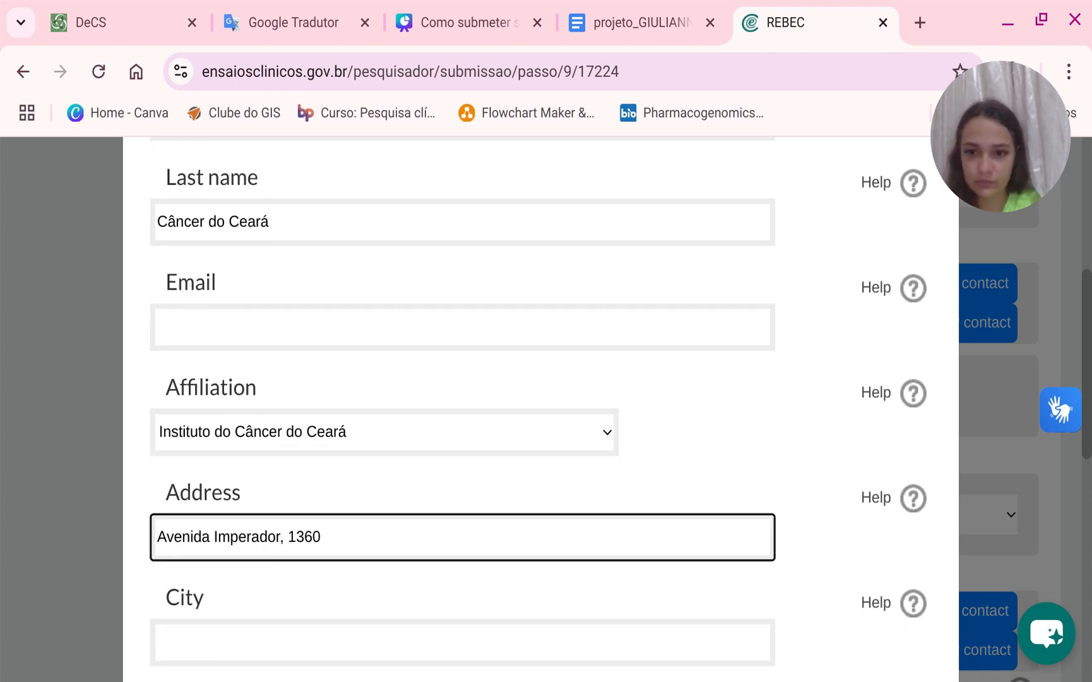
Enter Fortaleza as the city, accepting the browser's autofill suggestion.
{"action": "left_click", "coordinate": [253, 644]}
{"action": "scroll", "coordinate": [253, 651], "scroll_direction": "down", "scroll_amount": 2}
{"action": "type", "text": "Forta"}
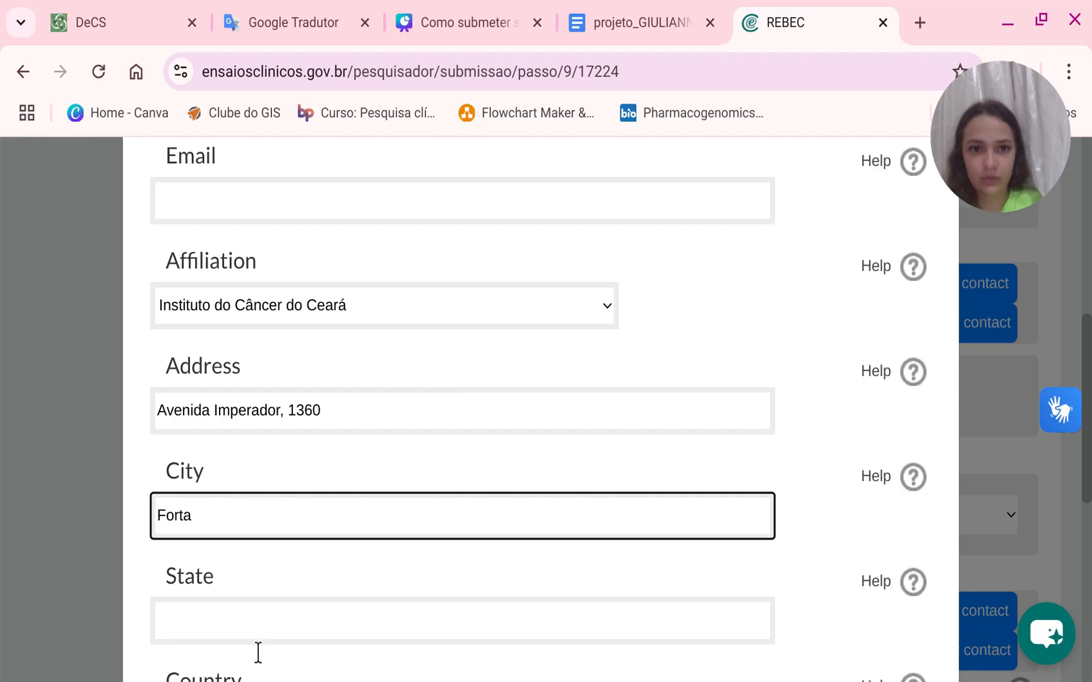
{"action": "left_click", "coordinate": [904, 205]}
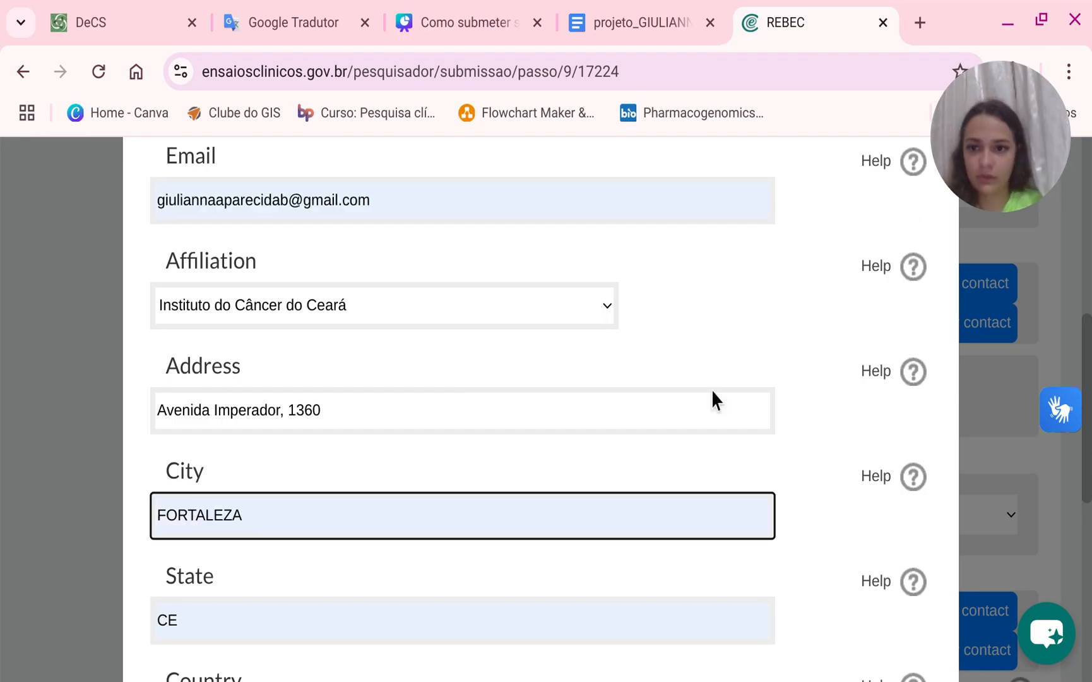
Clear the autofilled email field of the contact form.
{"action": "left_click", "coordinate": [647, 13]}
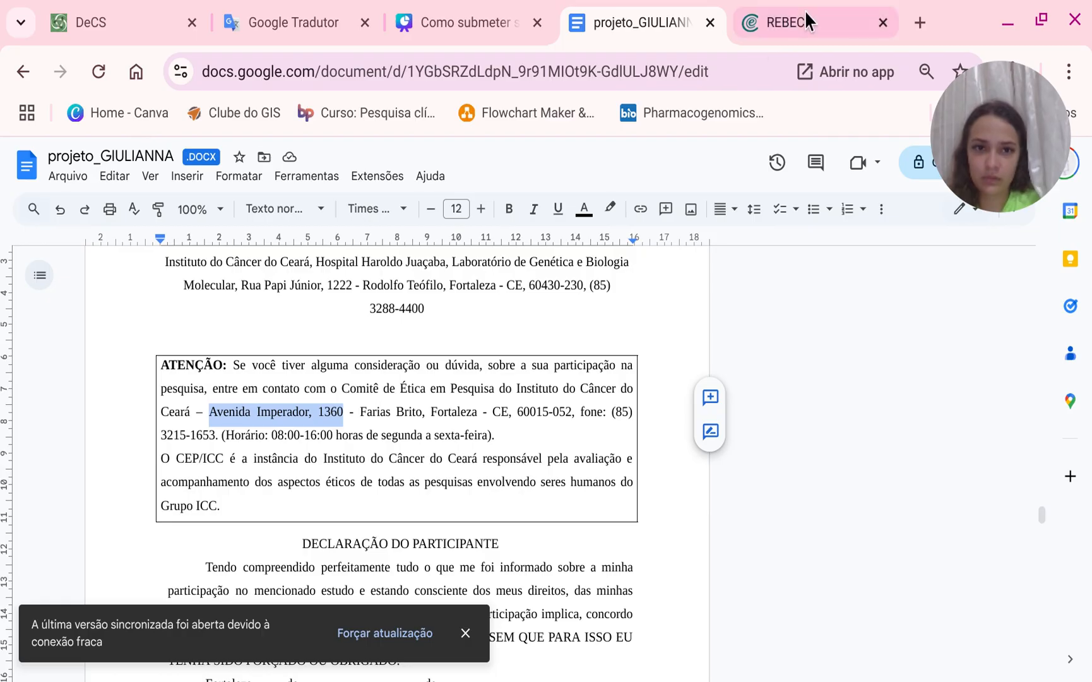
{"action": "left_click", "coordinate": [824, 14]}
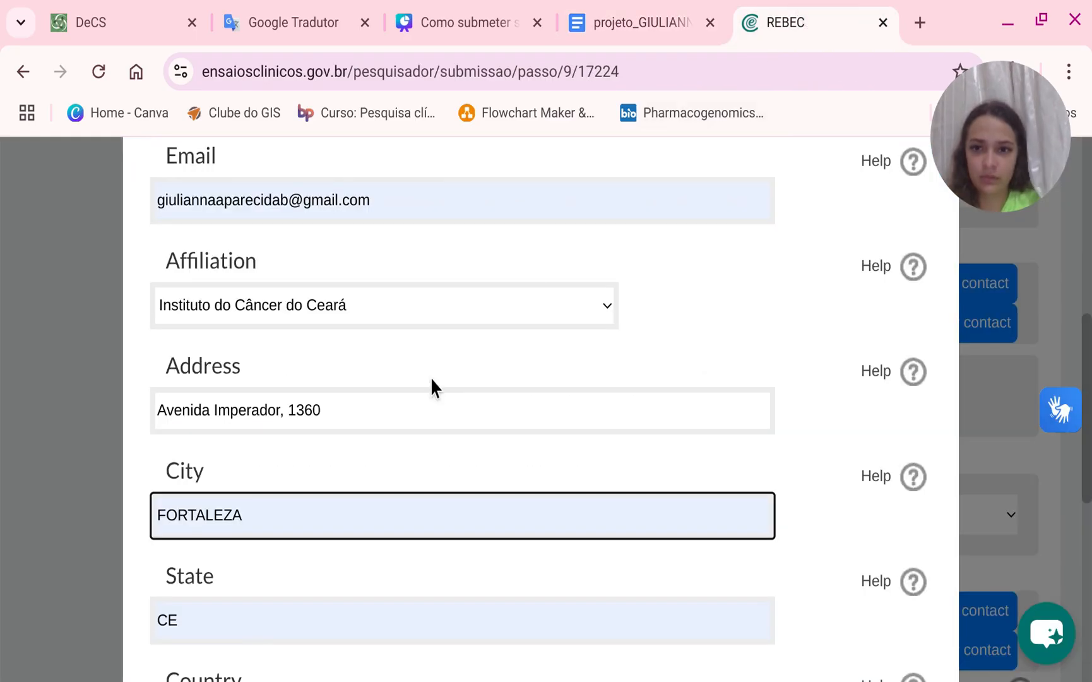
{"action": "double_click", "coordinate": [391, 200]}
{"action": "triple_click", "coordinate": [391, 201]}
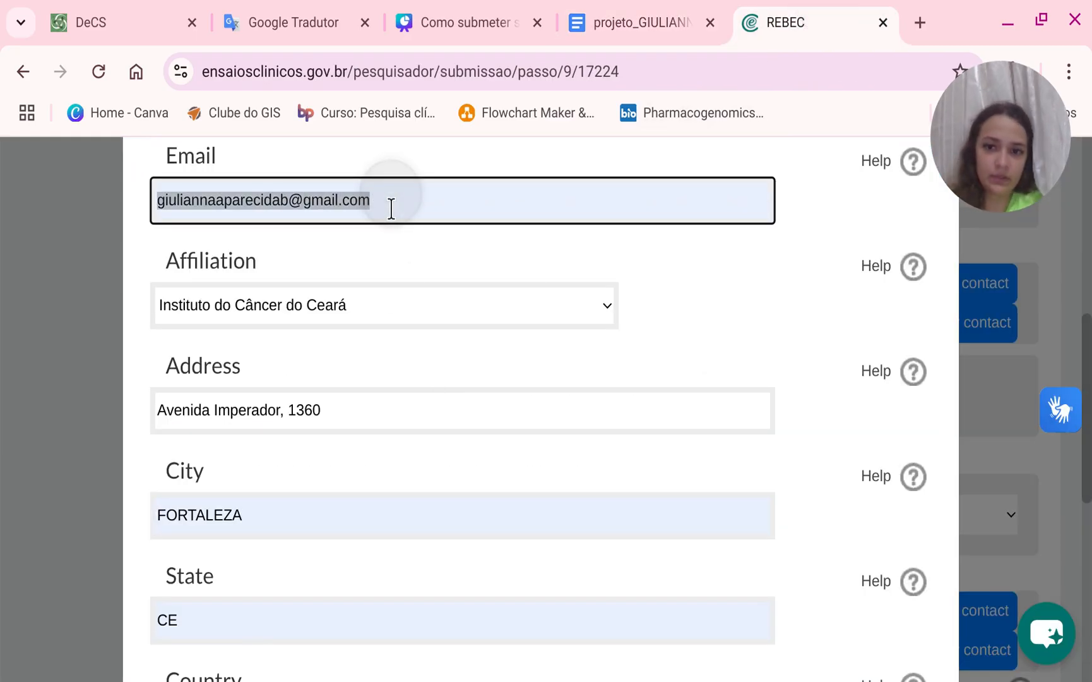
{"action": "key", "text": "BackSpace"}
Clear the autofilled zip code field.
{"action": "scroll", "coordinate": [429, 322], "scroll_direction": "down", "scroll_amount": 6}
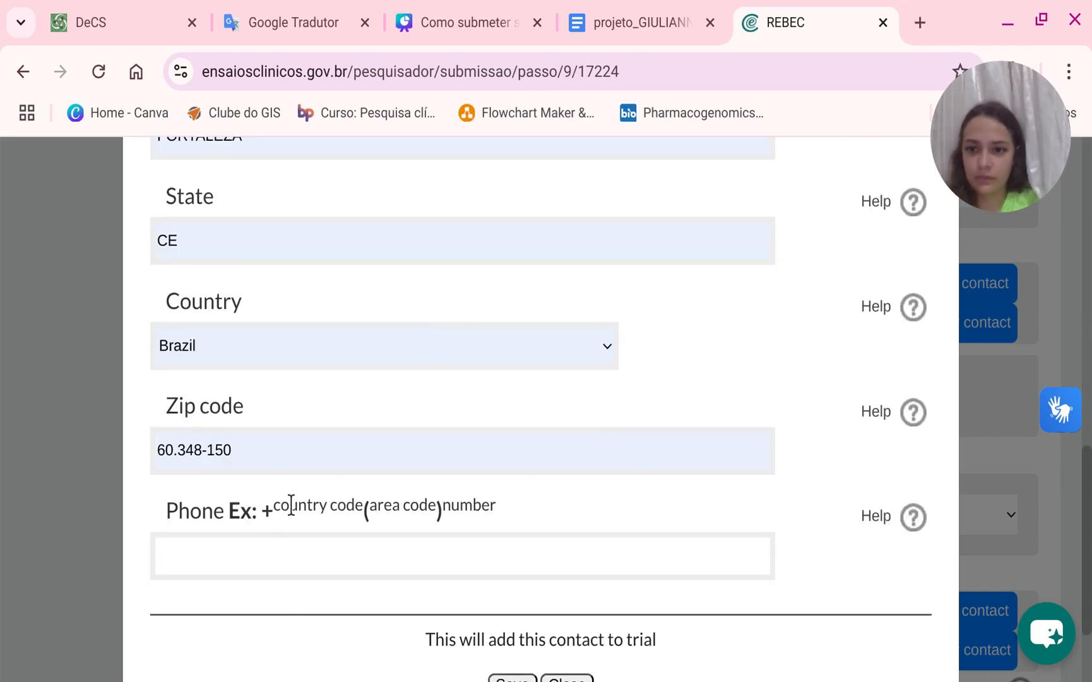
{"action": "triple_click", "coordinate": [290, 466]}
{"action": "key", "text": "BackSpace"}
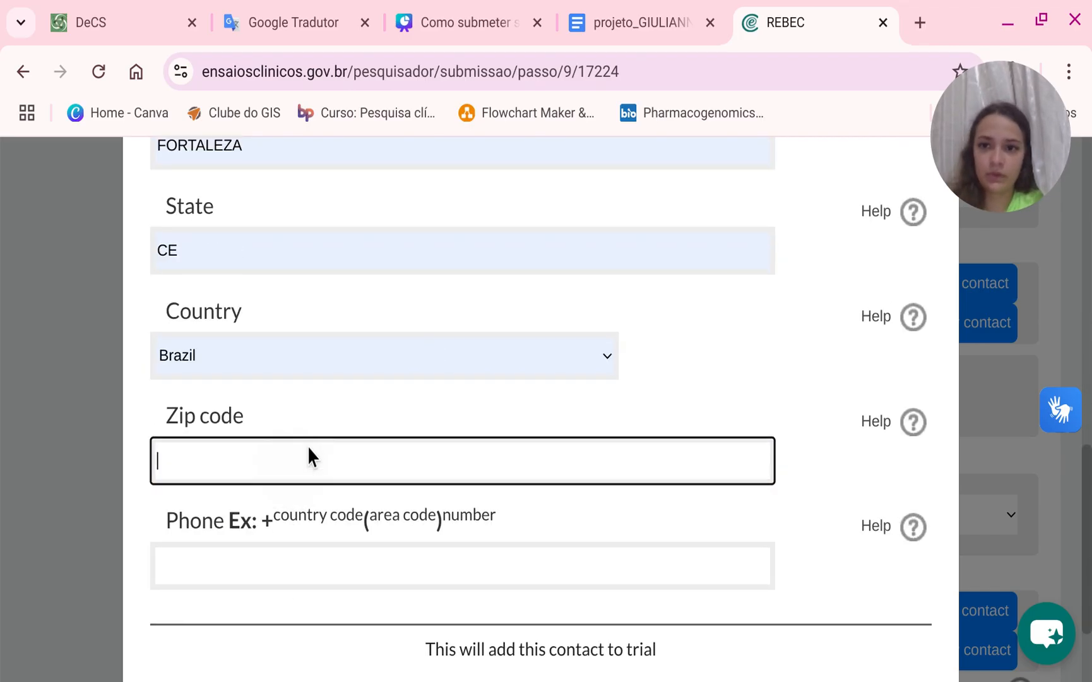
{"action": "scroll", "coordinate": [309, 480], "scroll_direction": "up", "scroll_amount": 2}
{"action": "scroll", "coordinate": [292, 519], "scroll_direction": "down", "scroll_amount": 2}
Copy the ethics committee's zip code from the consent form and paste it into the zip code field.
{"action": "left_click", "coordinate": [628, 25]}
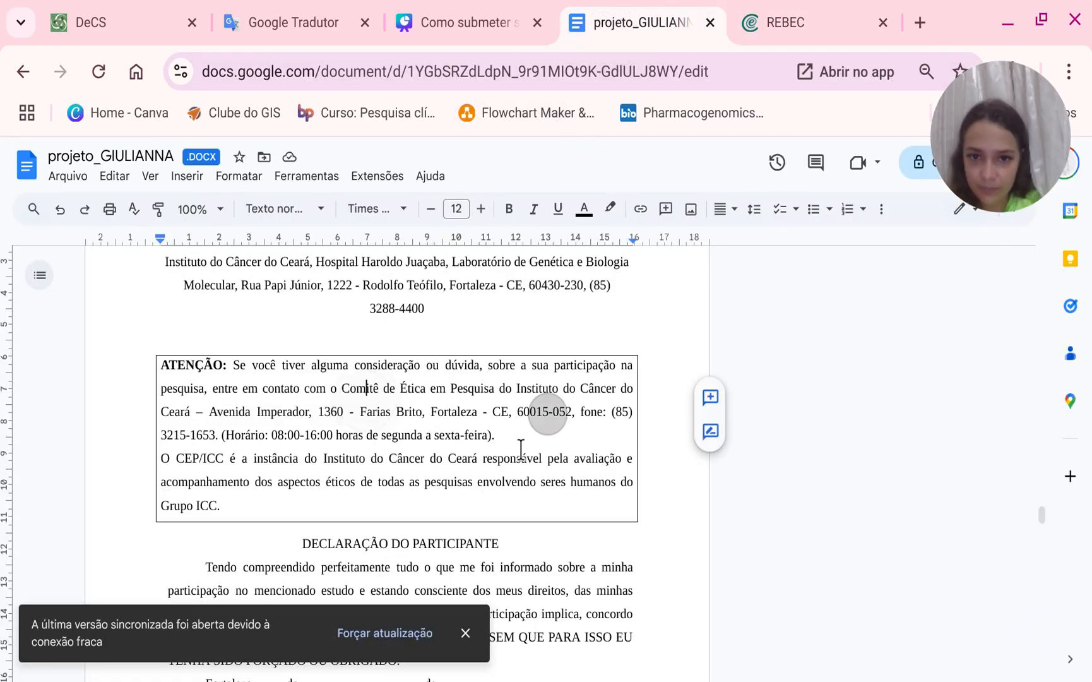
{"action": "left_click_drag", "start_coordinate": [517, 411], "coordinate": [566, 414]}
{"action": "key", "text": "ctrl+c"}
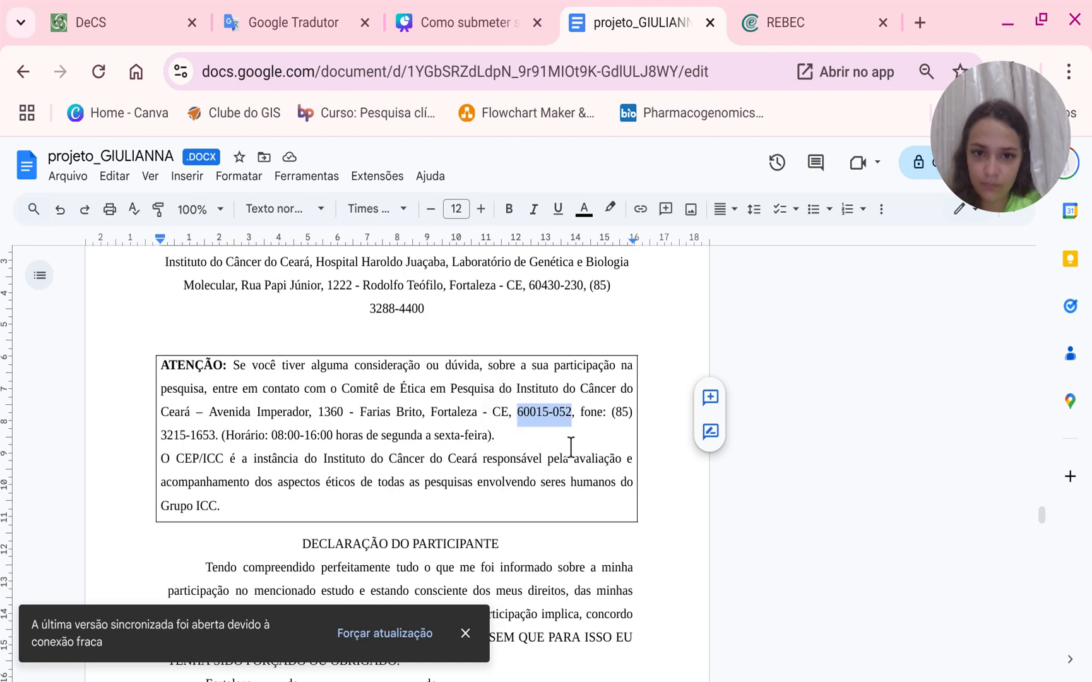
{"action": "left_click", "coordinate": [811, 9]}
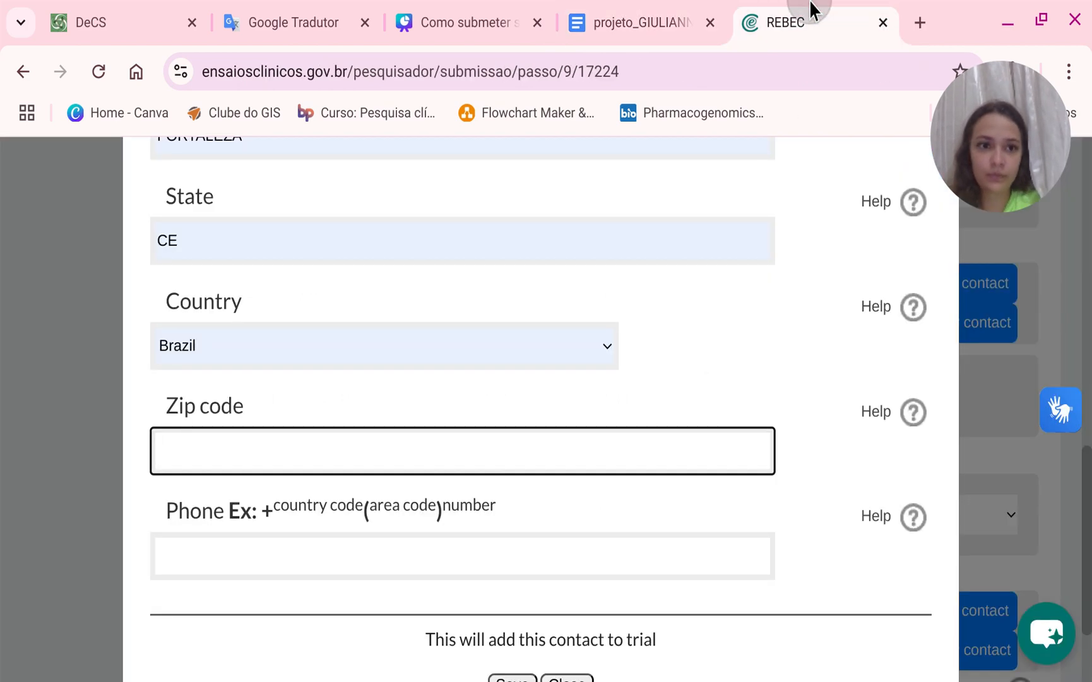
{"action": "key", "text": "ctrl+v"}
{"action": "key", "text": "Tab"}
Enter the ethics committee's phone number with country code +55 and area code 85.
{"action": "left_click", "coordinate": [265, 568]}
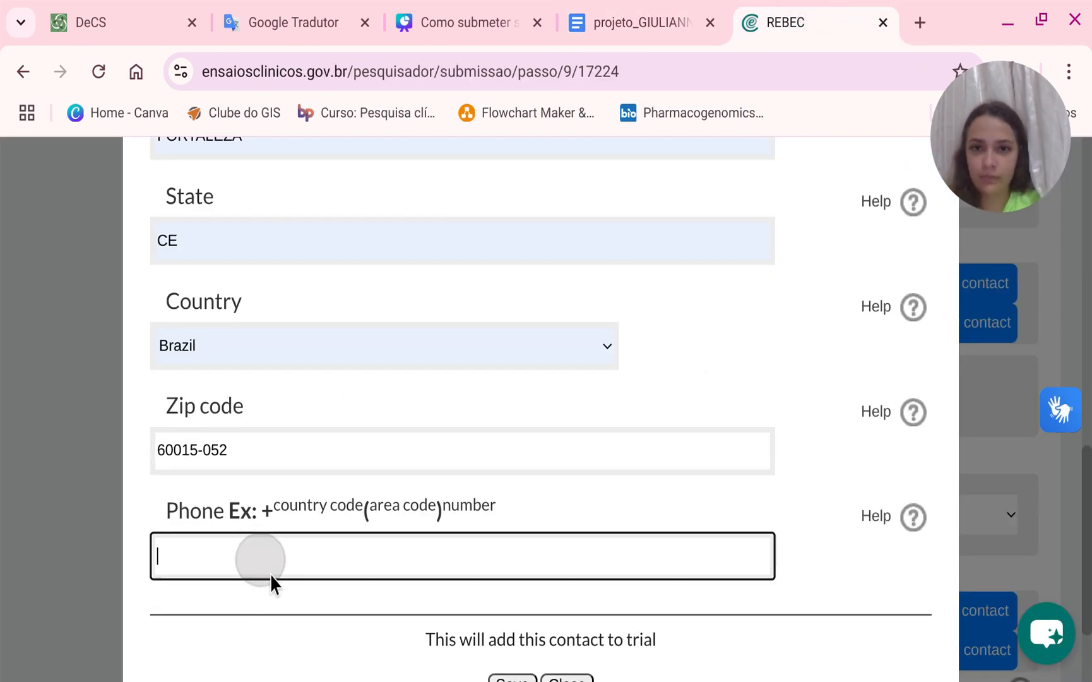
{"action": "key", "text": "ctrl+v"}
{"action": "type", "text": "("}
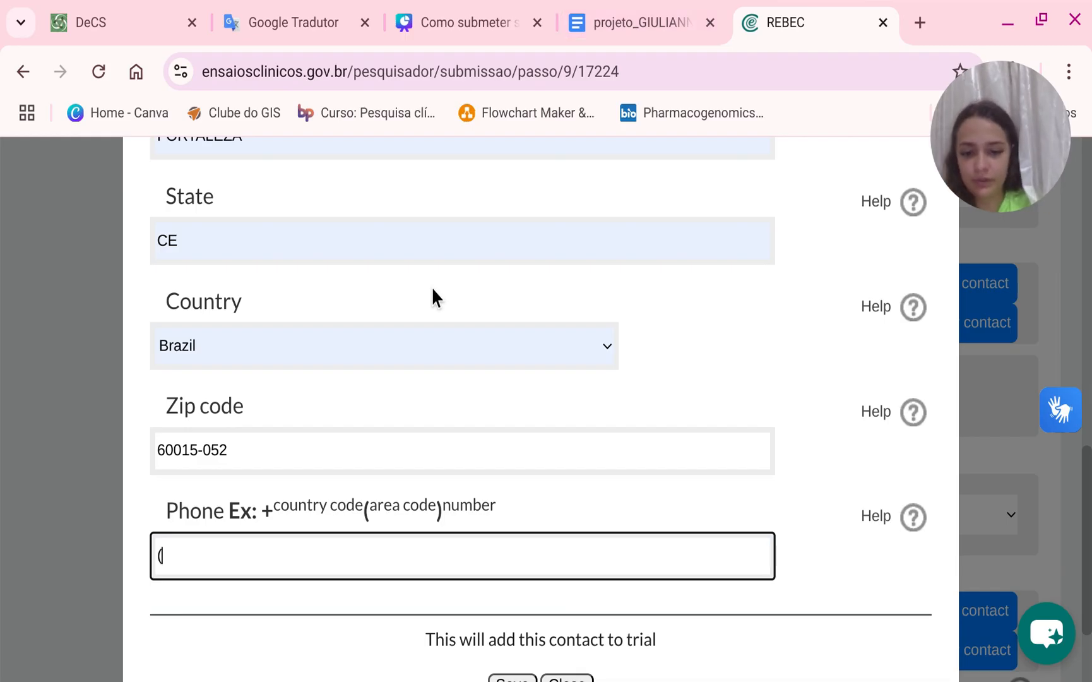
{"action": "key", "text": "BackSpace"}
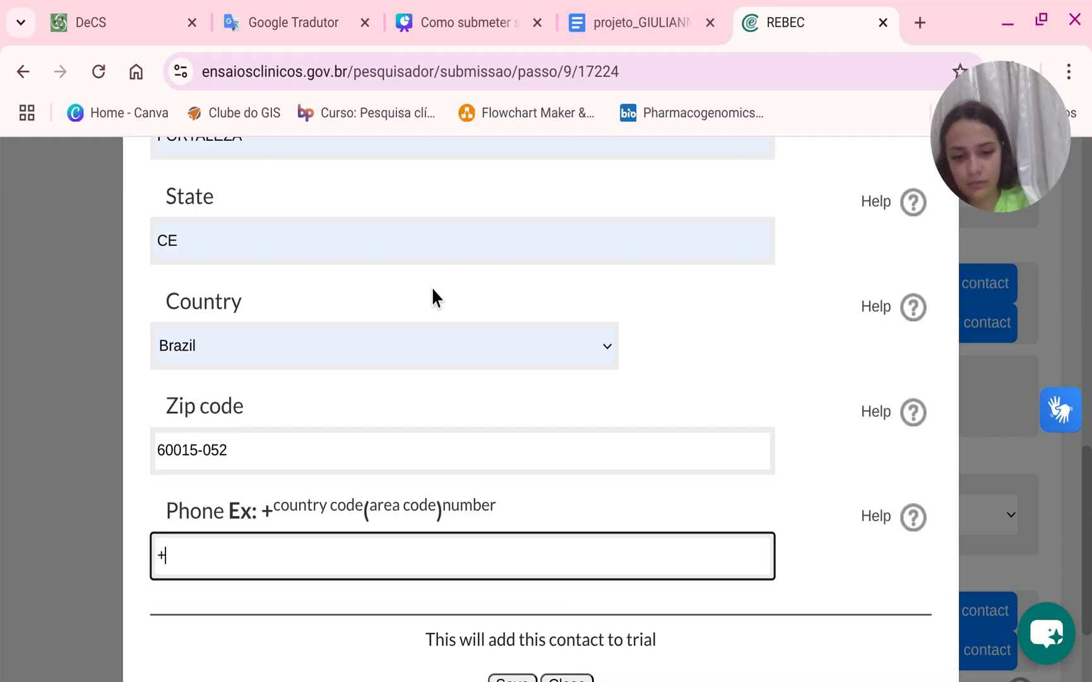
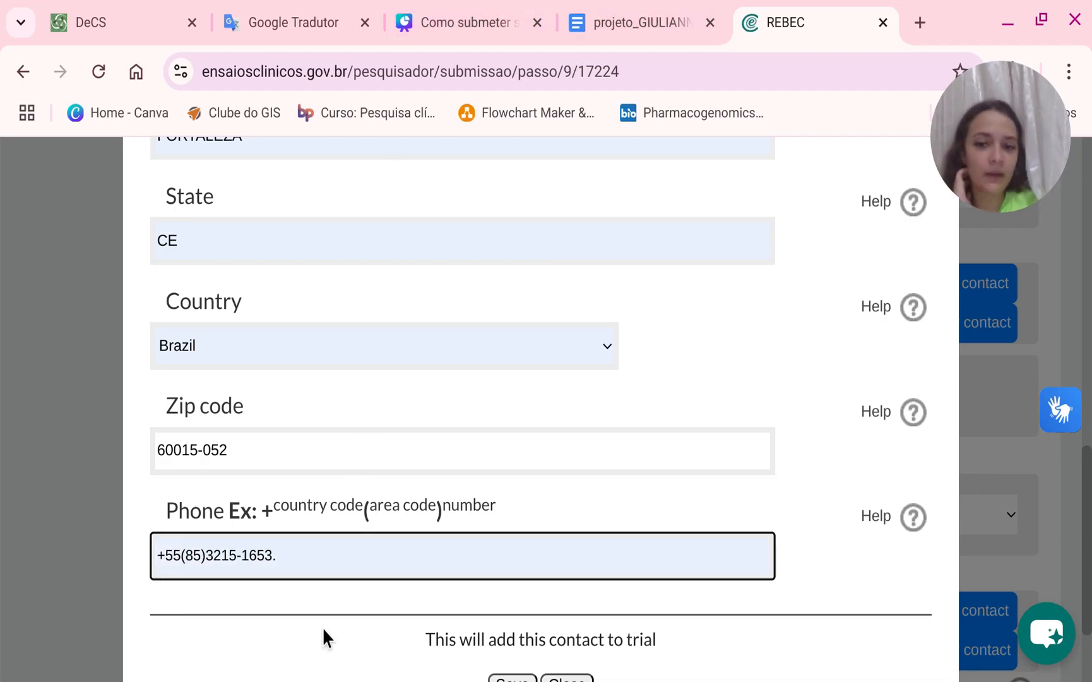
{"action": "left_click", "coordinate": [322, 626]}
{"action": "scroll", "coordinate": [337, 595], "scroll_direction": "up", "scroll_amount": 2}
{"action": "scroll", "coordinate": [337, 595], "scroll_direction": "down", "scroll_amount": 4}
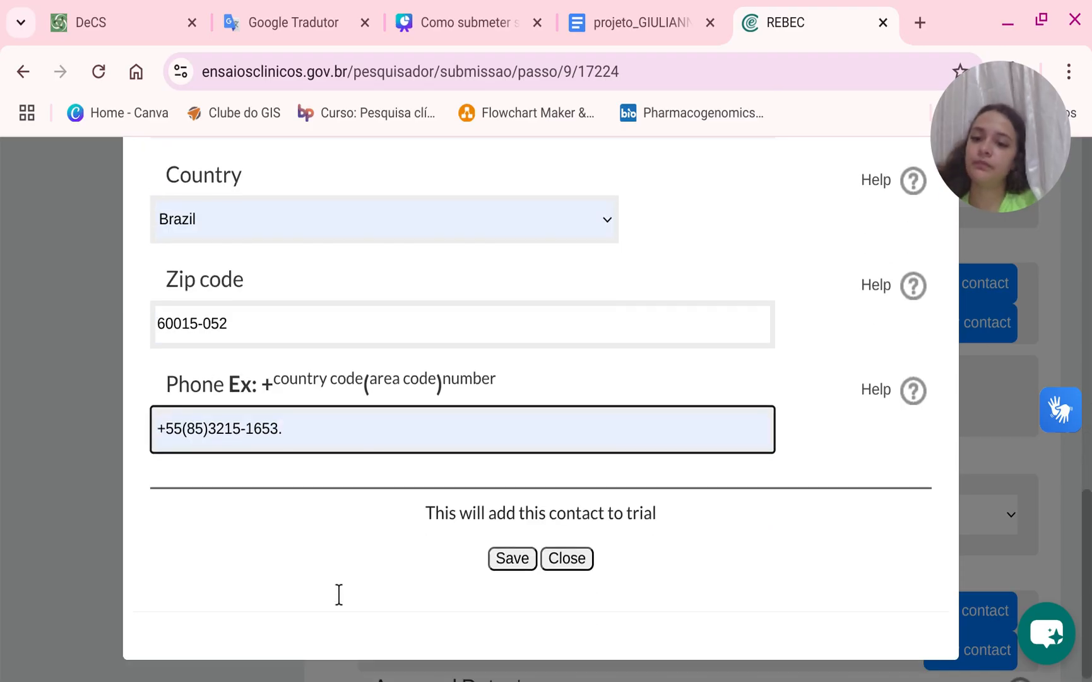
{"action": "key", "text": "BackSpace"}
Enter the ethics committee's e-mail address in the contact's email field.
{"action": "scroll", "coordinate": [344, 471], "scroll_direction": "up", "scroll_amount": 10}
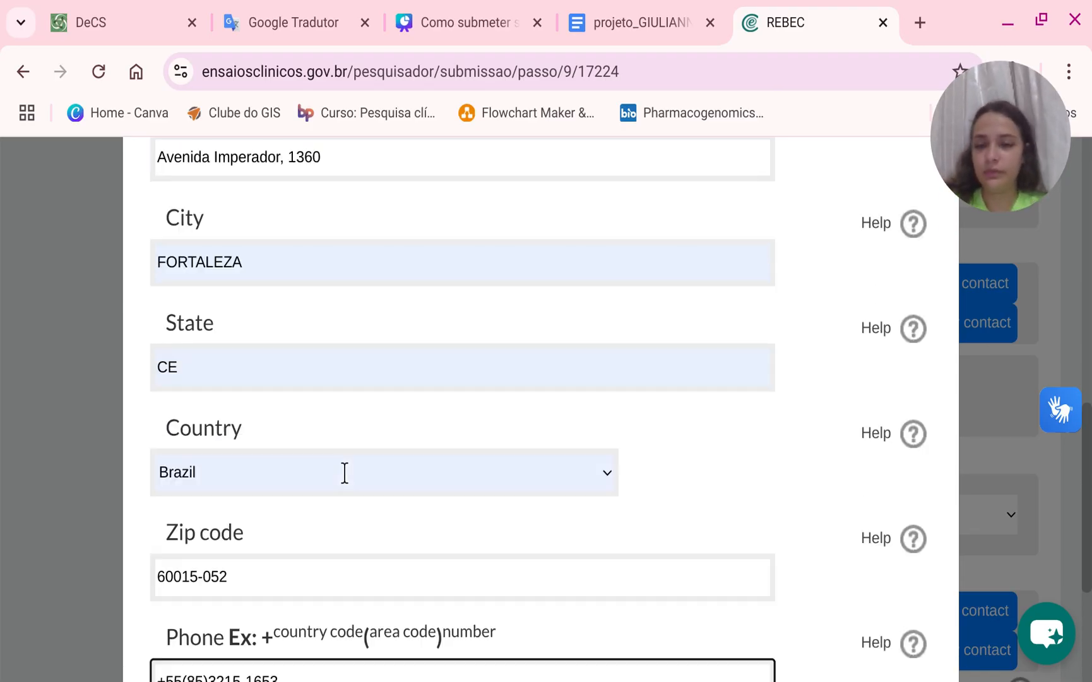
{"action": "left_click", "coordinate": [303, 328]}
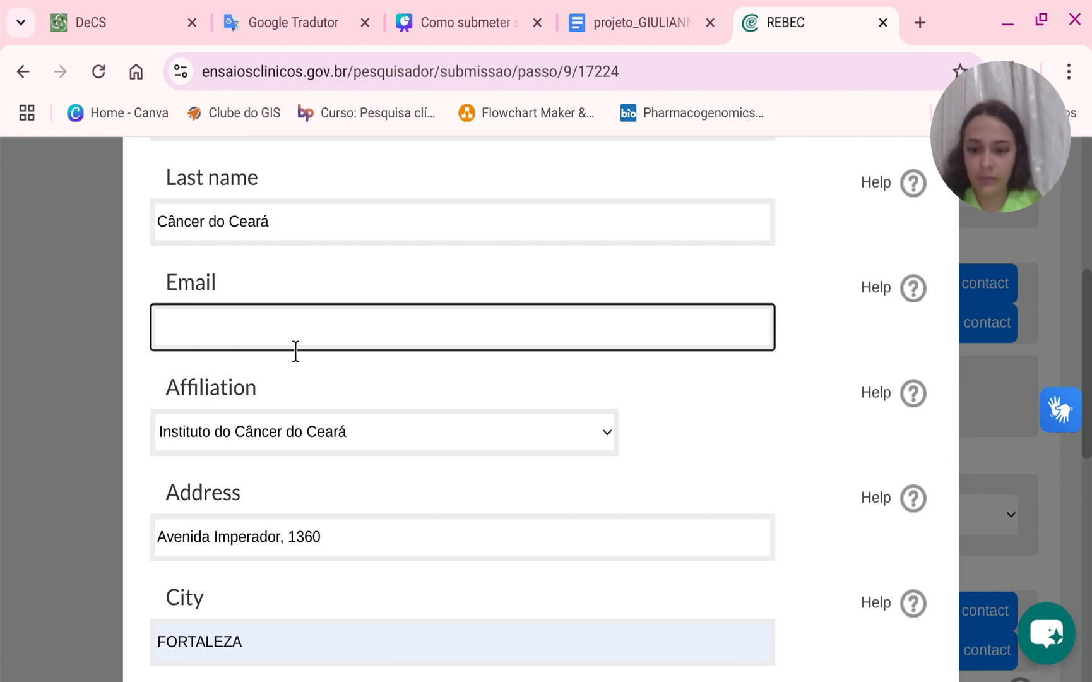
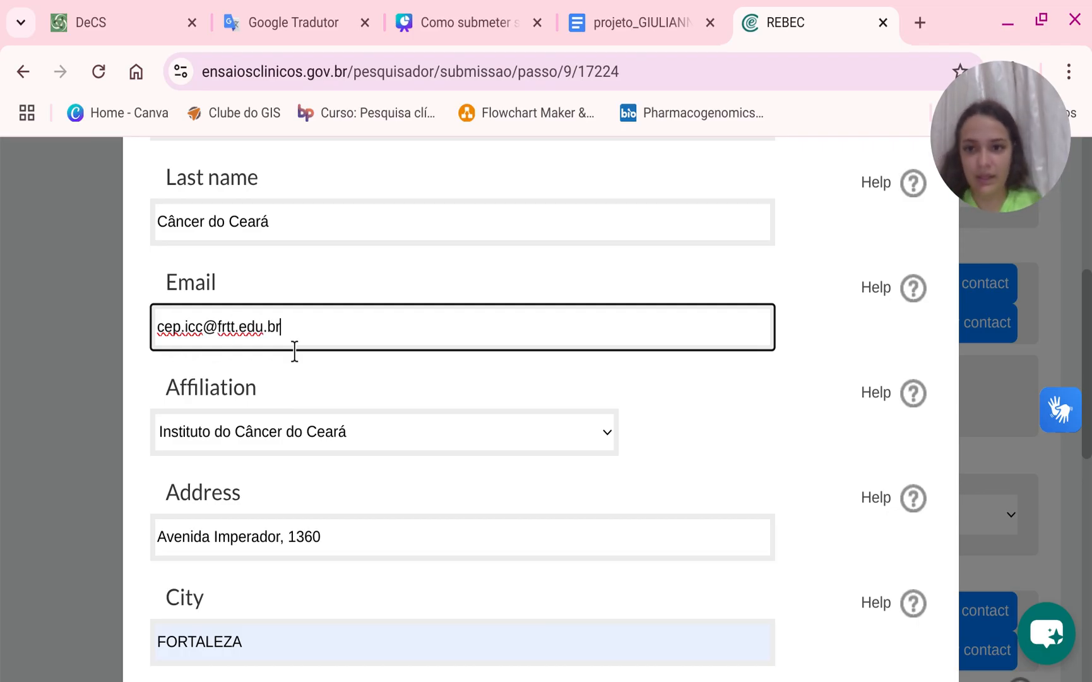
{"action": "scroll", "coordinate": [287, 363], "scroll_direction": "up", "scroll_amount": 2}
{"action": "scroll", "coordinate": [284, 360], "scroll_direction": "down", "scroll_amount": 10}
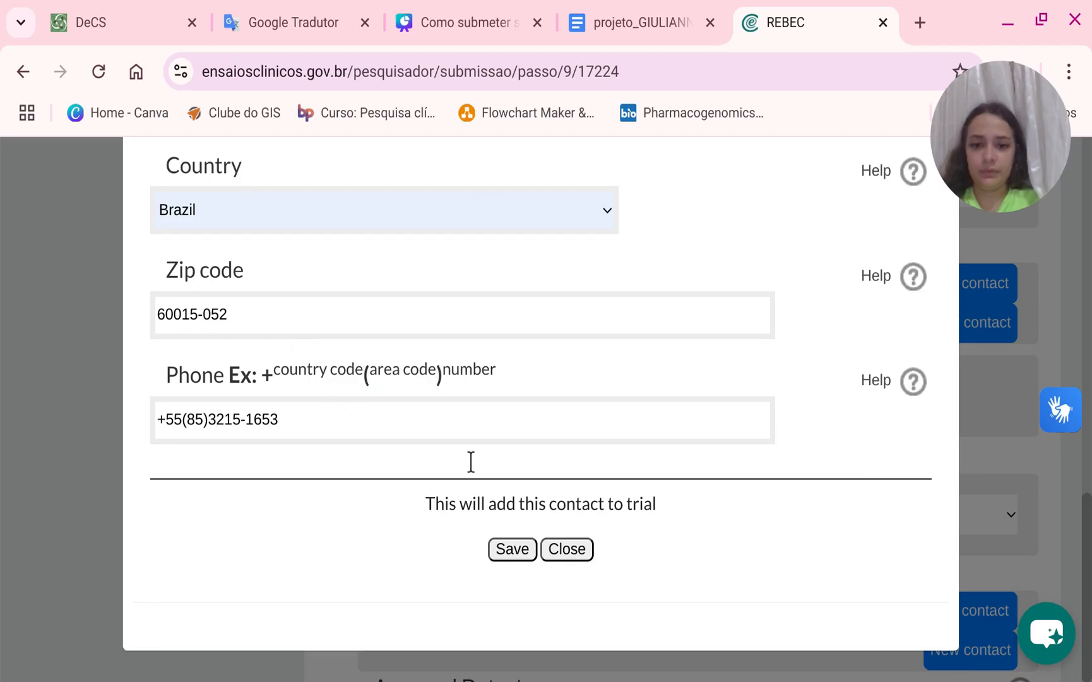
Save the new ethics committee contact and select Instituto do Câncer do Ceará as the ethics entry's contact.
{"action": "left_click", "coordinate": [512, 548]}
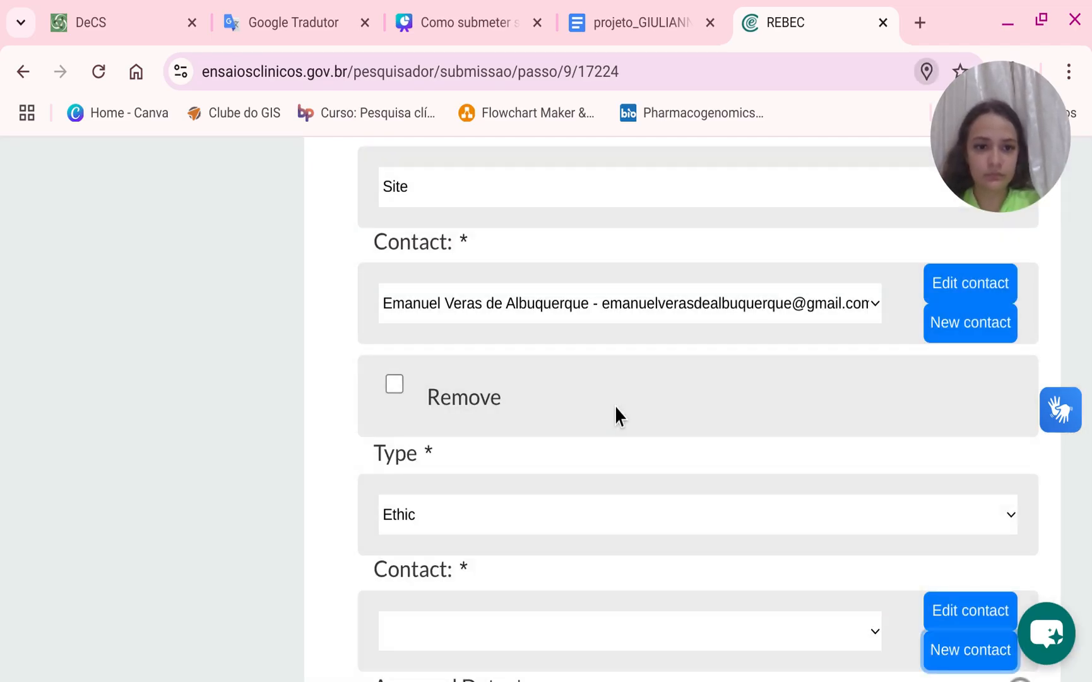
{"action": "scroll", "coordinate": [774, 470], "scroll_direction": "down", "scroll_amount": 6}
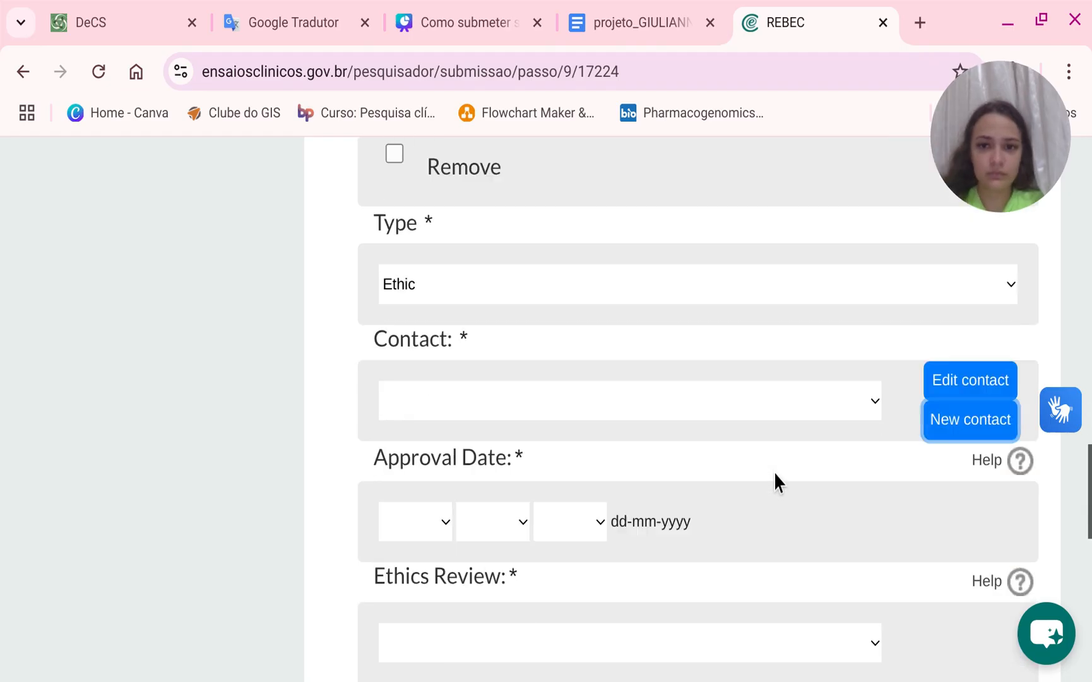
{"action": "scroll", "coordinate": [767, 471], "scroll_direction": "up", "scroll_amount": 2}
{"action": "left_click", "coordinate": [694, 380]}
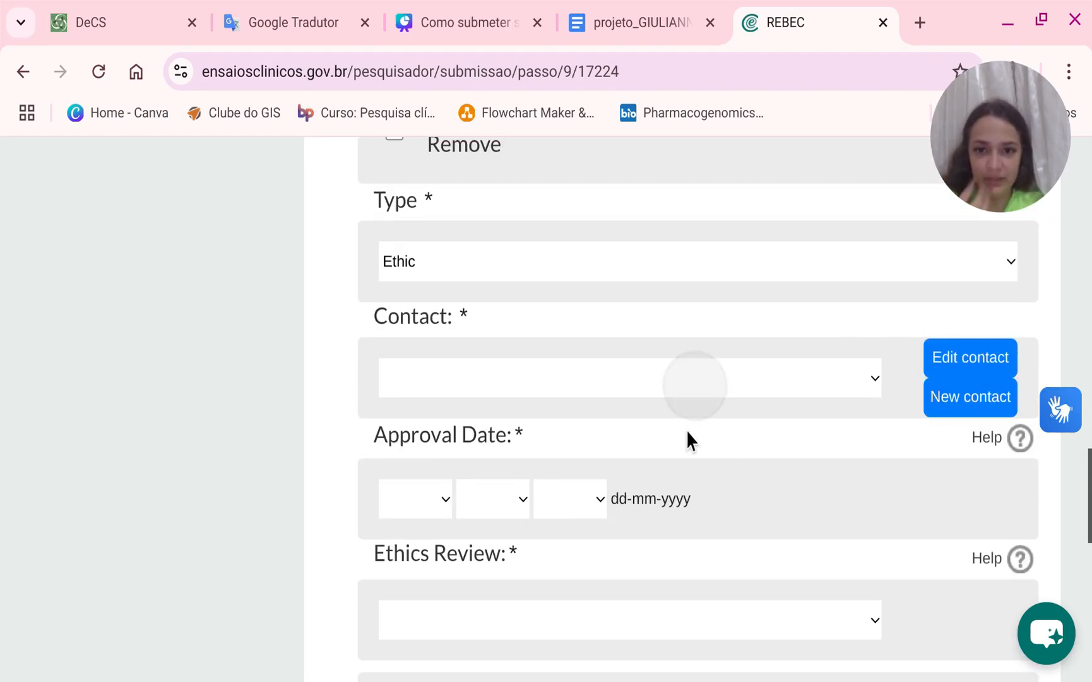
{"action": "left_click", "coordinate": [581, 577]}
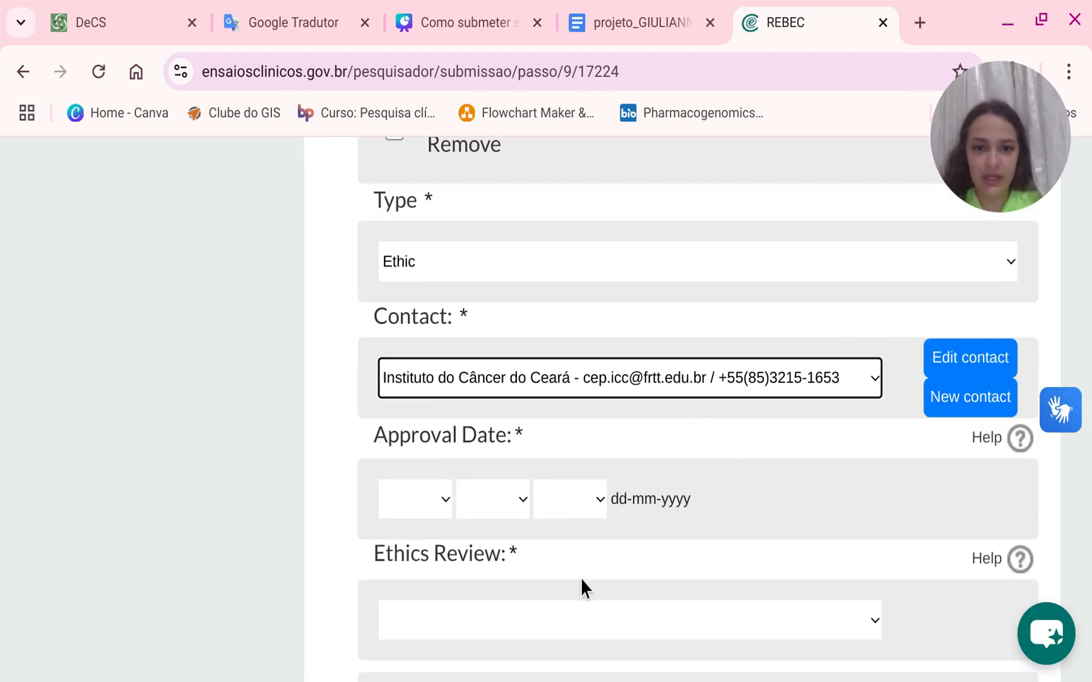
Set the ethics approval date to 31-03-2025.
{"action": "left_click", "coordinate": [401, 549]}
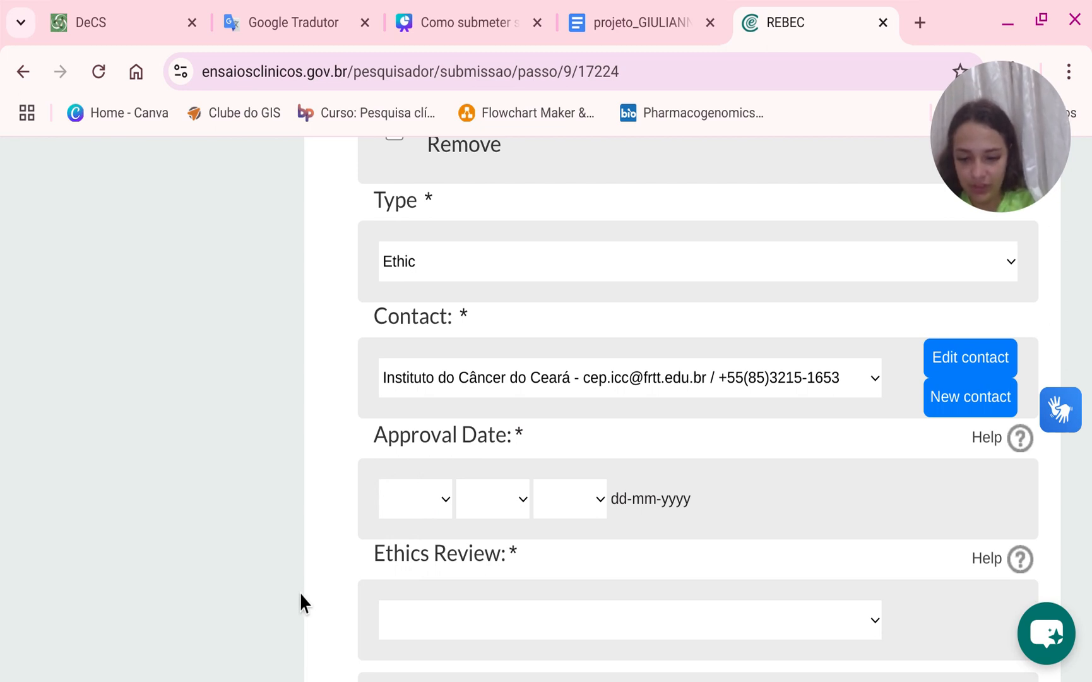
{"action": "left_click", "coordinate": [379, 481]}
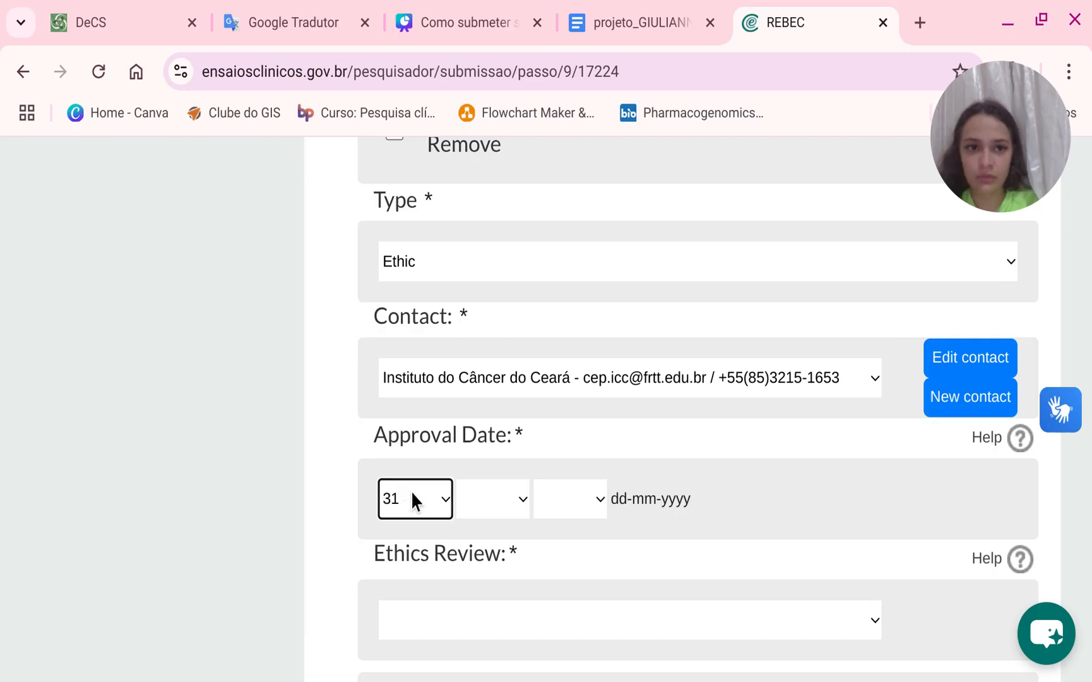
{"action": "left_click", "coordinate": [456, 279]}
{"action": "left_click", "coordinate": [563, 522]}
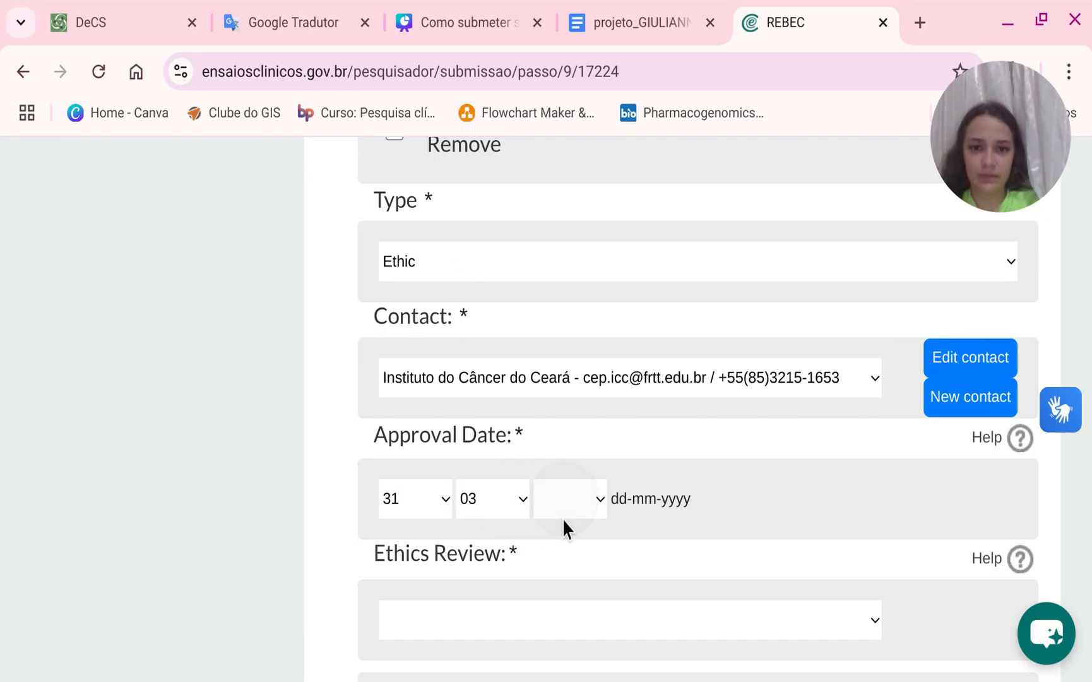
{"action": "left_click", "coordinate": [571, 344]}
{"action": "scroll", "coordinate": [540, 505], "scroll_direction": "down", "scroll_amount": 4}
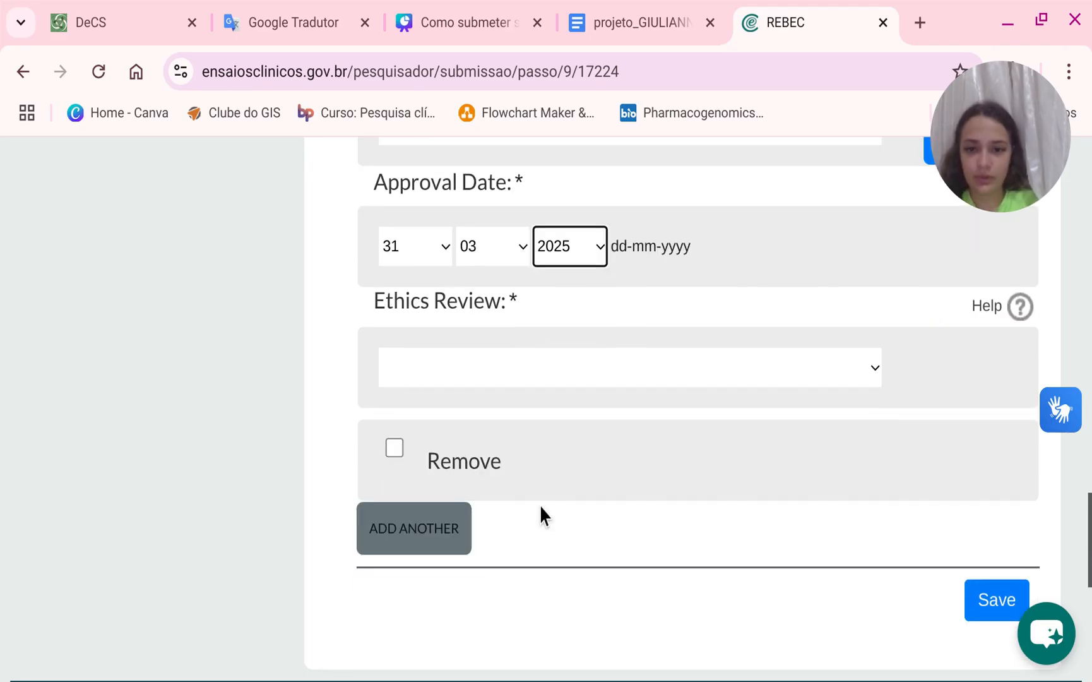
Set the ethics review status to Approved and save the contacts step.
{"action": "left_click", "coordinate": [546, 379]}
{"action": "left_click", "coordinate": [511, 452]}
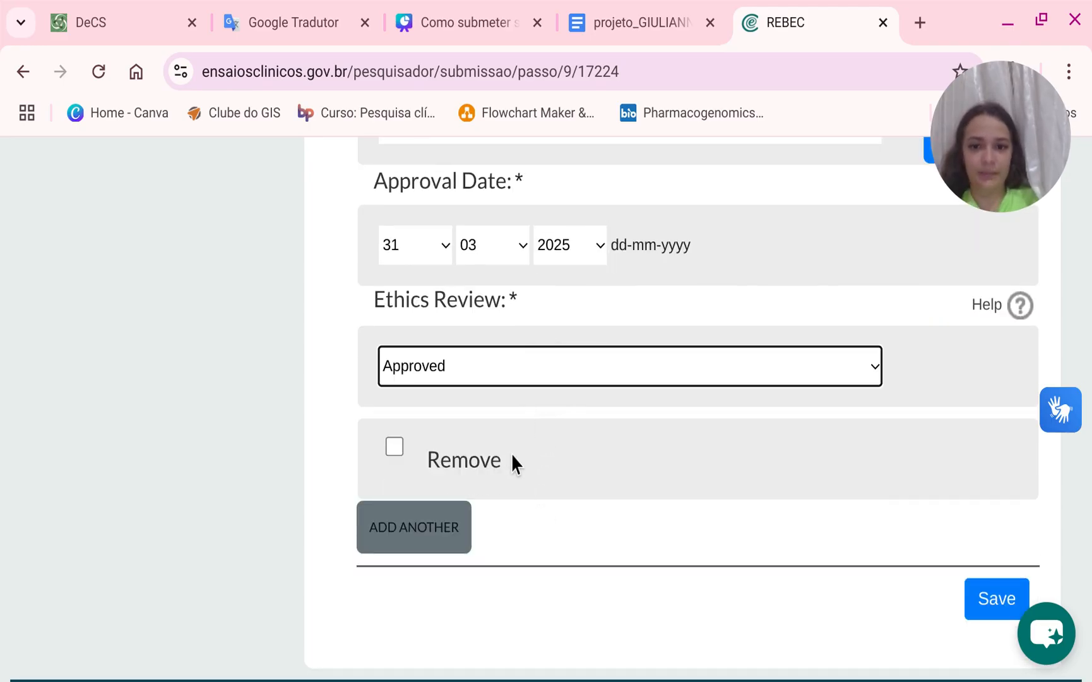
{"action": "left_click", "coordinate": [988, 607]}
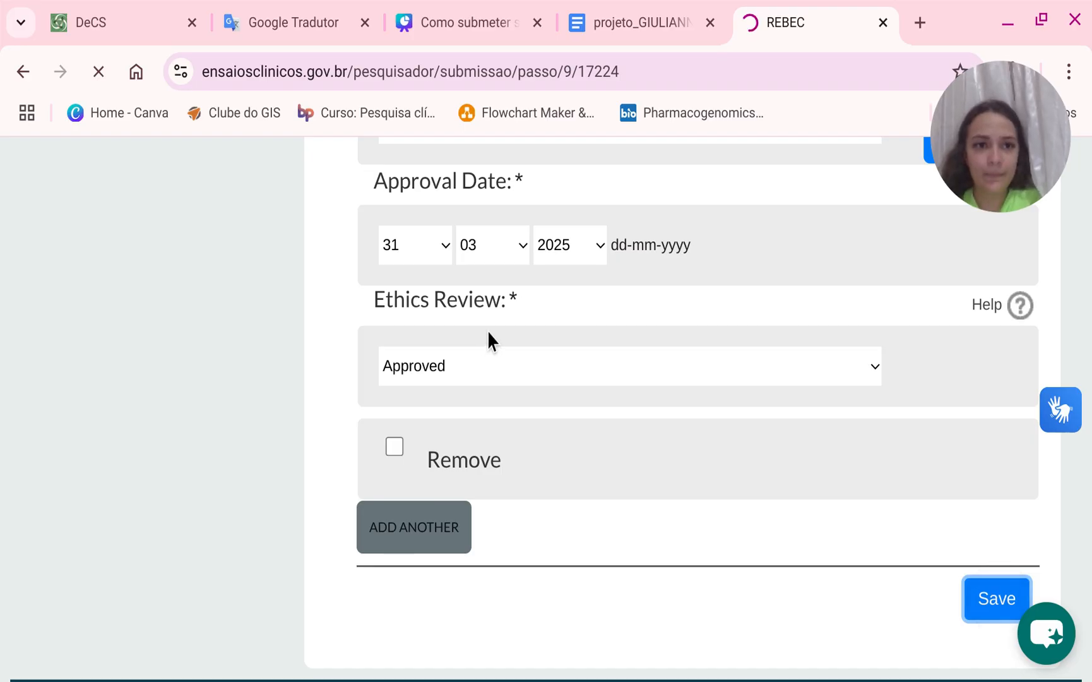
{"action": "scroll", "coordinate": [615, 417], "scroll_direction": "down", "scroll_amount": 8}
{"action": "scroll", "coordinate": [615, 412], "scroll_direction": "up", "scroll_amount": 5}
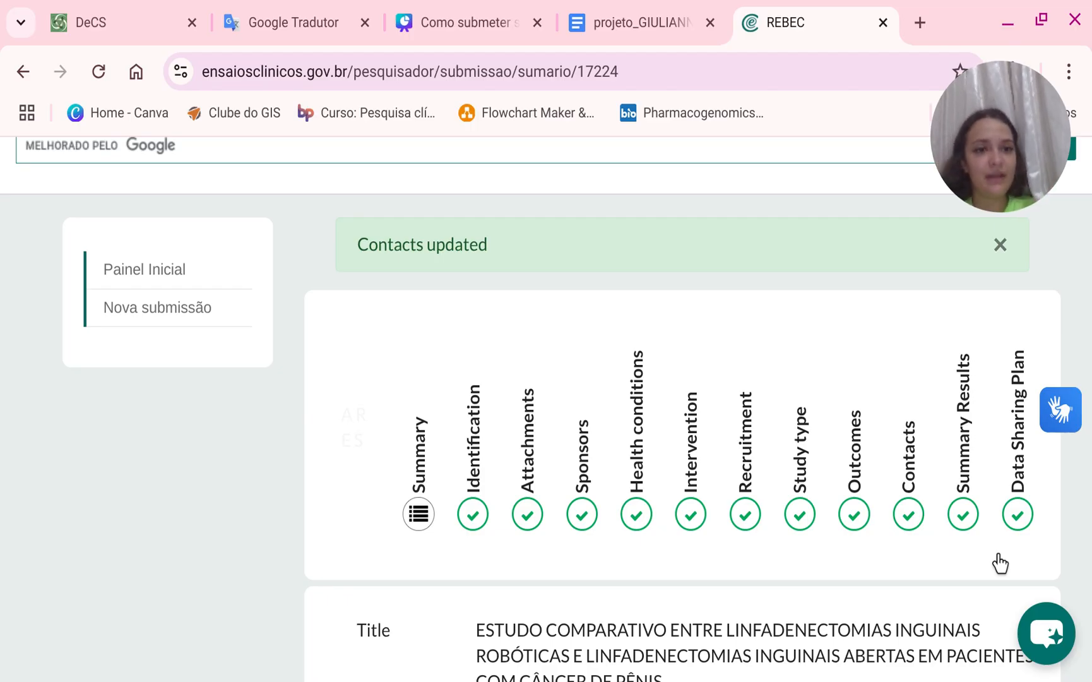
{"action": "scroll", "coordinate": [1000, 563], "scroll_direction": "down", "scroll_amount": 20}
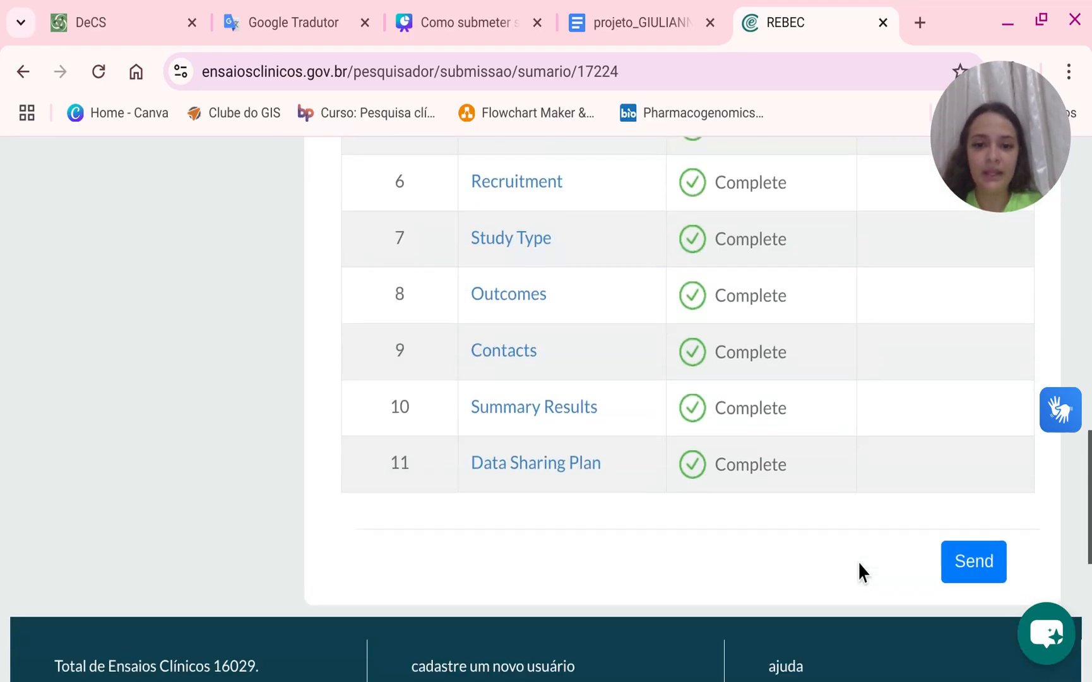
{"action": "scroll", "coordinate": [977, 526], "scroll_direction": "up", "scroll_amount": 6}
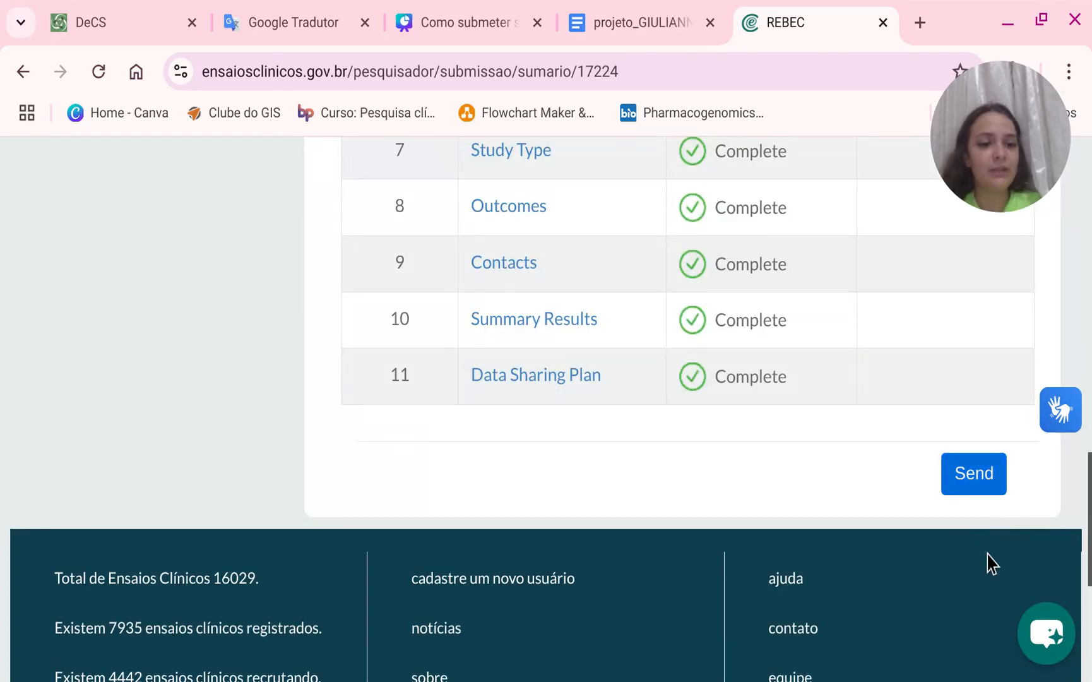